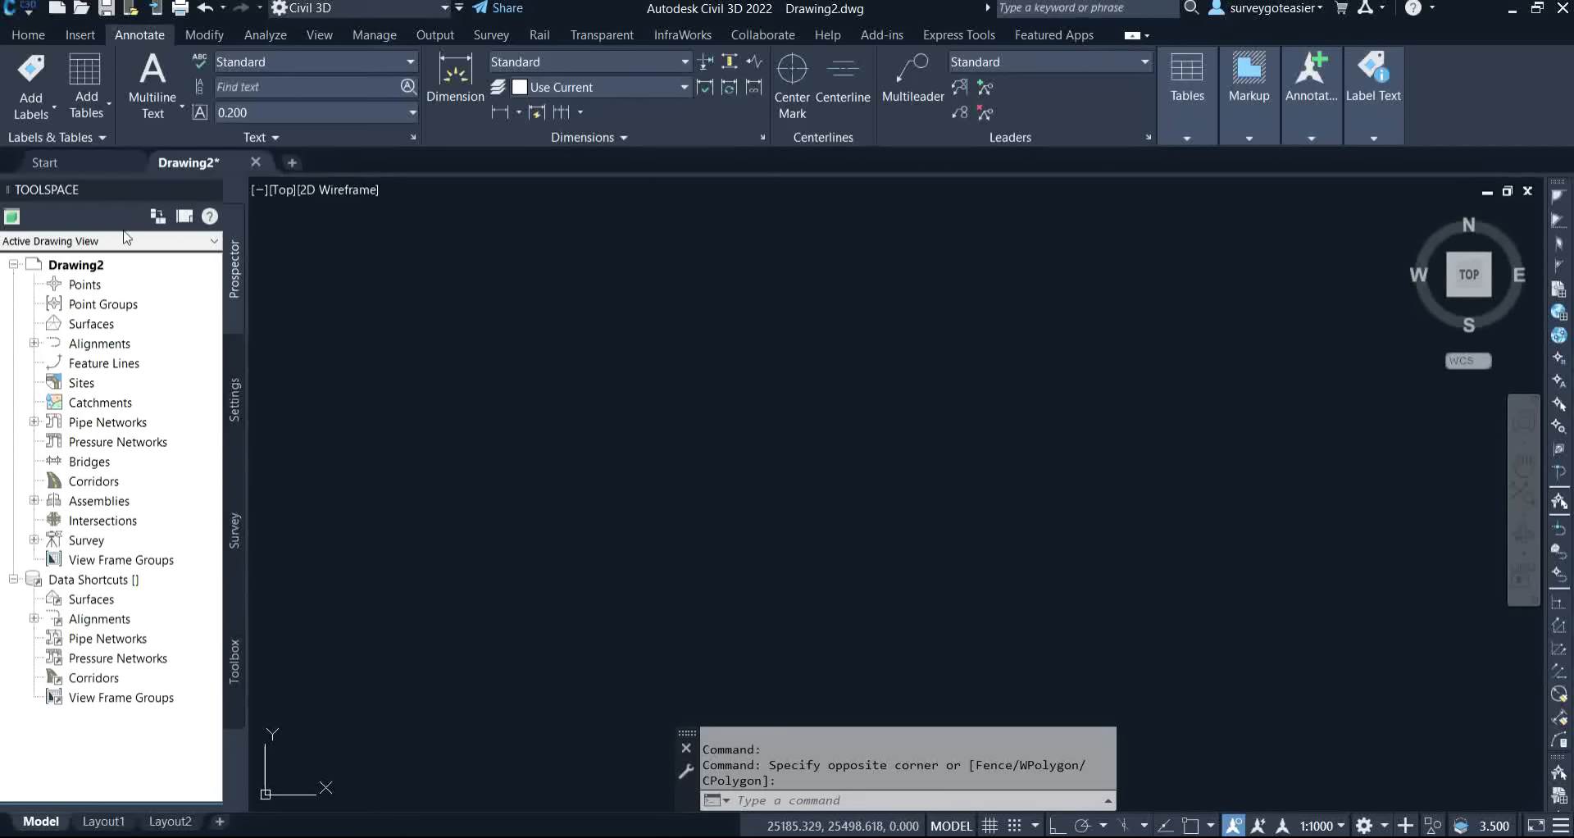
# Create a new drawing and set the length precision of its drawing units to 0.000.
pyautogui.click(82, 161)
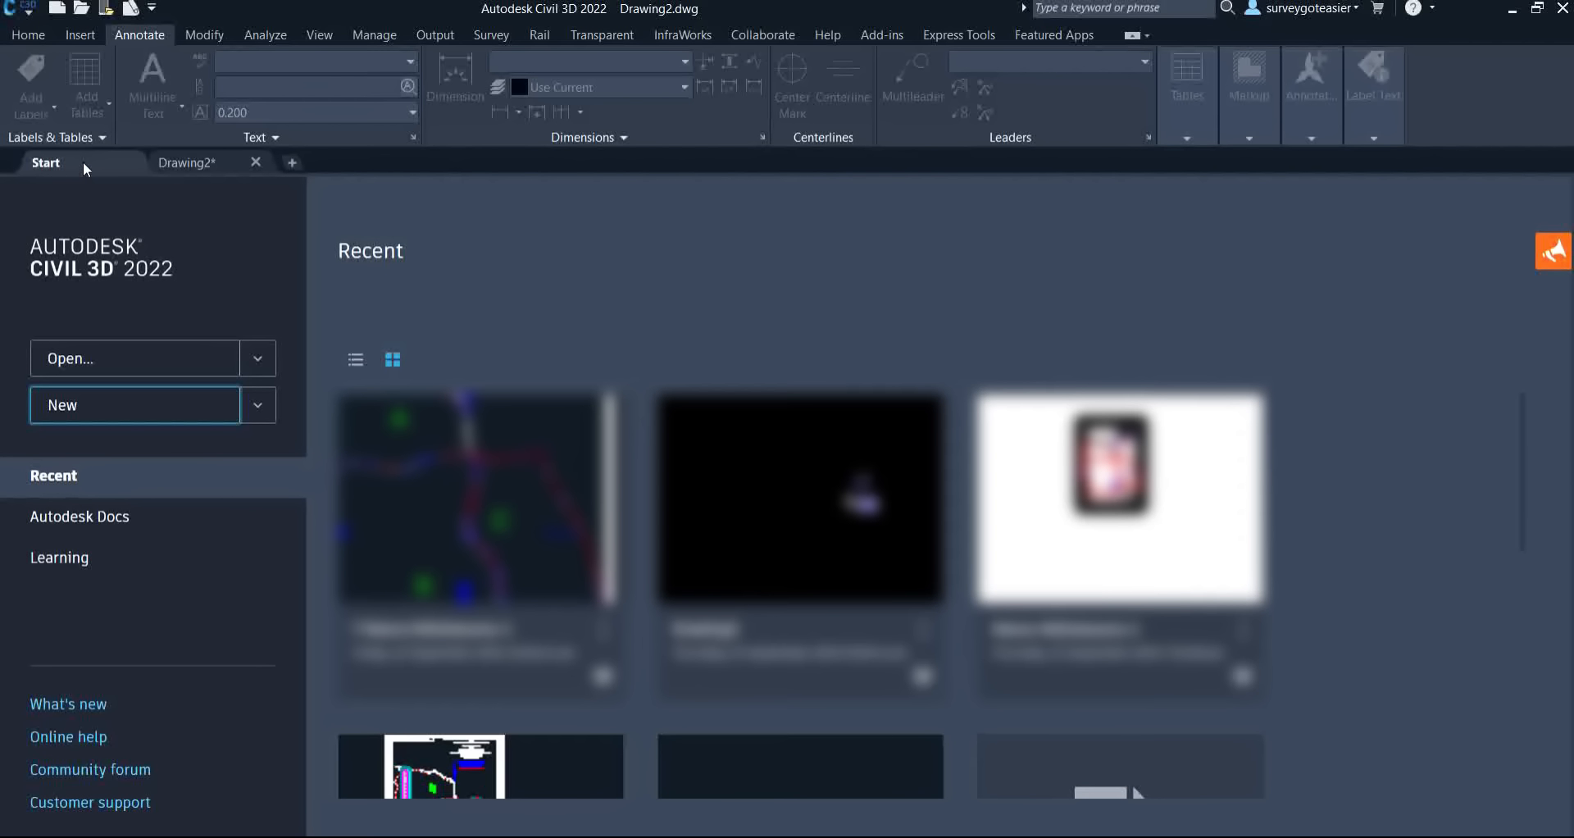
pyautogui.click(292, 162)
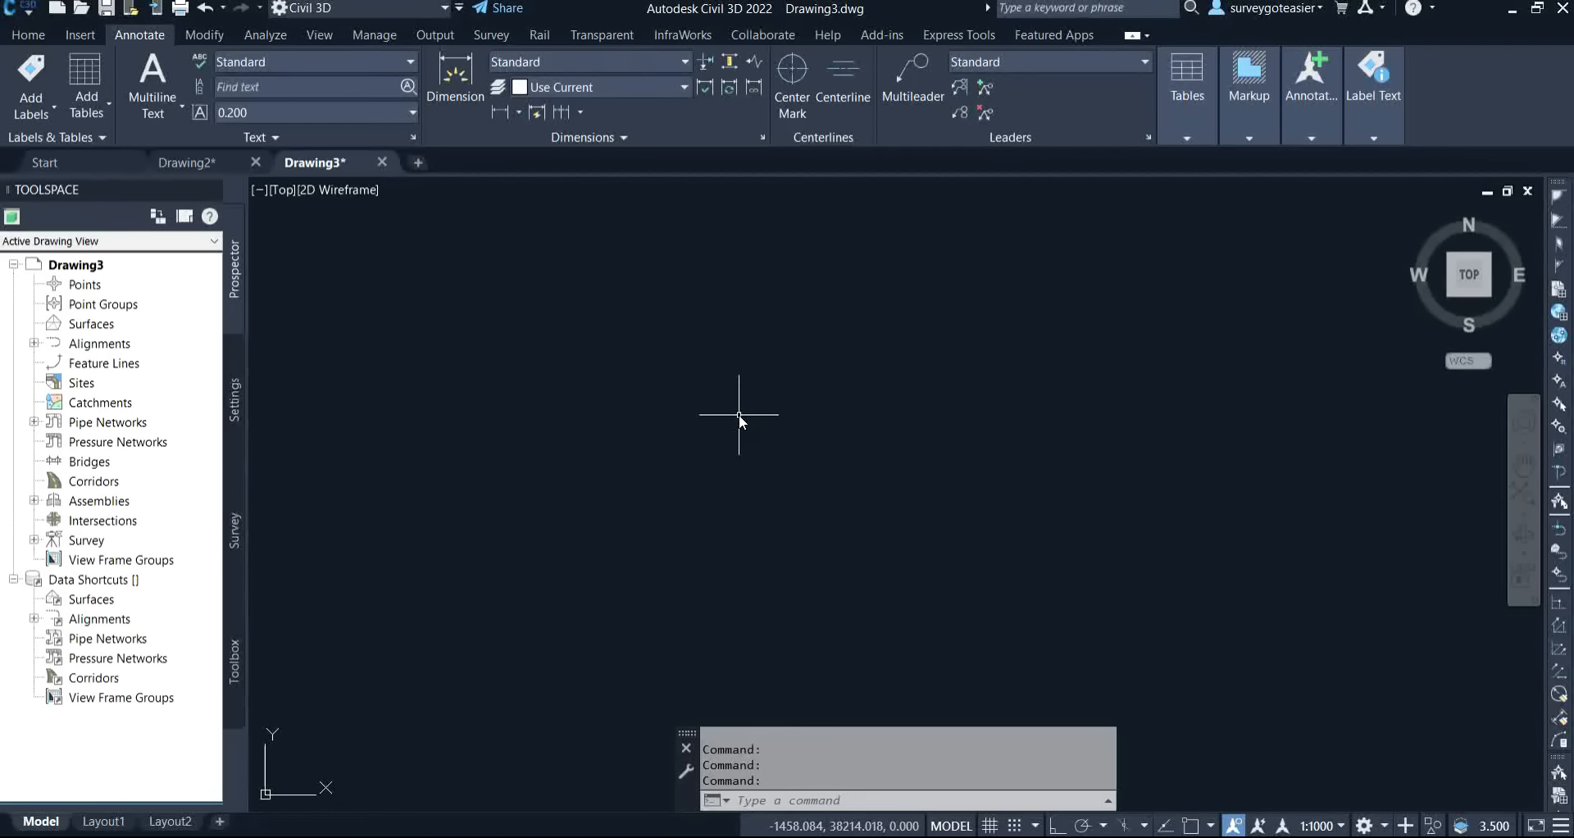
pyautogui.write('UN')
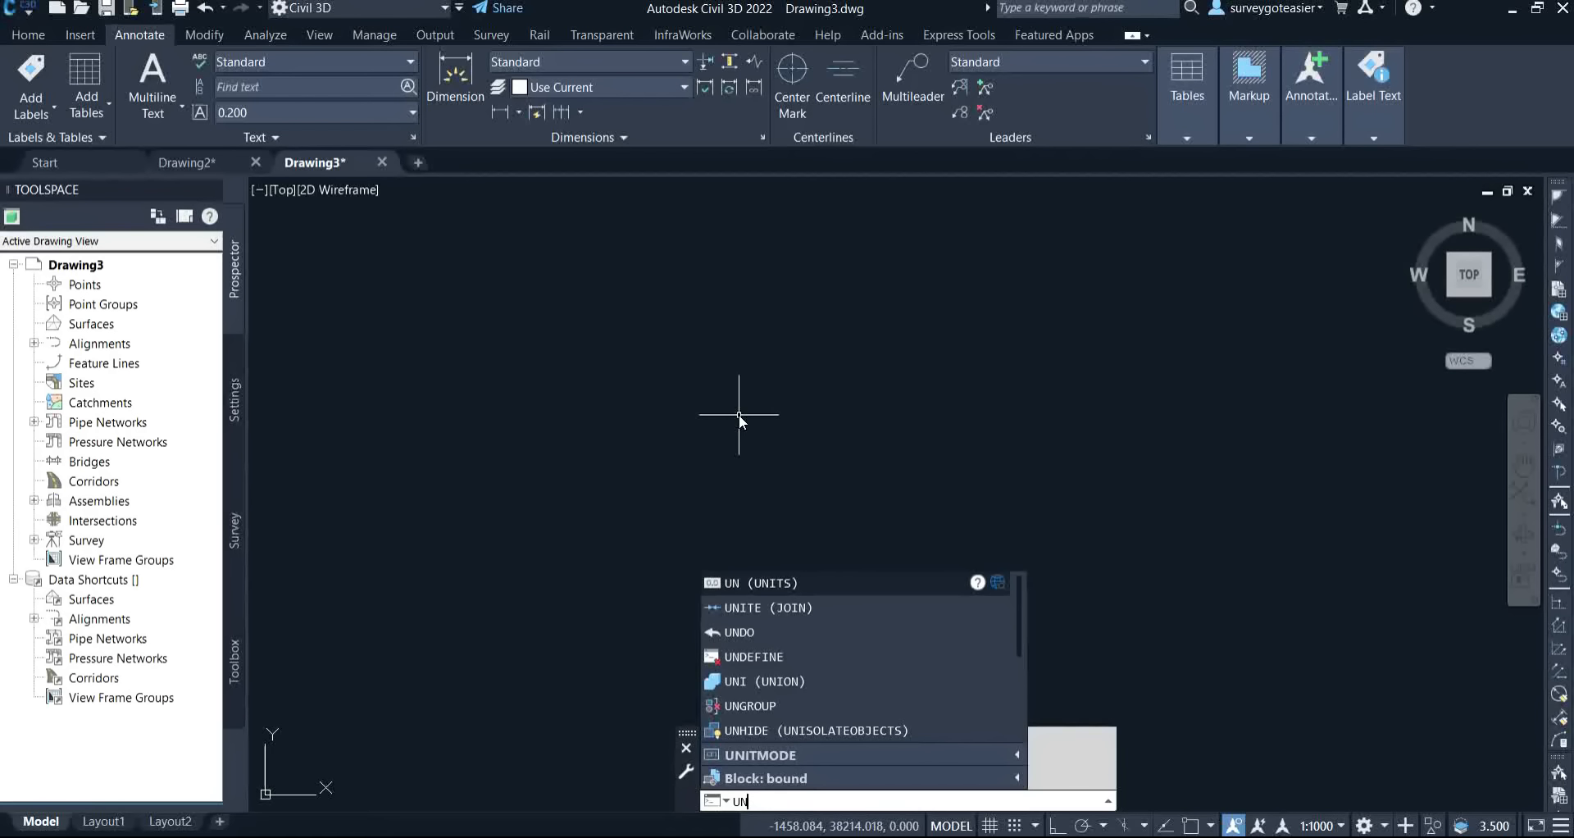
pyautogui.click(742, 583)
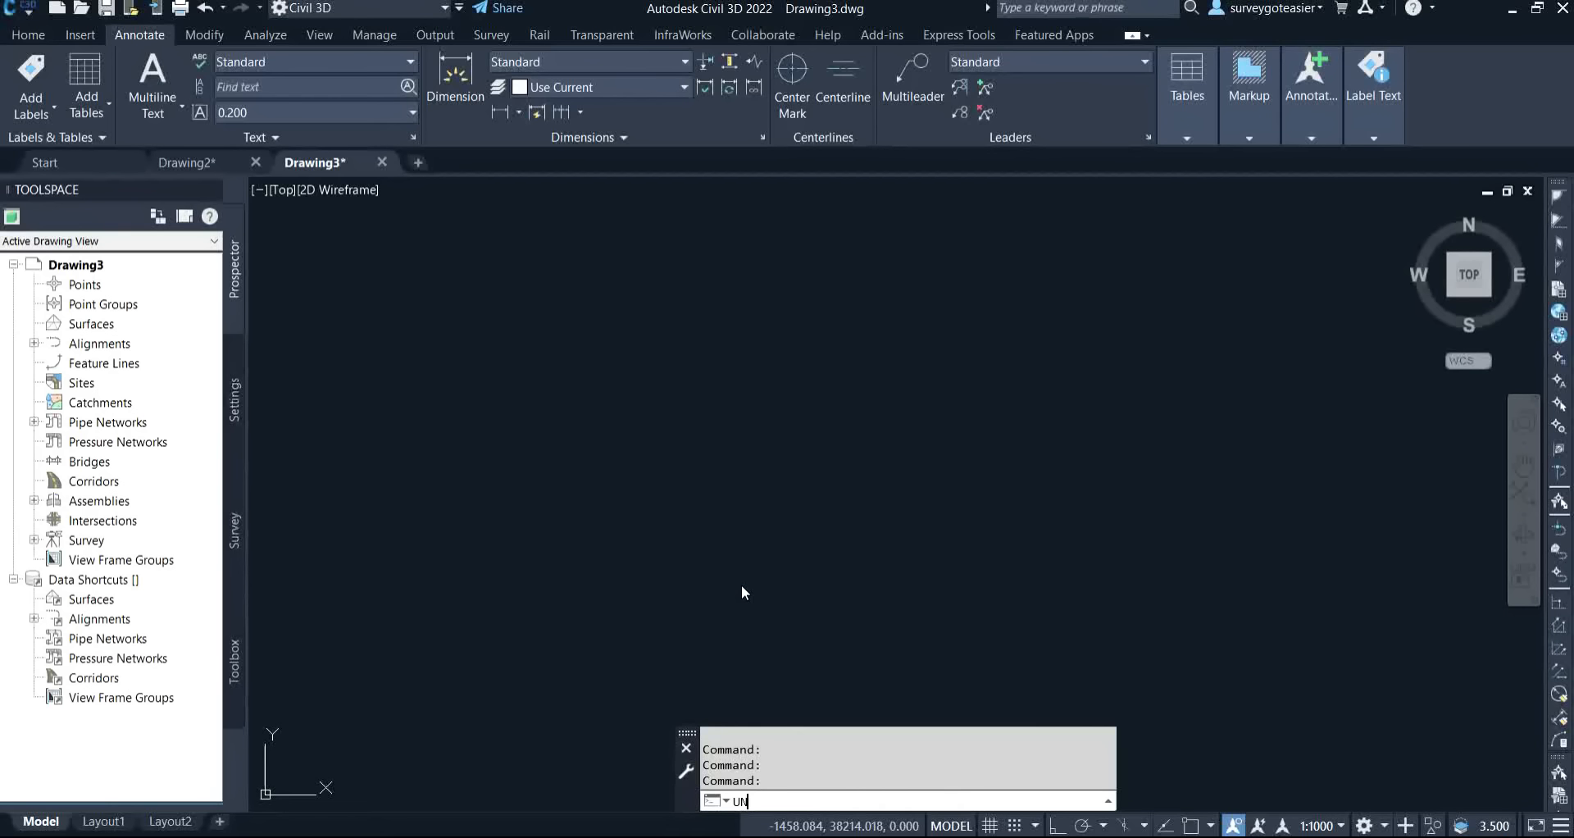
pyautogui.press('Return')
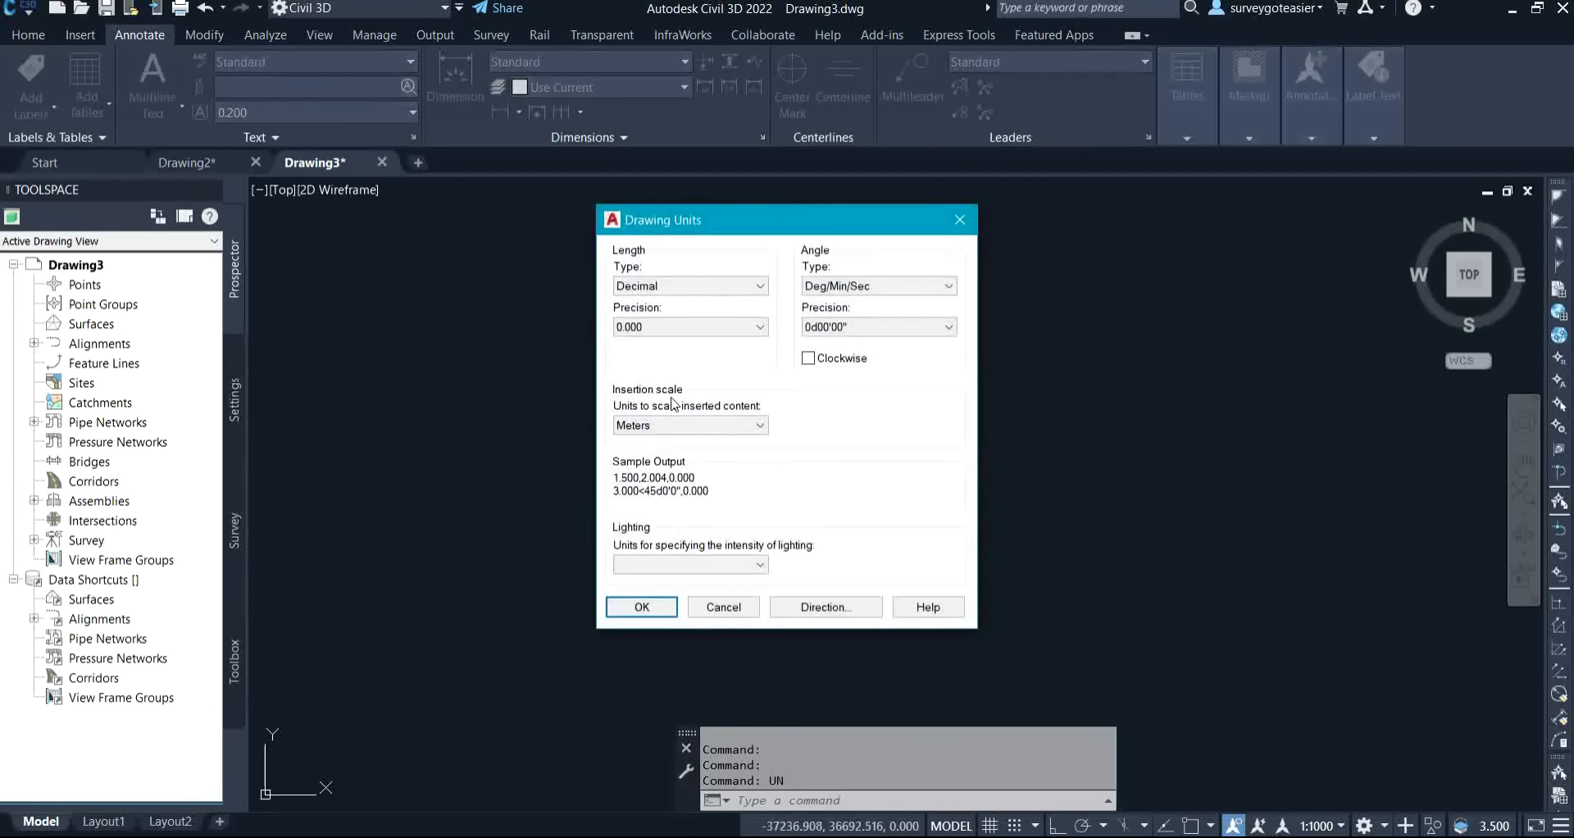
pyautogui.click(695, 328)
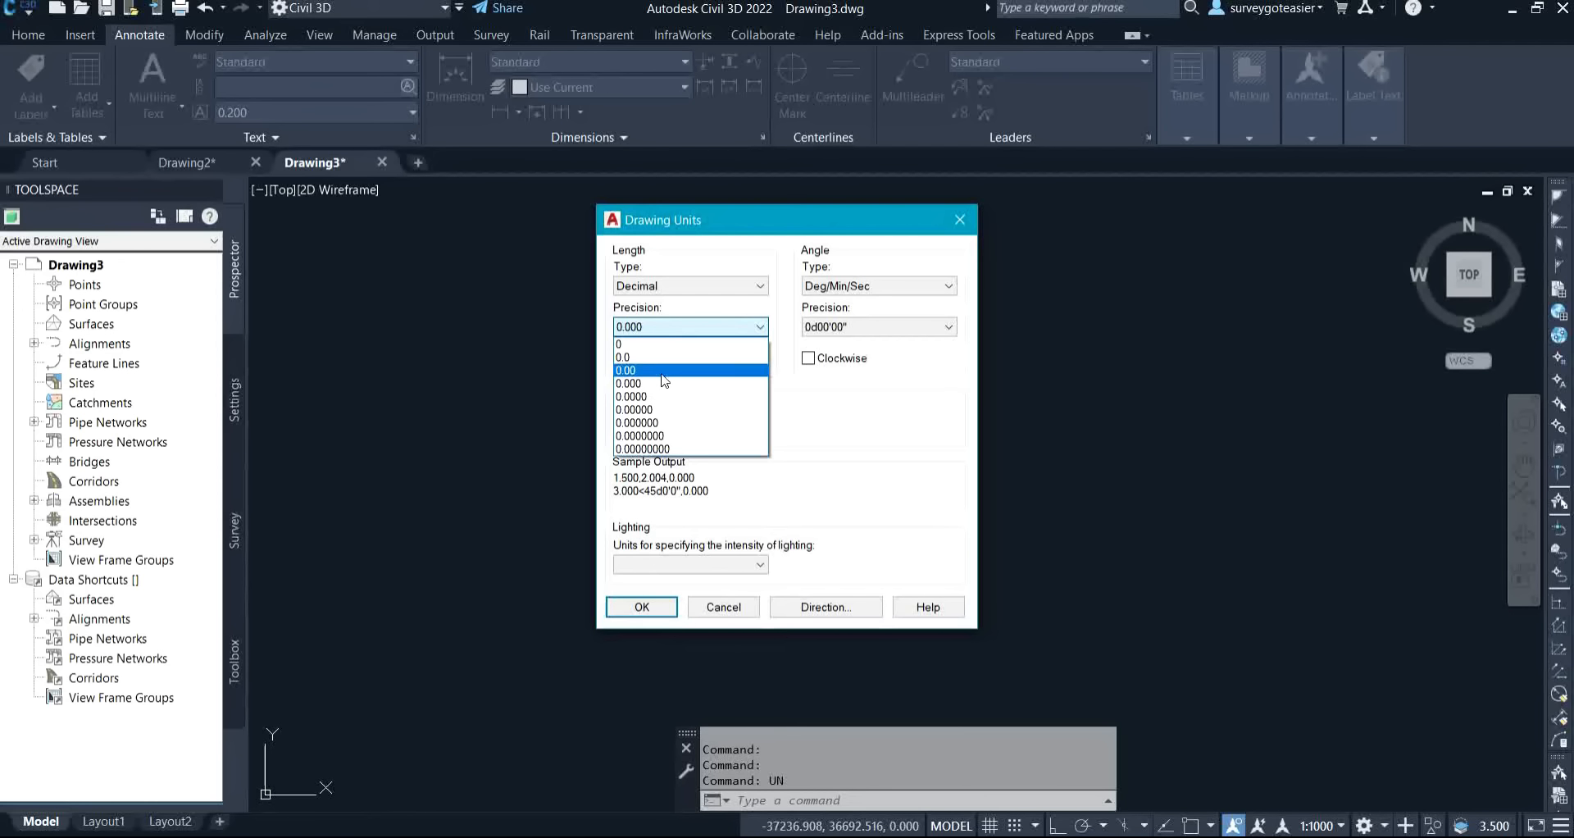
pyautogui.click(662, 371)
pyautogui.click(682, 328)
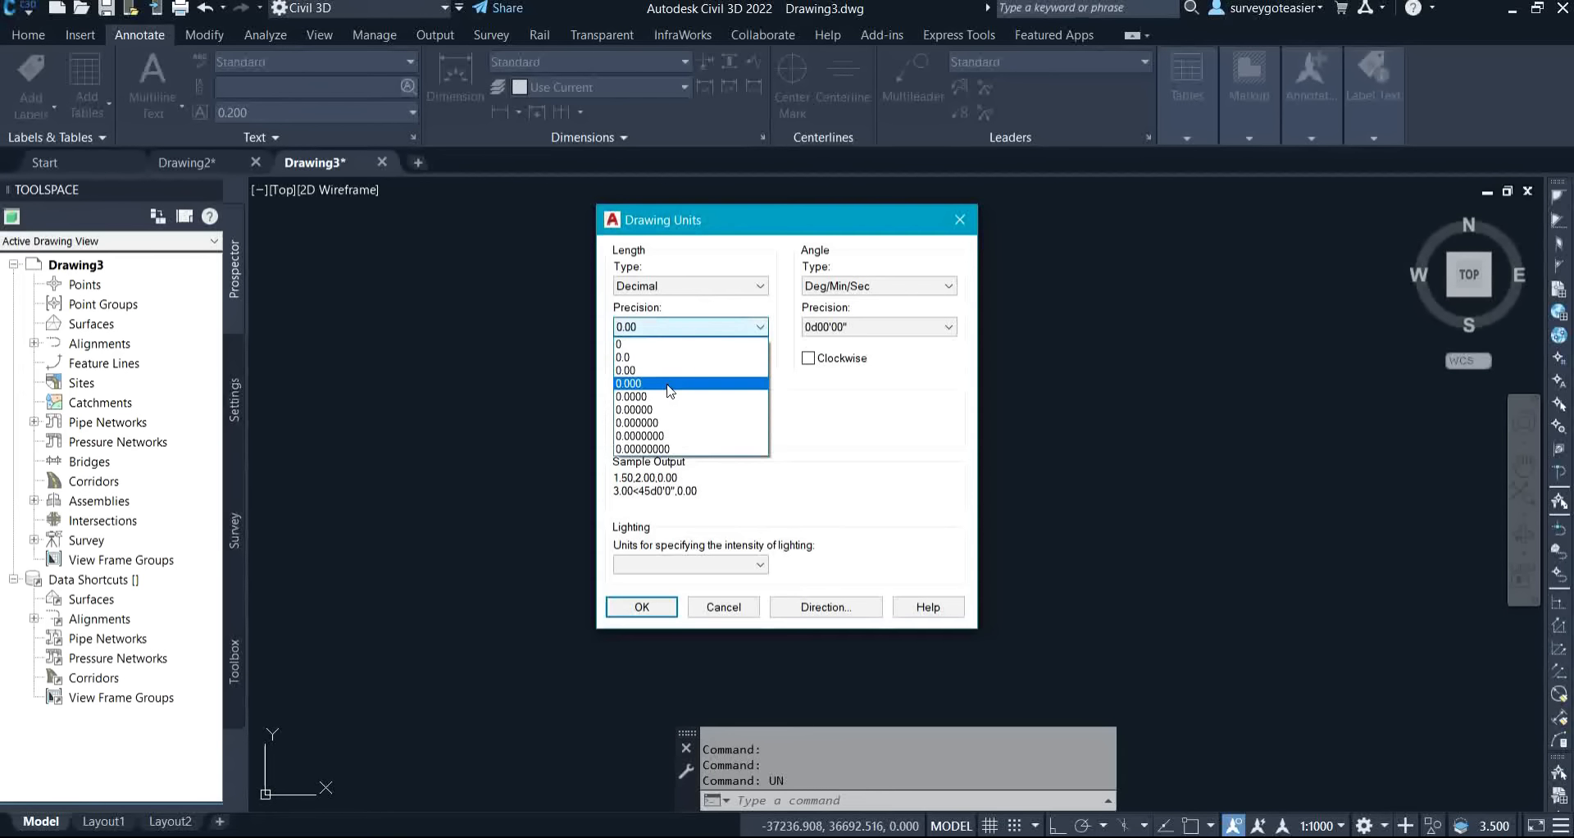
pyautogui.click(668, 384)
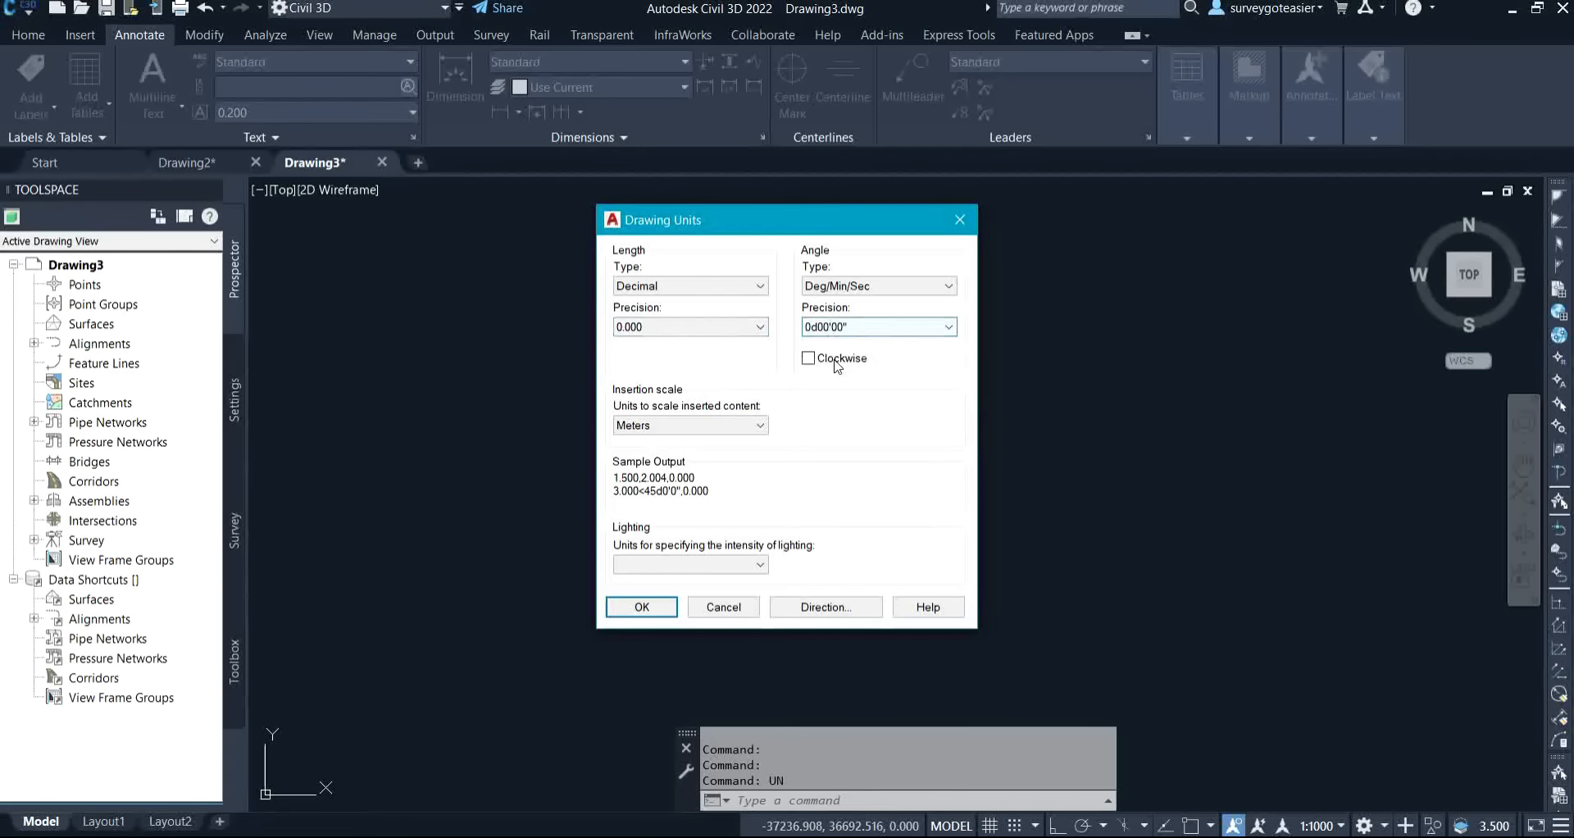
# Measure angles clockwise with 0d00'00" precision, and choose Meters as the insertion scale unit.
pyautogui.click(836, 365)
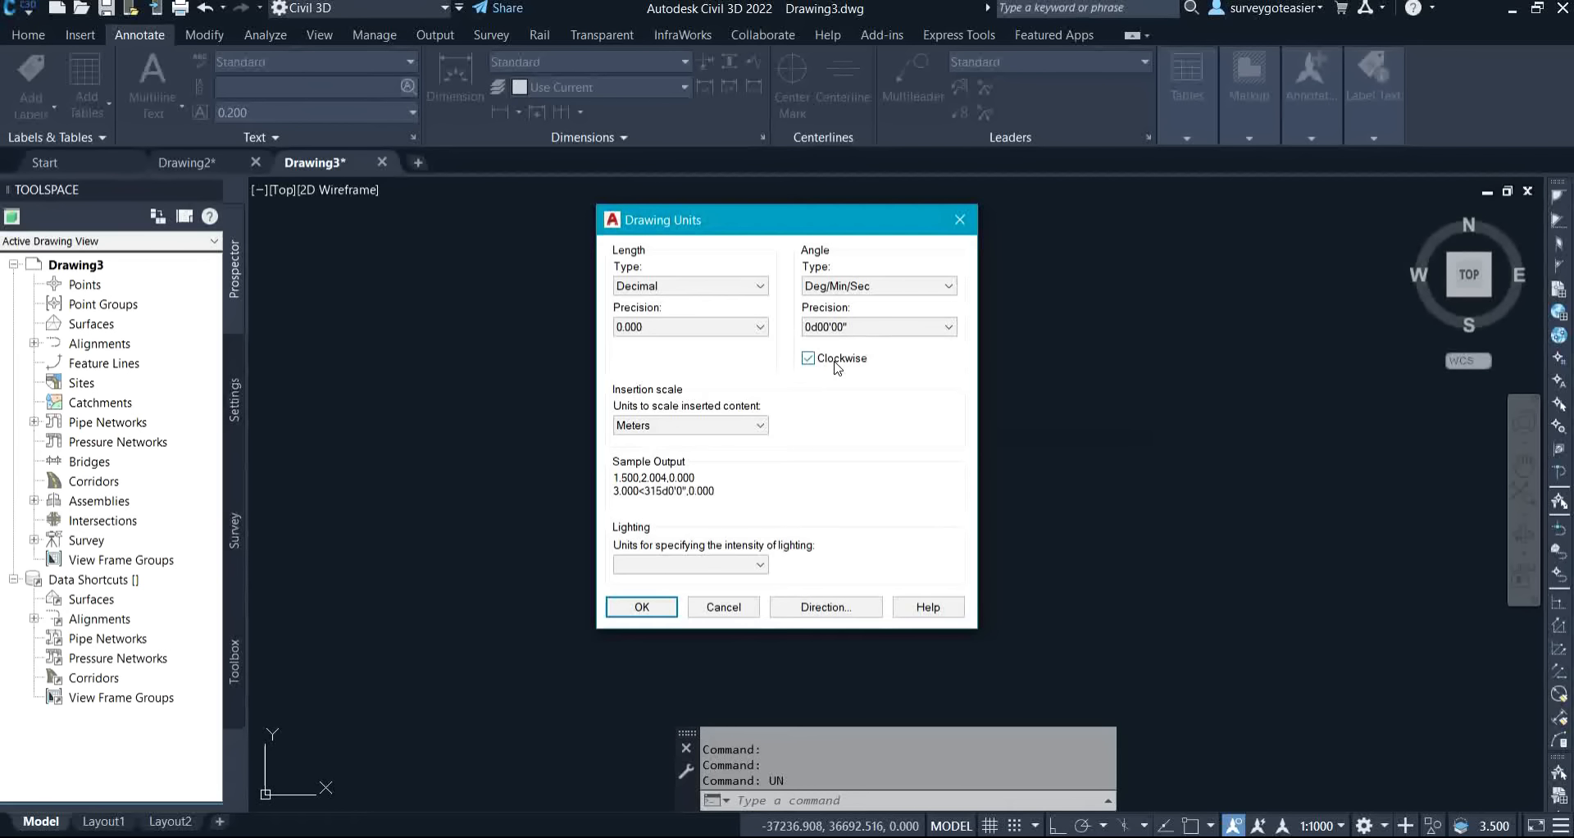
pyautogui.click(887, 332)
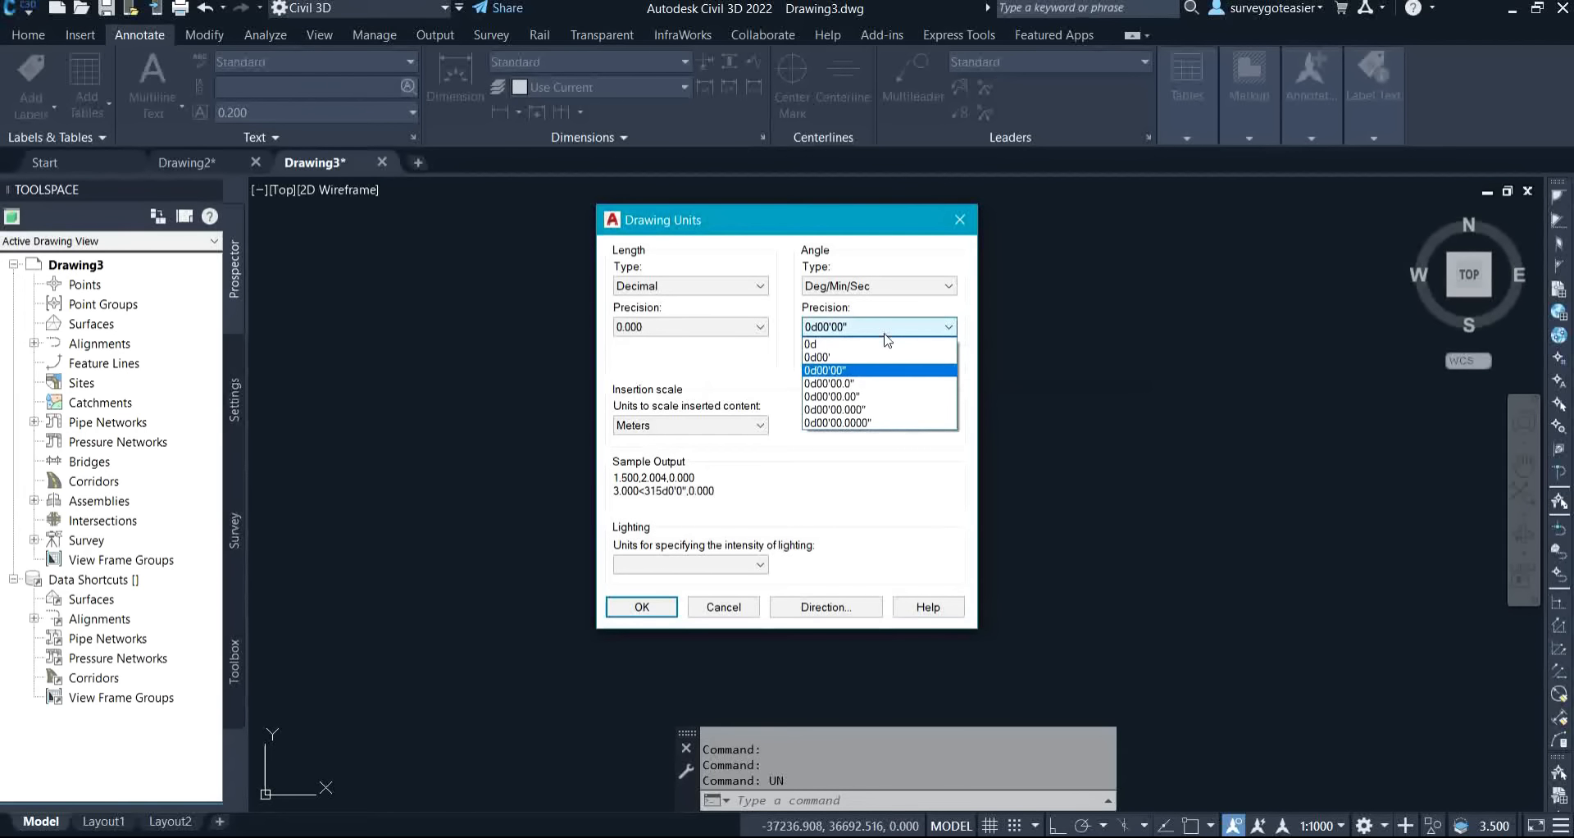
pyautogui.click(851, 373)
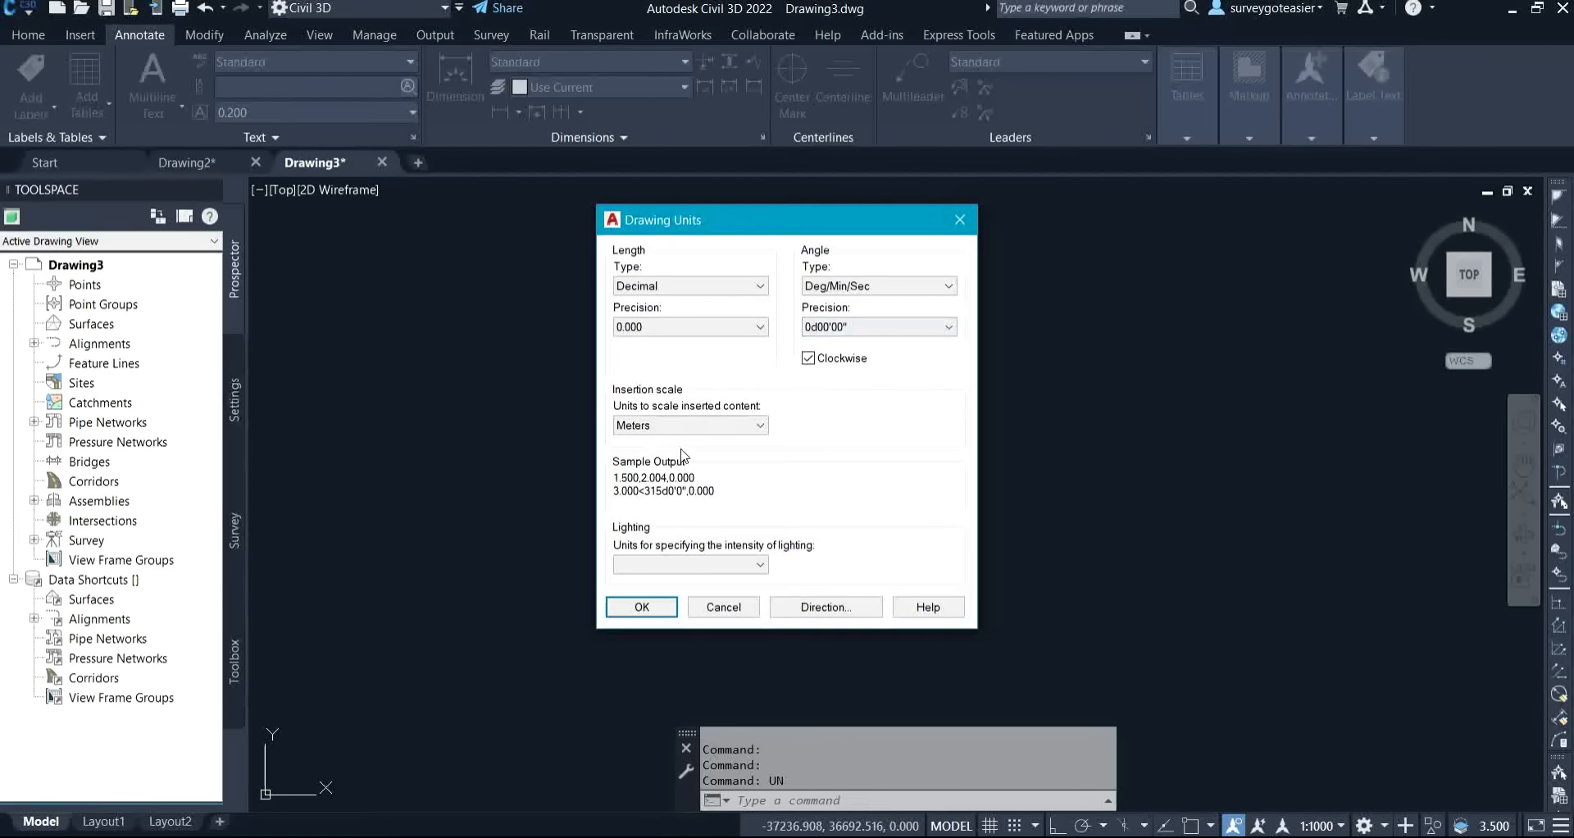
pyautogui.click(708, 428)
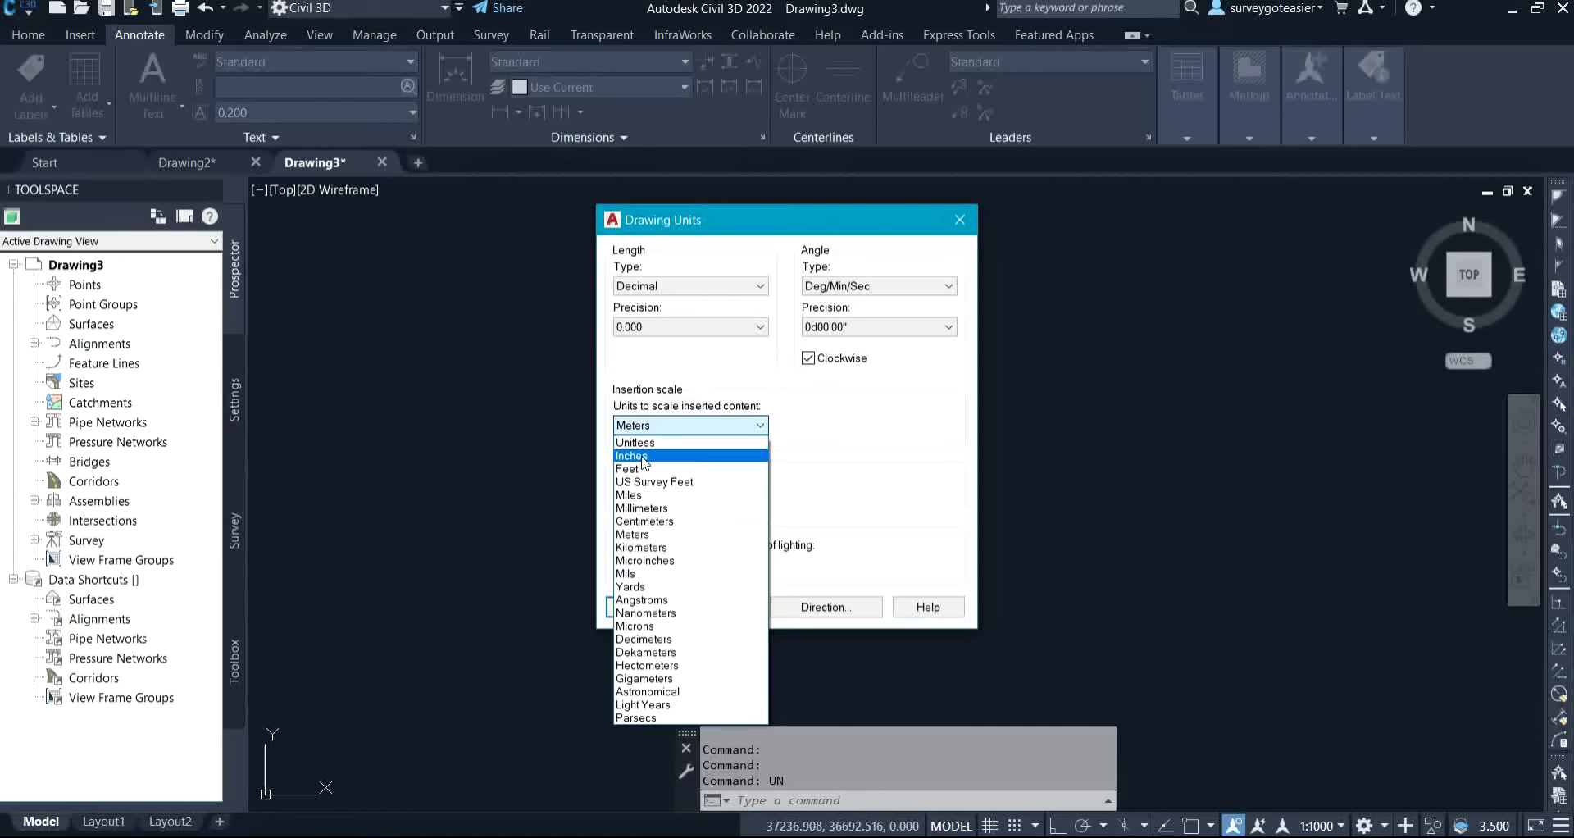
pyautogui.click(702, 535)
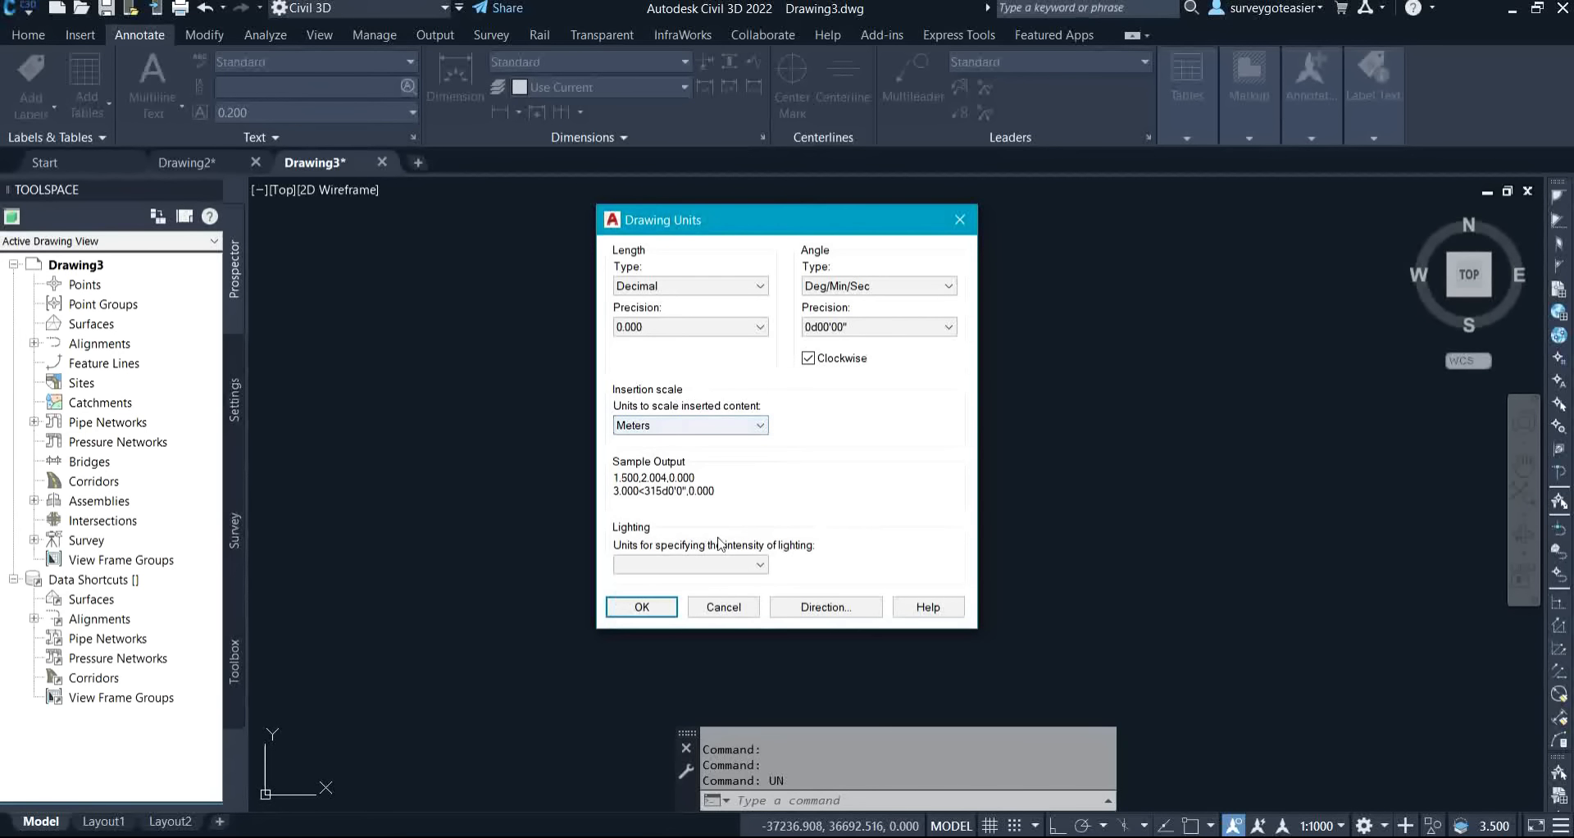
# Set the base angle direction to North and apply the drawing units.
pyautogui.click(855, 615)
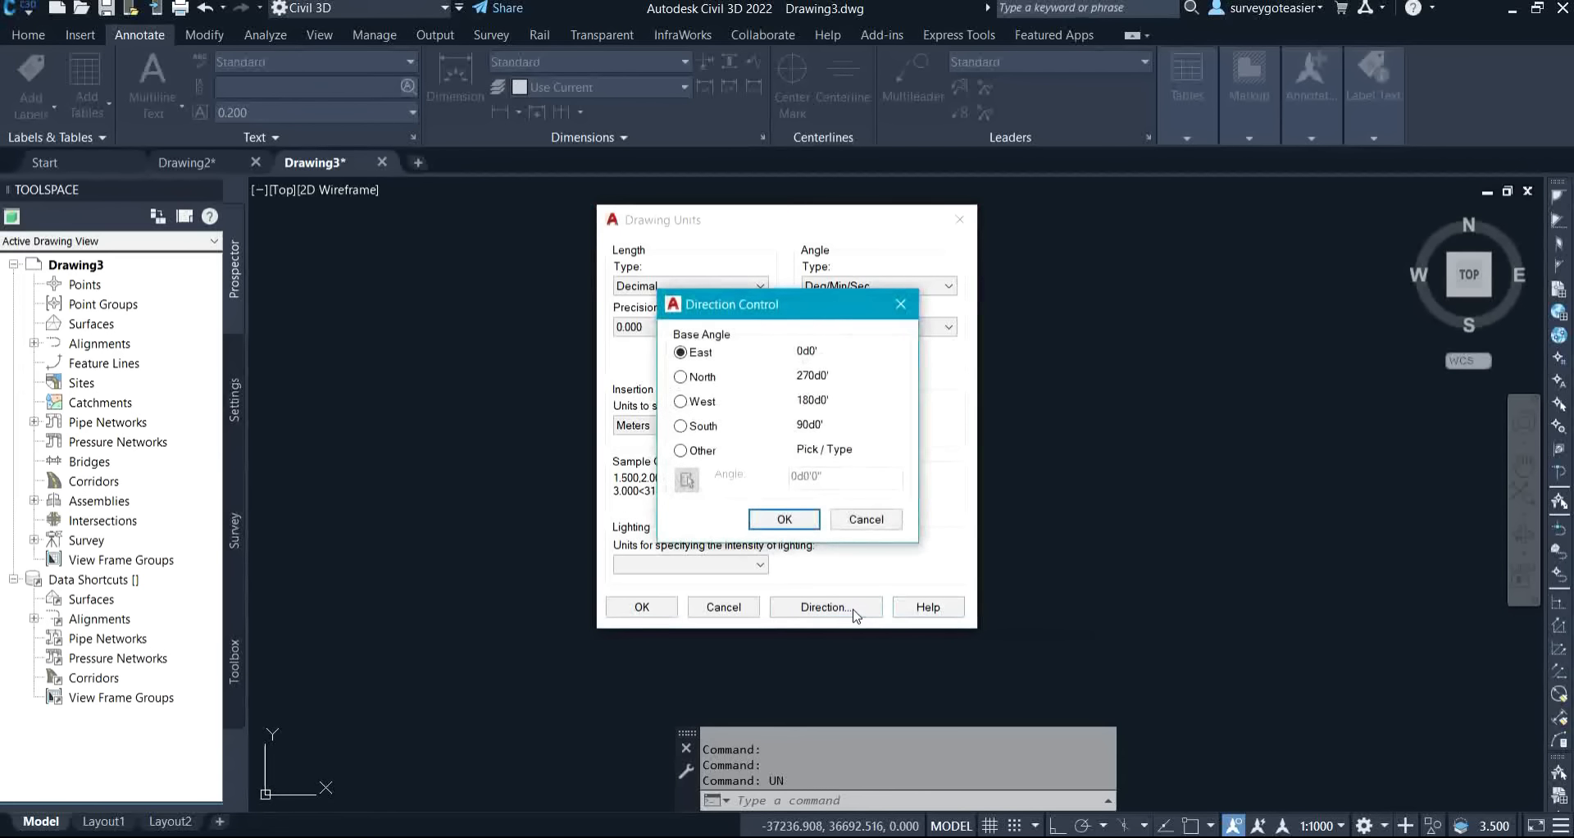
pyautogui.click(696, 383)
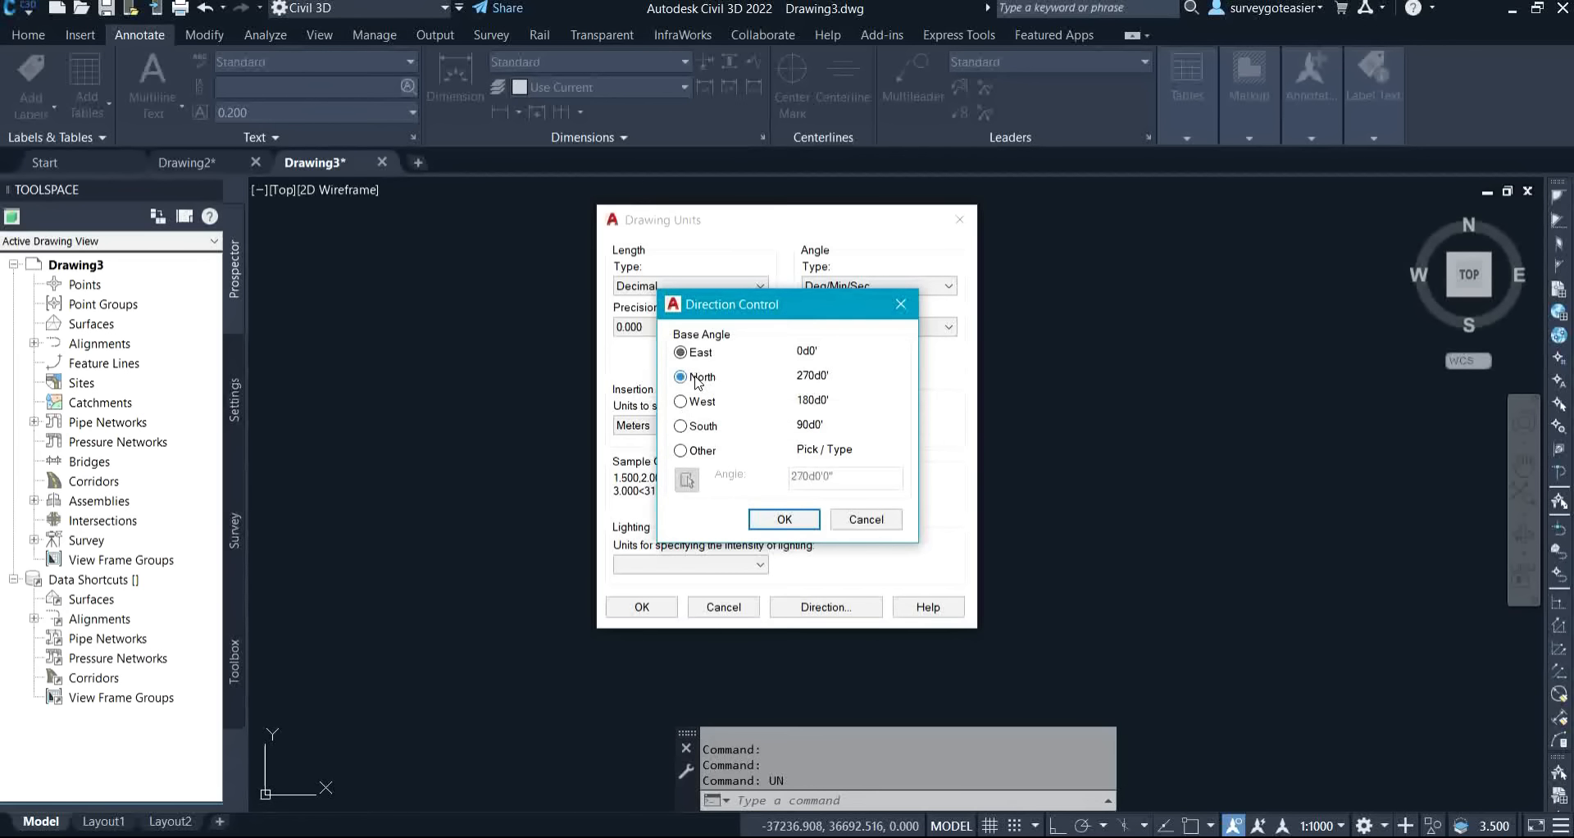
pyautogui.click(784, 525)
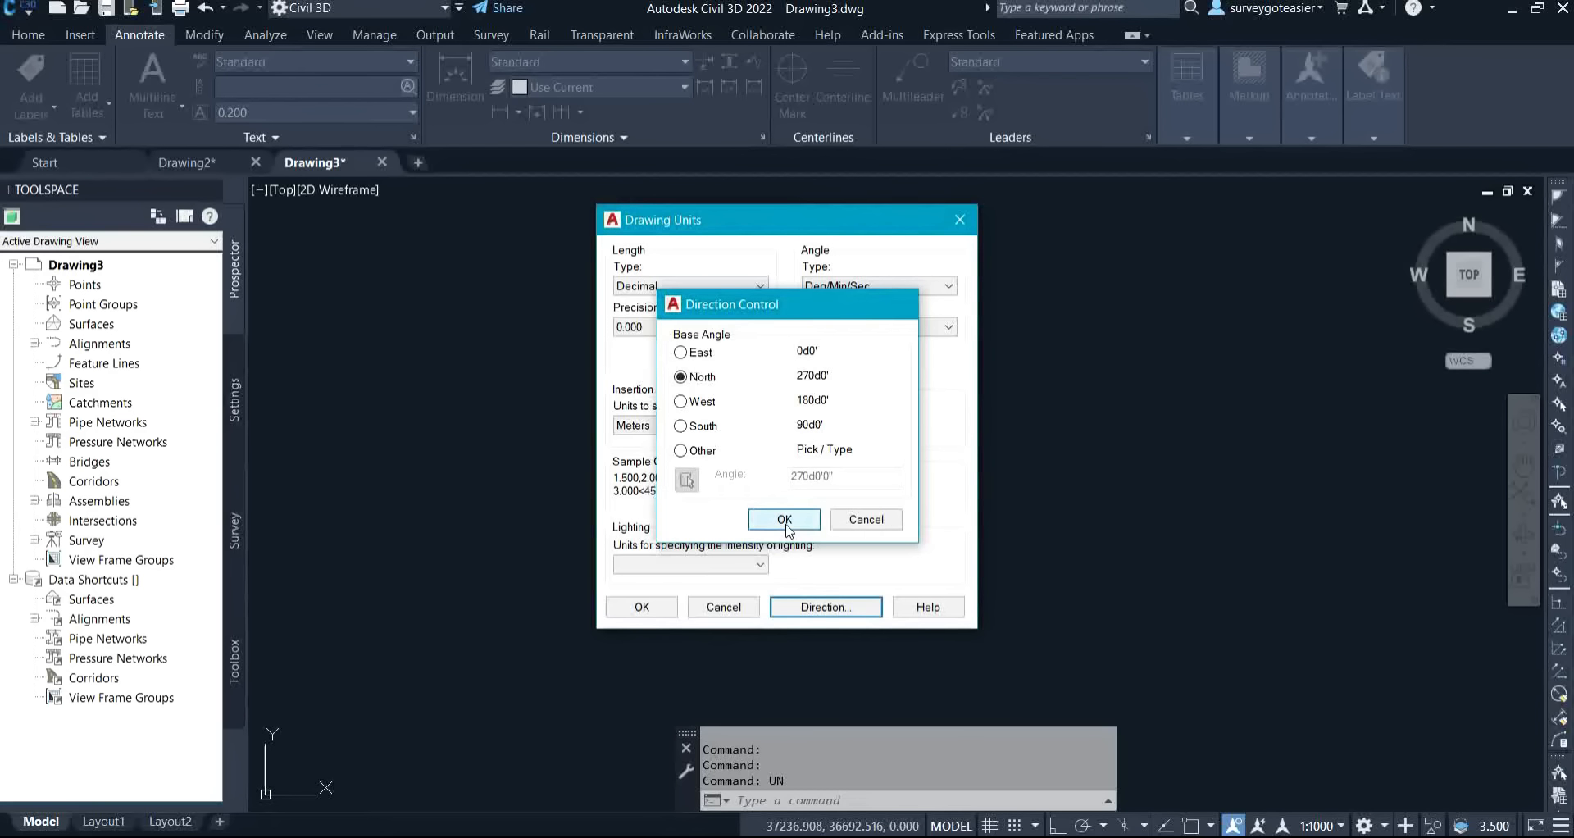
pyautogui.click(640, 608)
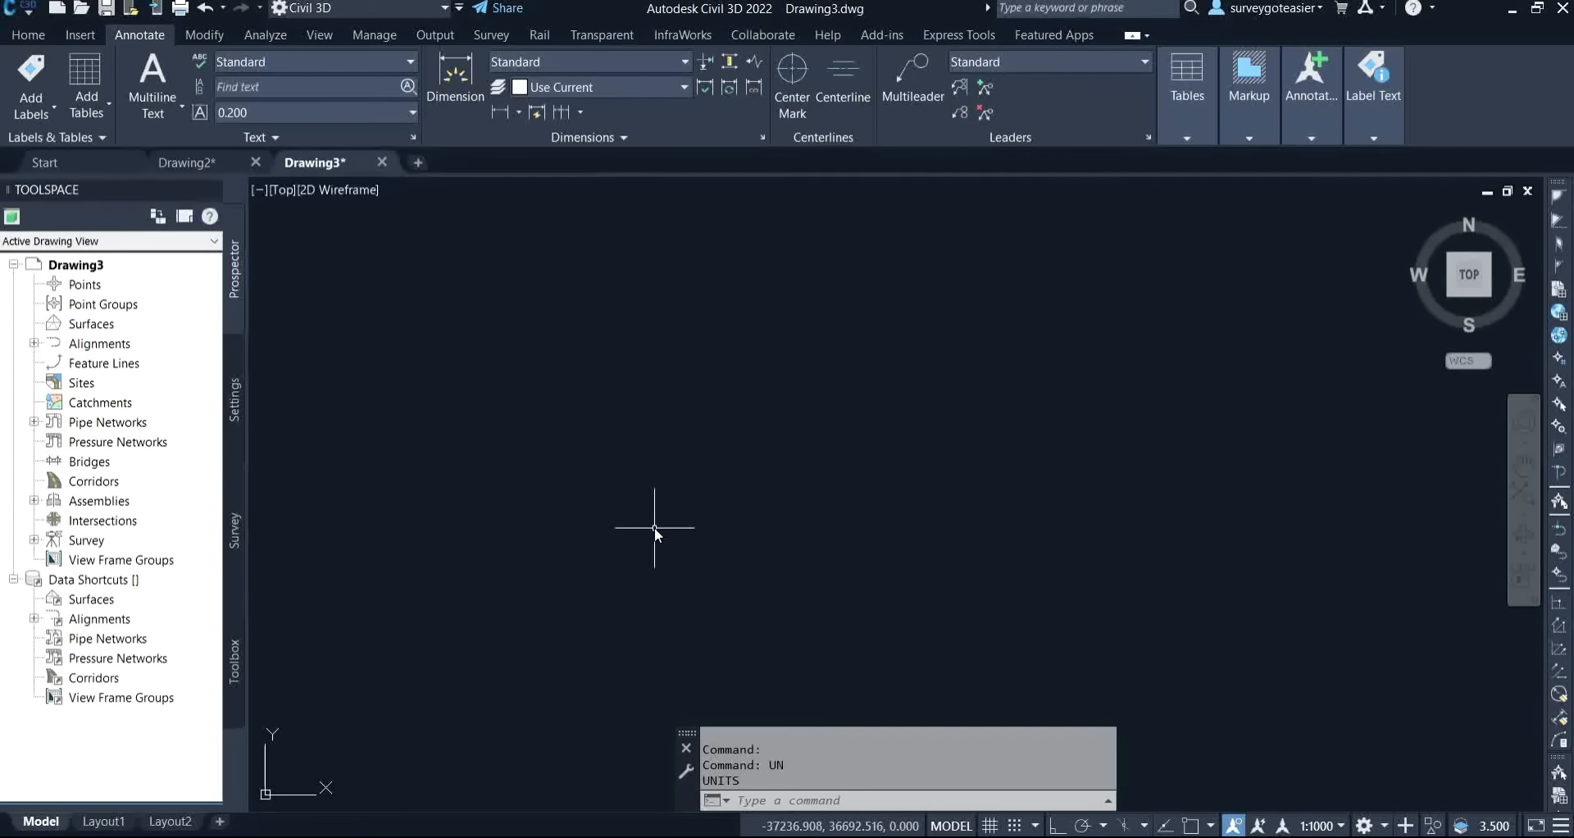
# Save the drawing as Tutoria in the survey got easier folder.
pyautogui.hotkey('ctrl', 's')
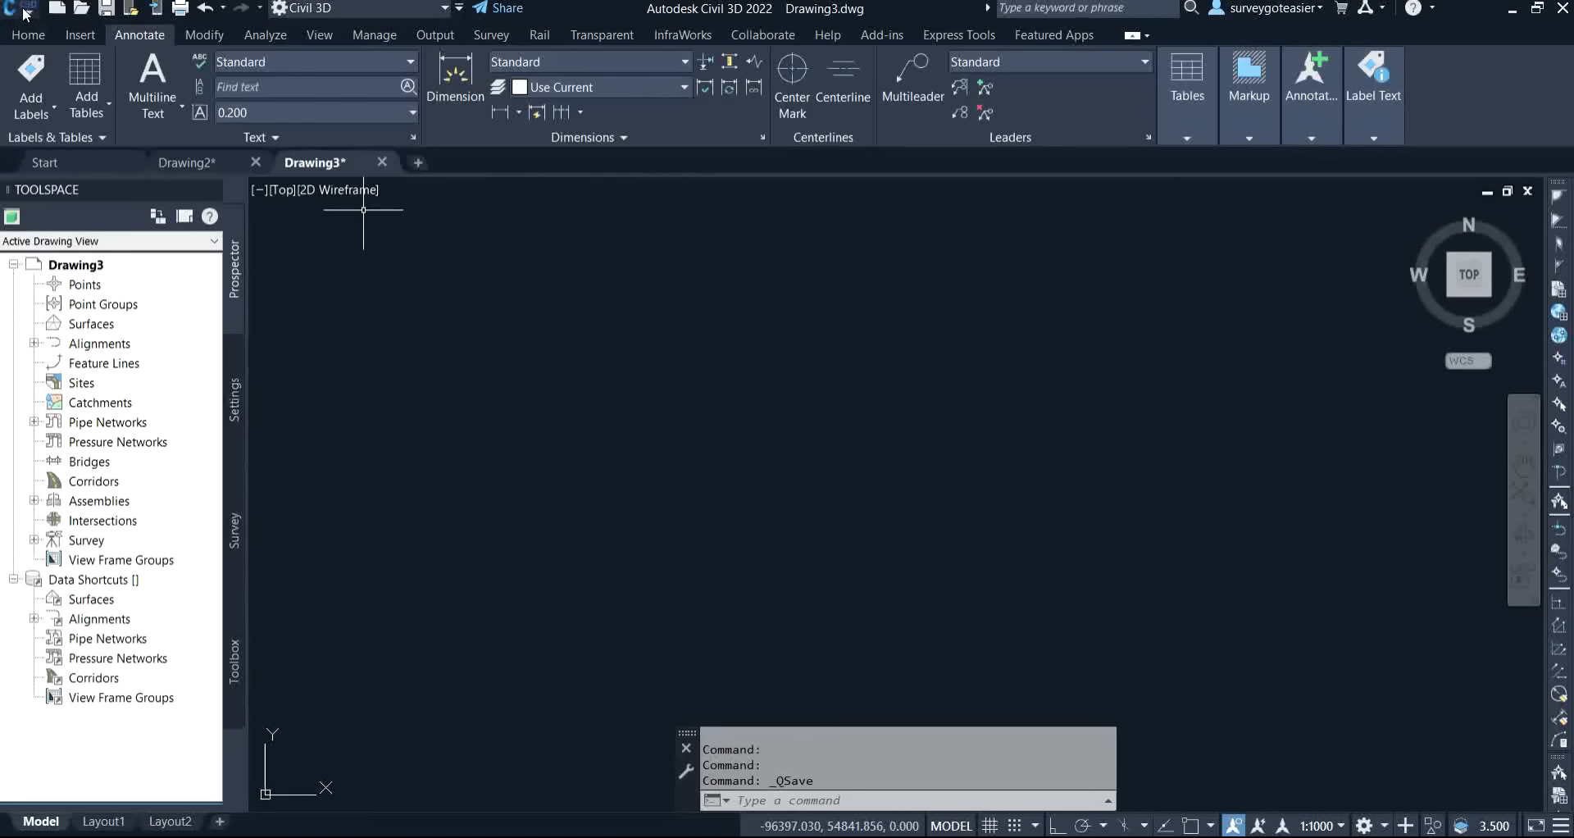
pyautogui.click(15, 10)
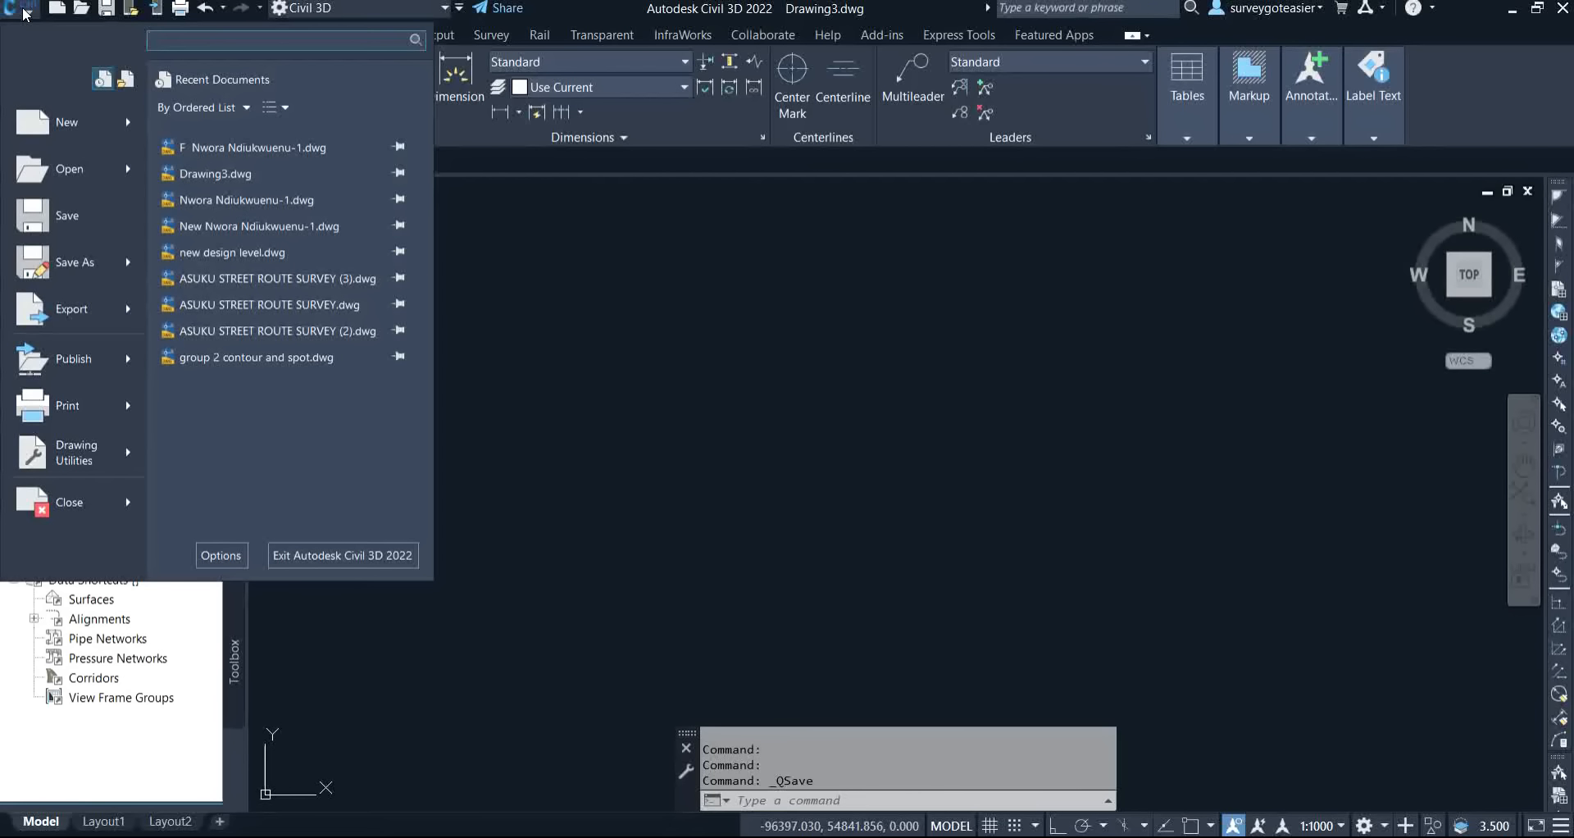
pyautogui.click(102, 216)
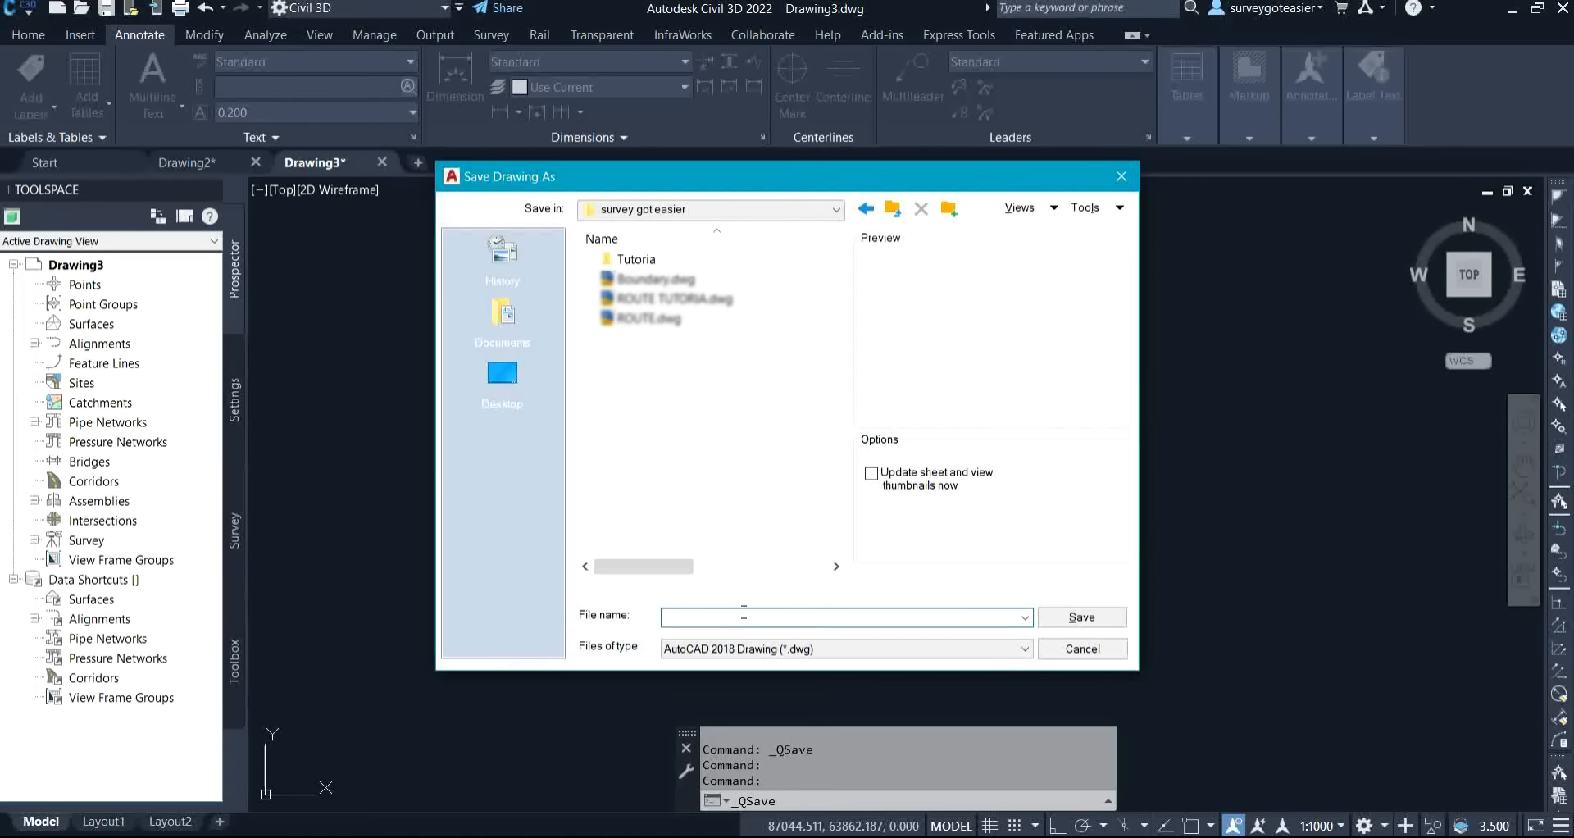
pyautogui.write('Tutoria')
pyautogui.click(1103, 616)
pyautogui.click(1104, 614)
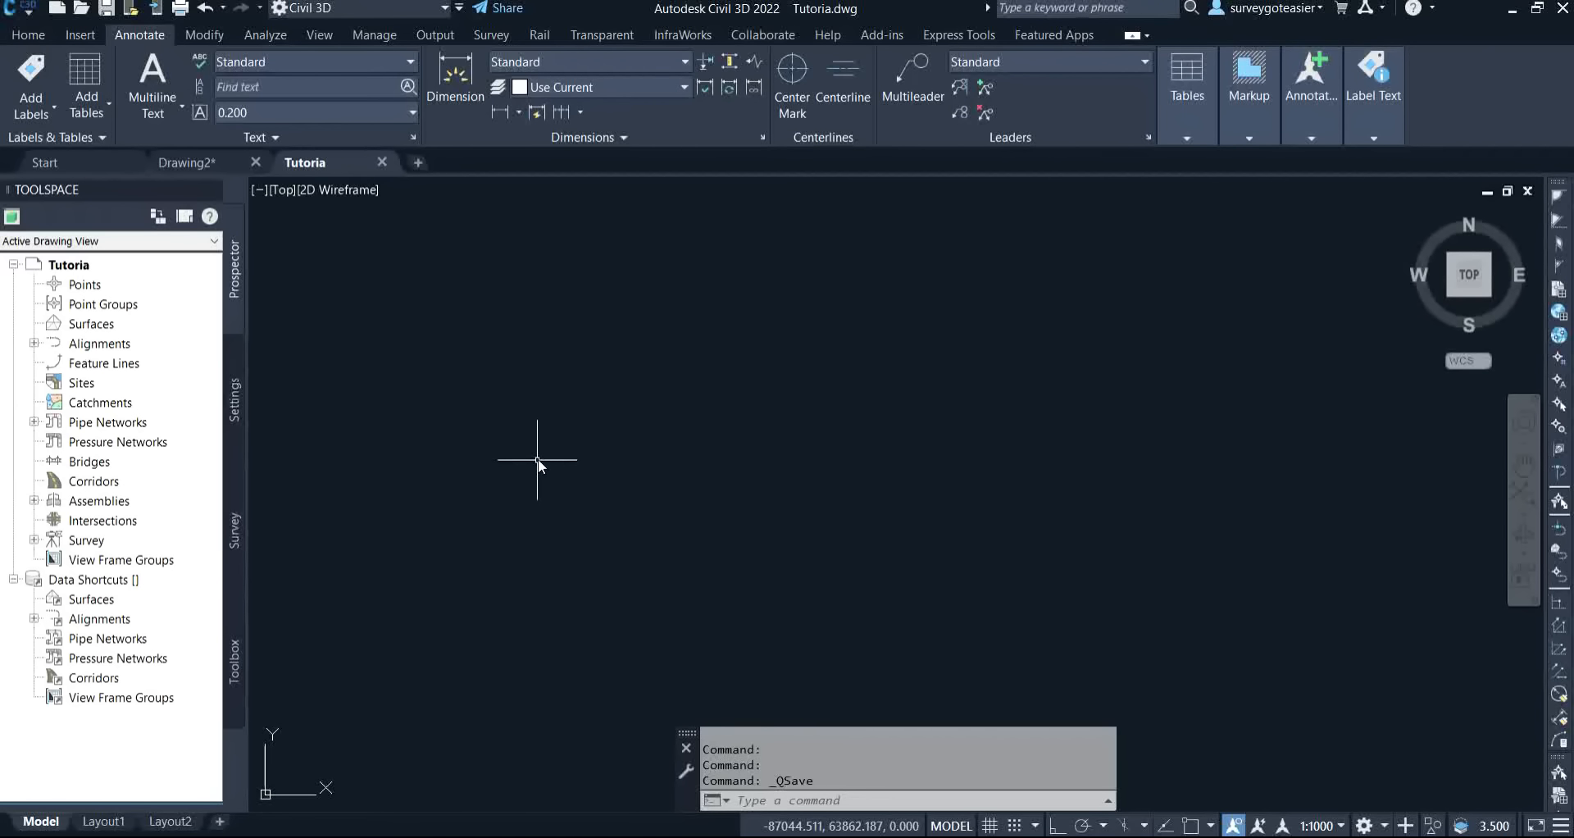
# Start Import Points from the point creation tools.
pyautogui.click(23, 37)
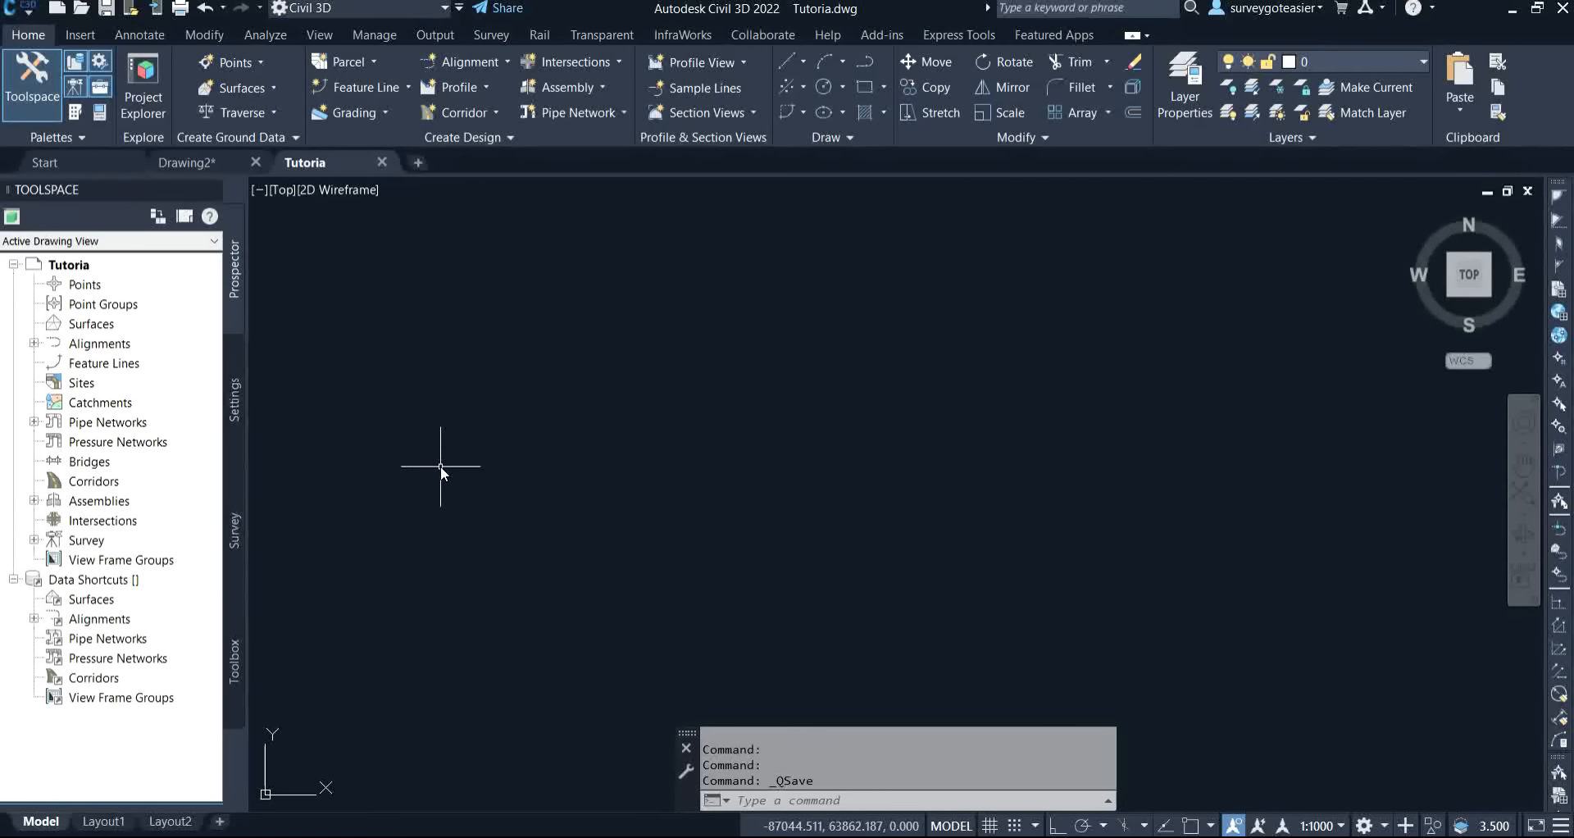
pyautogui.click(256, 63)
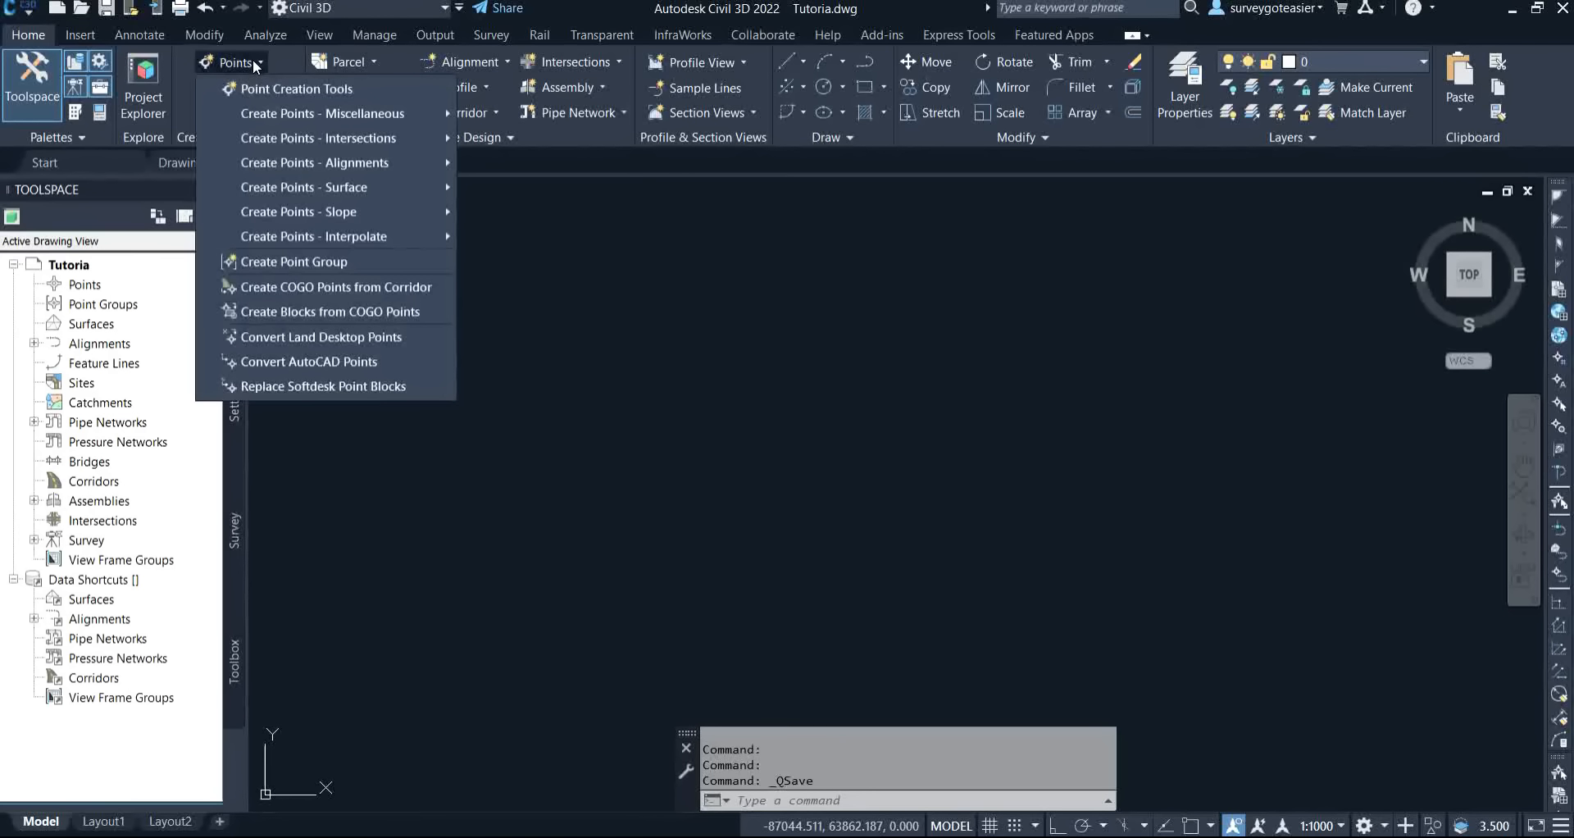
pyautogui.click(295, 92)
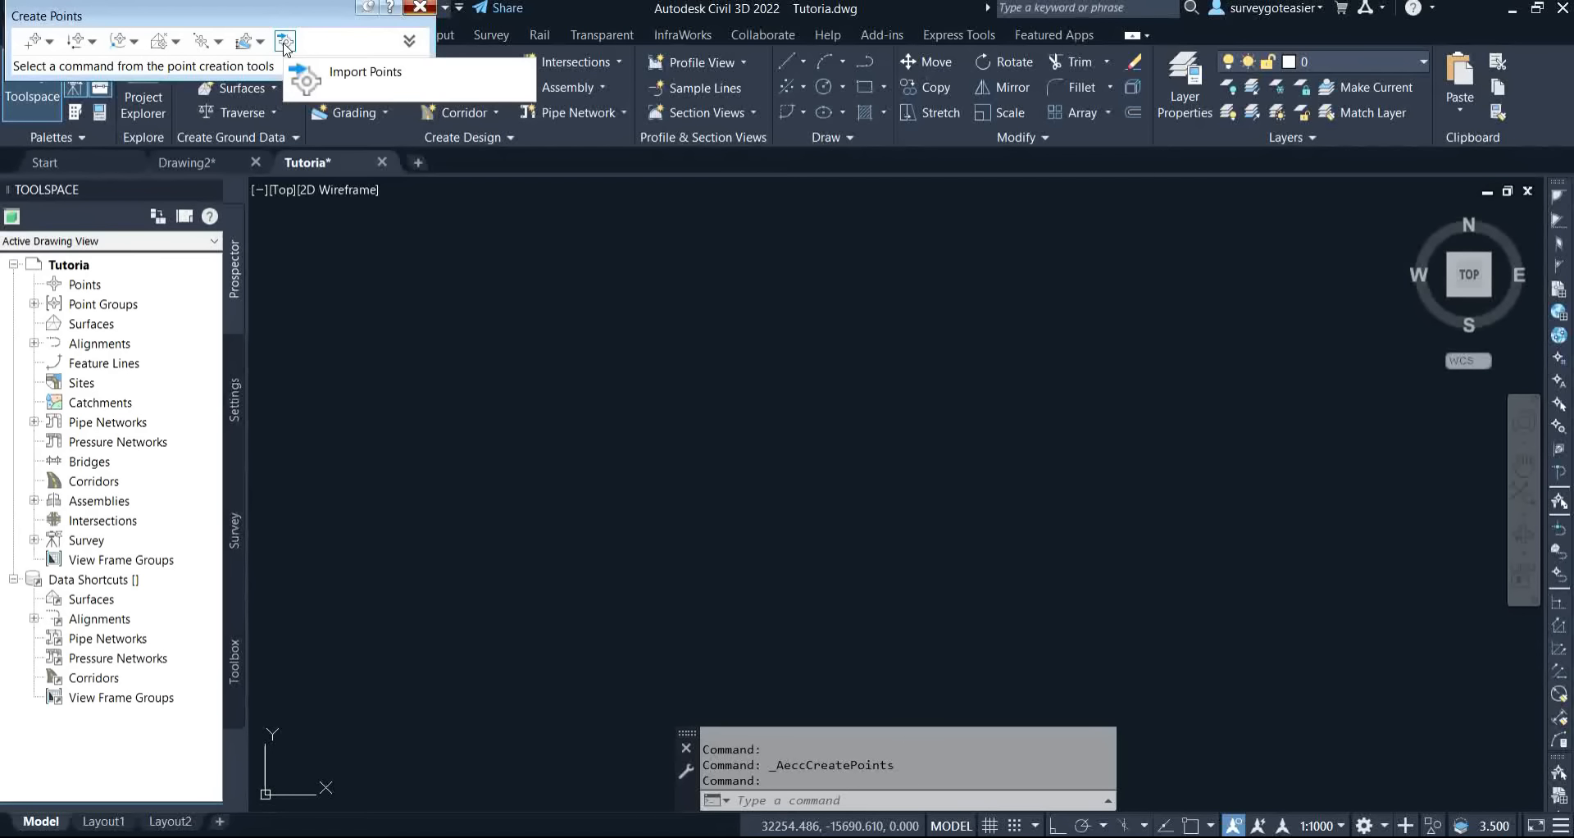
pyautogui.click(283, 43)
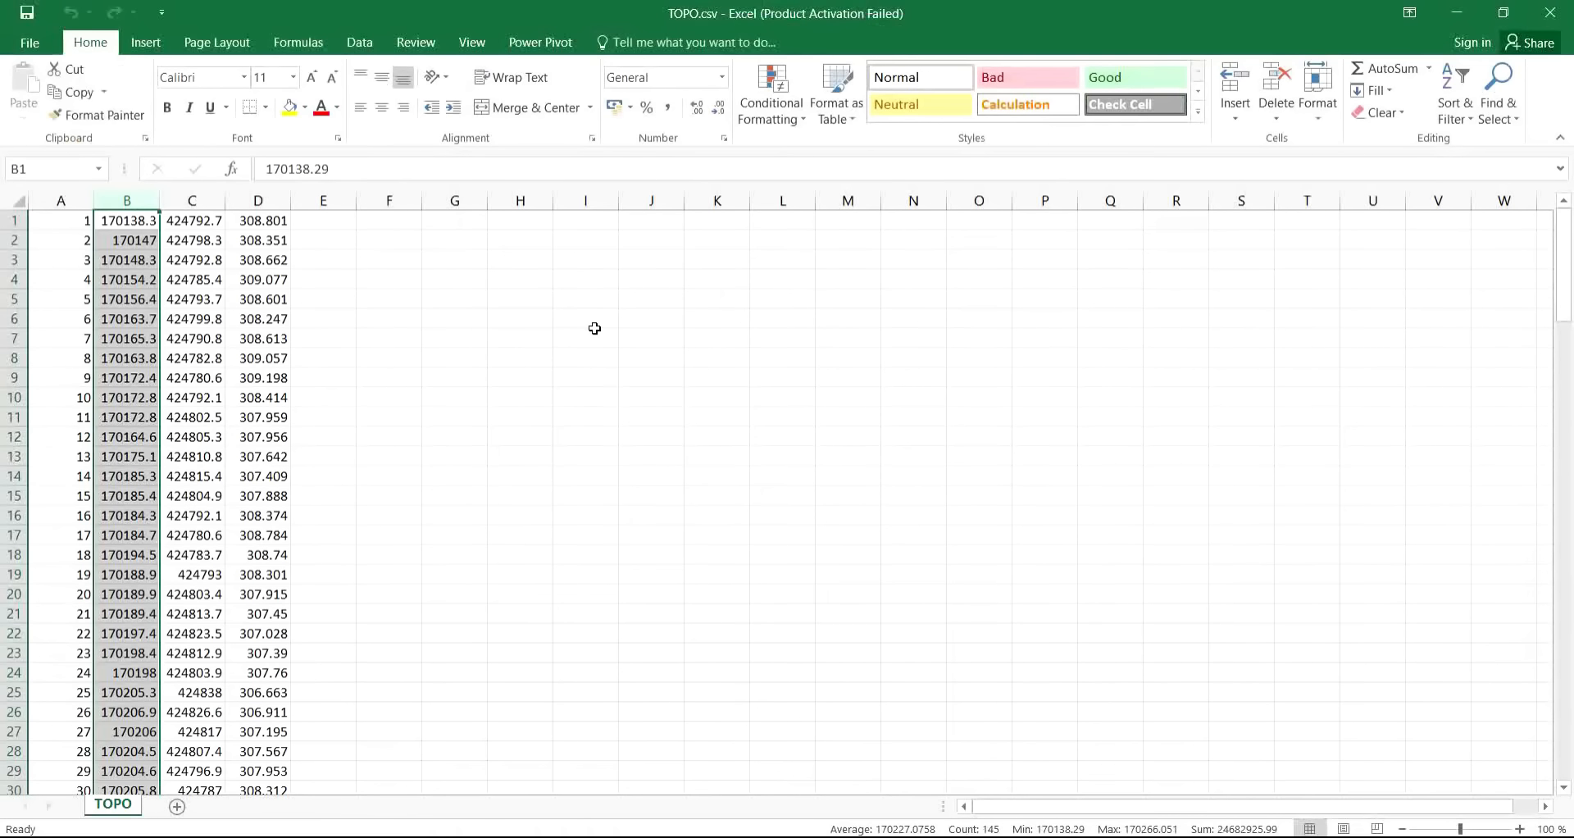
# In the TOPO.csv sheet in Excel, examine the coordinate columns B and C and the elevation column D.
pyautogui.click(595, 328)
pyautogui.click(882, 330)
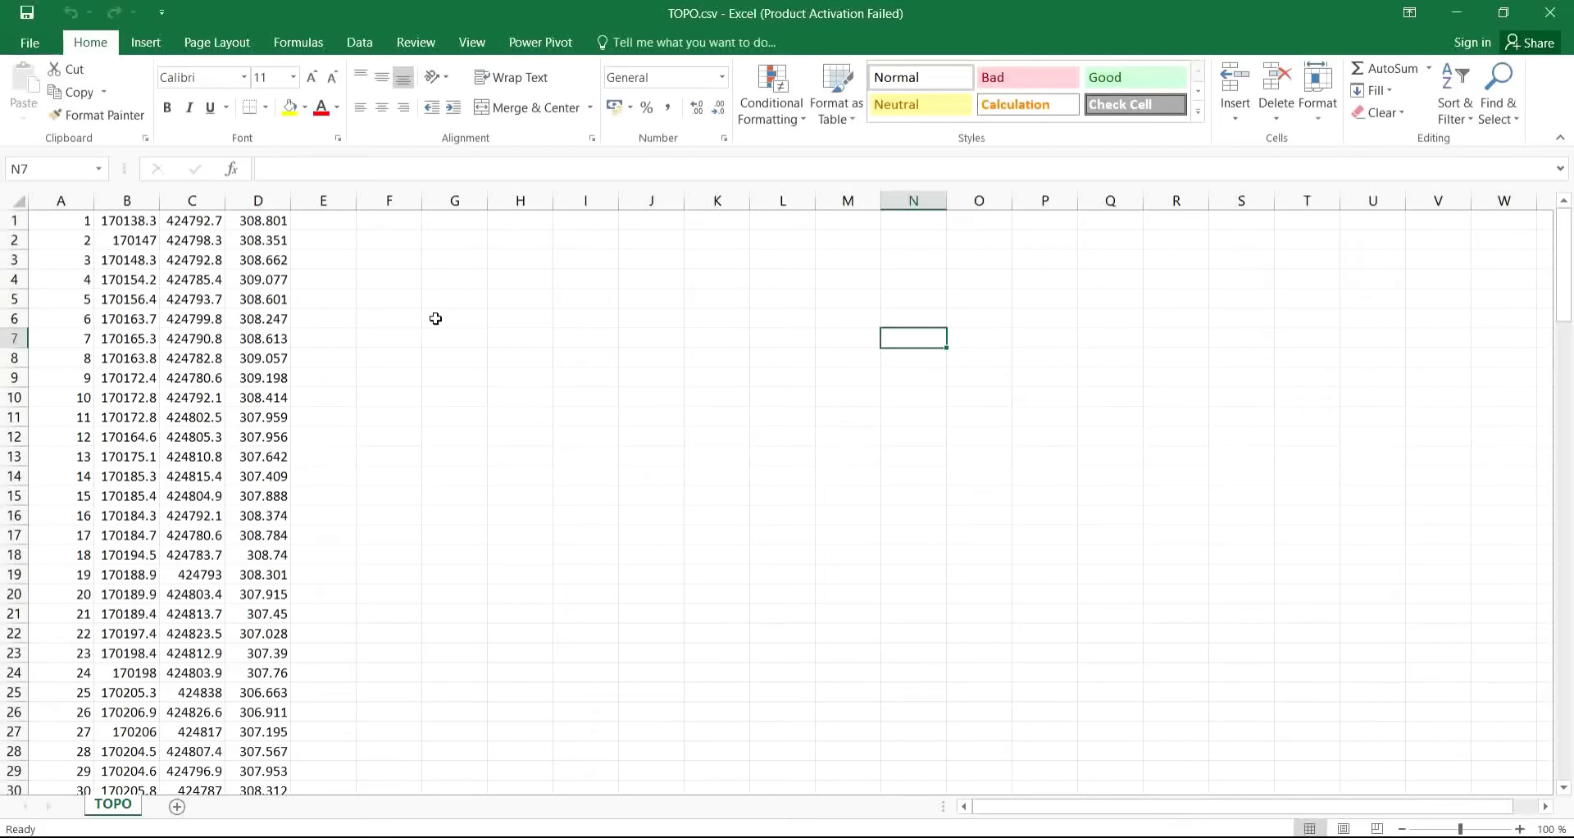
pyautogui.click(496, 390)
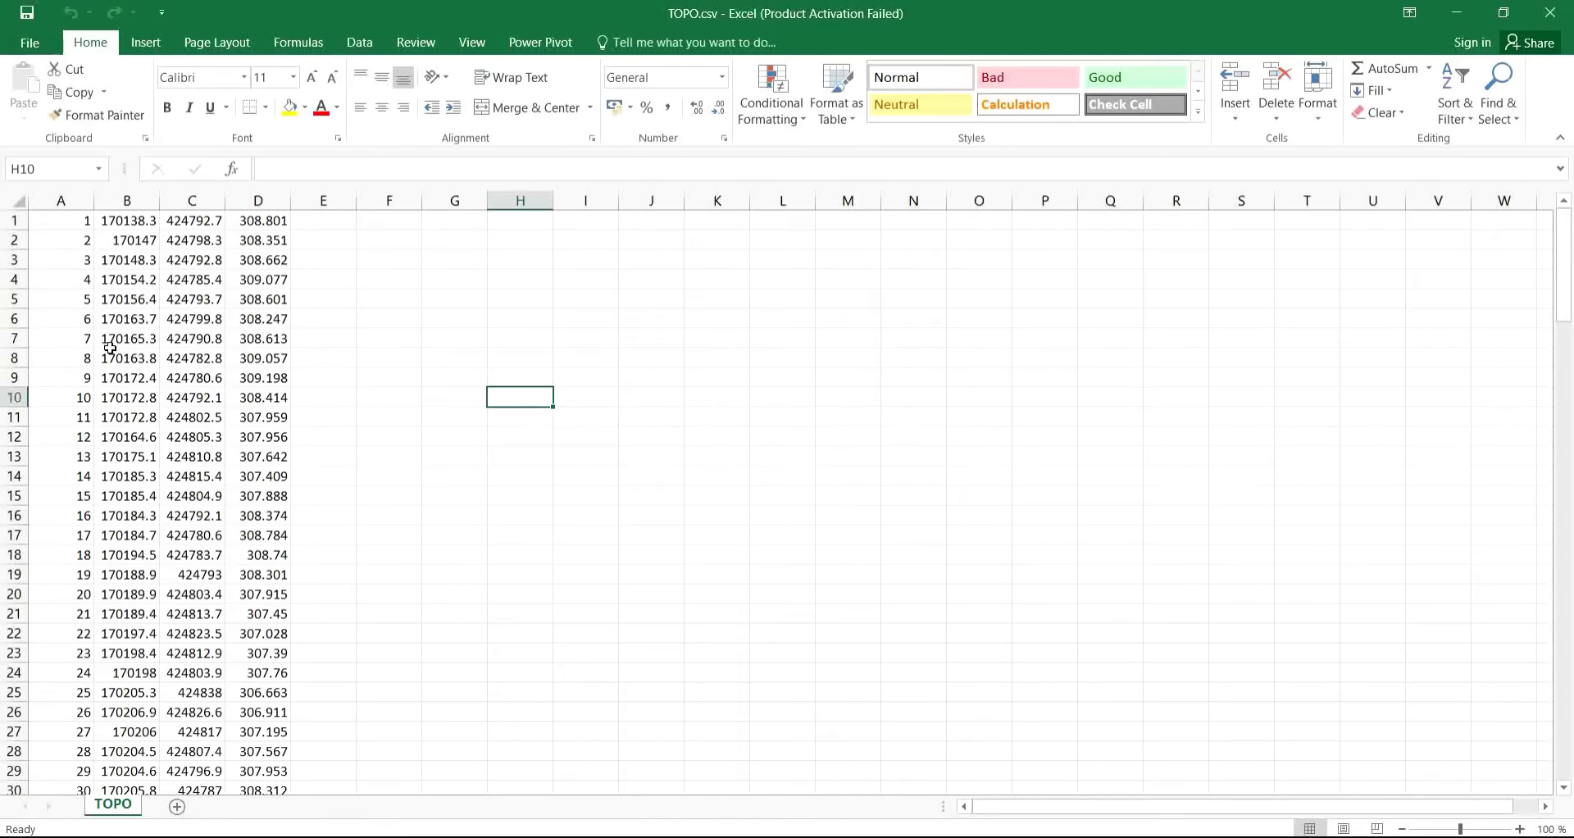
pyautogui.click(127, 201)
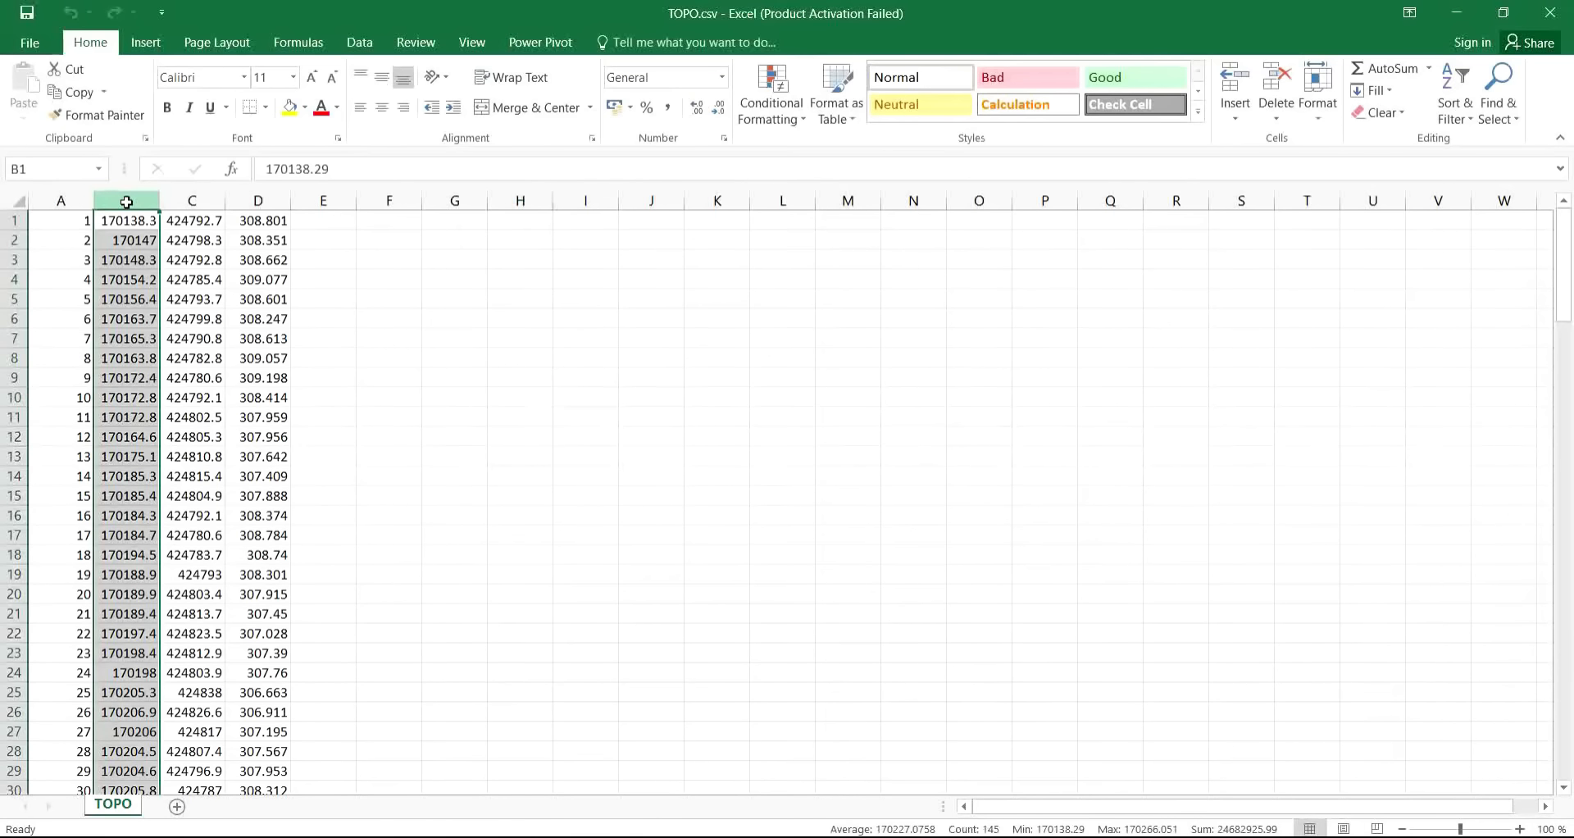
pyautogui.click(210, 201)
pyautogui.click(388, 338)
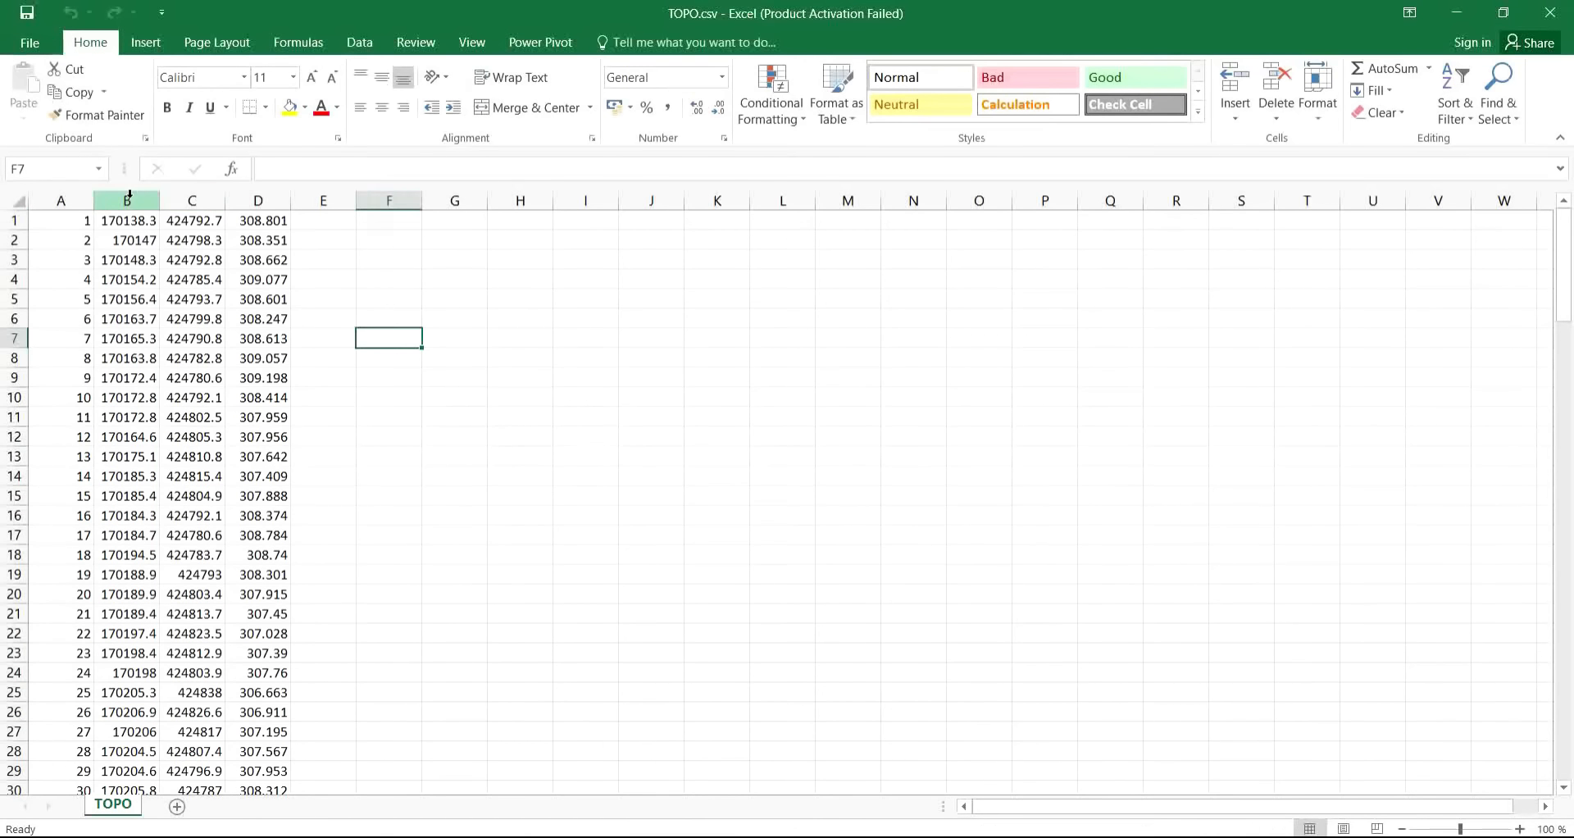
pyautogui.click(260, 197)
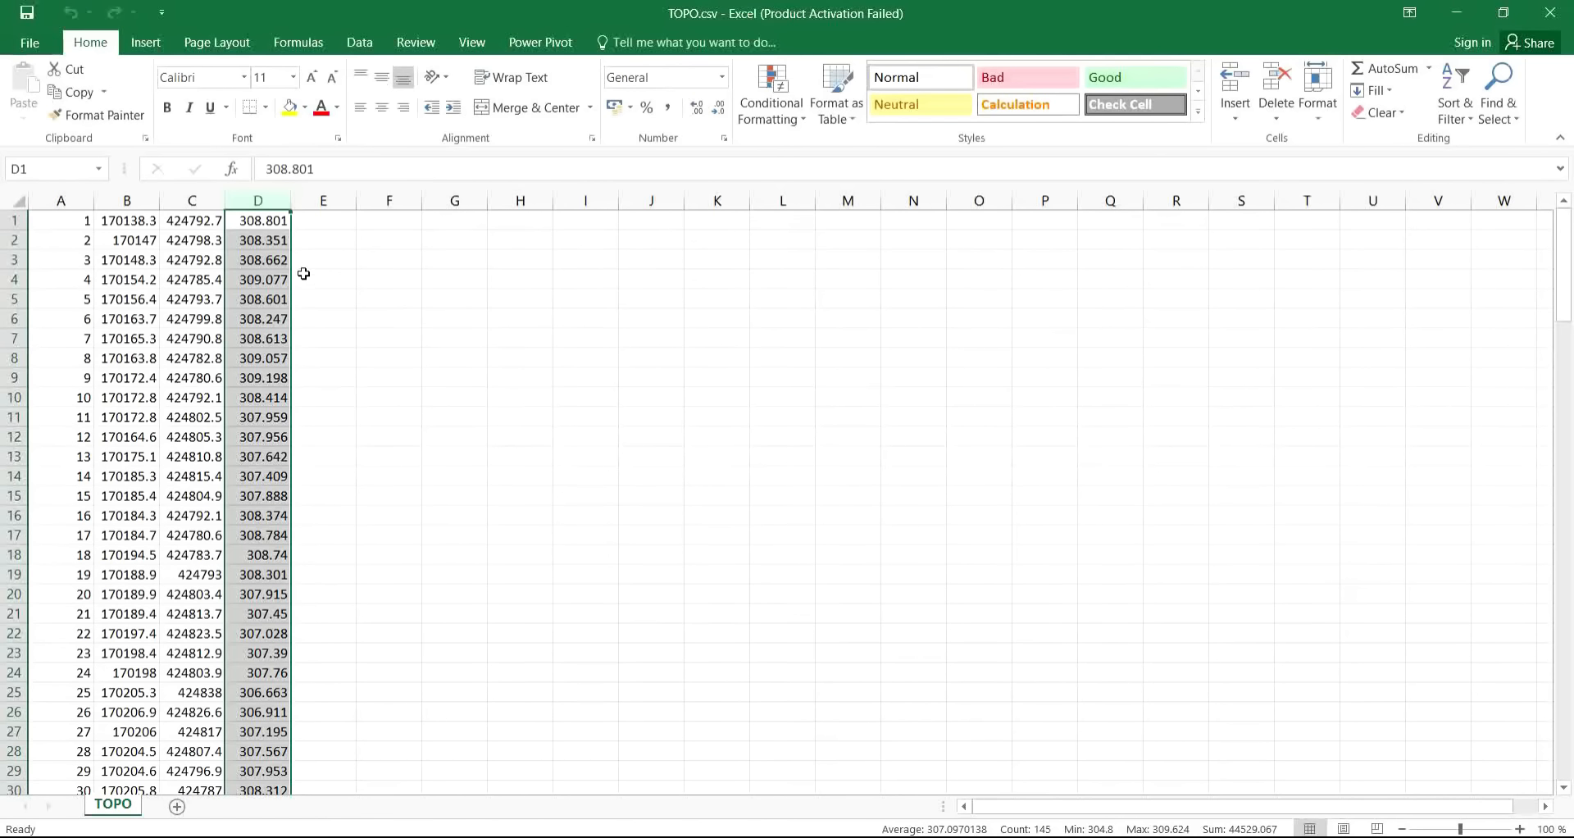
pyautogui.click(476, 290)
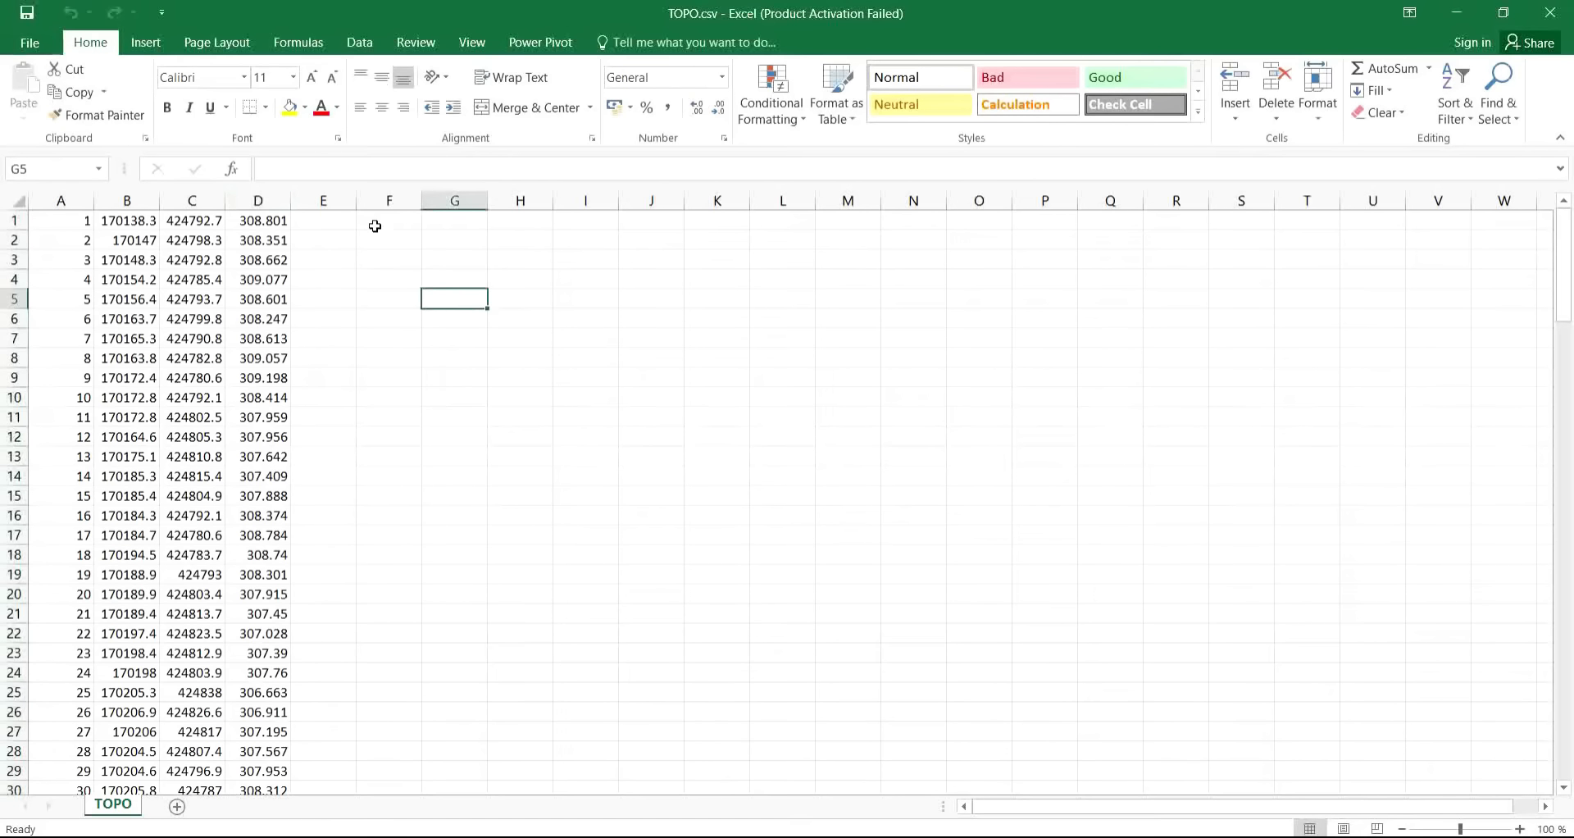
# Enter the point descriptions road, drainage, street and peg in cells E1 to E4.
pyautogui.click(328, 221)
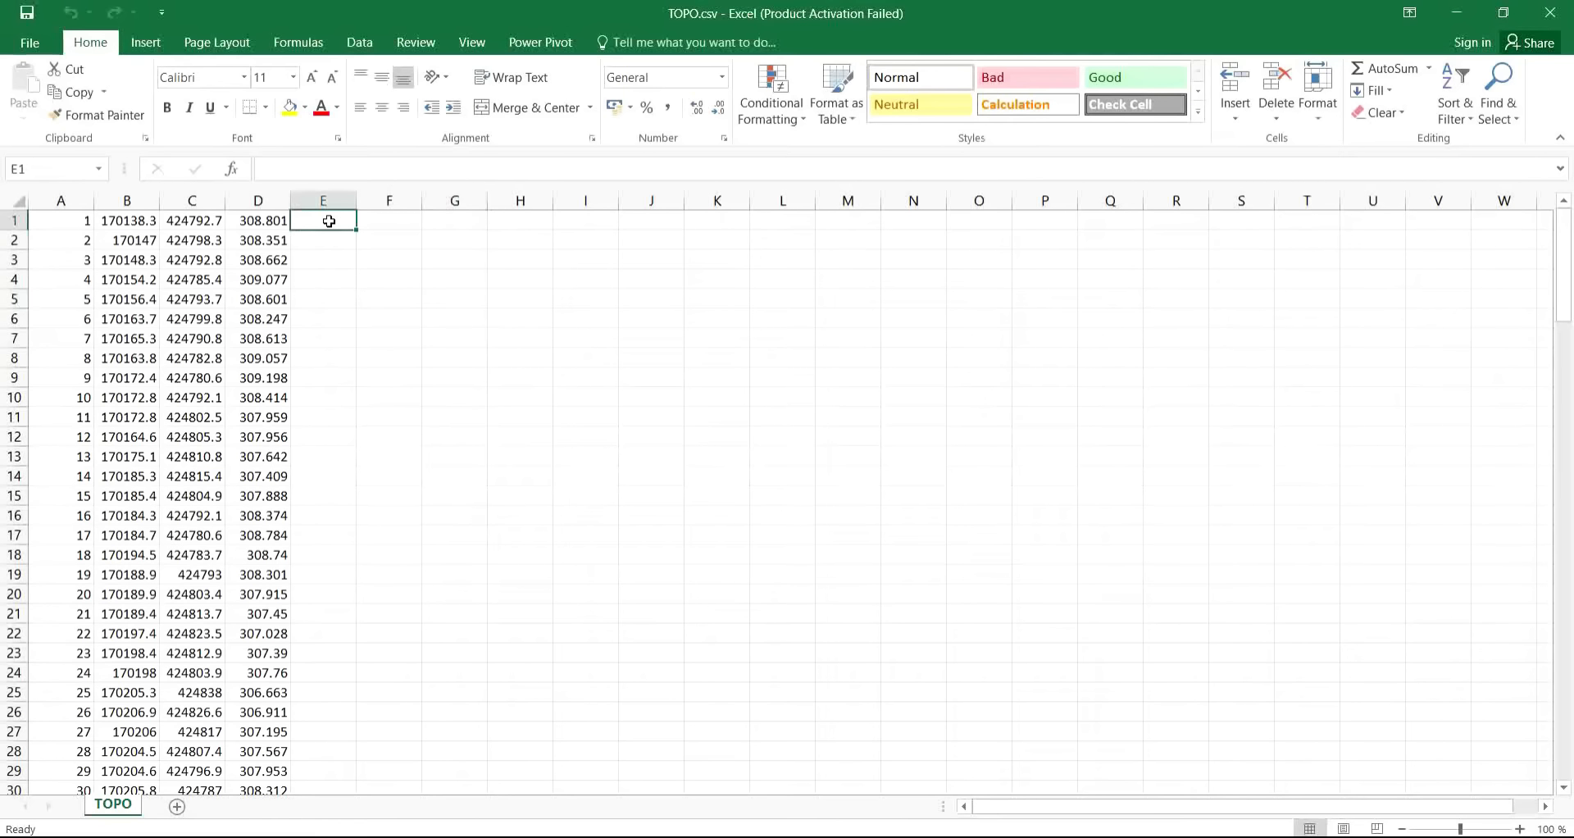
pyautogui.write('road')
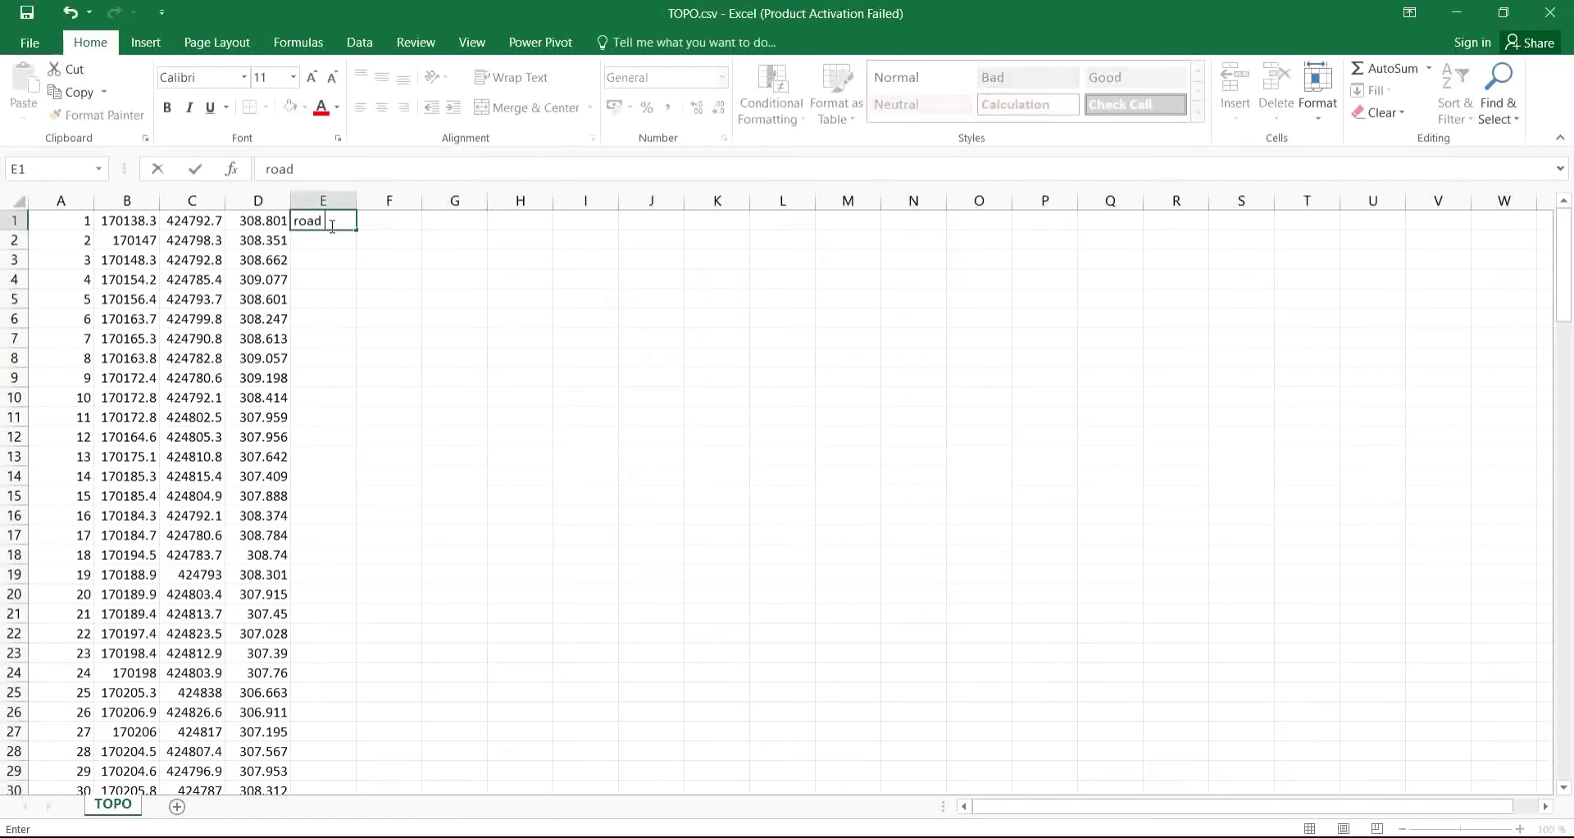
pyautogui.click(329, 245)
pyautogui.write('dr')
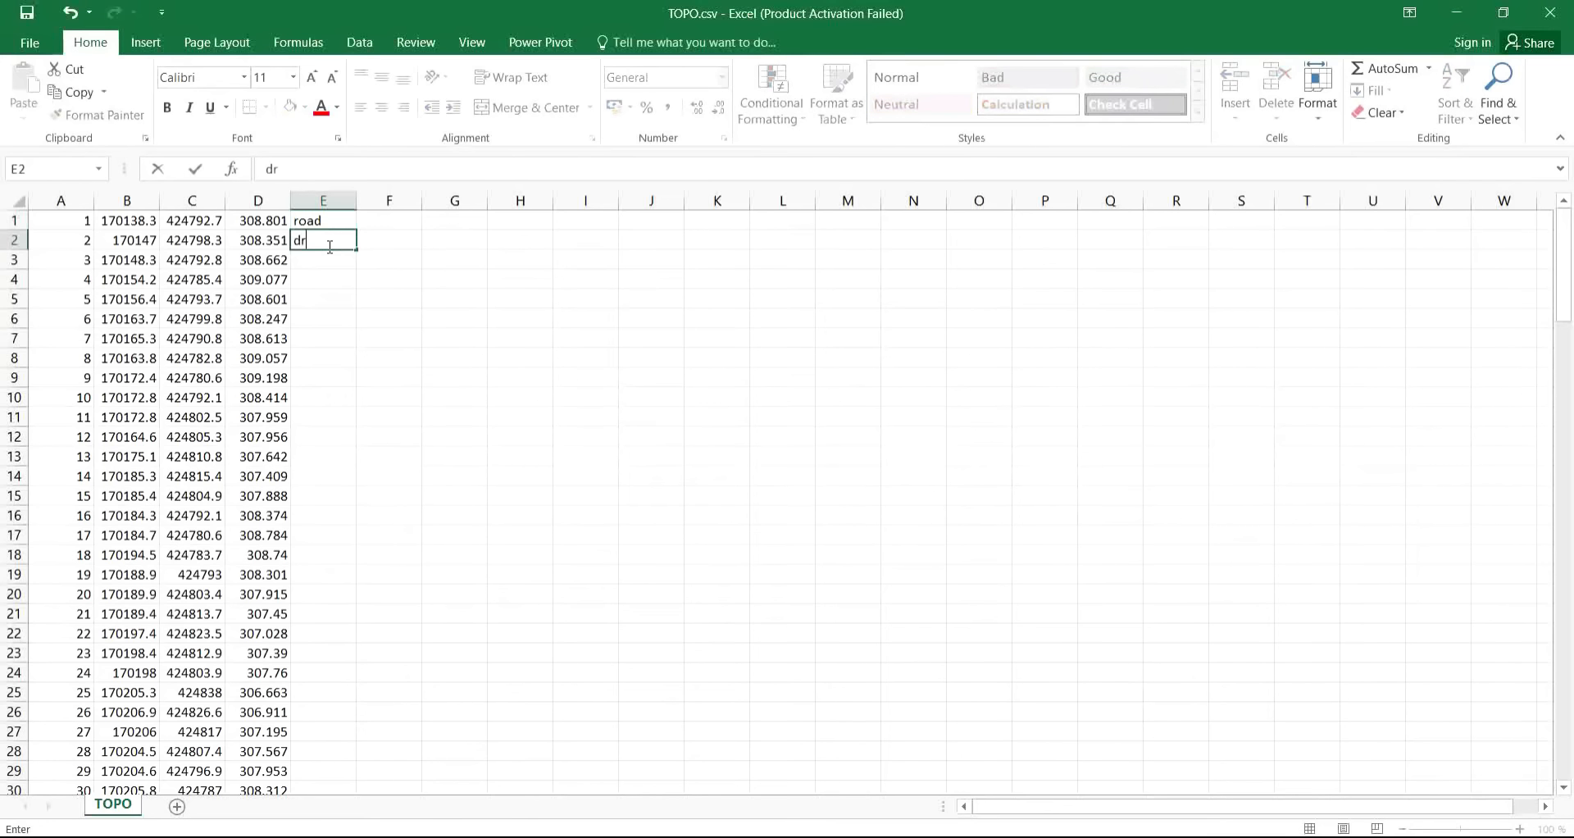
pyautogui.write('ainage')
pyautogui.click(336, 260)
pyautogui.write('stre')
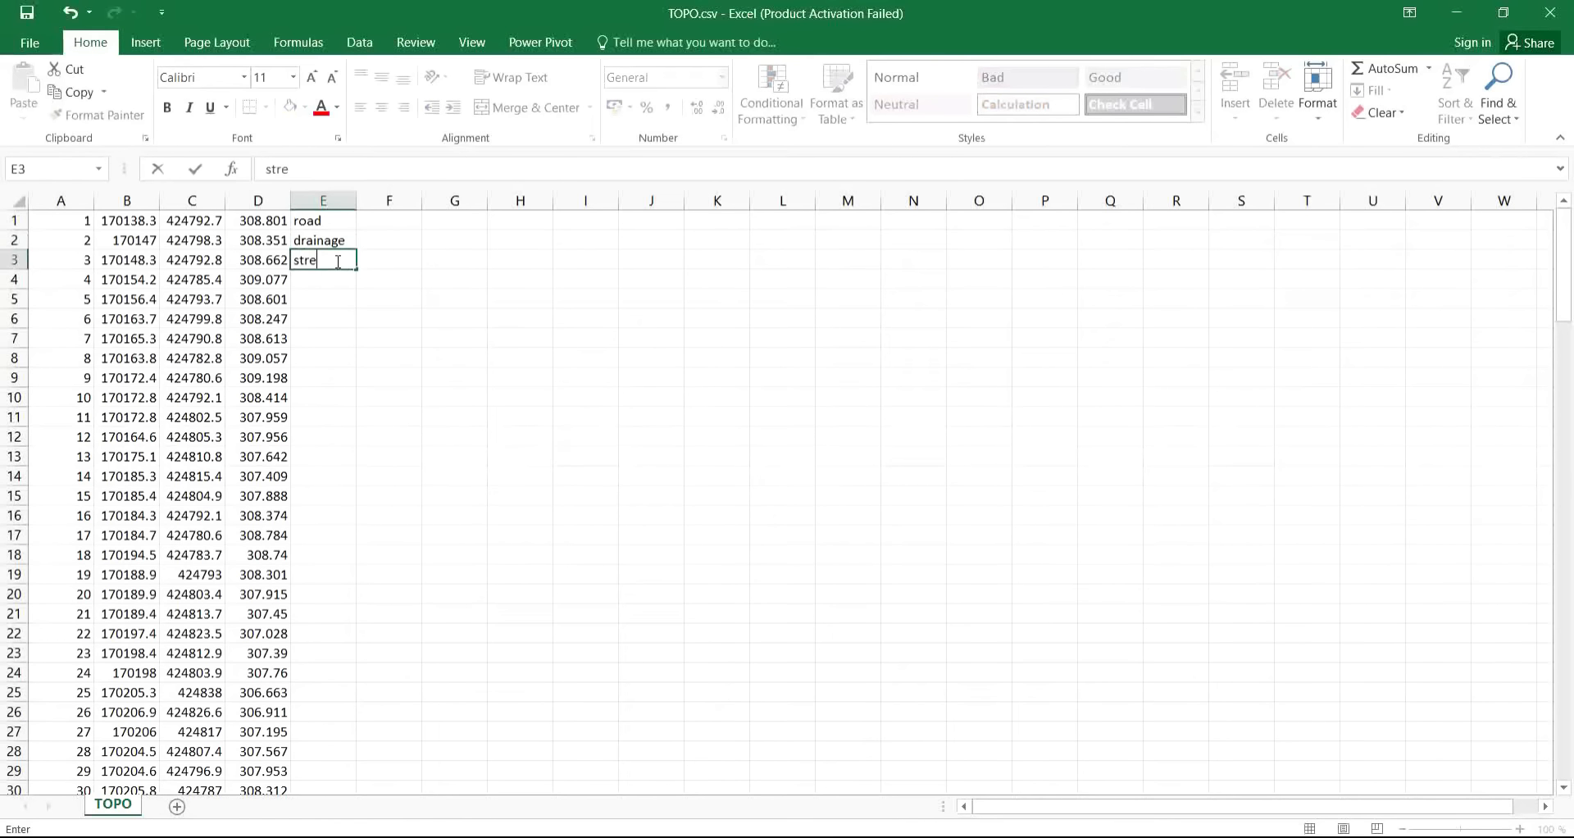
pyautogui.write('et')
pyautogui.click(337, 279)
pyautogui.write('peg')
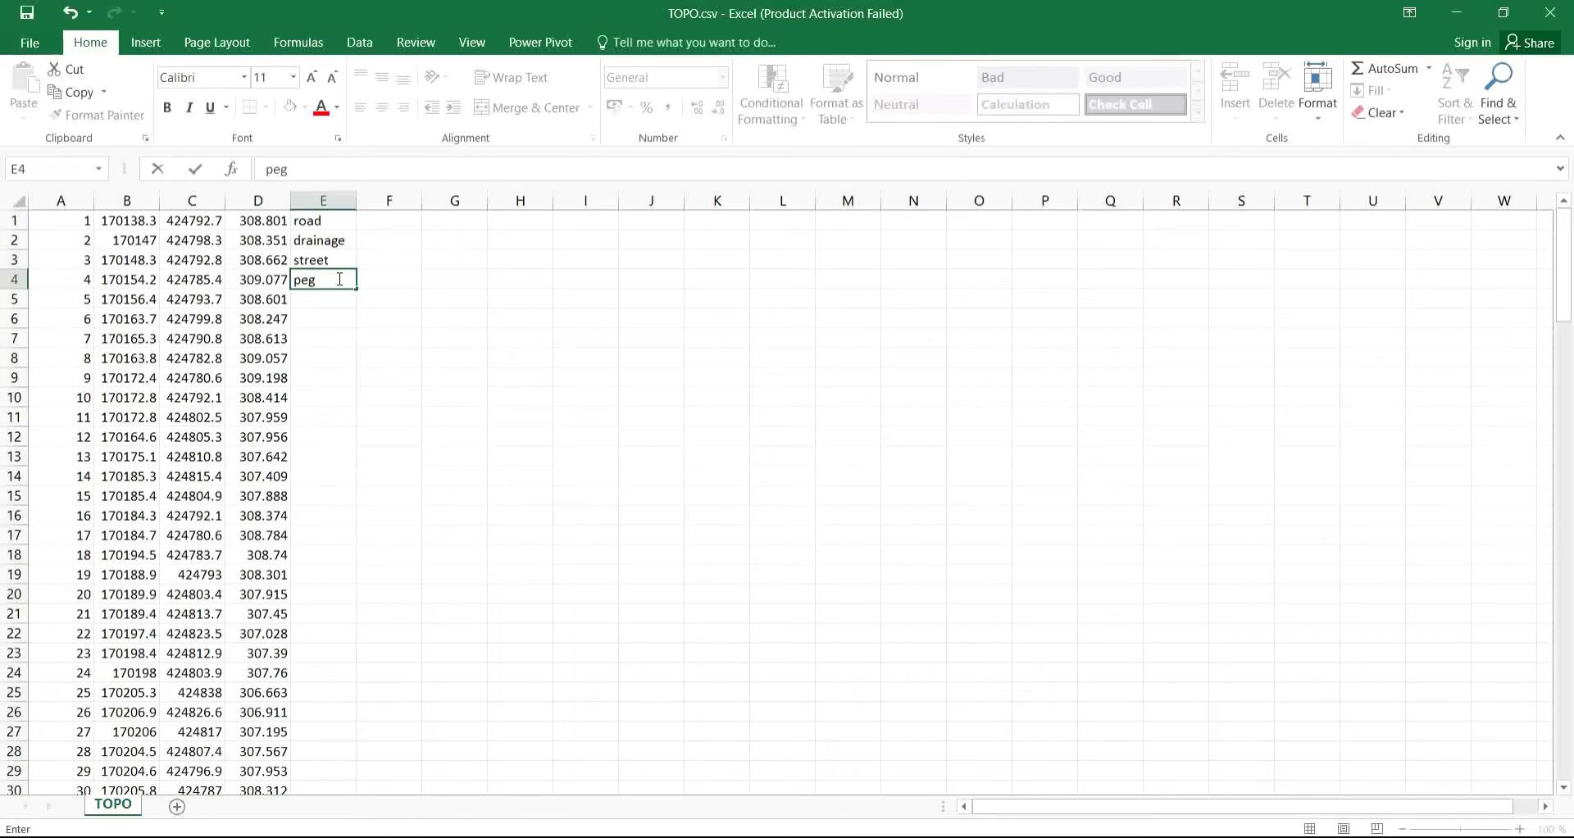
pyautogui.click(407, 295)
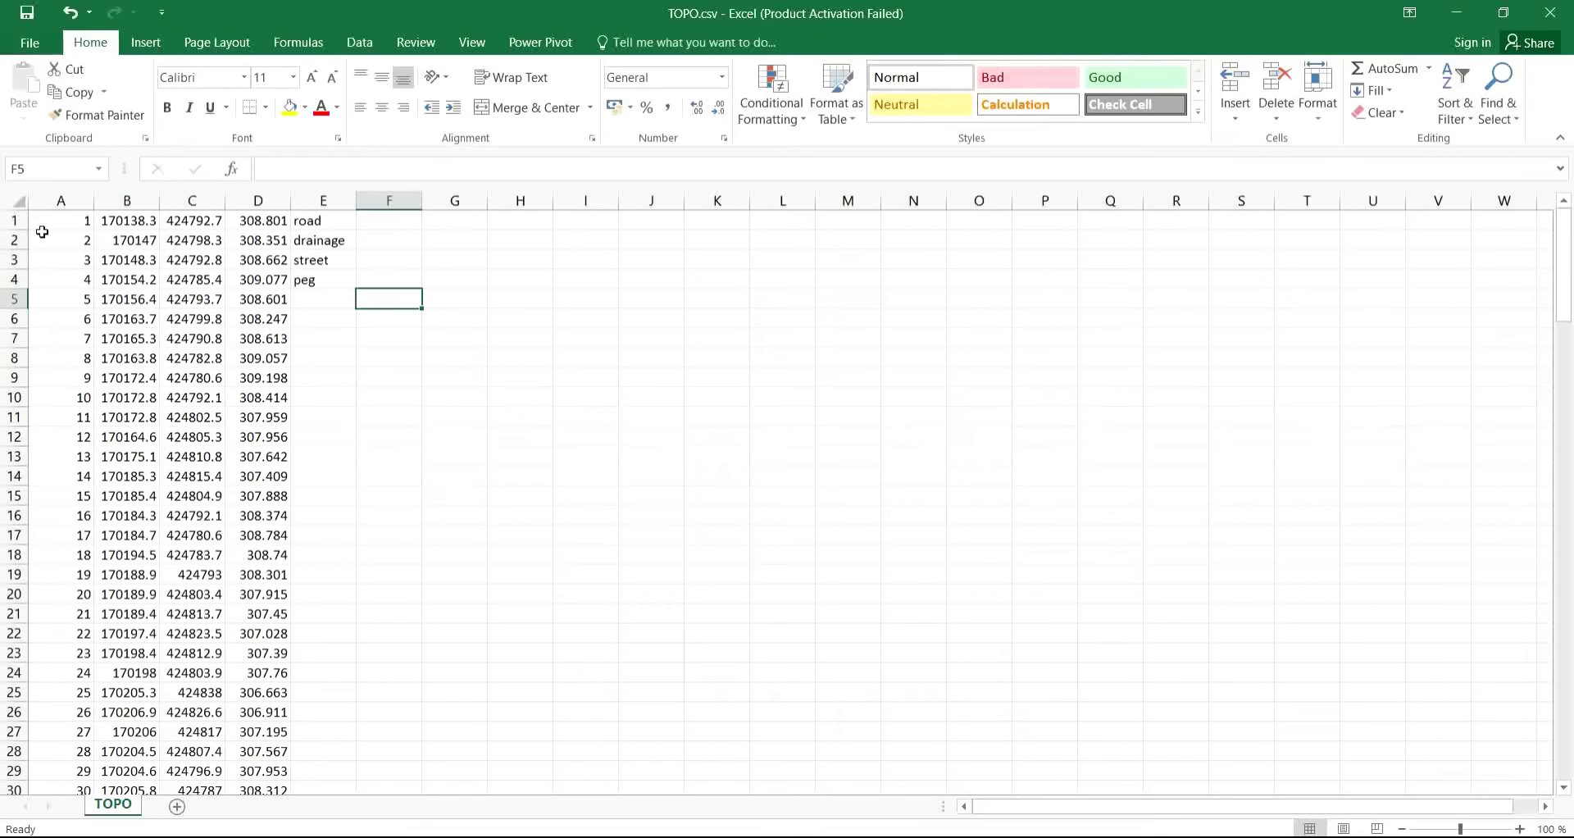
# Insert a blank row above the first row of survey data.
pyautogui.rightClick(14, 220)
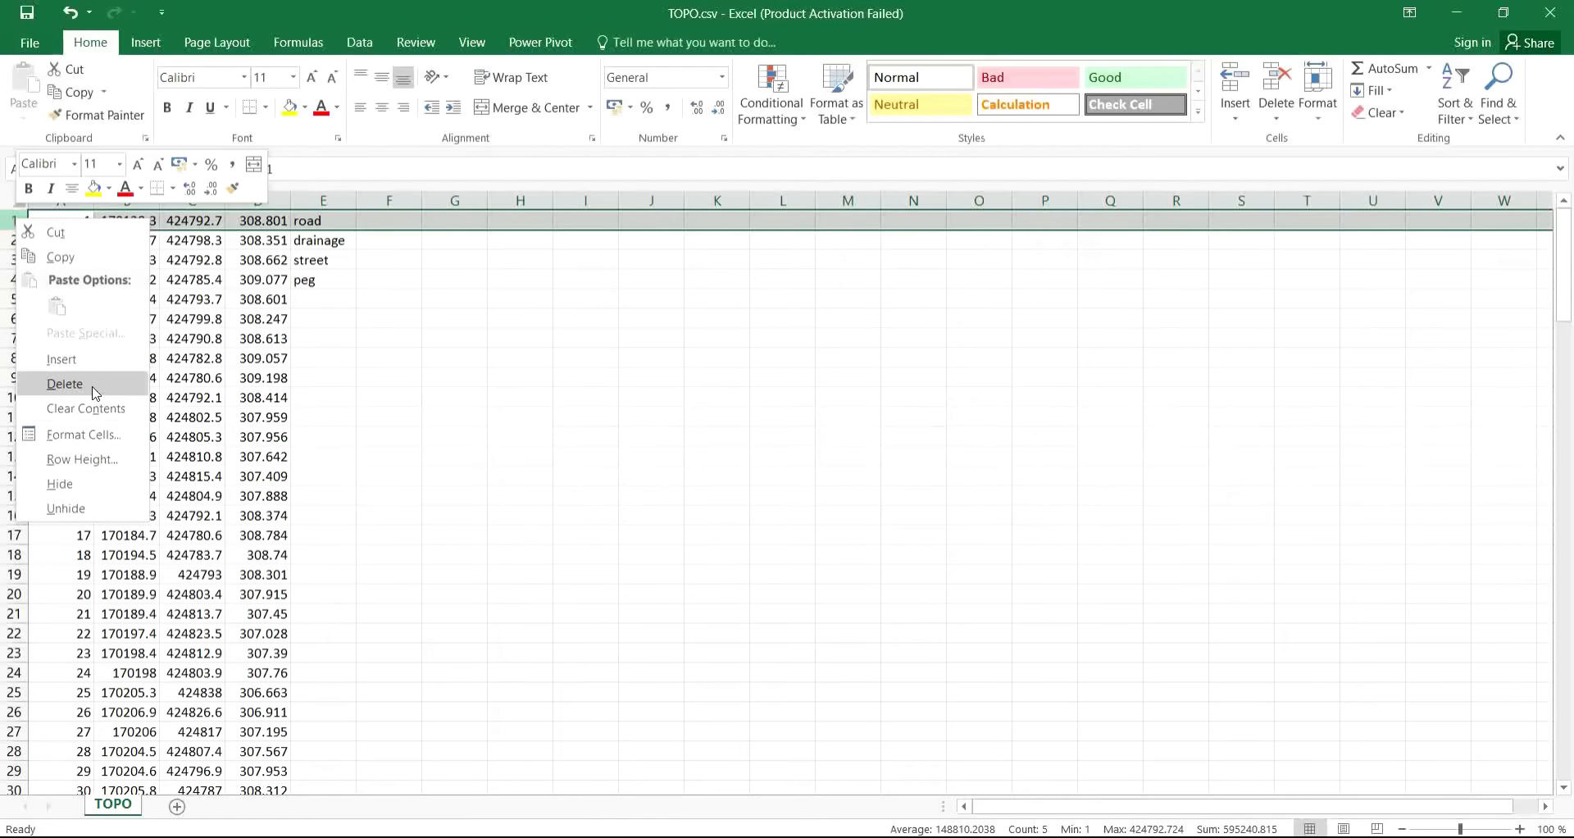
pyautogui.click(71, 361)
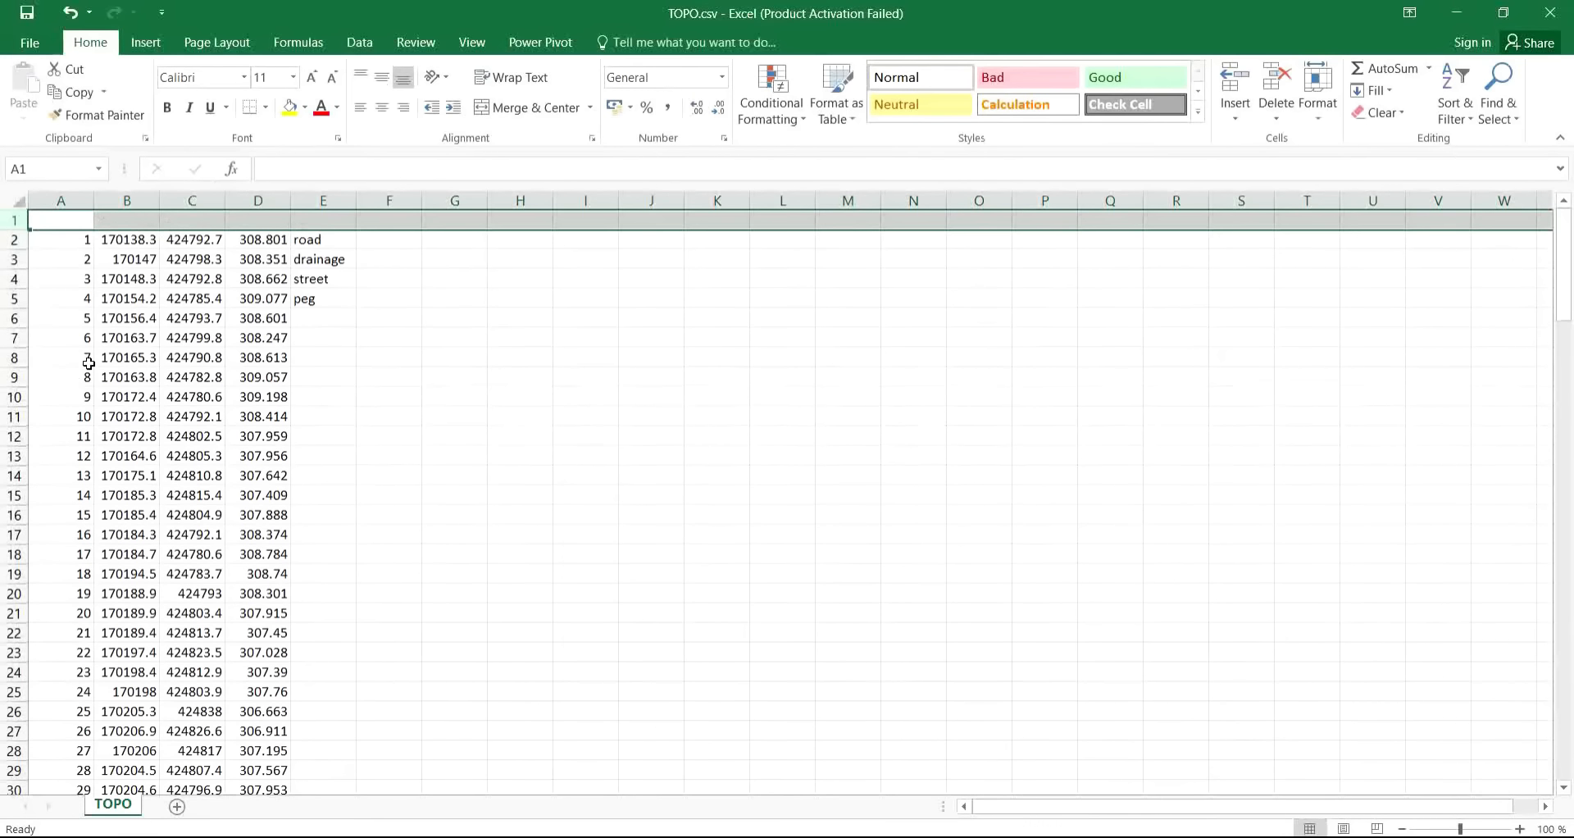
pyautogui.click(707, 361)
# Label the first three columns sn, northings and easting in cells A1 to C1.
pyautogui.click(64, 218)
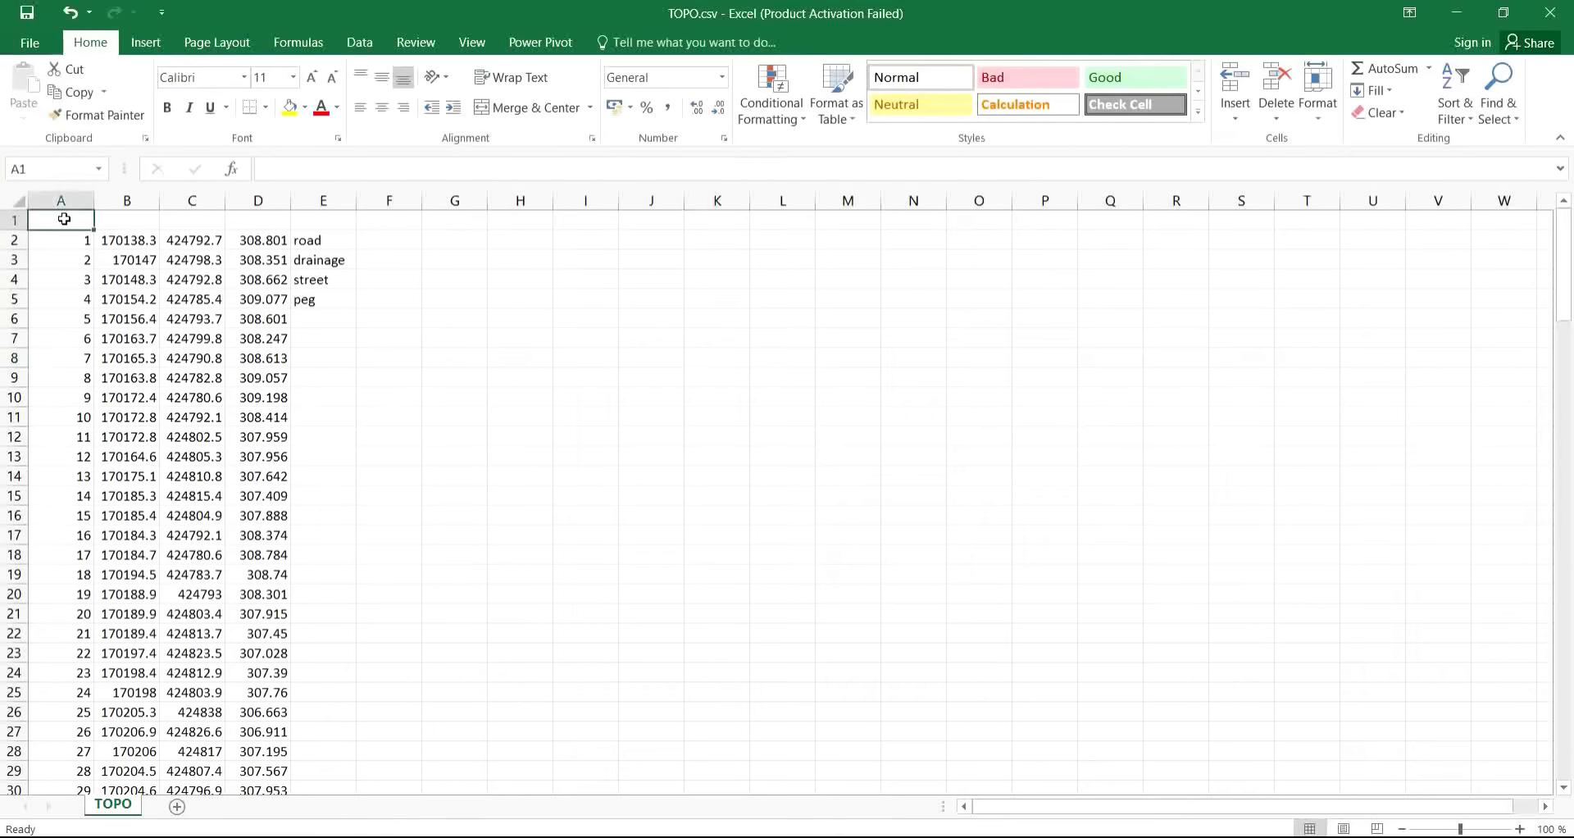
pyautogui.write('sn')
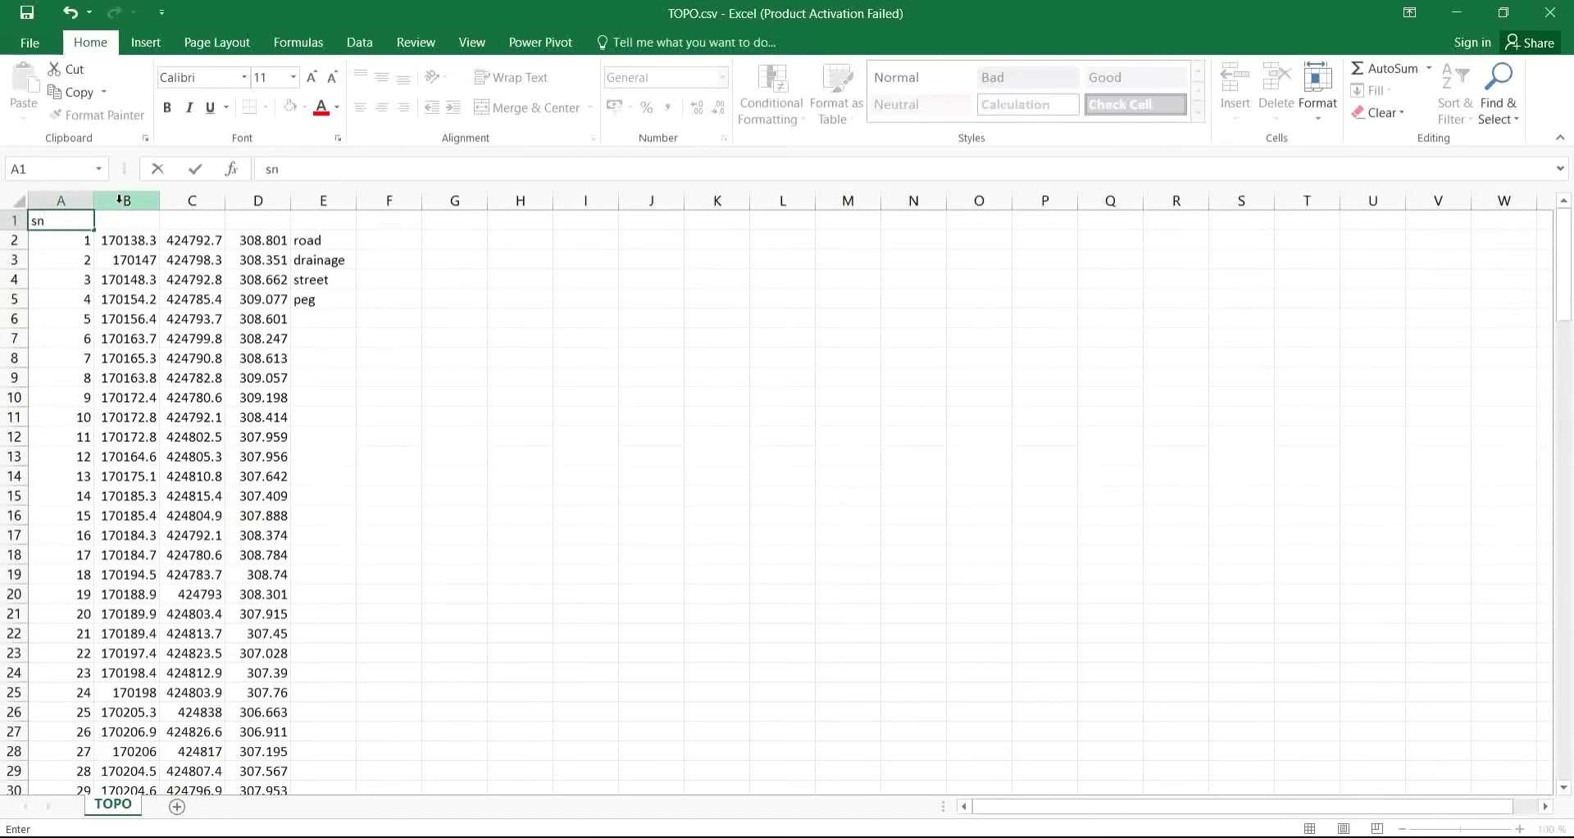
pyautogui.click(126, 222)
pyautogui.write('n')
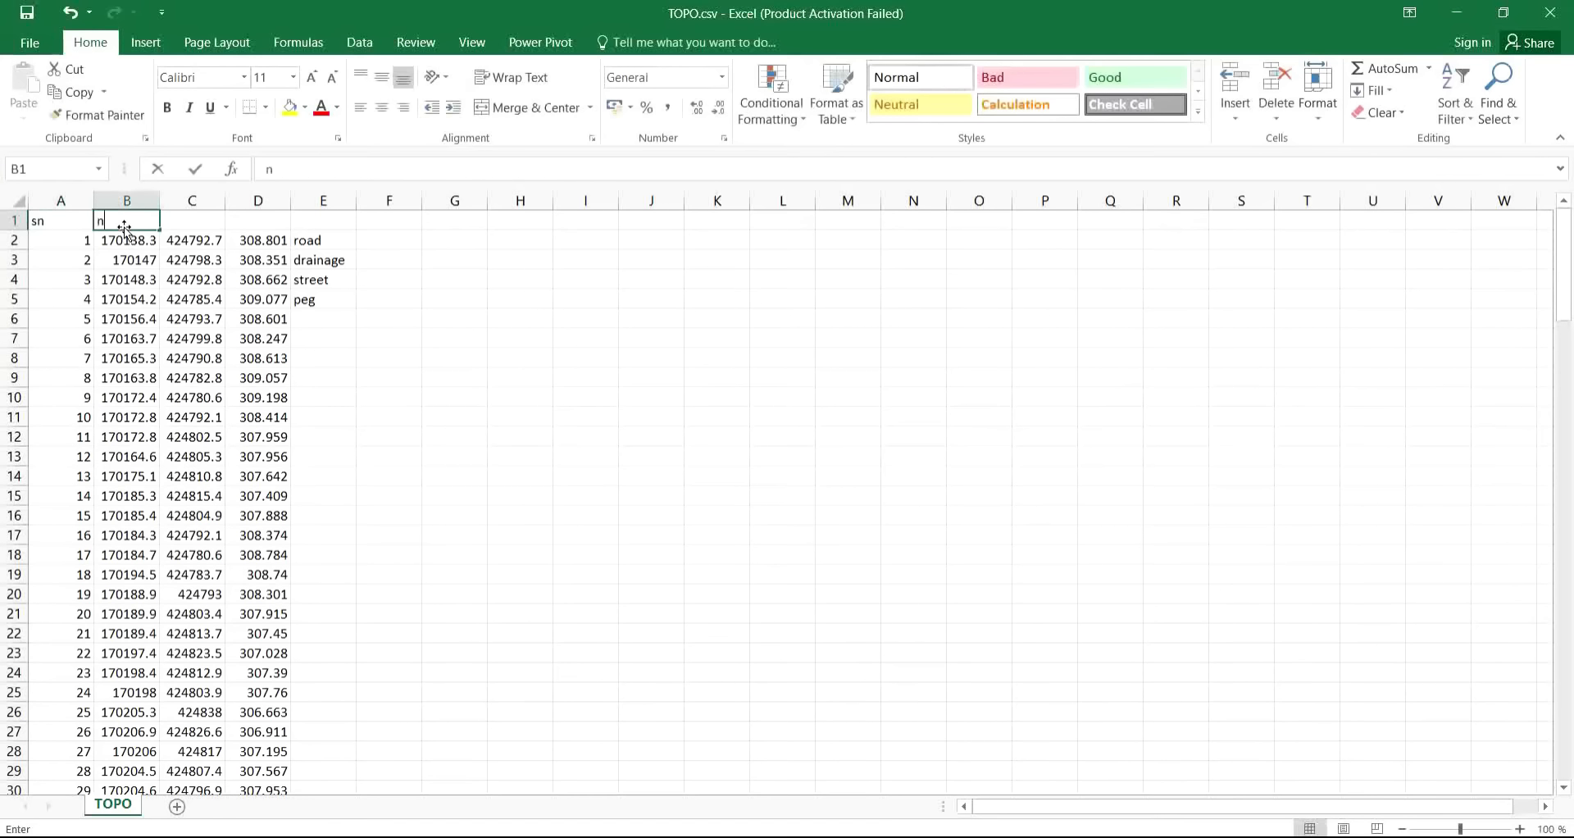
pyautogui.write('orthings')
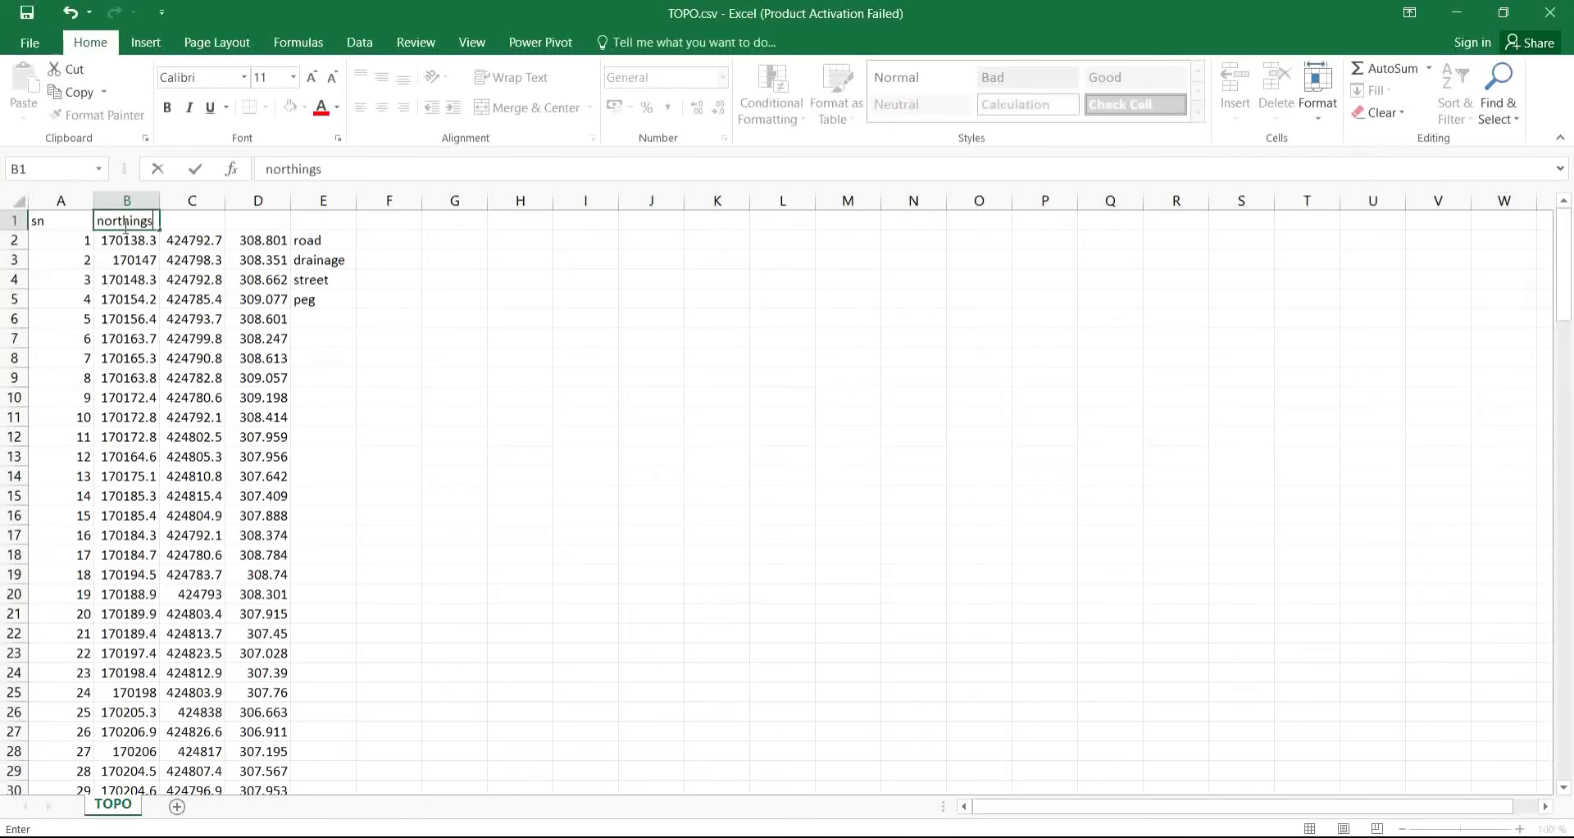
pyautogui.click(185, 219)
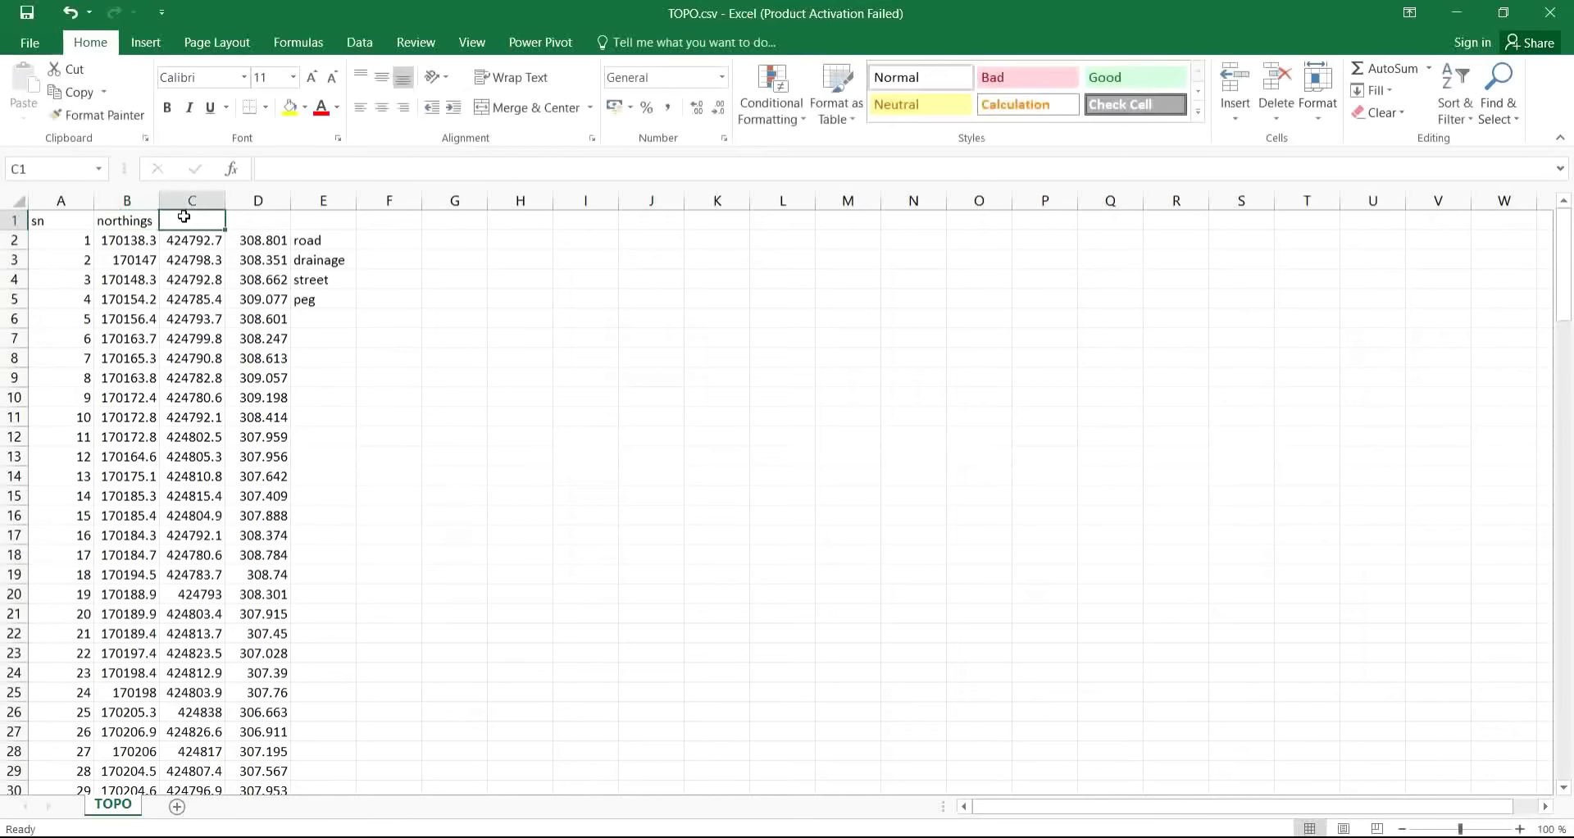
pyautogui.write('easting')
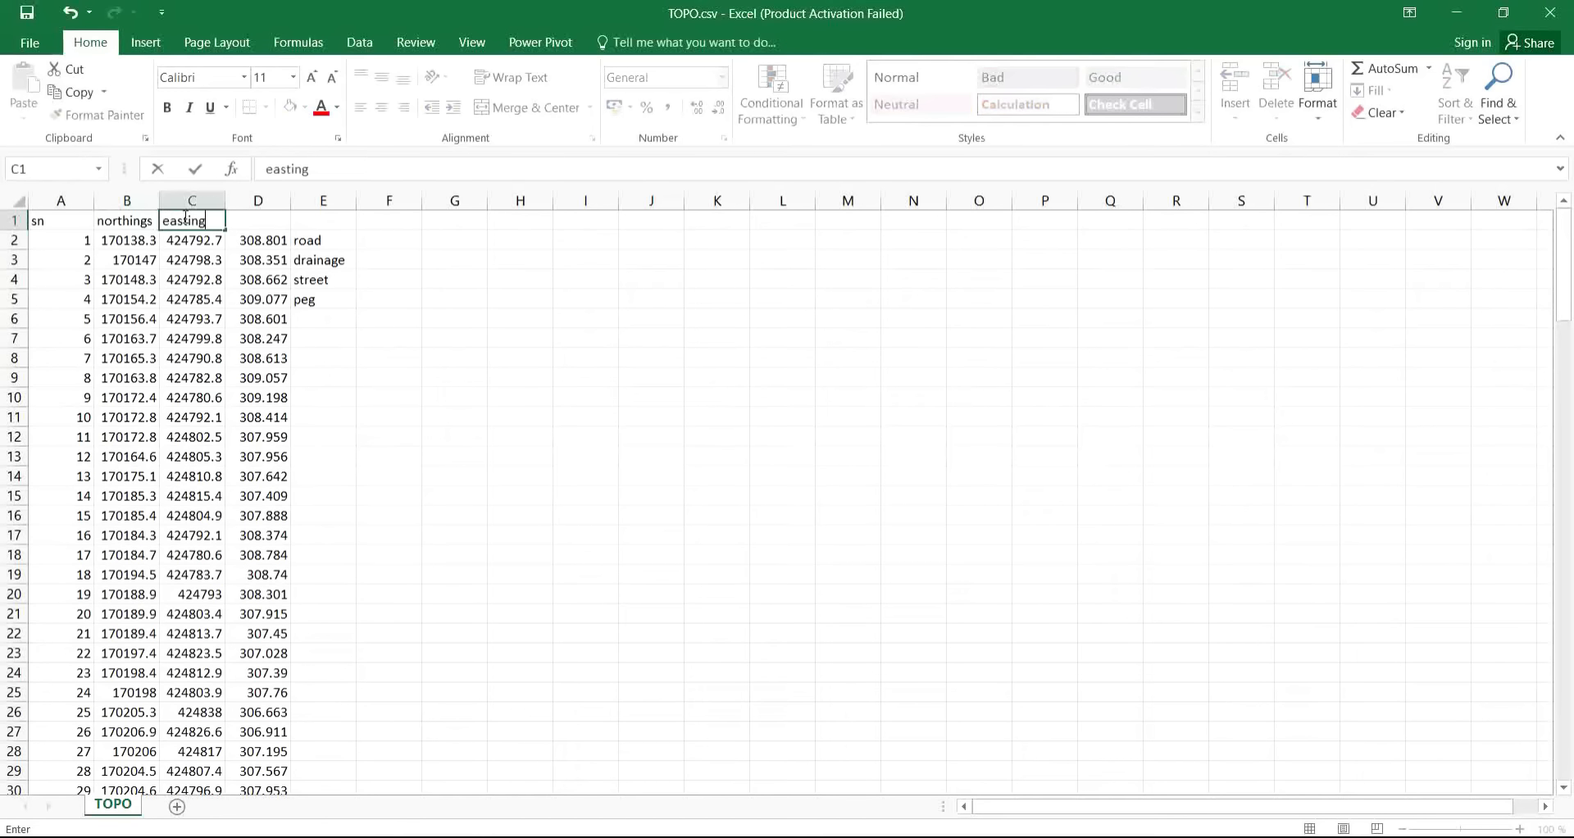
# Label column D height and column E descprition in row 1.
pyautogui.click(262, 220)
pyautogui.write('h')
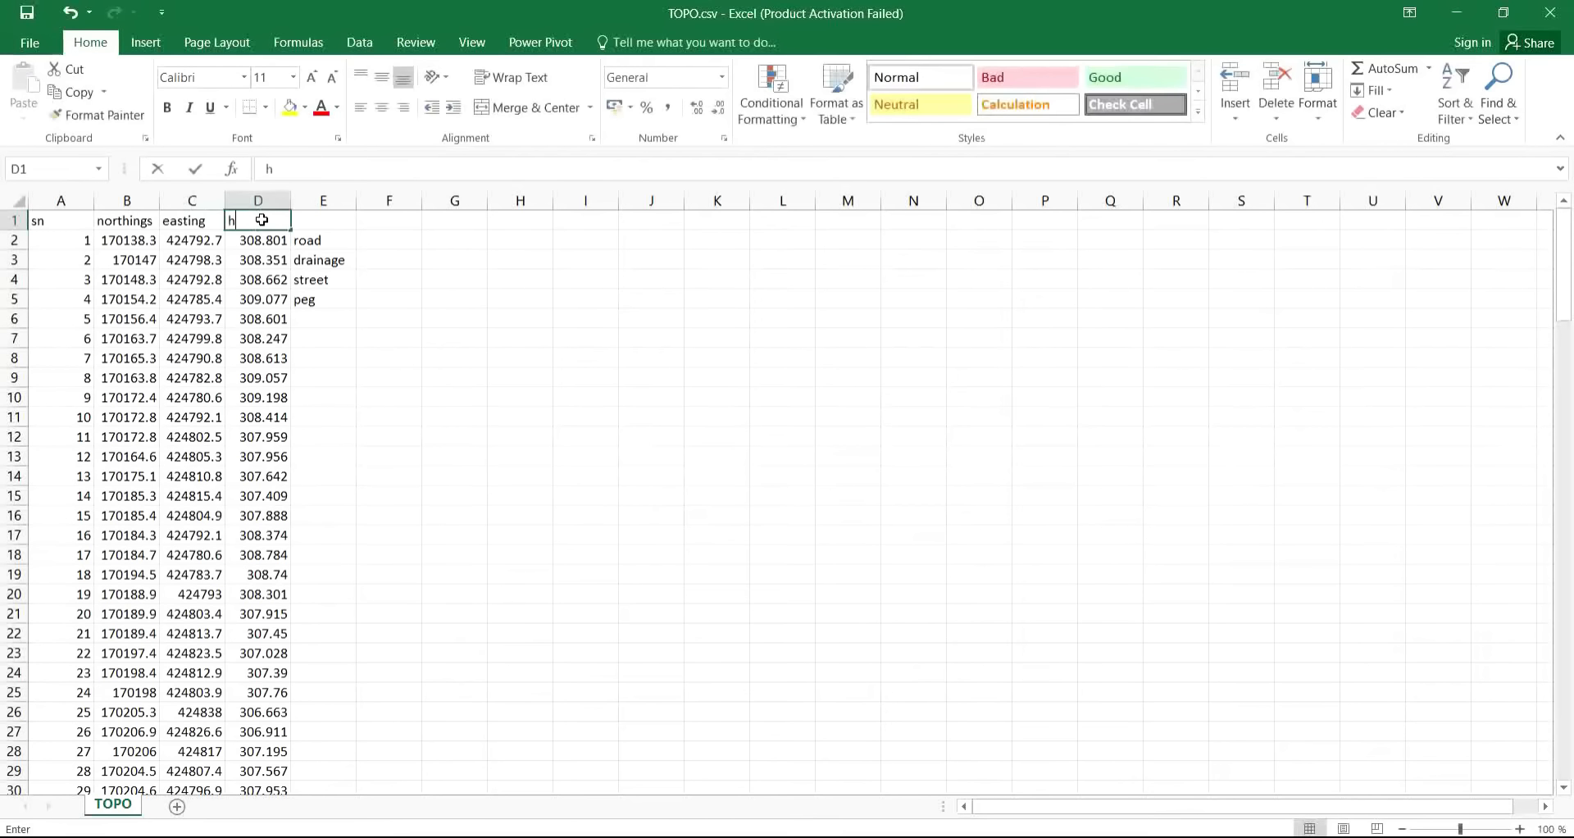
pyautogui.write('eight')
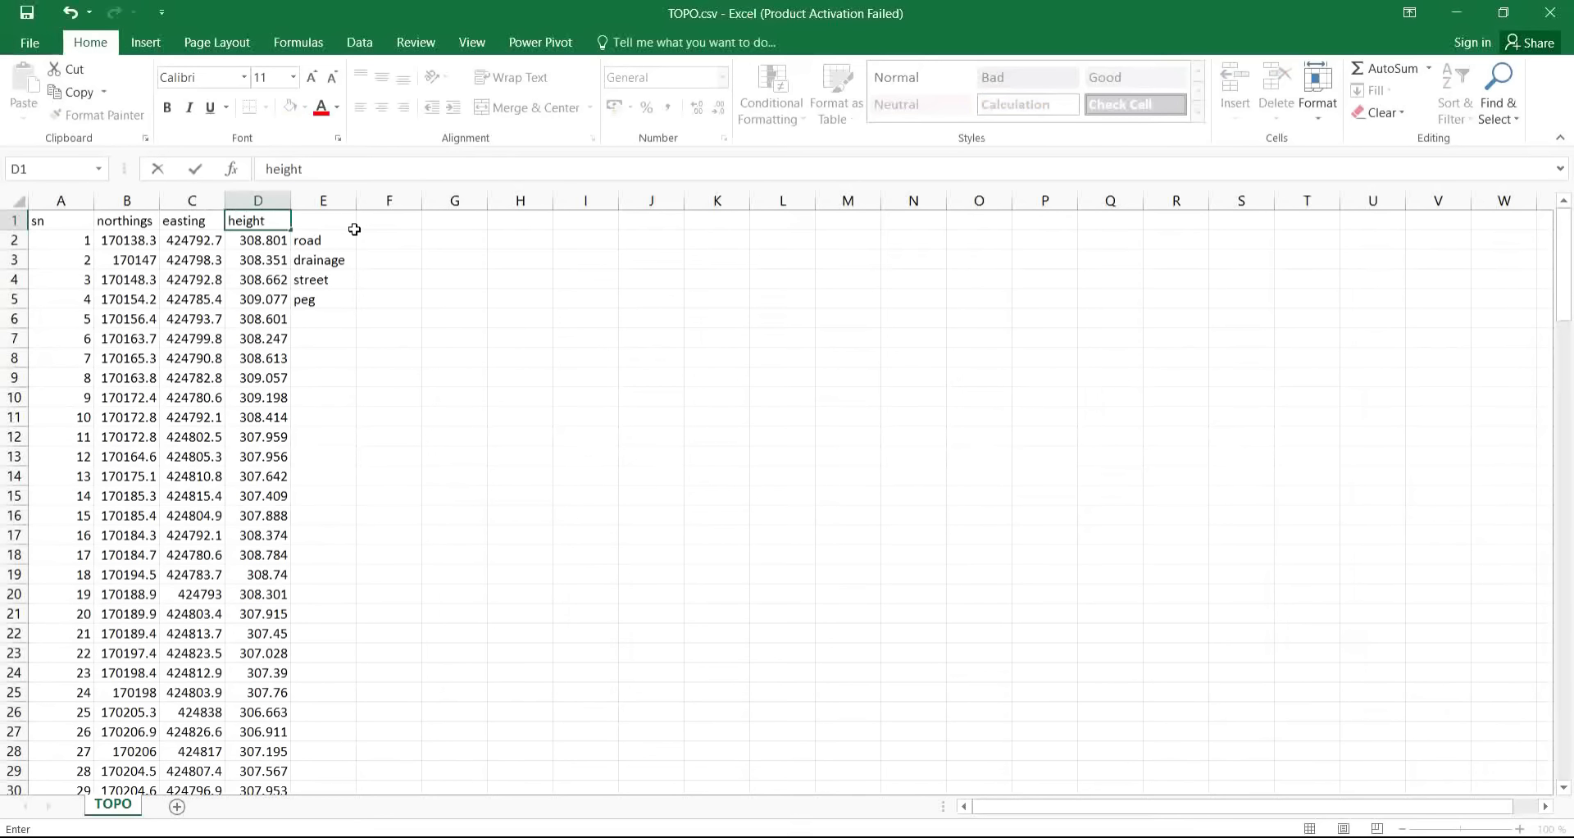
pyautogui.click(301, 219)
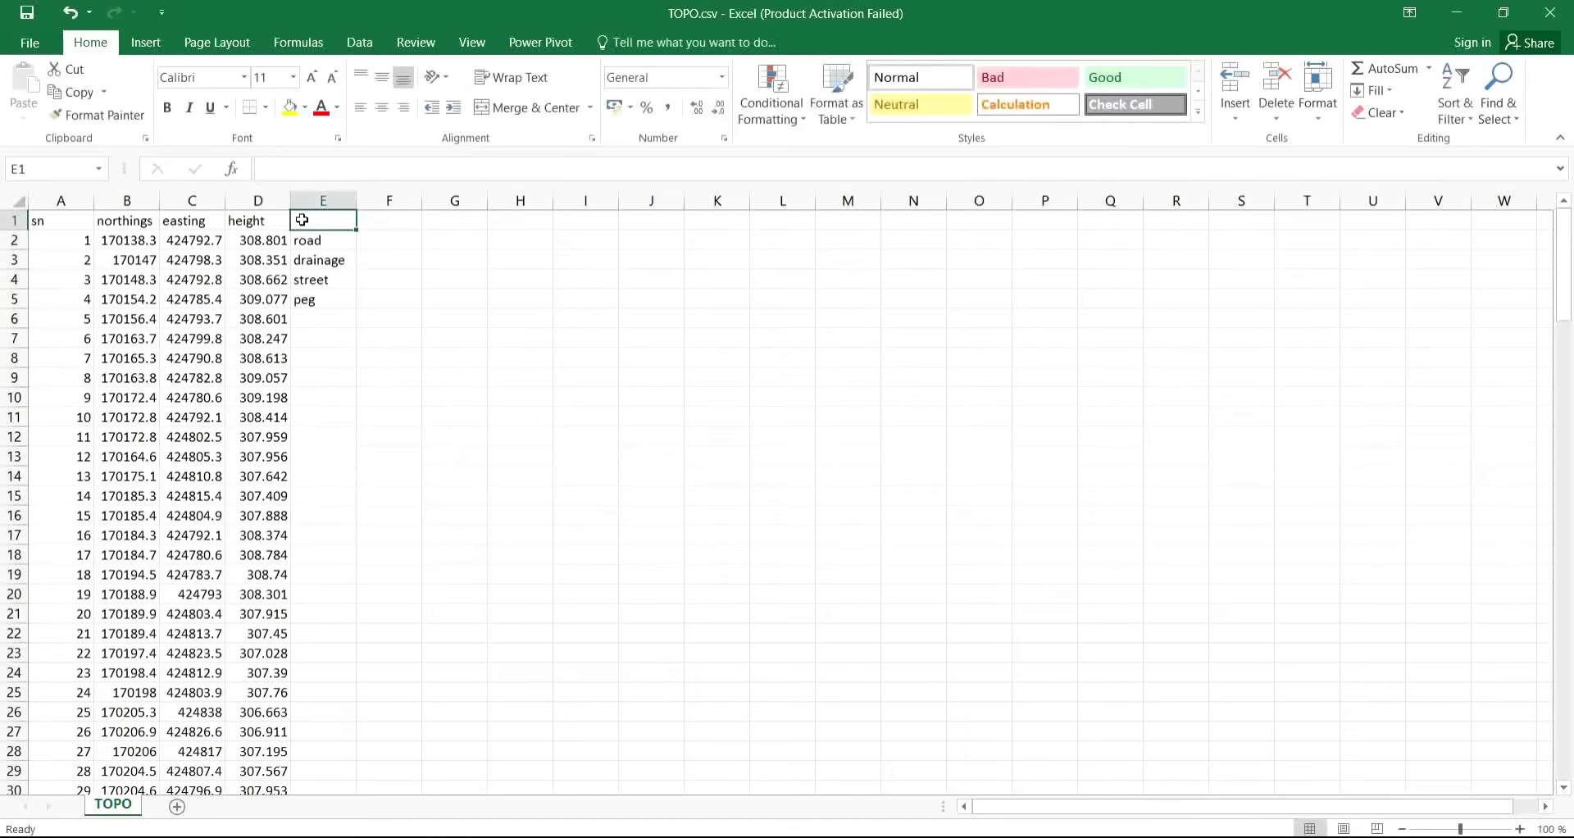
pyautogui.write('des')
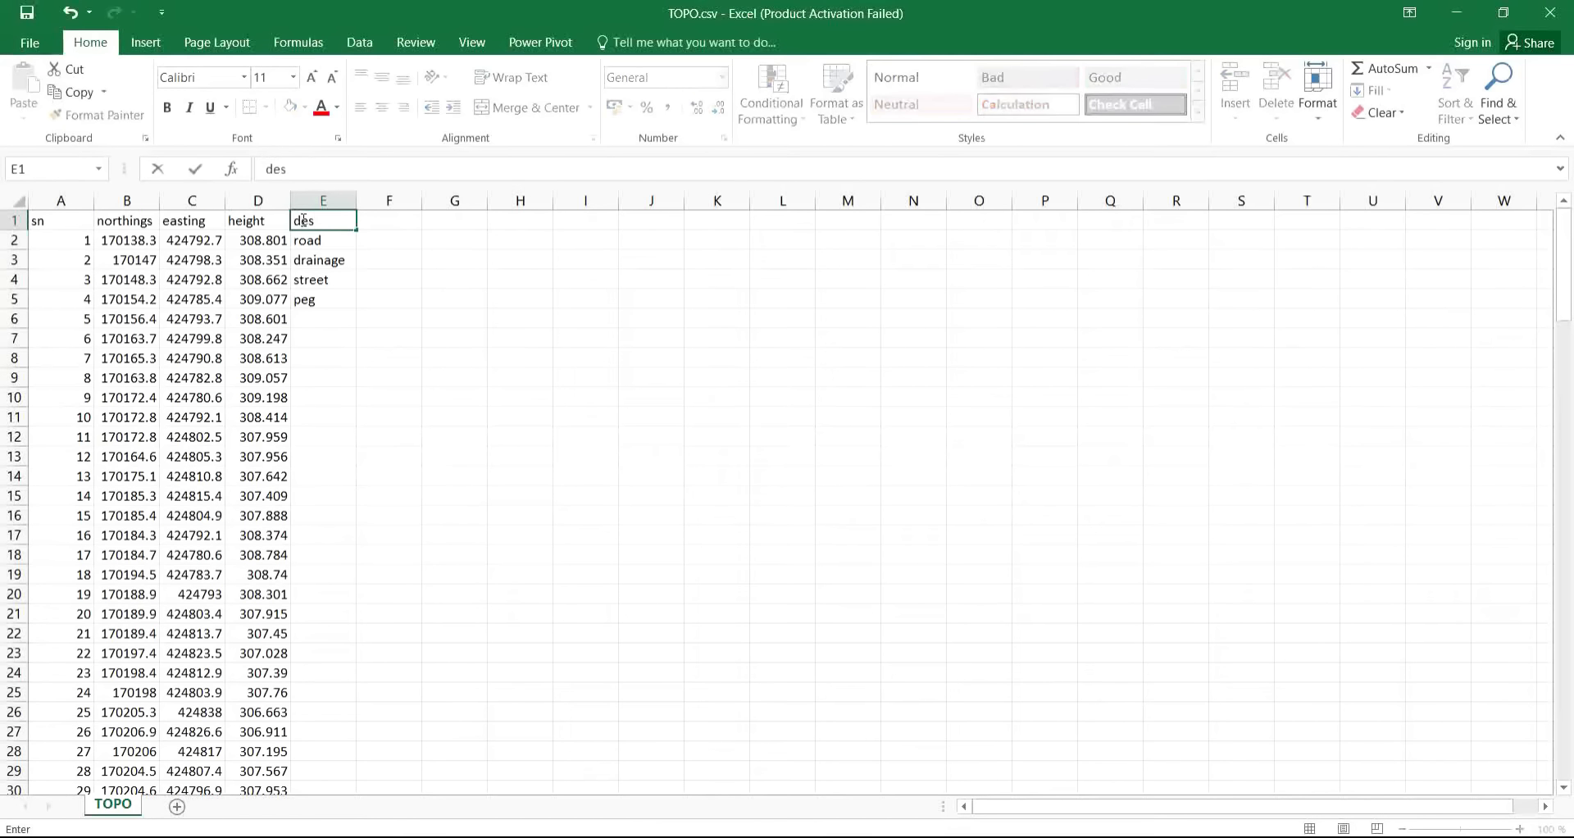
pyautogui.write('cprition')
pyautogui.click(455, 257)
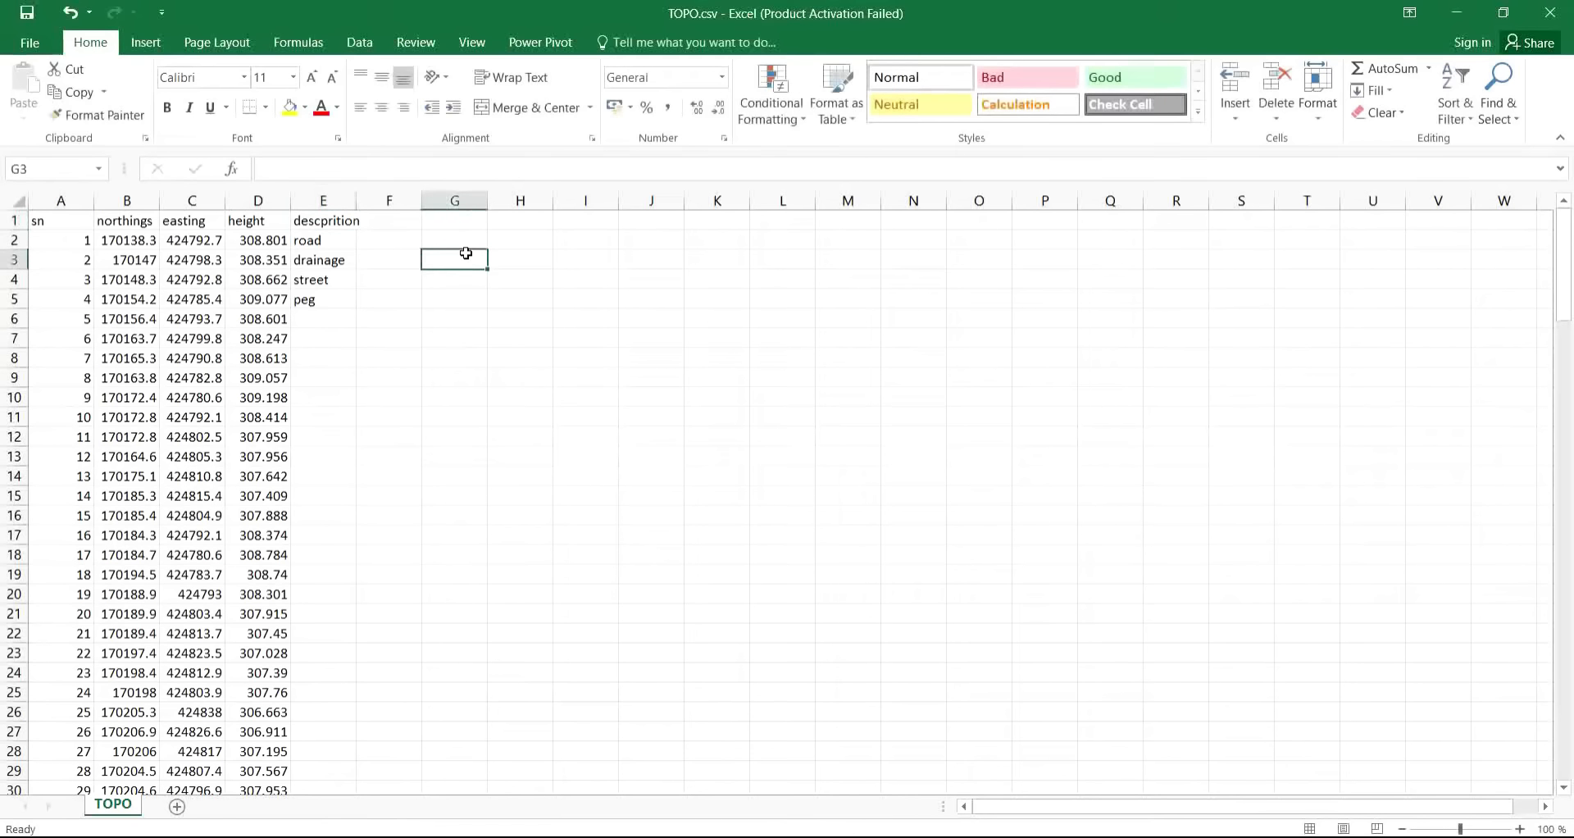
pyautogui.click(433, 429)
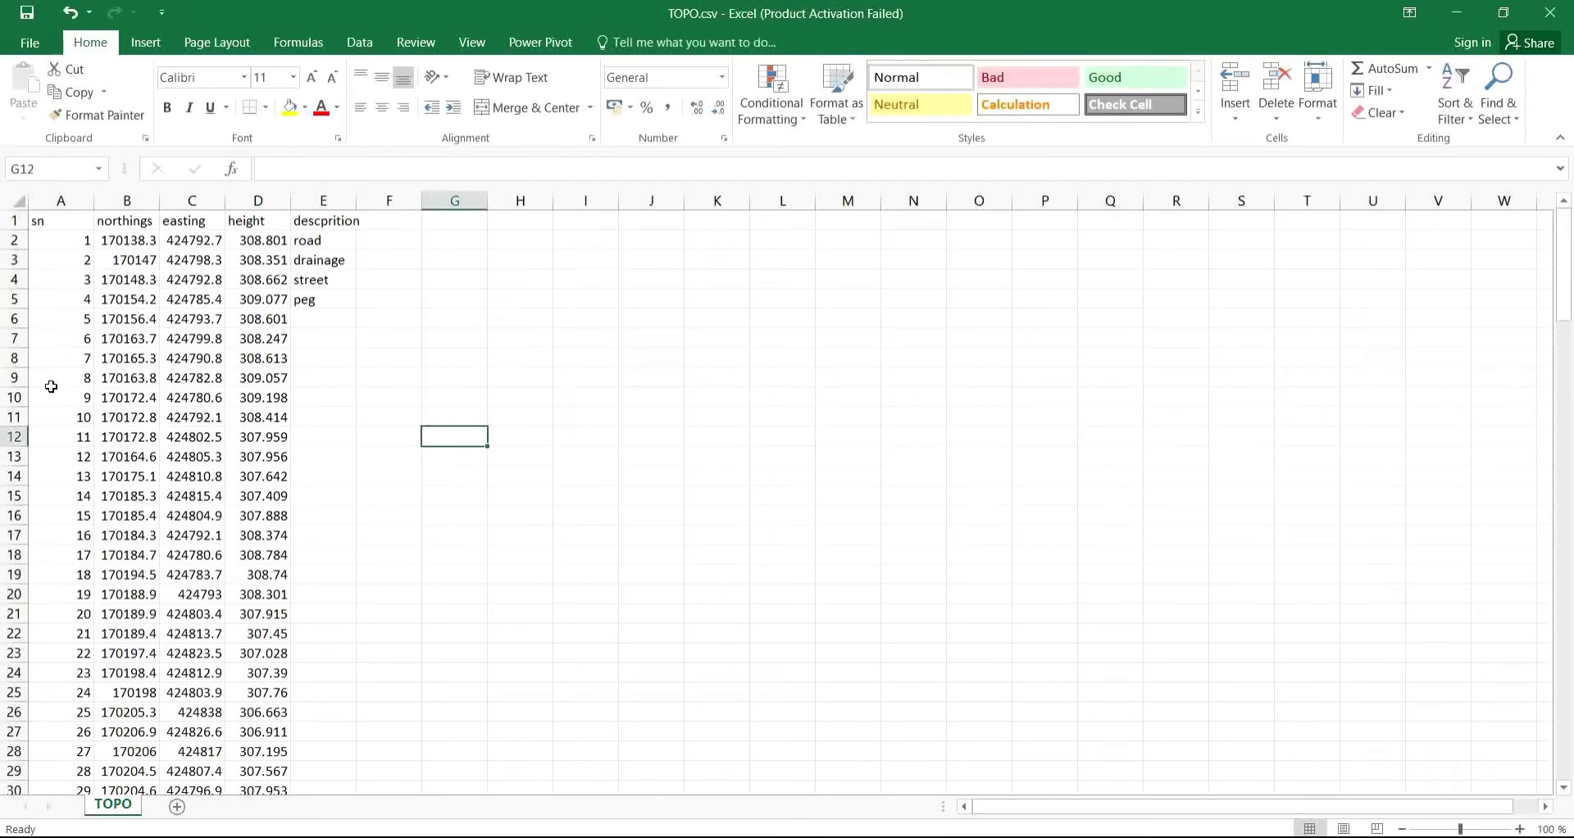
# Clear the header labels and delete row 1 so the sheet starts directly with the point data.
pyautogui.click(9, 220)
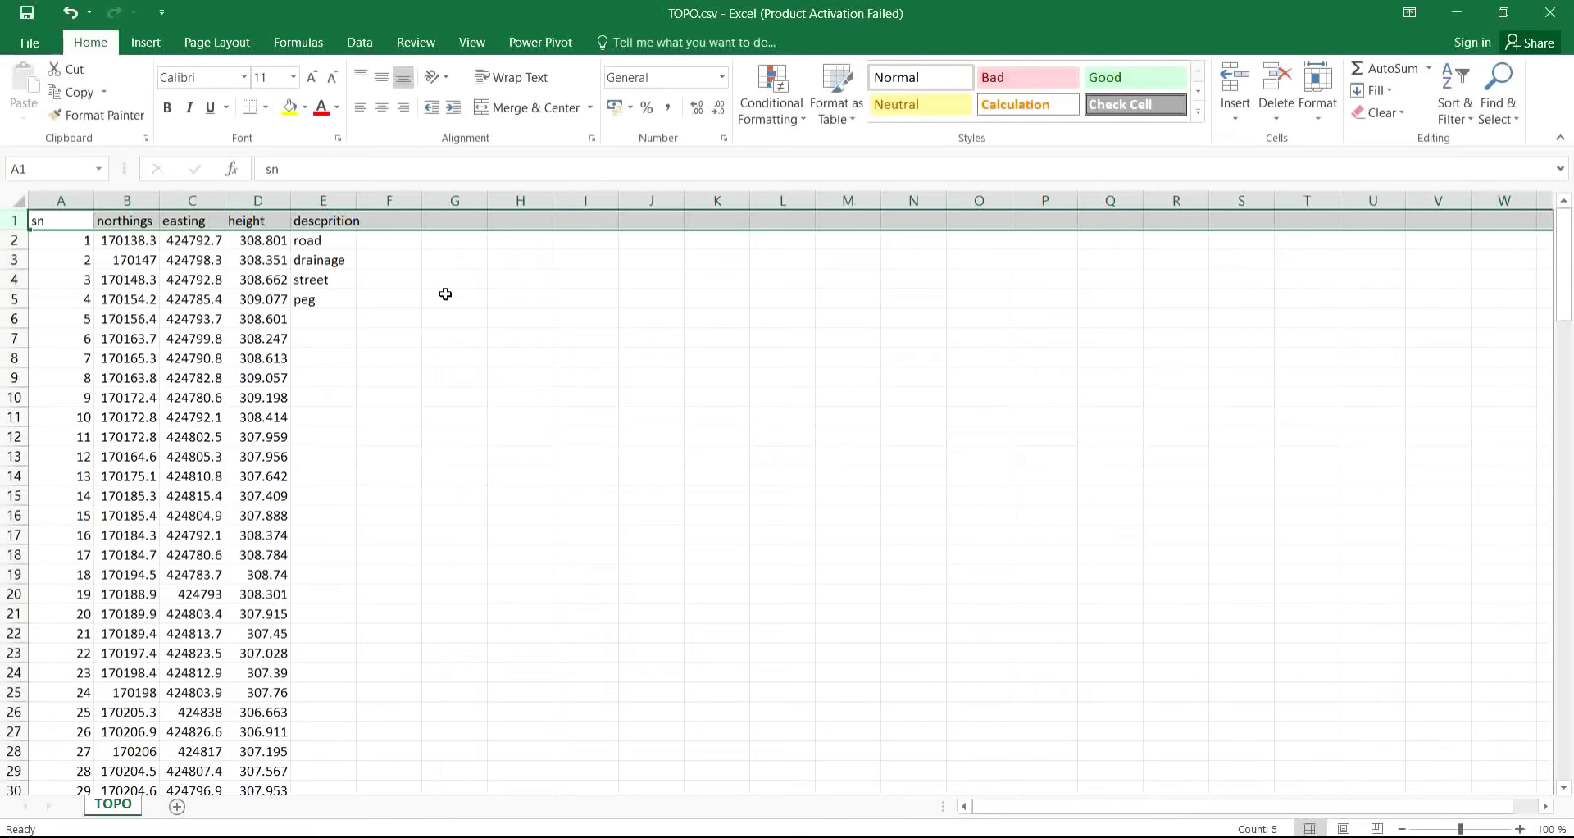
pyautogui.press('Delete')
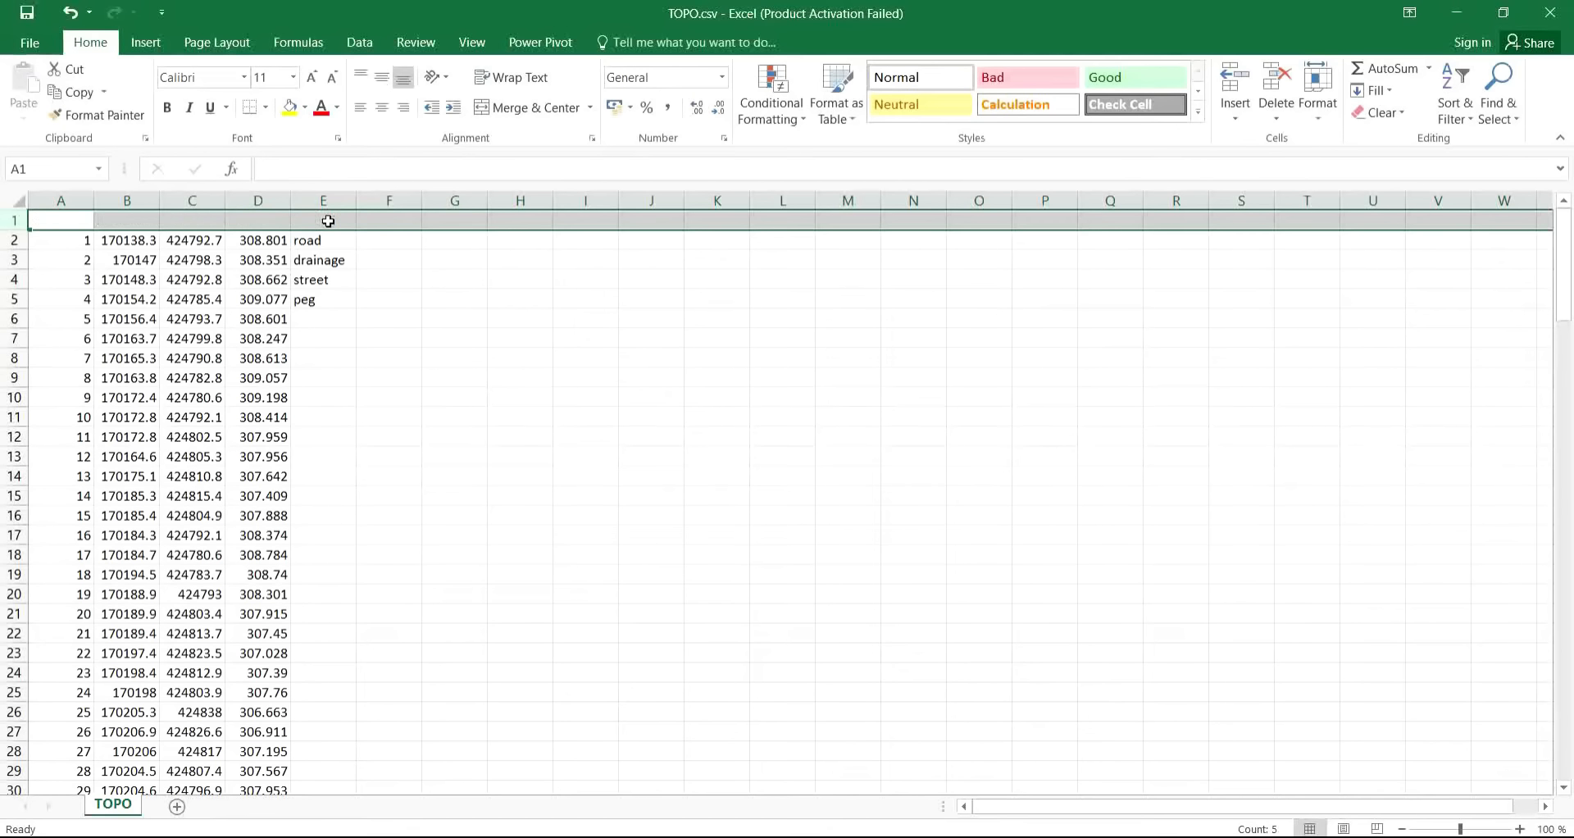
pyautogui.click(378, 302)
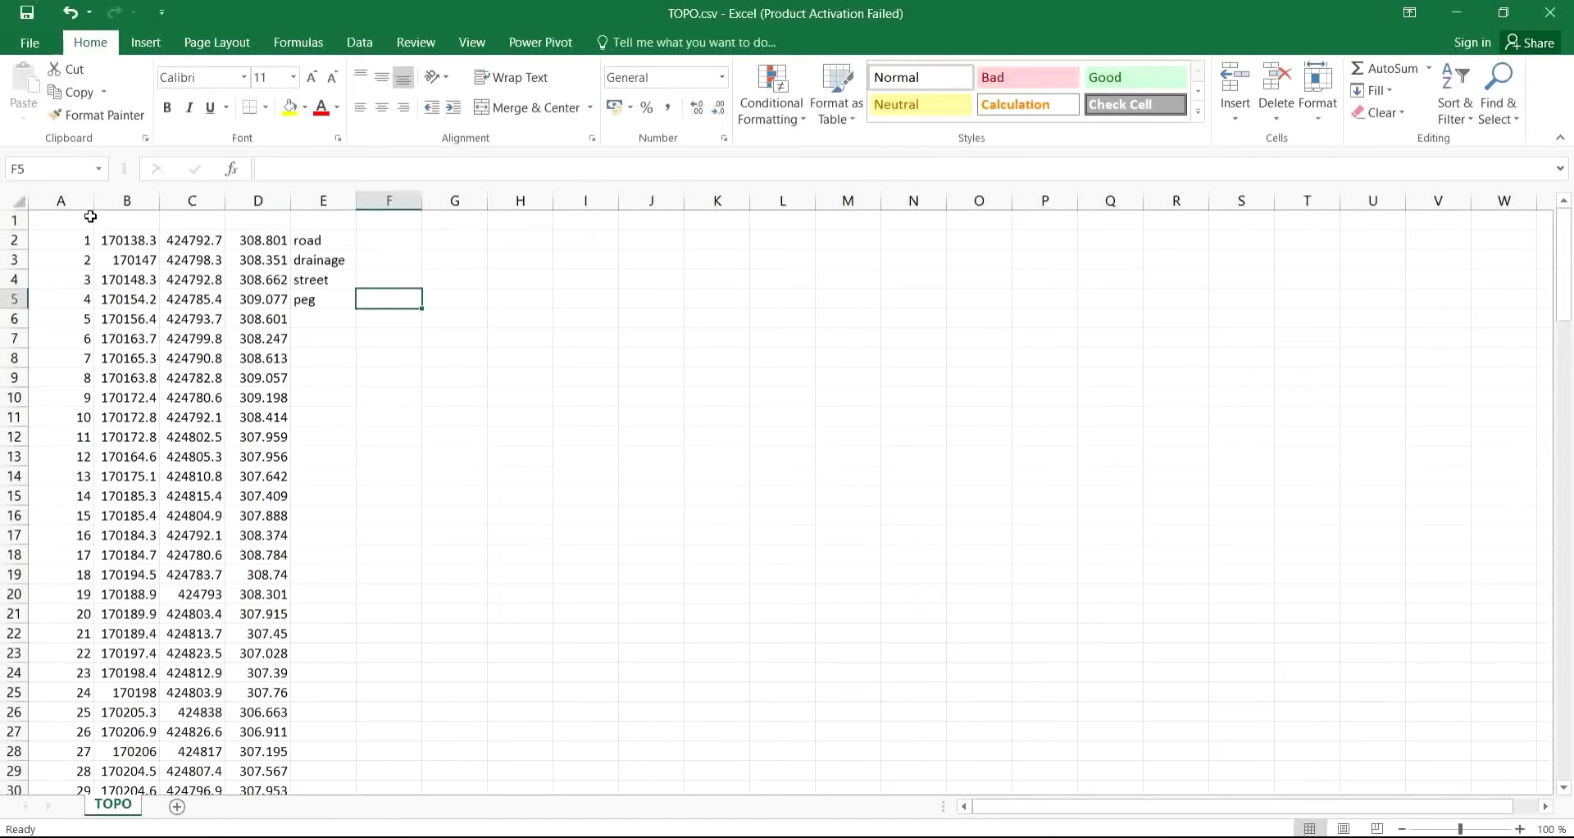
pyautogui.rightClick(17, 221)
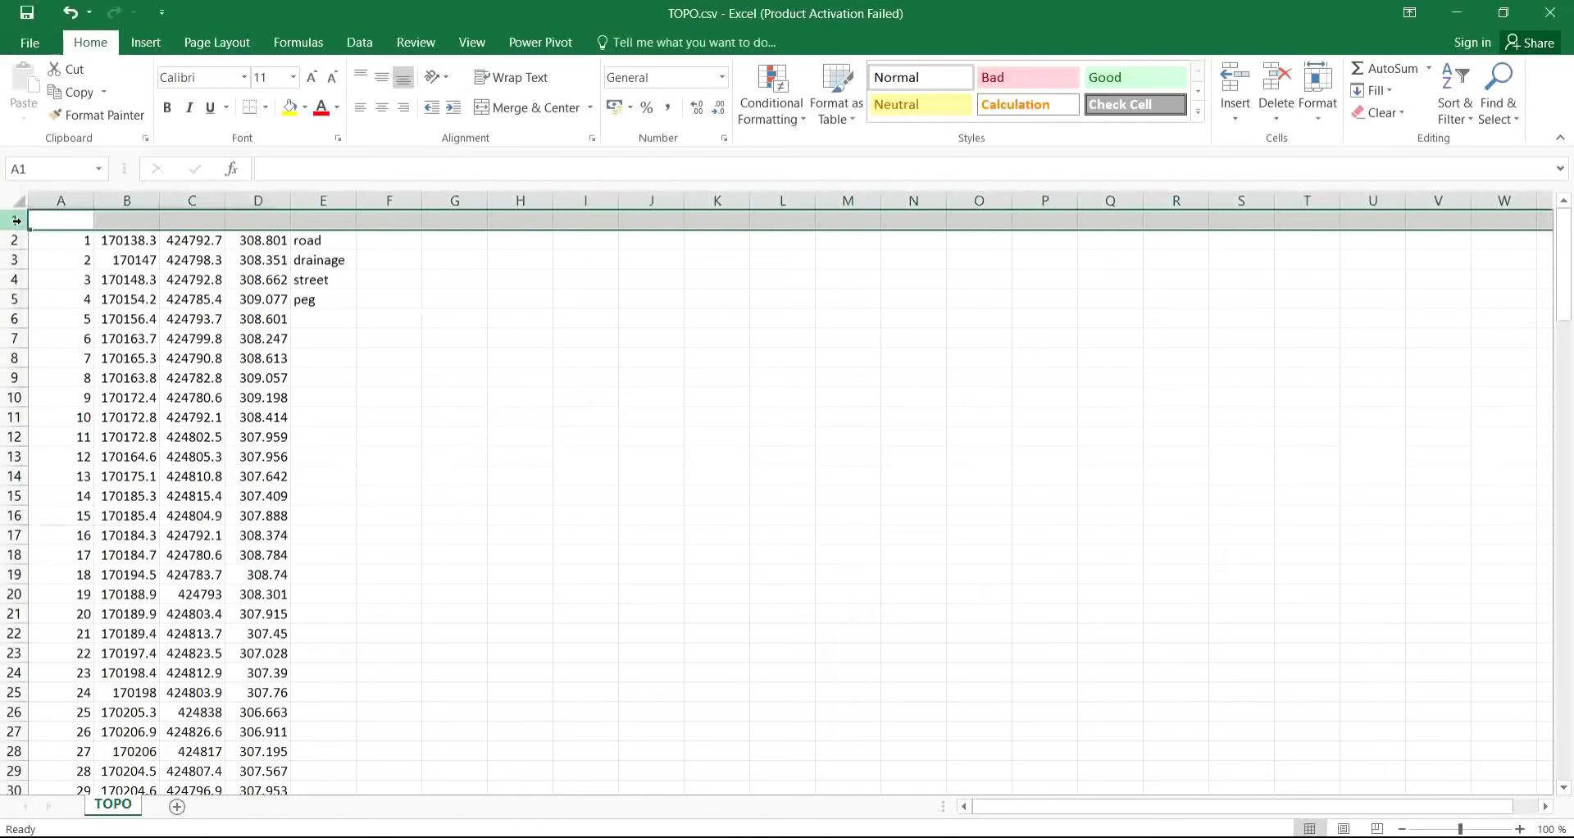
pyautogui.click(72, 387)
pyautogui.click(562, 367)
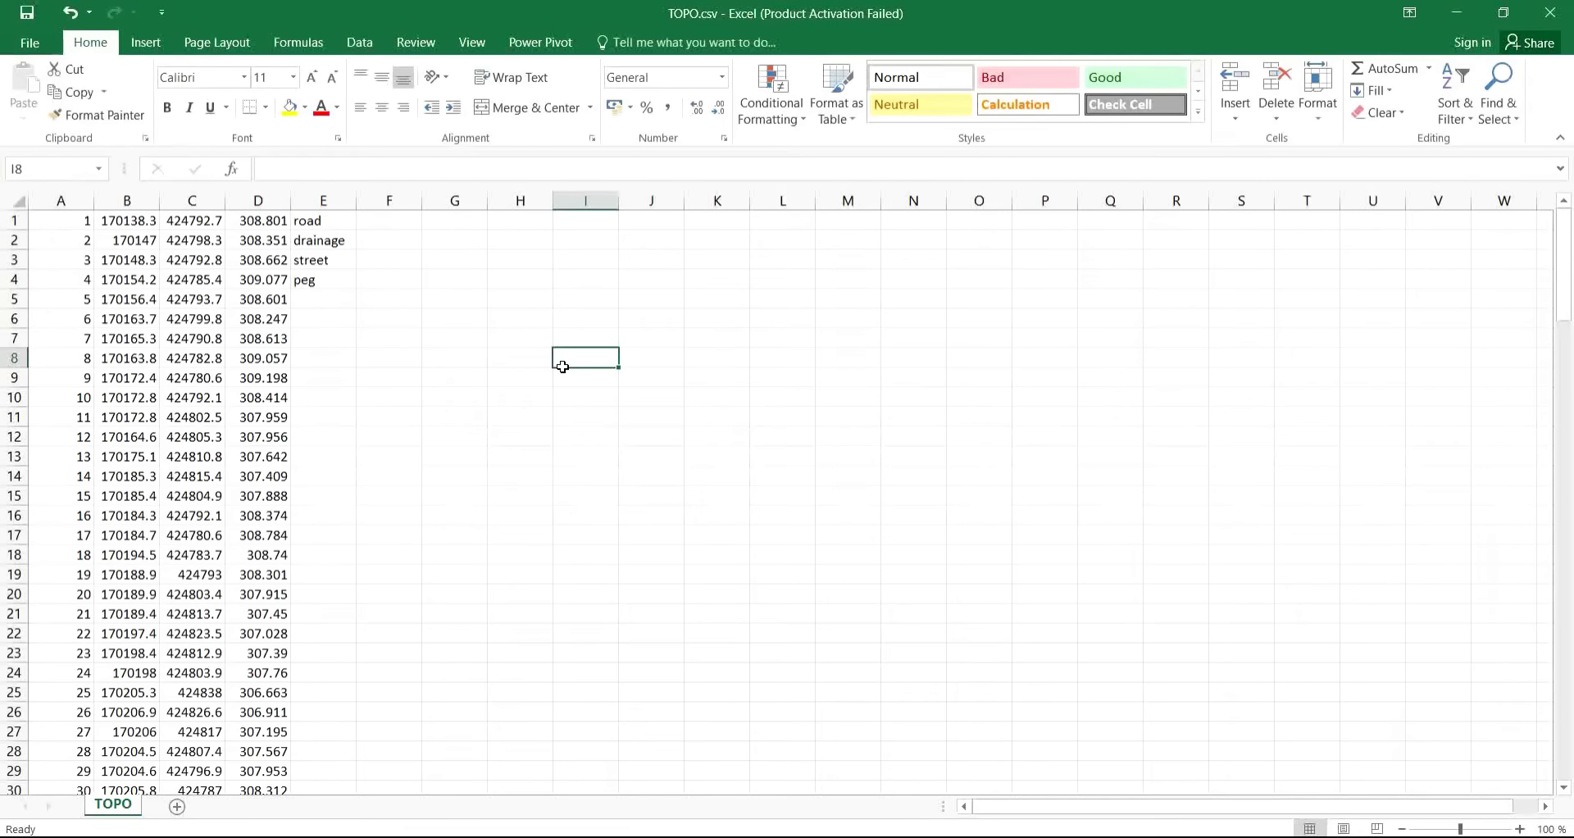
pyautogui.click(558, 410)
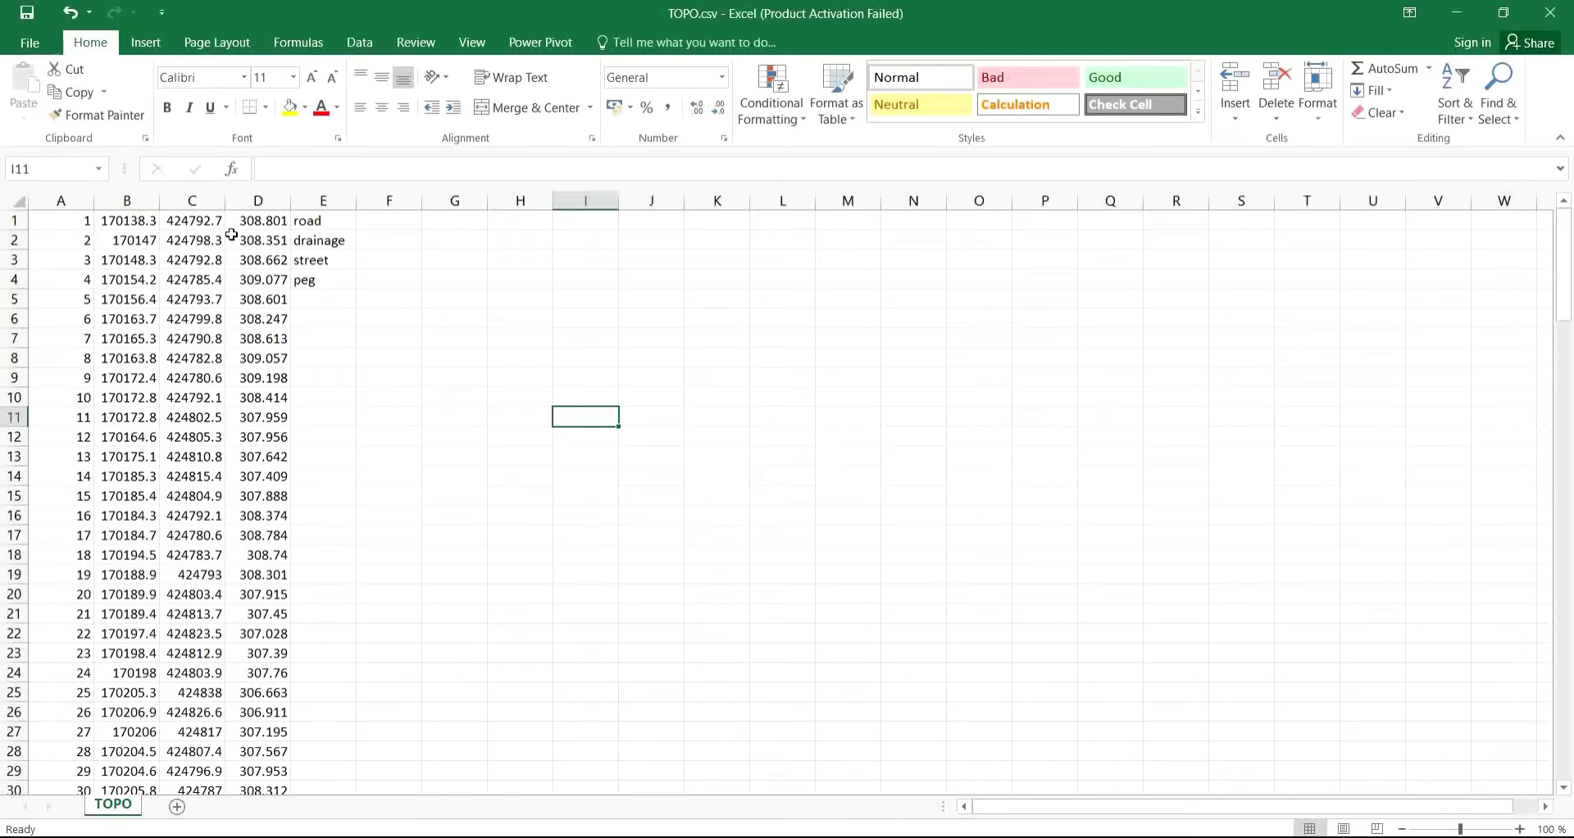
# Note the point file formats PENZD in cell H5 and PNEZD in cell H6.
pyautogui.click(532, 305)
pyautogui.write('P')
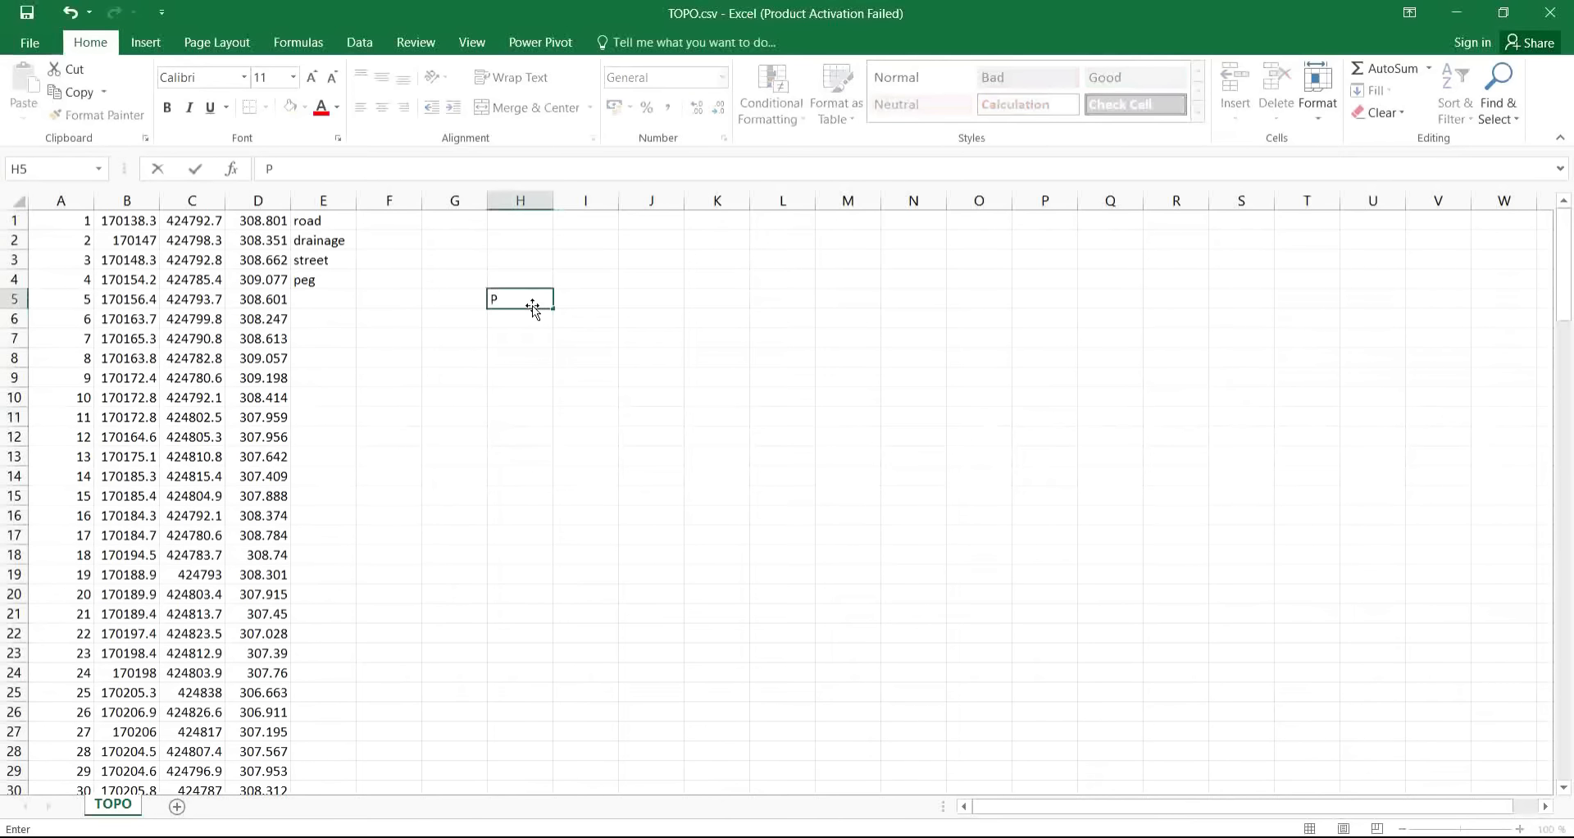
pyautogui.write('ENZD')
pyautogui.click(518, 323)
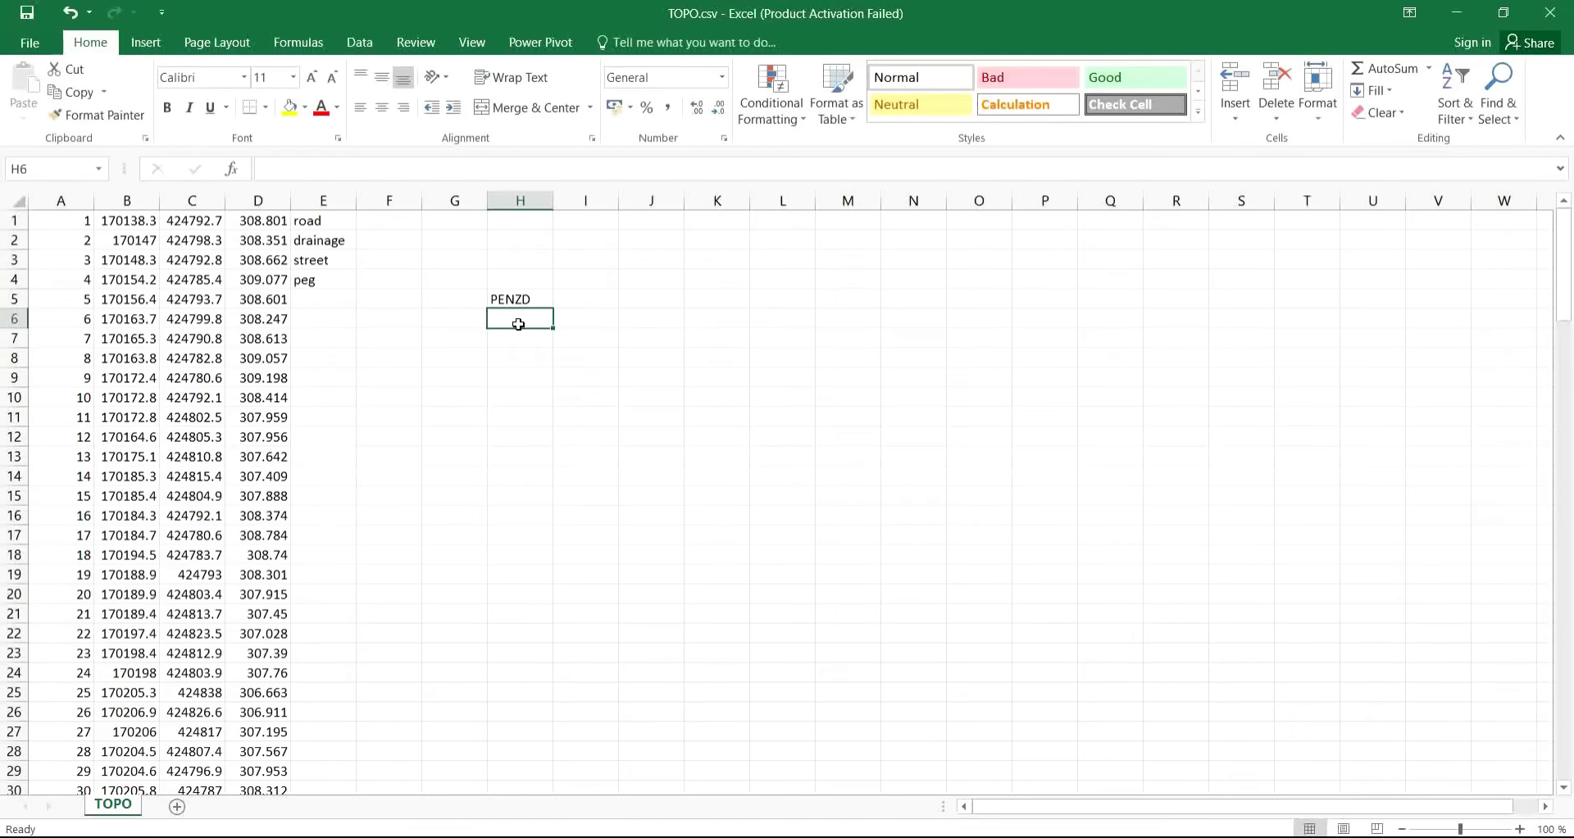
pyautogui.write('PENZD')
pyautogui.press('BackSpace')
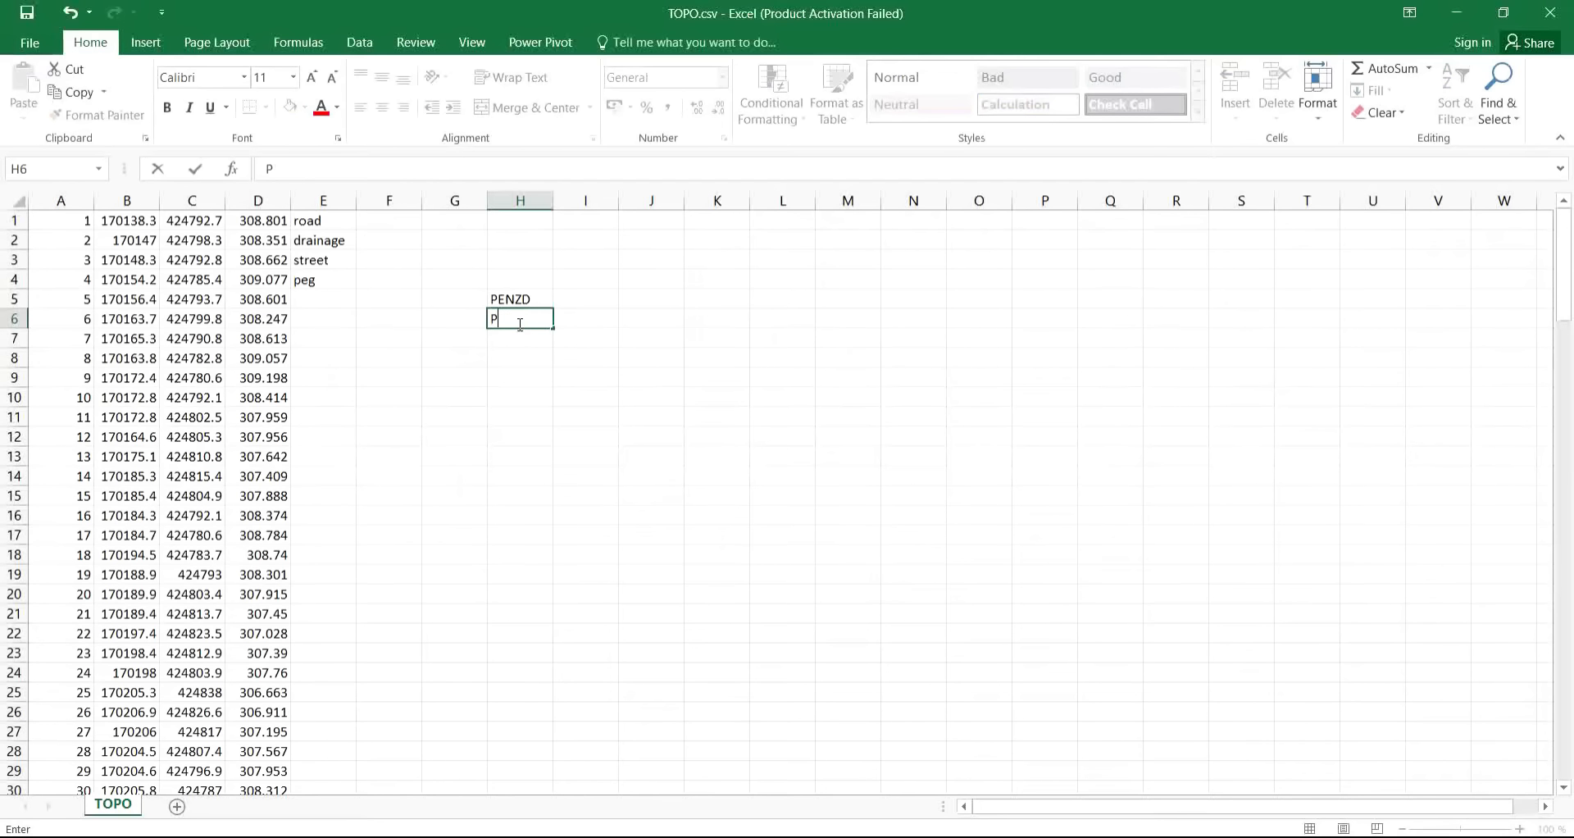
pyautogui.write('NEZD')
pyautogui.press('Return')
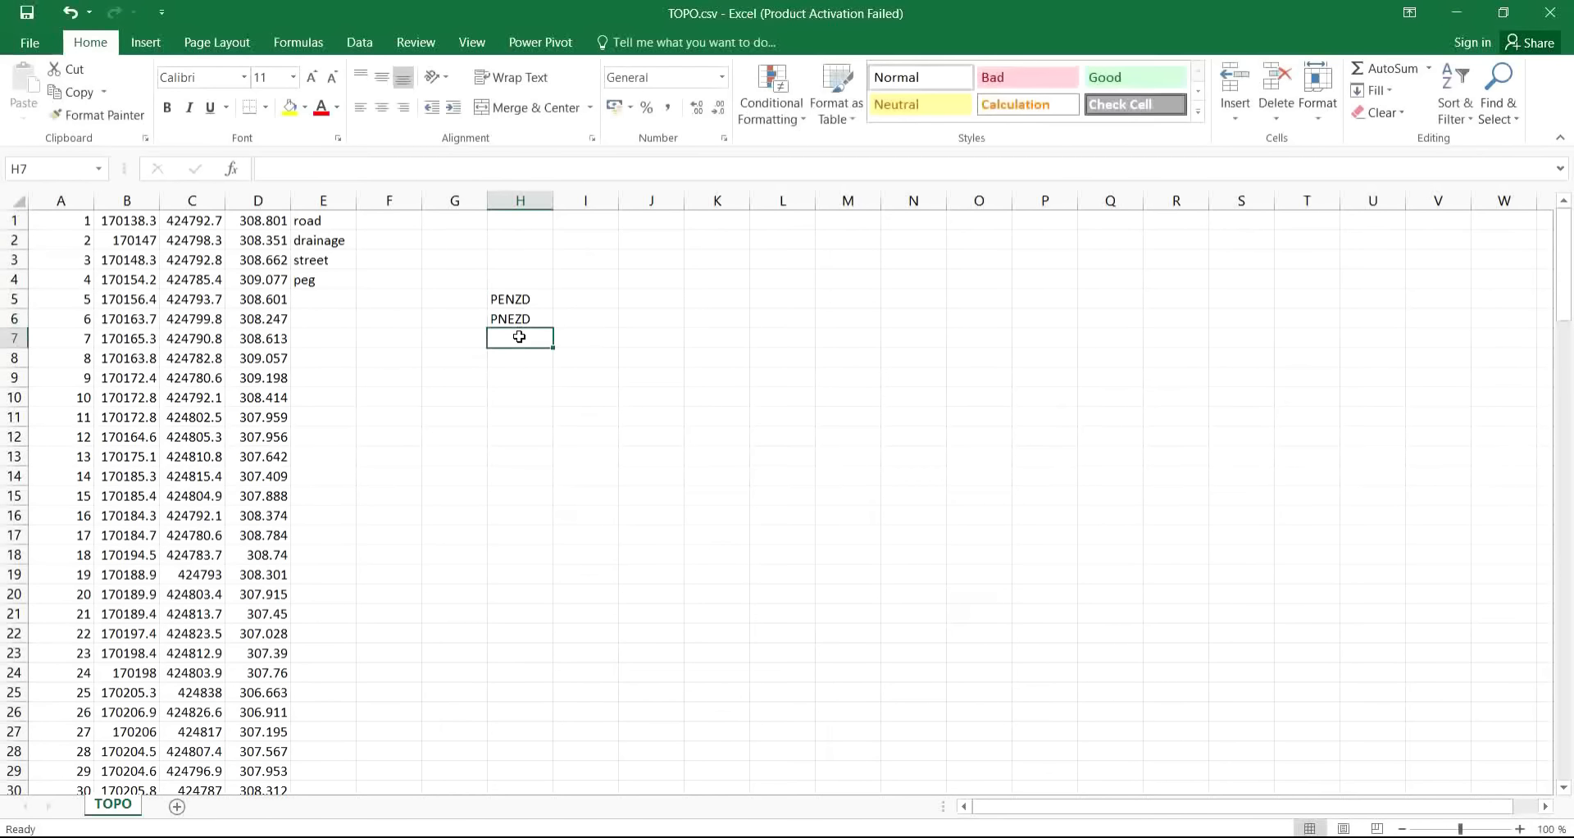
# Note the further point formats EN, ENZ and PENZ in cells H7 to H9.
pyautogui.write('EN')
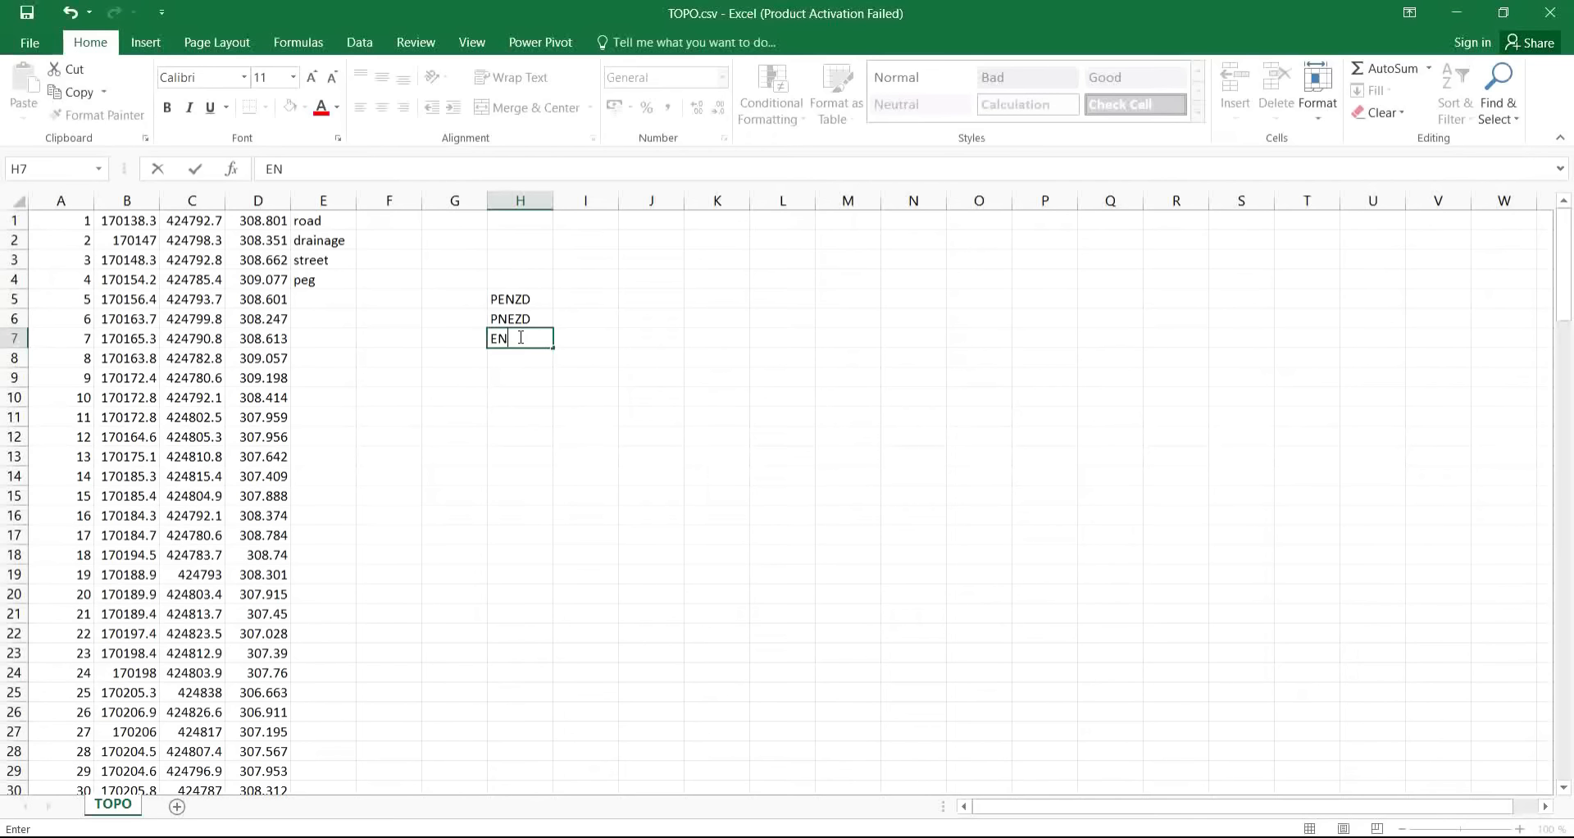
pyautogui.click(520, 361)
pyautogui.write('EN')
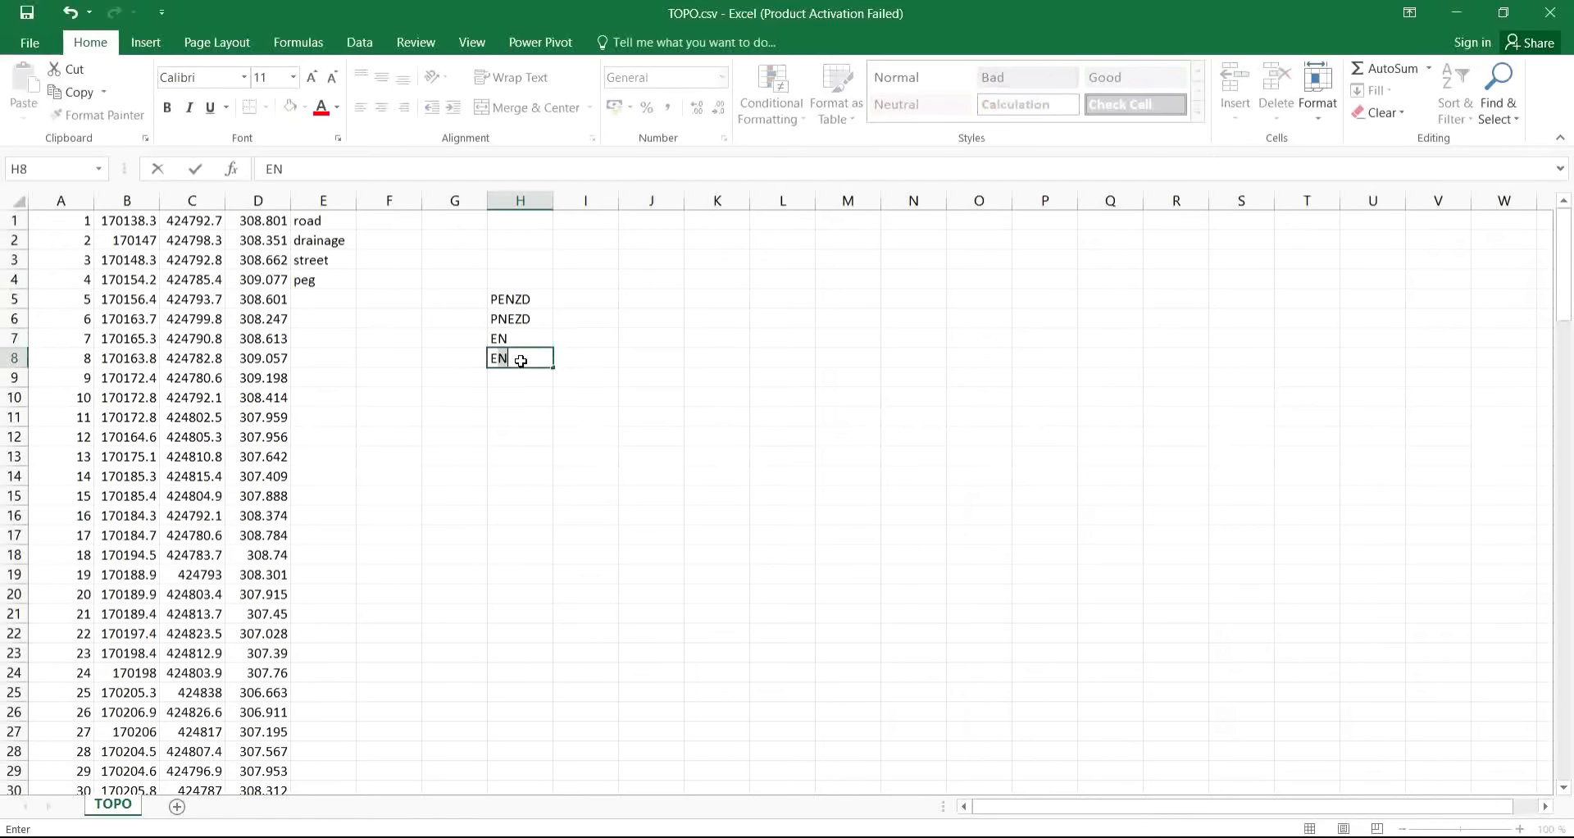
pyautogui.write('Z')
pyautogui.click(510, 384)
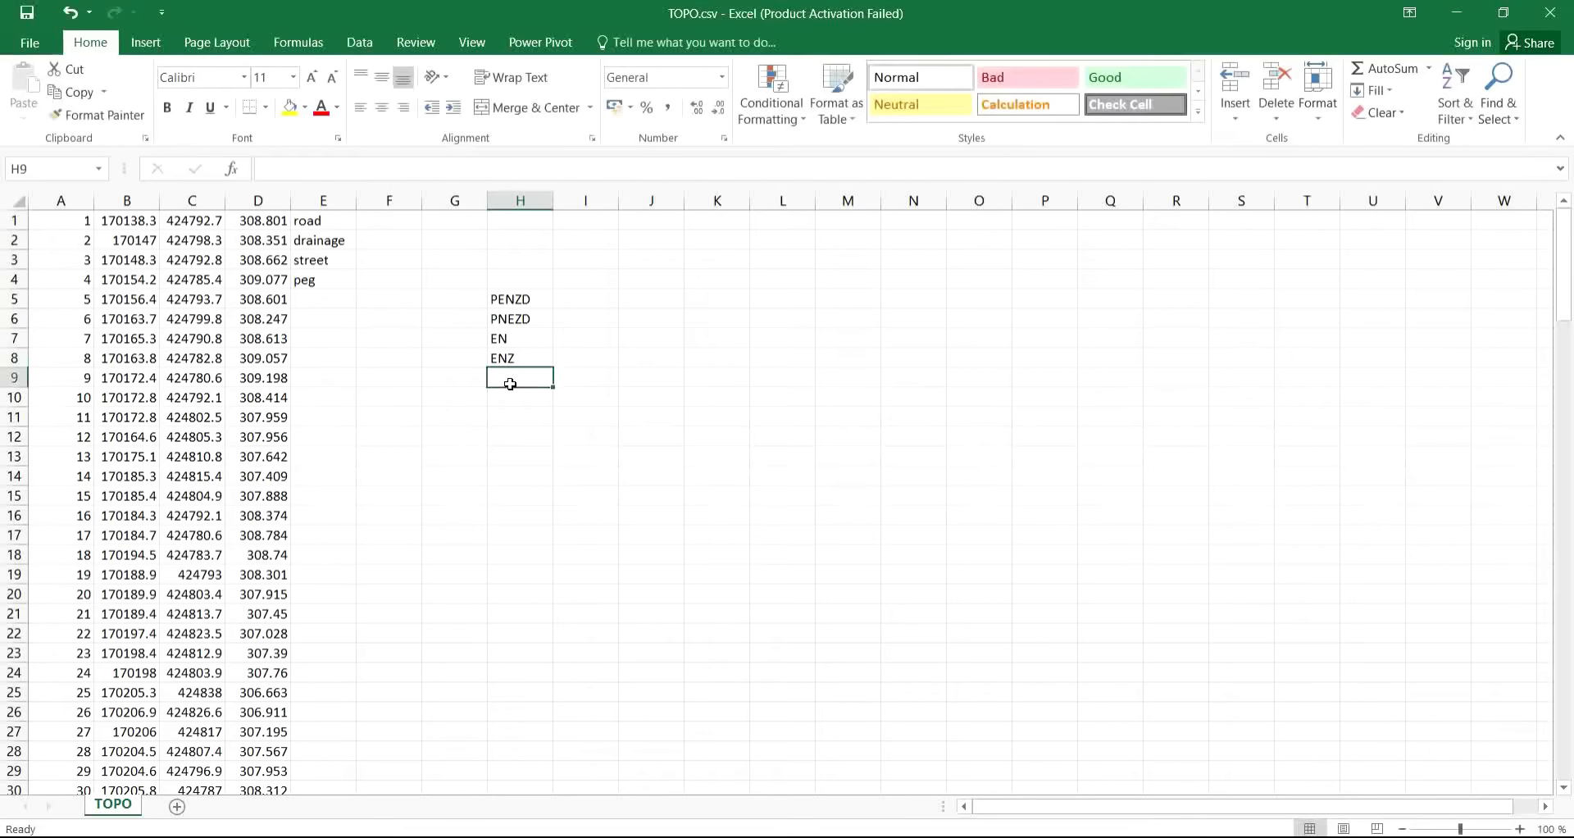
pyautogui.write('PENZD')
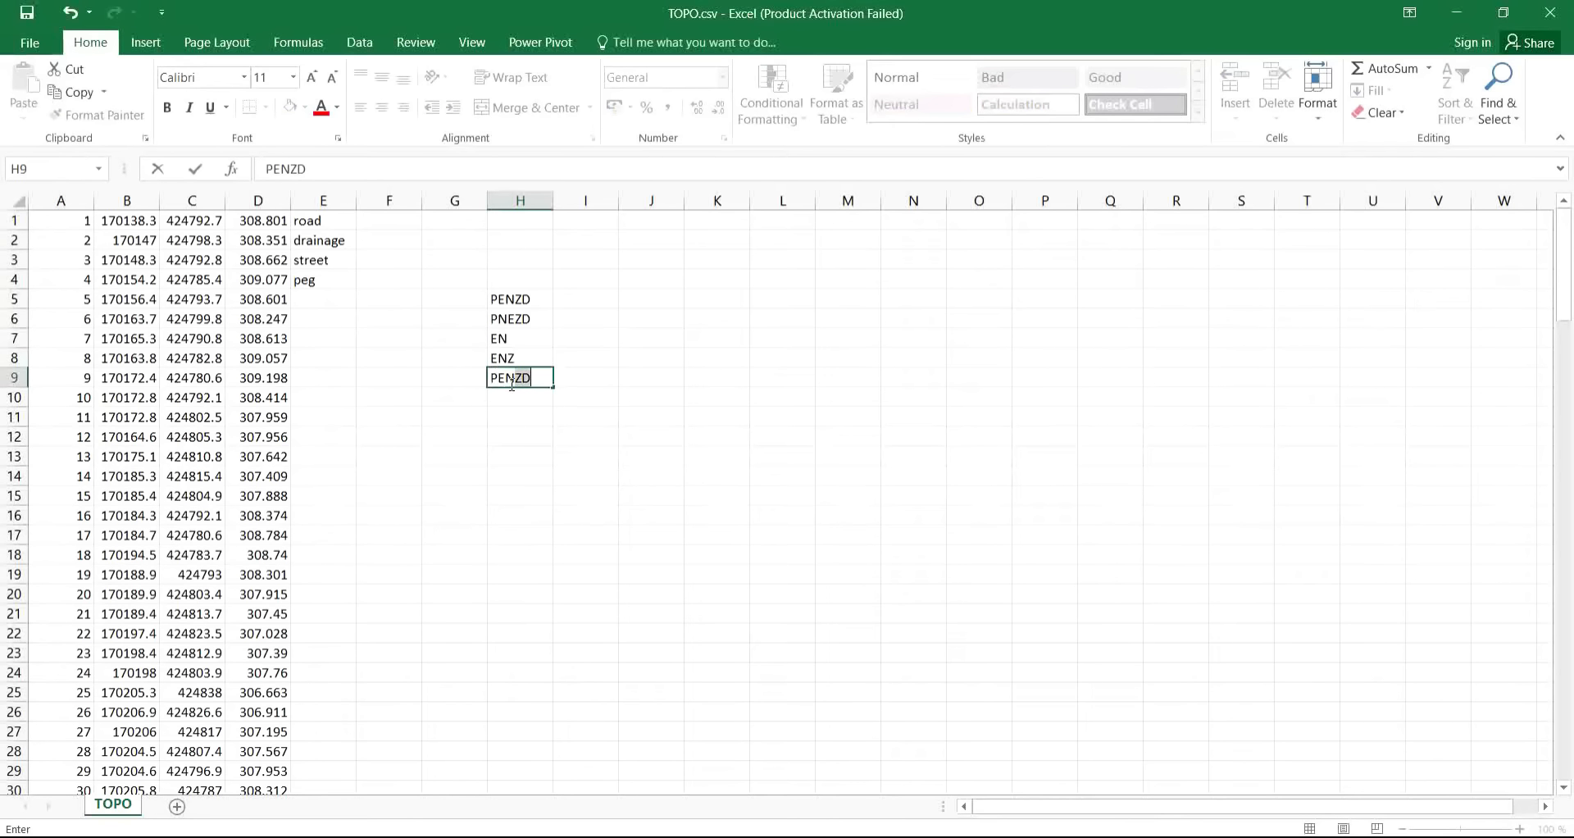
pyautogui.press('BackSpace')
pyautogui.click(836, 836)
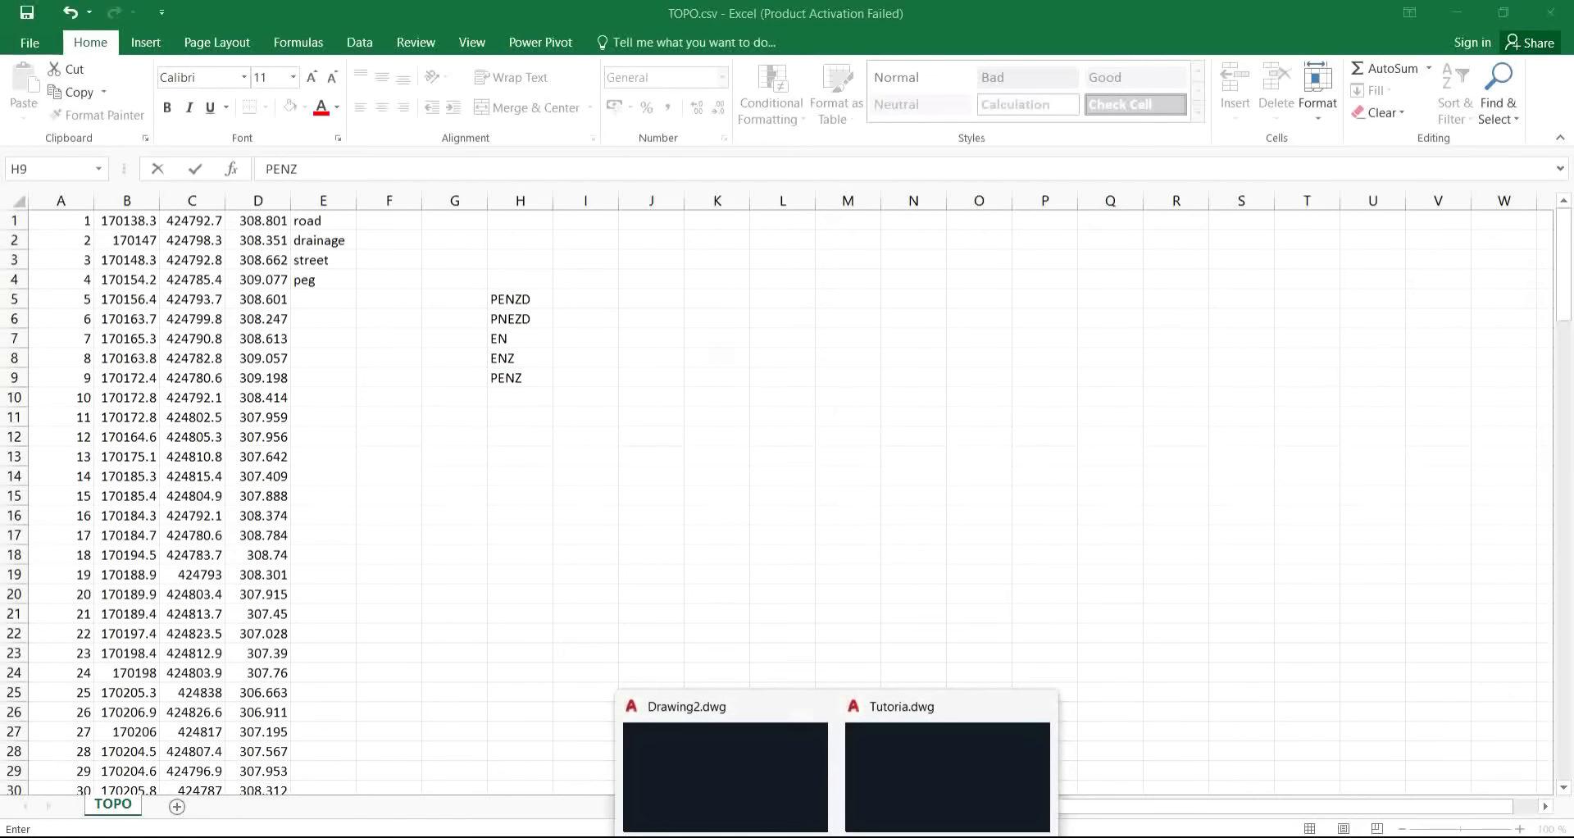
pyautogui.click(930, 752)
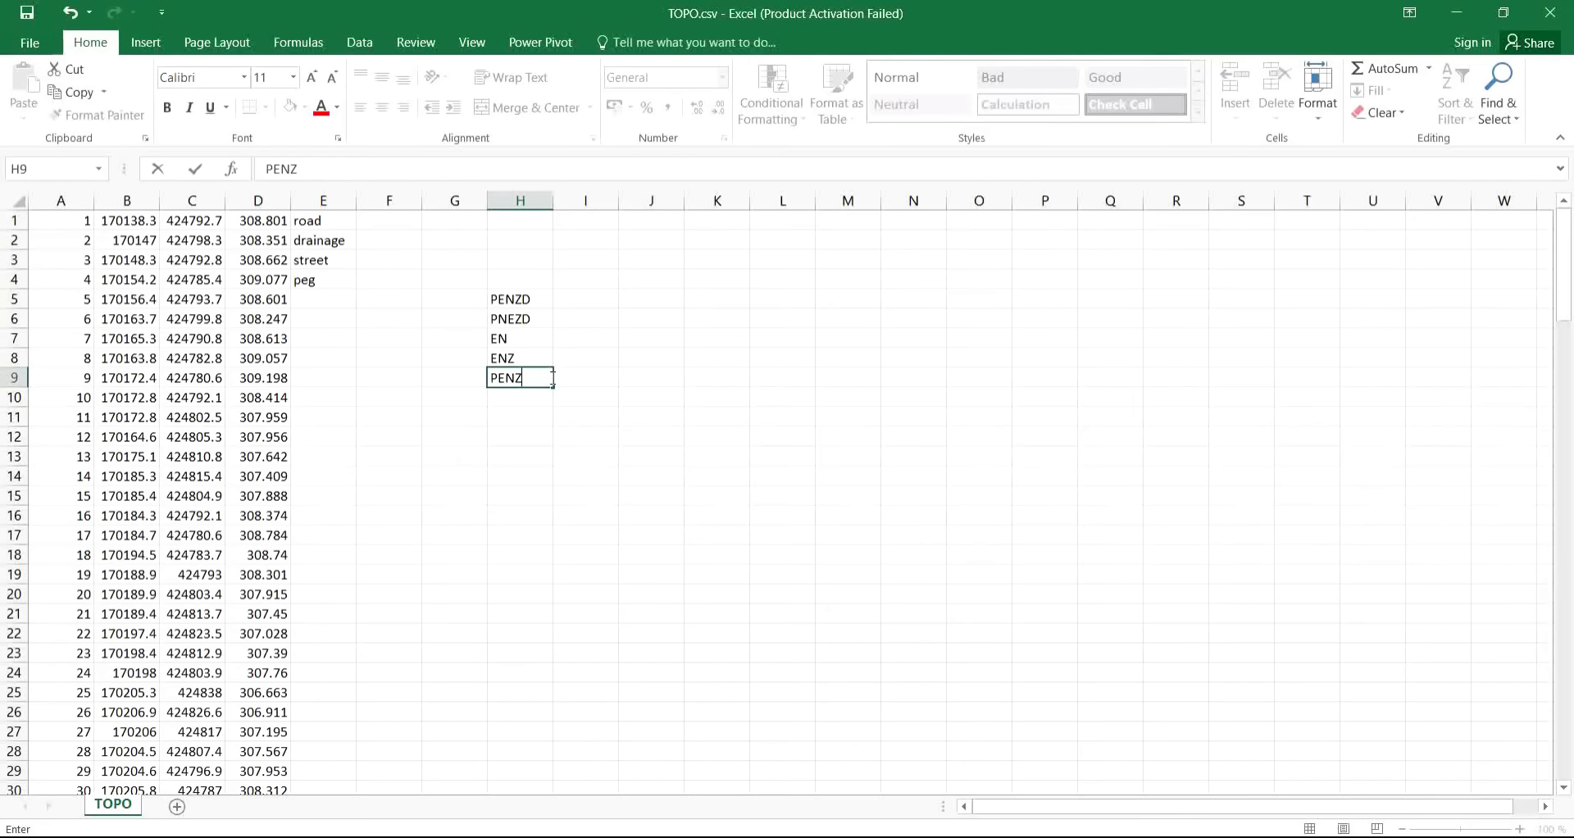
# Clear the point format notes from cells G5:H12 and close TOPO.csv without saving the changes.
pyautogui.click(587, 415)
pyautogui.click(541, 443)
pyautogui.keyDown('shift'); pyautogui.moveTo(507, 317); pyautogui.dragTo(456, 302); pyautogui.keyUp('shift')
pyautogui.press('Delete')
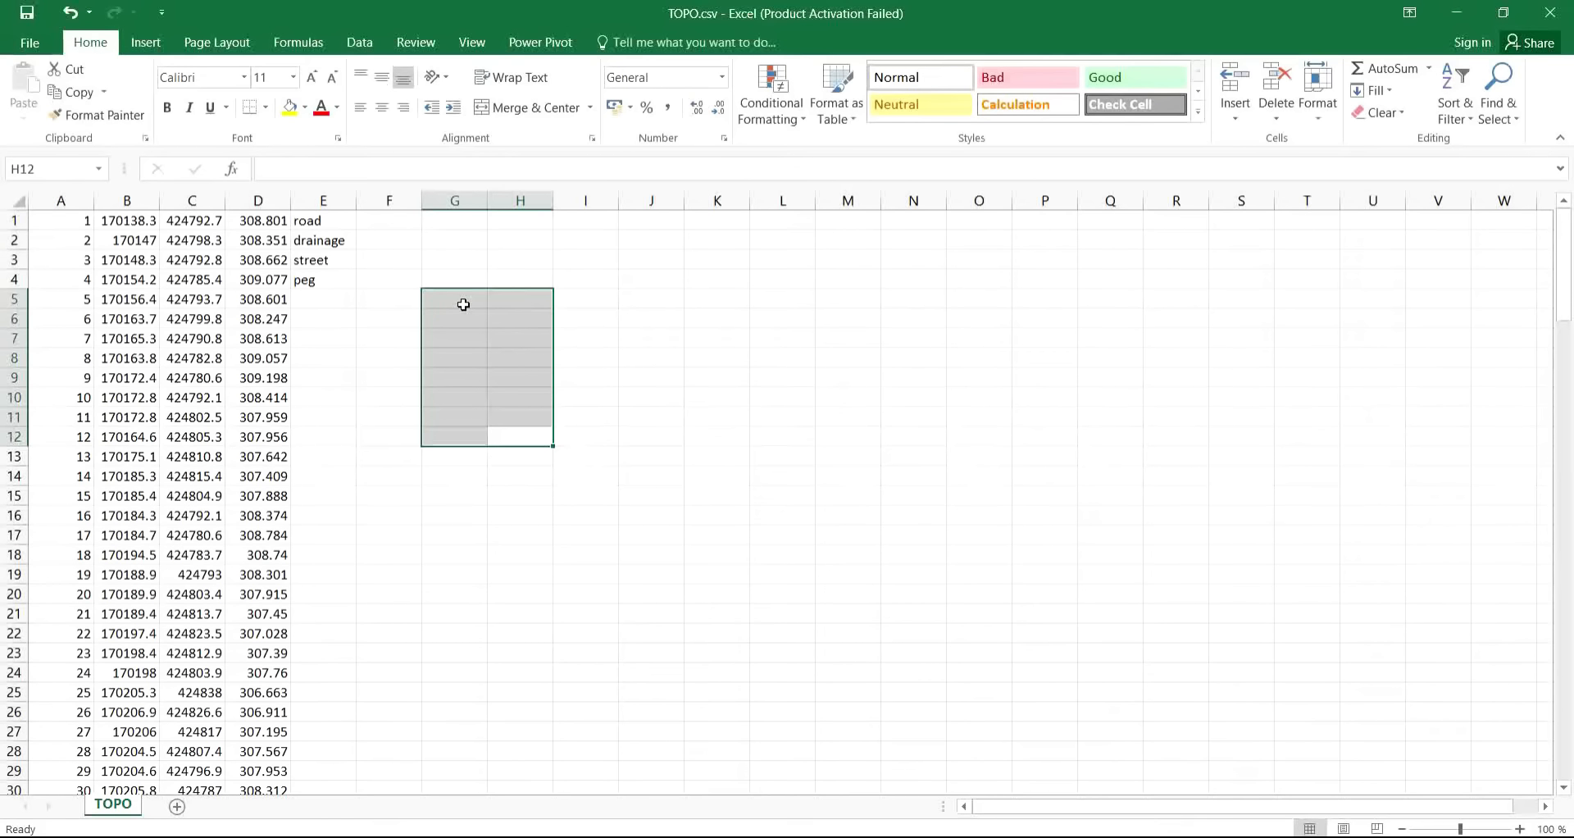
pyautogui.click(702, 403)
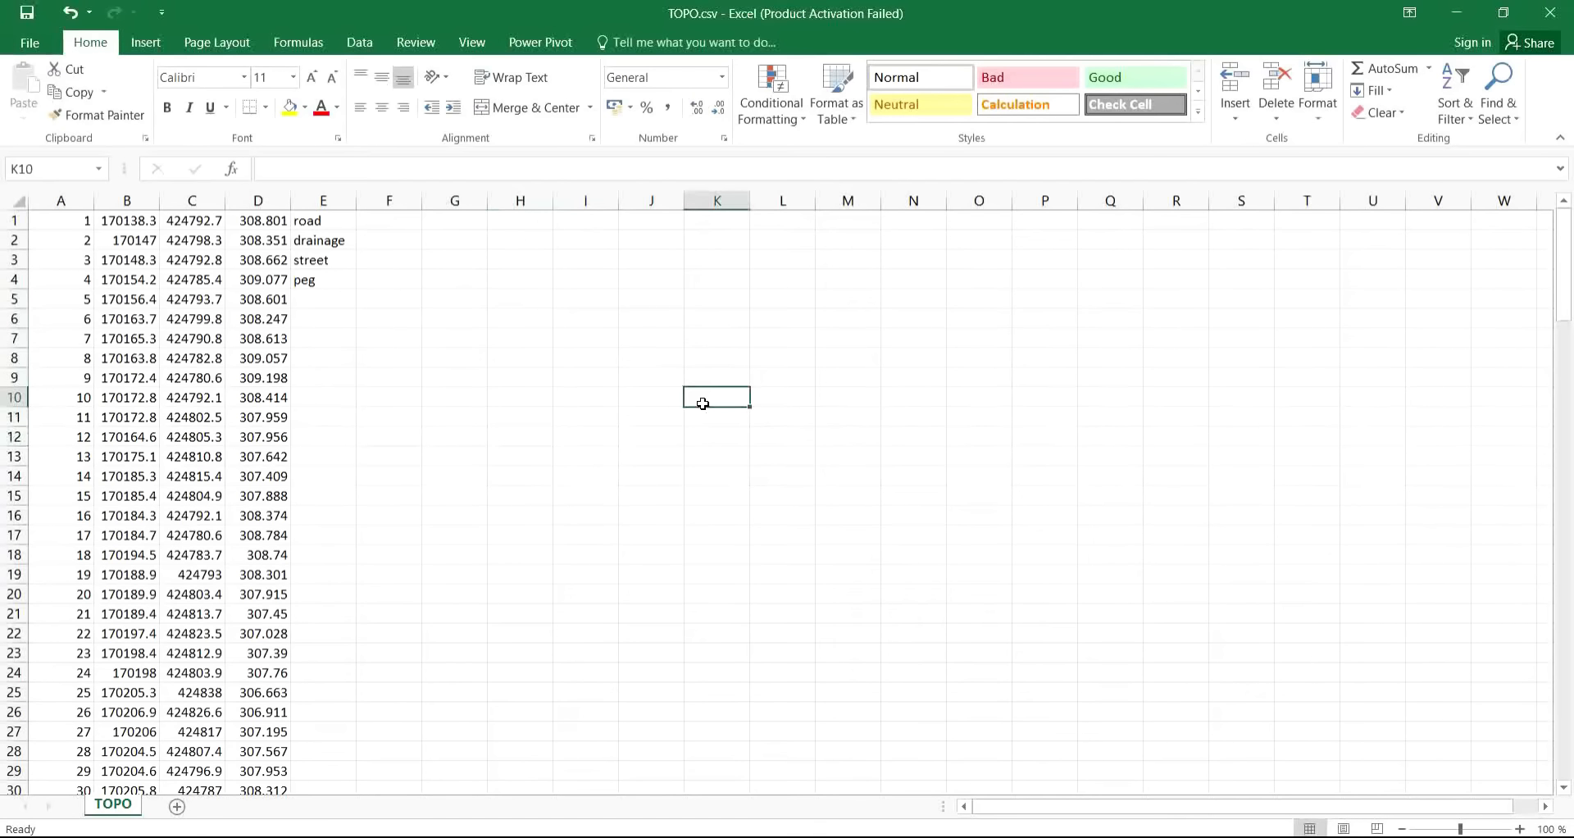
pyautogui.click(1550, 18)
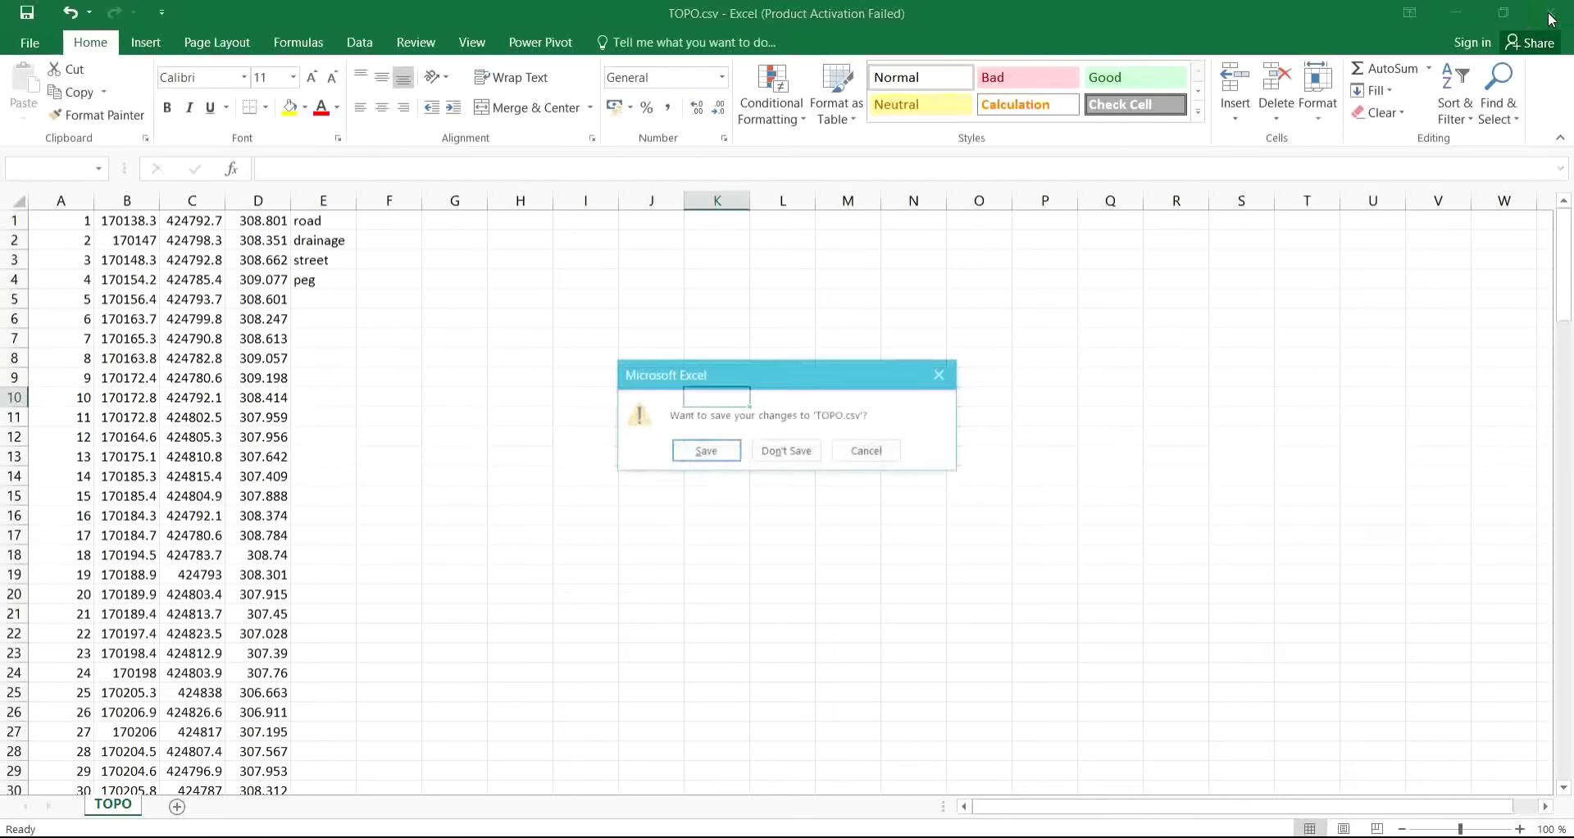
pyautogui.click(812, 452)
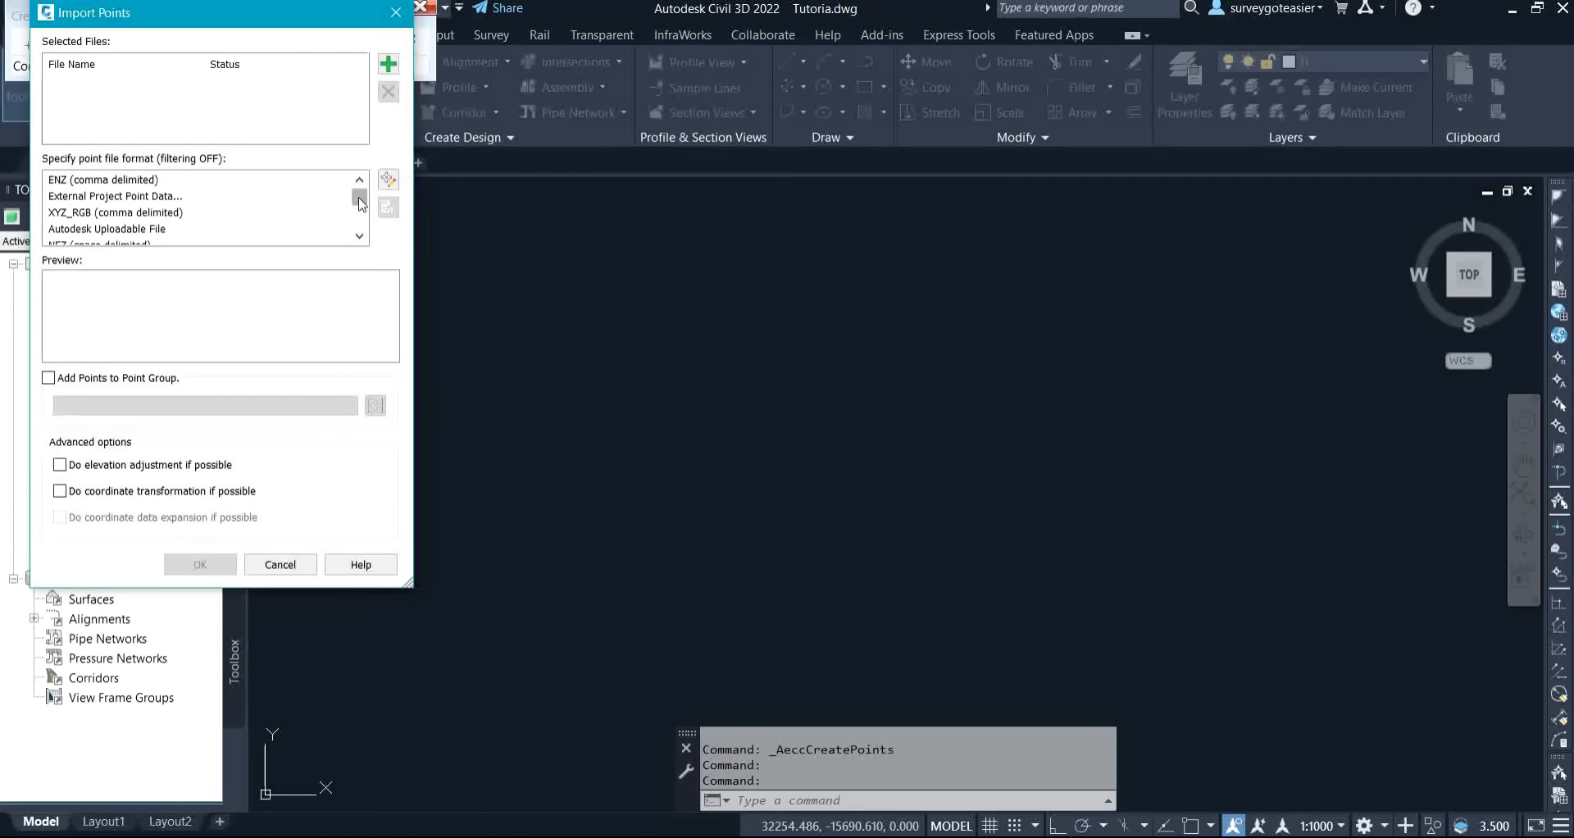
# Switch to the reopened TOPO.csv in Excel and choose CSV (Comma delimited) as its save type in the Tutoria folder.
pyautogui.moveTo(359, 203); pyautogui.dragTo(363, 213)
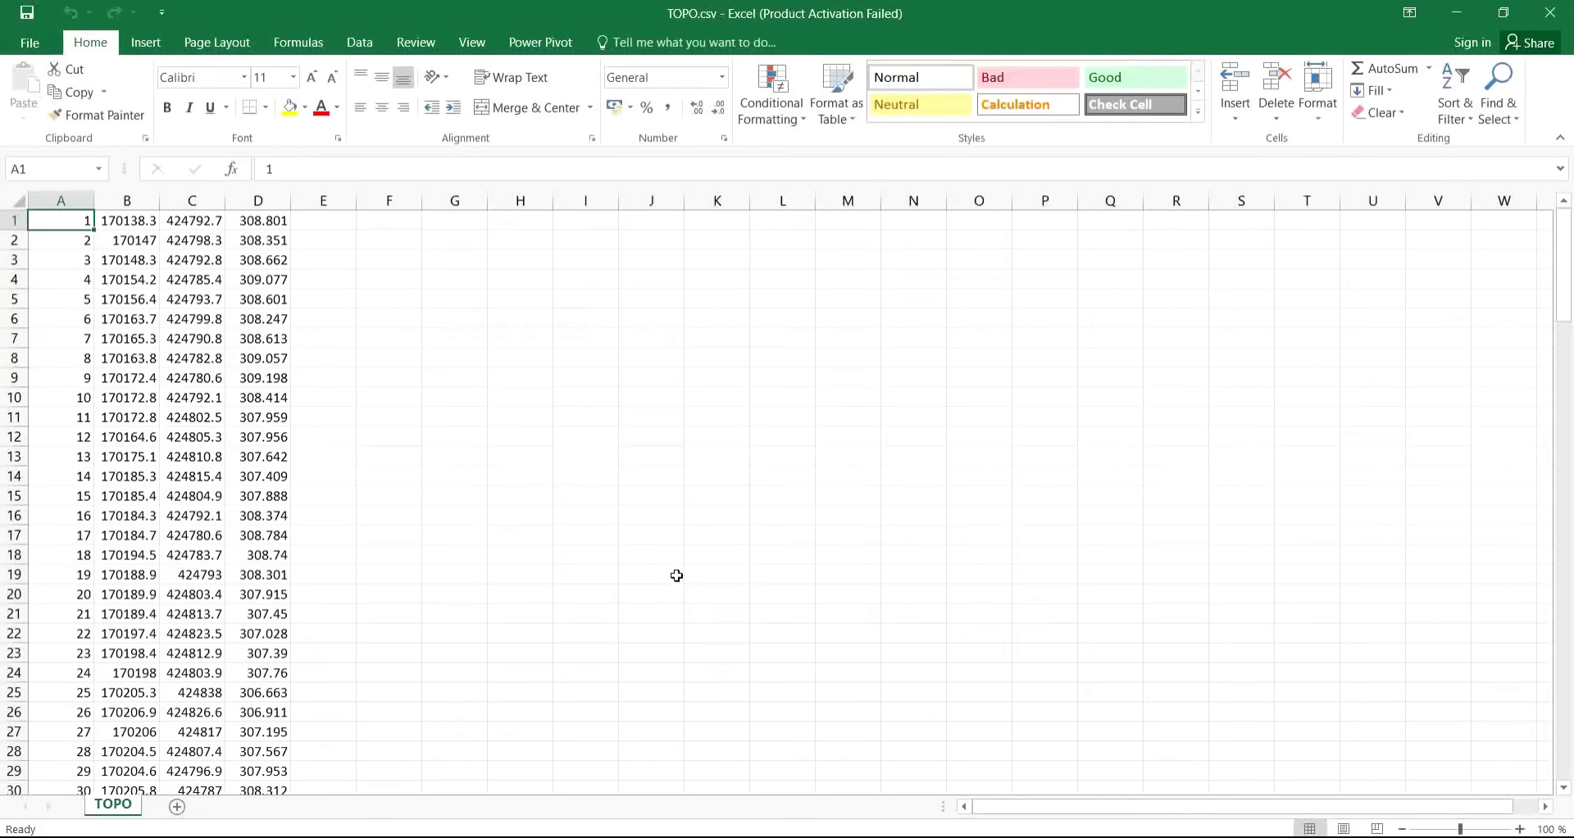
pyautogui.click(20, 51)
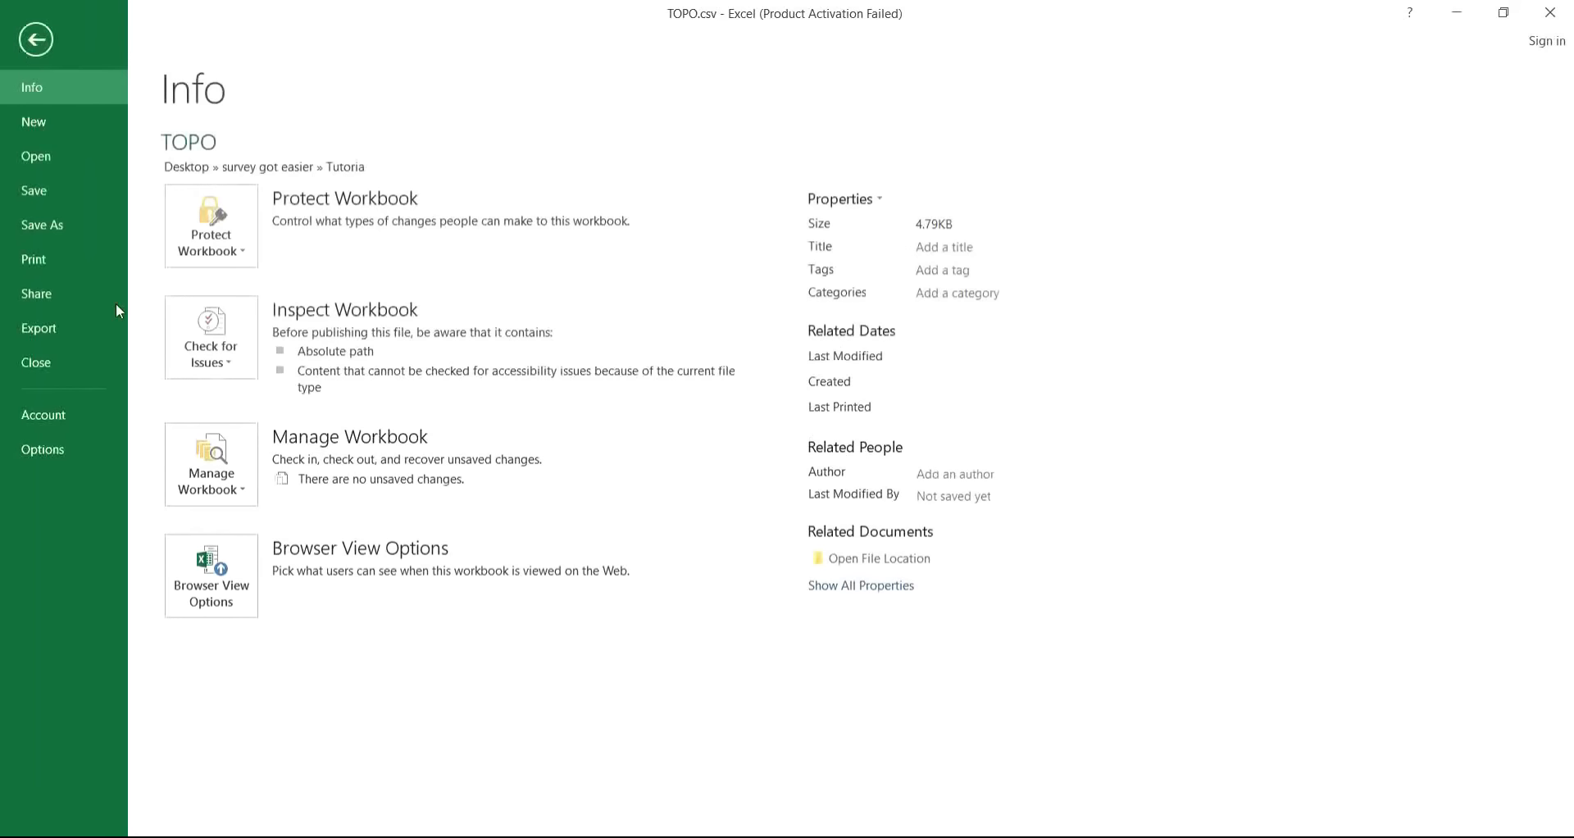
pyautogui.click(49, 220)
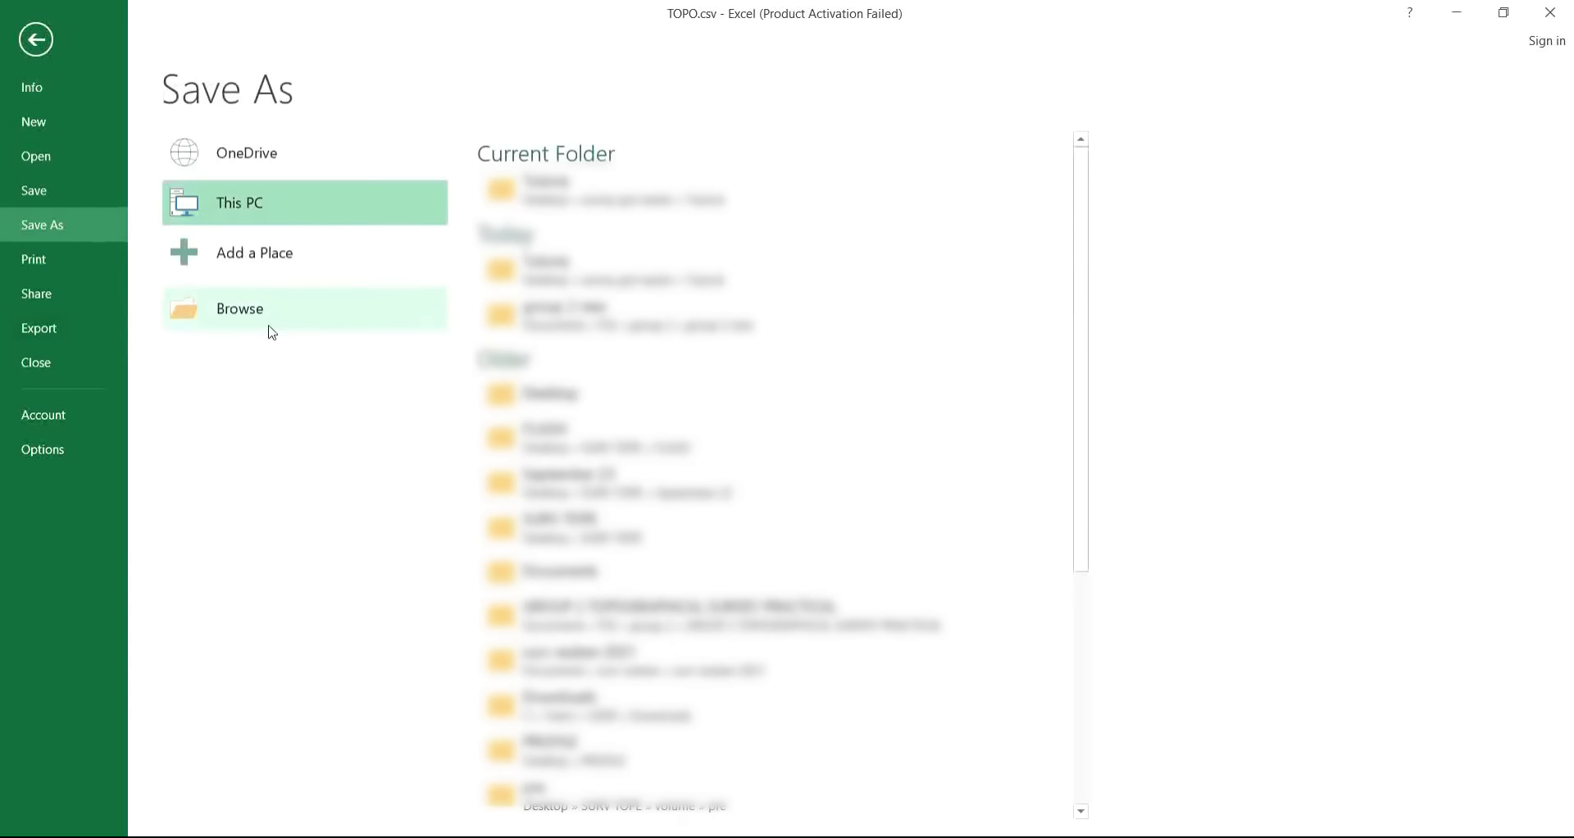
pyautogui.click(265, 320)
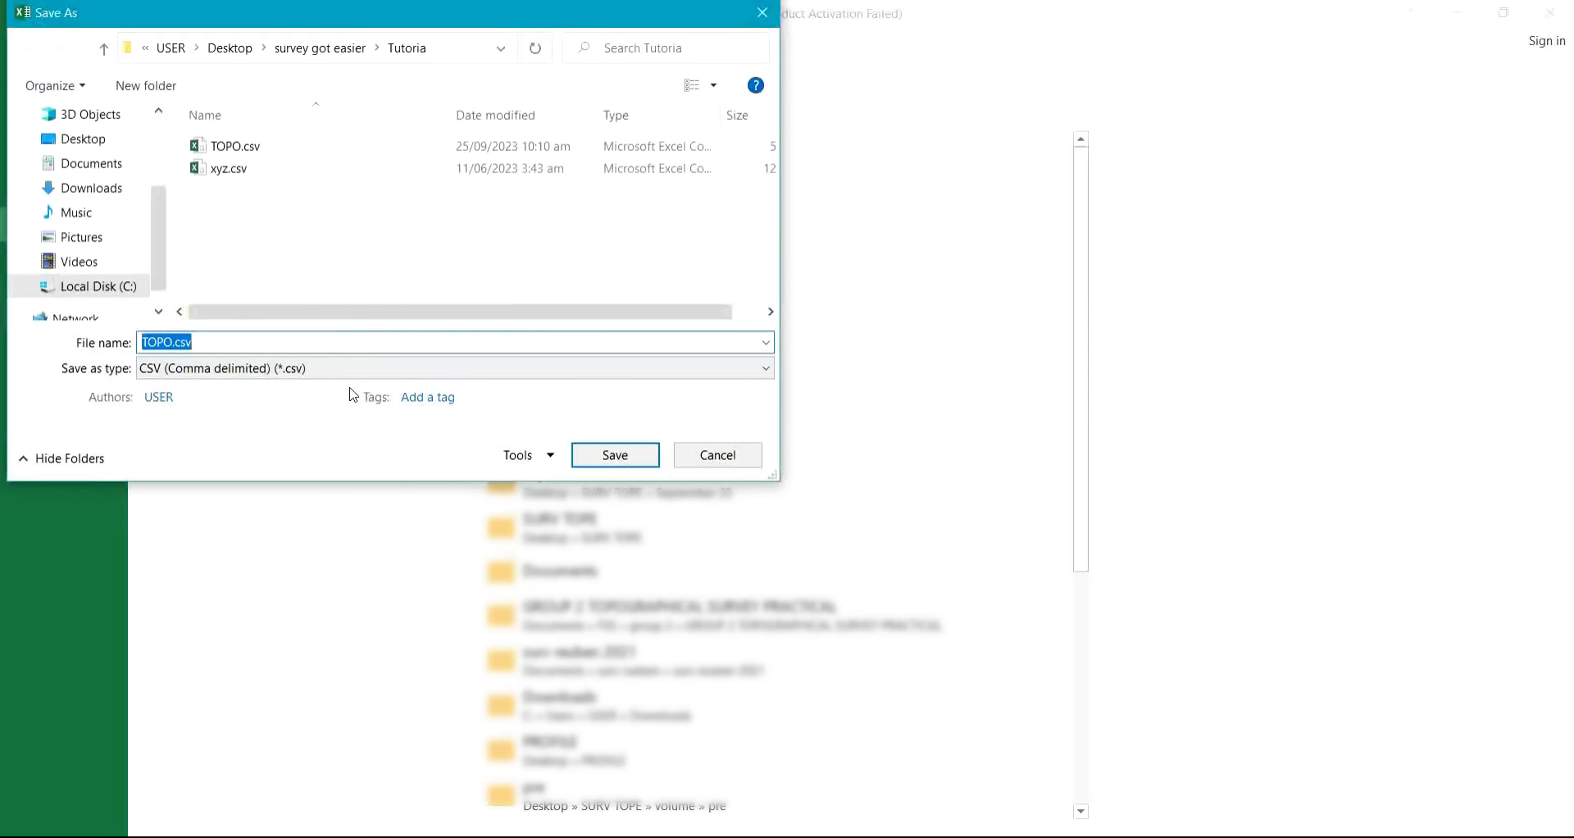
pyautogui.click(281, 370)
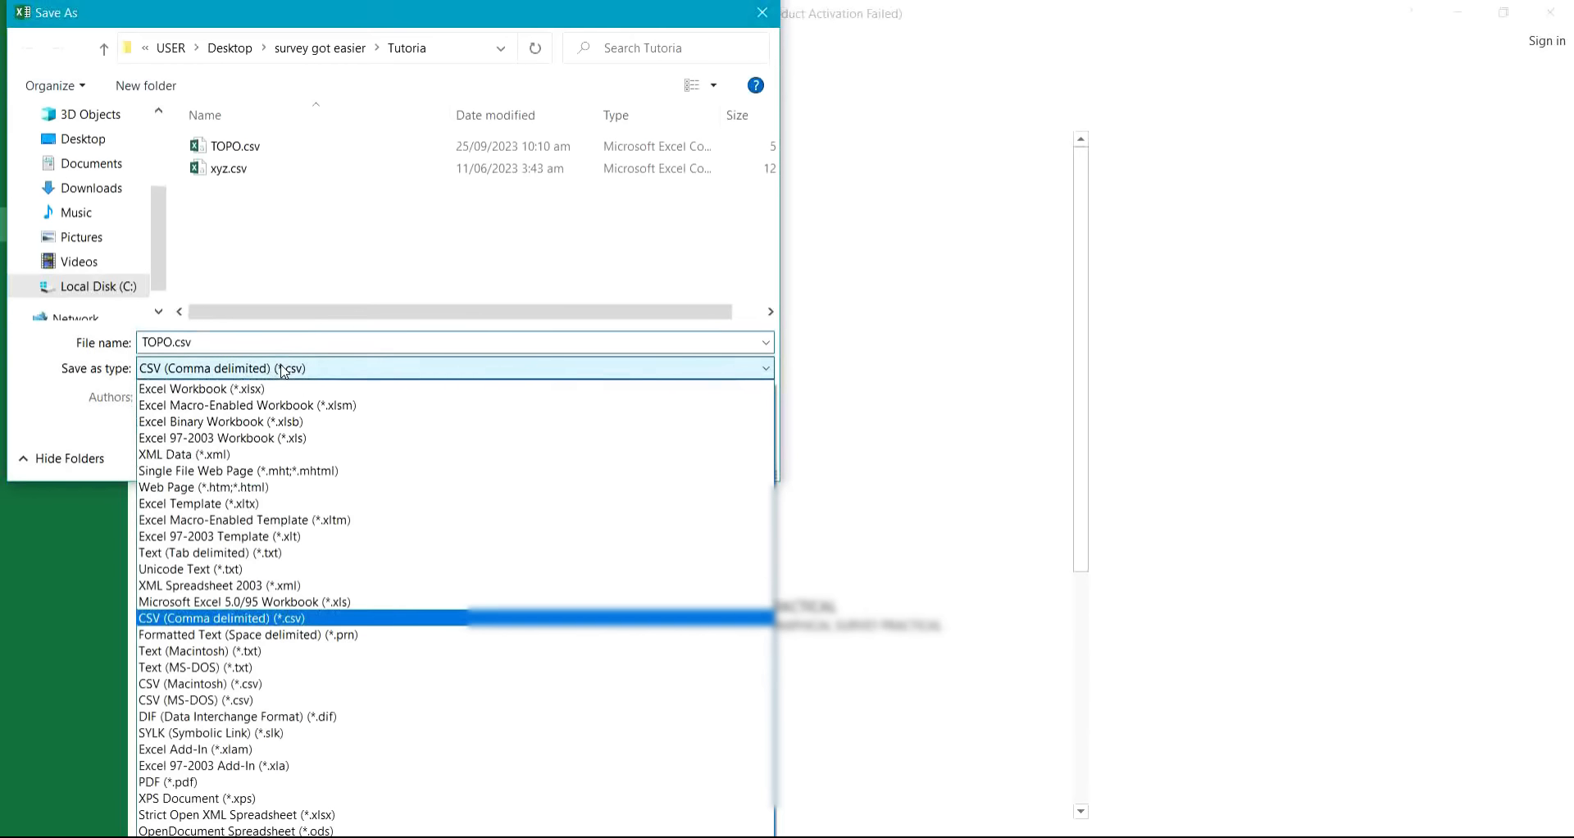
pyautogui.click(211, 620)
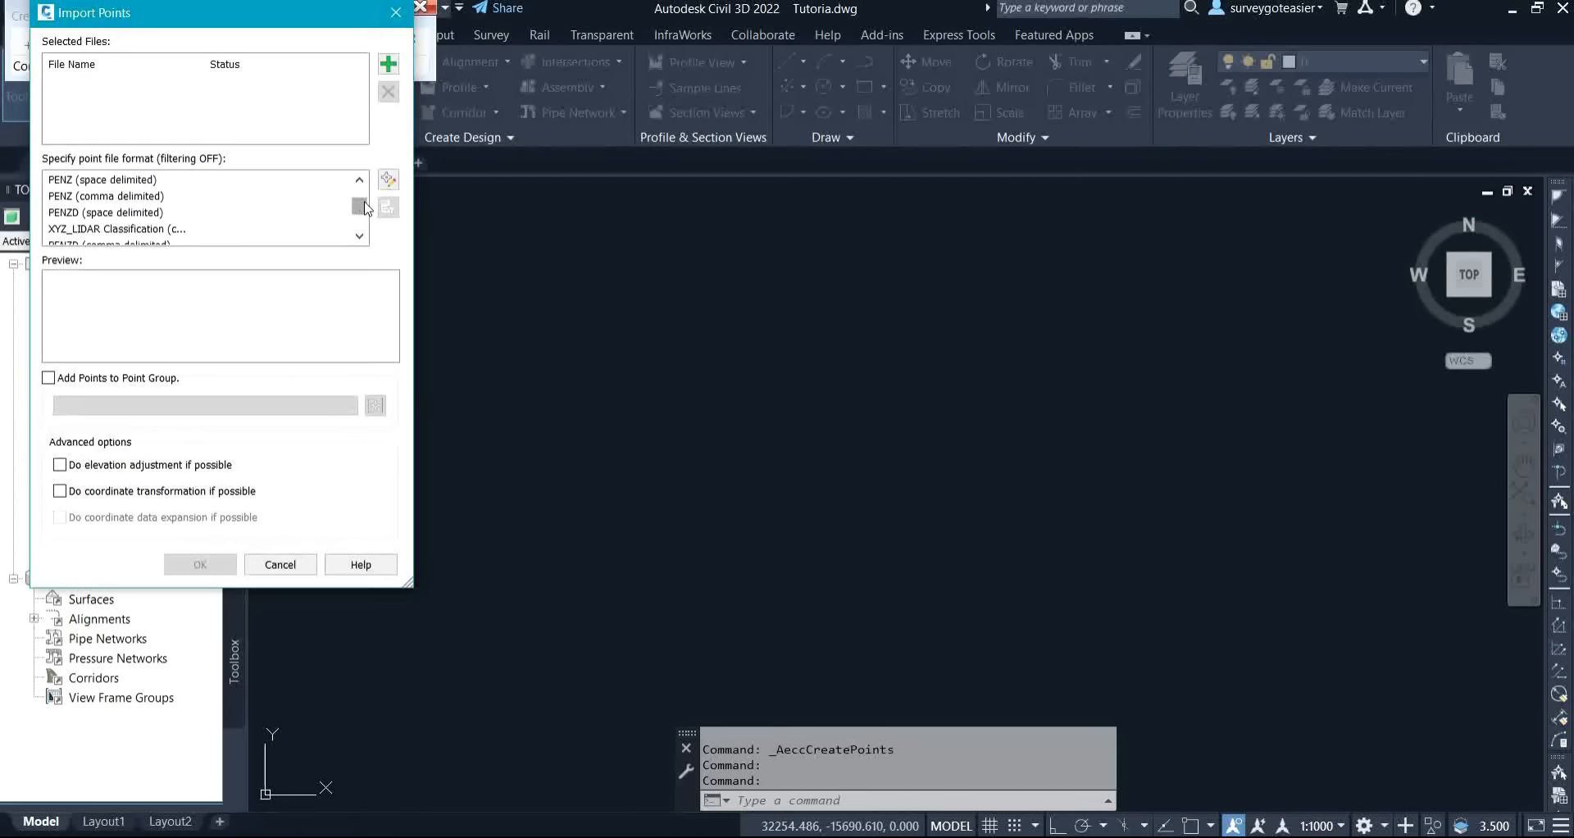
# In Civil 3D, look through the point file formats and select PENZD (comma delimited) for the import.
pyautogui.moveTo(365, 207); pyautogui.dragTo(369, 220)
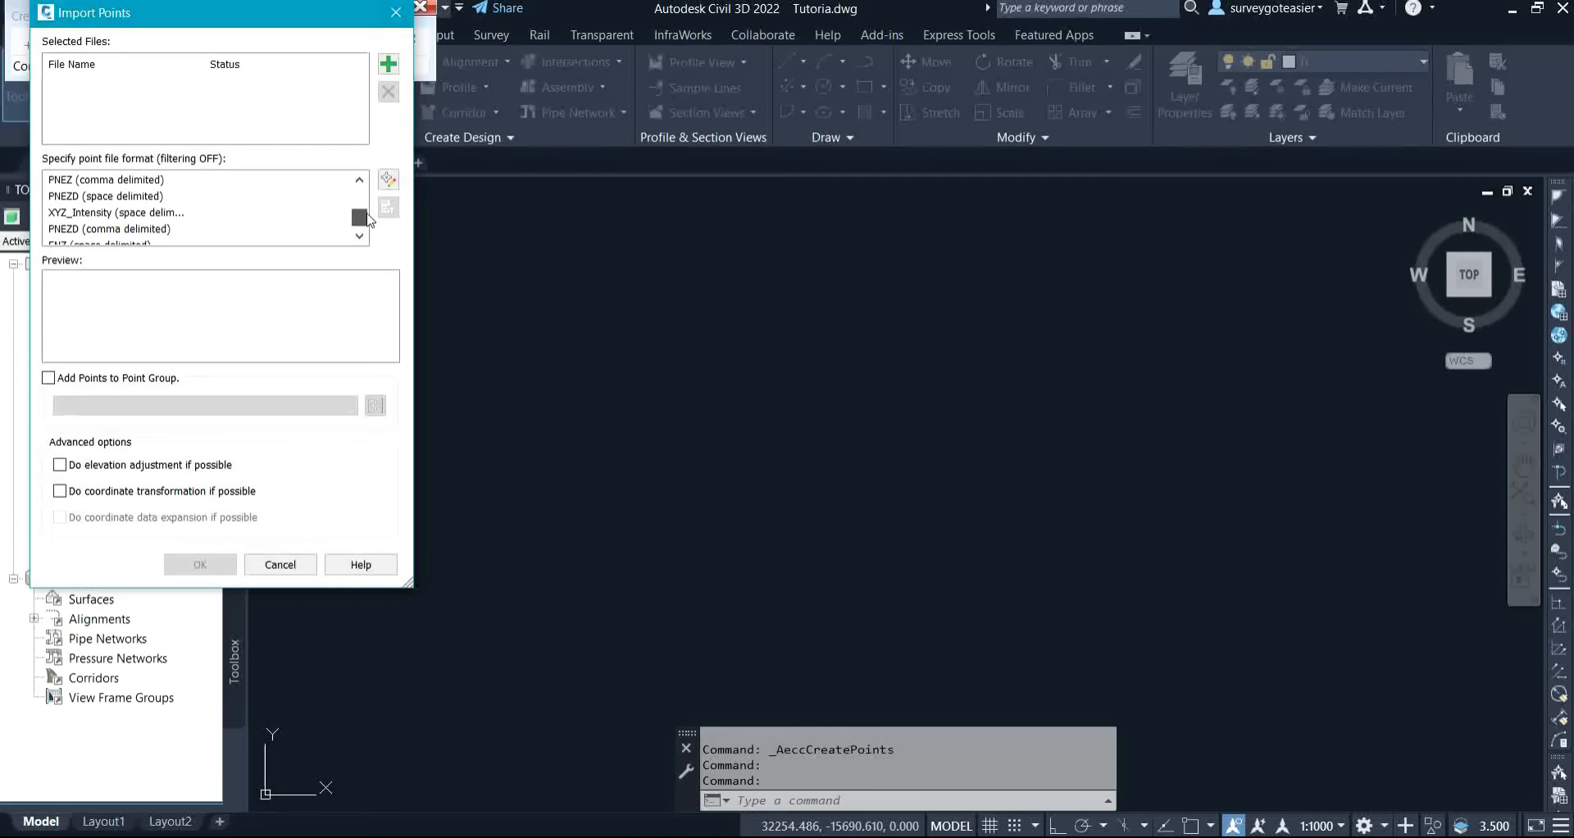
pyautogui.moveTo(369, 220); pyautogui.dragTo(369, 232)
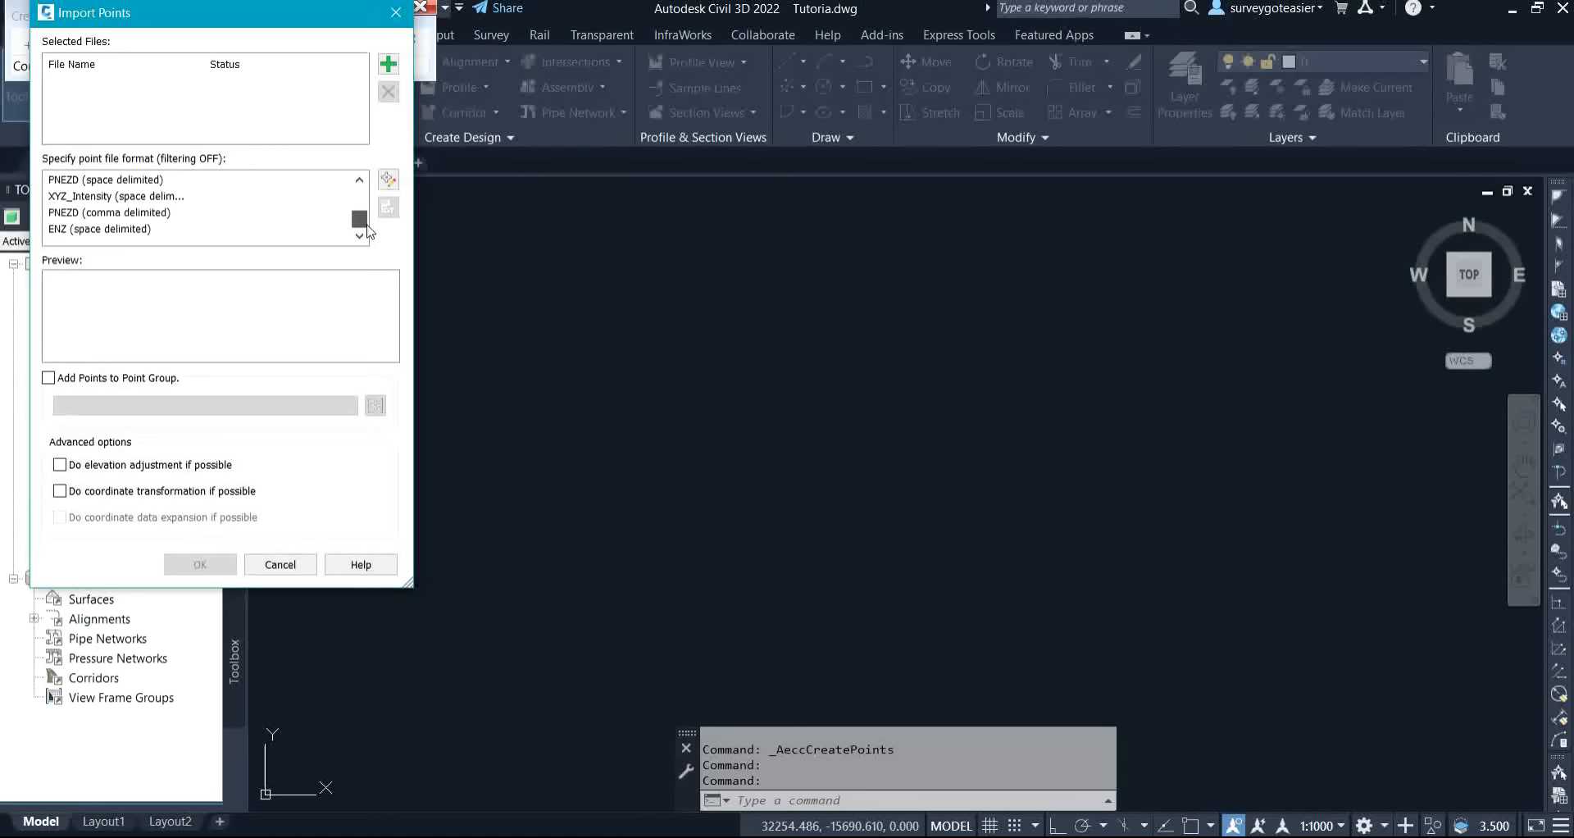
pyautogui.moveTo(362, 225)
pyautogui.mouseDown()
pyautogui.moveTo(360, 185)
pyautogui.moveTo(359, 219)
pyautogui.mouseUp()
pyautogui.scroll(1, 380, 227)
pyautogui.scroll(2, 380, 223)
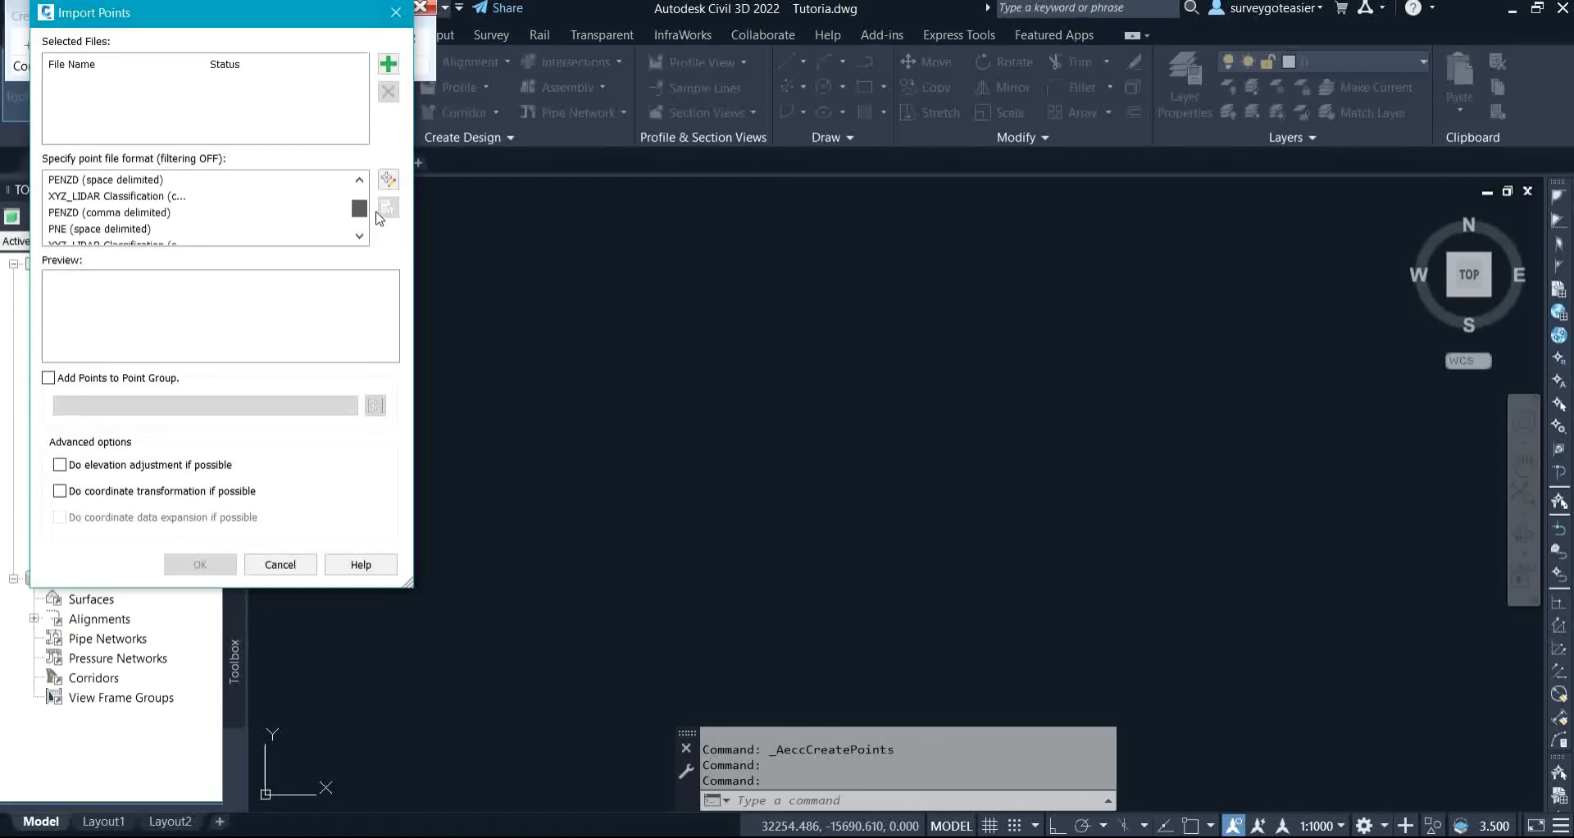
pyautogui.click(122, 212)
pyautogui.moveTo(359, 209); pyautogui.dragTo(358, 214)
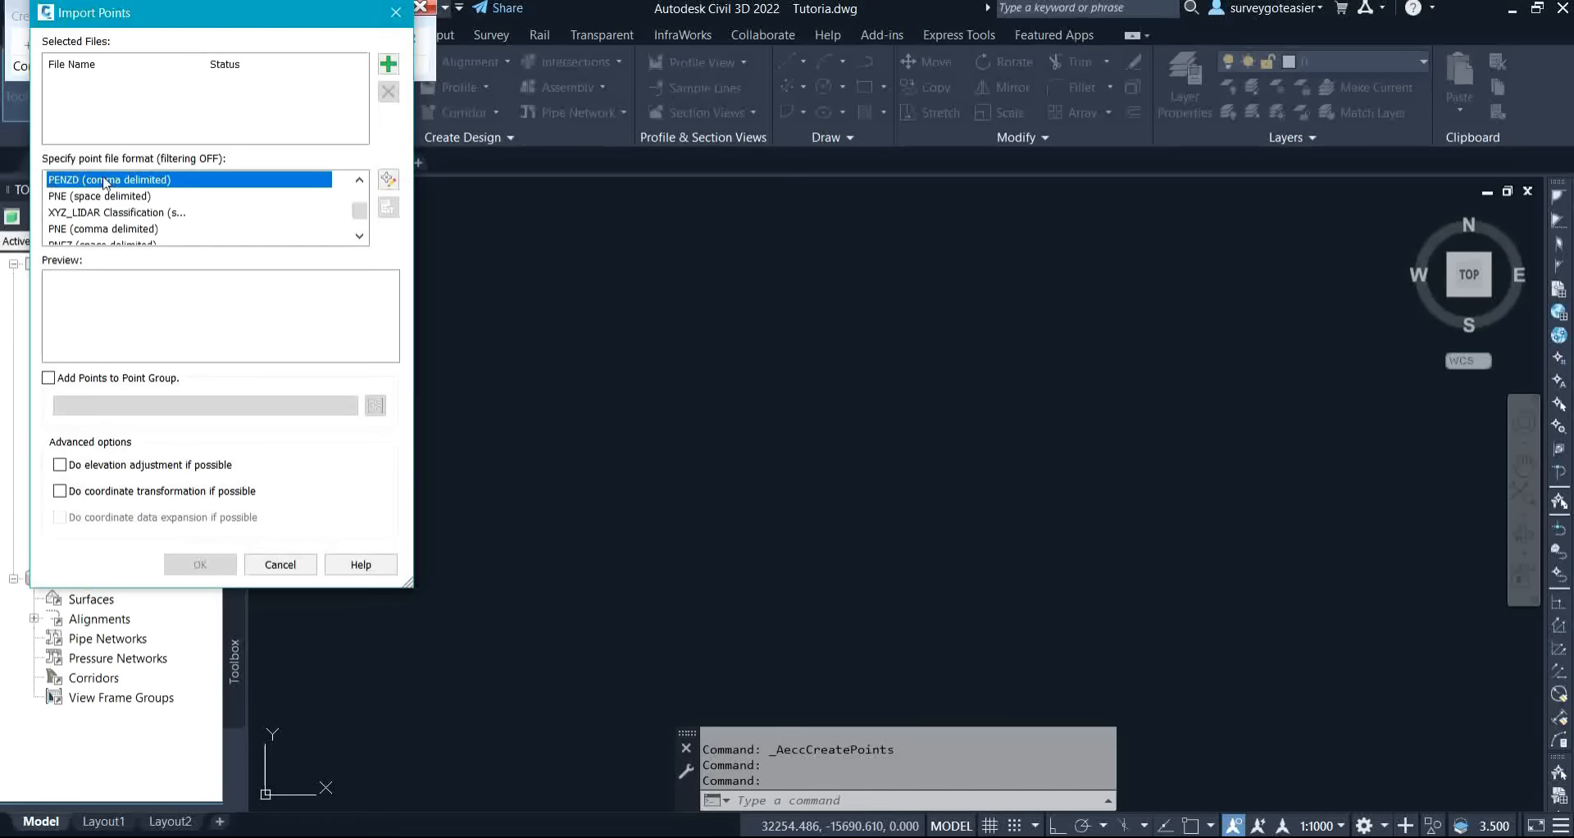
# Open the PENZD (comma delimited) point file format for modification.
pyautogui.click(388, 178)
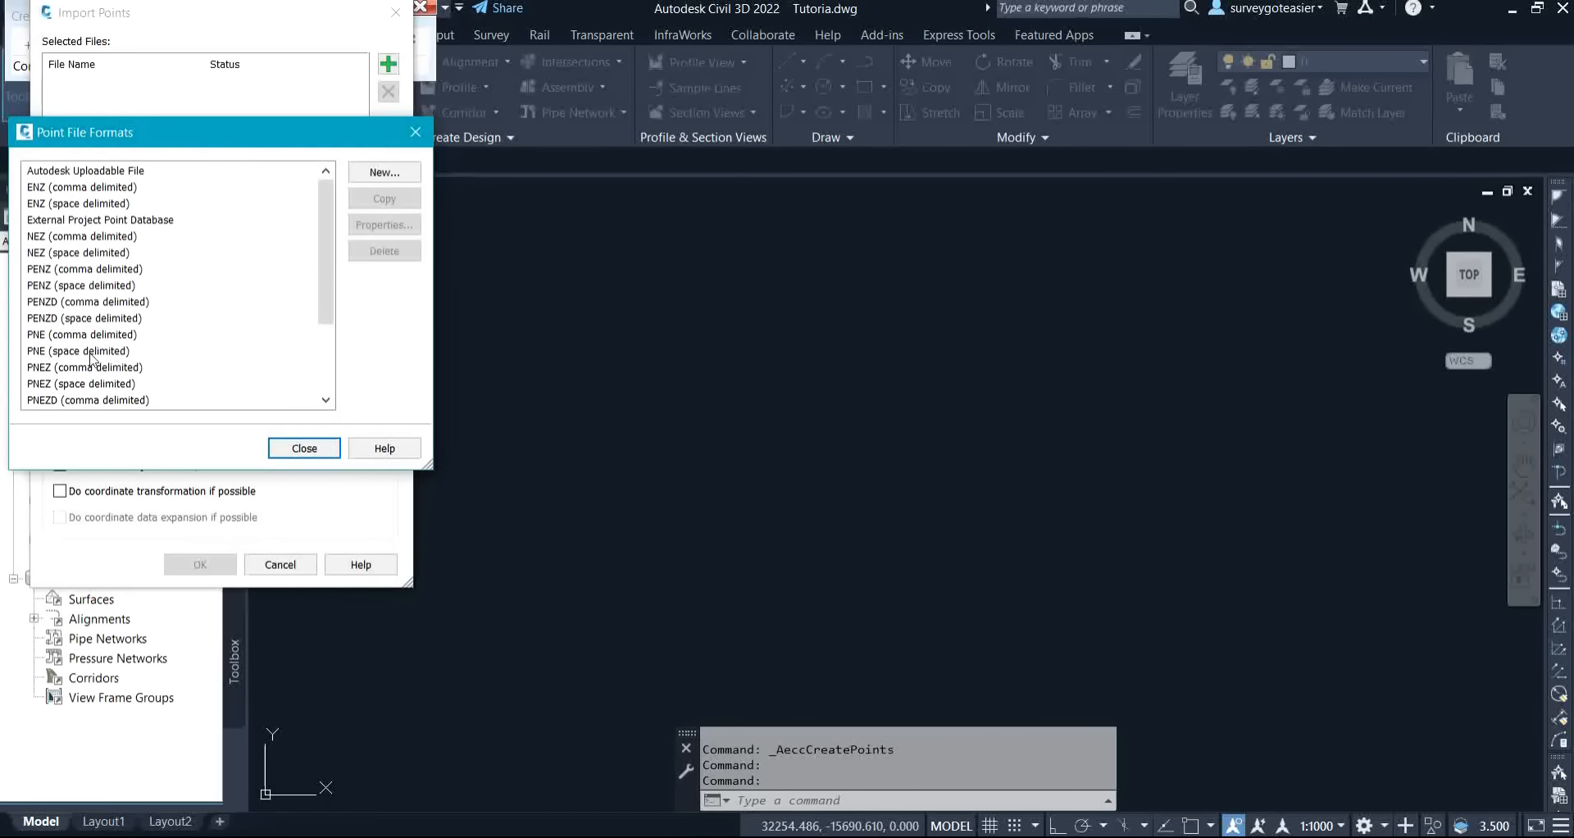
pyautogui.click(47, 302)
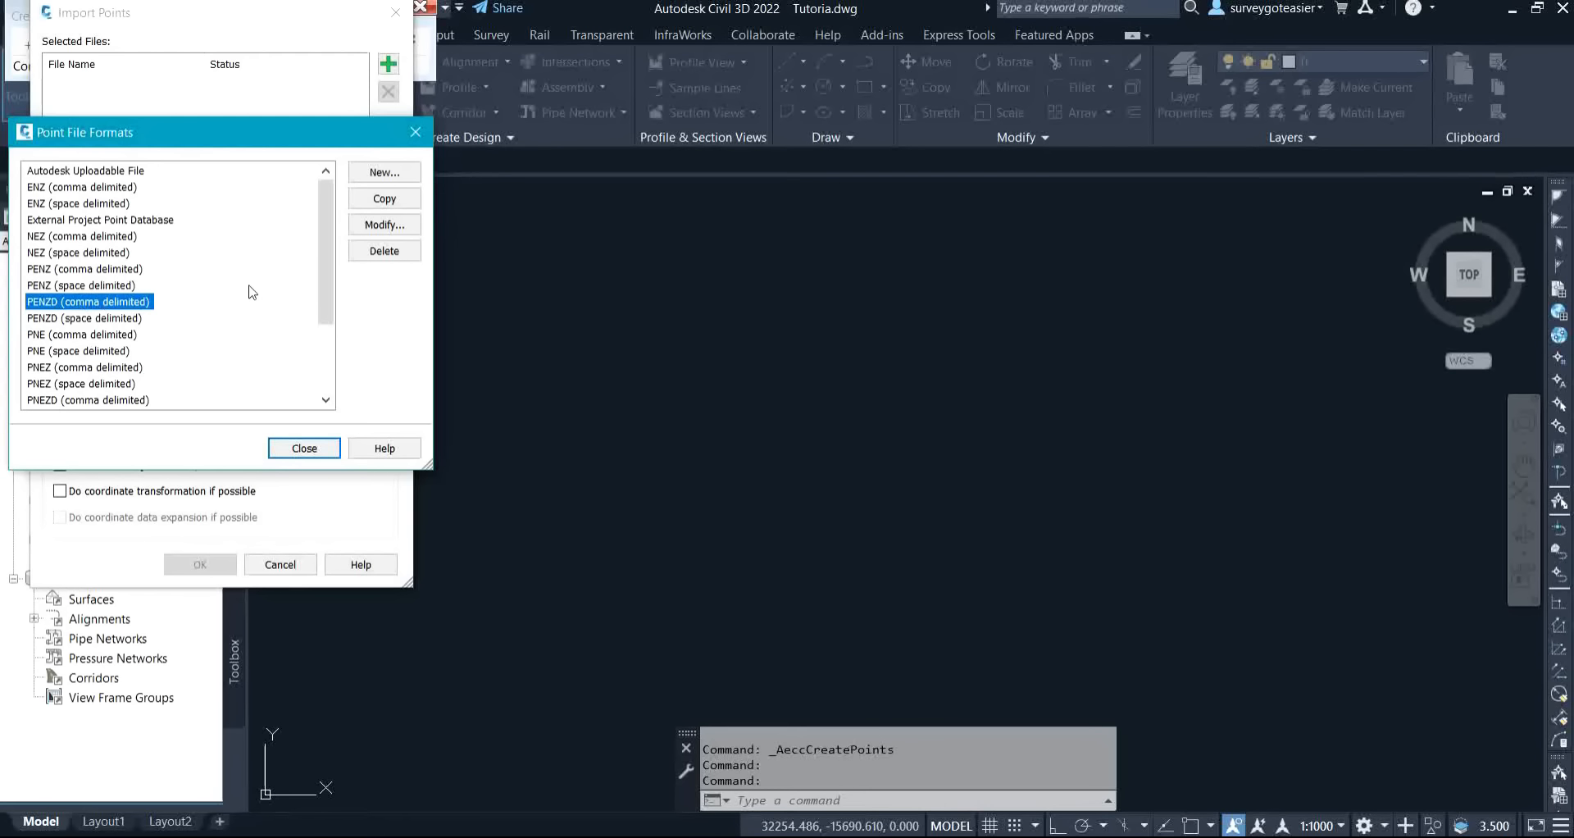
pyautogui.click(397, 228)
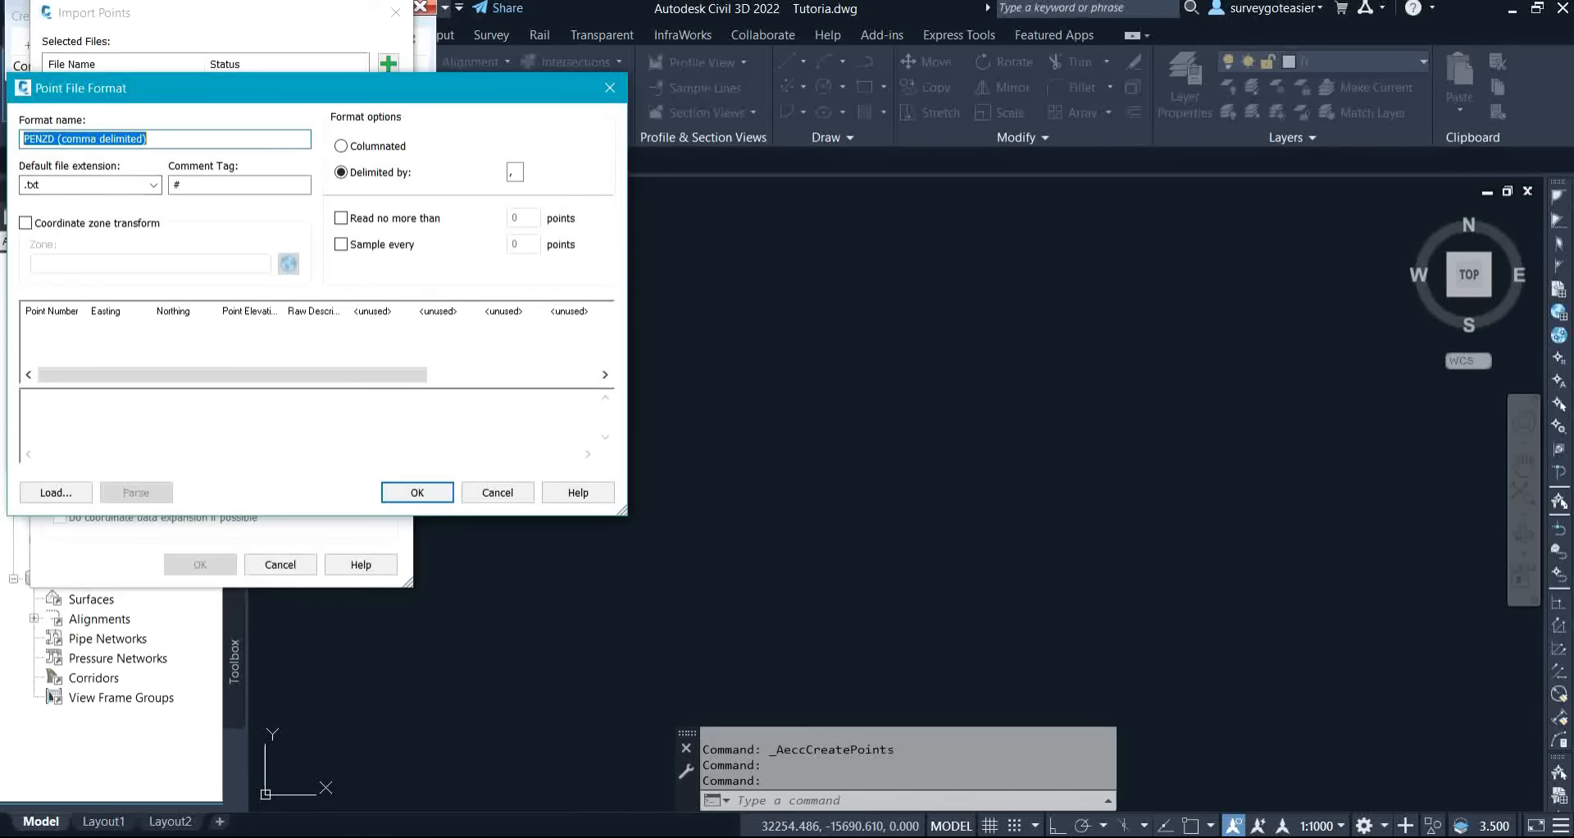
# Set the format's default file extension to .csv and enable the coordinate zone transform.
pyautogui.hotkey('alt', 'Tab')
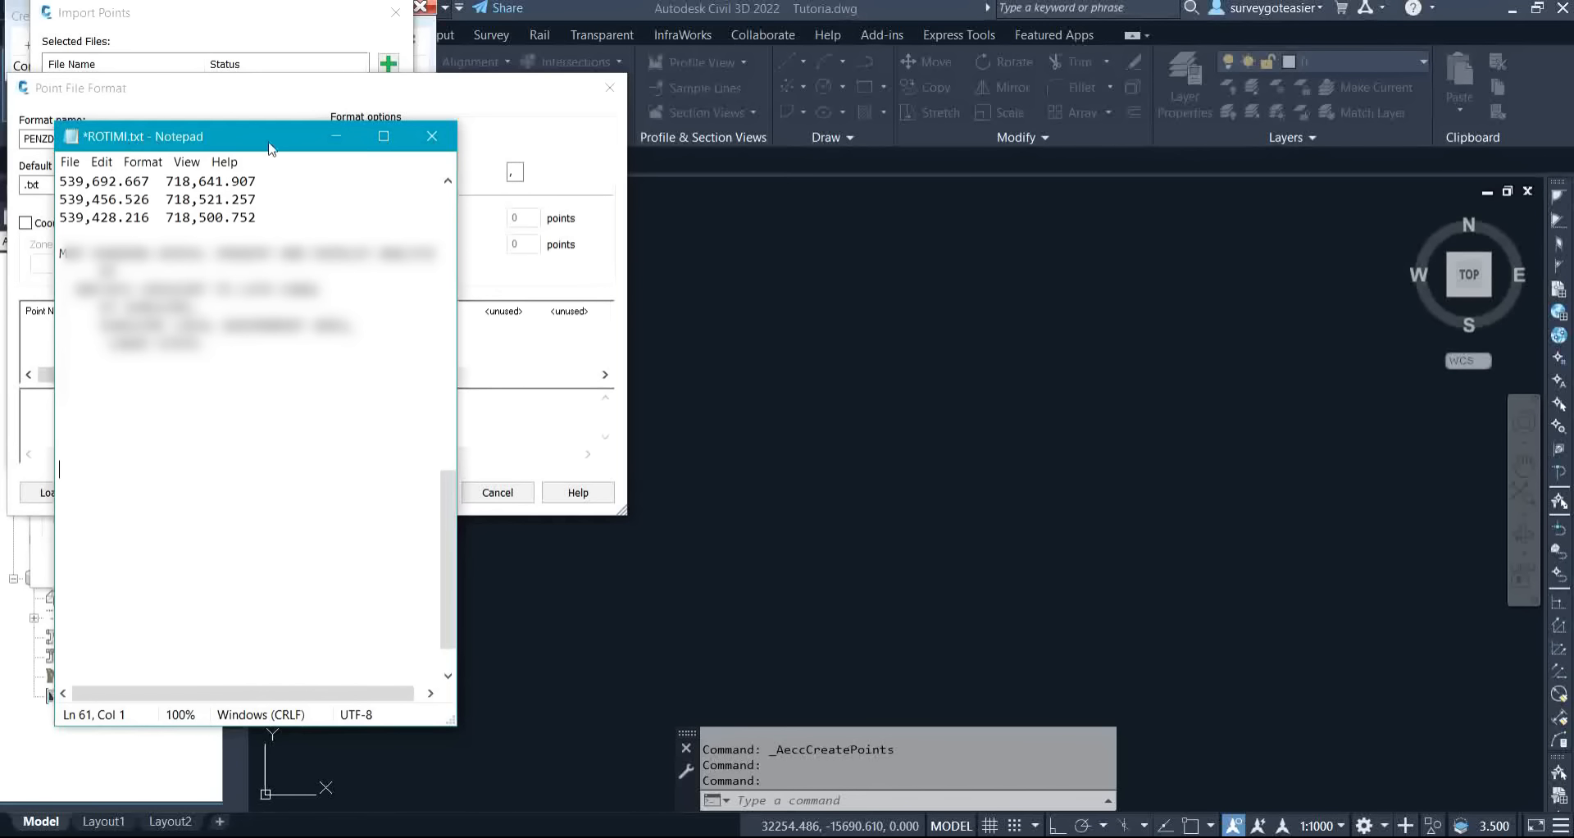
pyautogui.moveTo(276, 131); pyautogui.dragTo(552, 154)
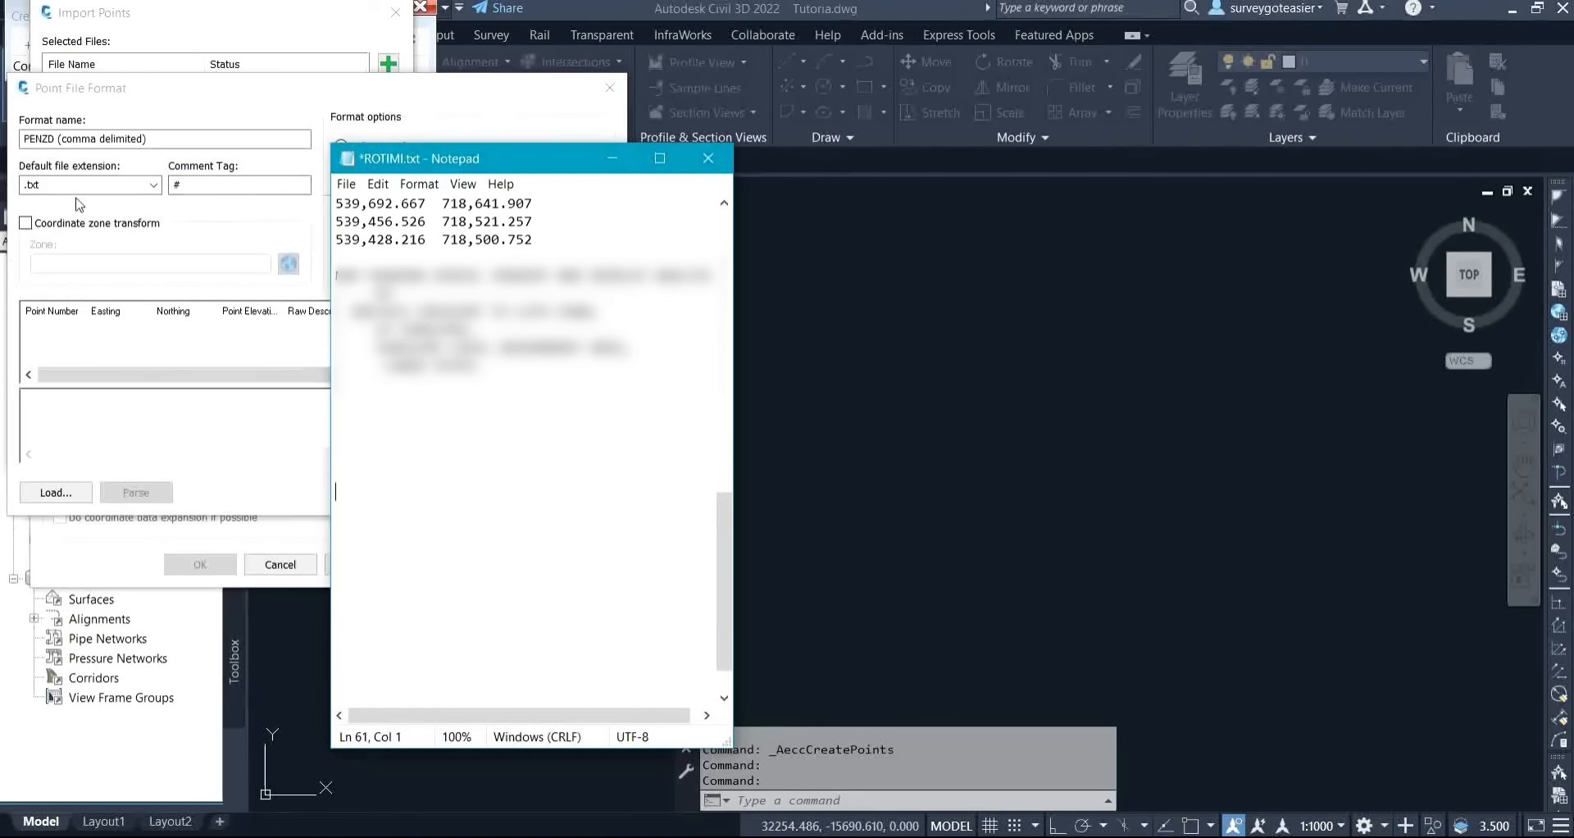
pyautogui.click(154, 186)
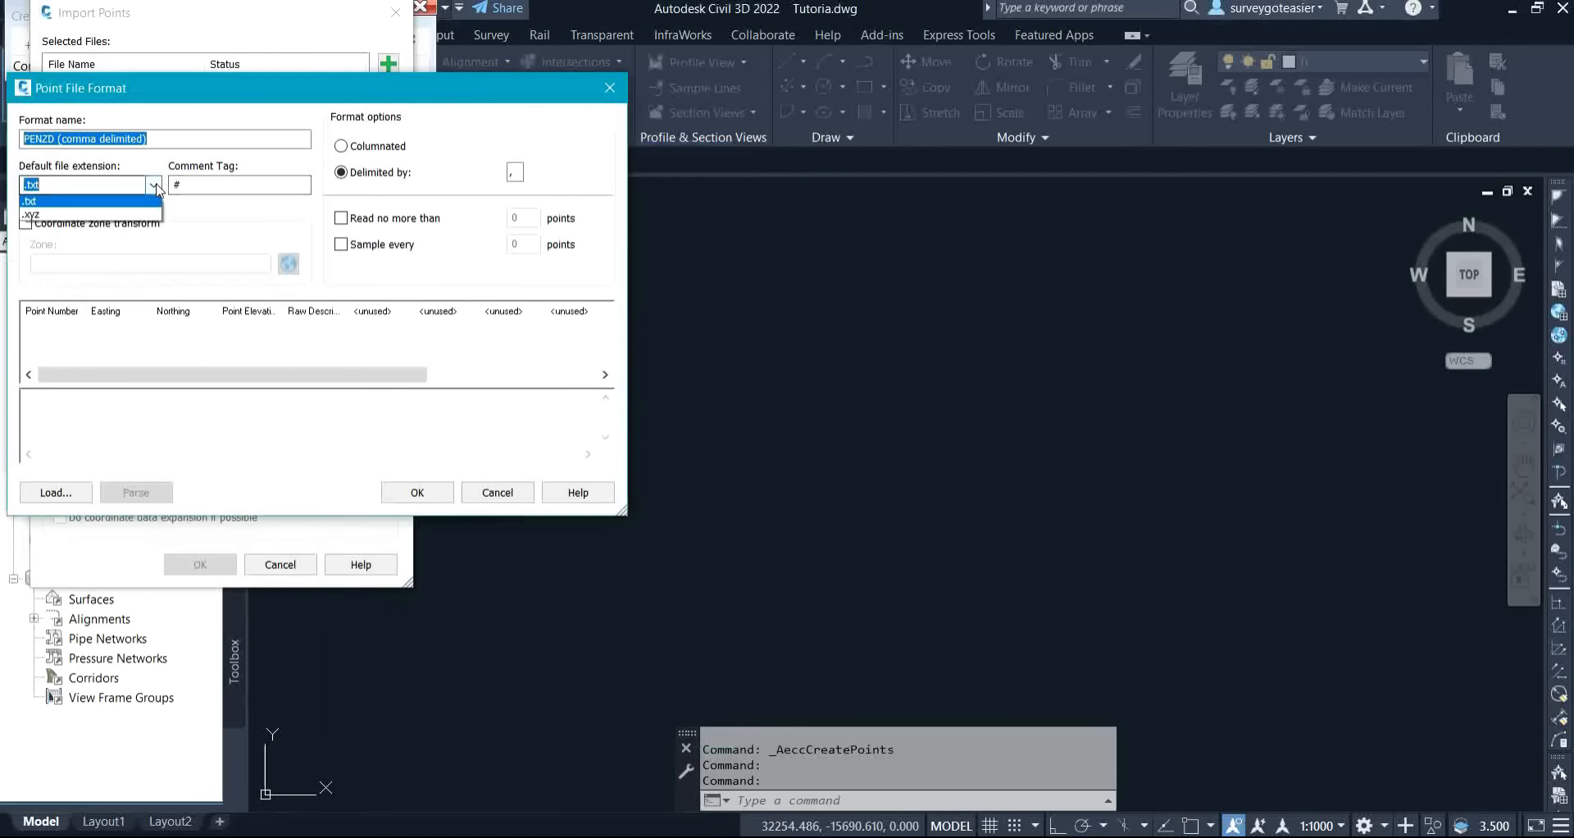
pyautogui.click(155, 187)
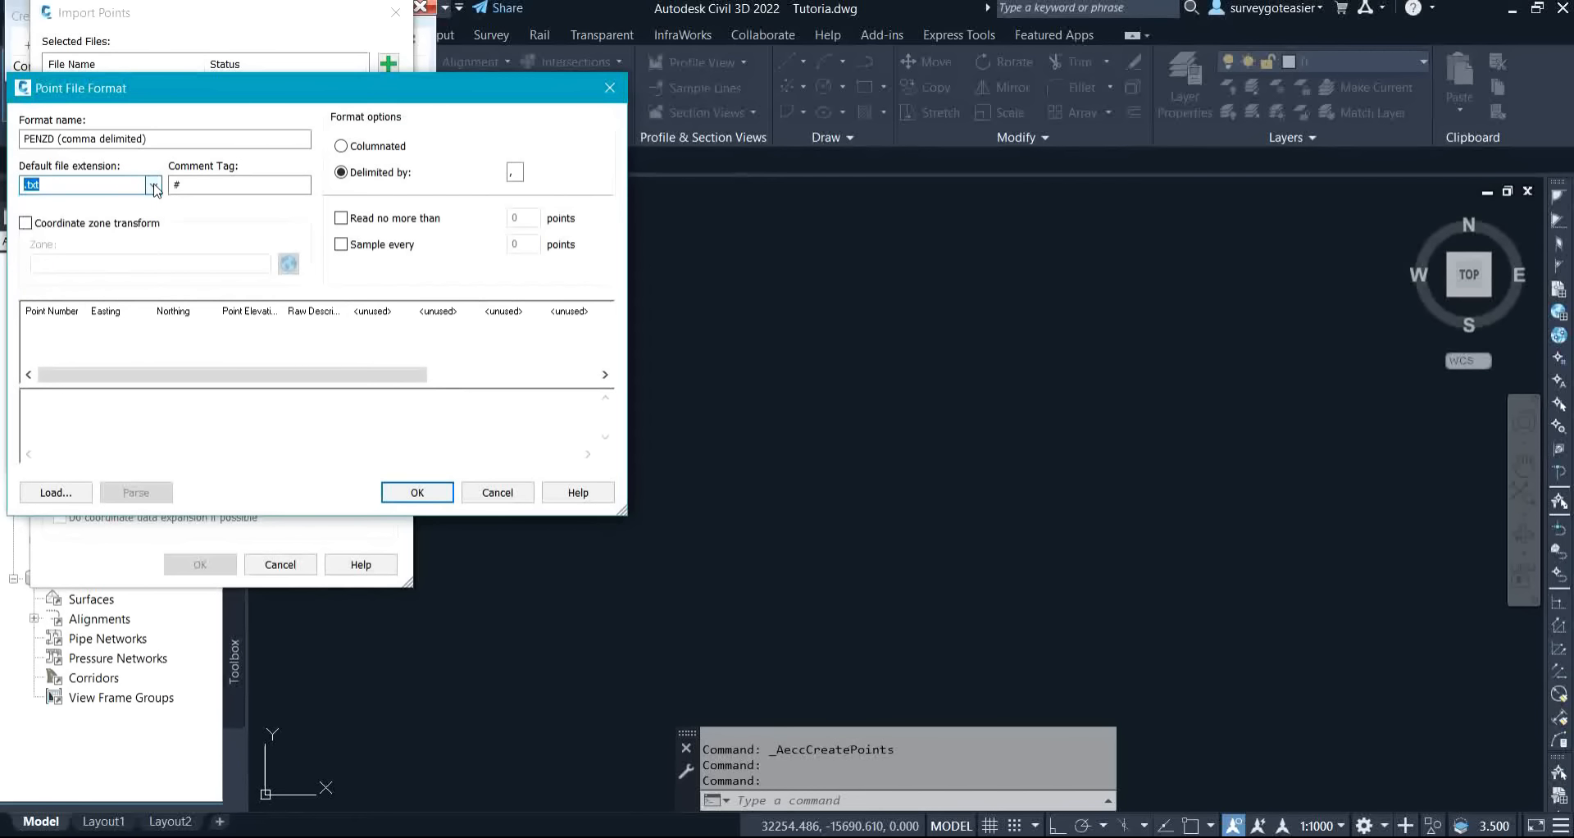
pyautogui.click(154, 187)
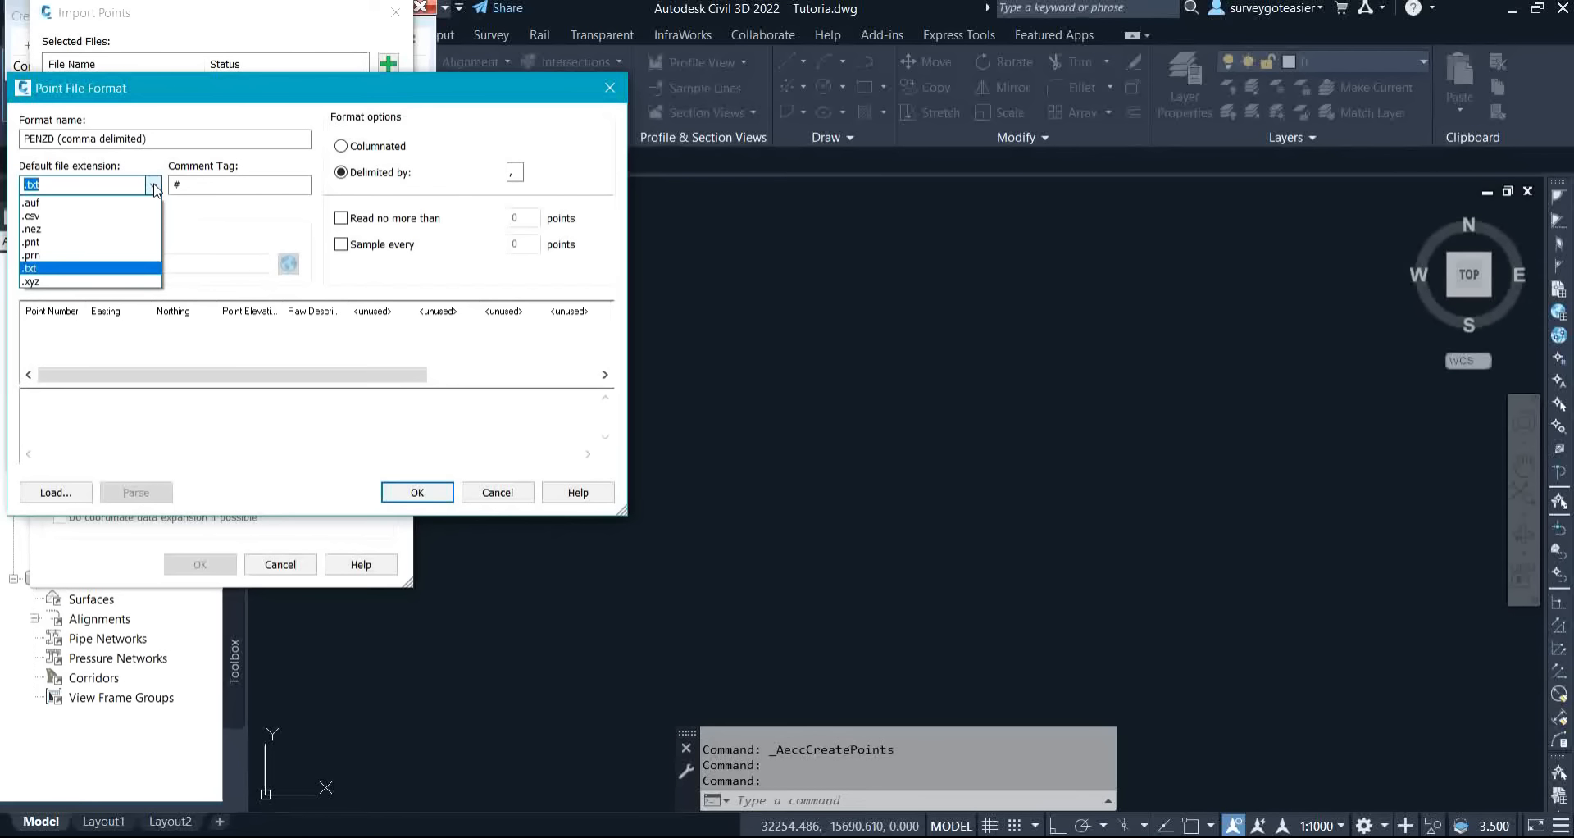
pyautogui.click(42, 216)
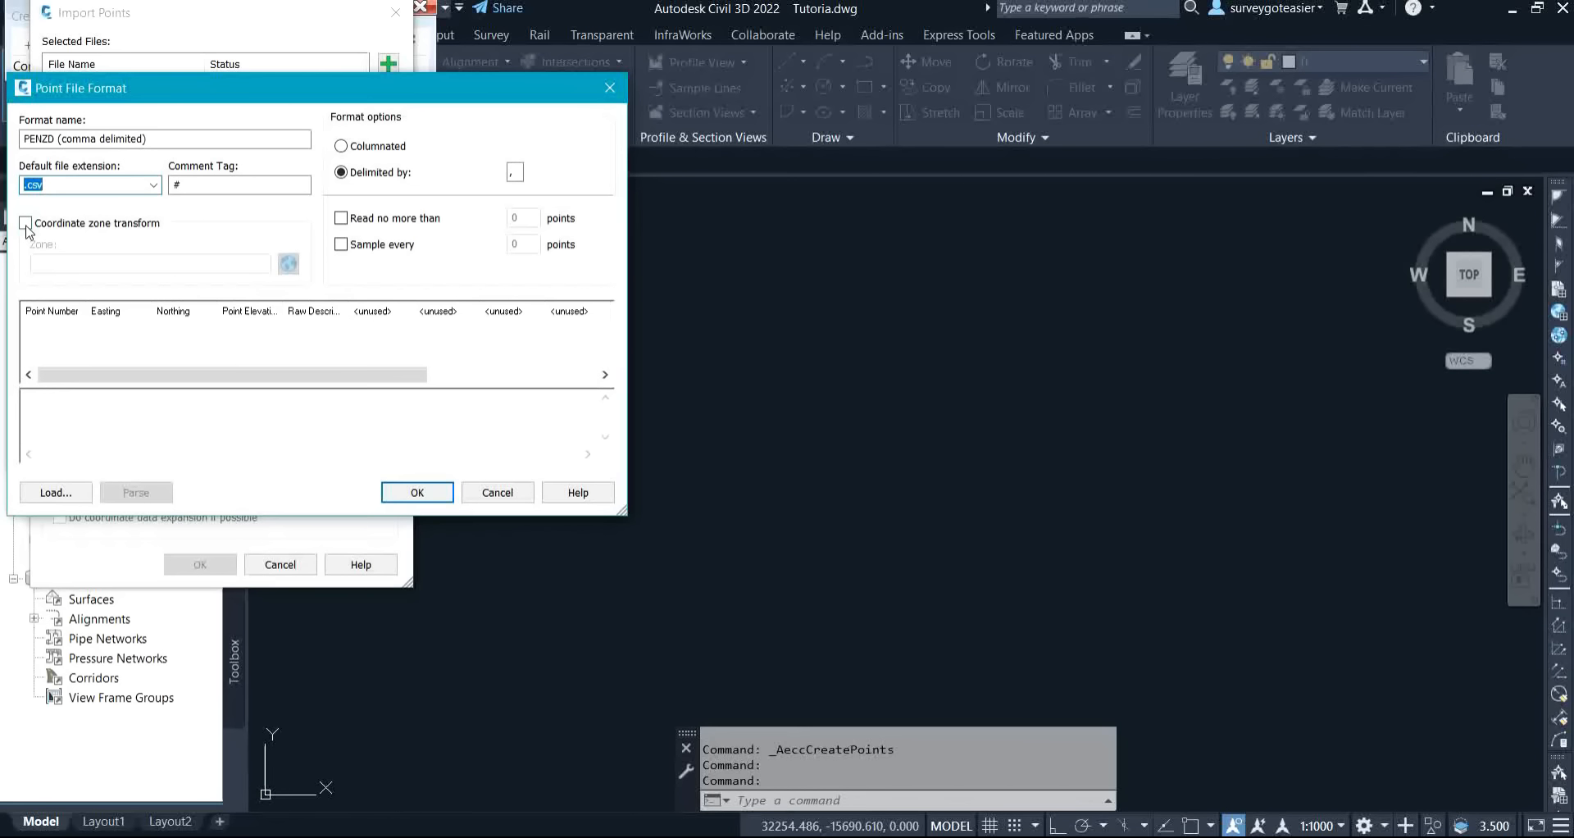
pyautogui.click(25, 223)
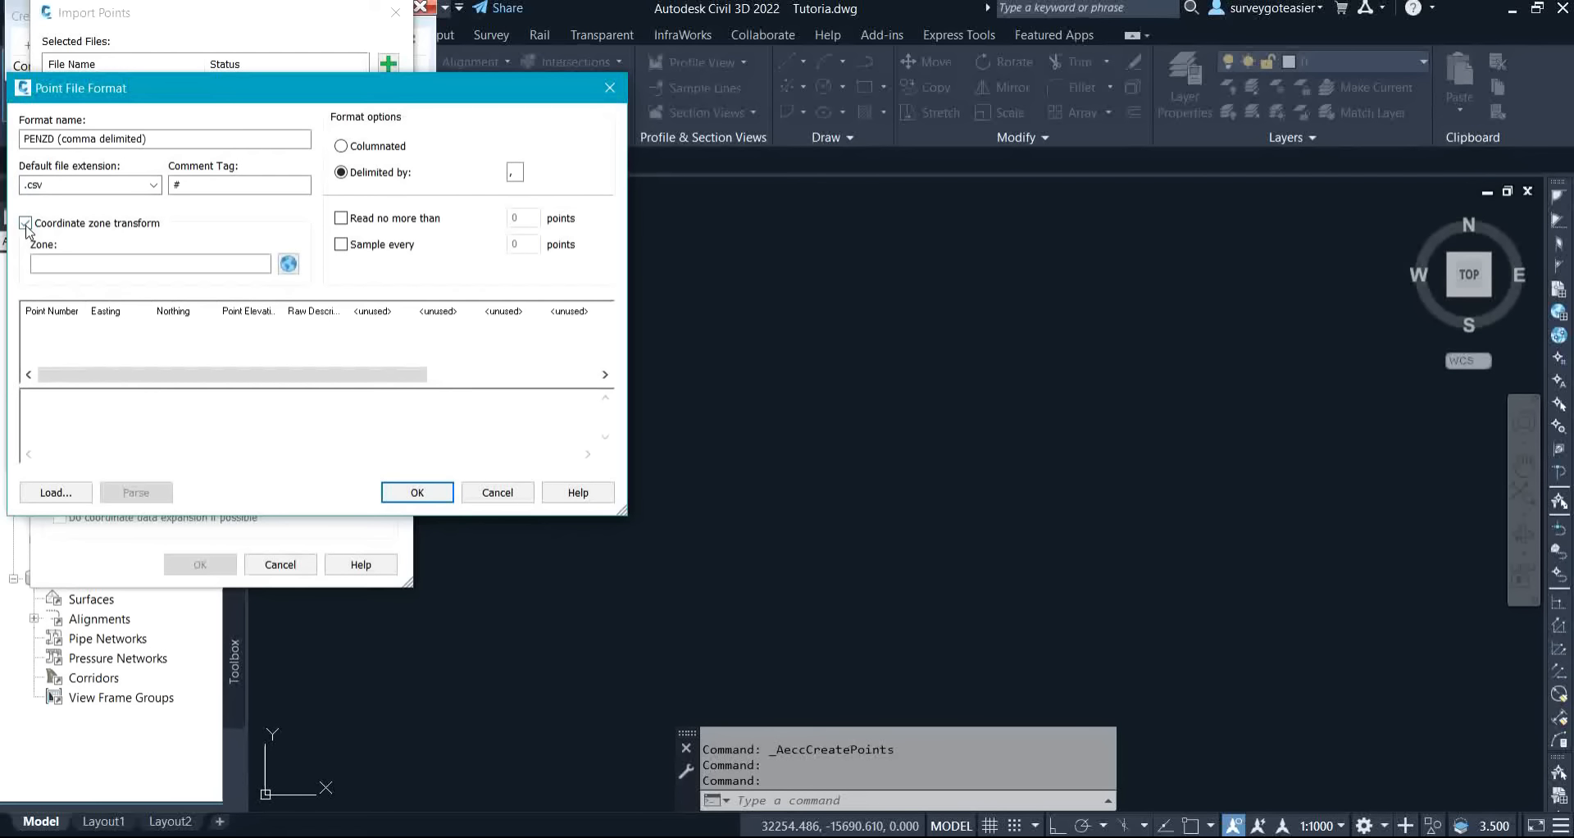
# Try to load newhh.csv as the format's source file, filtering the file list by text files and by *.csv.
pyautogui.click(78, 492)
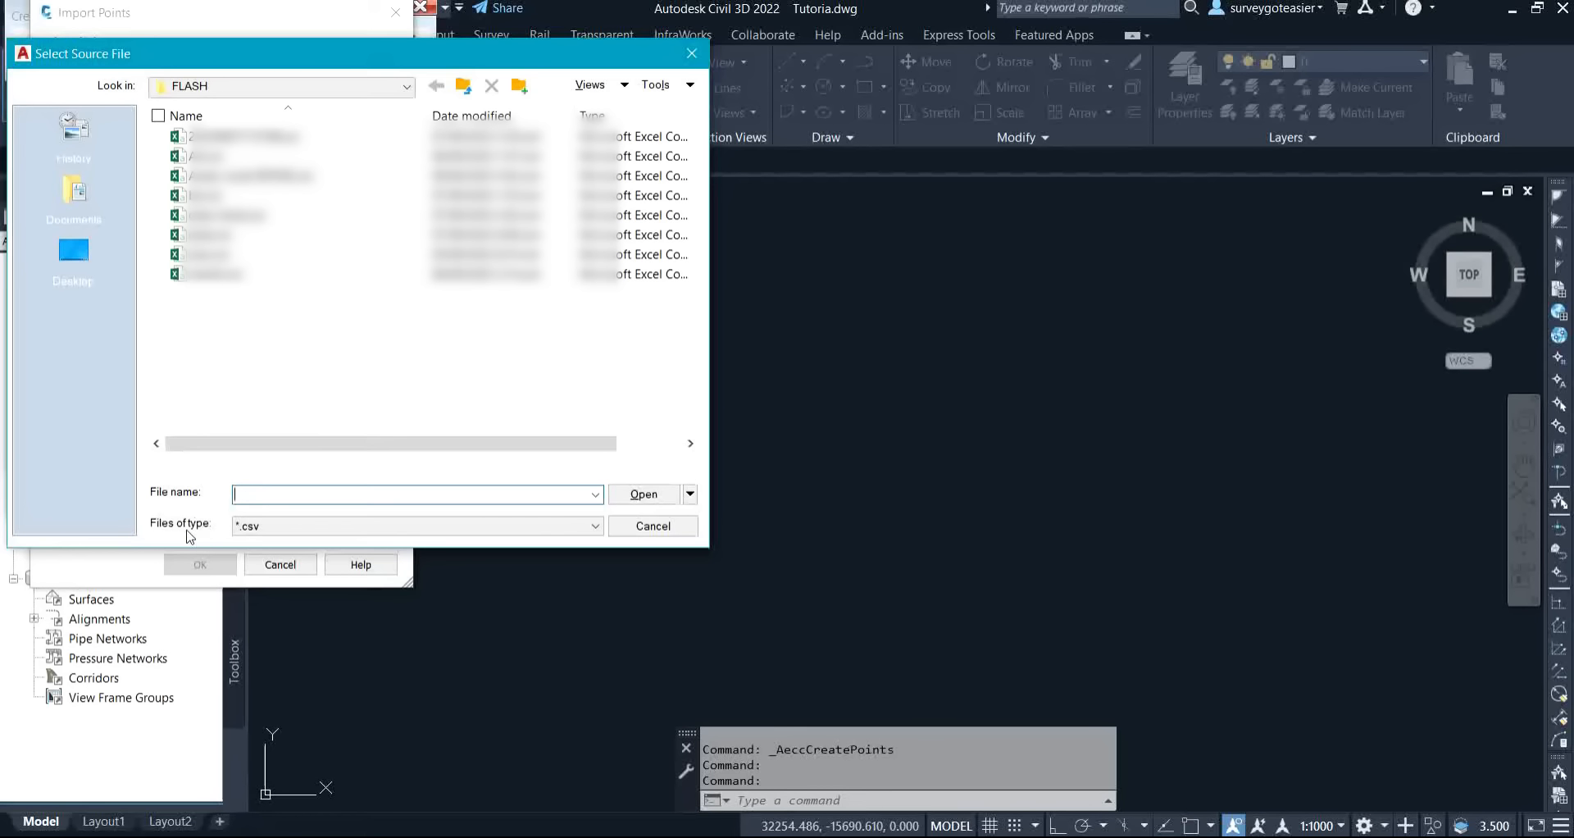
pyautogui.click(247, 527)
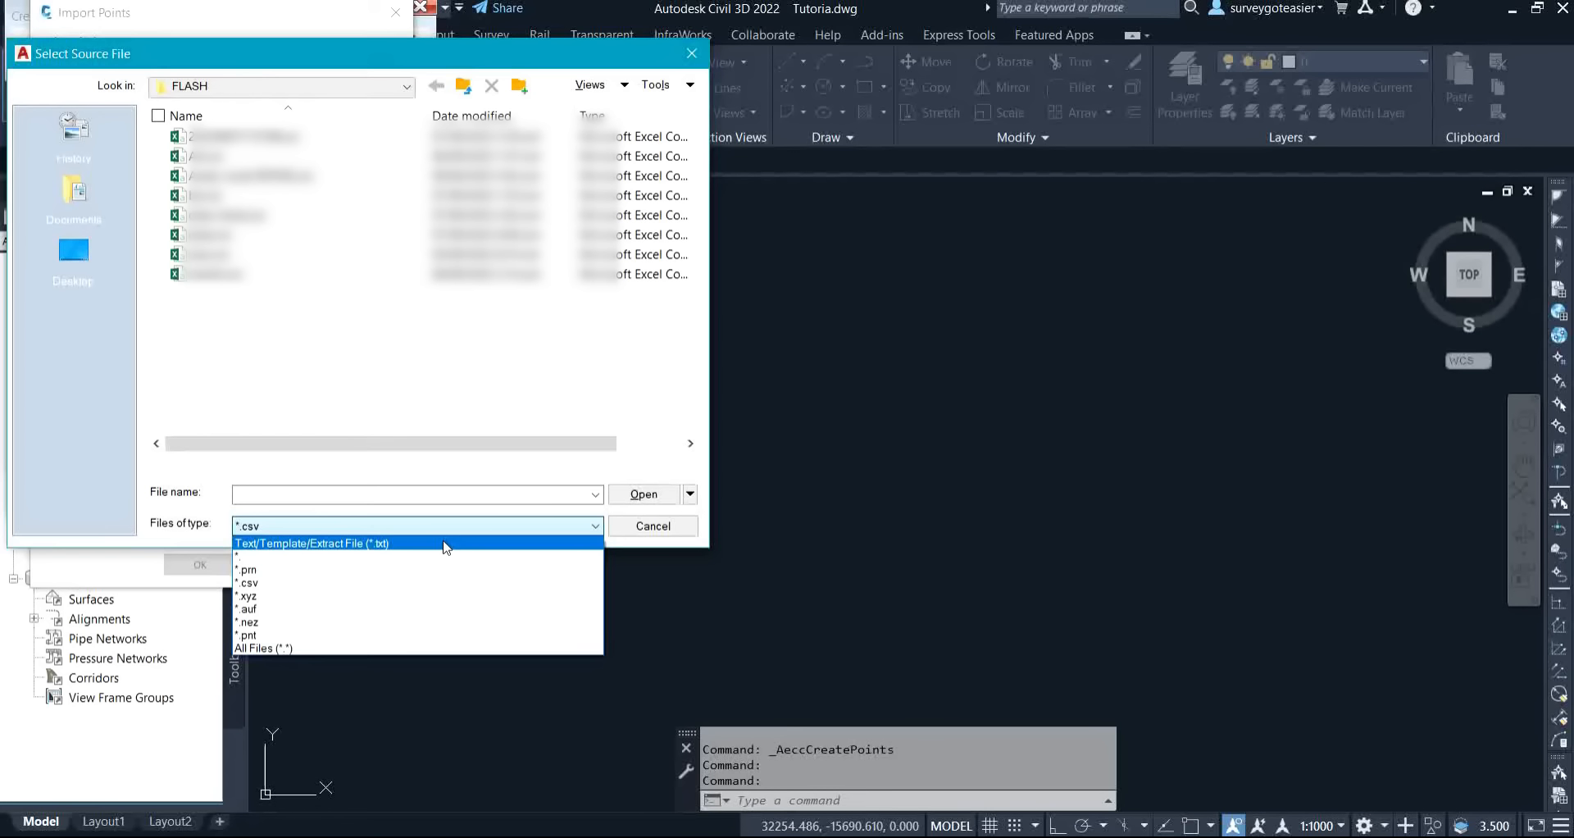
pyautogui.click(370, 533)
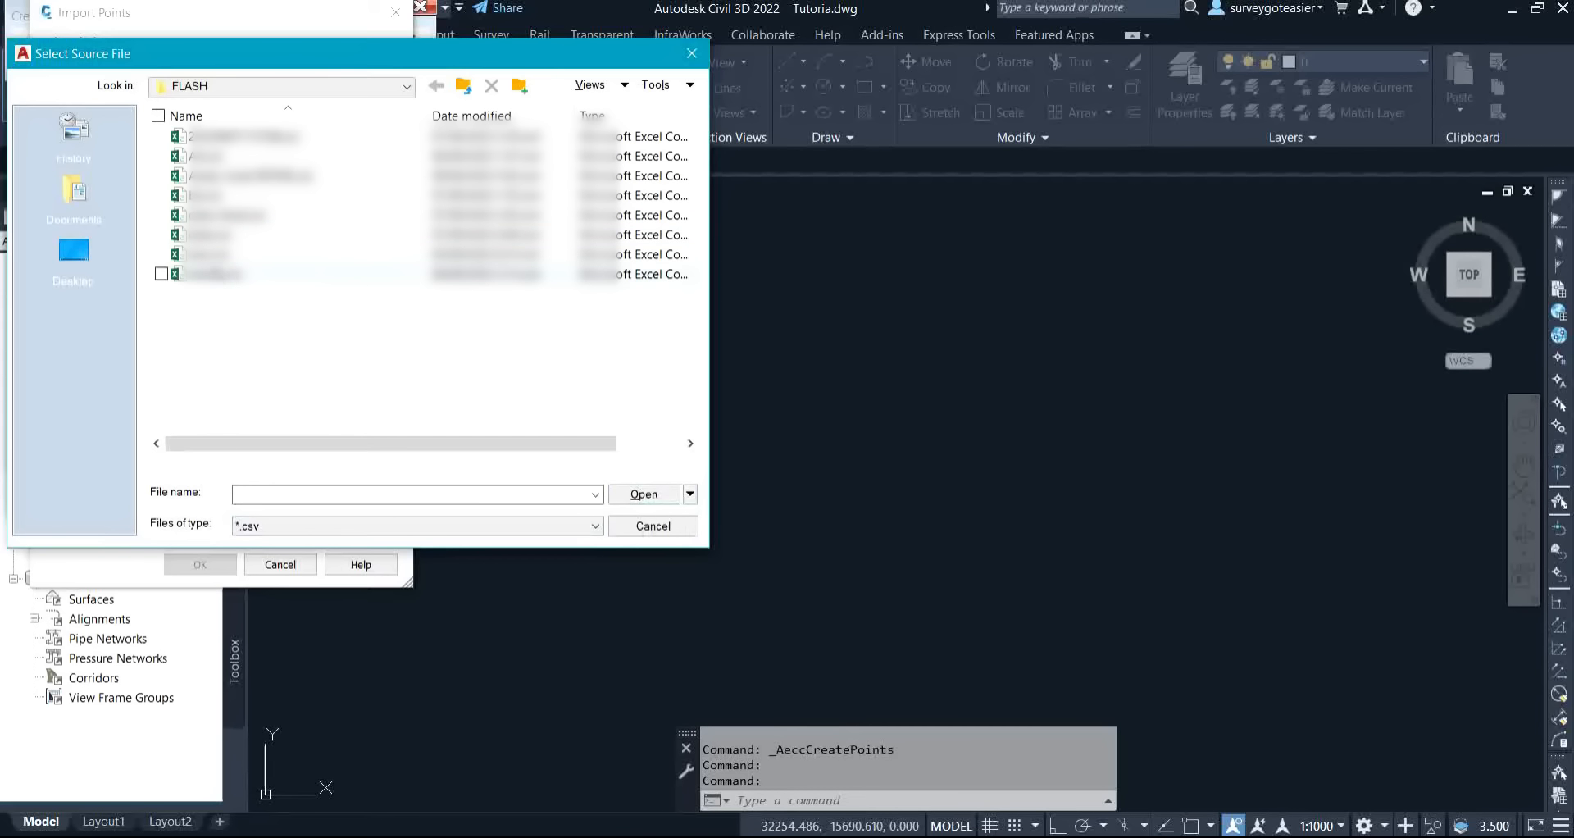
pyautogui.click(267, 529)
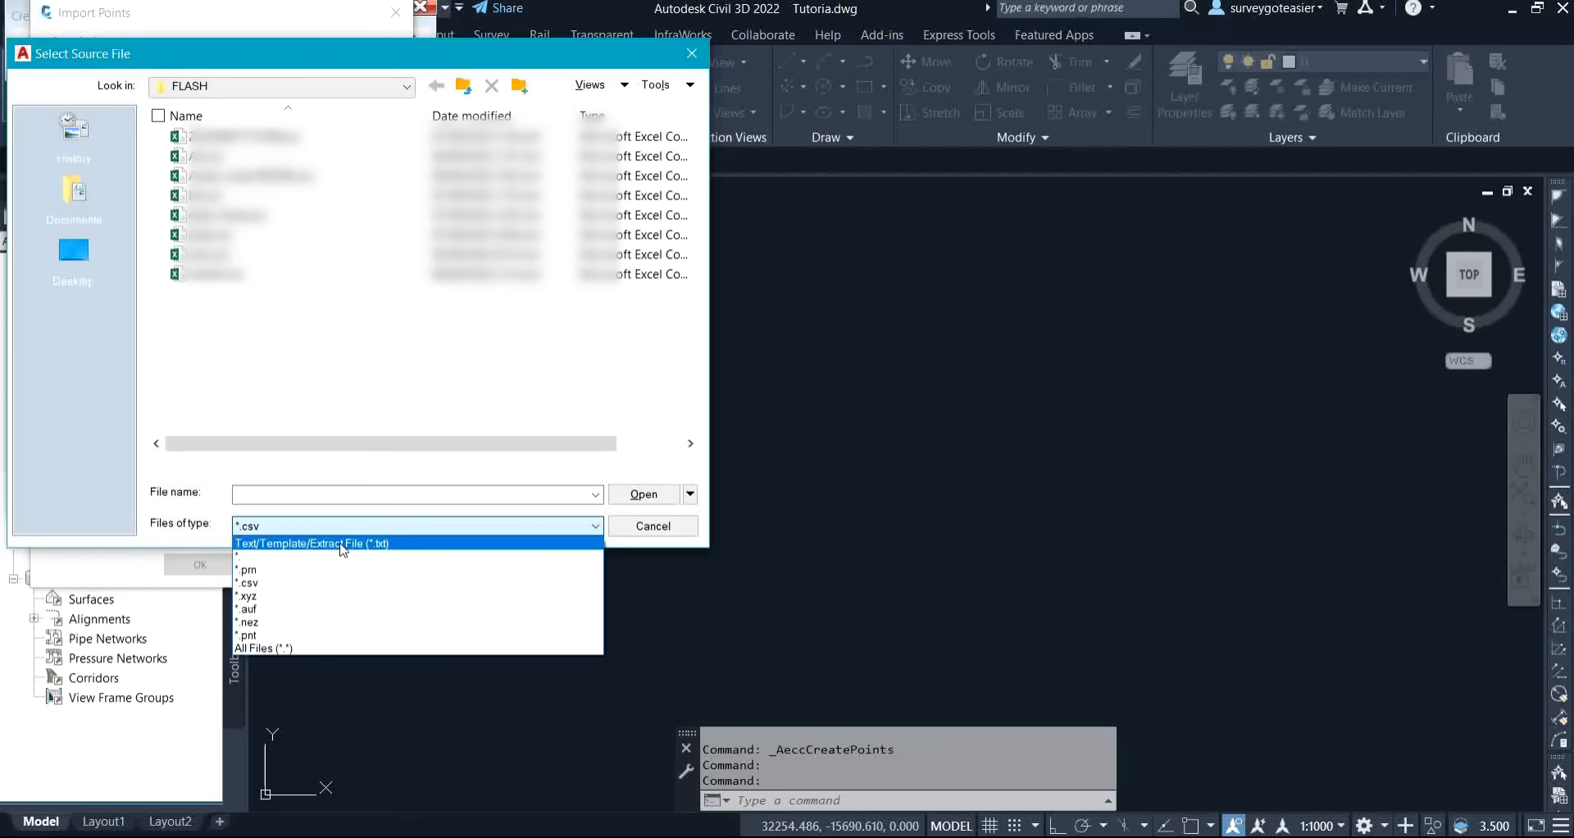
pyautogui.click(341, 546)
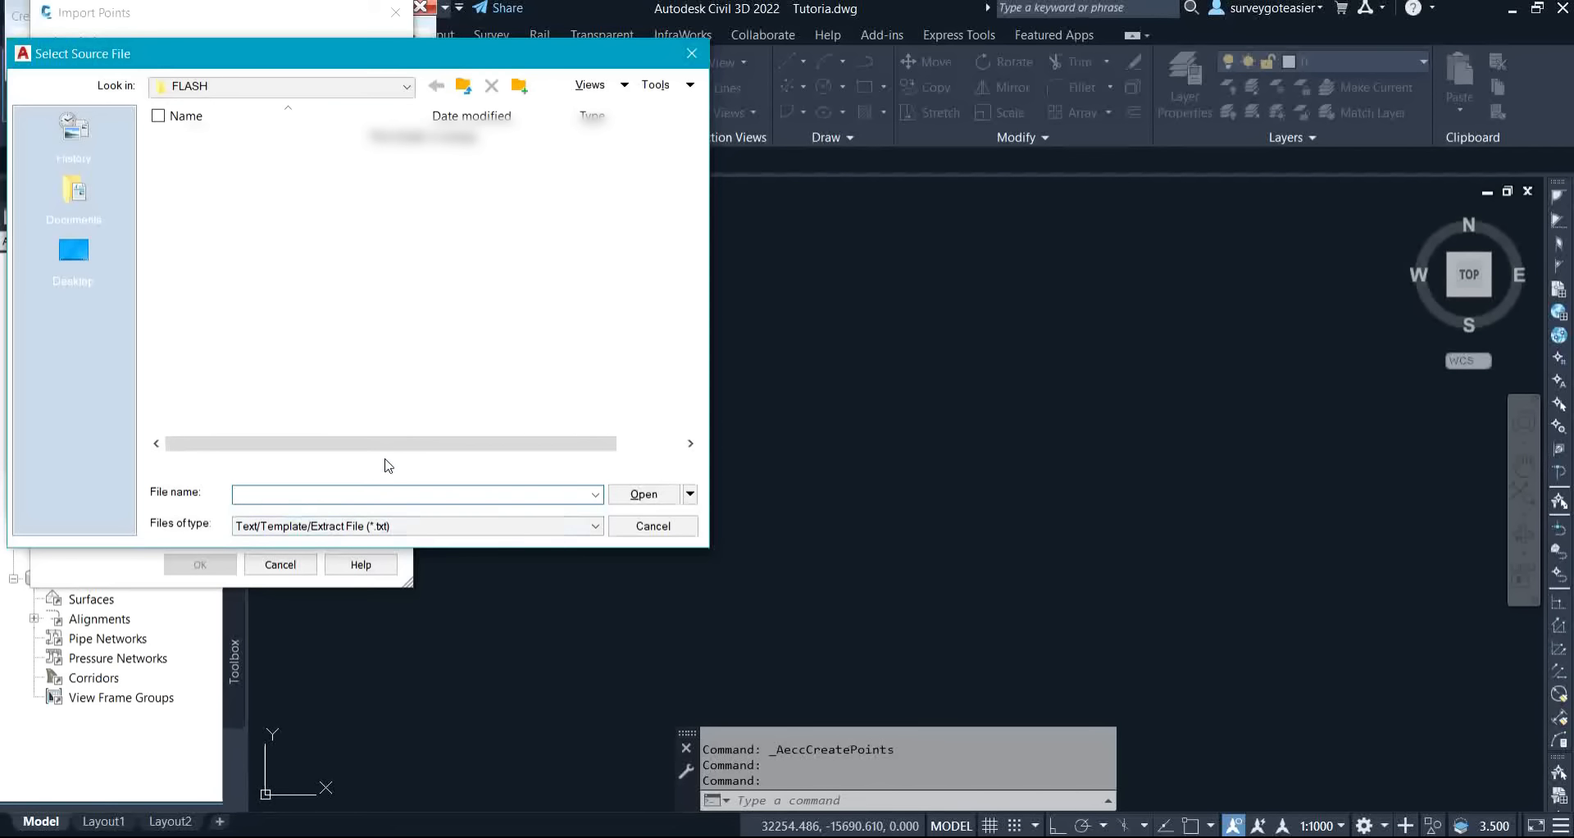
pyautogui.click(349, 523)
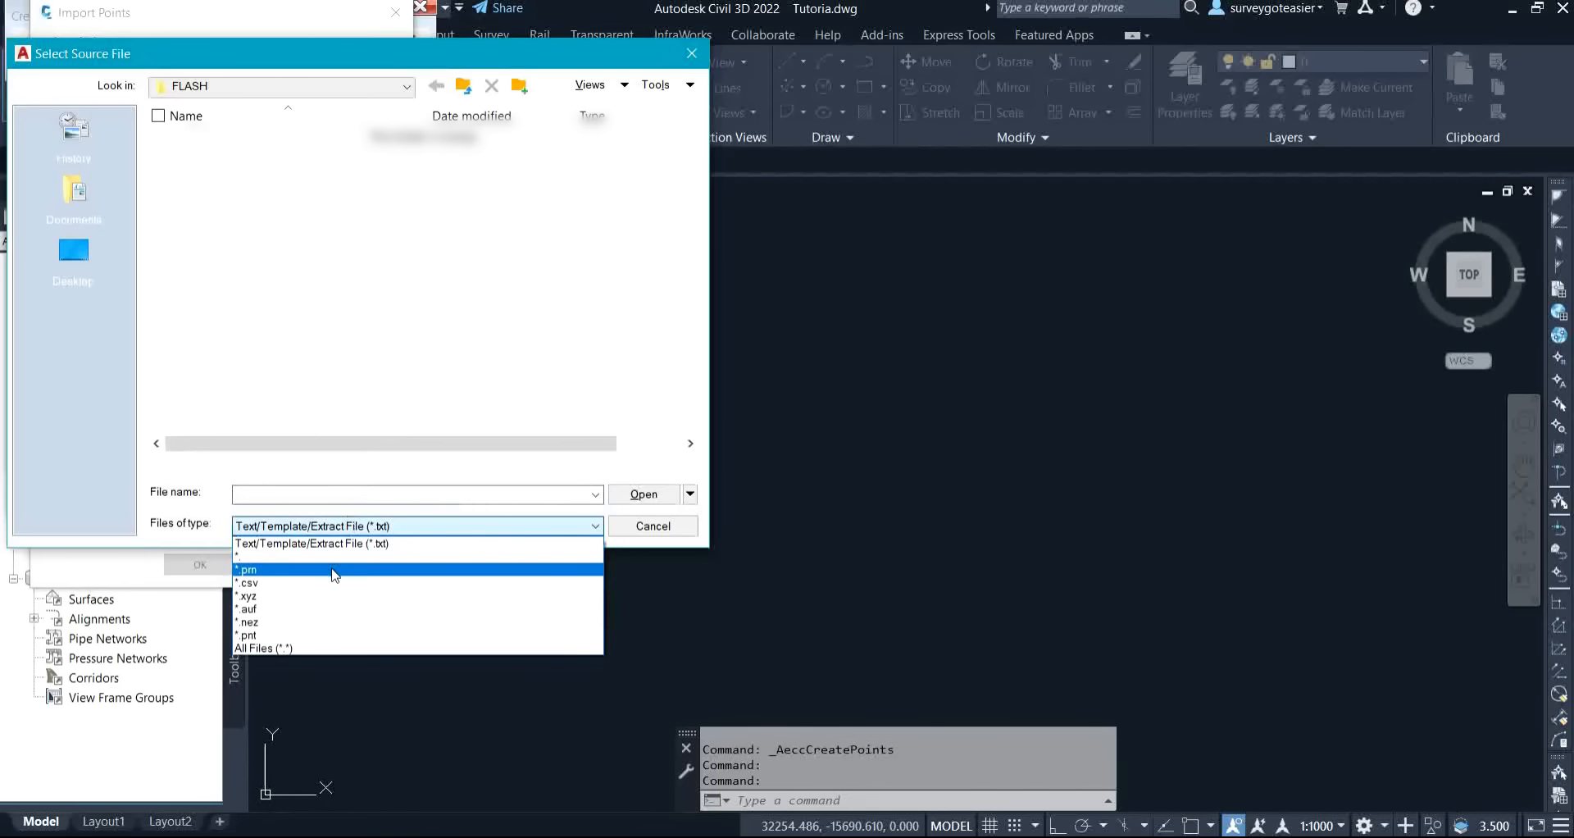
pyautogui.click(330, 584)
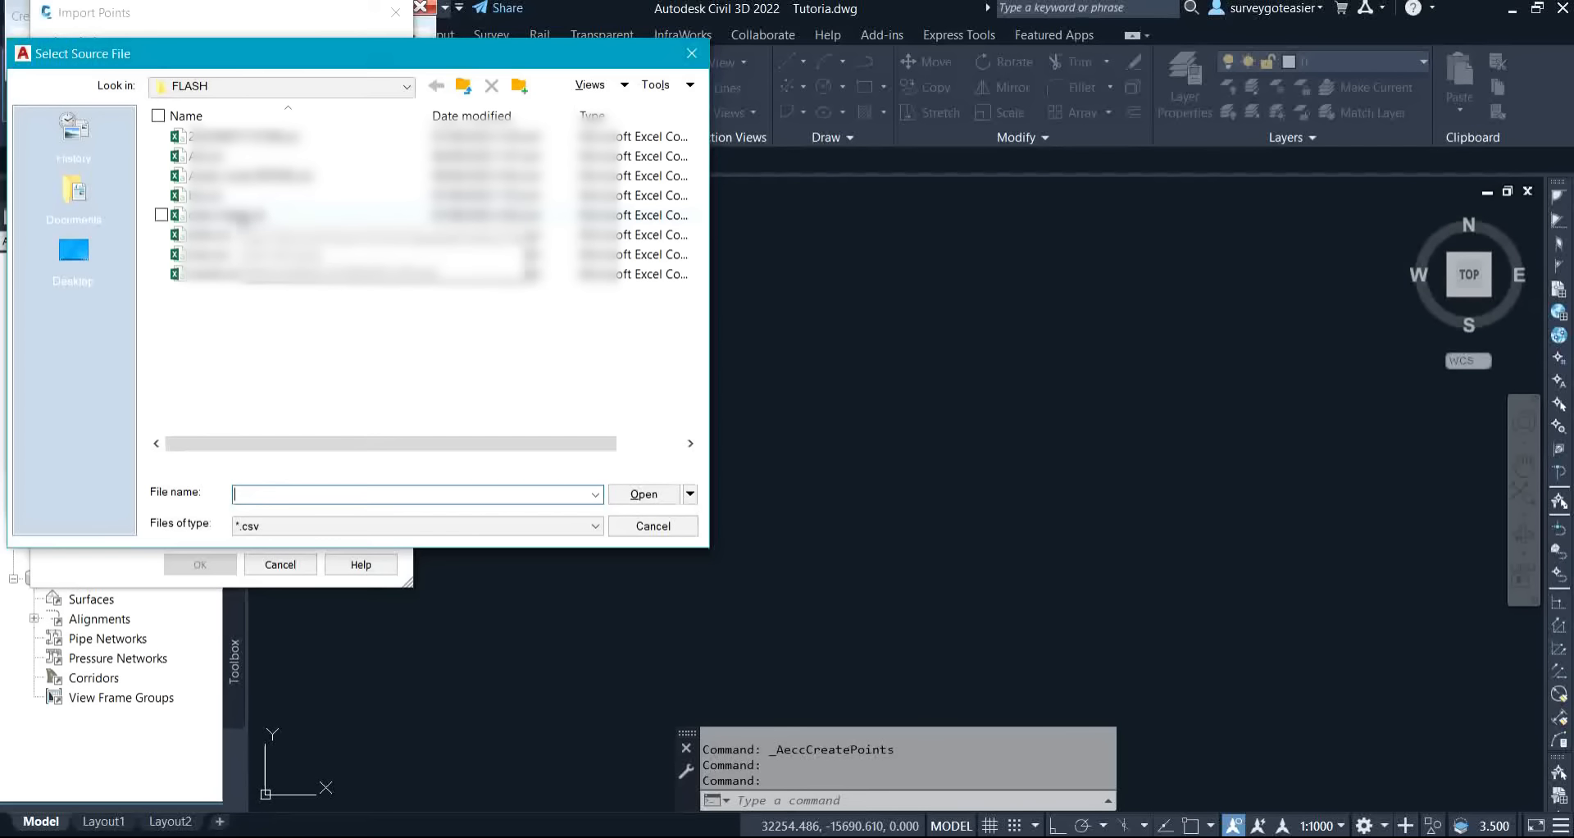
pyautogui.click(238, 279)
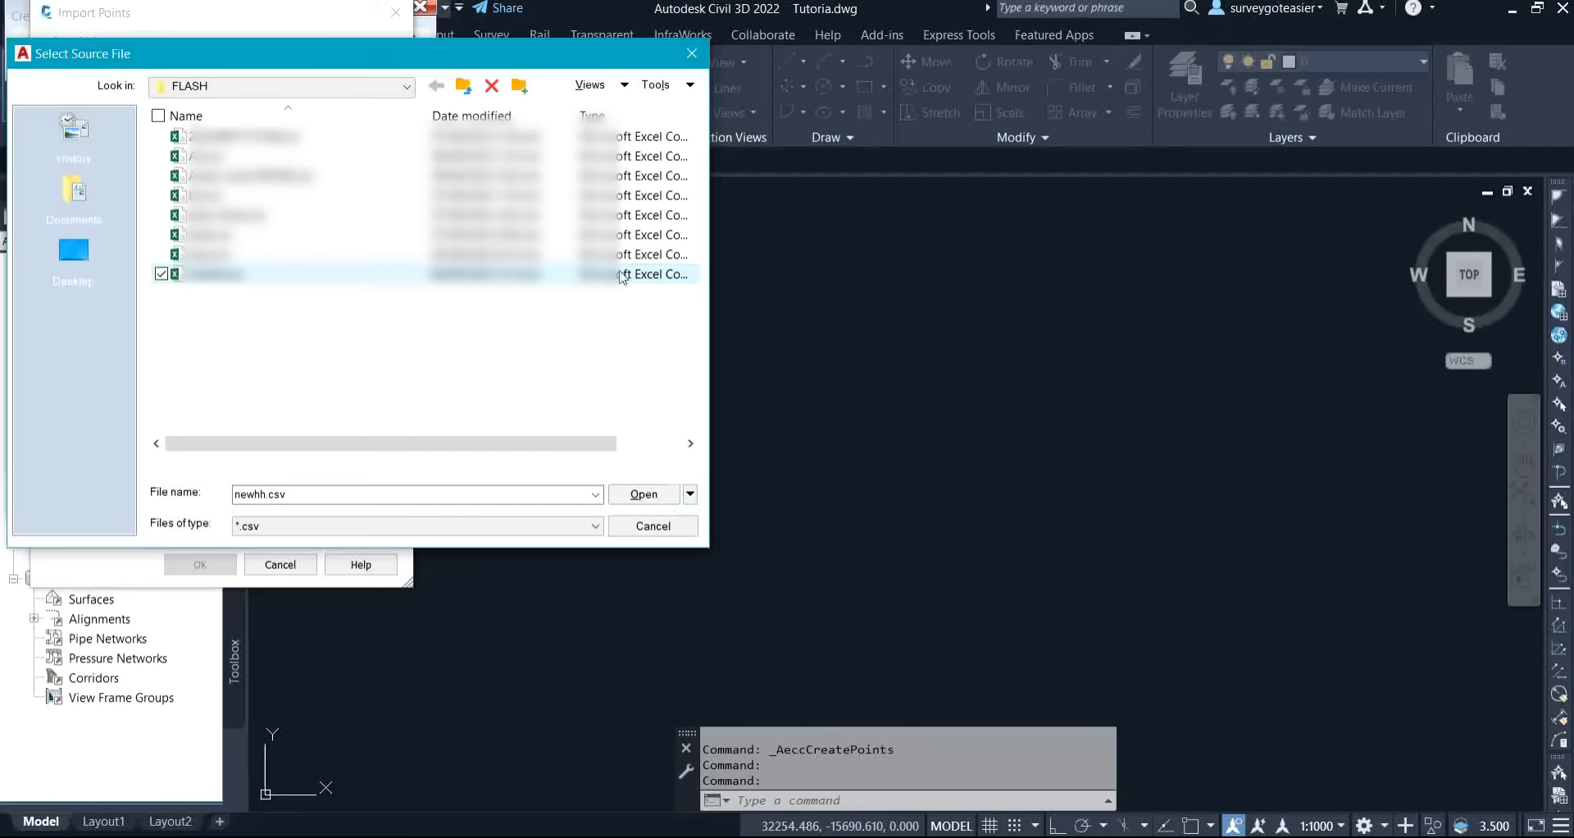
pyautogui.click(691, 54)
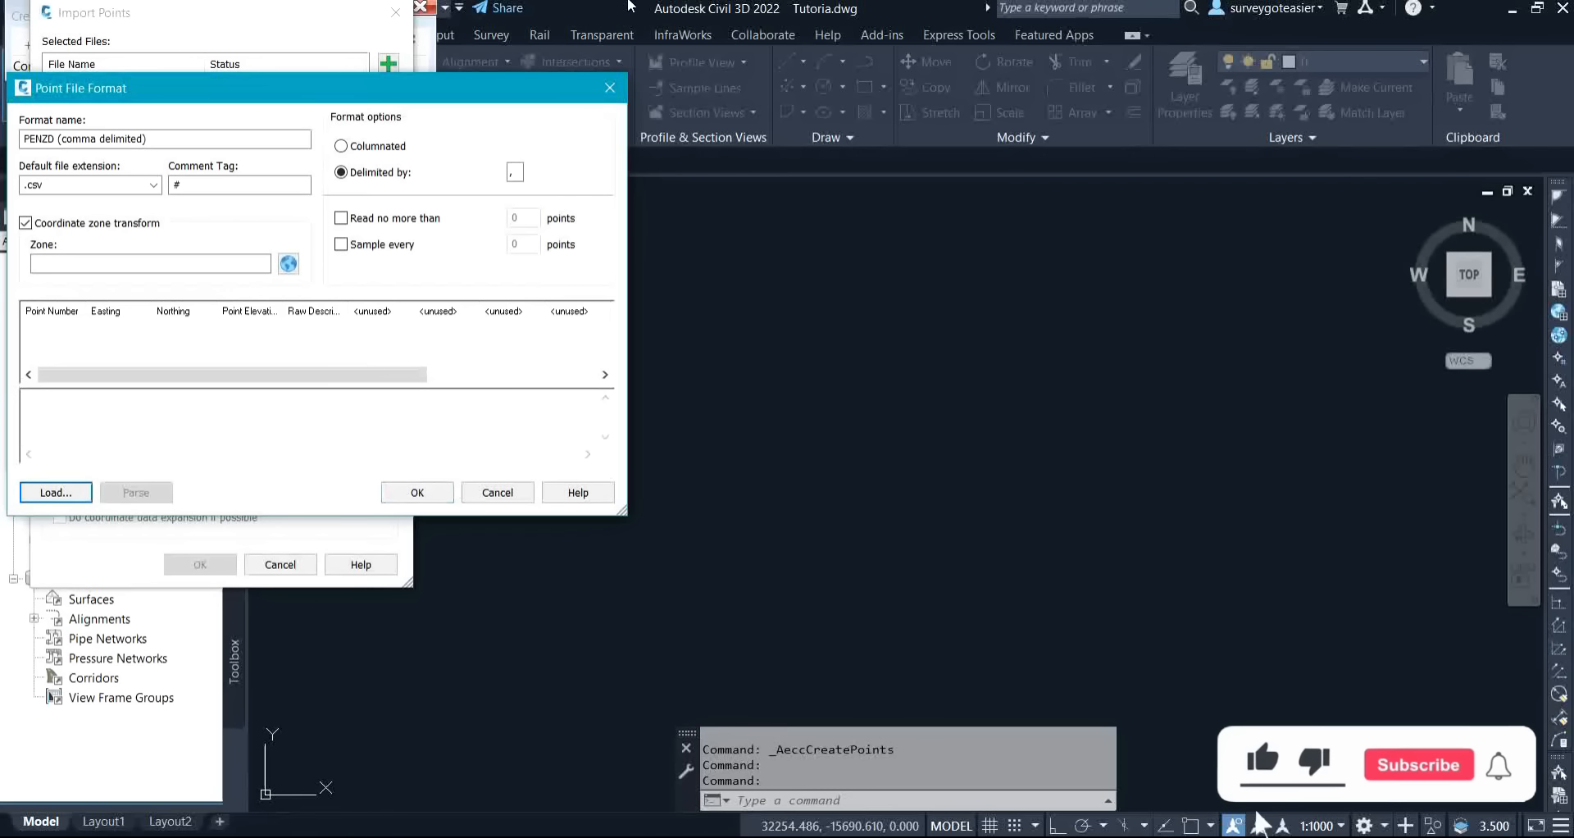
# Discard the changes to the PENZD (comma delimited) format and return to the point import settings.
pyautogui.click(605, 92)
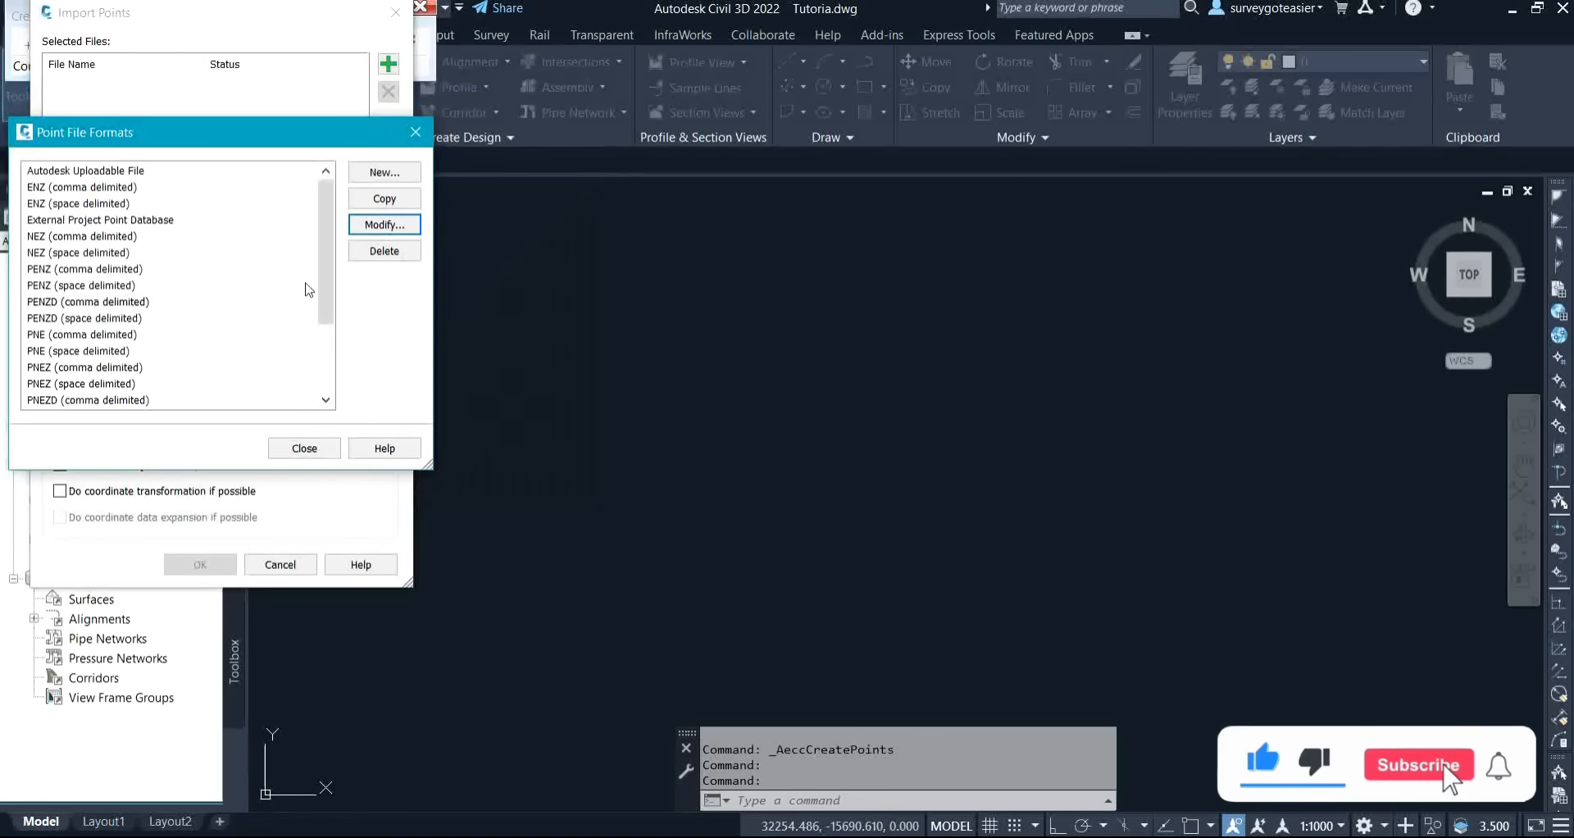
pyautogui.click(420, 132)
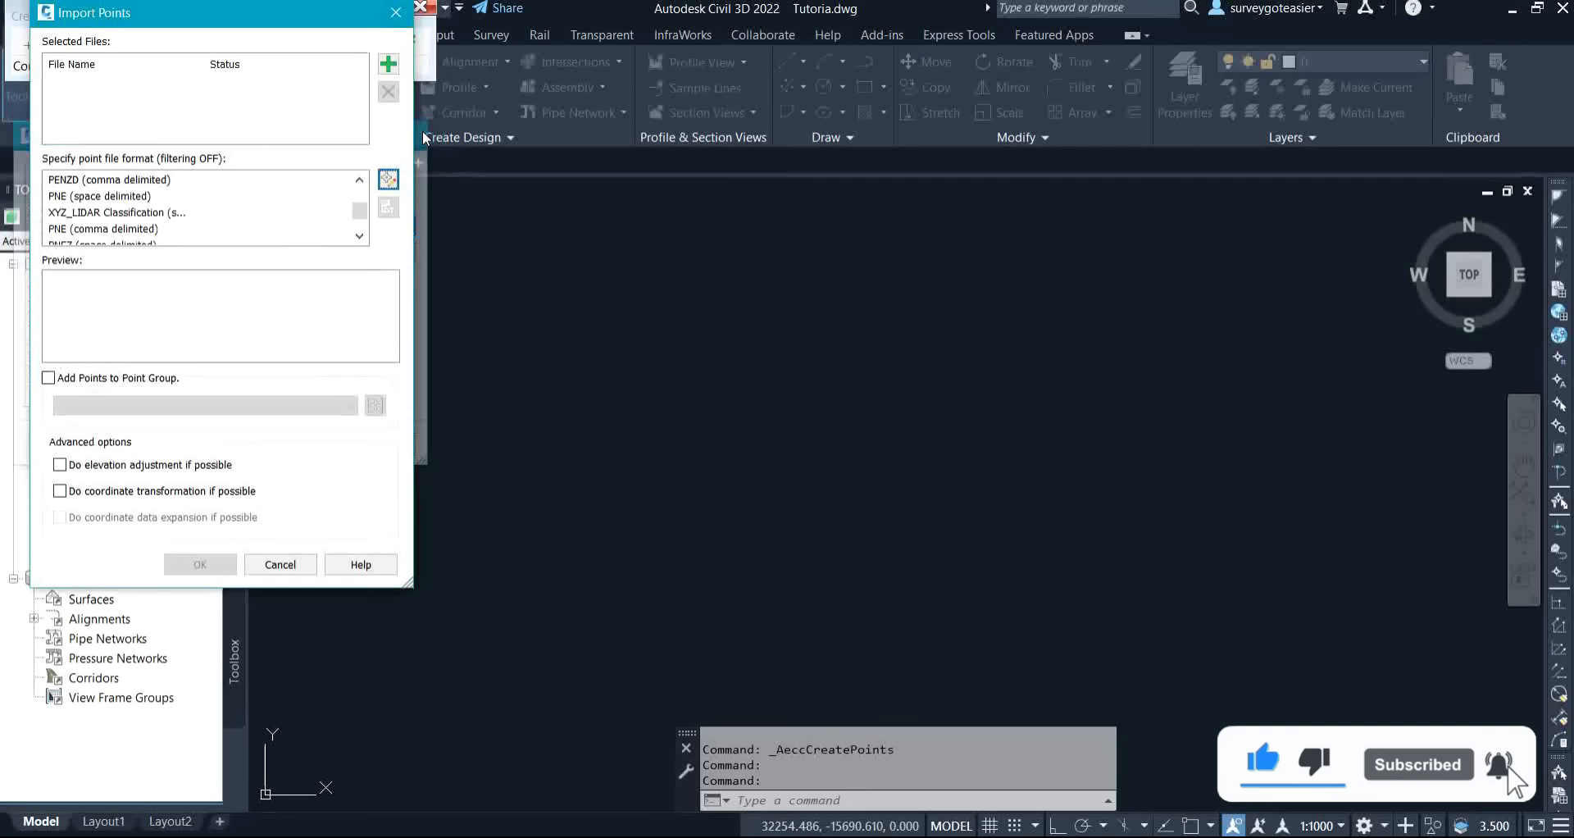
pyautogui.click(388, 65)
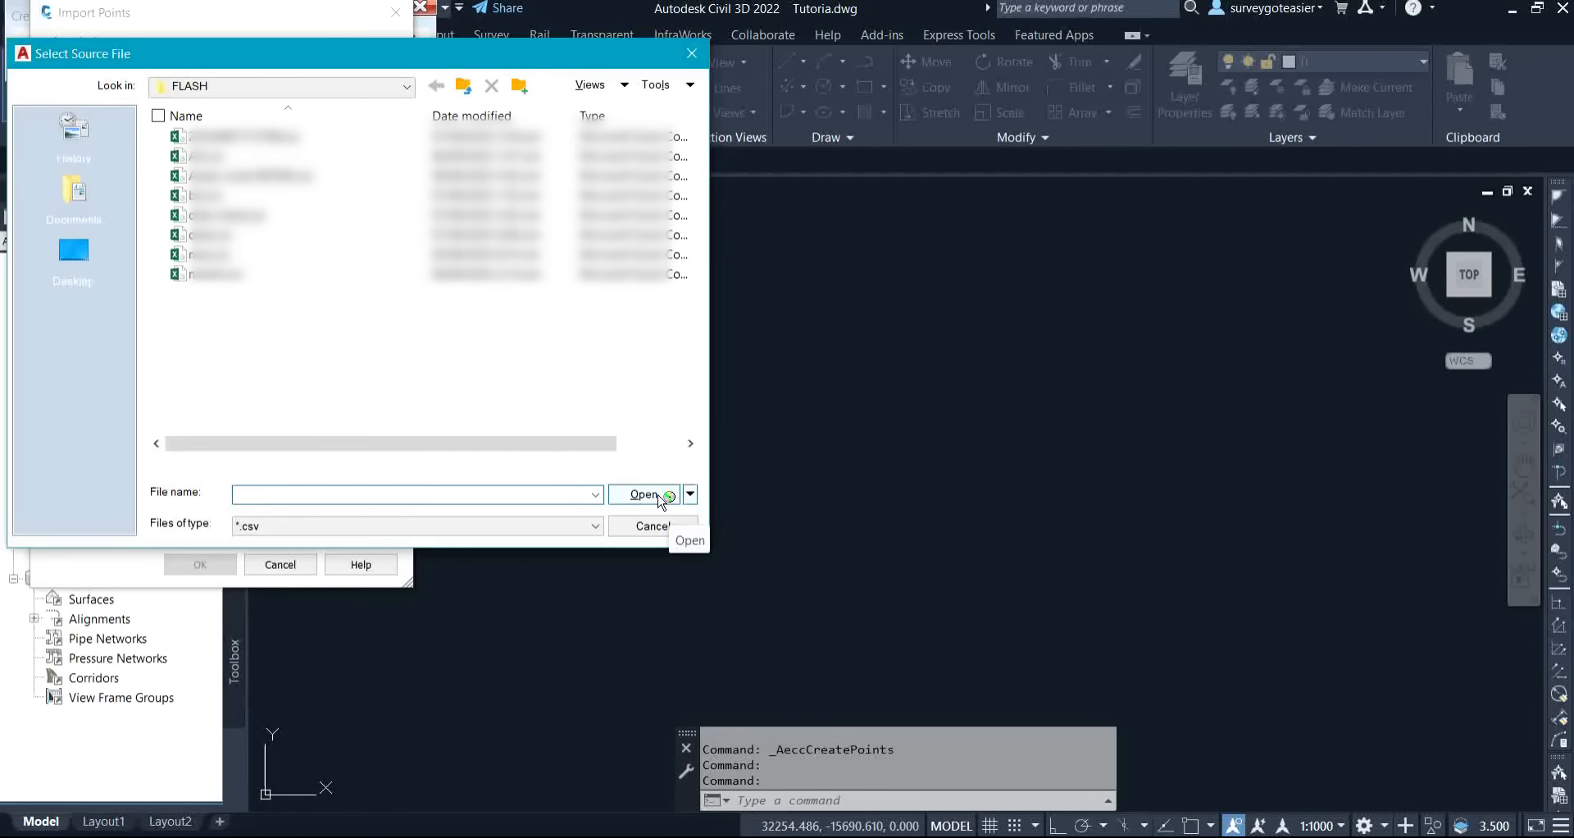
pyautogui.click(691, 54)
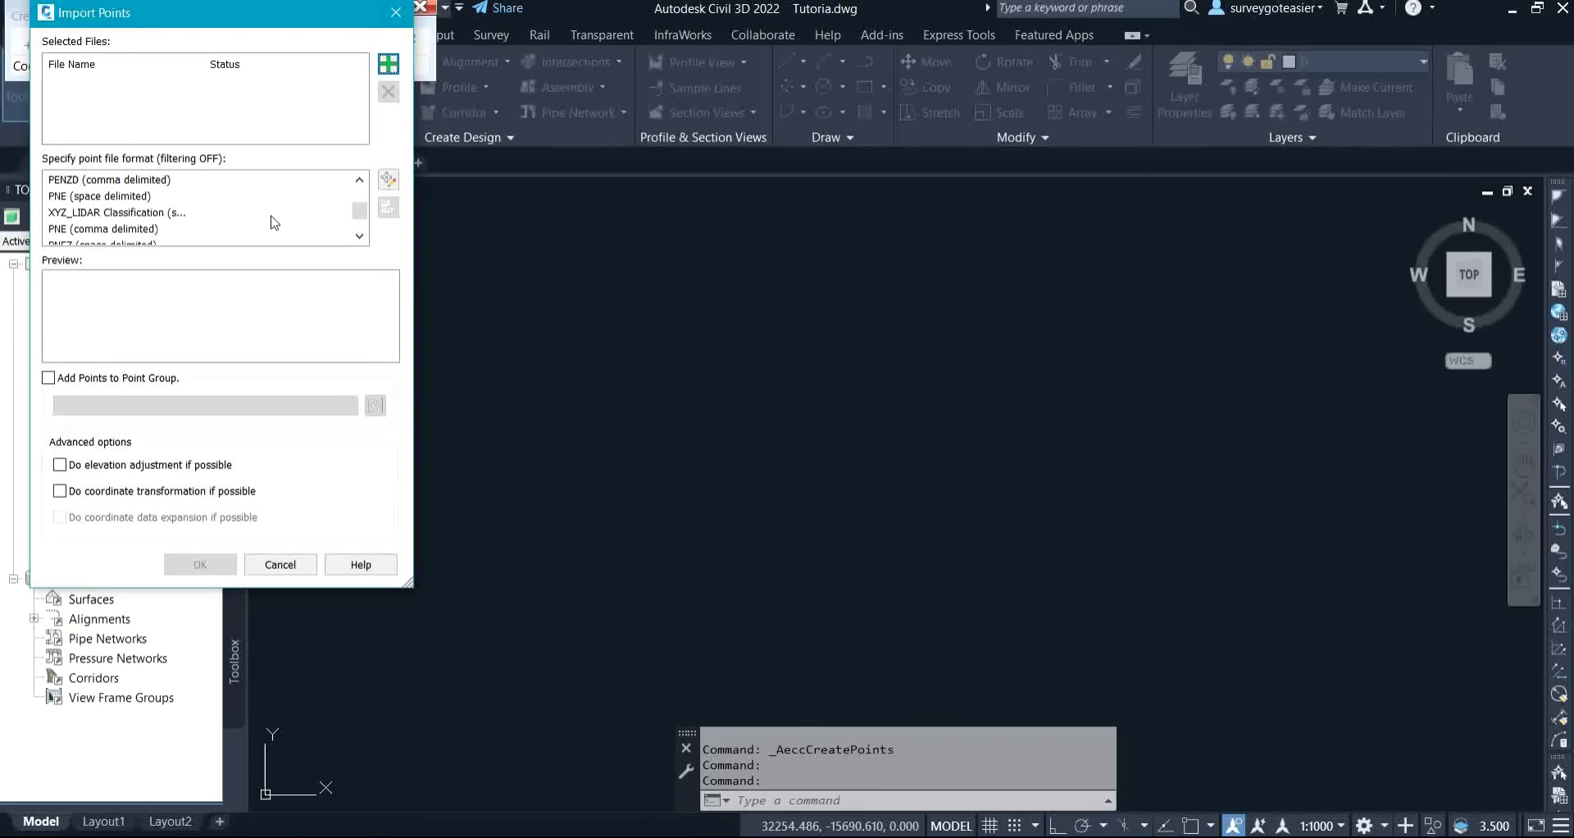
# Add xyz.csv from the Tutoria folder inside survey got easier as the point file to import.
pyautogui.click(389, 65)
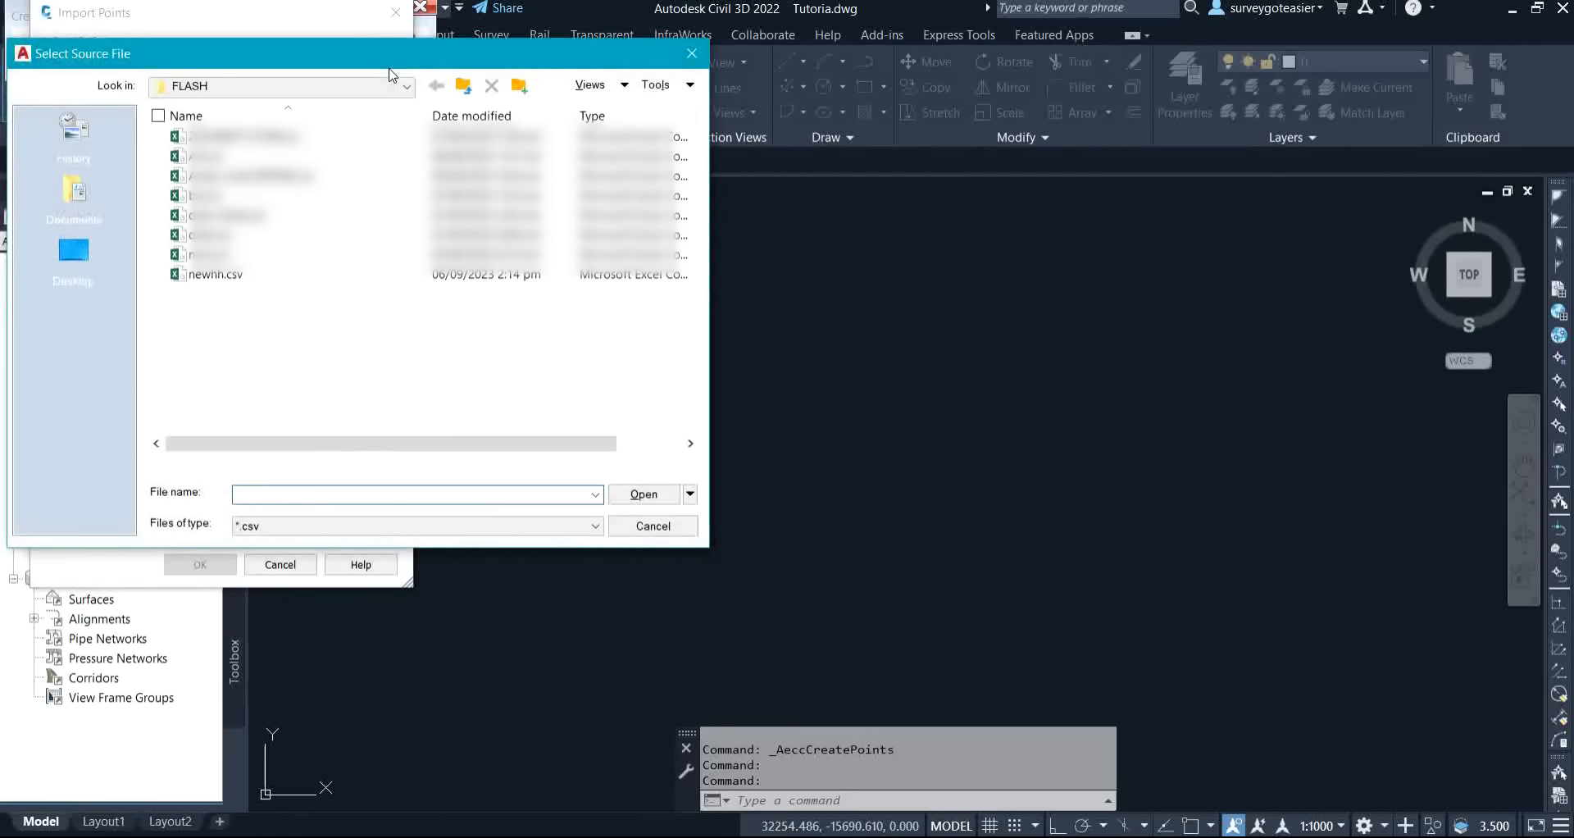
pyautogui.click(329, 526)
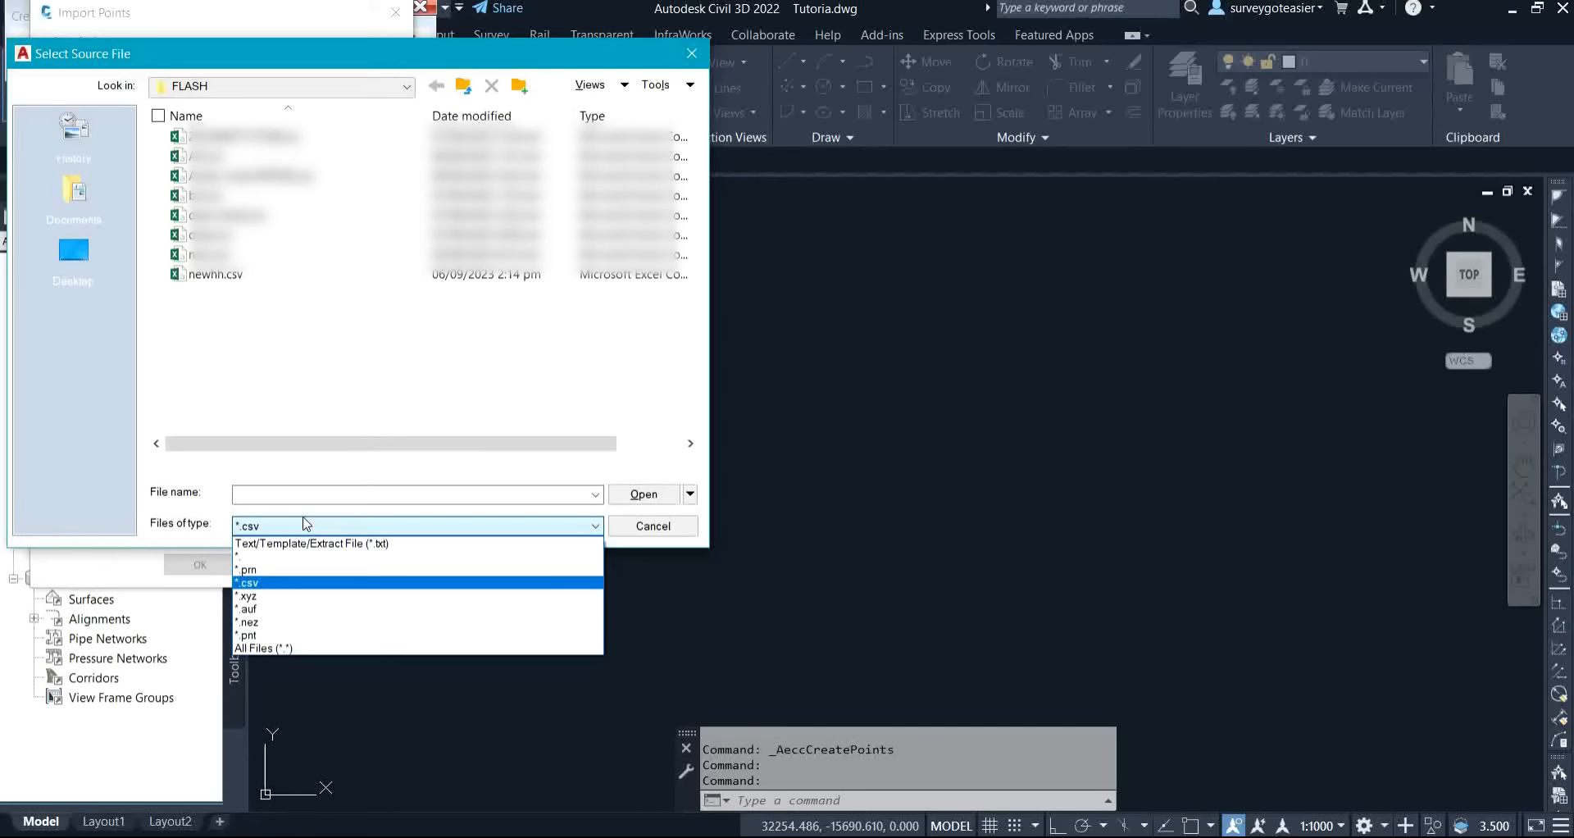
pyautogui.click(303, 523)
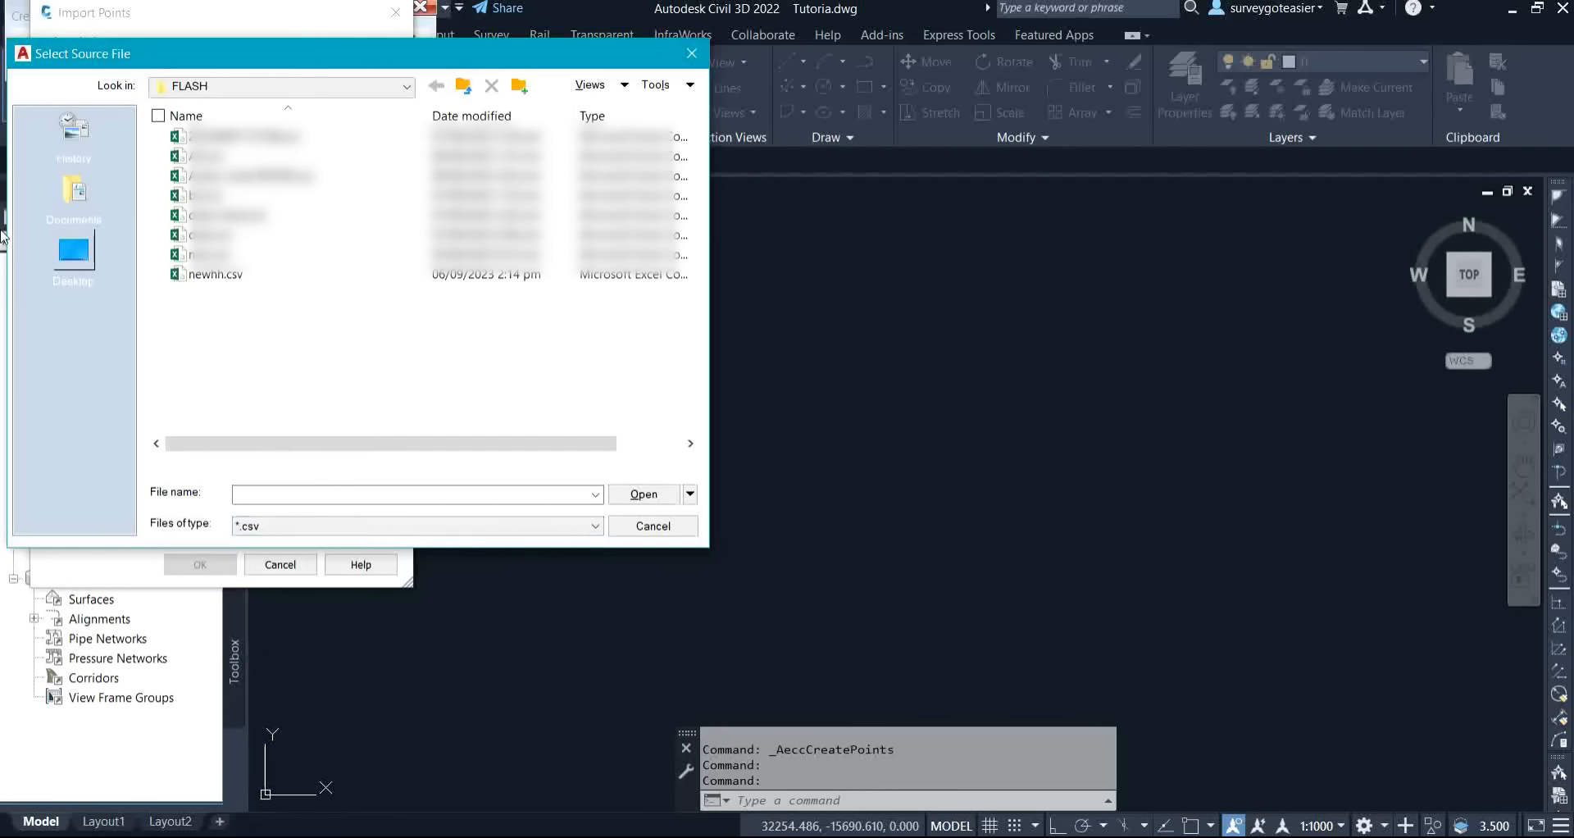
pyautogui.click(390, 87)
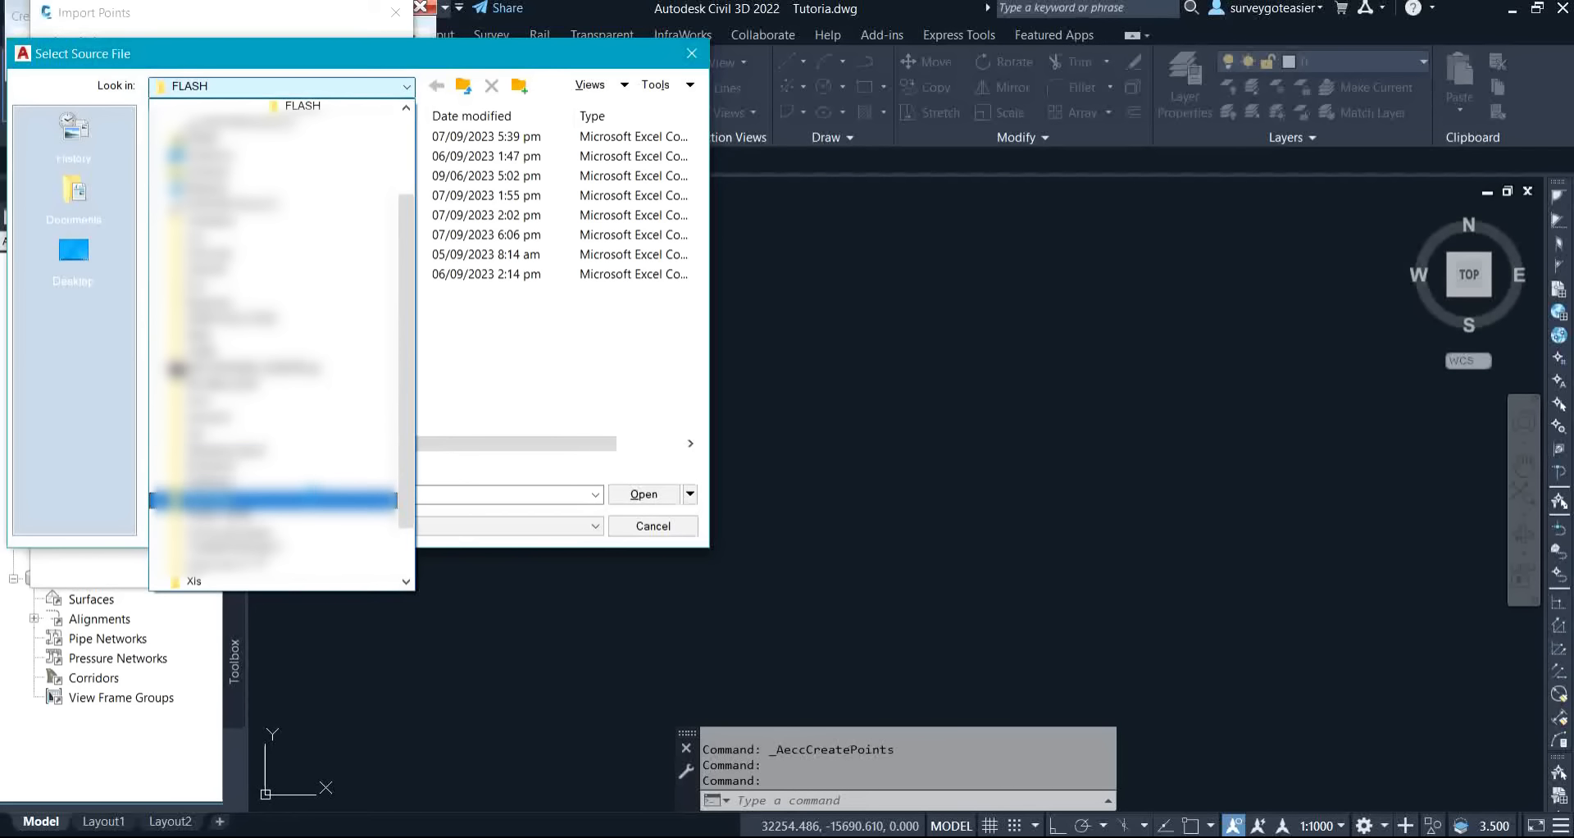
pyautogui.click(305, 529)
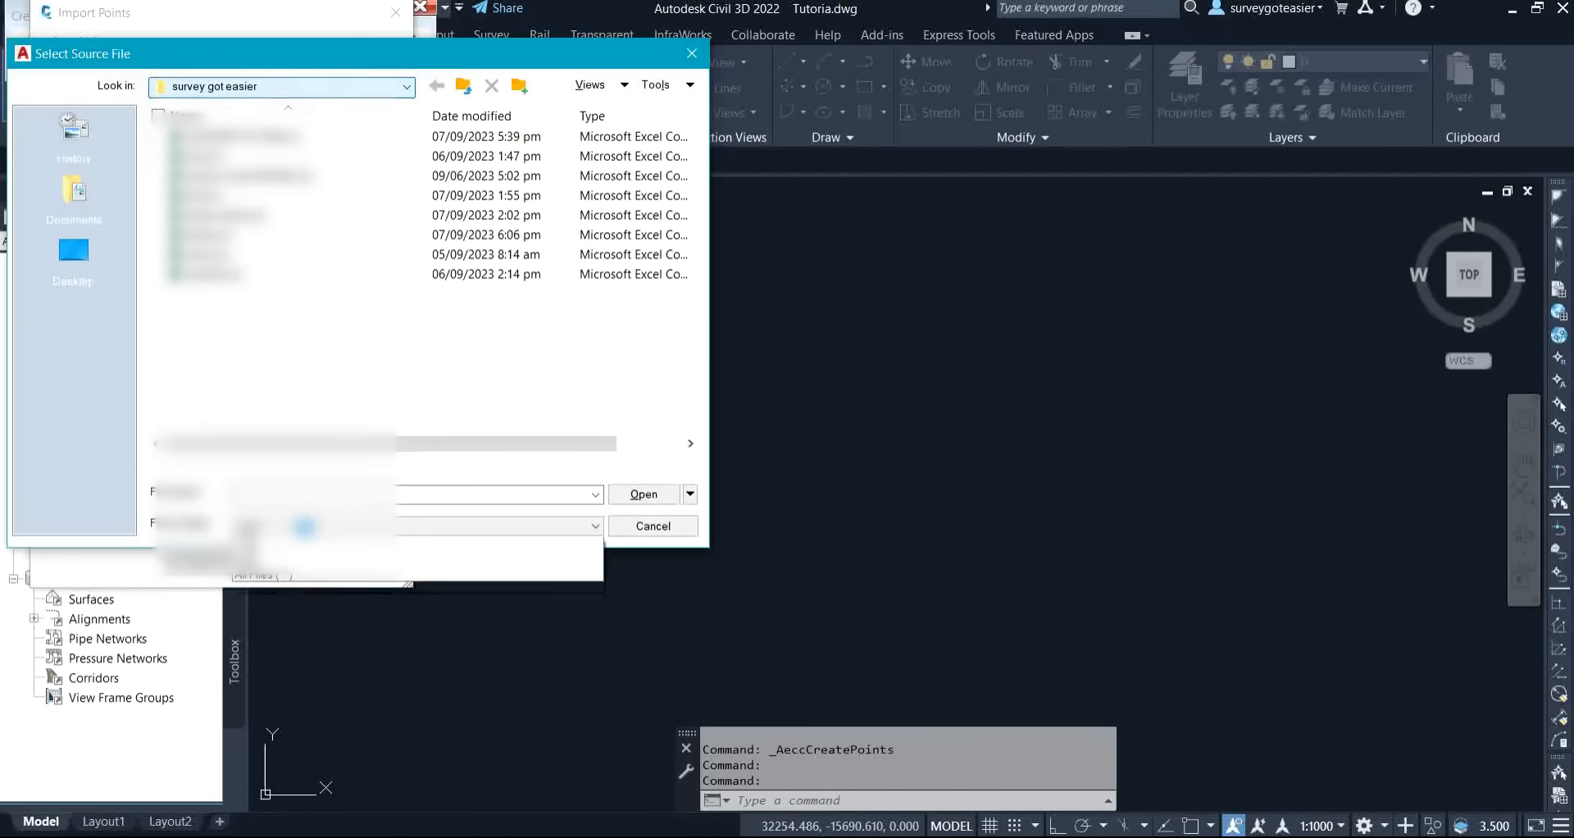
pyautogui.click(305, 527)
pyautogui.click(306, 141)
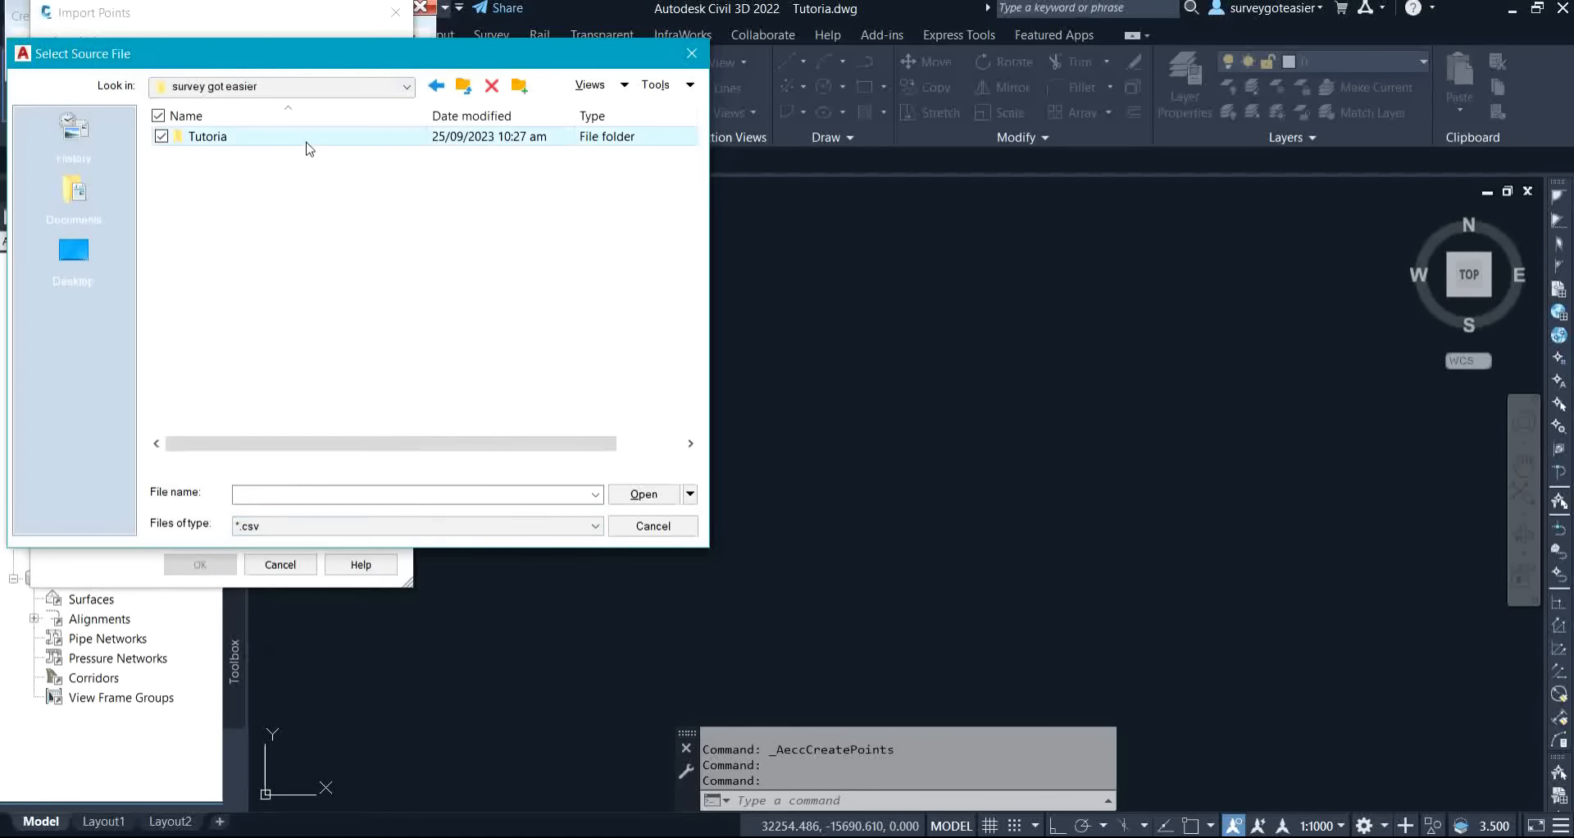
pyautogui.doubleClick(309, 148)
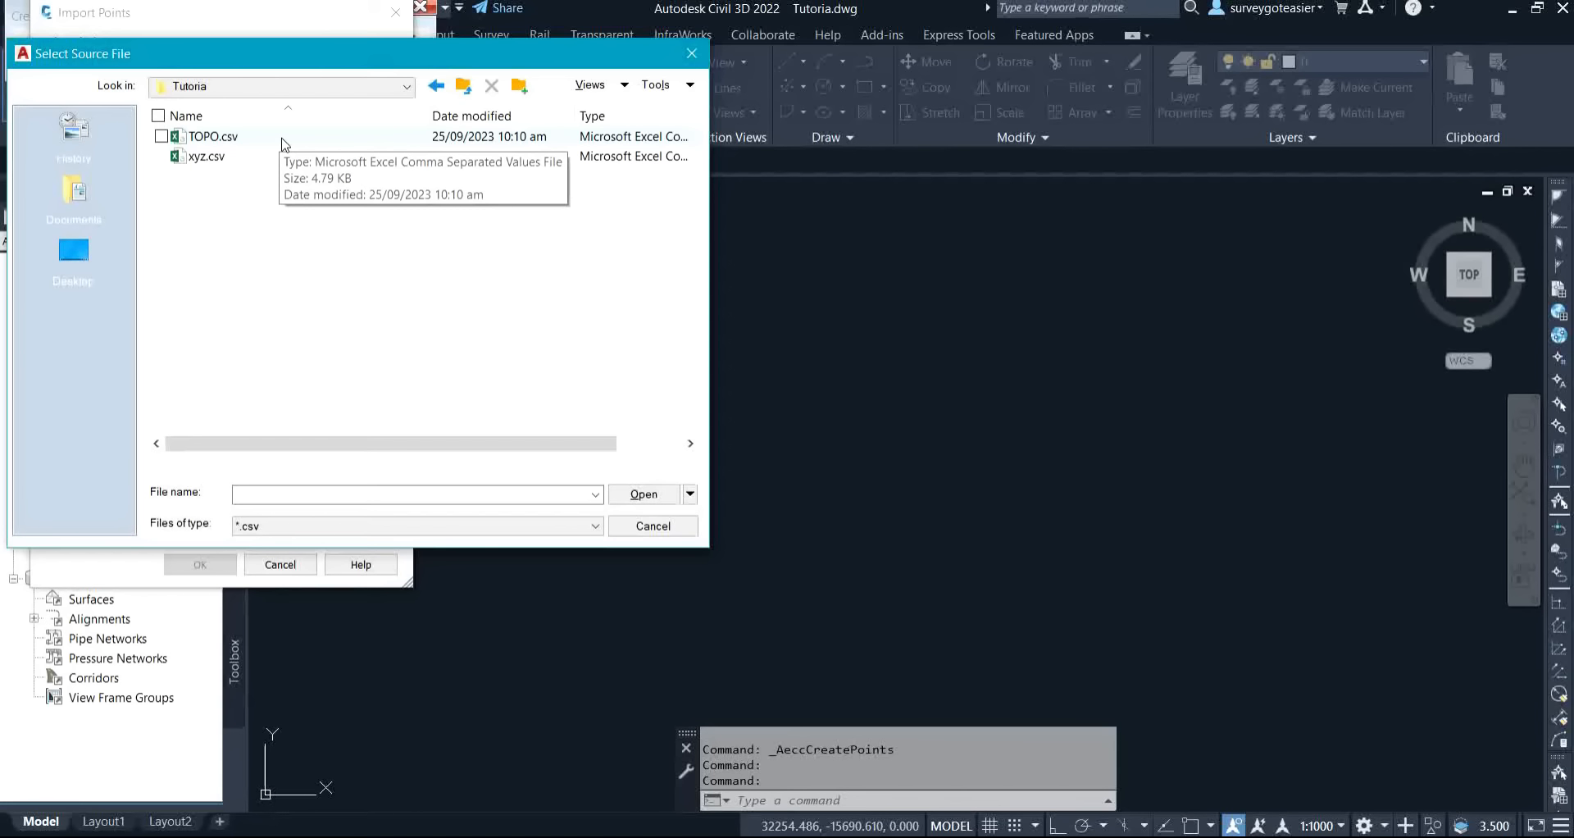
pyautogui.click(198, 157)
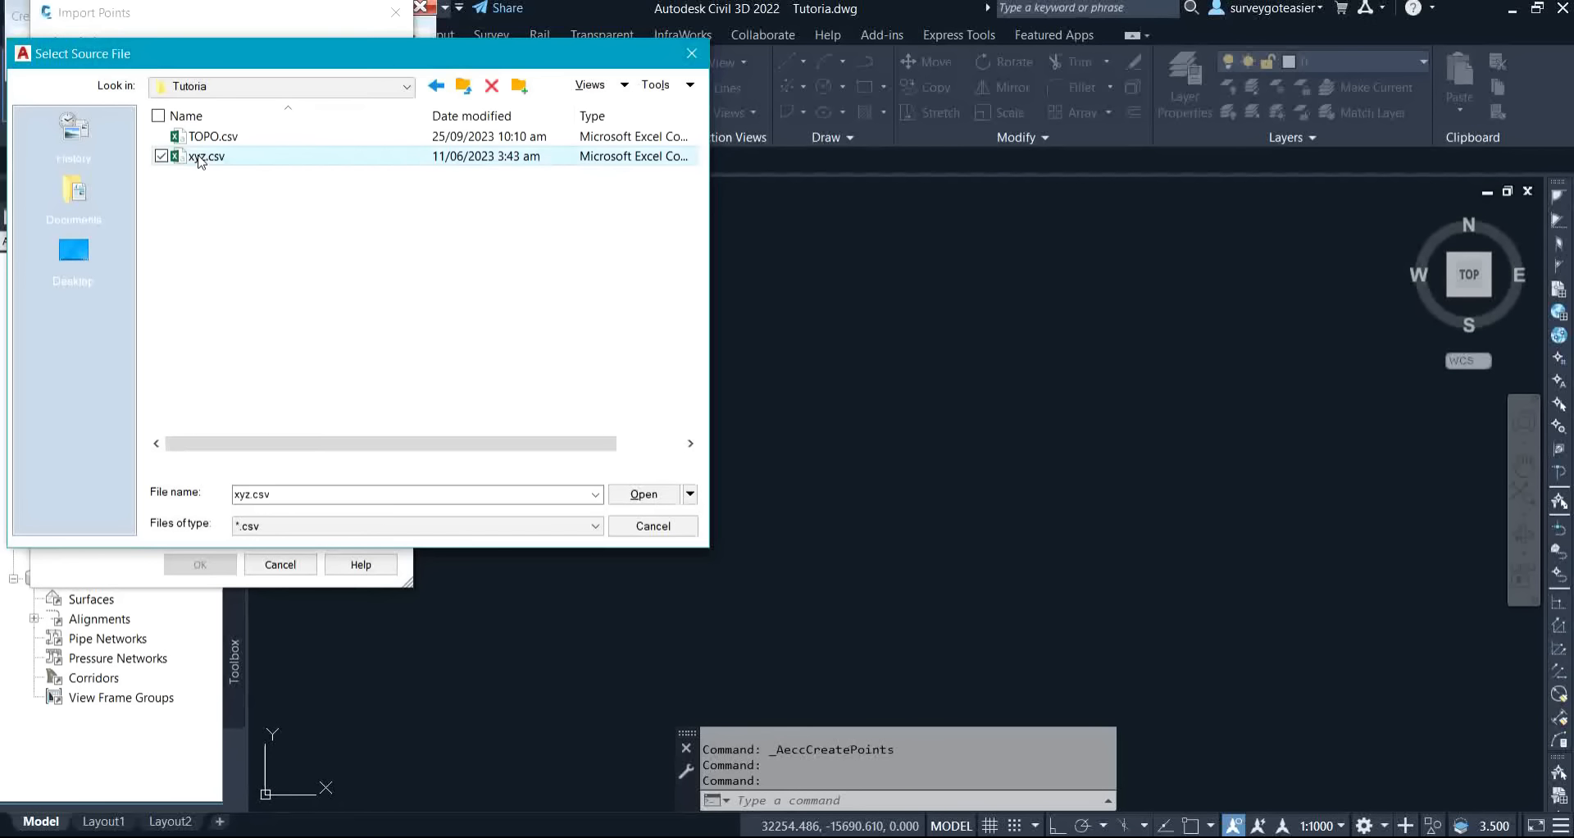
pyautogui.click(642, 496)
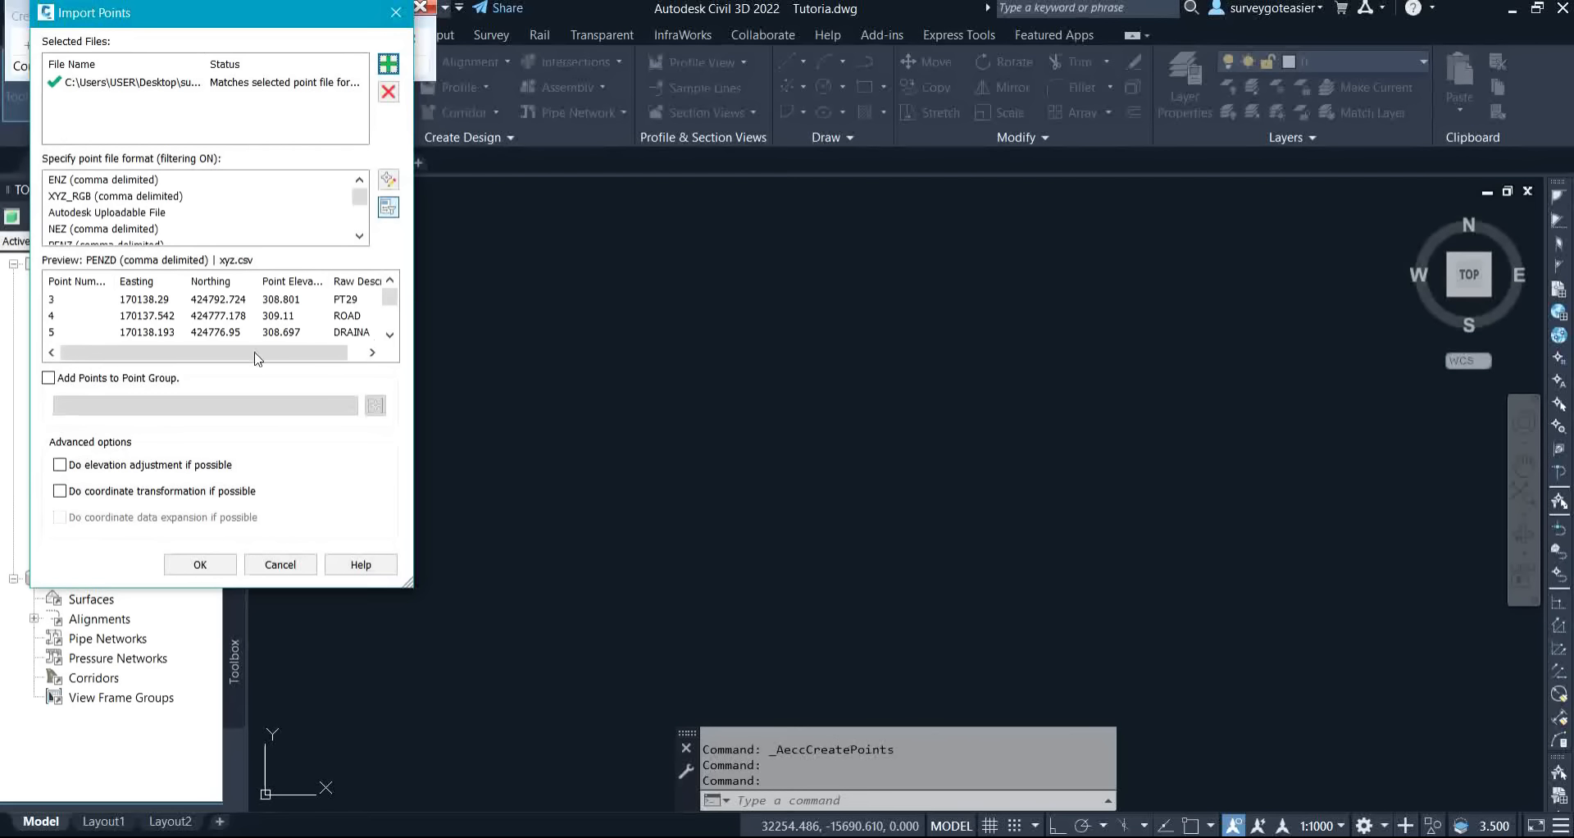
# Choose PENZD (comma delimited) as the point file format for the xyz.csv import.
pyautogui.moveTo(258, 358)
pyautogui.mouseDown()
pyautogui.moveTo(319, 342)
pyautogui.moveTo(232, 359)
pyautogui.mouseUp()
pyautogui.moveTo(357, 190); pyautogui.dragTo(359, 199)
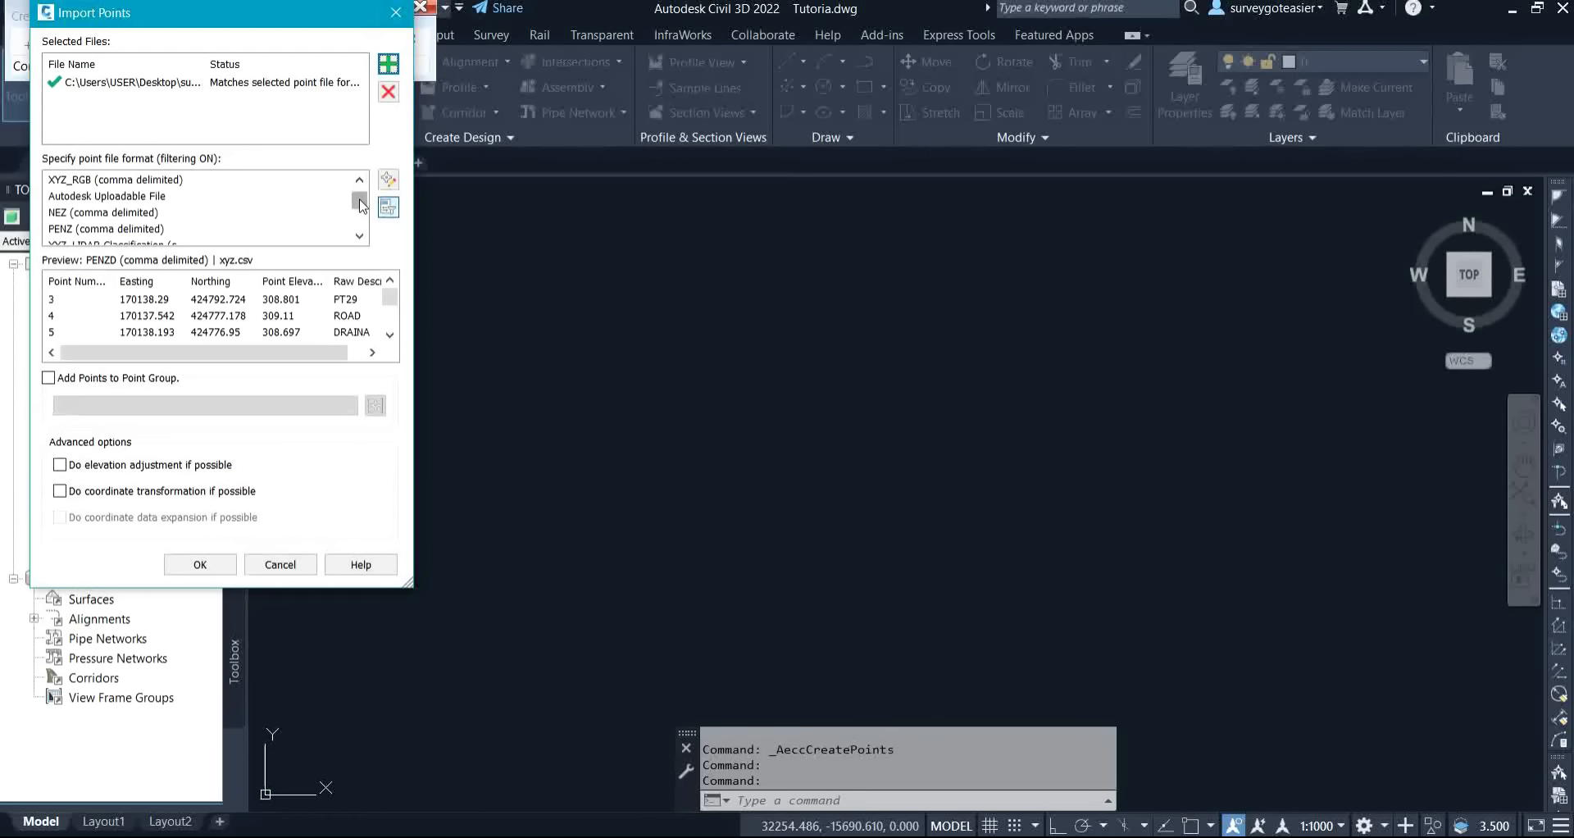
pyautogui.moveTo(360, 205); pyautogui.dragTo(363, 211)
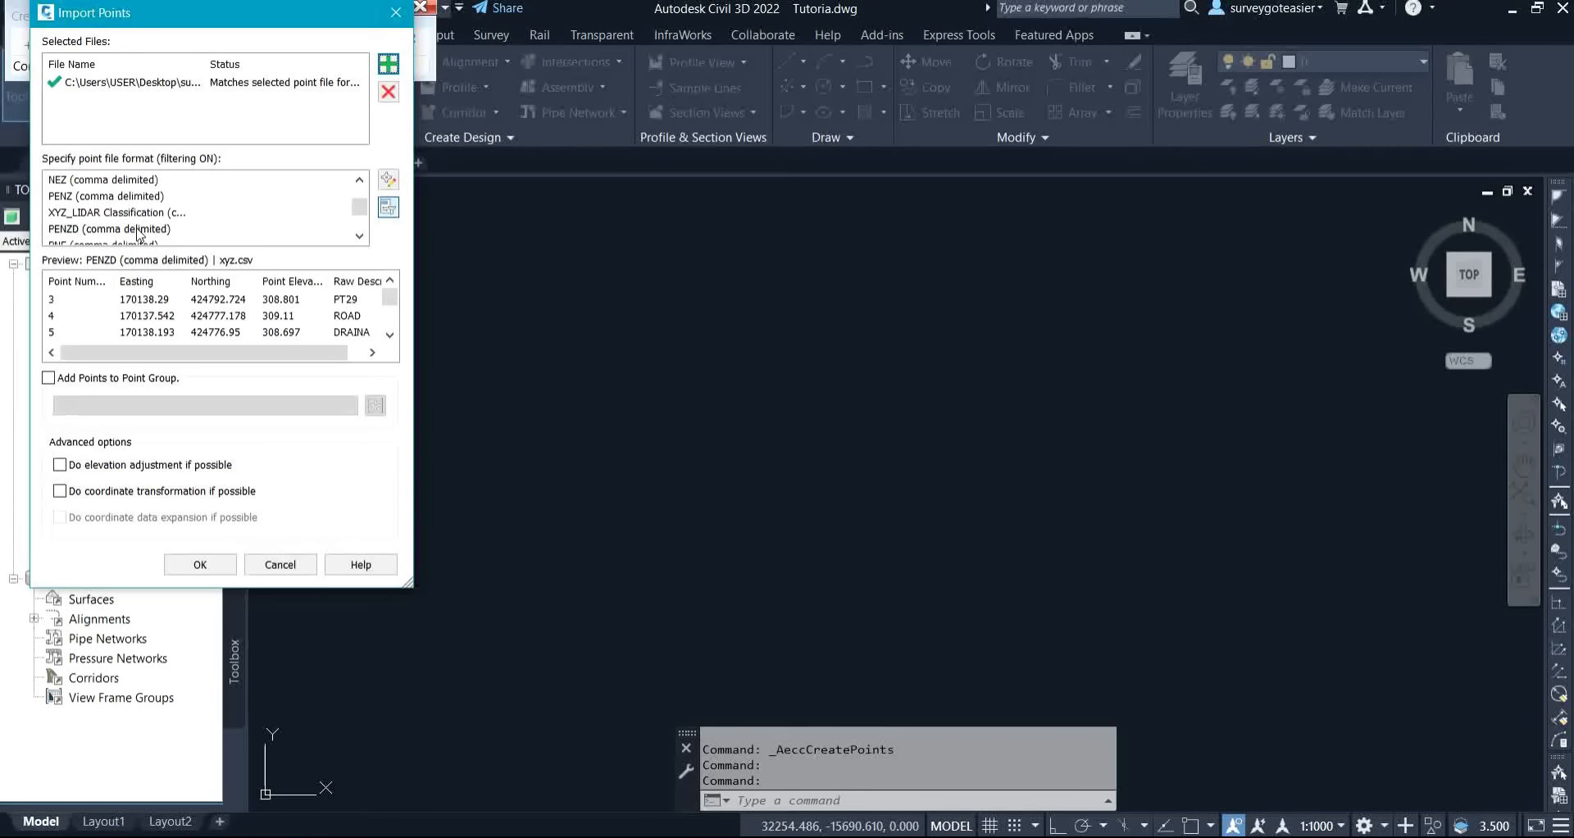
pyautogui.click(90, 233)
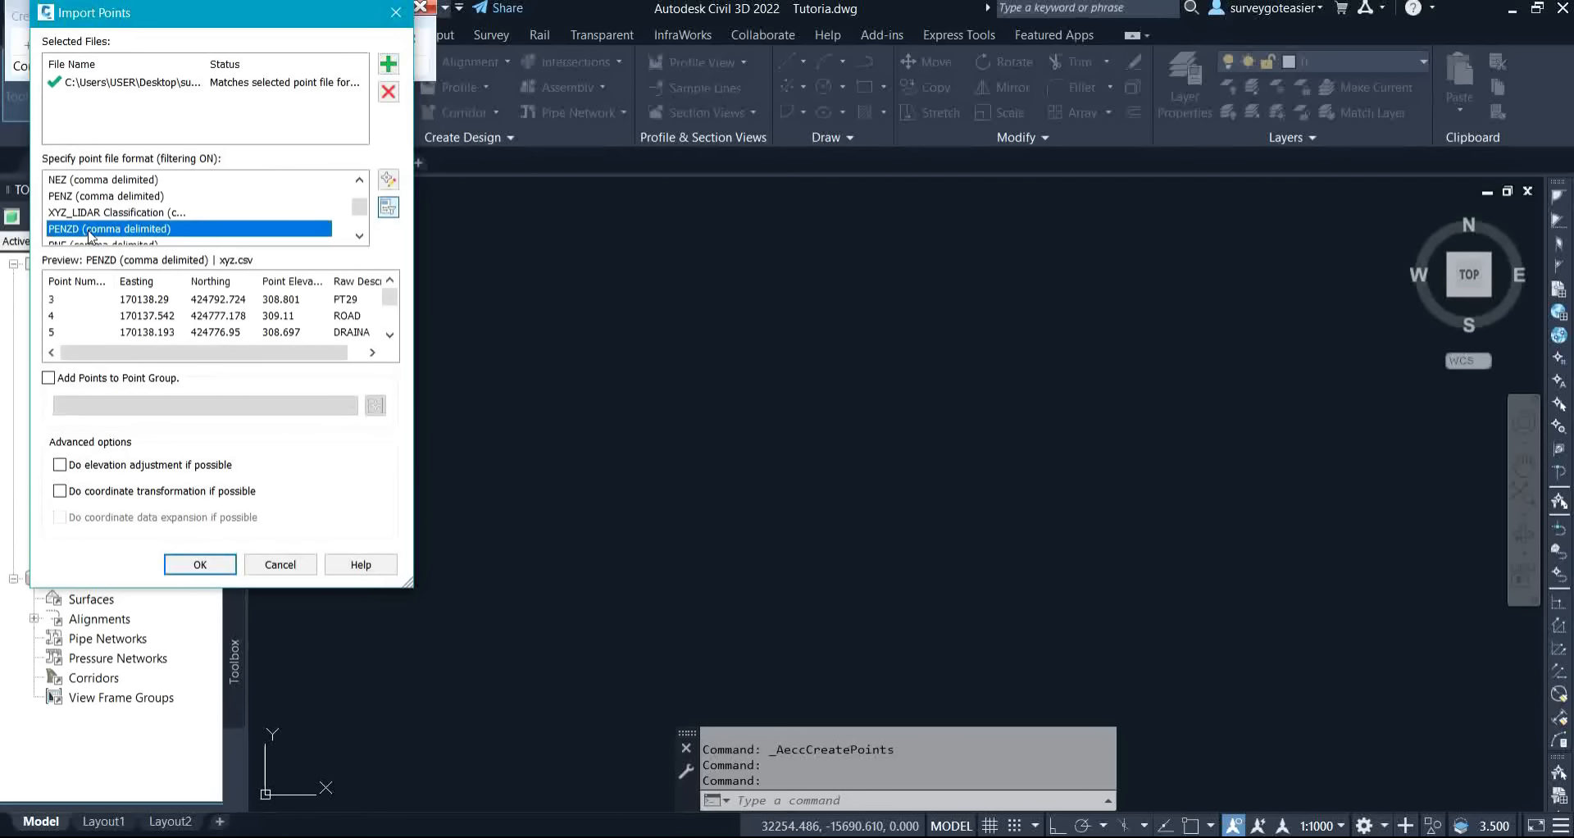
# Assign the points to a new point group named DATA and run the import.
pyautogui.click(48, 378)
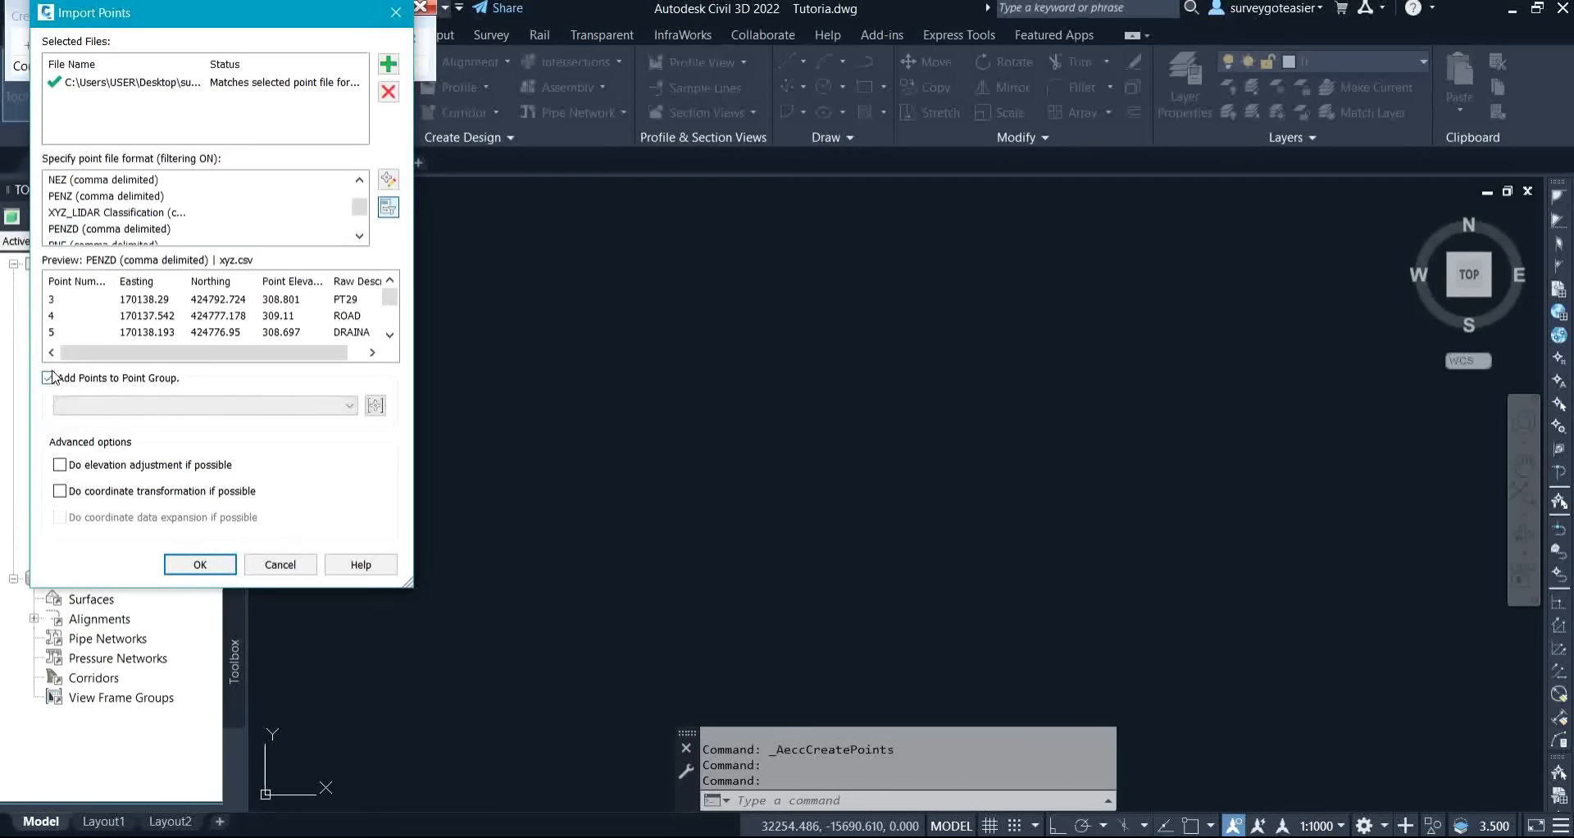
pyautogui.click(375, 406)
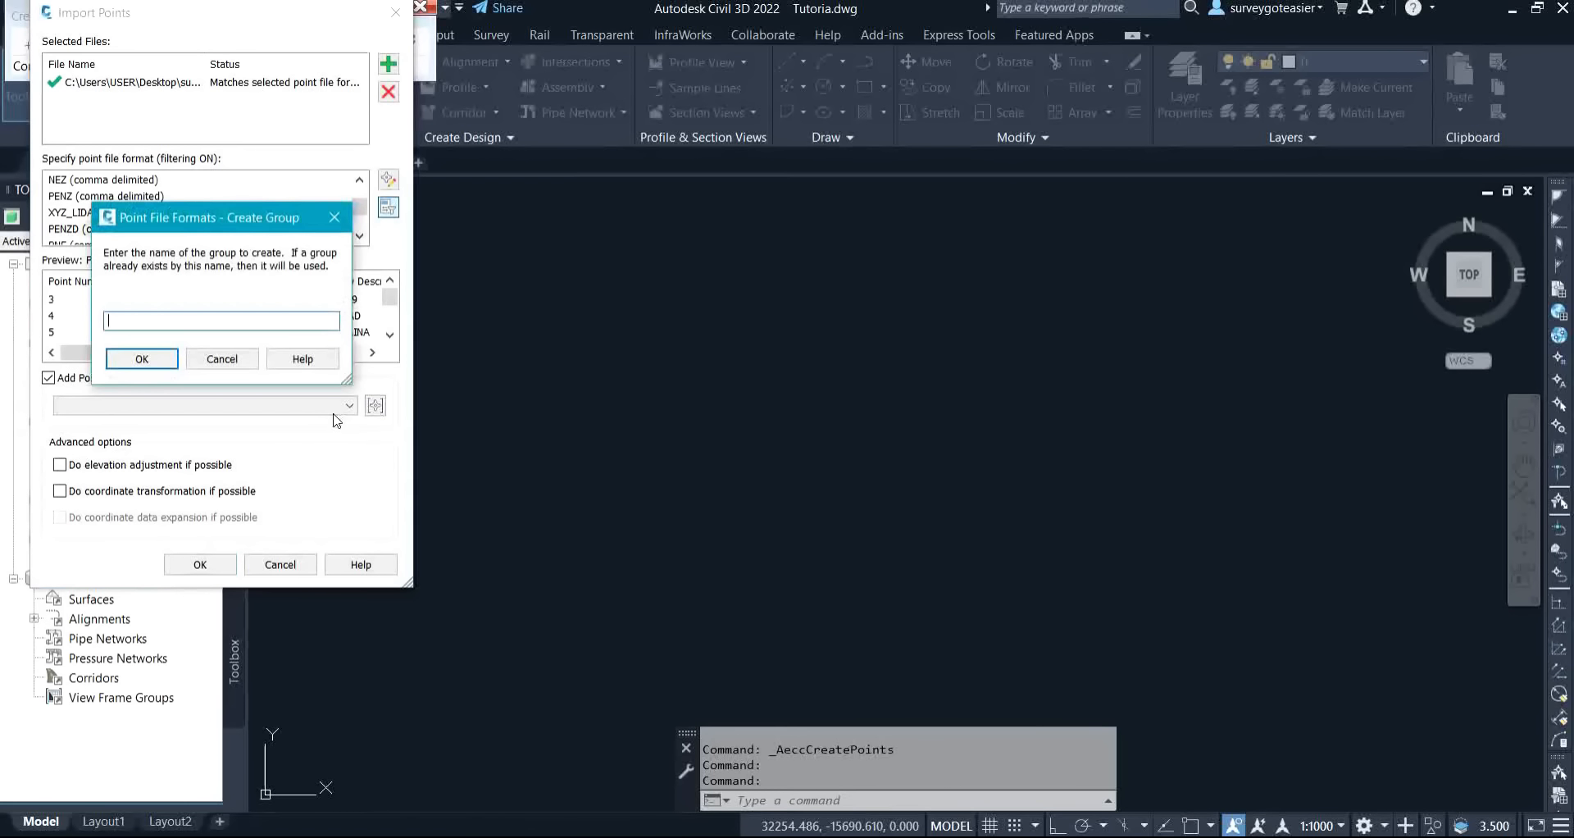
pyautogui.write('DATA')
pyautogui.click(142, 359)
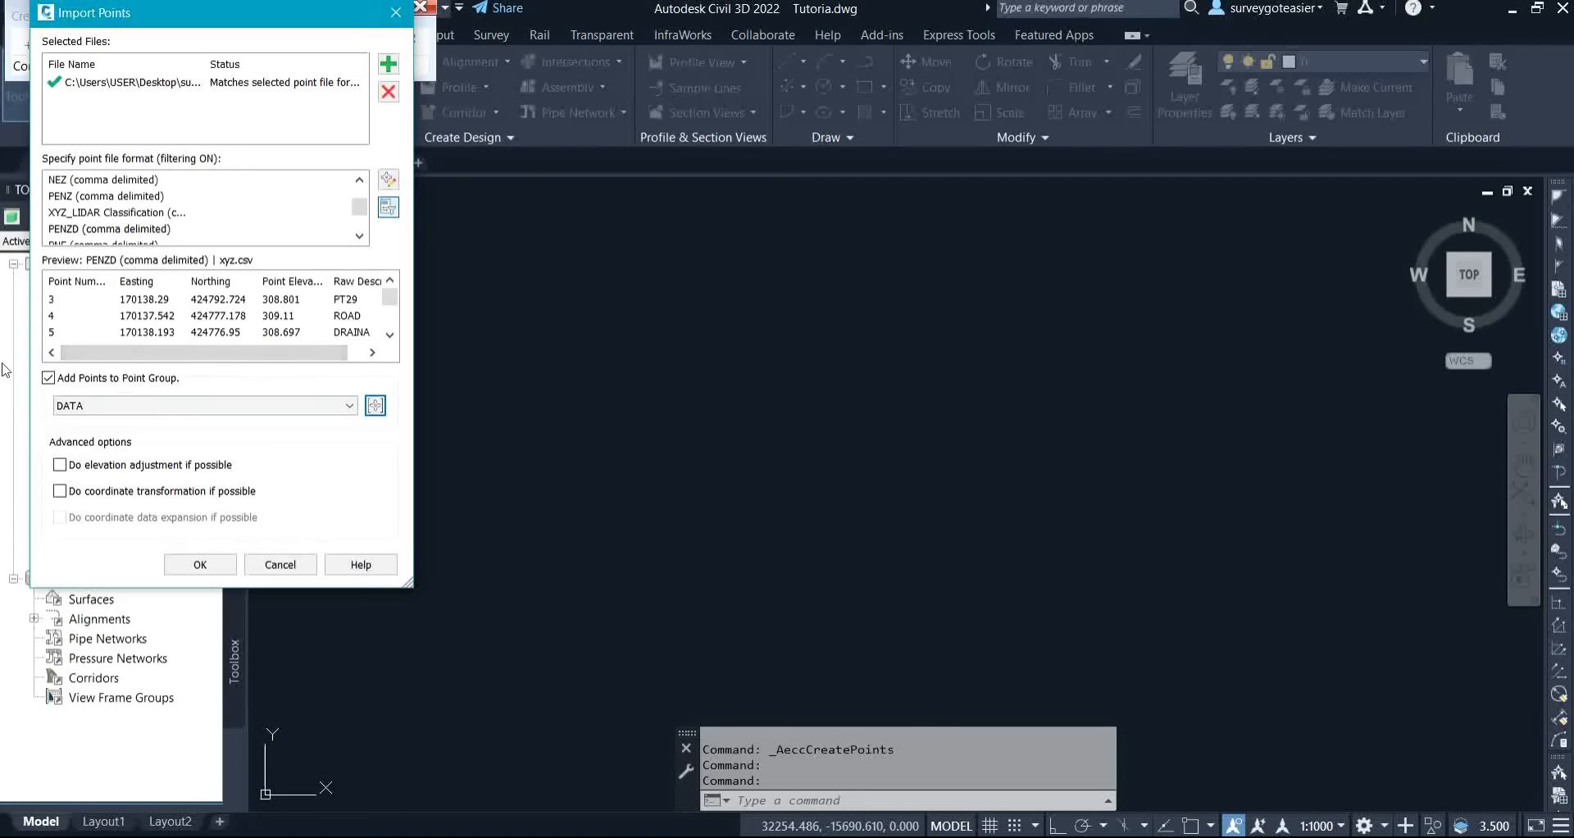
pyautogui.click(199, 565)
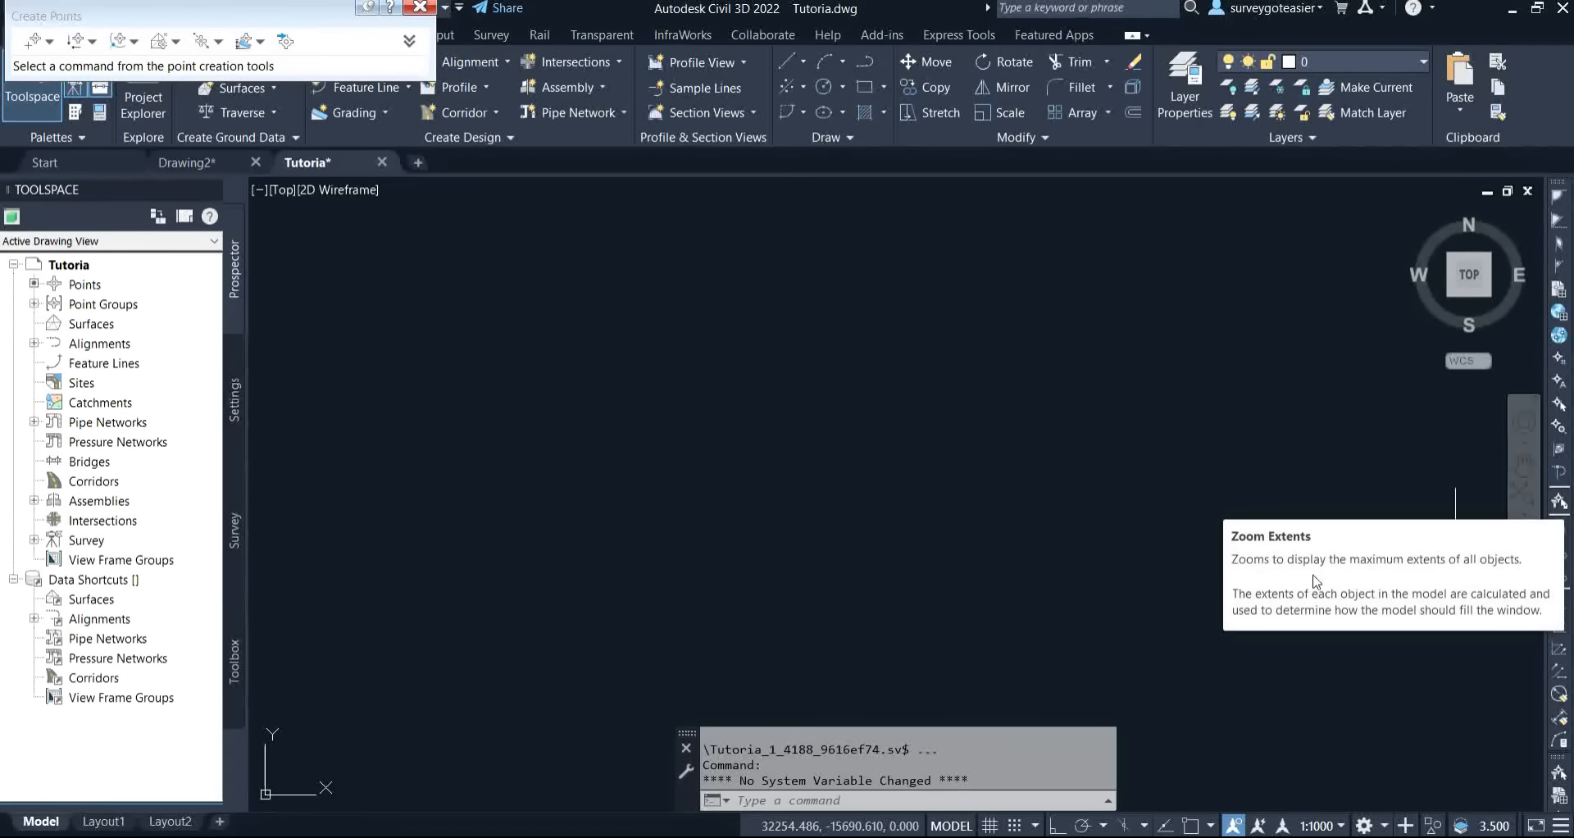
# Zoom the drawing to its extents and examine the layout of the imported survey points.
pyautogui.click(811, 799)
pyautogui.write('z')
pyautogui.press('Return')
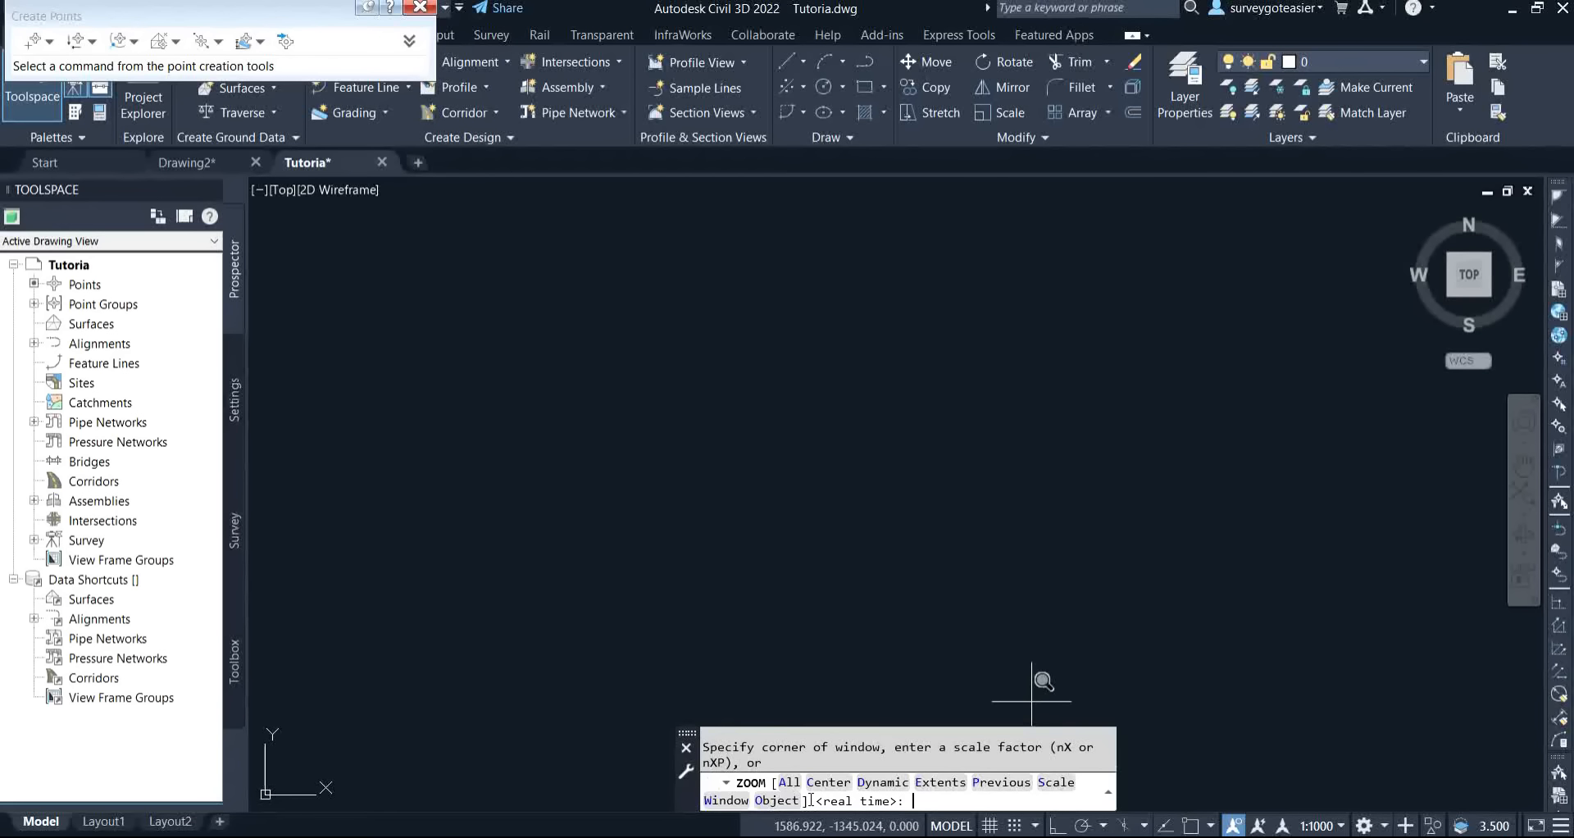
pyautogui.write('E')
pyautogui.press('Return')
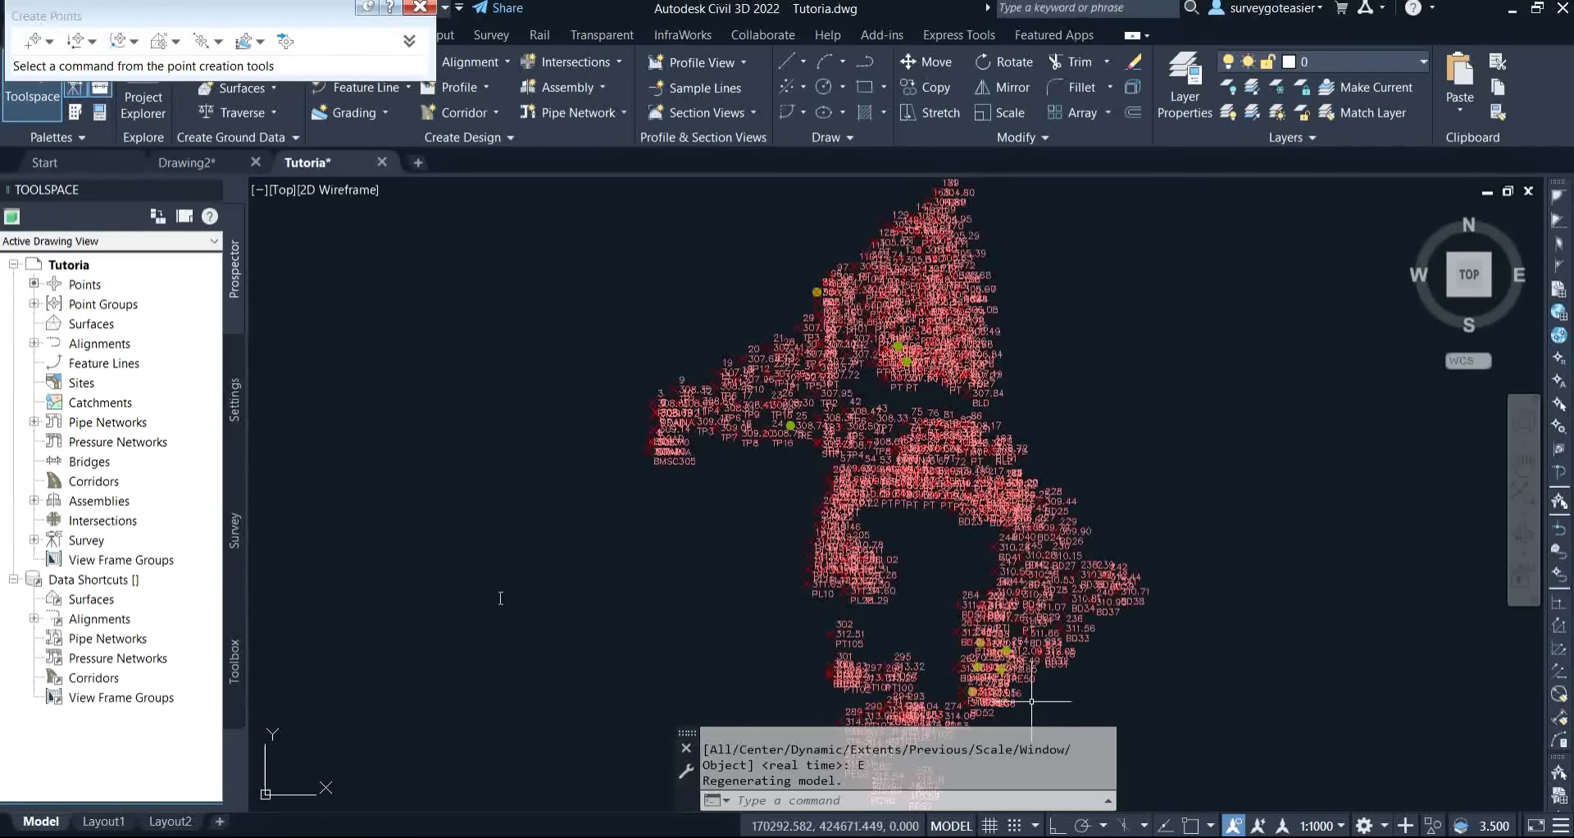
pyautogui.scroll(-3, 648, 578)
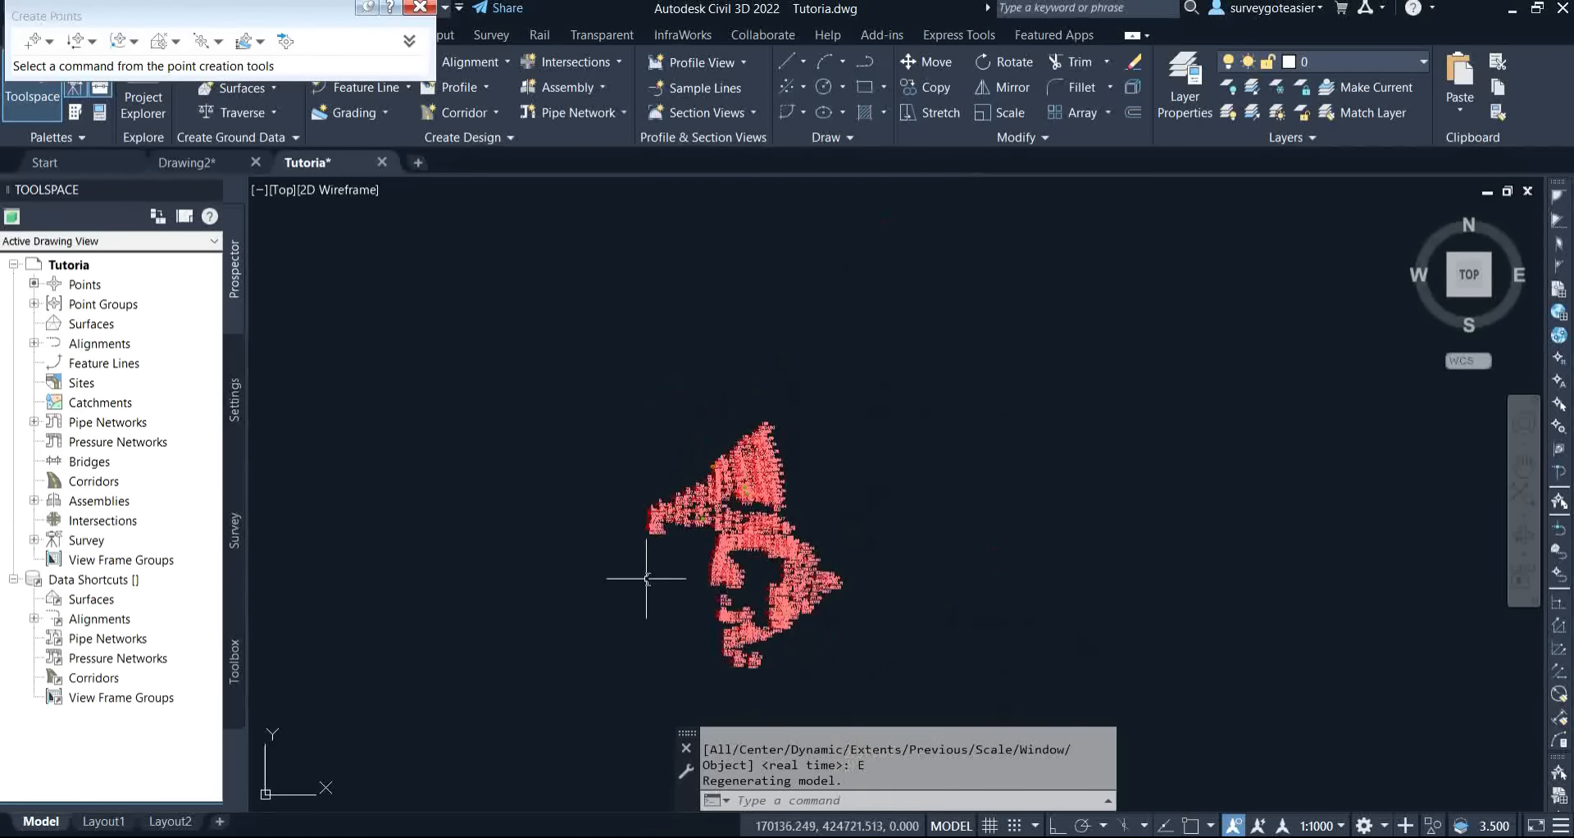
pyautogui.moveTo(649, 641); pyautogui.dragTo(626, 573, button='middle')
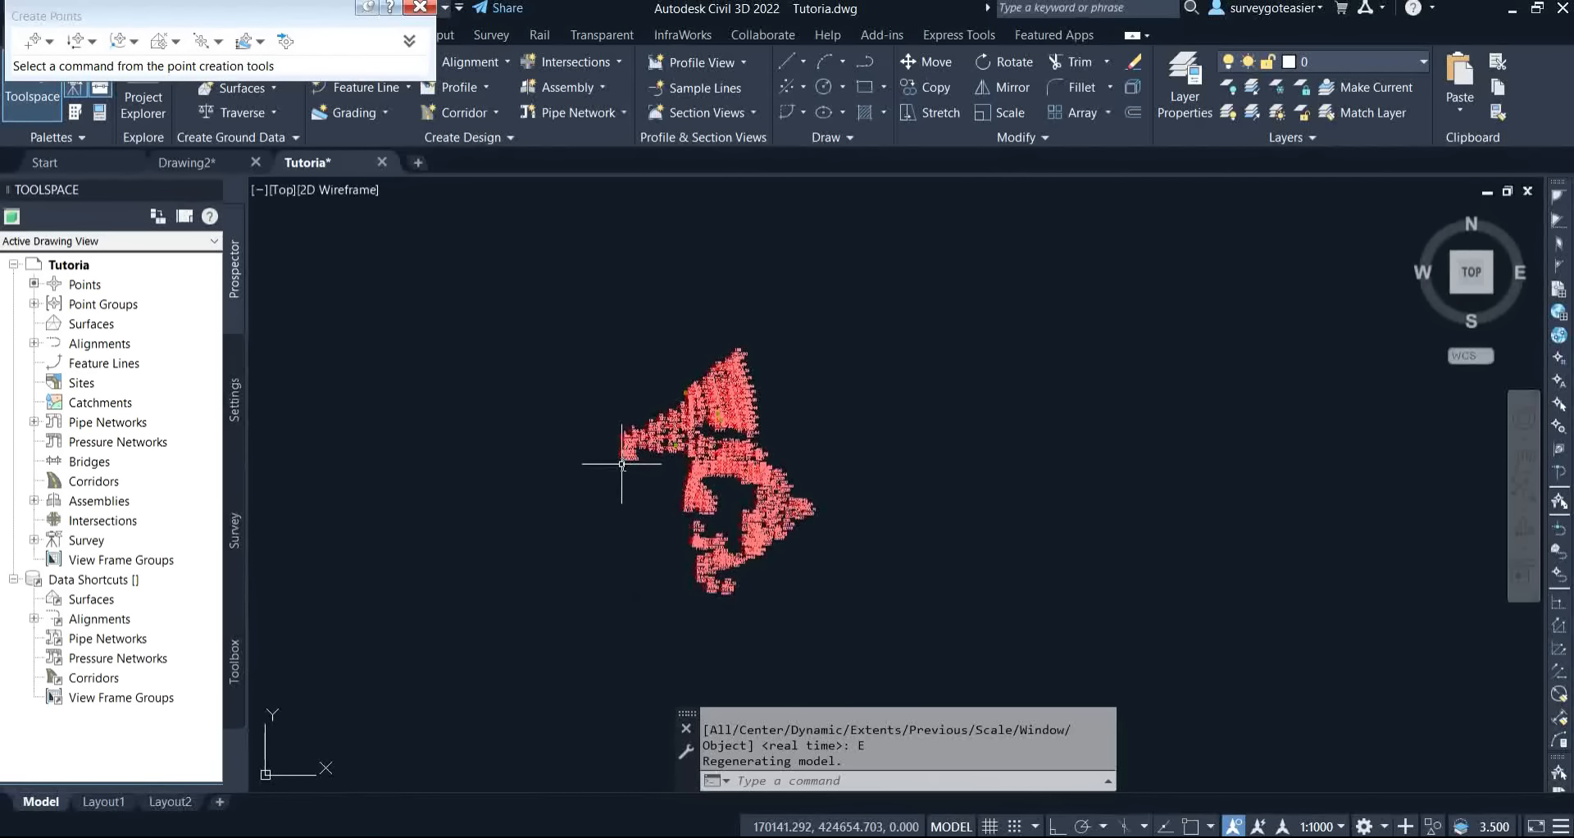
pyautogui.scroll(4, 642, 511)
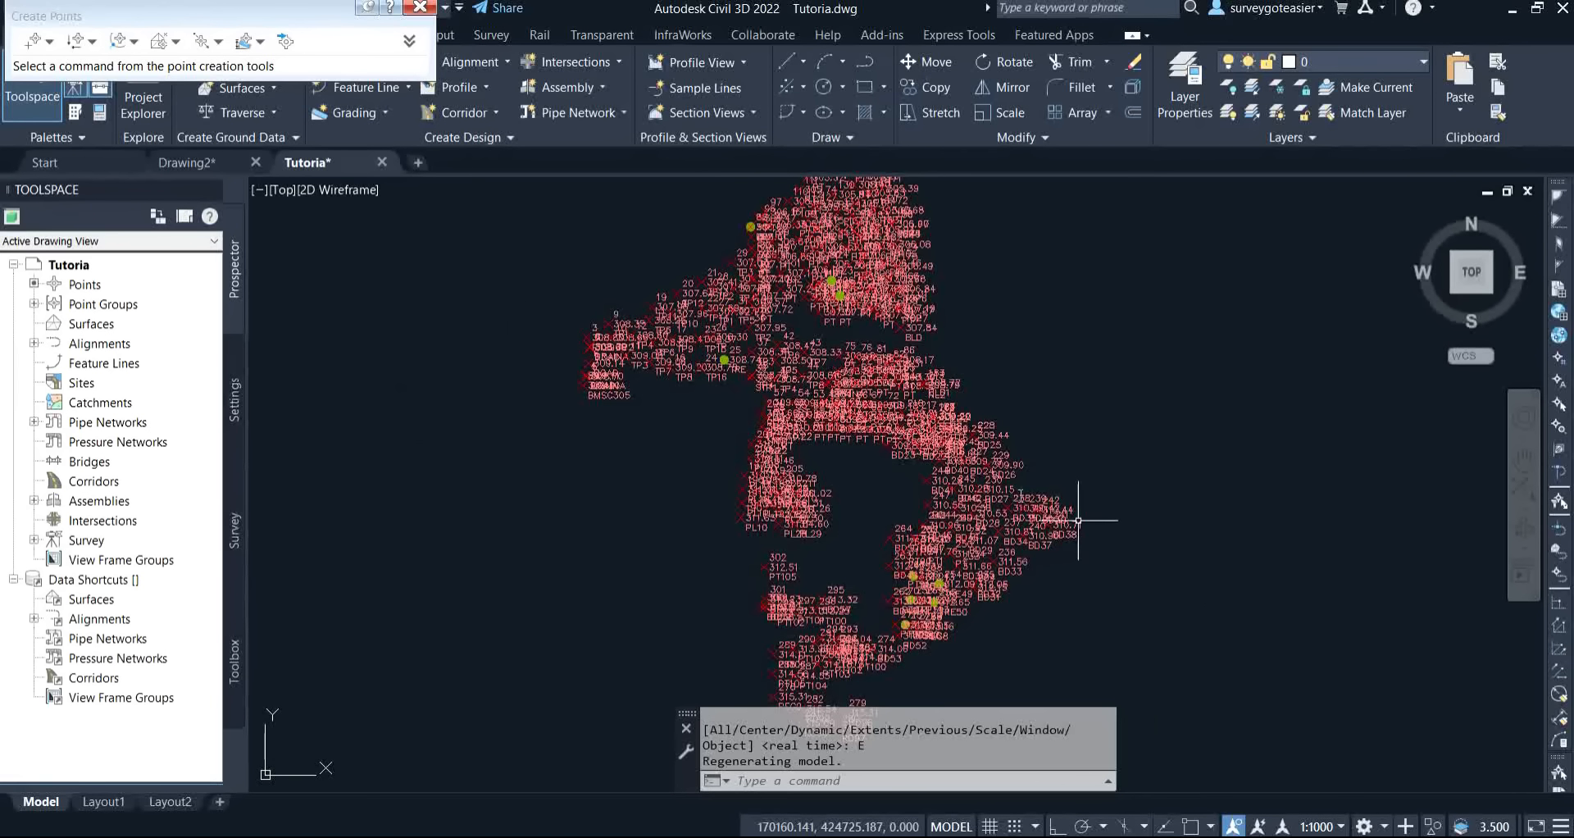
# Set the drawing's annotation scale to 1:500 and check the point labels up close.
pyautogui.click(1339, 826)
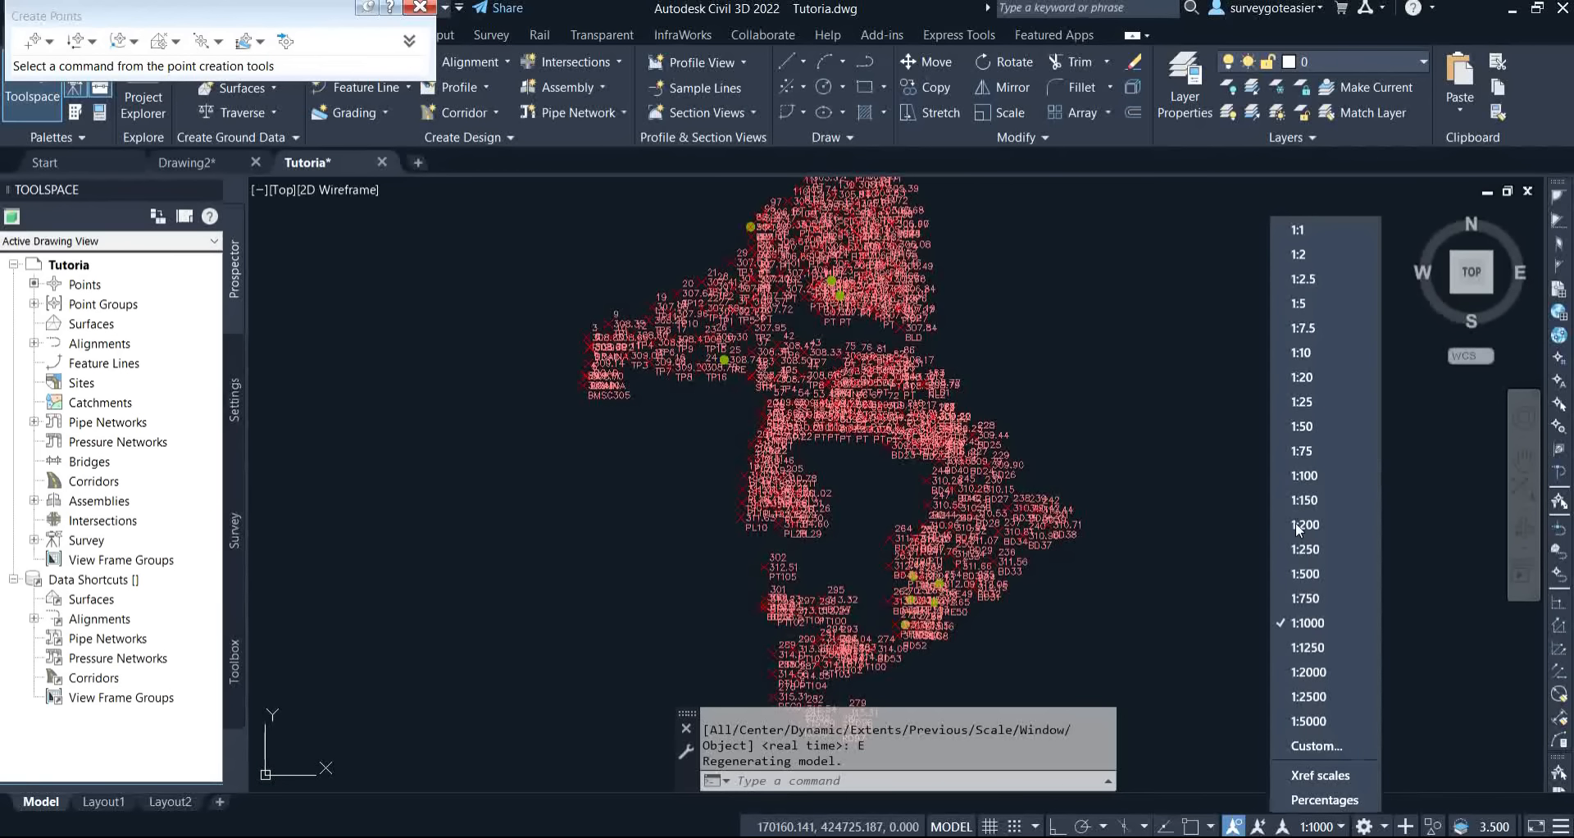
pyautogui.click(1312, 578)
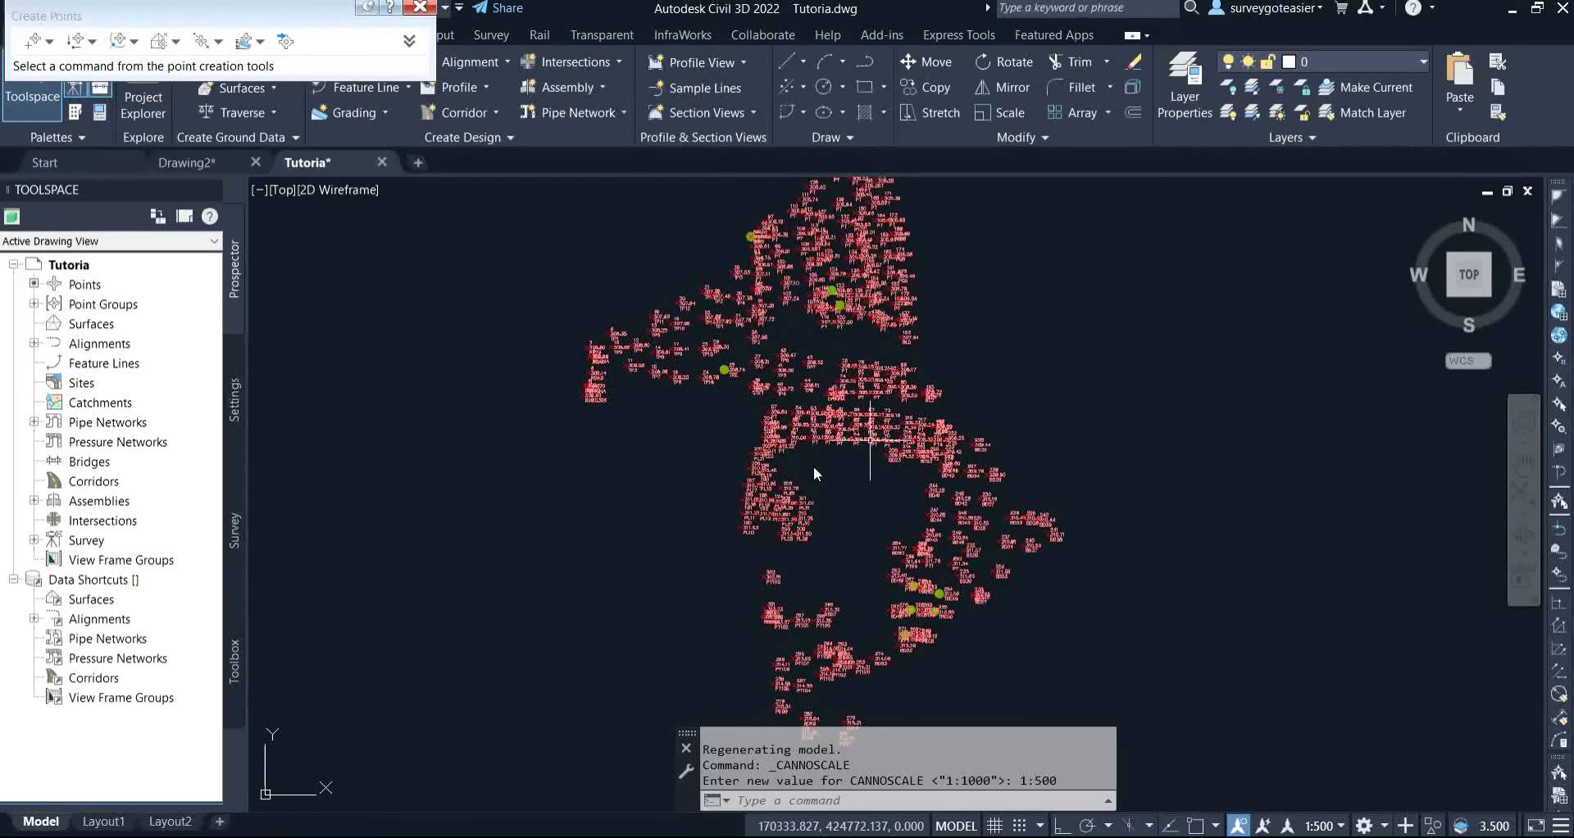
pyautogui.scroll(2, 790, 451)
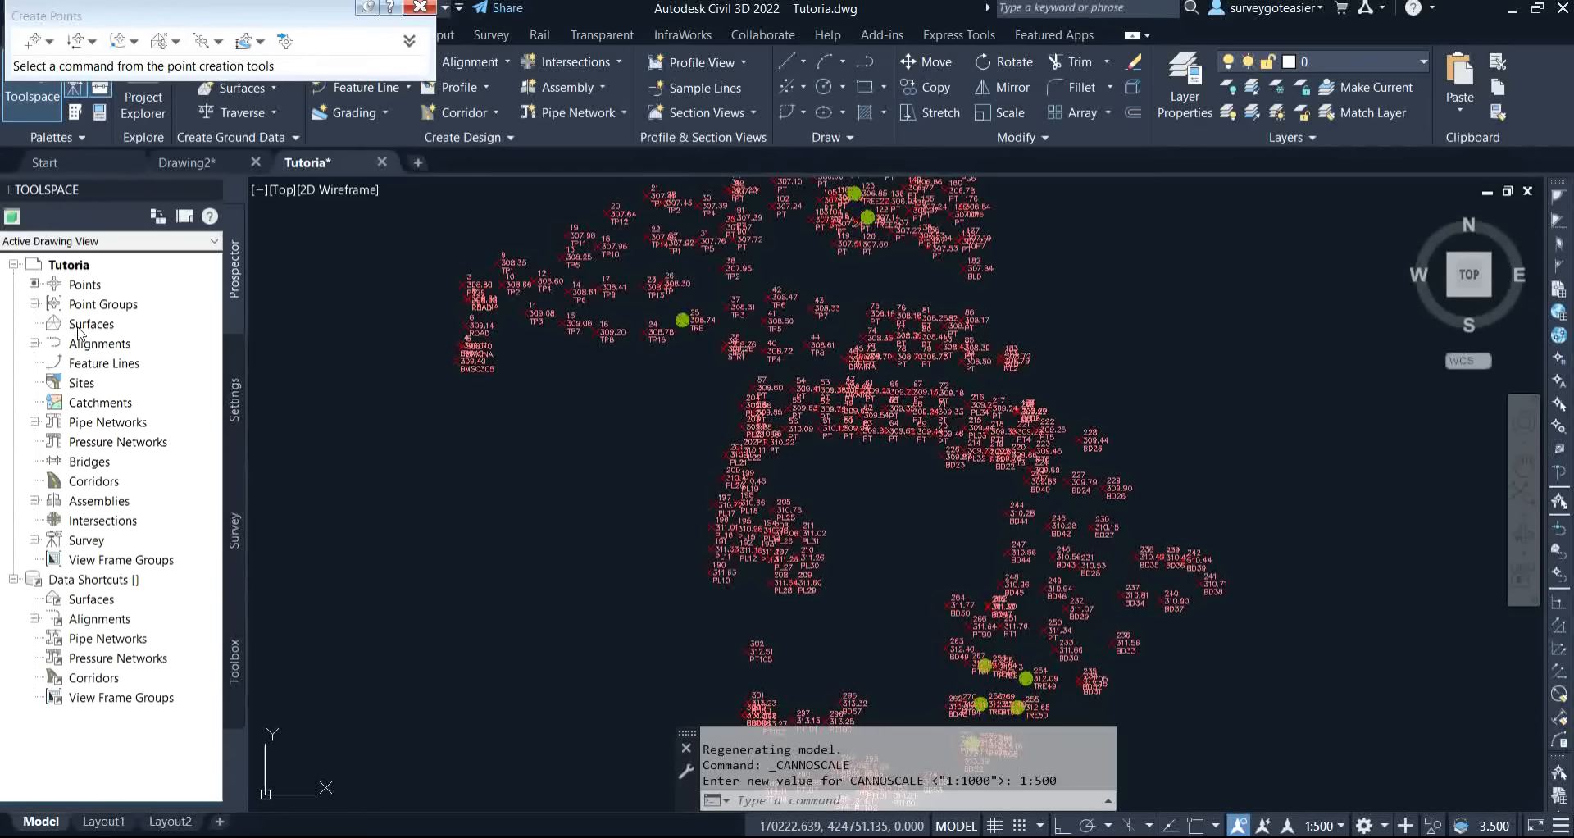
# Open the properties of the DATA point group and move the dialog so the survey points can be seen.
pyautogui.click(33, 304)
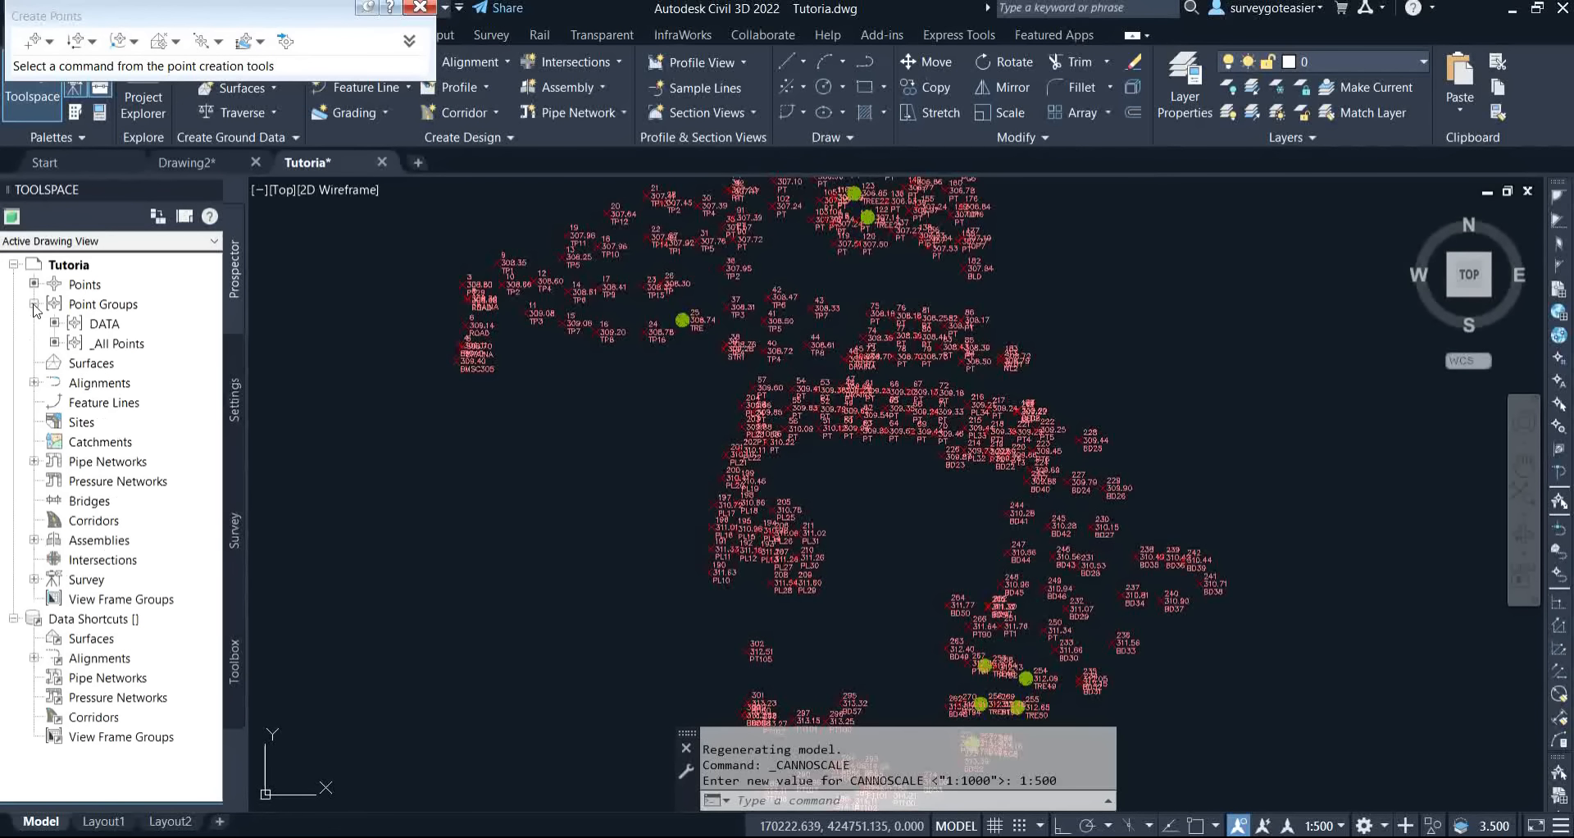
pyautogui.click(99, 330)
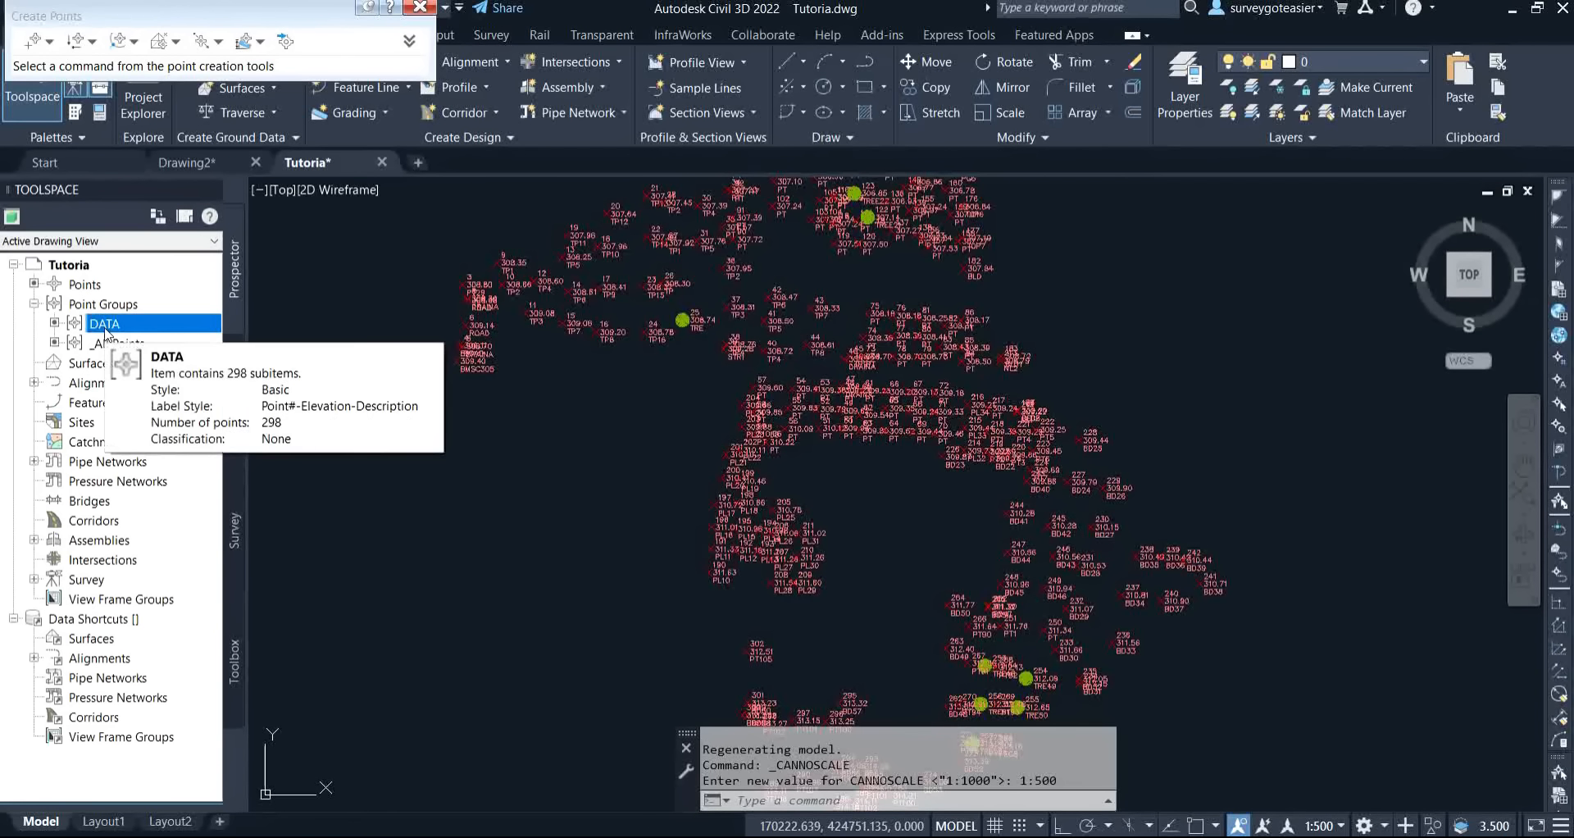
pyautogui.rightClick(106, 328)
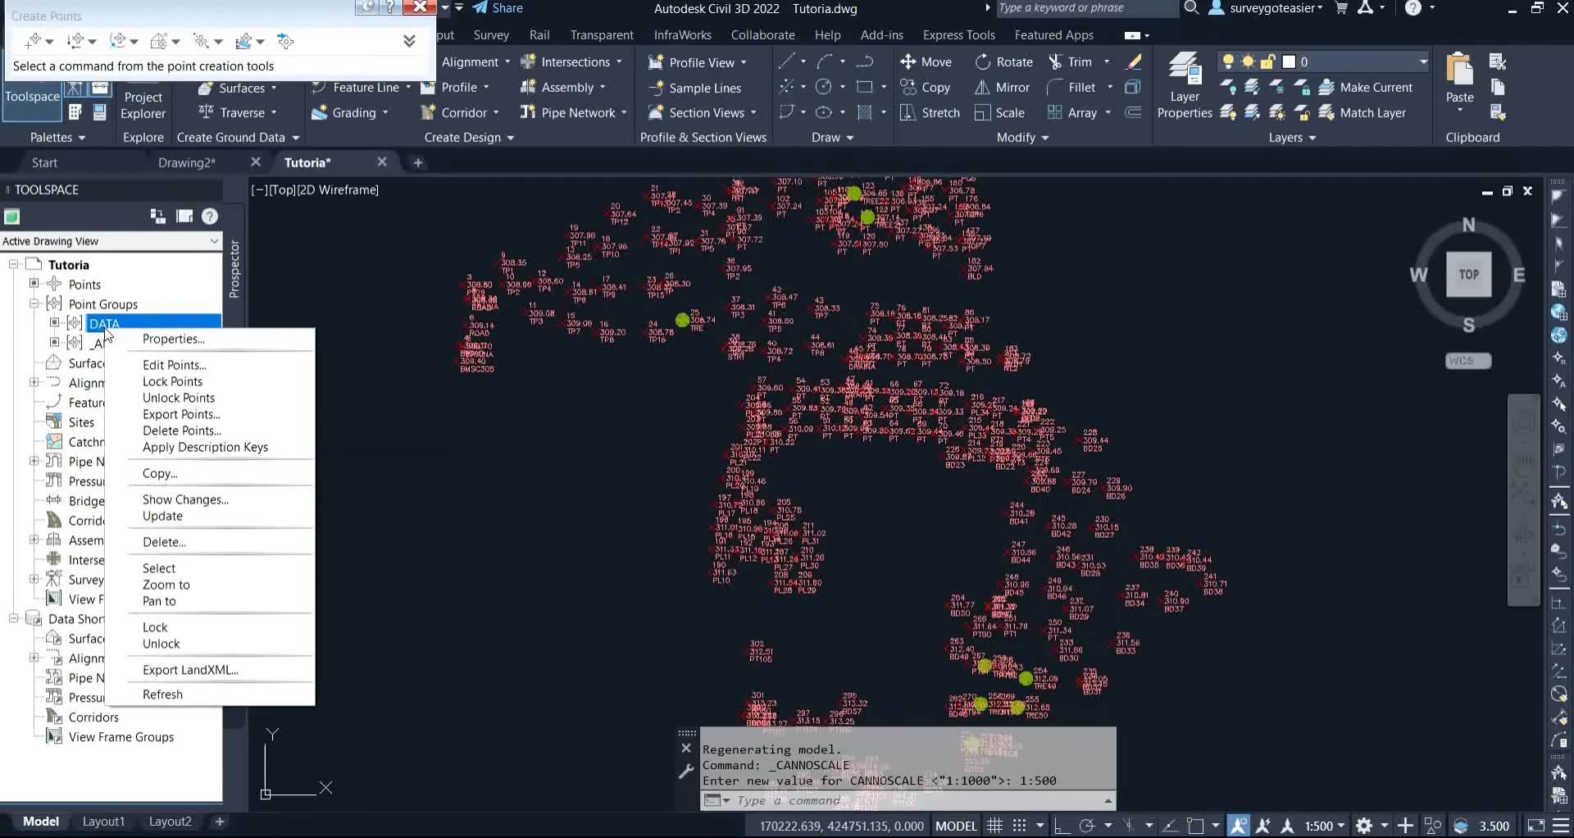
pyautogui.click(176, 339)
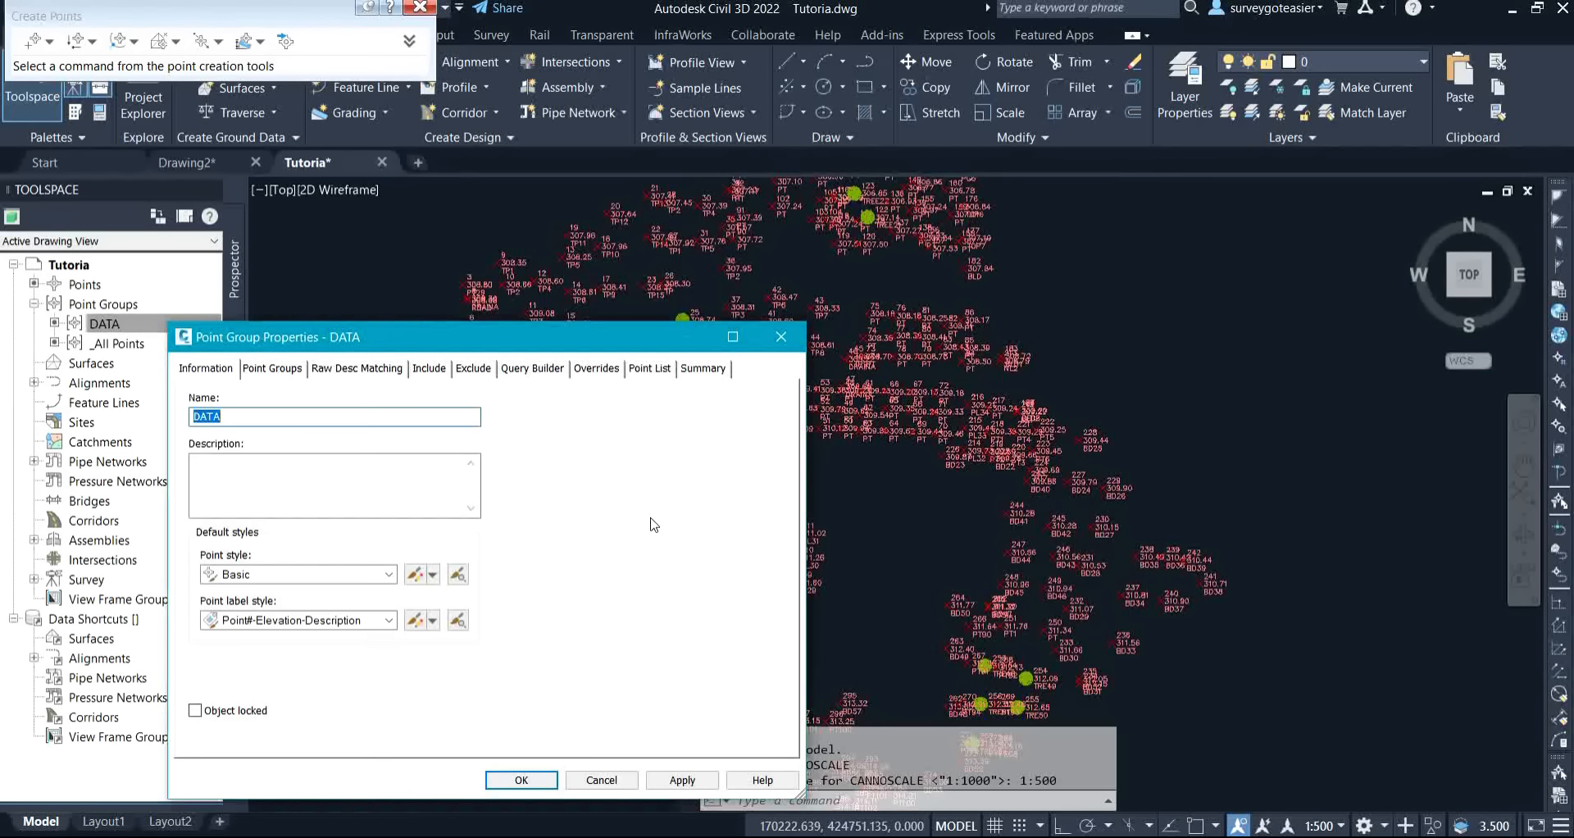
pyautogui.moveTo(534, 336); pyautogui.dragTo(486, 170)
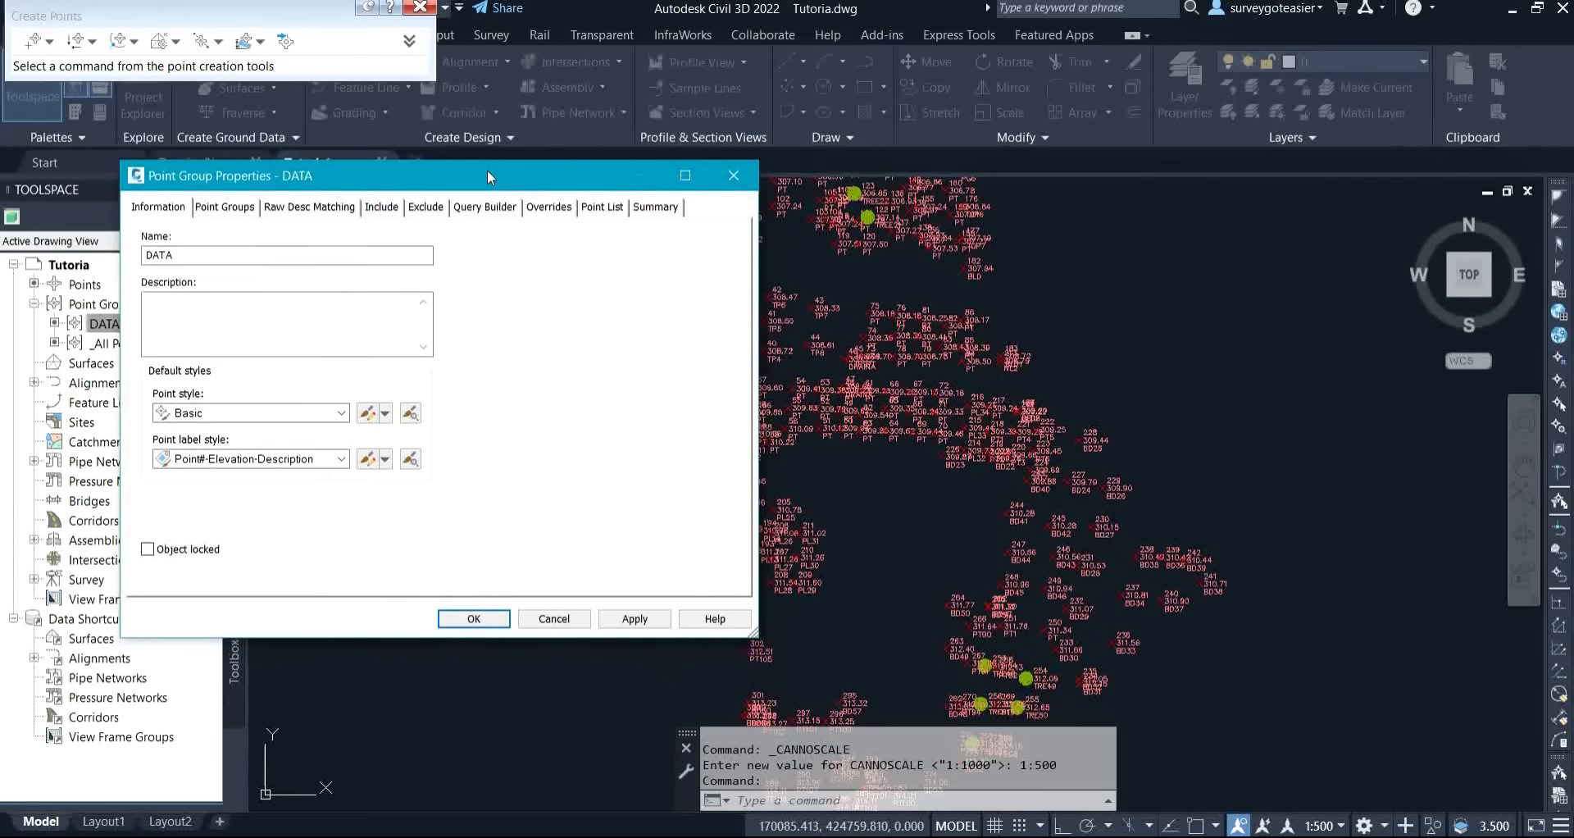
# Set the DATA point group's default point style to <none> and apply it to the drawing.
pyautogui.click(340, 414)
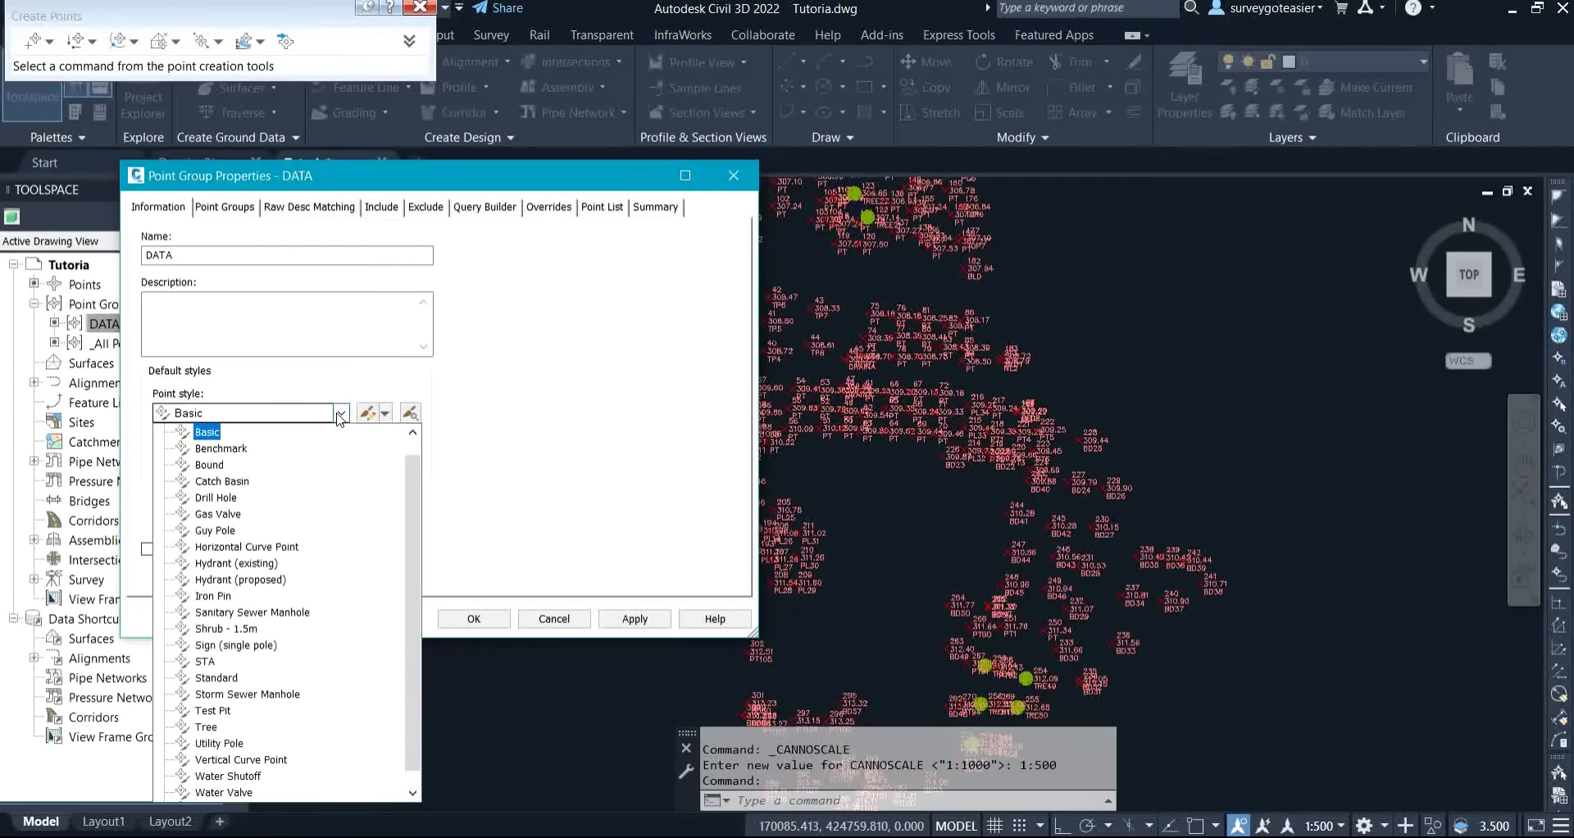
pyautogui.moveTo(411, 494); pyautogui.dragTo(409, 431)
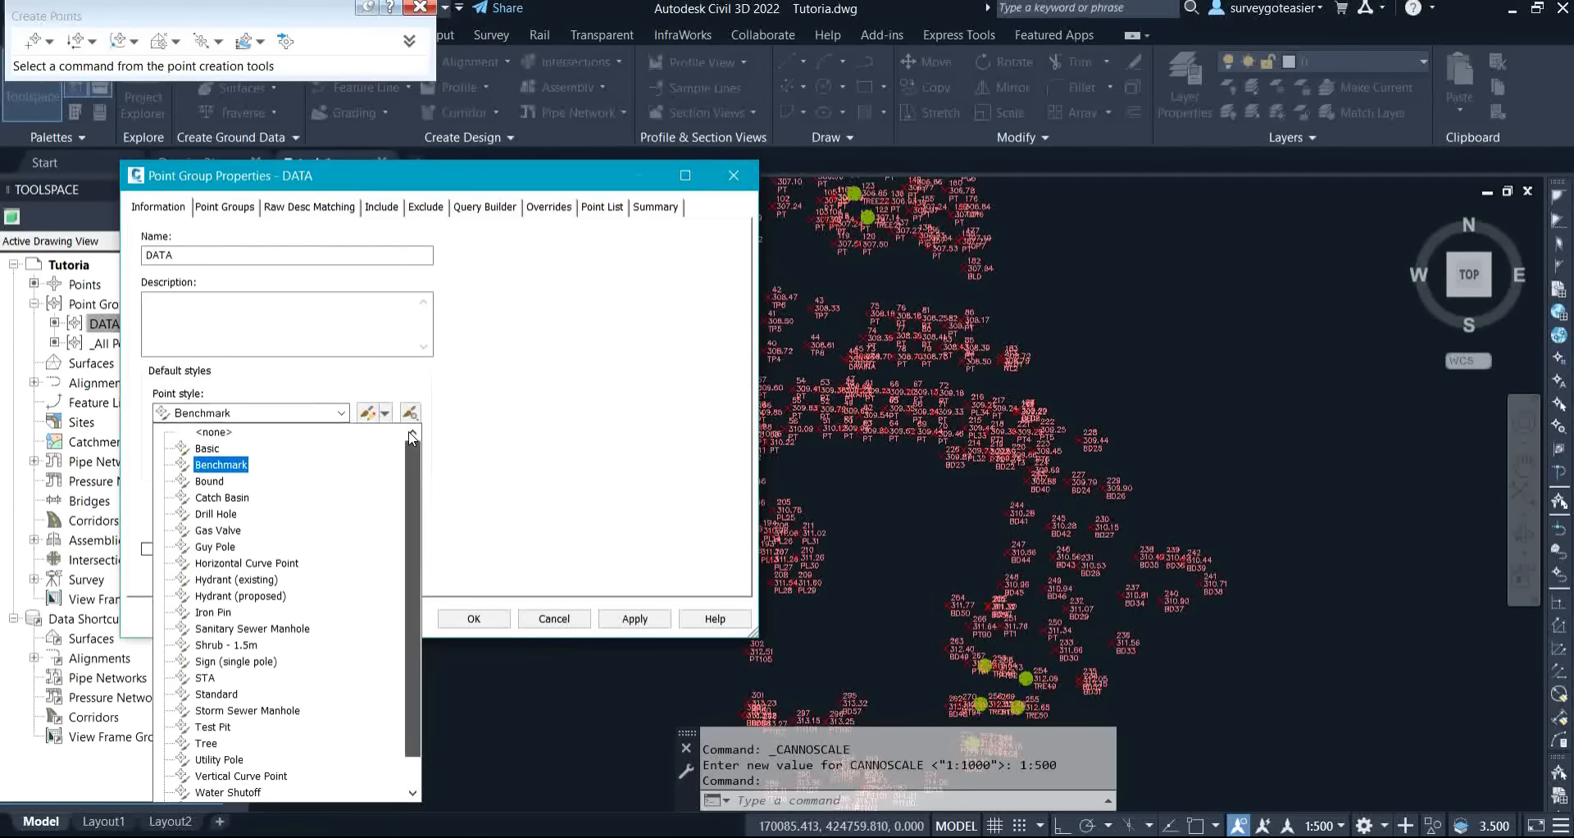
pyautogui.click(210, 434)
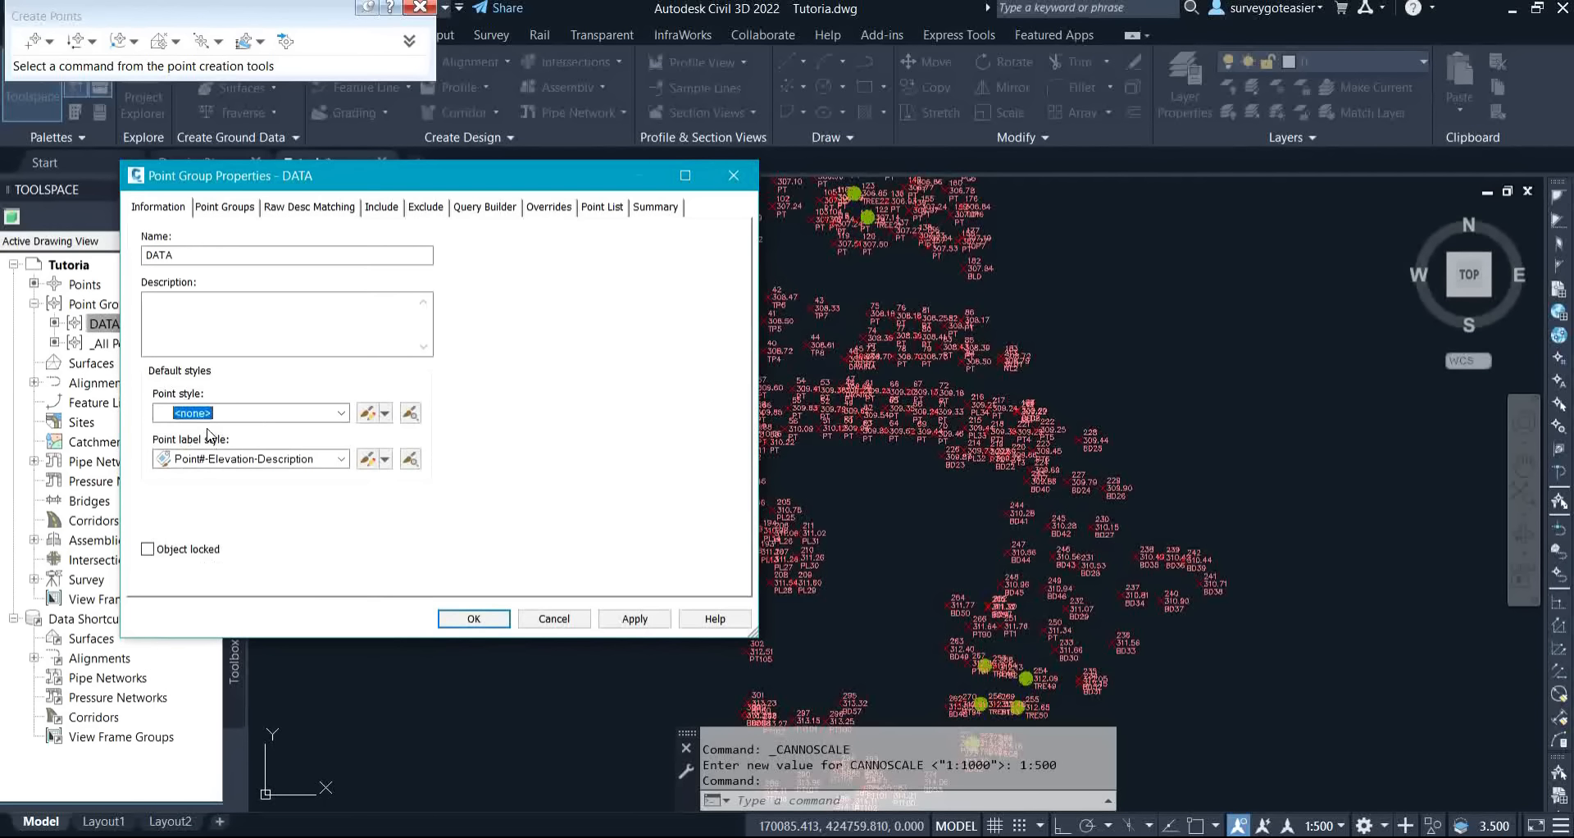
pyautogui.click(642, 620)
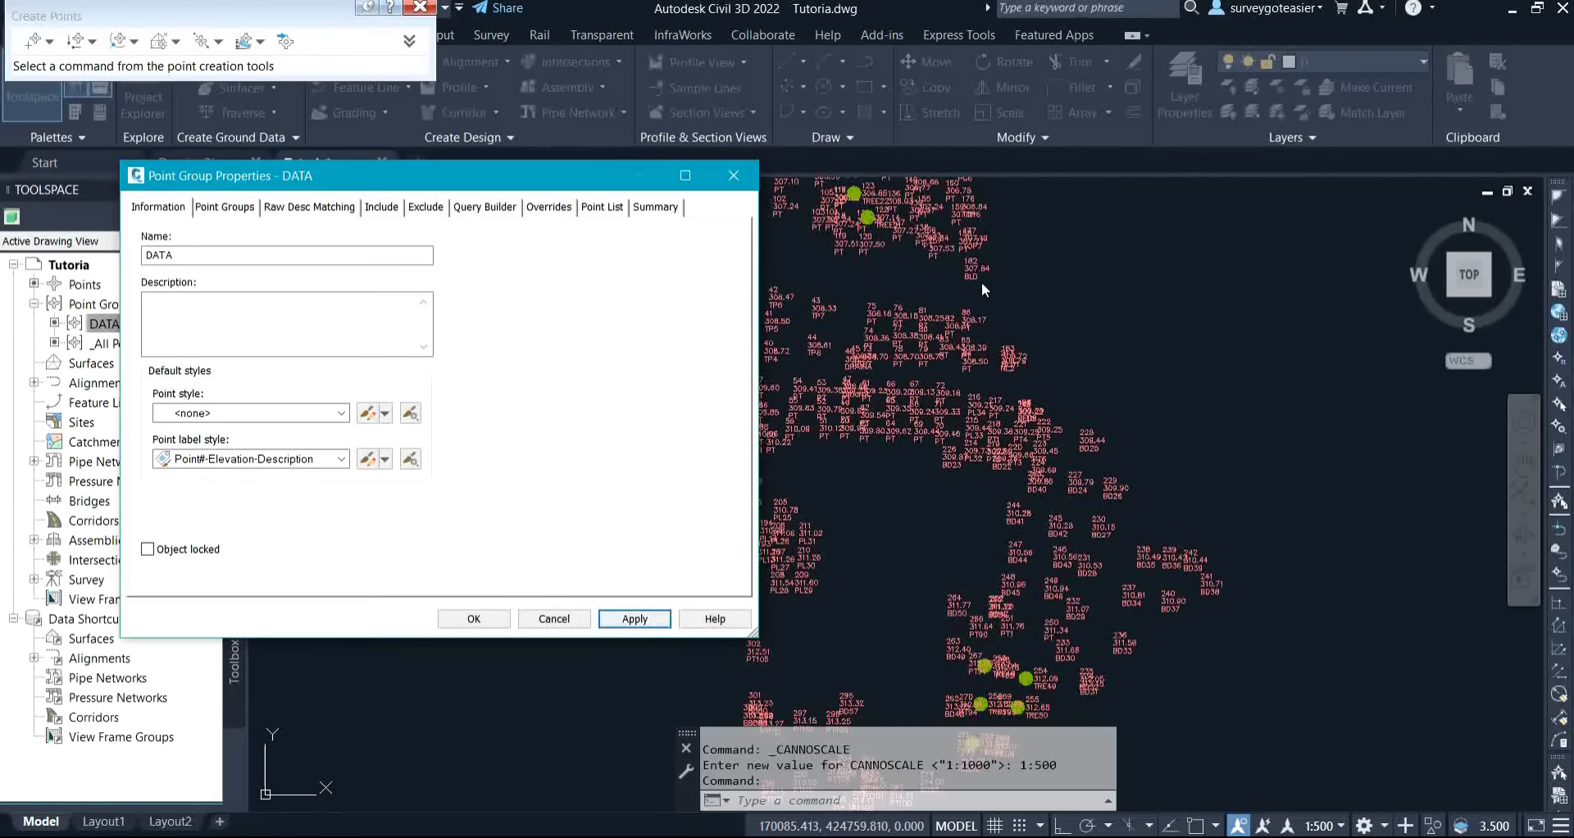
# Restore Basic as the DATA group's default point style and apply it.
pyautogui.click(344, 416)
pyautogui.press('Down')
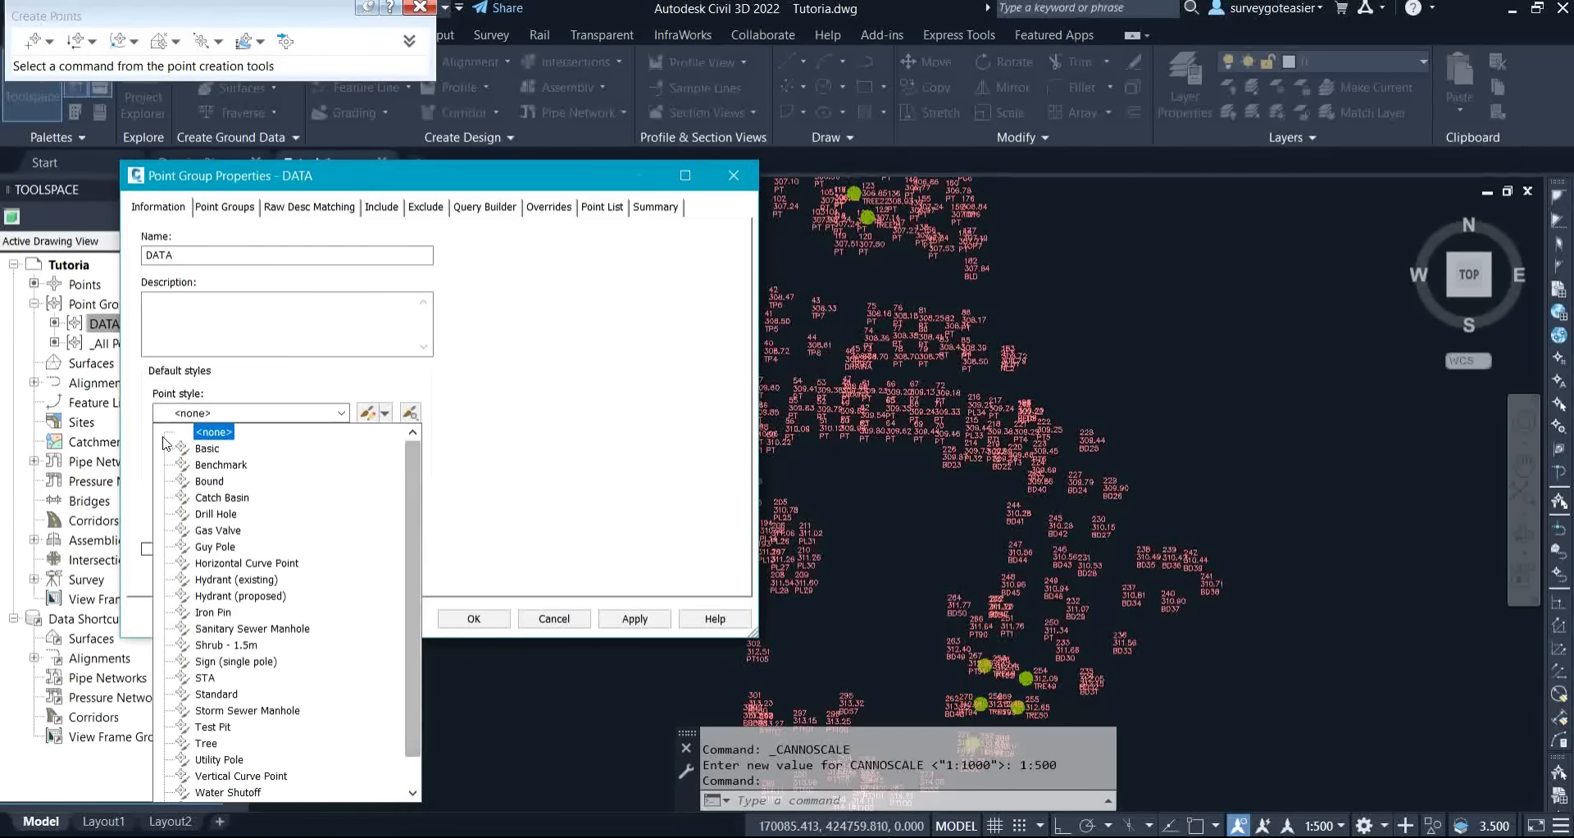
pyautogui.click(196, 449)
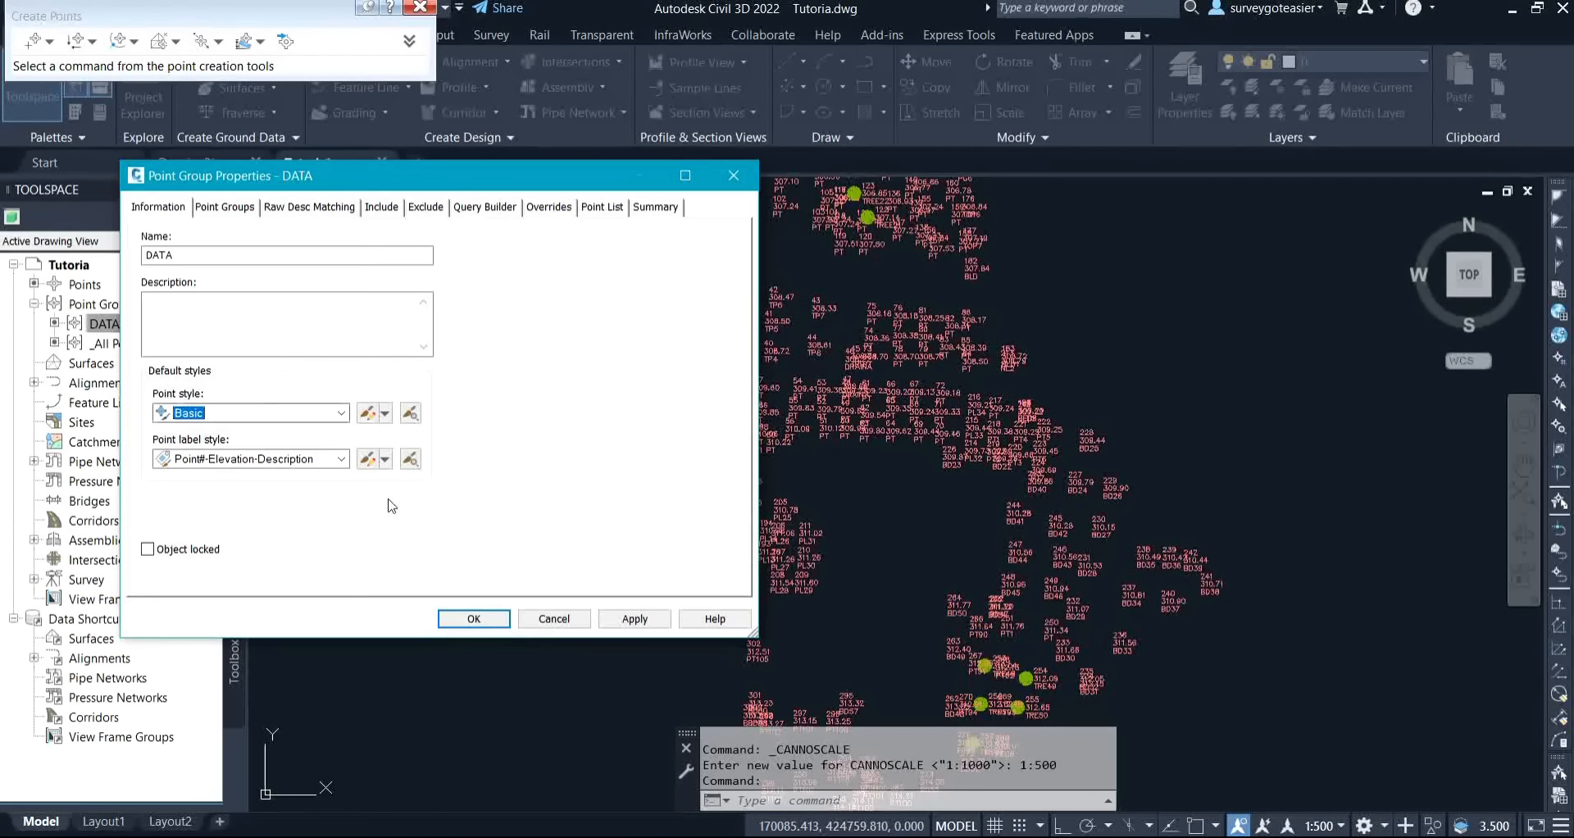
pyautogui.click(661, 622)
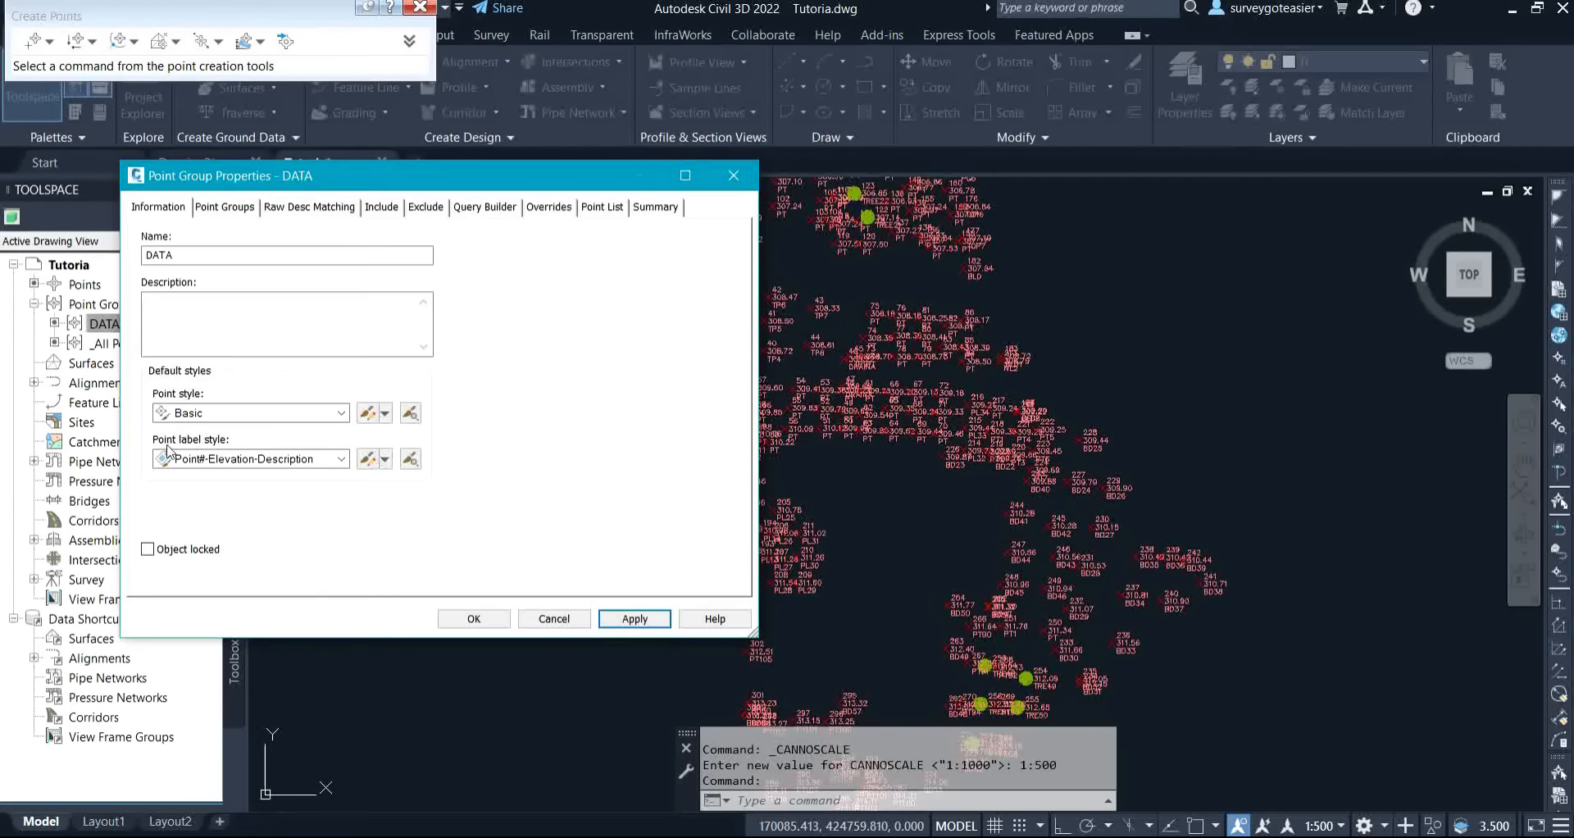
# Set the DATA group's point label style to <none> and apply it to the drawing.
pyautogui.click(341, 459)
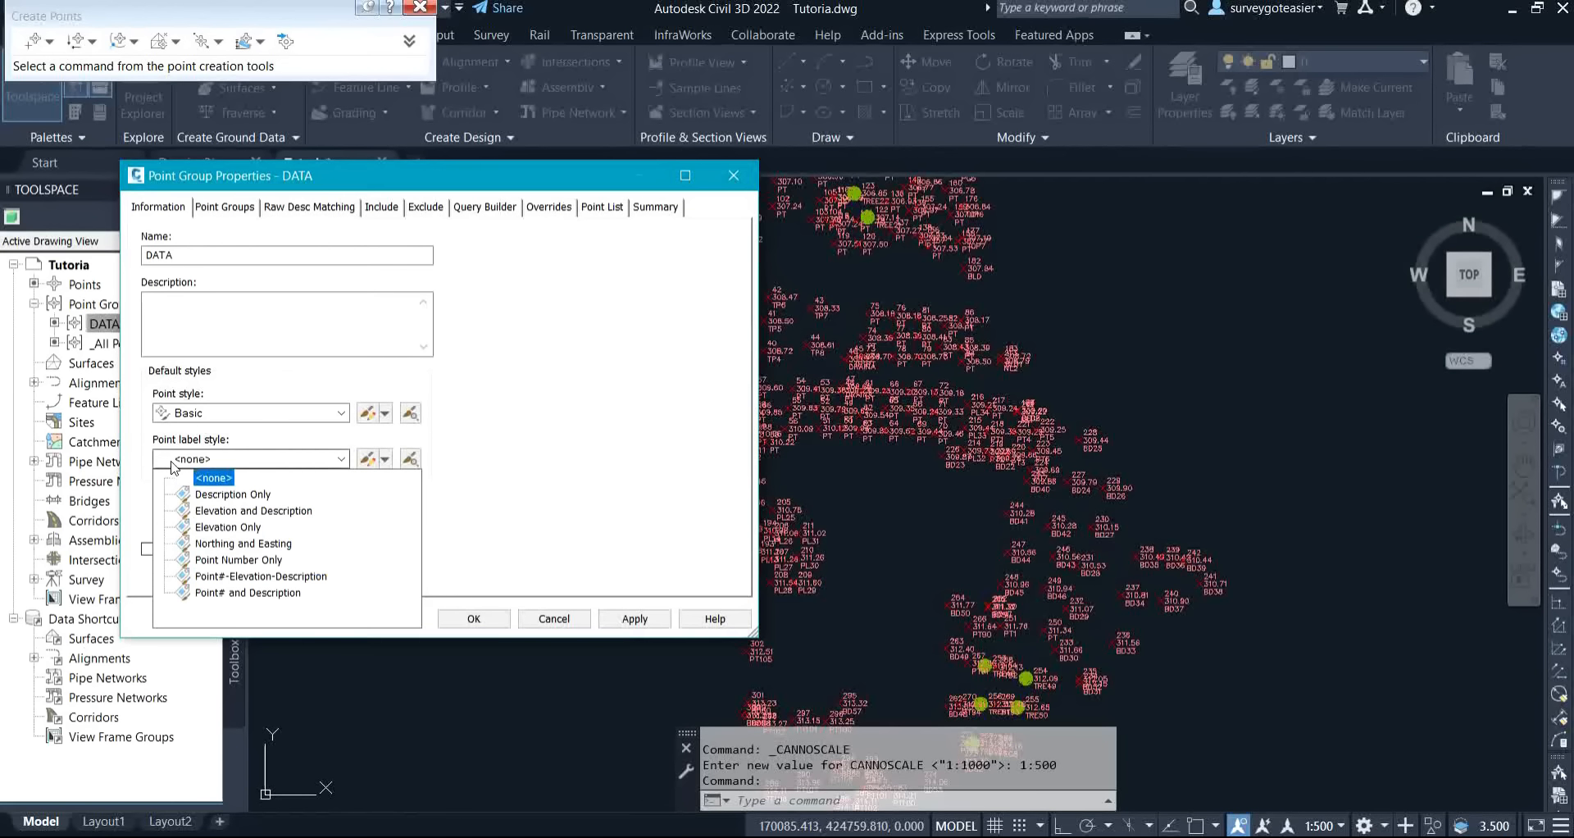
pyautogui.click(213, 480)
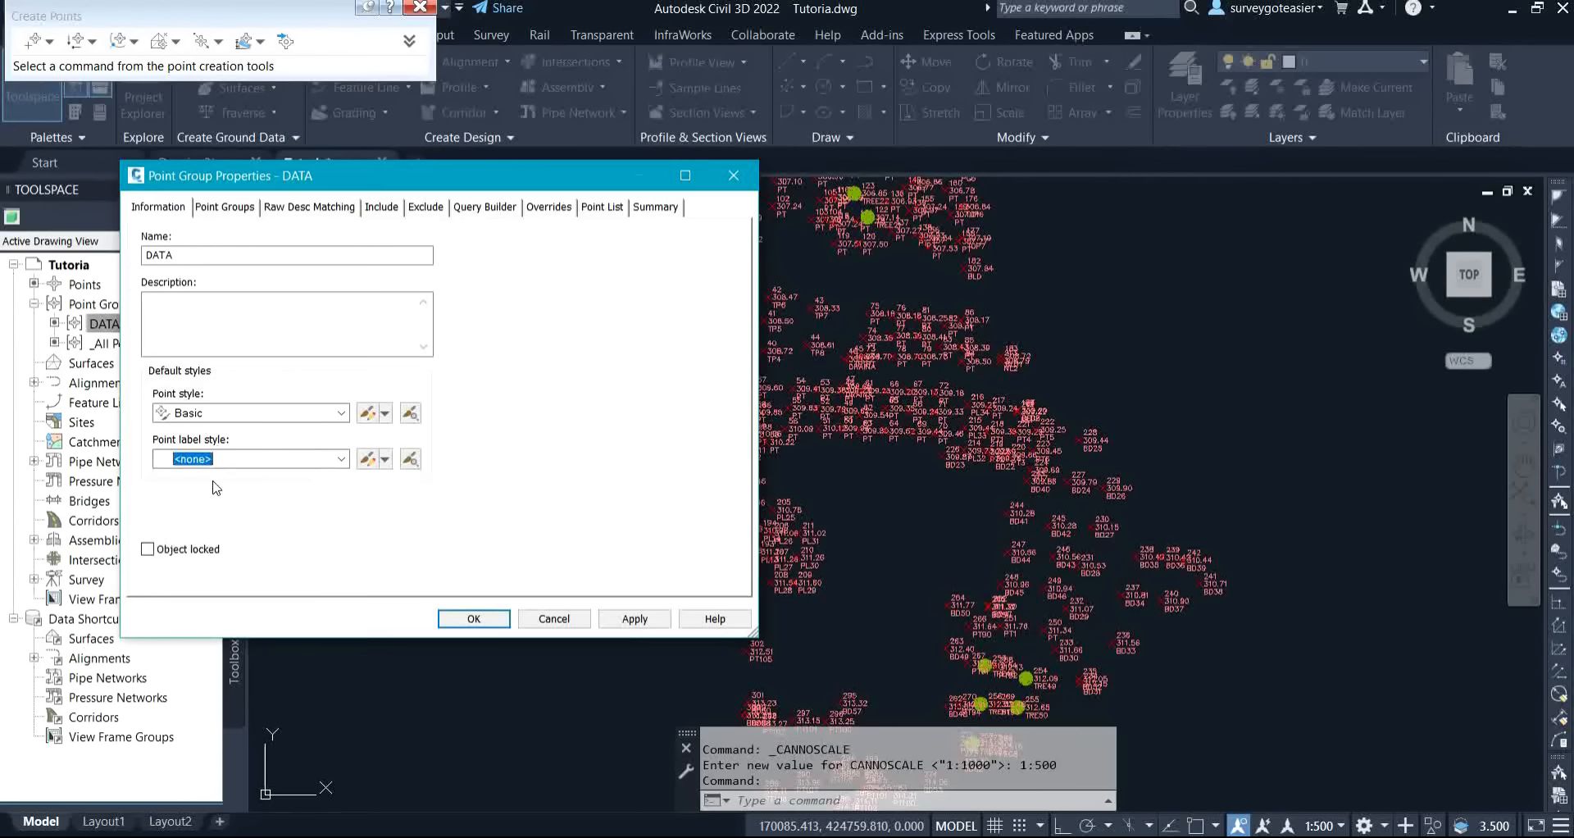
pyautogui.click(627, 619)
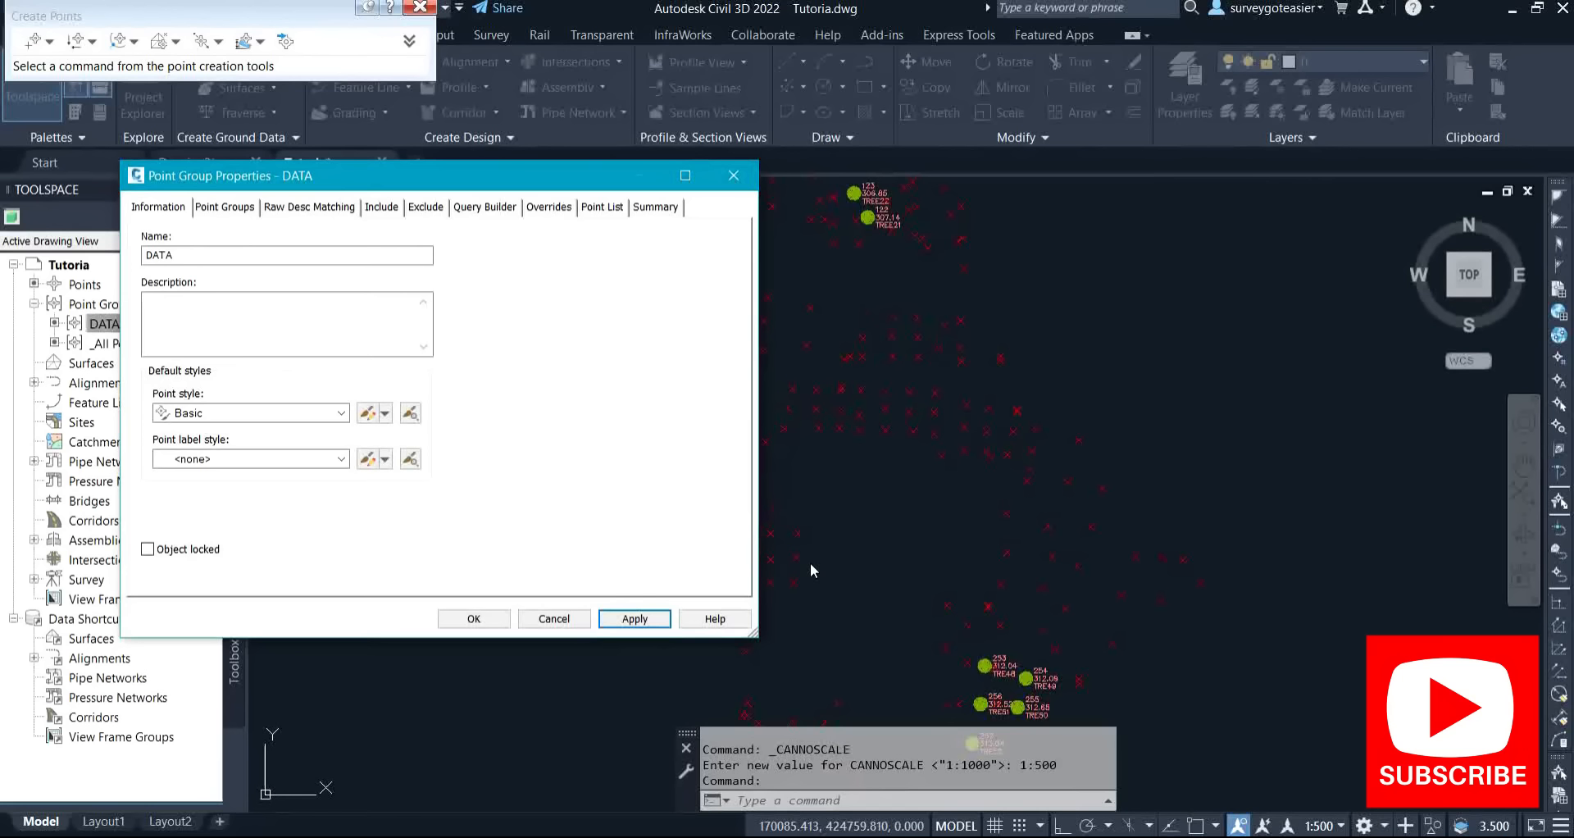
# Switch the DATA group's point label style to Description Only and apply it.
pyautogui.click(341, 461)
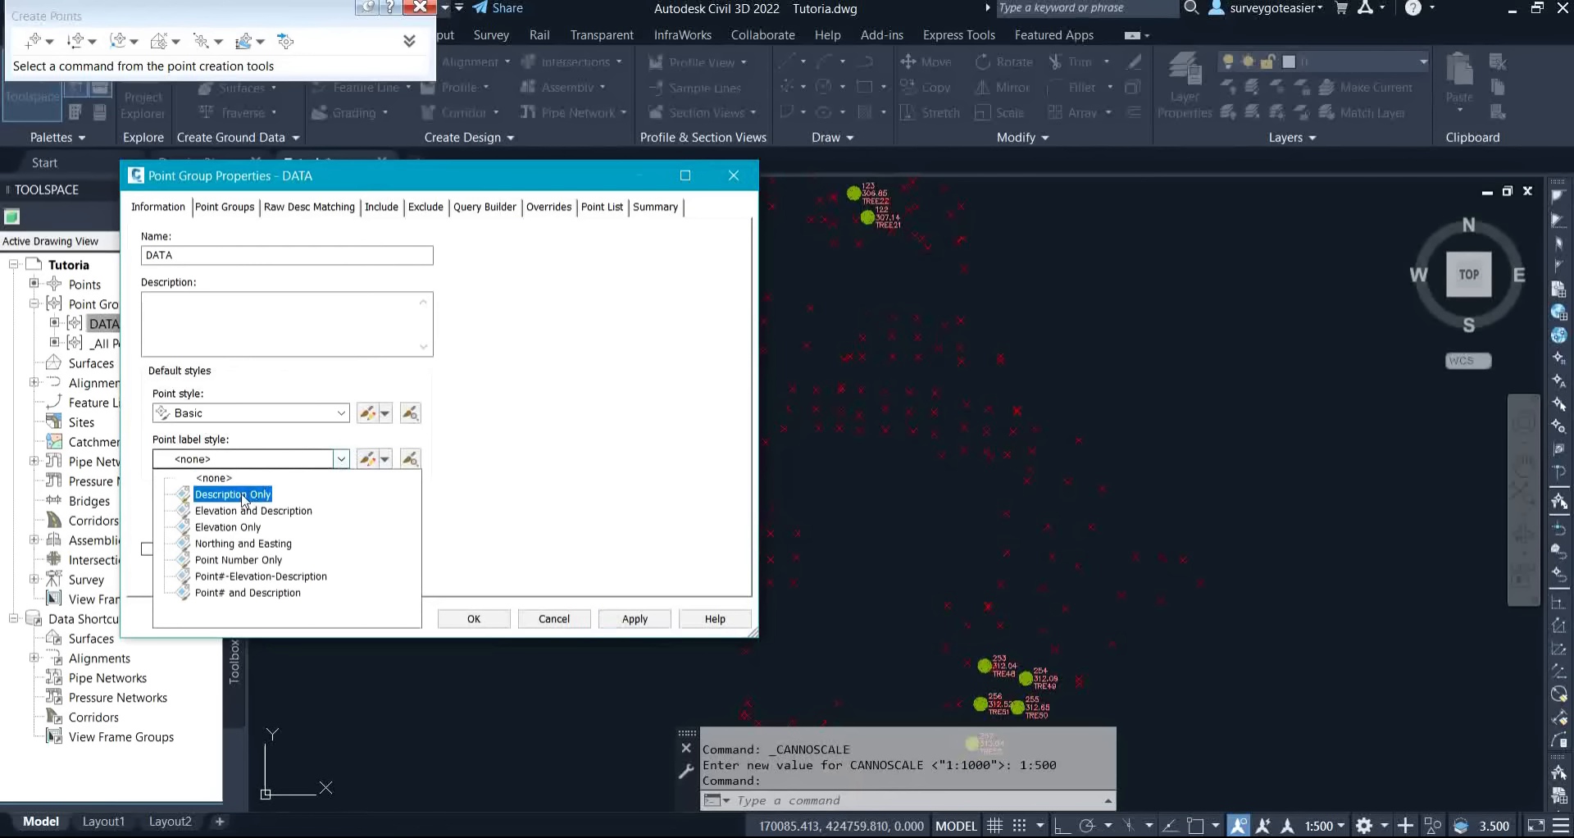
pyautogui.click(238, 494)
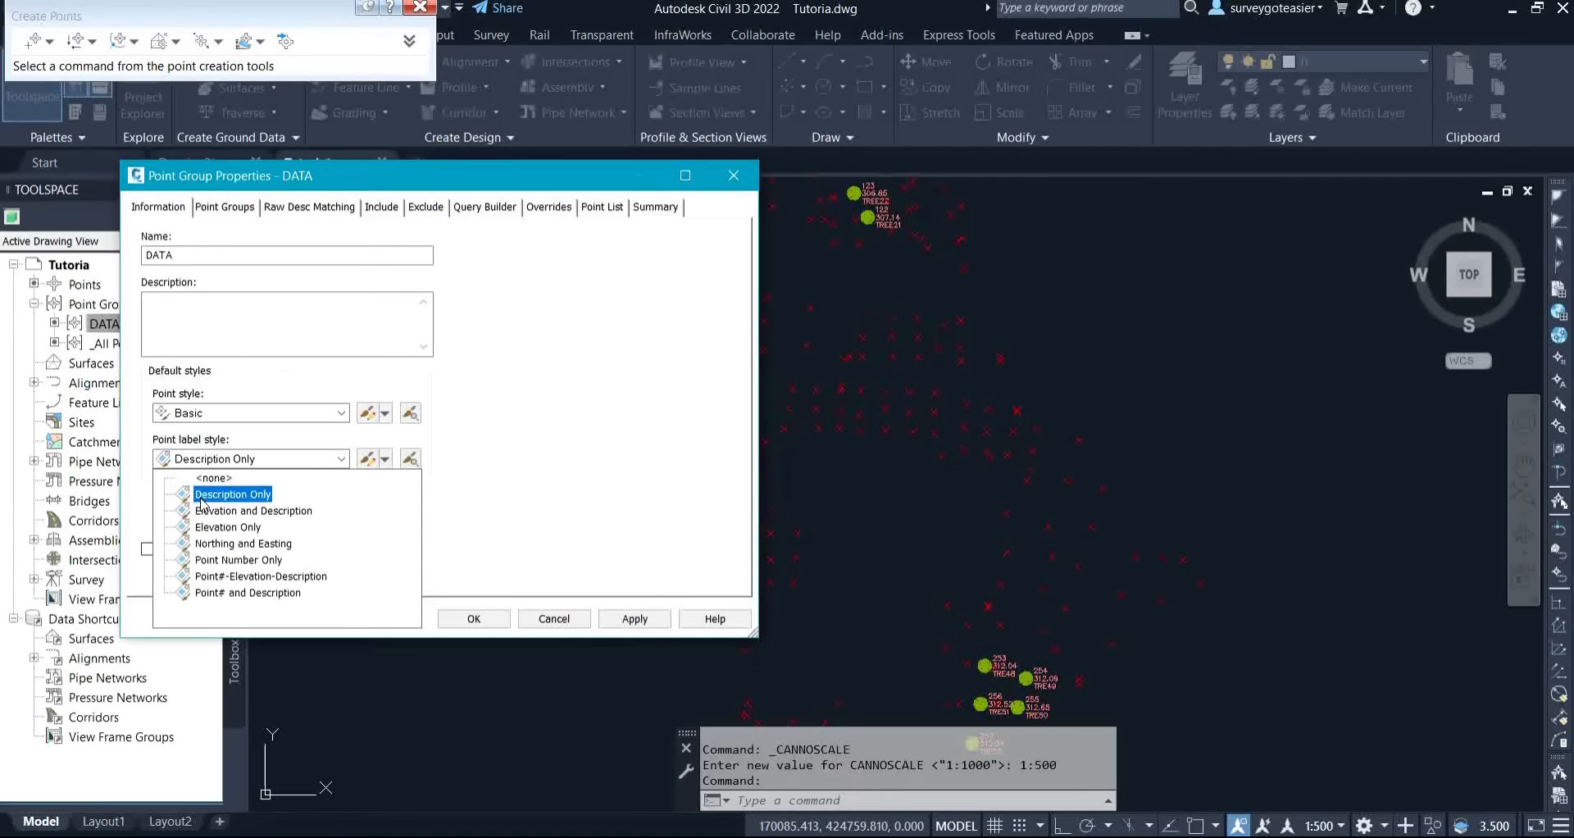
pyautogui.click(203, 498)
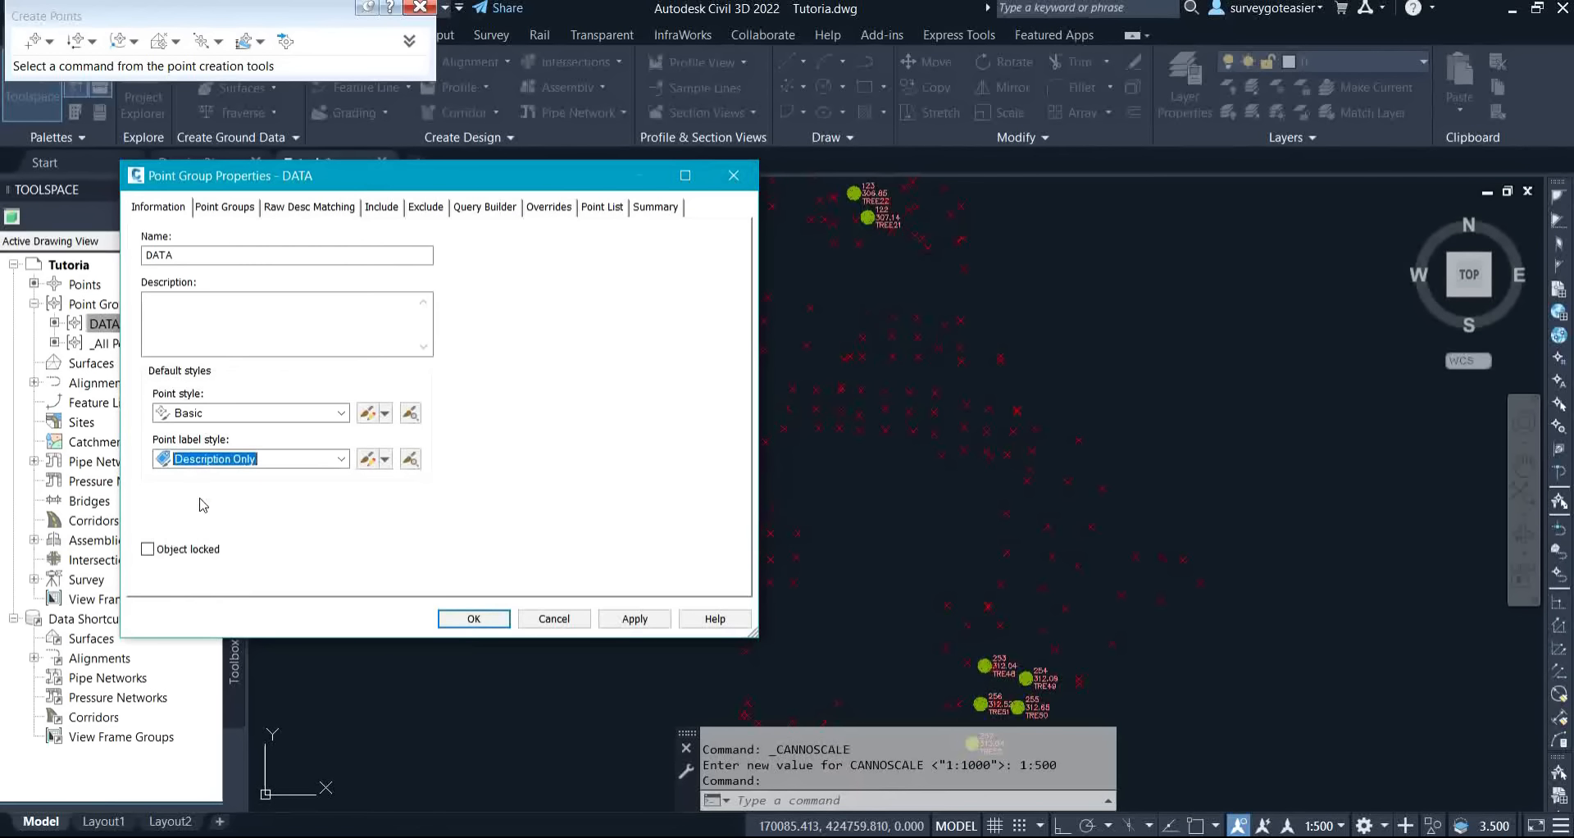
pyautogui.click(633, 620)
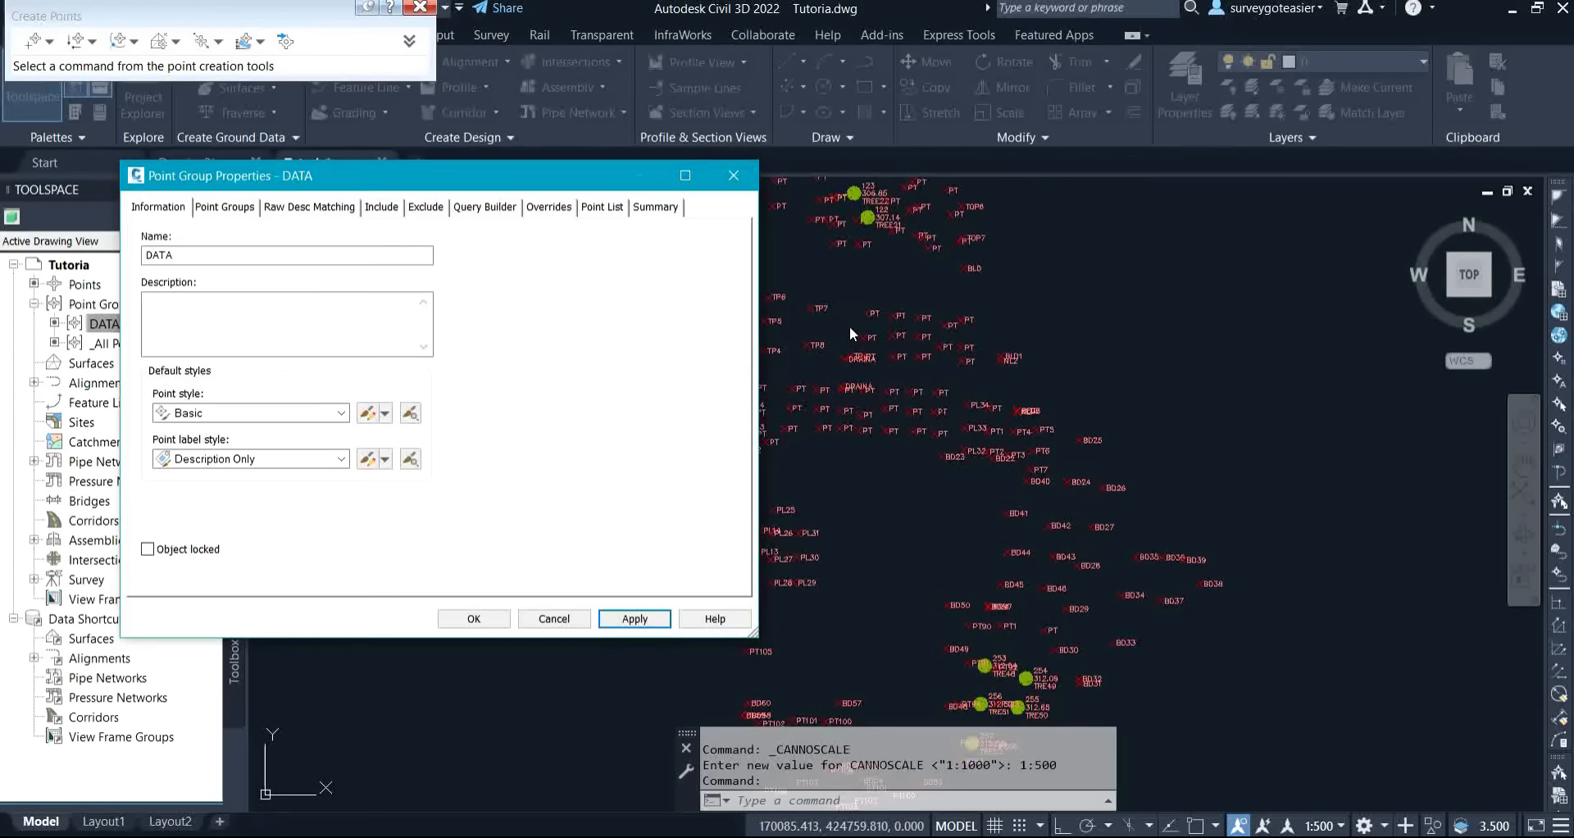
# Change the DATA group's point label style to Elevation and Description and apply it.
pyautogui.click(341, 459)
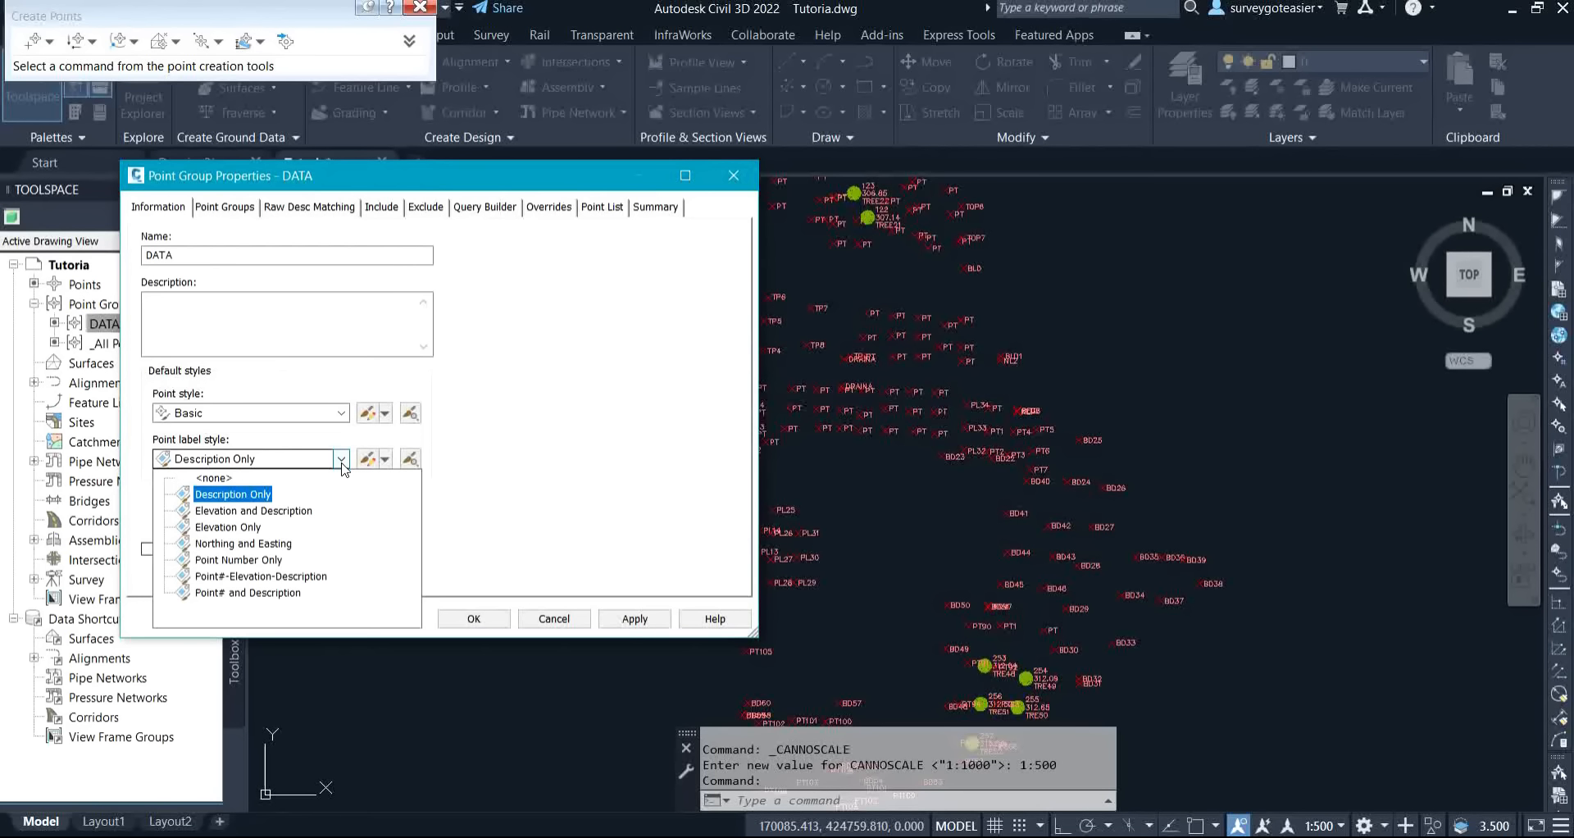
pyautogui.click(258, 513)
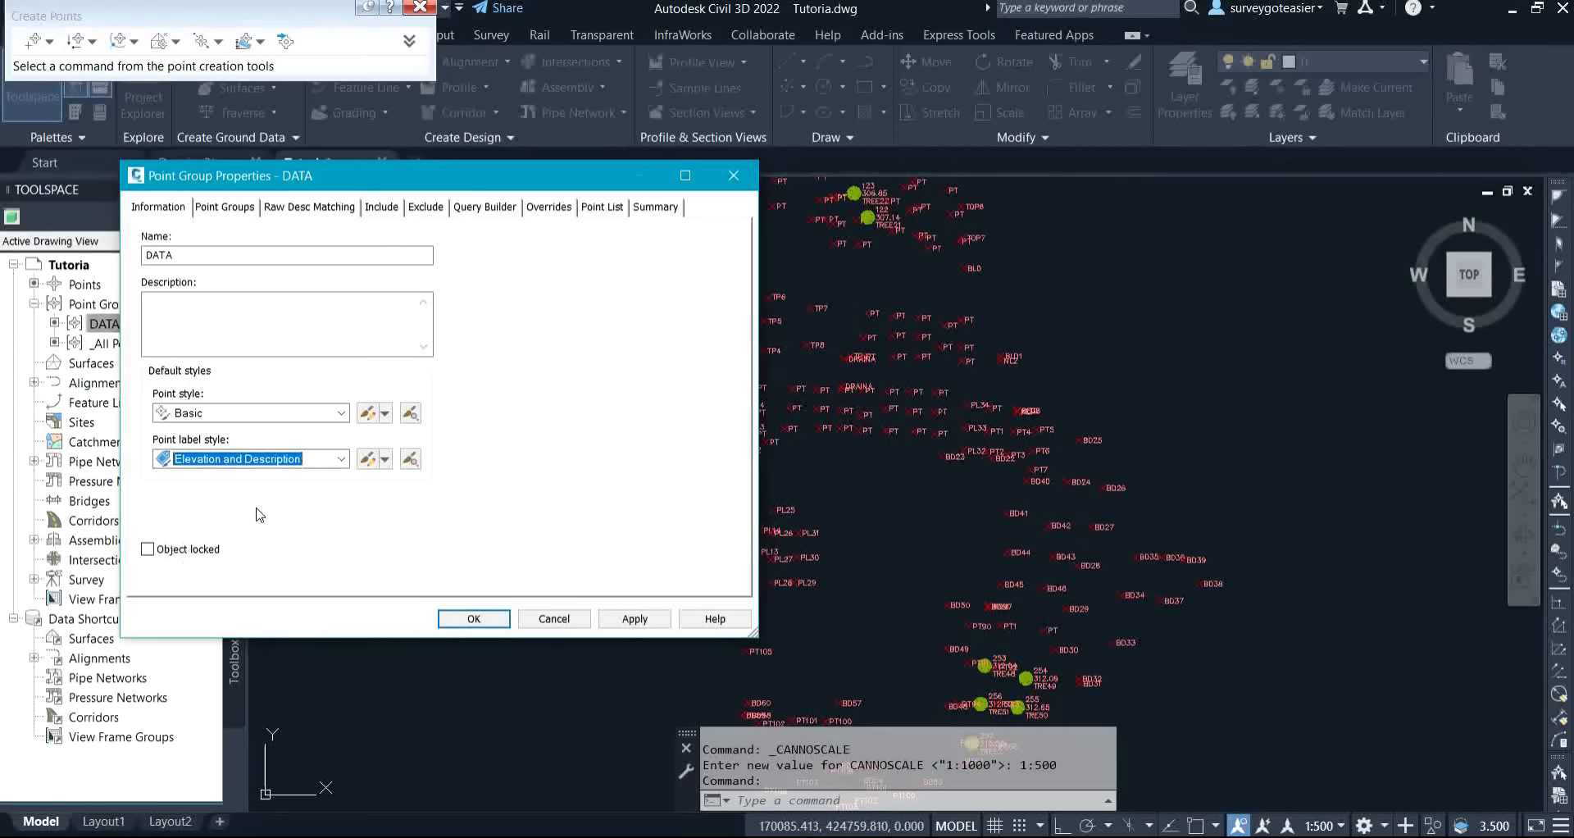
pyautogui.click(633, 619)
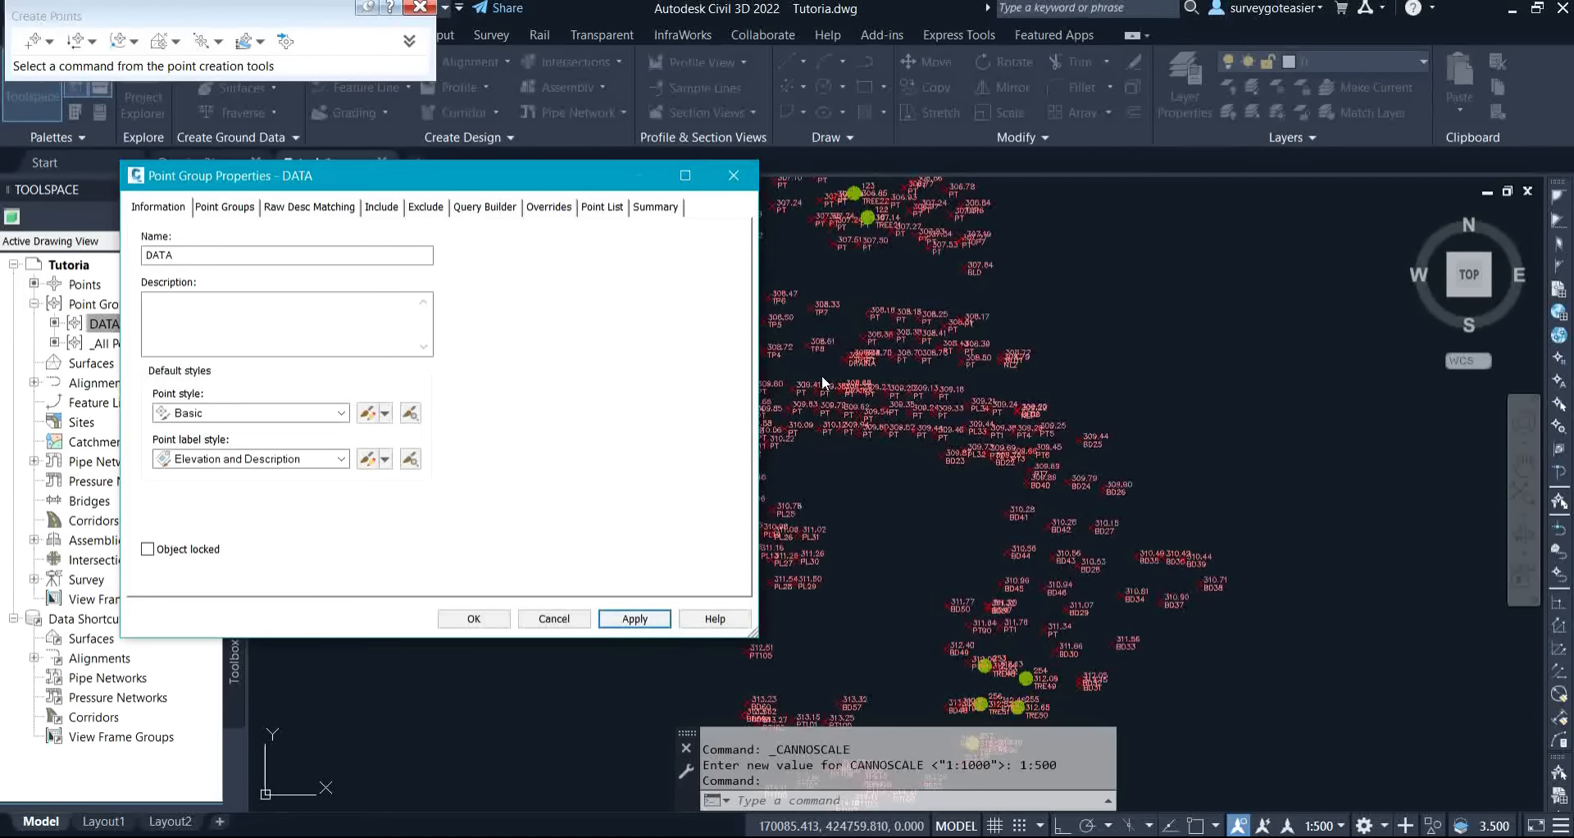
# Return the DATA group's point label style to Point#-Elevation-Description and apply it.
pyautogui.click(341, 459)
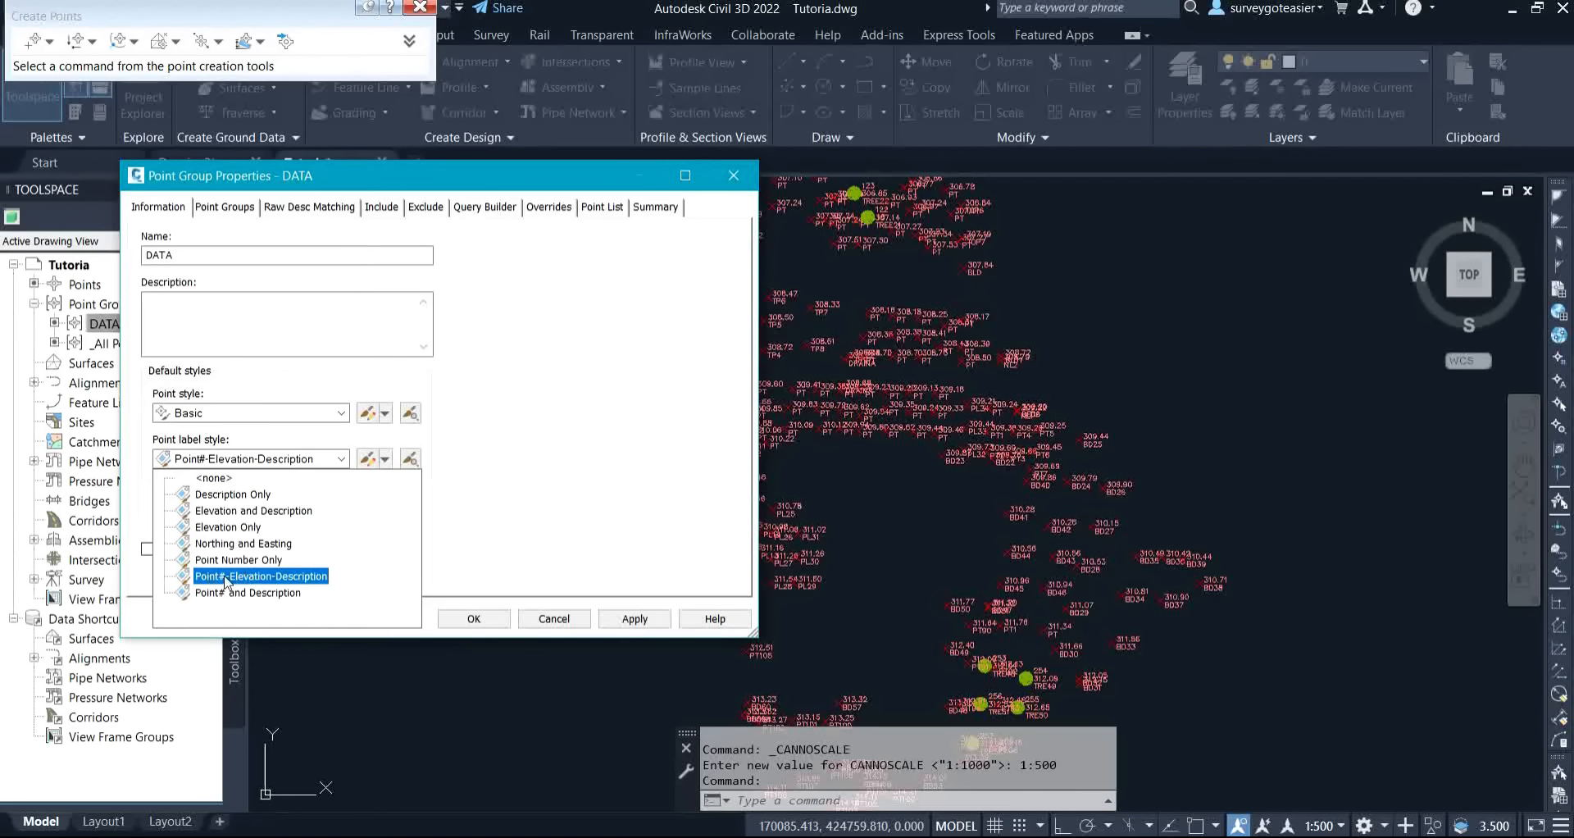
pyautogui.click(256, 577)
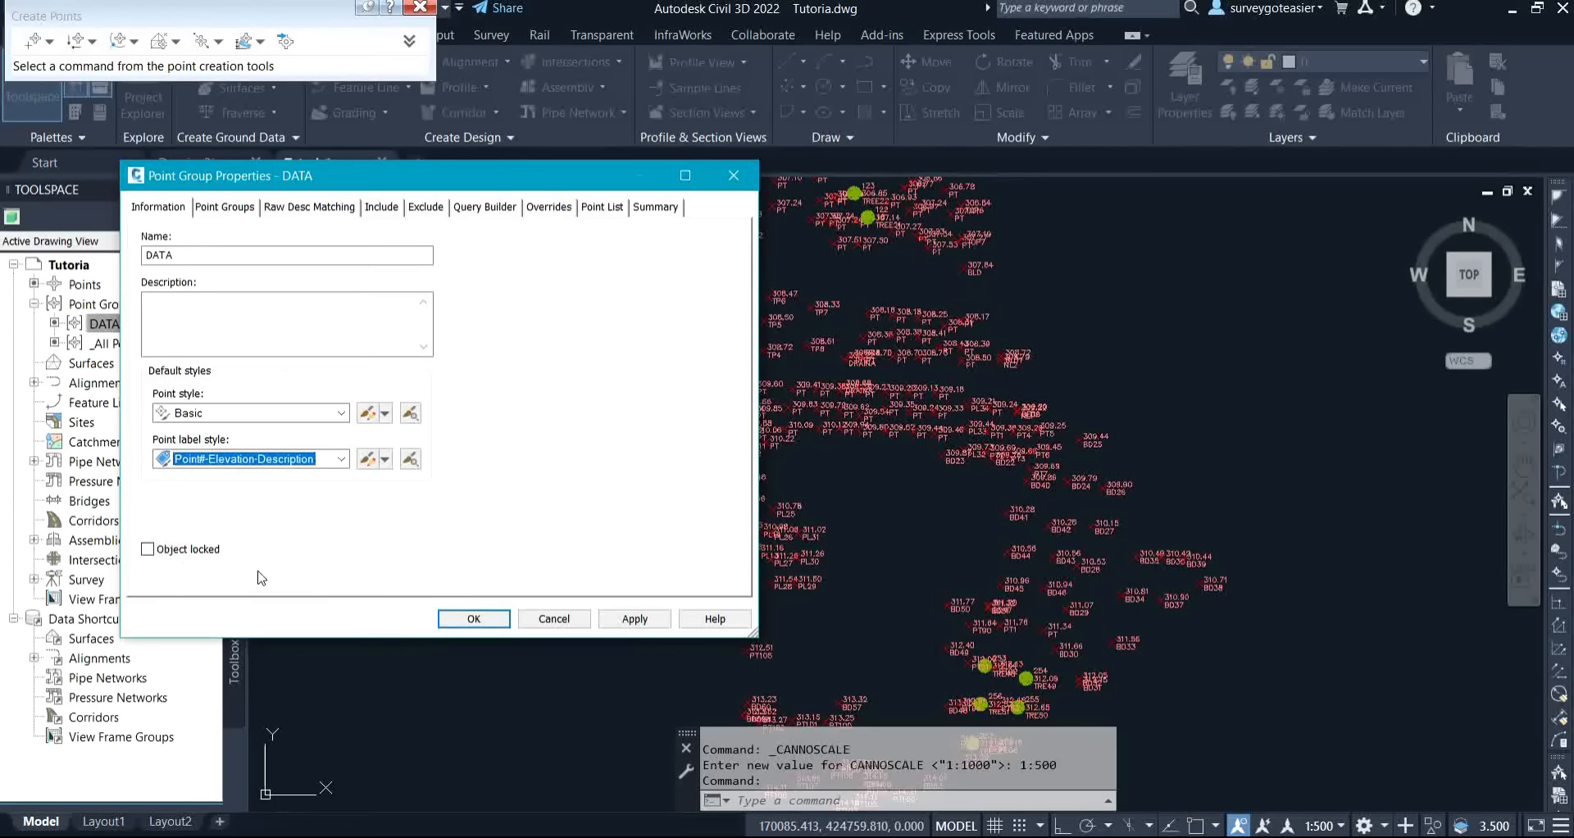
pyautogui.click(635, 619)
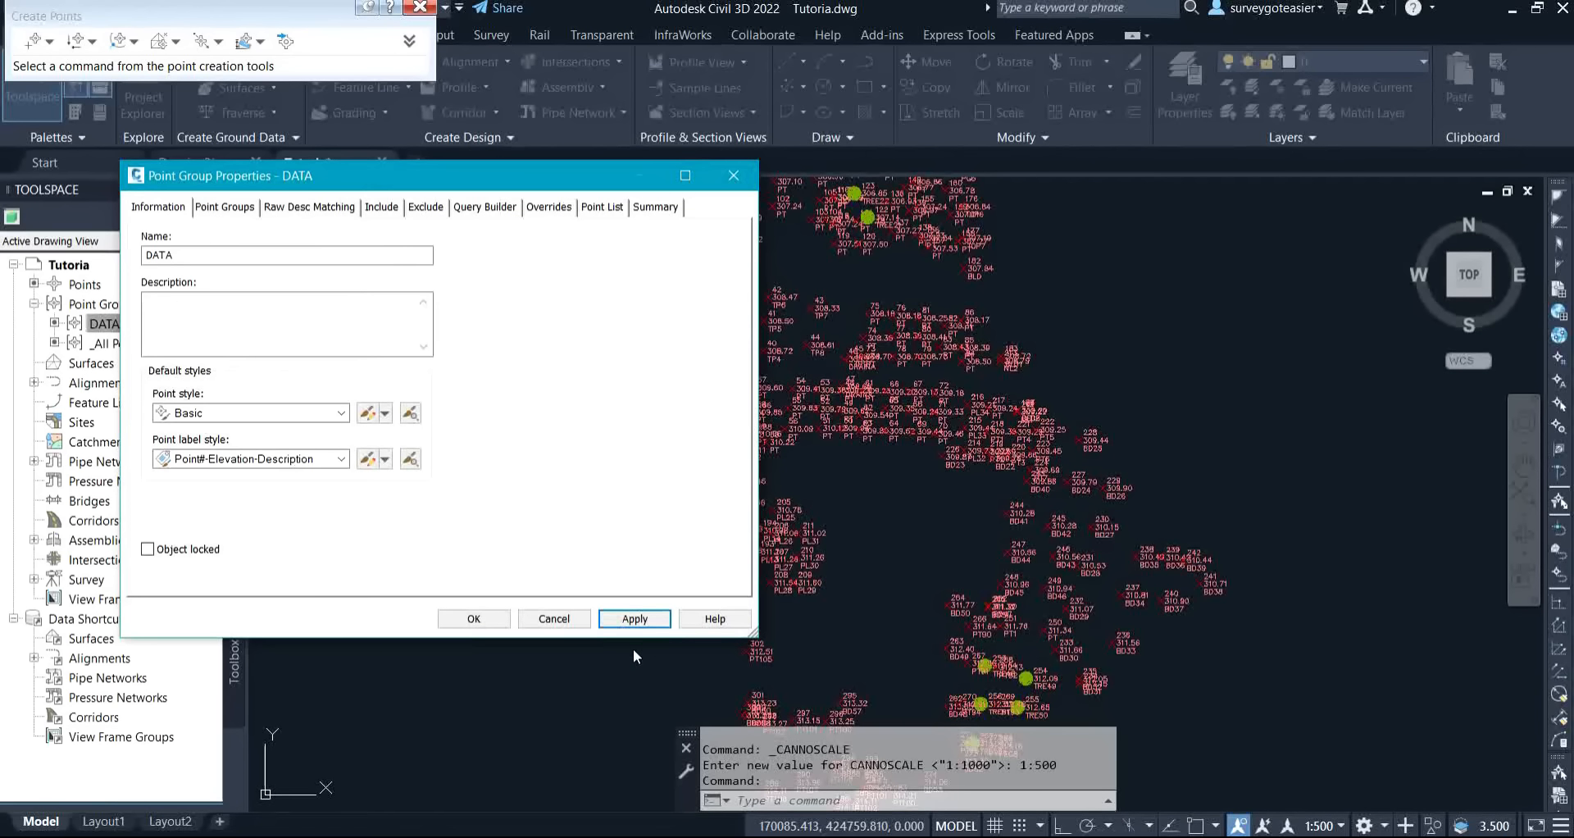
# Edit the Point#-Elevation-Description label style, setting the Point Description component's text height to 1 mm, and apply it to the DATA group.
pyautogui.click(367, 460)
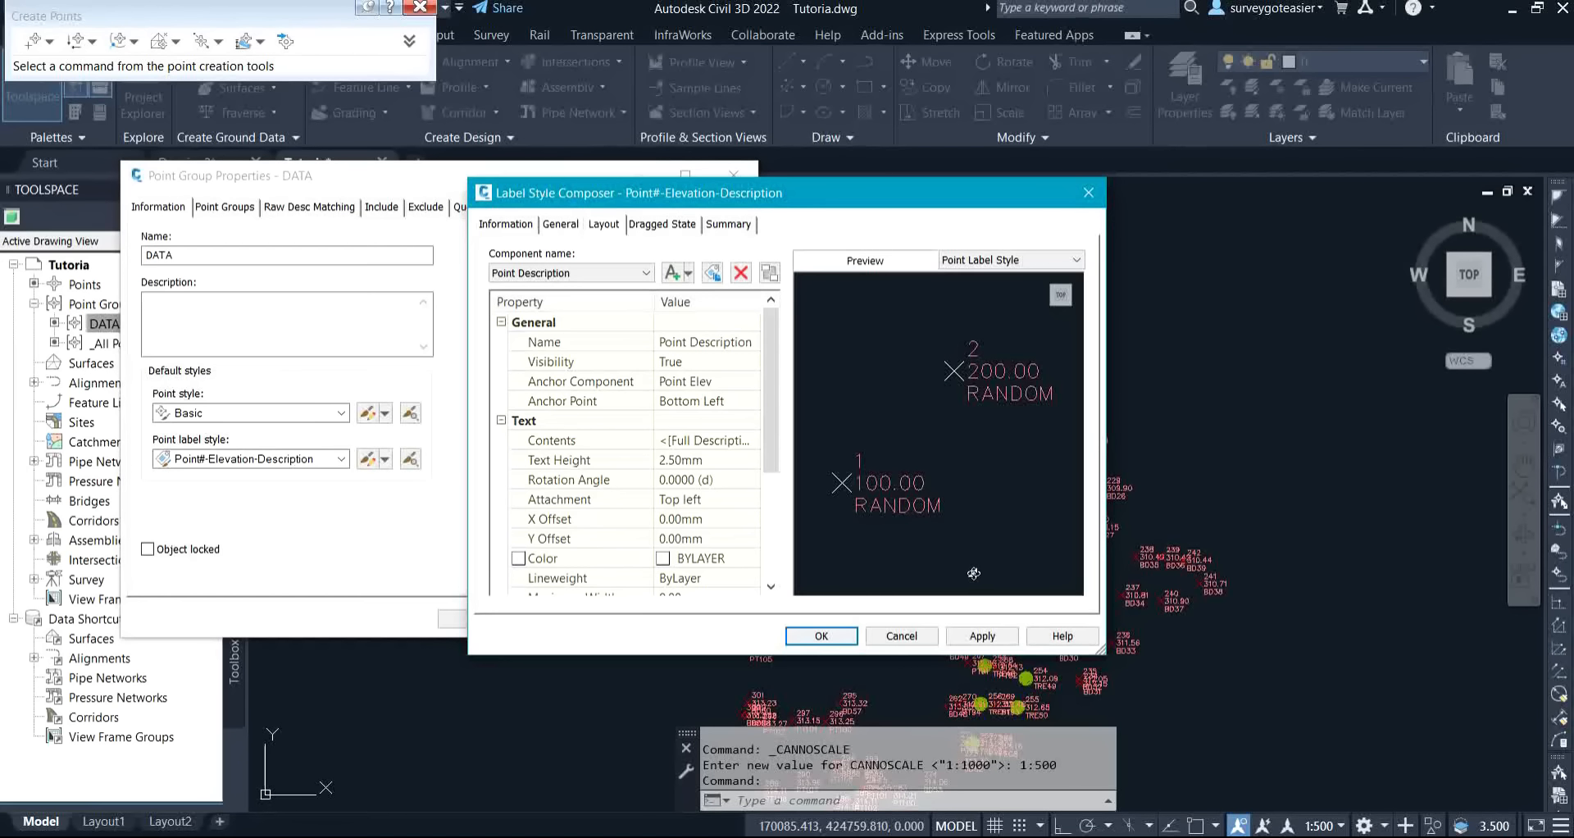
pyautogui.moveTo(796, 198)
pyautogui.mouseDown()
pyautogui.moveTo(528, 183)
pyautogui.moveTo(511, 118)
pyautogui.mouseUp()
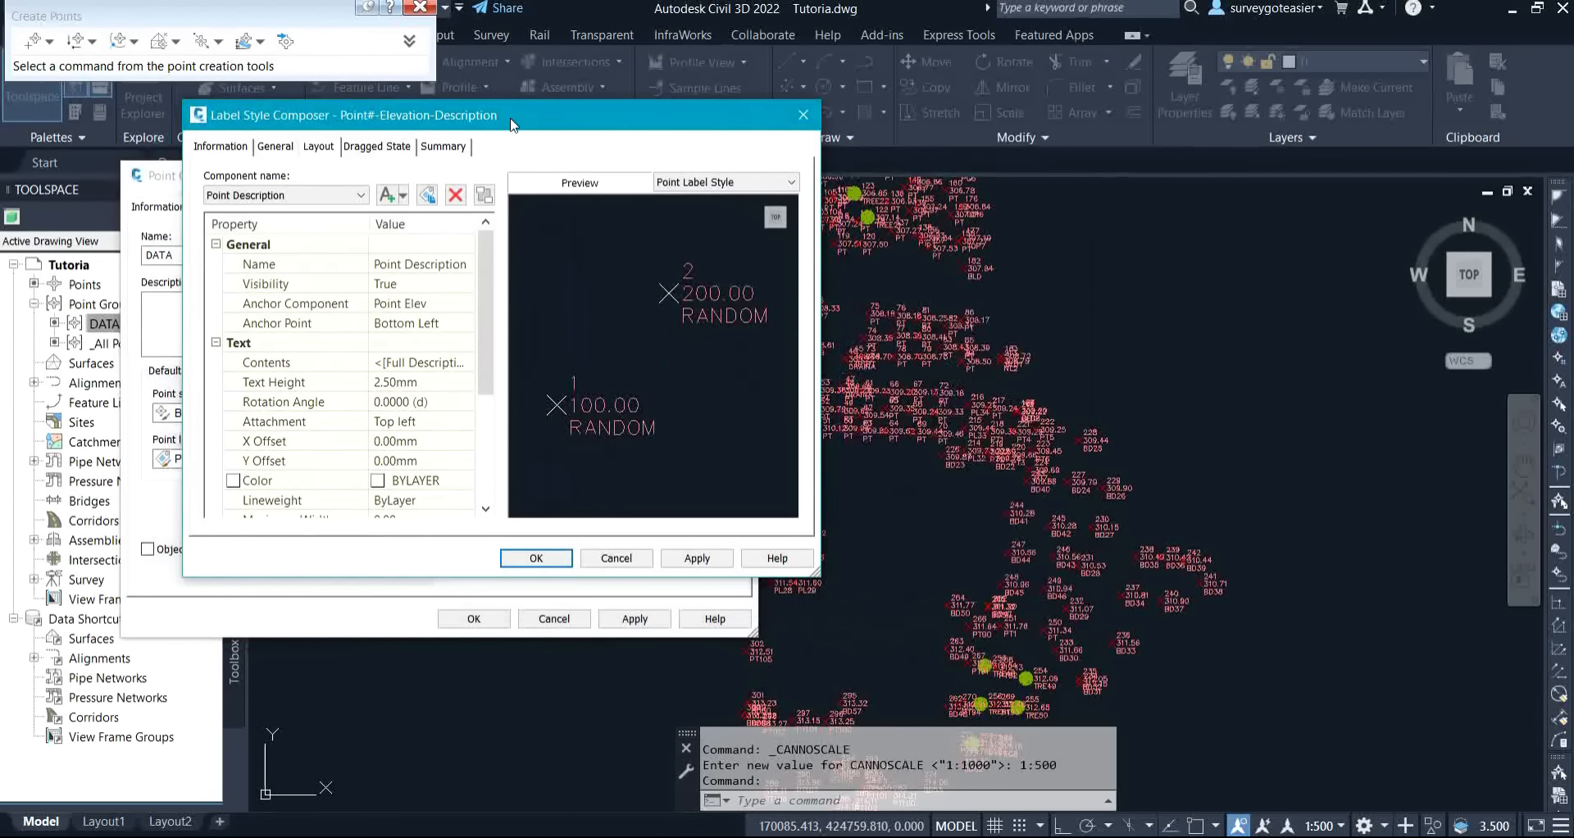
pyautogui.click(433, 383)
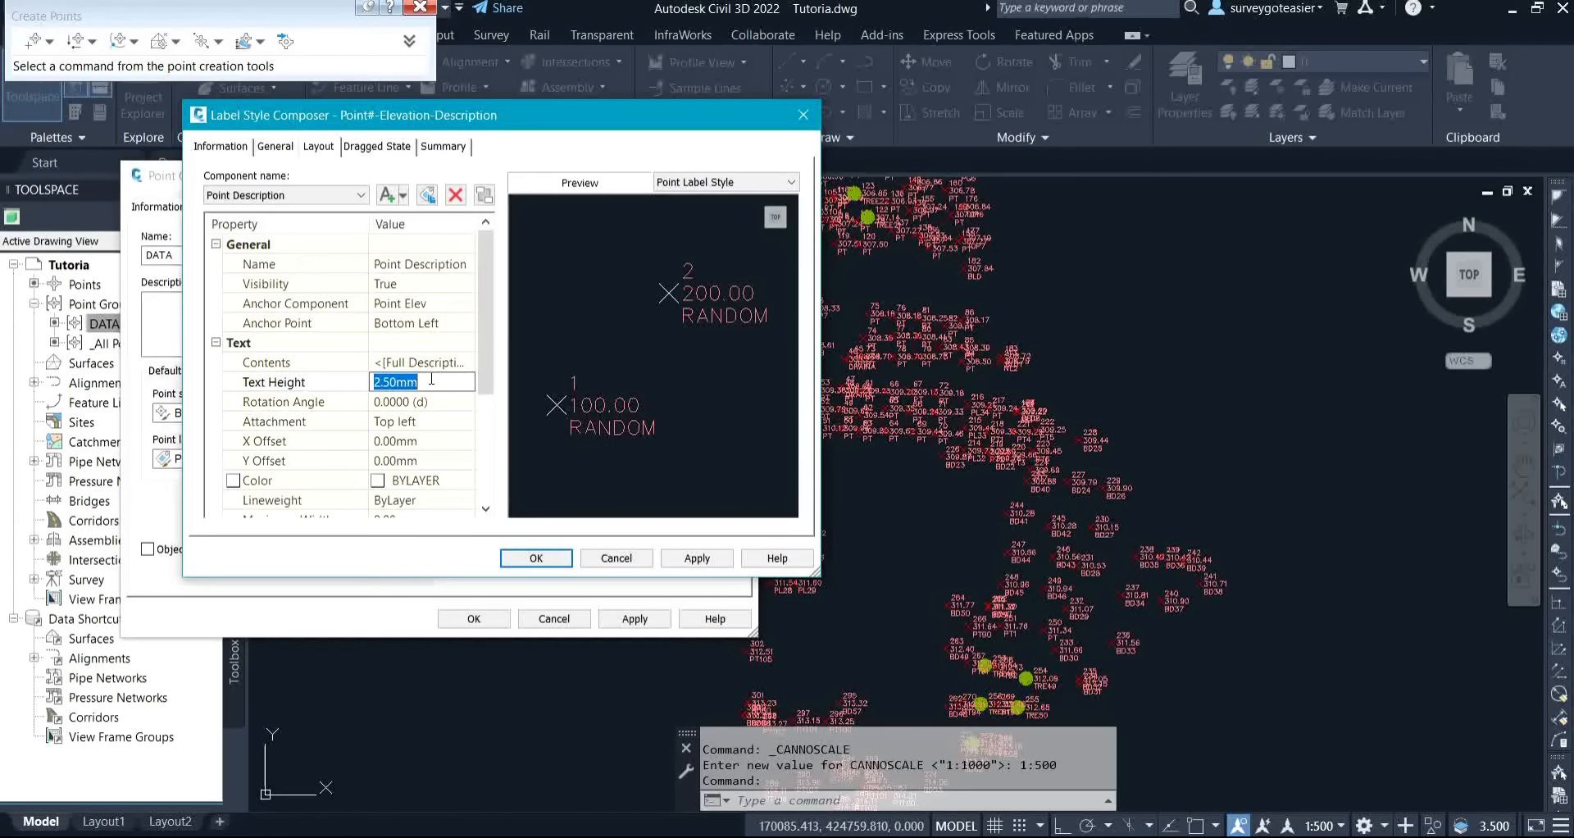
pyautogui.write('1')
pyautogui.click(686, 564)
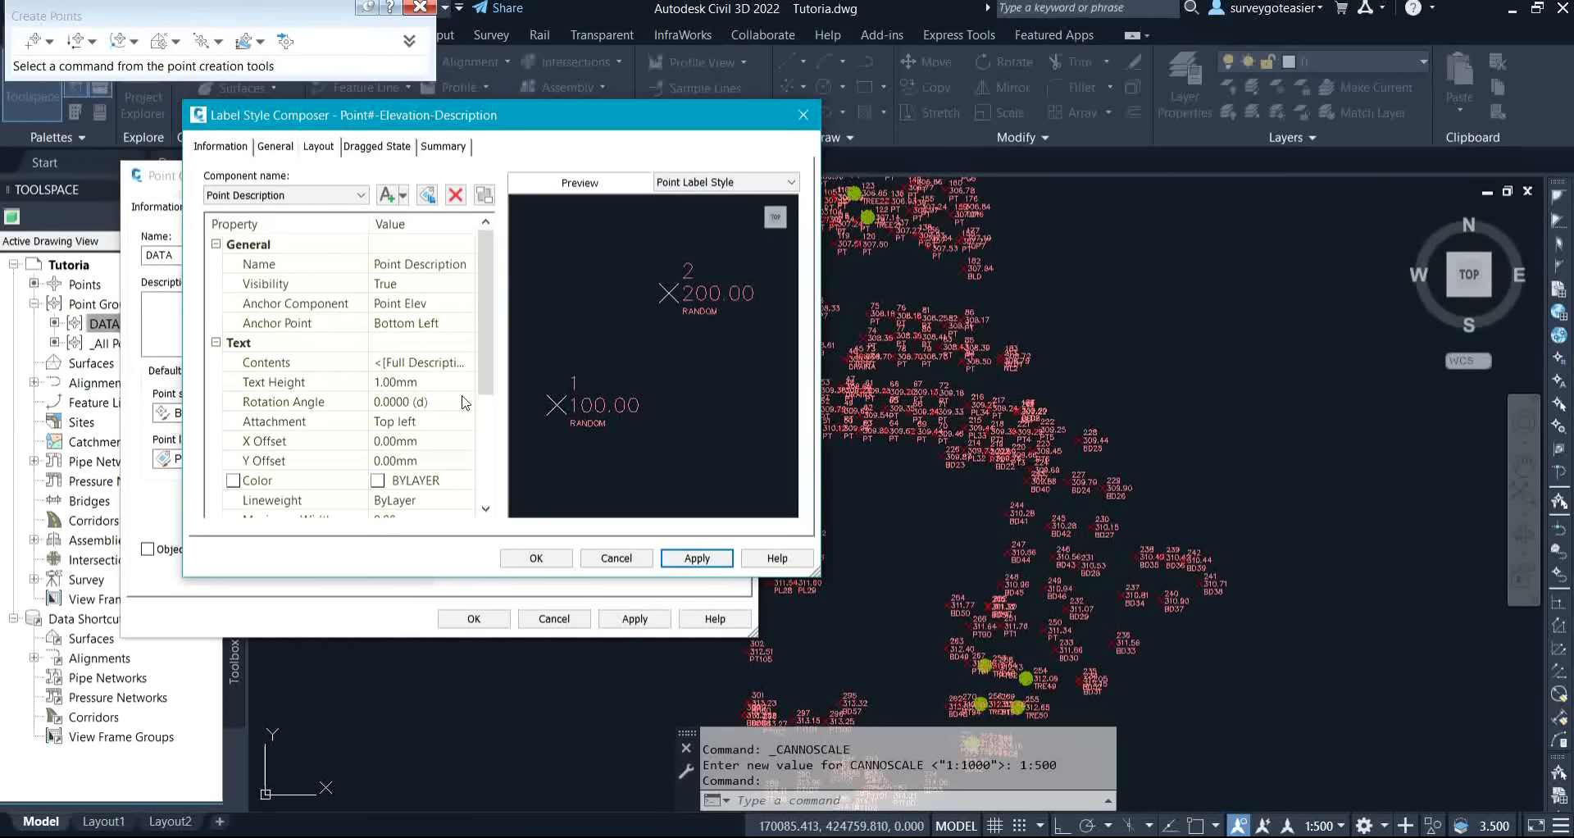
pyautogui.scroll(-3, 499, 369)
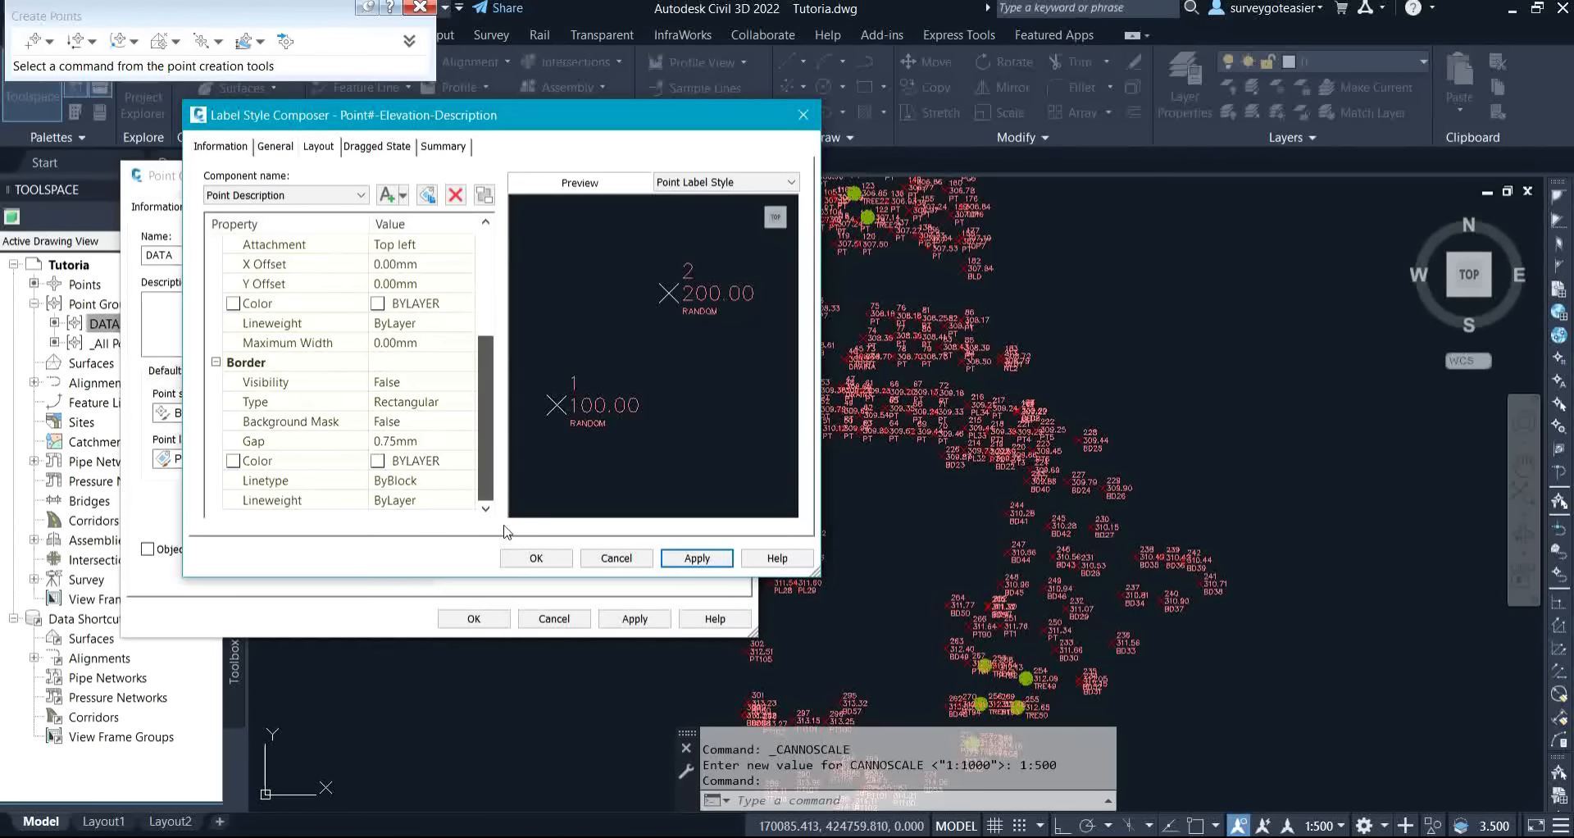
pyautogui.scroll(2, 508, 533)
pyautogui.scroll(-2, 512, 537)
pyautogui.scroll(3, 518, 543)
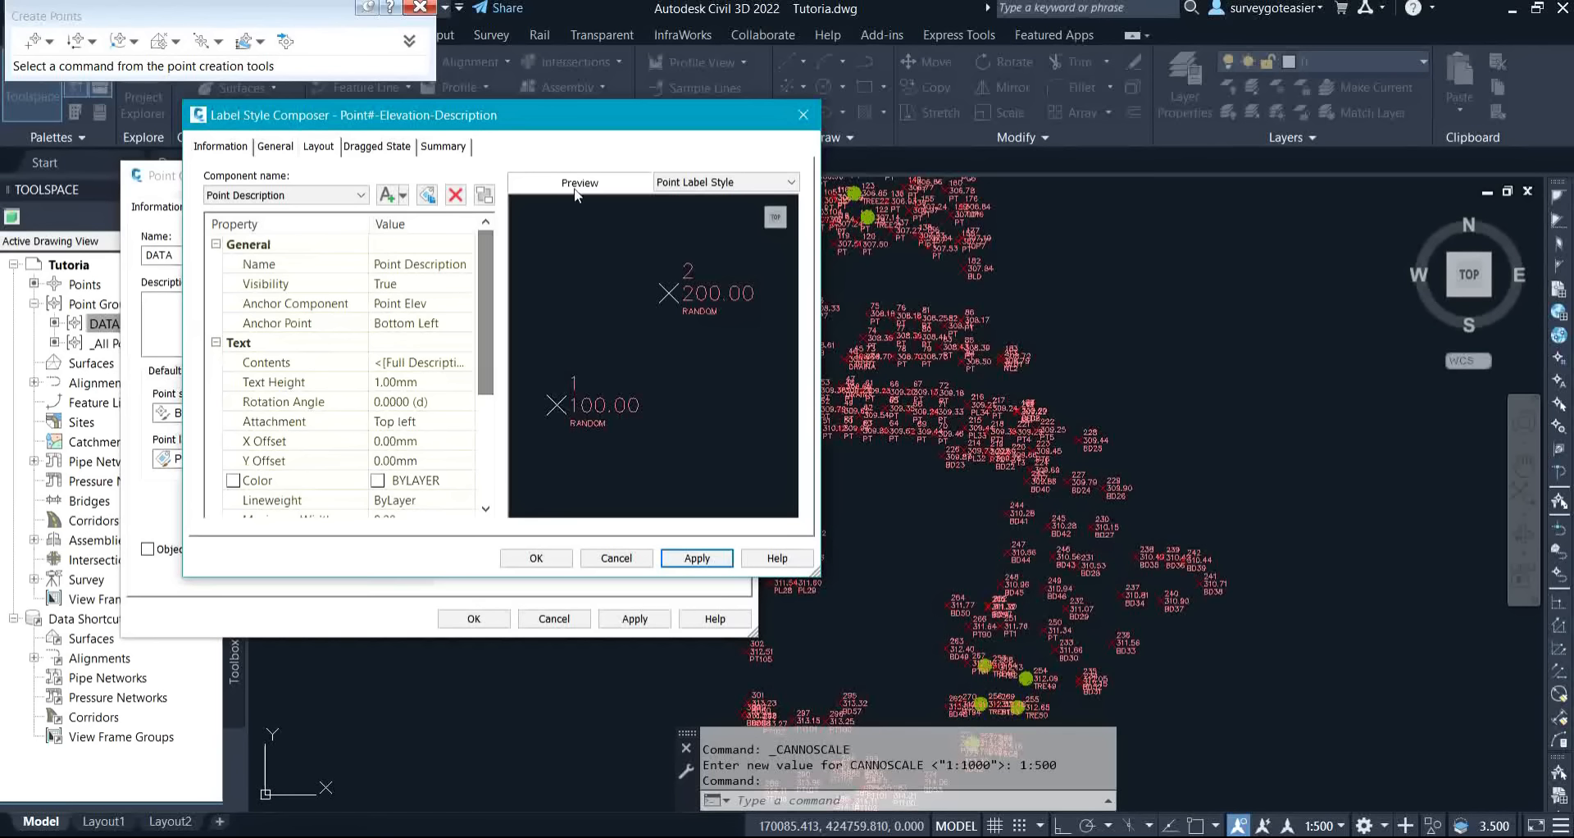
pyautogui.click(534, 558)
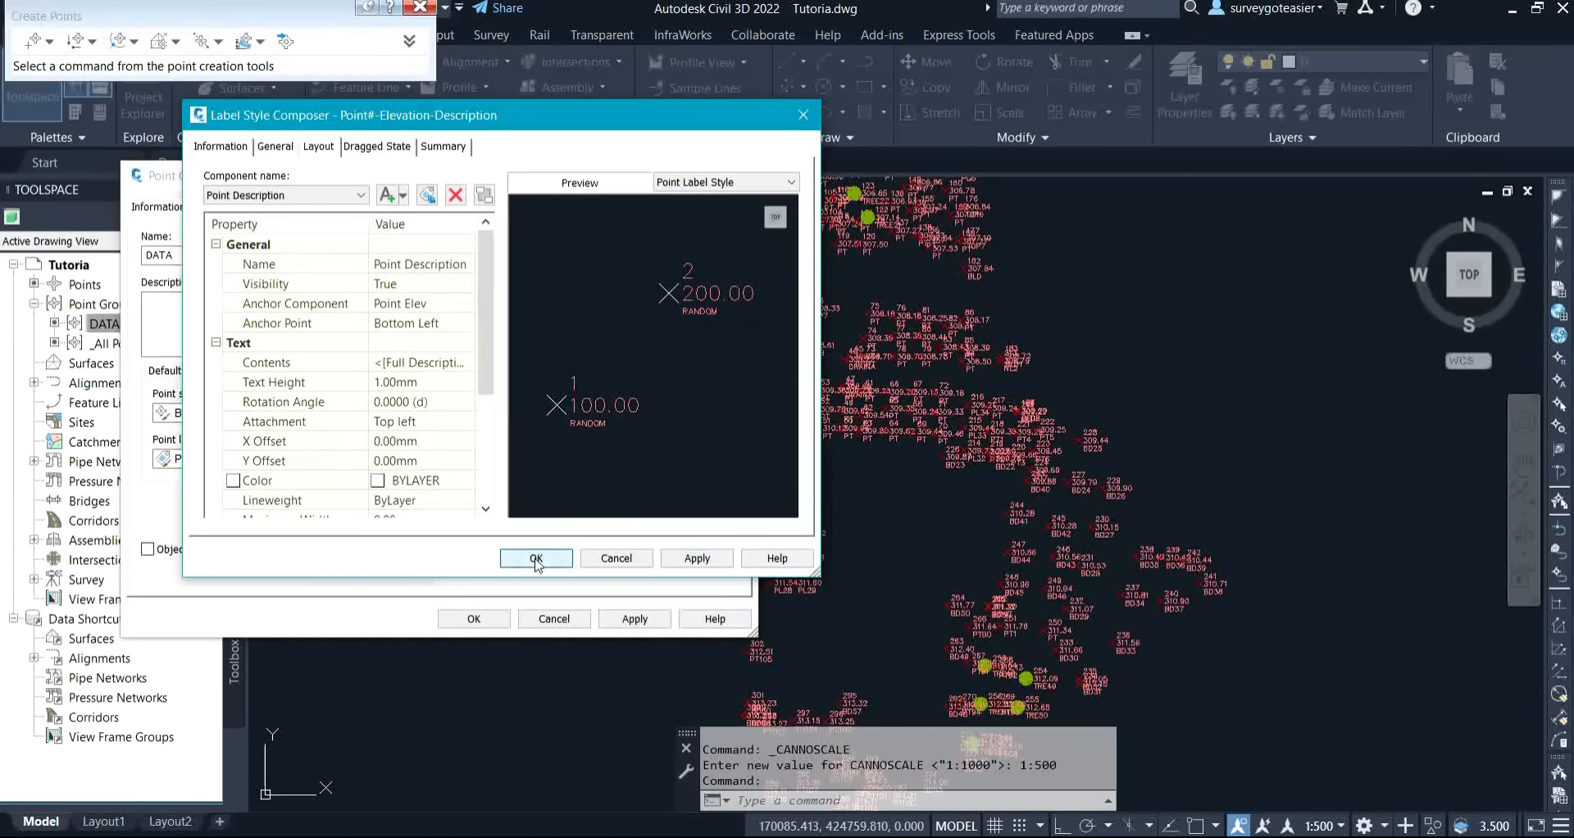
pyautogui.click(646, 619)
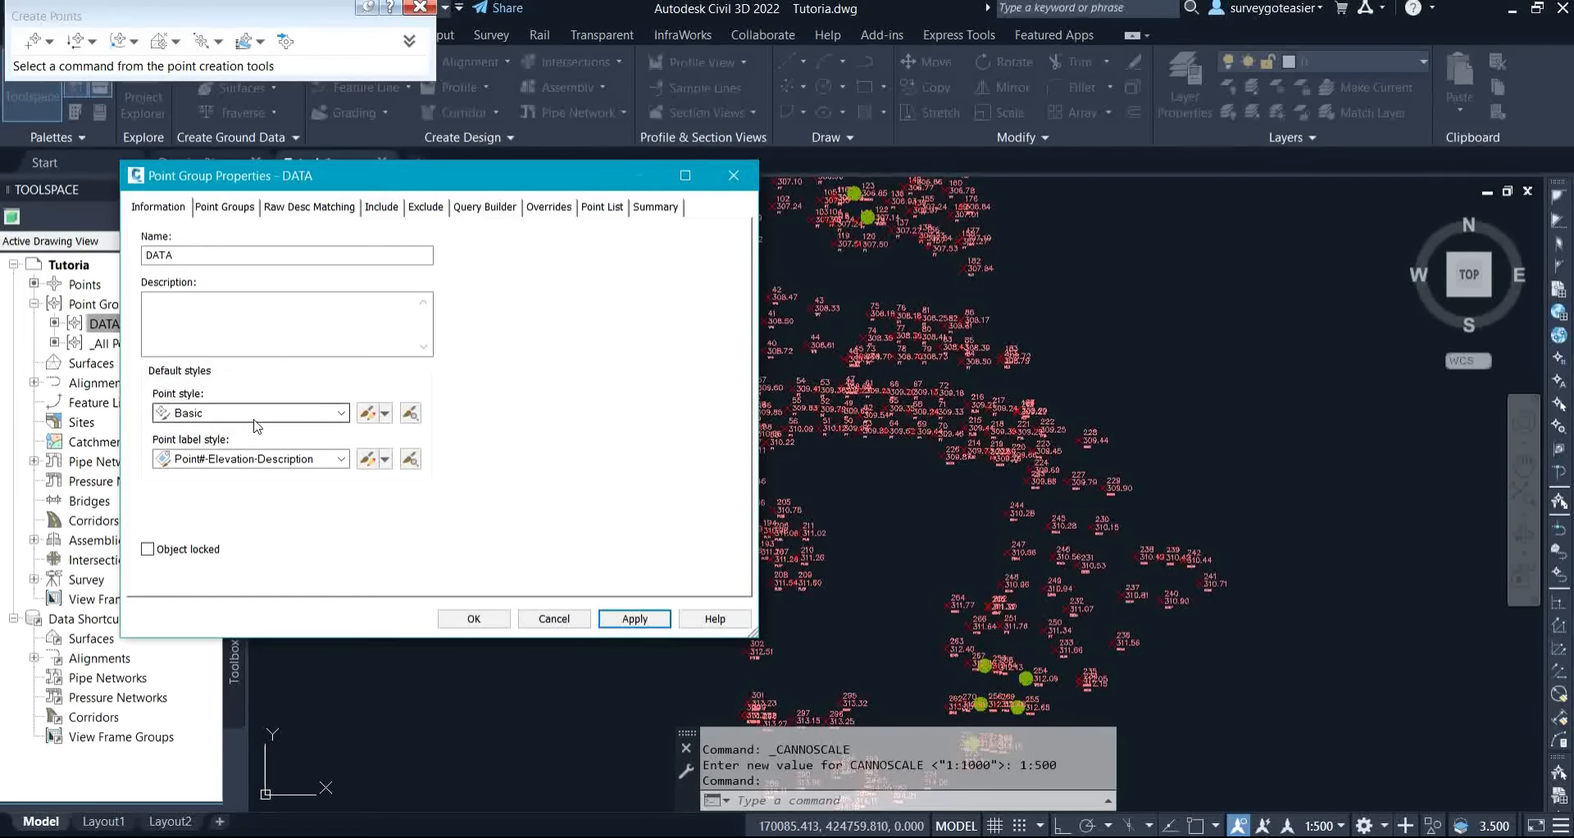
# Edit the Basic point style, setting its custom marker size to 0.7 mm at drawing scale, and apply the change.
pyautogui.click(368, 413)
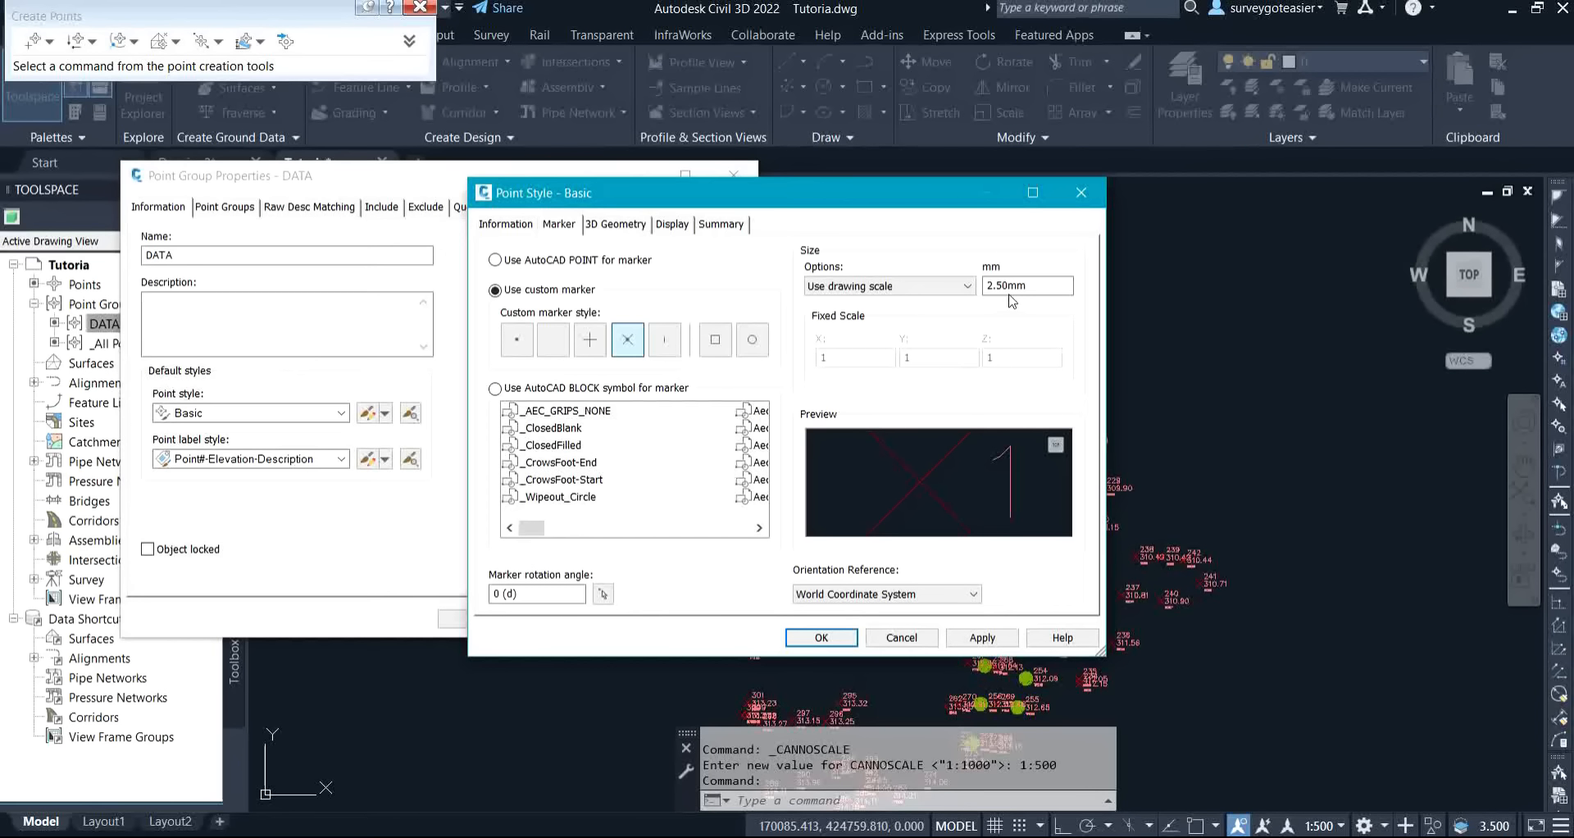
pyautogui.moveTo(1008, 287); pyautogui.dragTo(935, 310)
pyautogui.write('0.7')
pyautogui.click(988, 639)
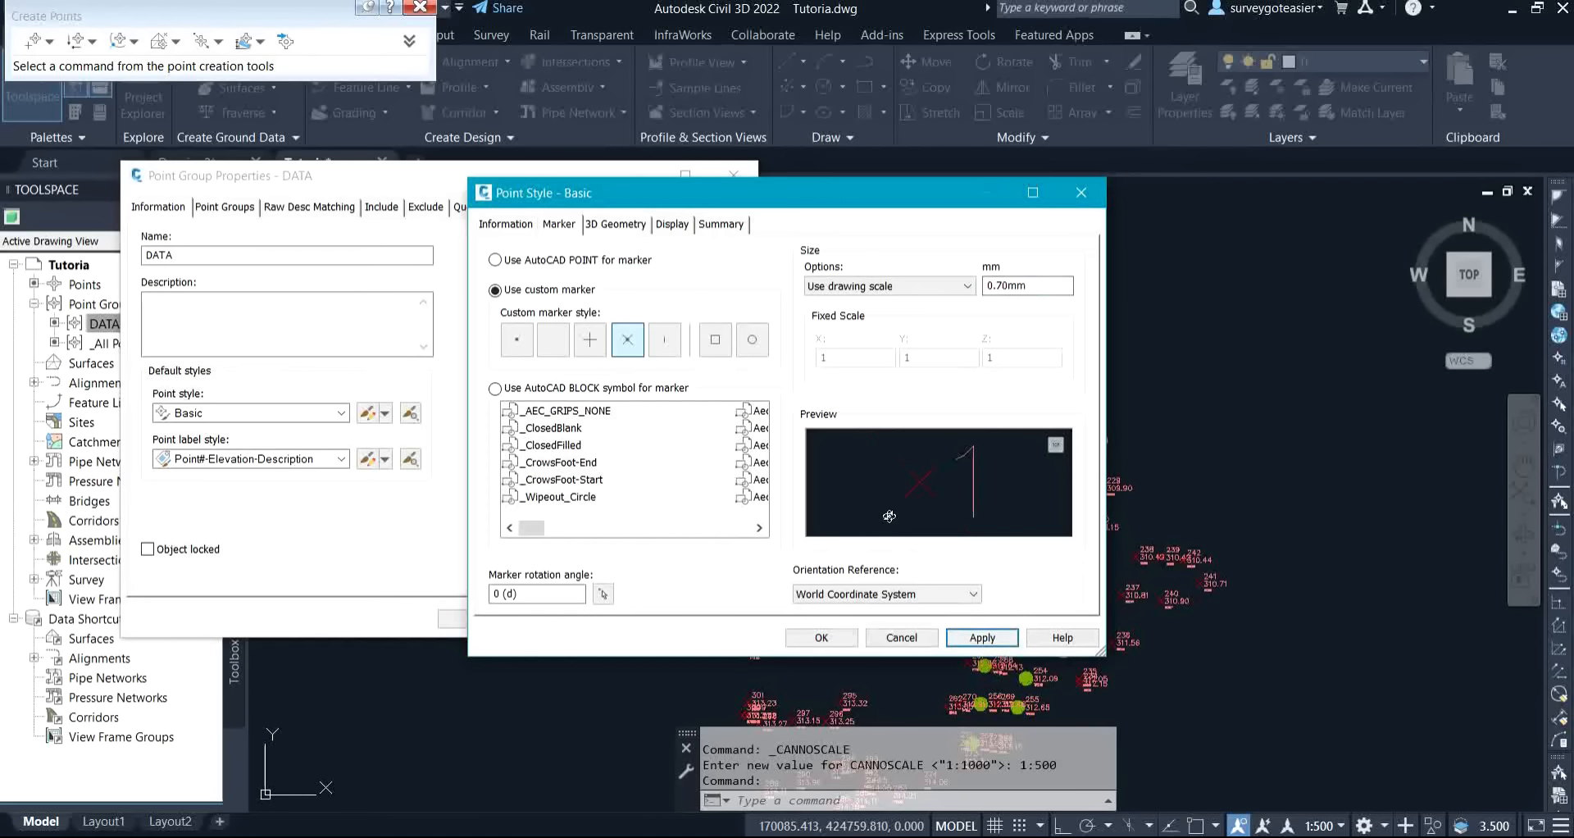
# Accept the Basic point style changes, apply them to the DATA group and close the point group's properties.
pyautogui.click(821, 638)
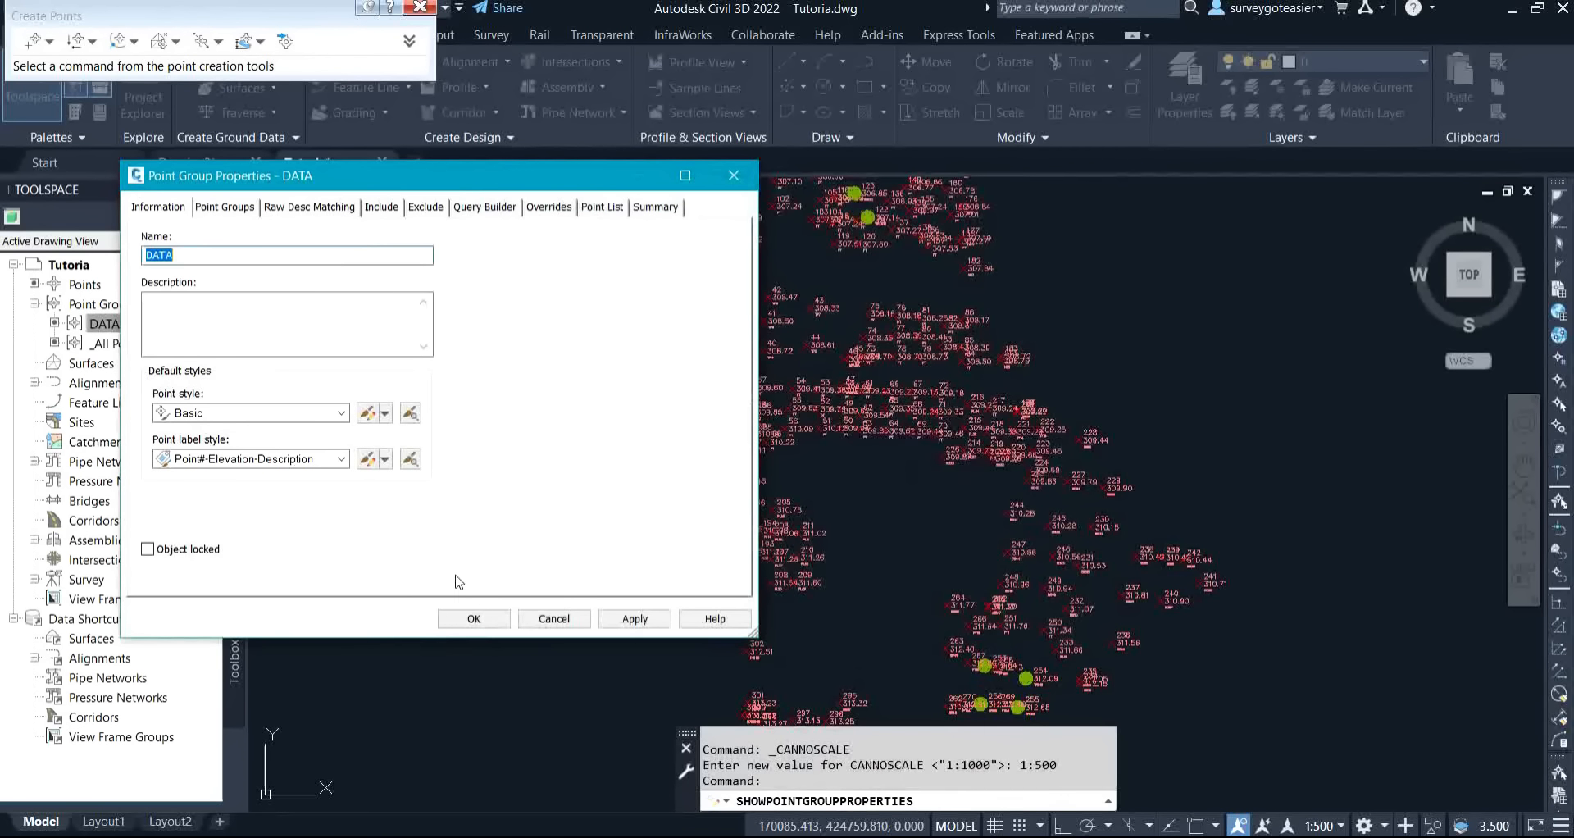
pyautogui.click(634, 618)
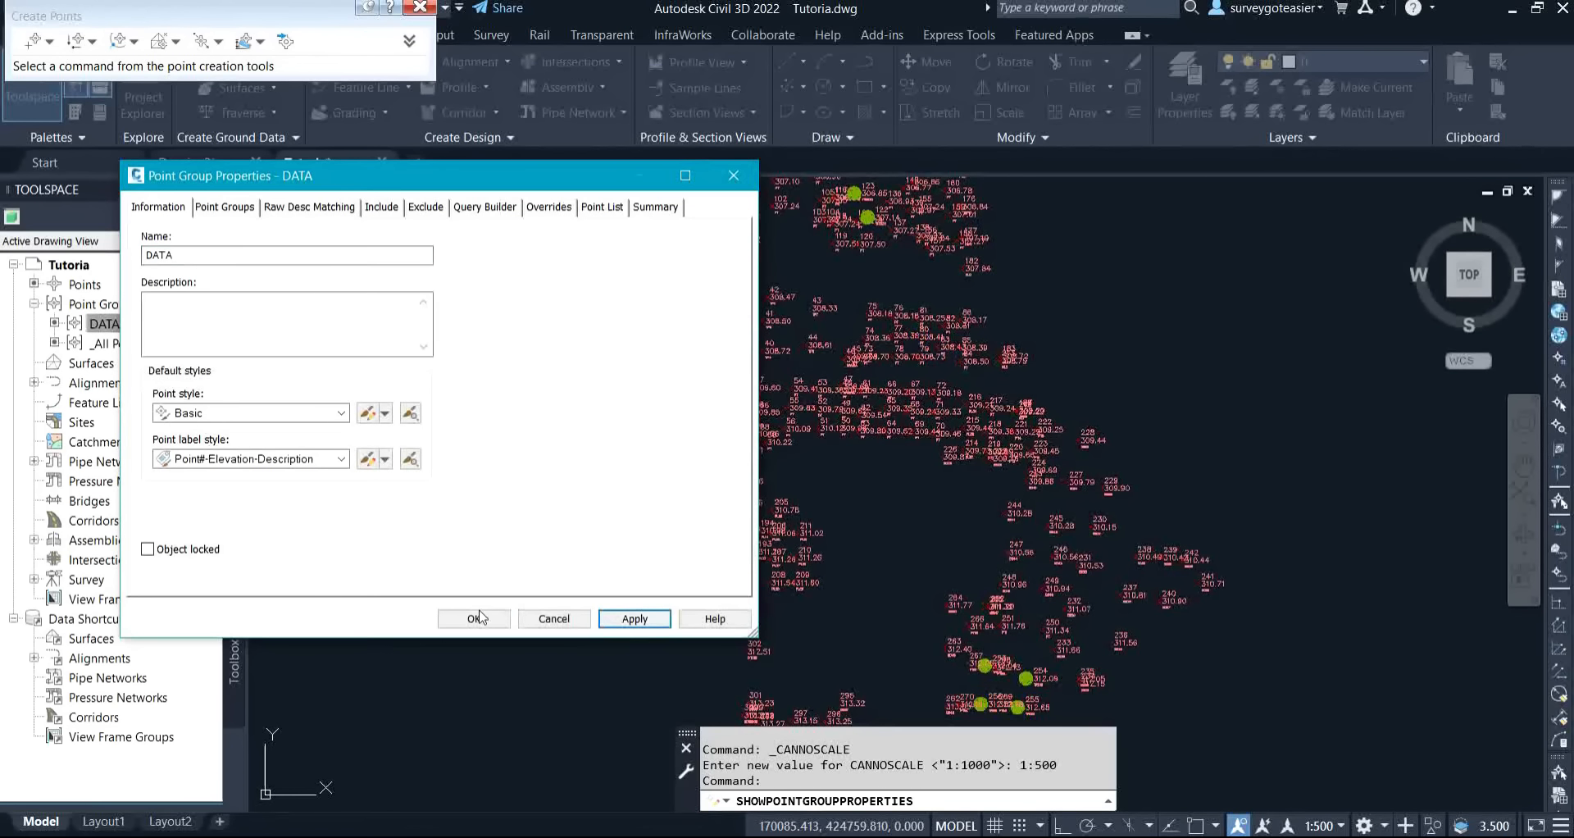
pyautogui.click(481, 617)
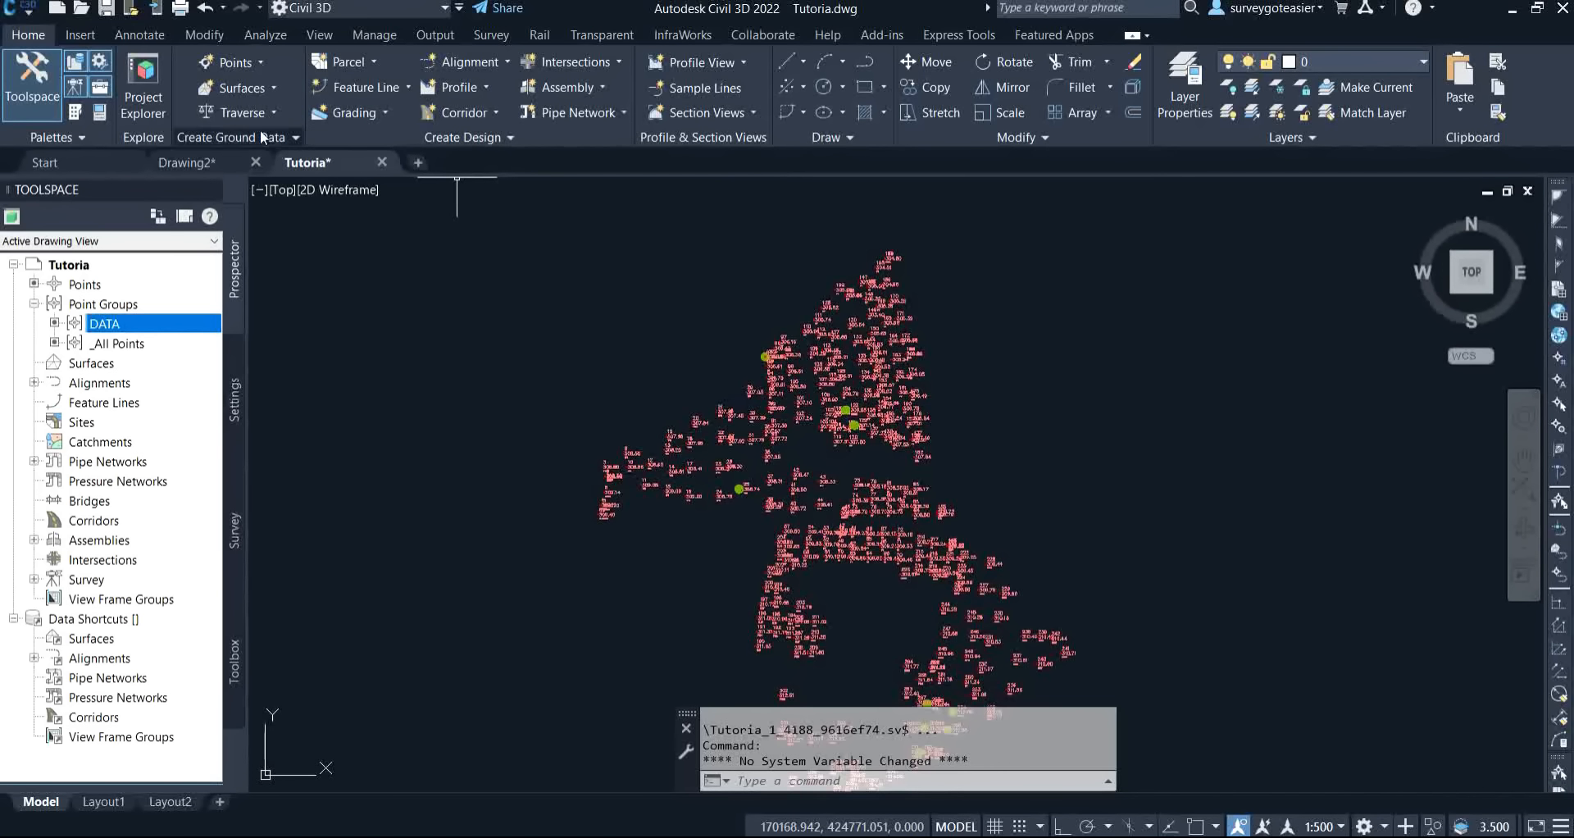
# Start a new TIN surface on layer C-TOPO and name it Surface one, keeping the default description.
pyautogui.click(239, 87)
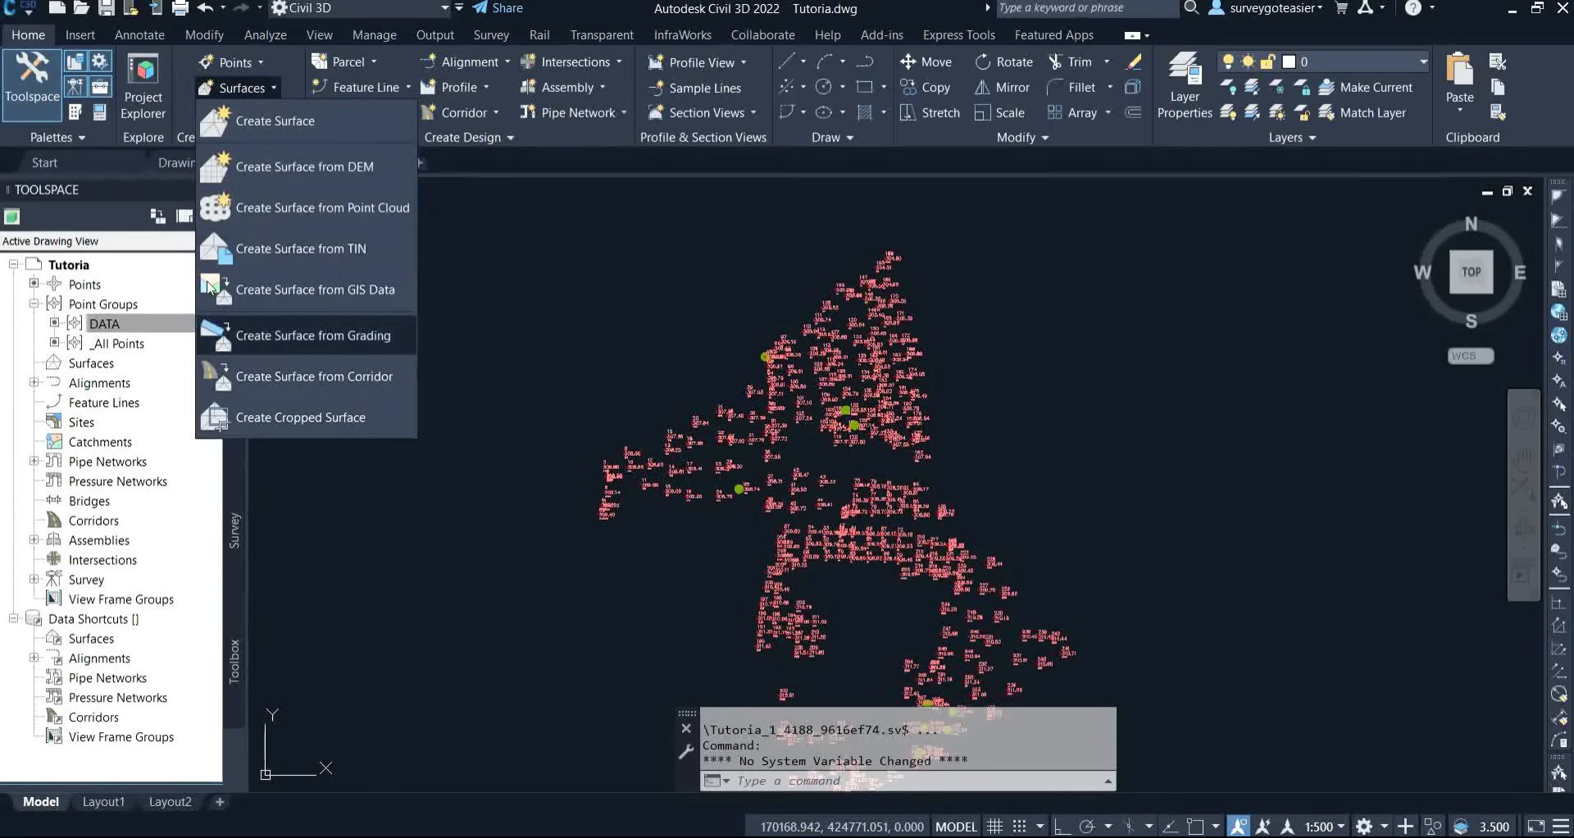
pyautogui.click(317, 120)
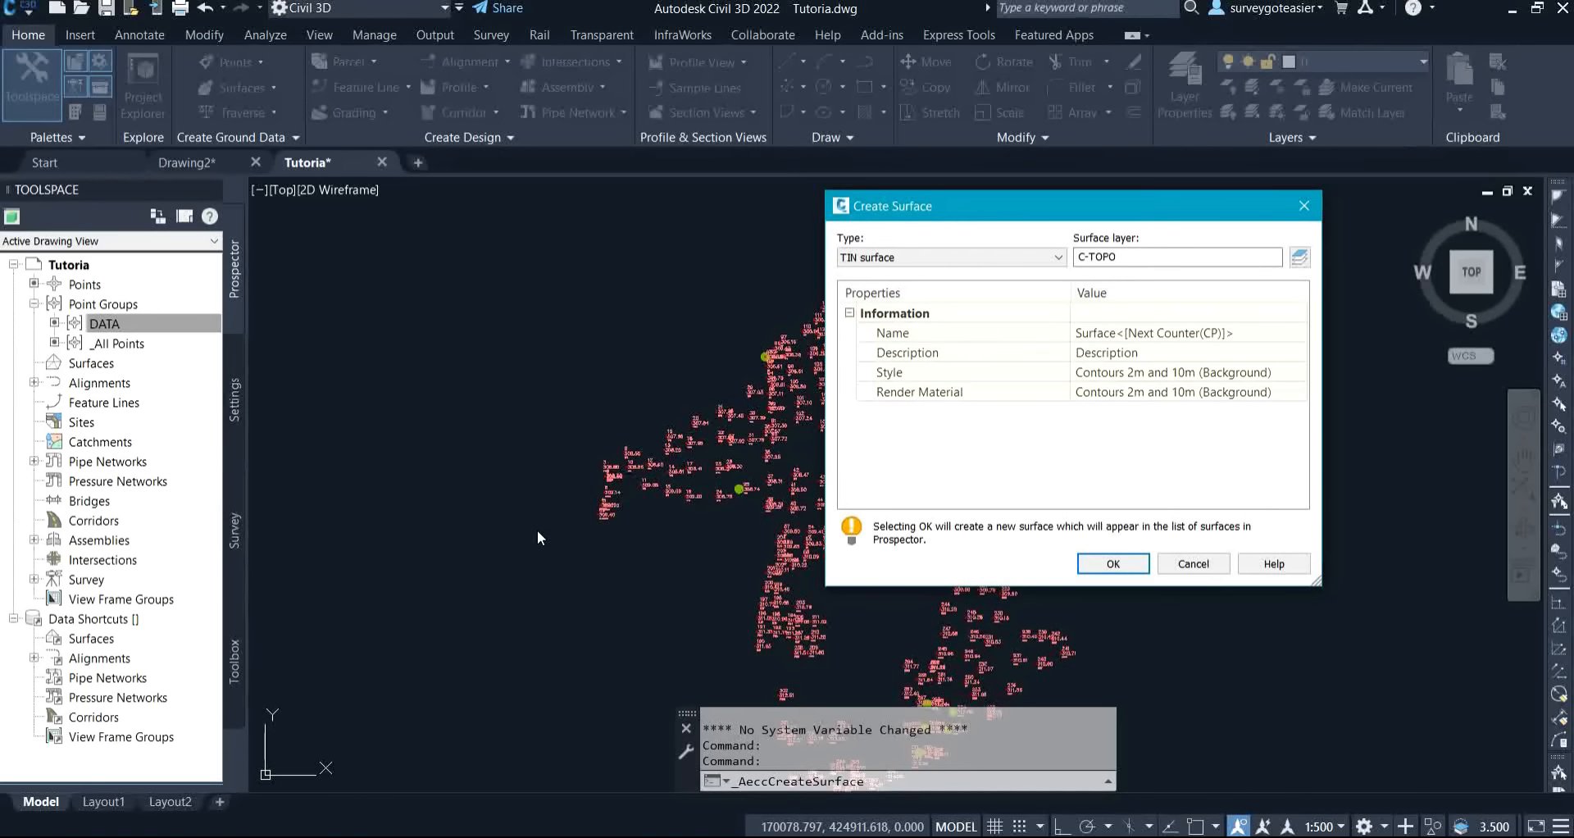
pyautogui.click(1255, 333)
pyautogui.moveTo(1255, 333); pyautogui.dragTo(1116, 347)
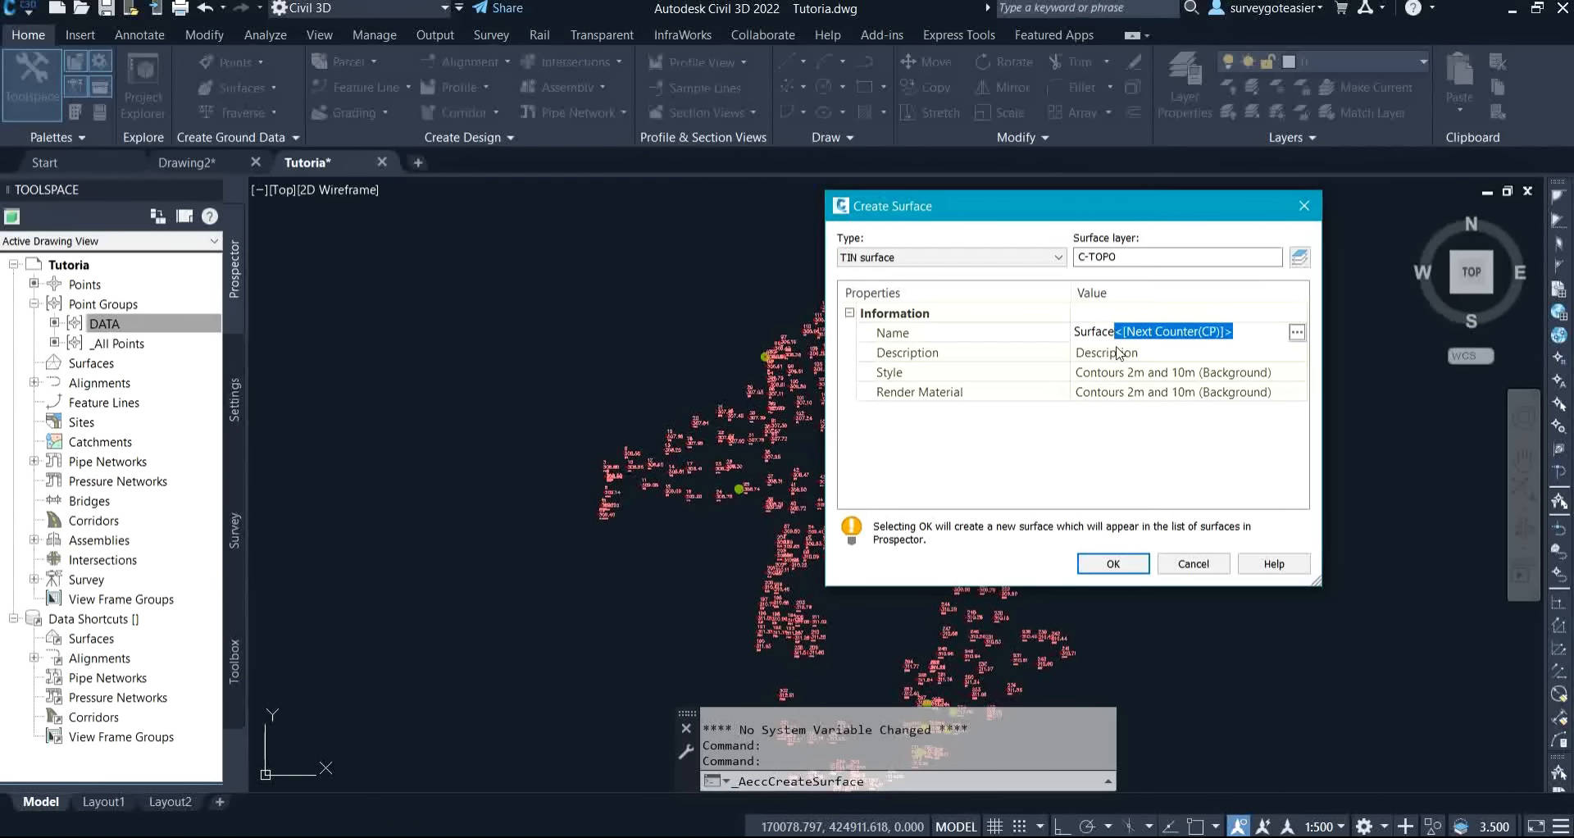
pyautogui.press('BackSpace')
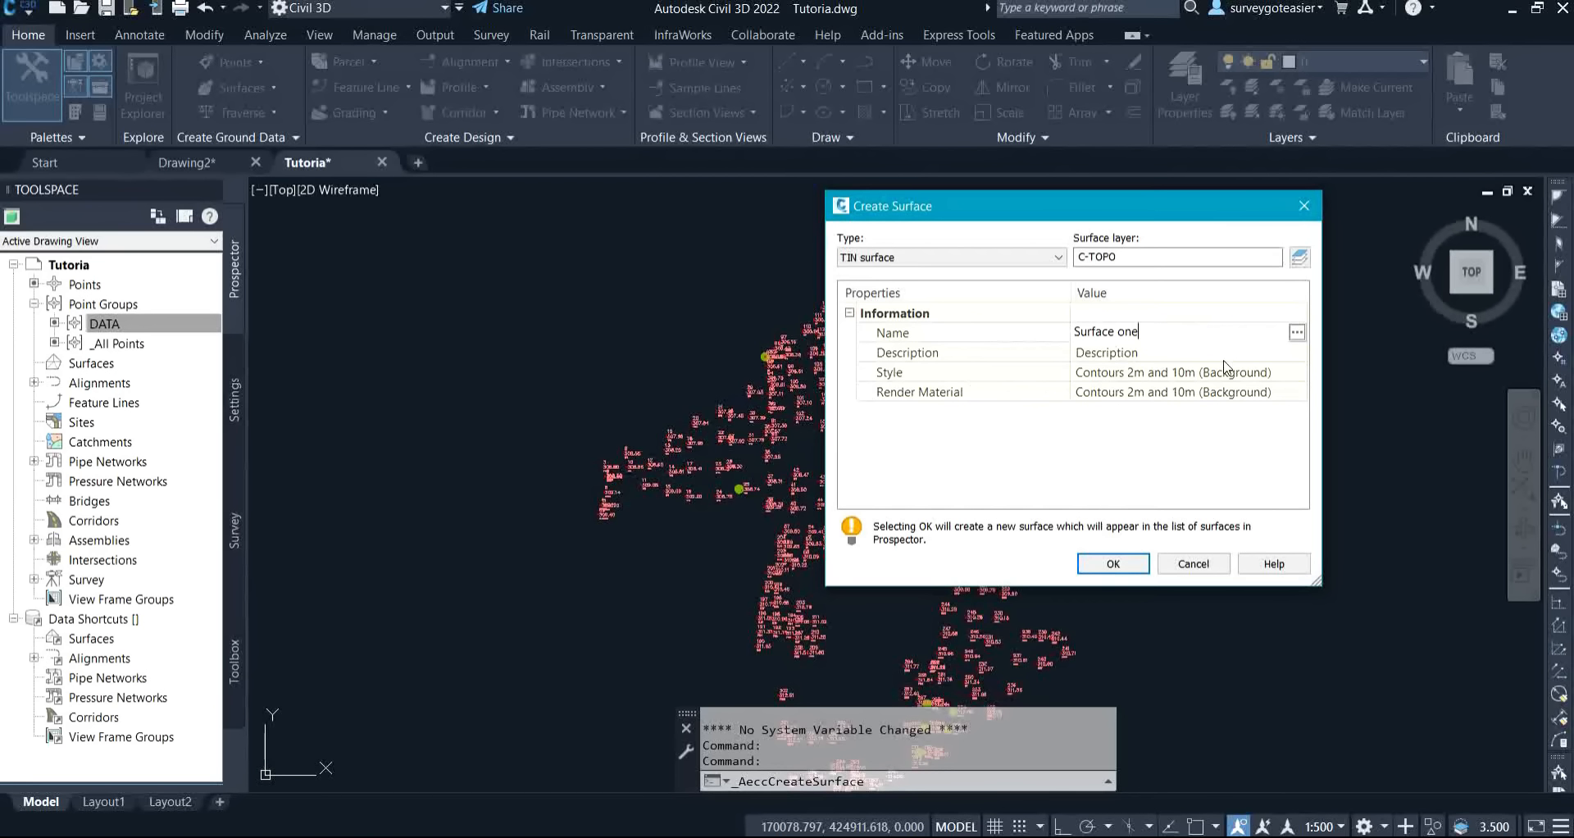
pyautogui.press('Return')
pyautogui.click(1155, 353)
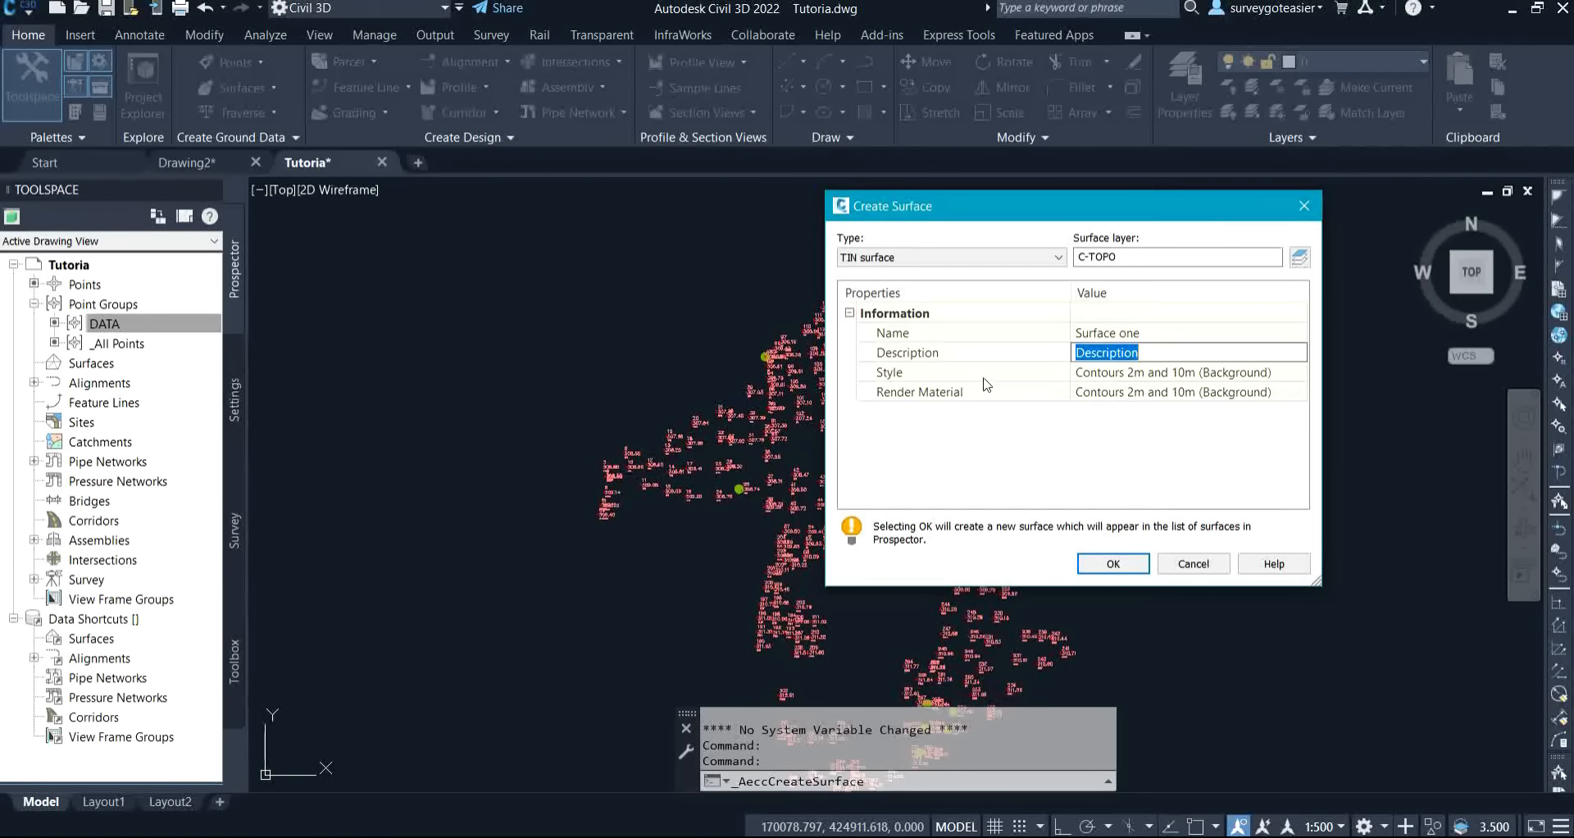
pyautogui.click(1153, 330)
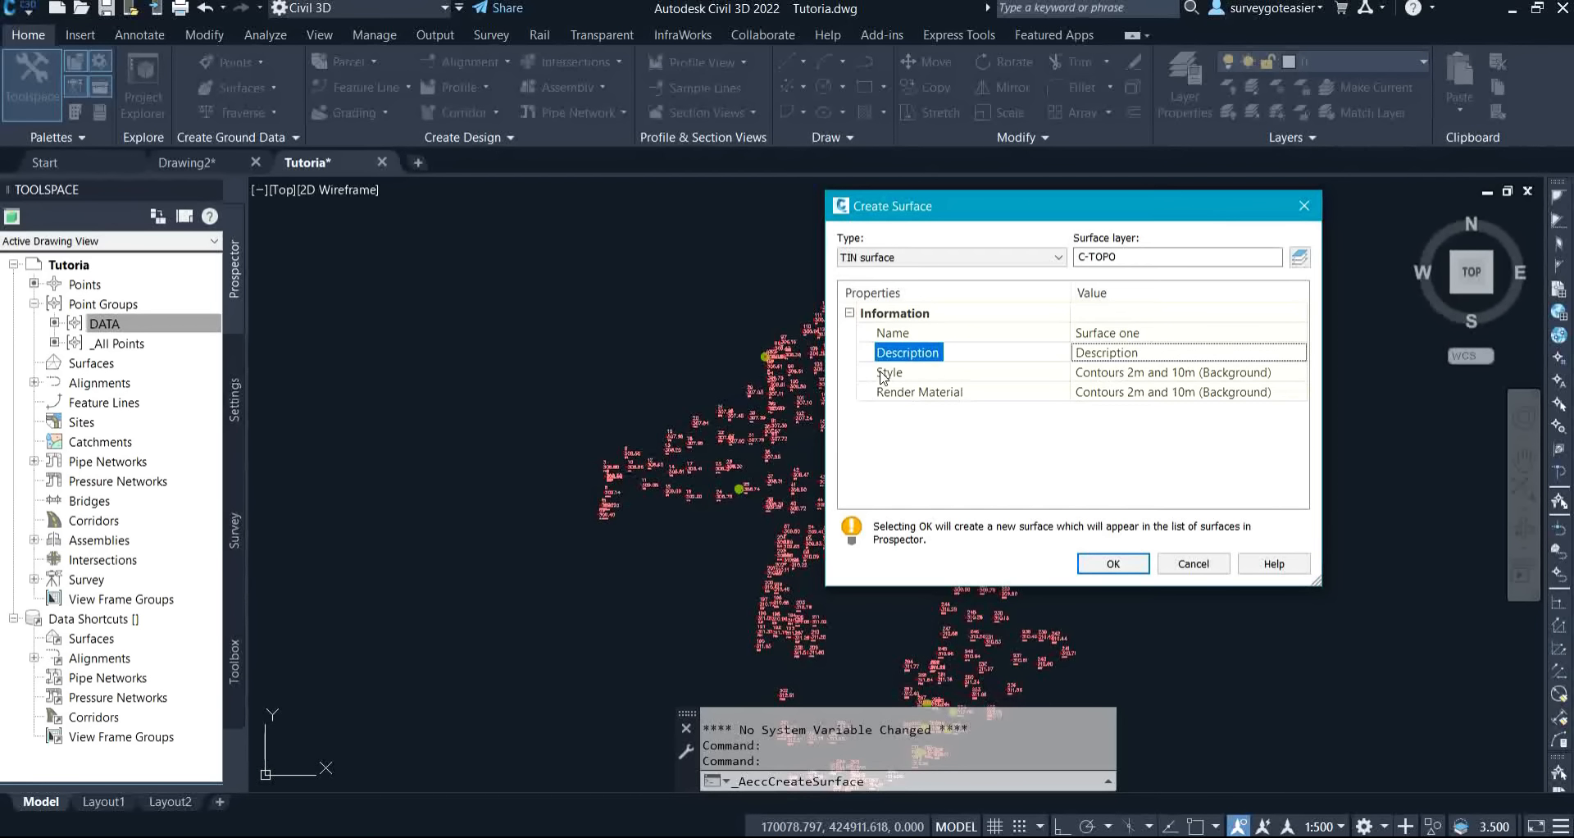
pyautogui.click(1292, 375)
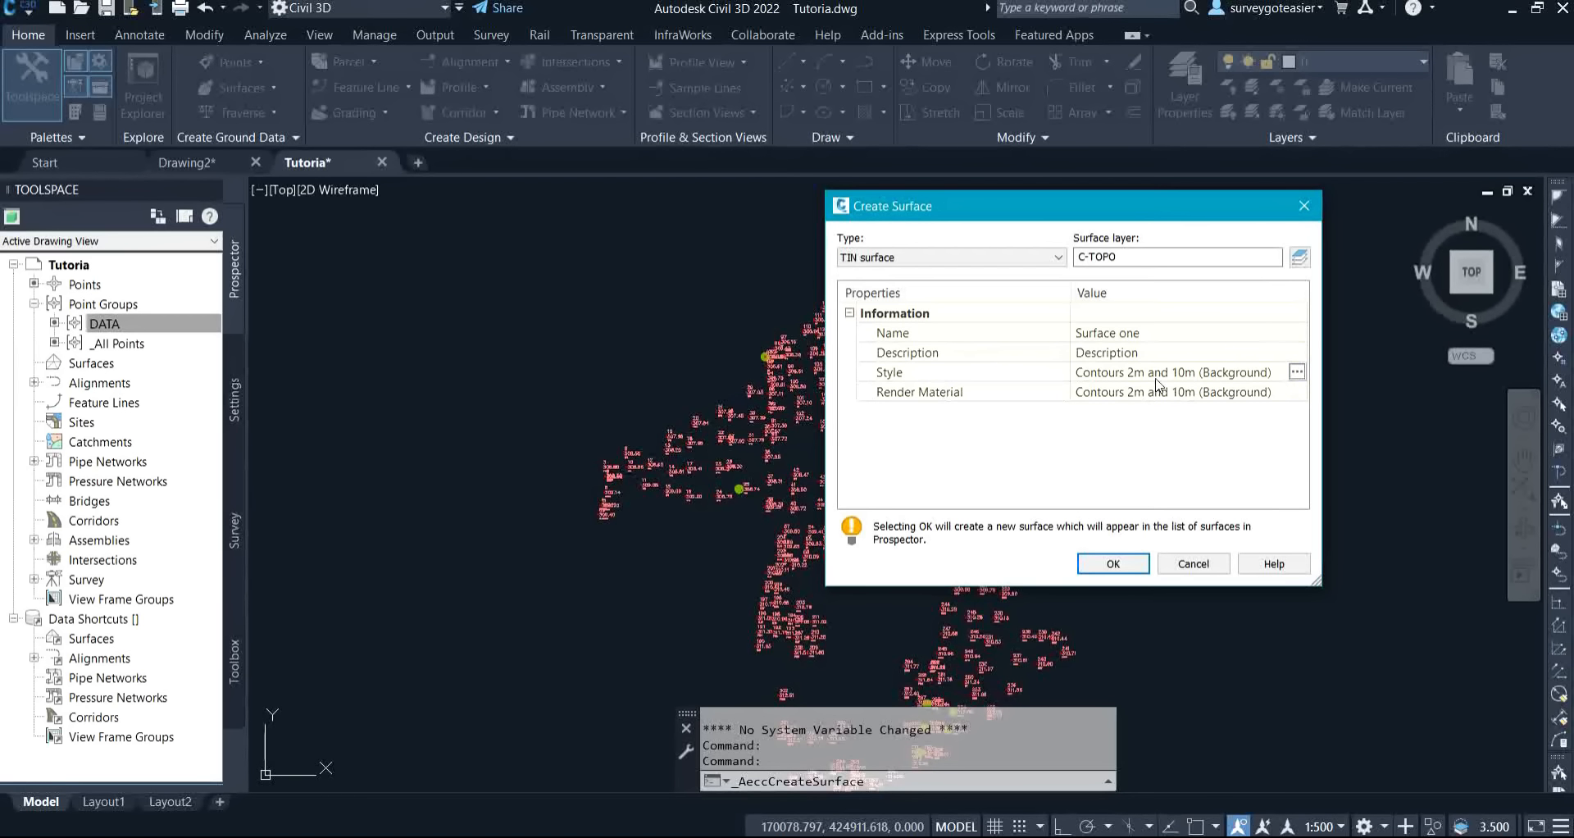
pyautogui.click(1297, 374)
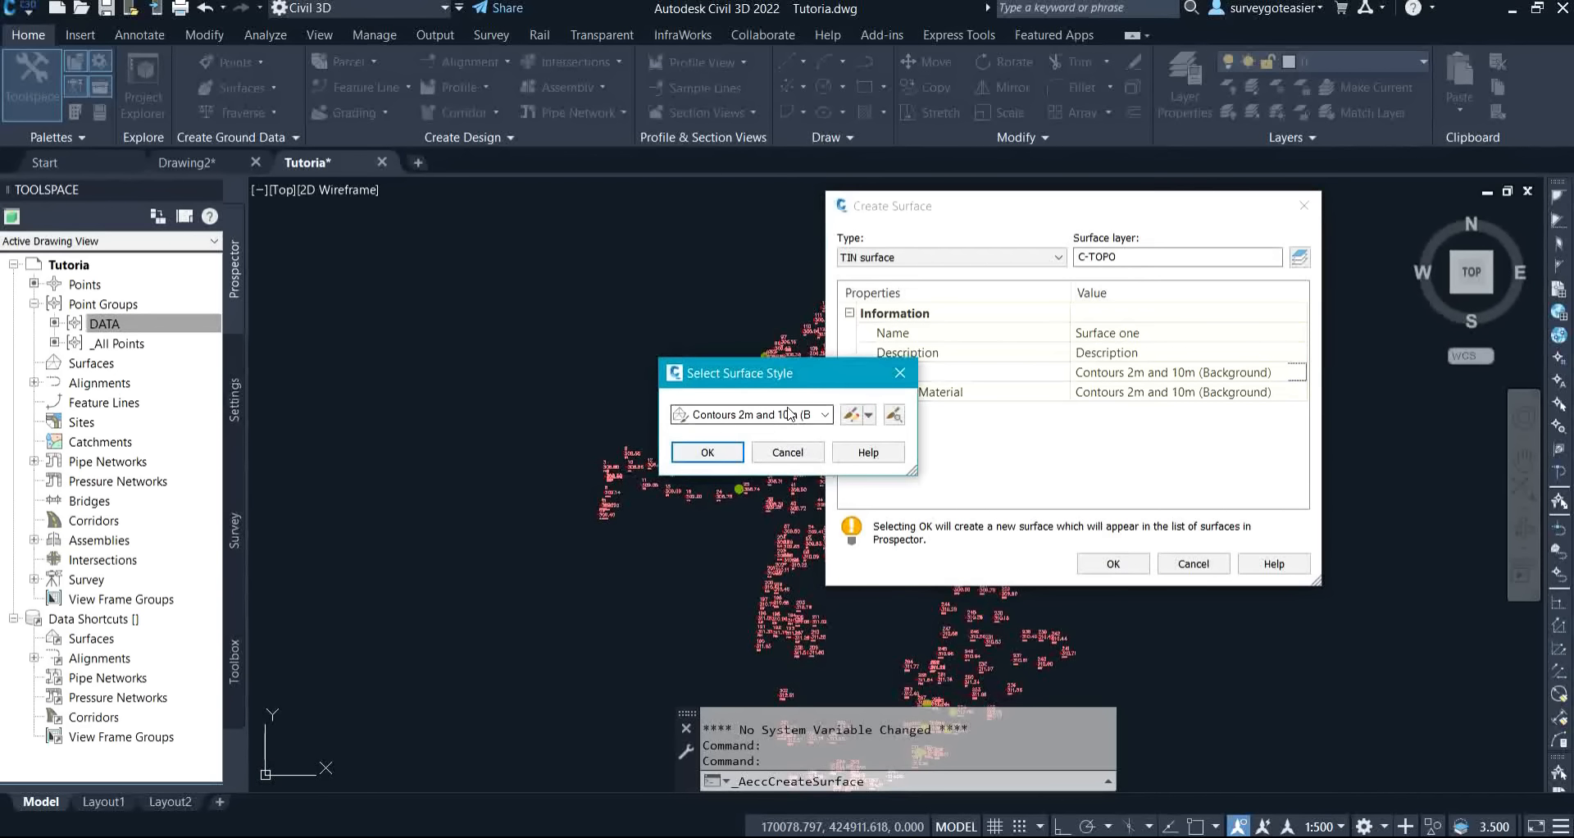
pyautogui.click(825, 414)
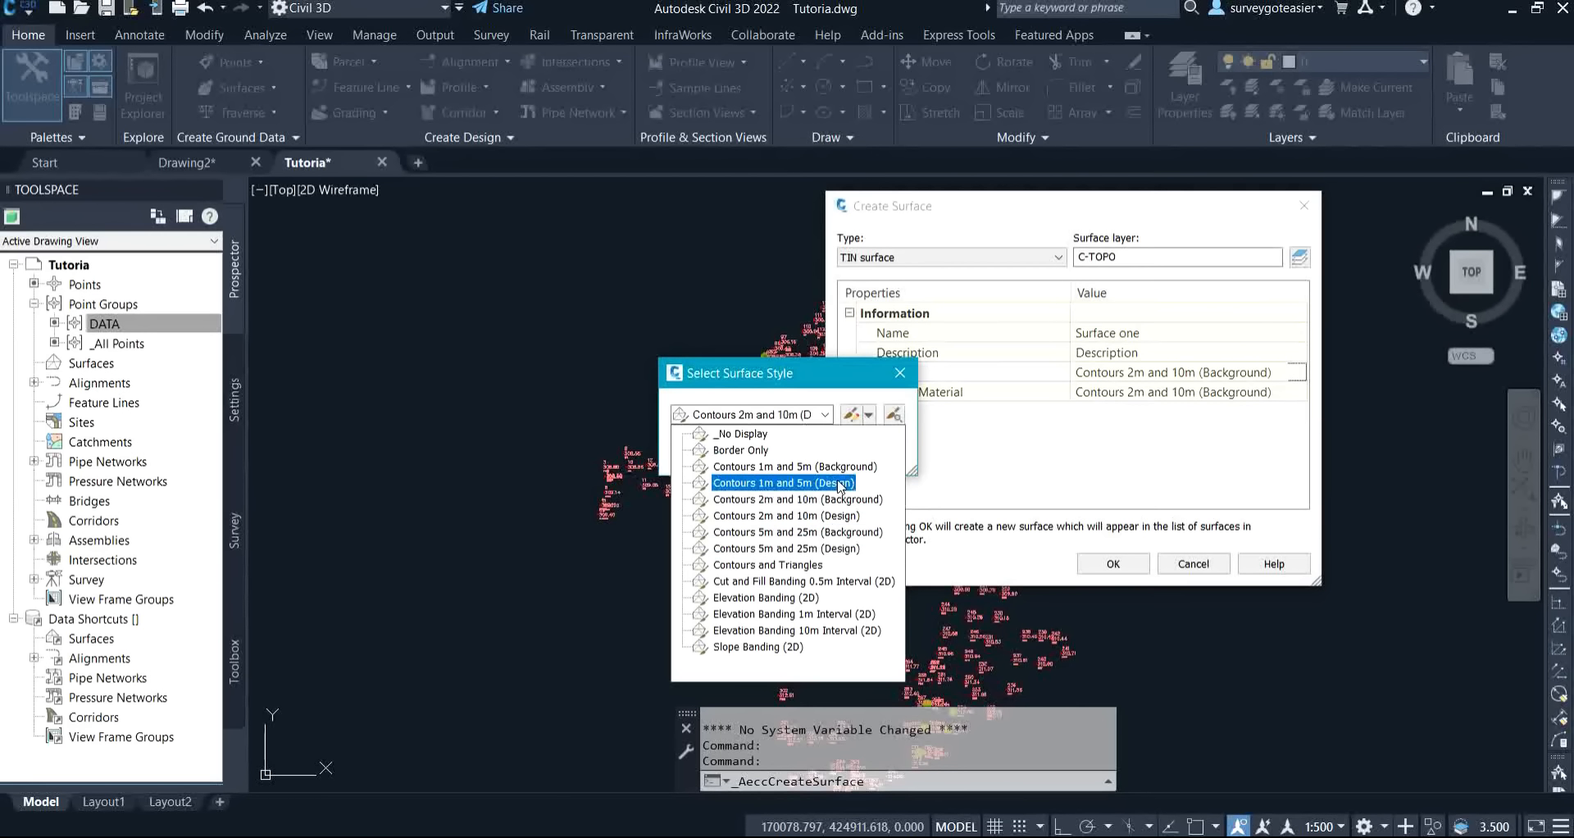
pyautogui.click(899, 373)
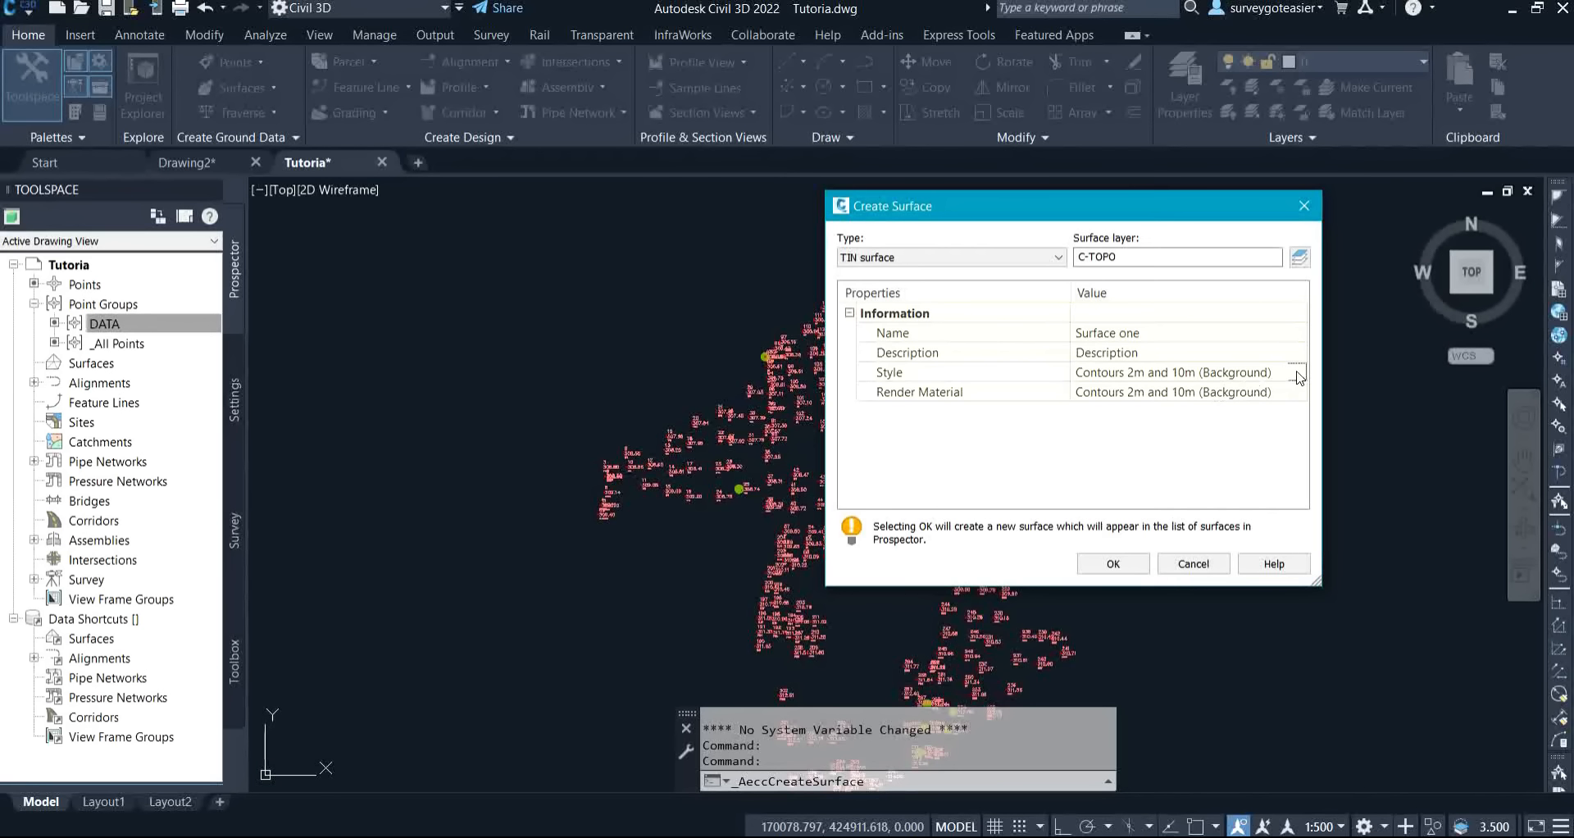
# Create Surface one with the Contours 2m and 10m (Background) style.
pyautogui.click(1162, 378)
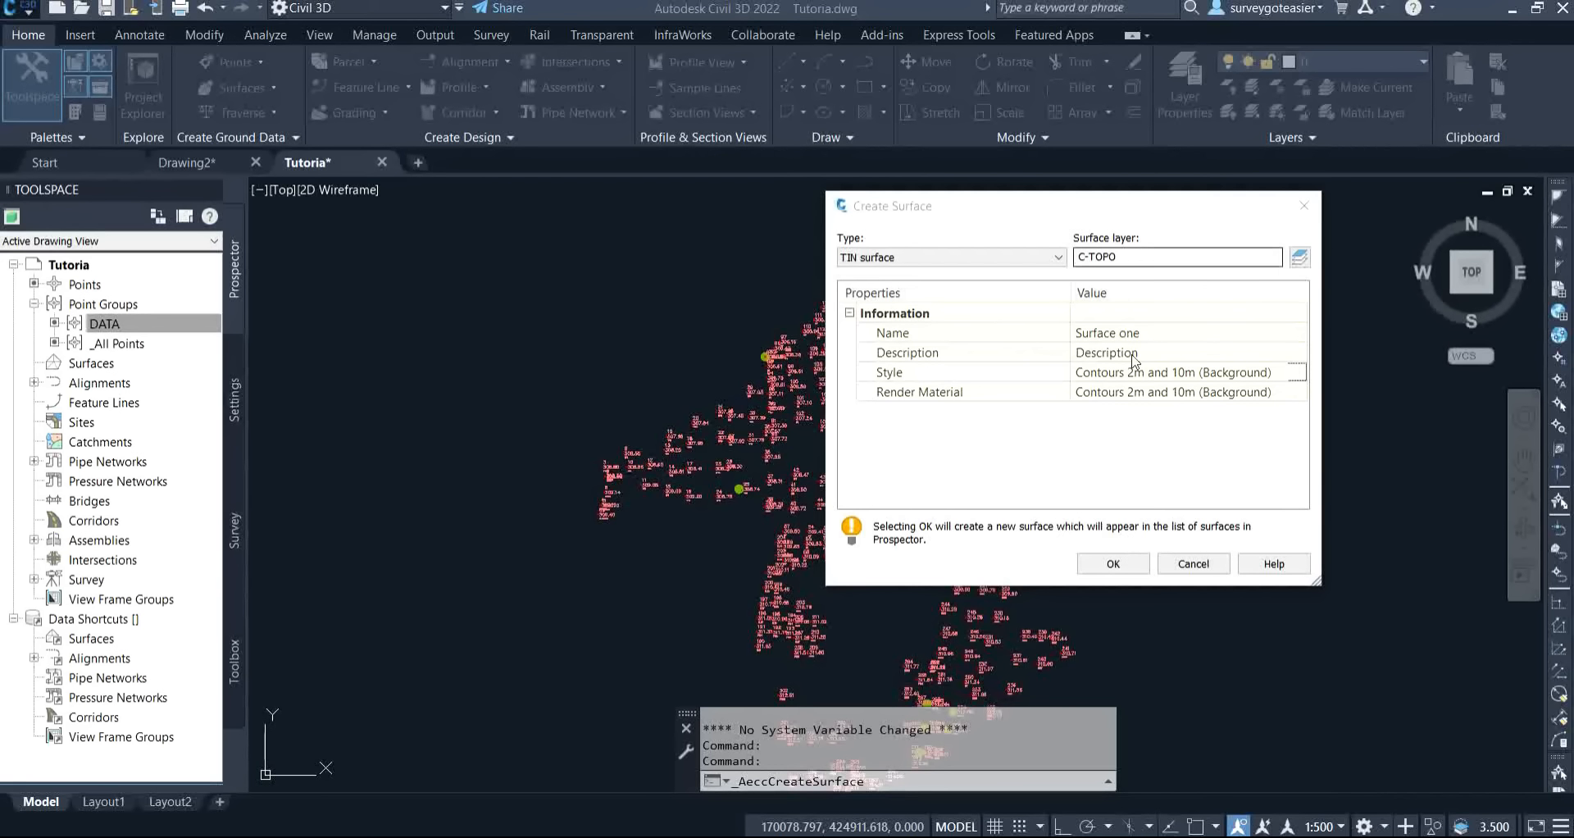
pyautogui.click(1114, 564)
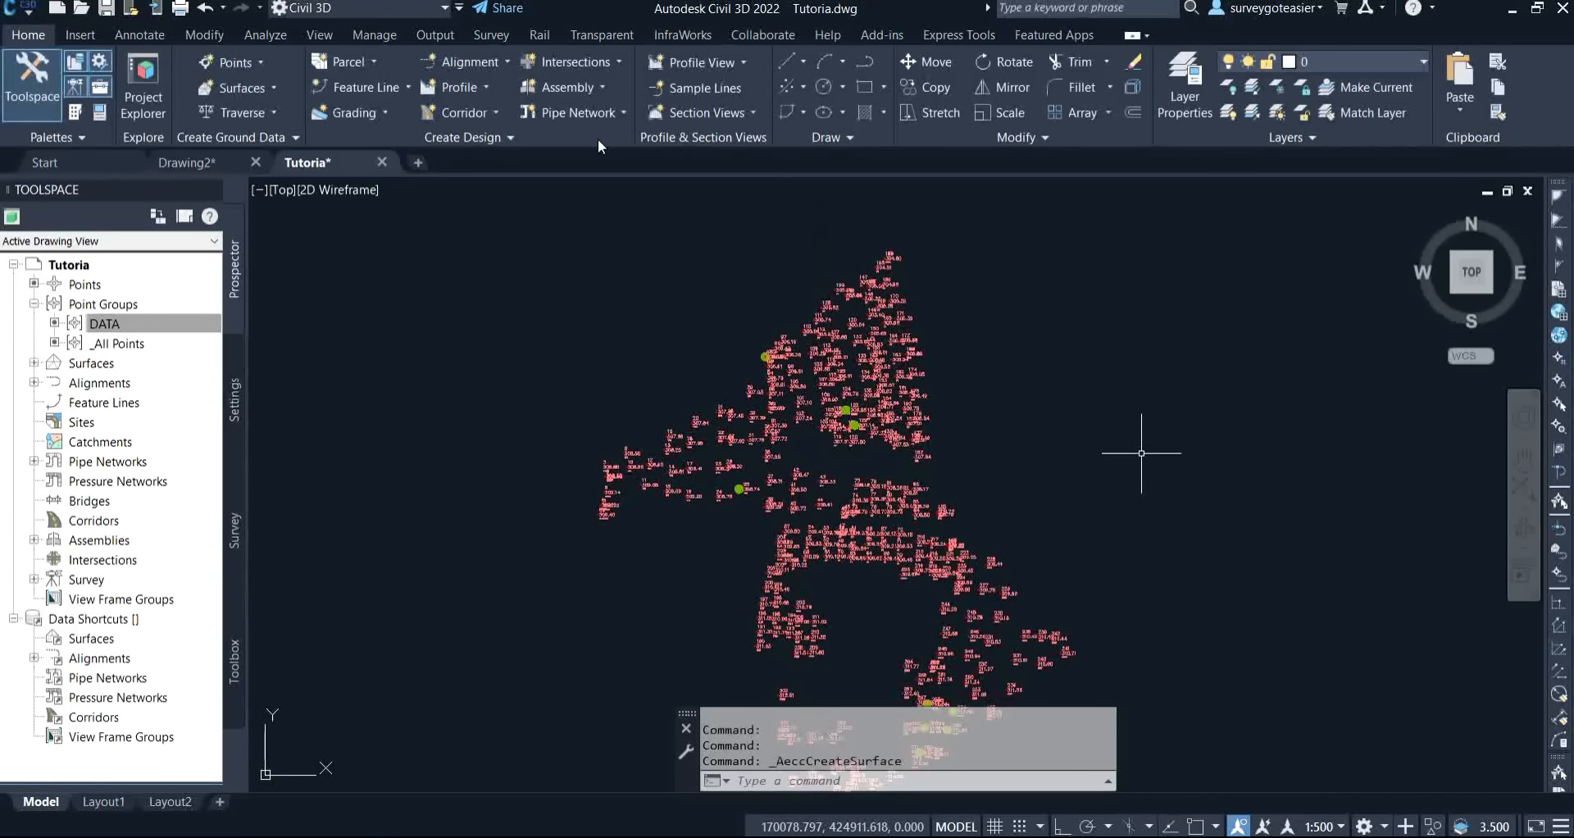
# Add the DATA point group to the definition of Surface one and apply it.
pyautogui.click(33, 363)
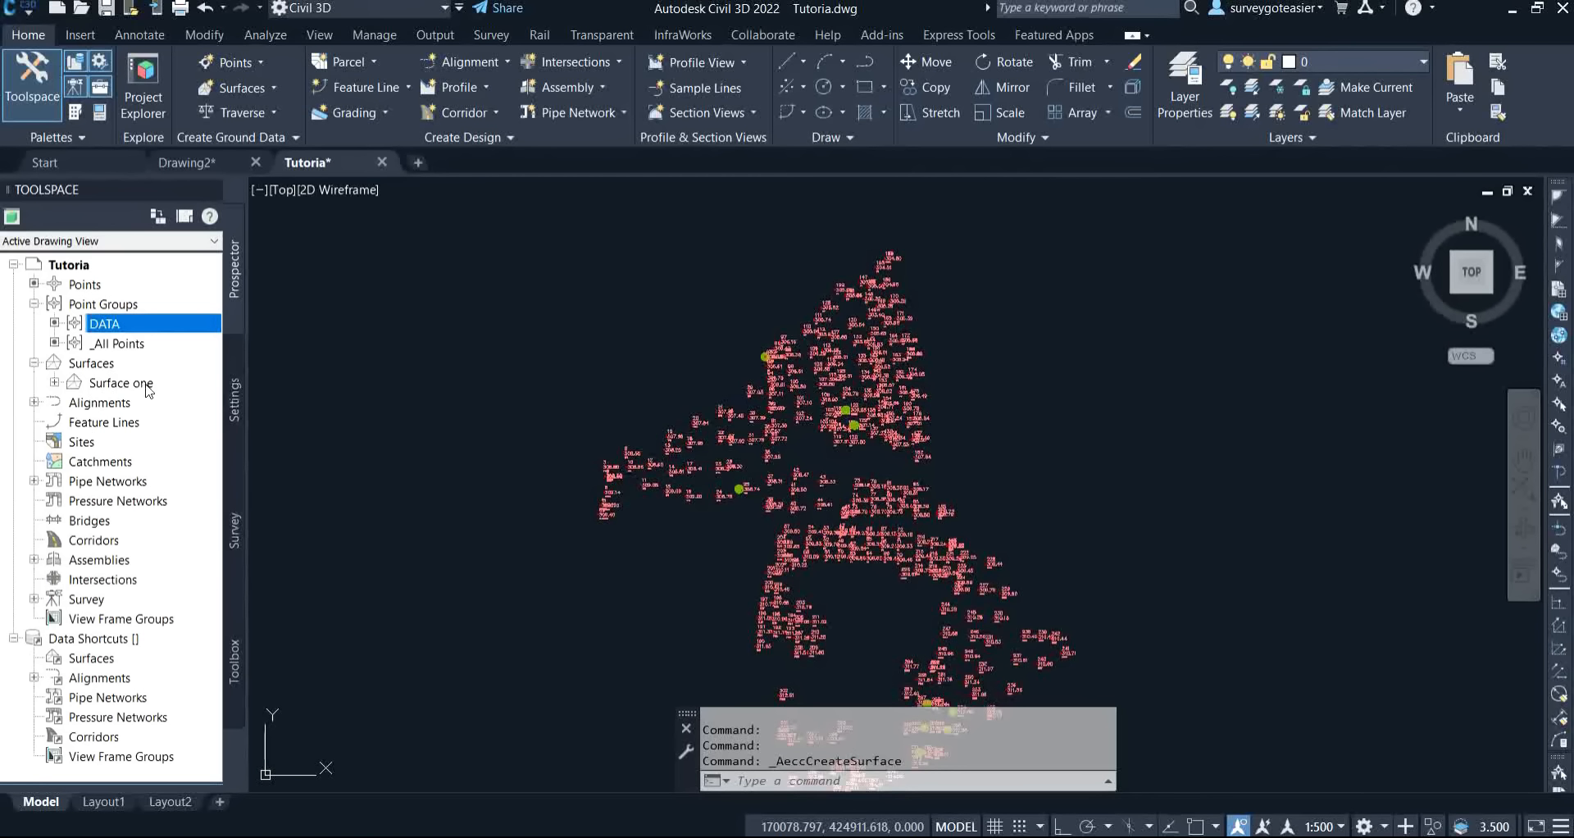
pyautogui.click(55, 382)
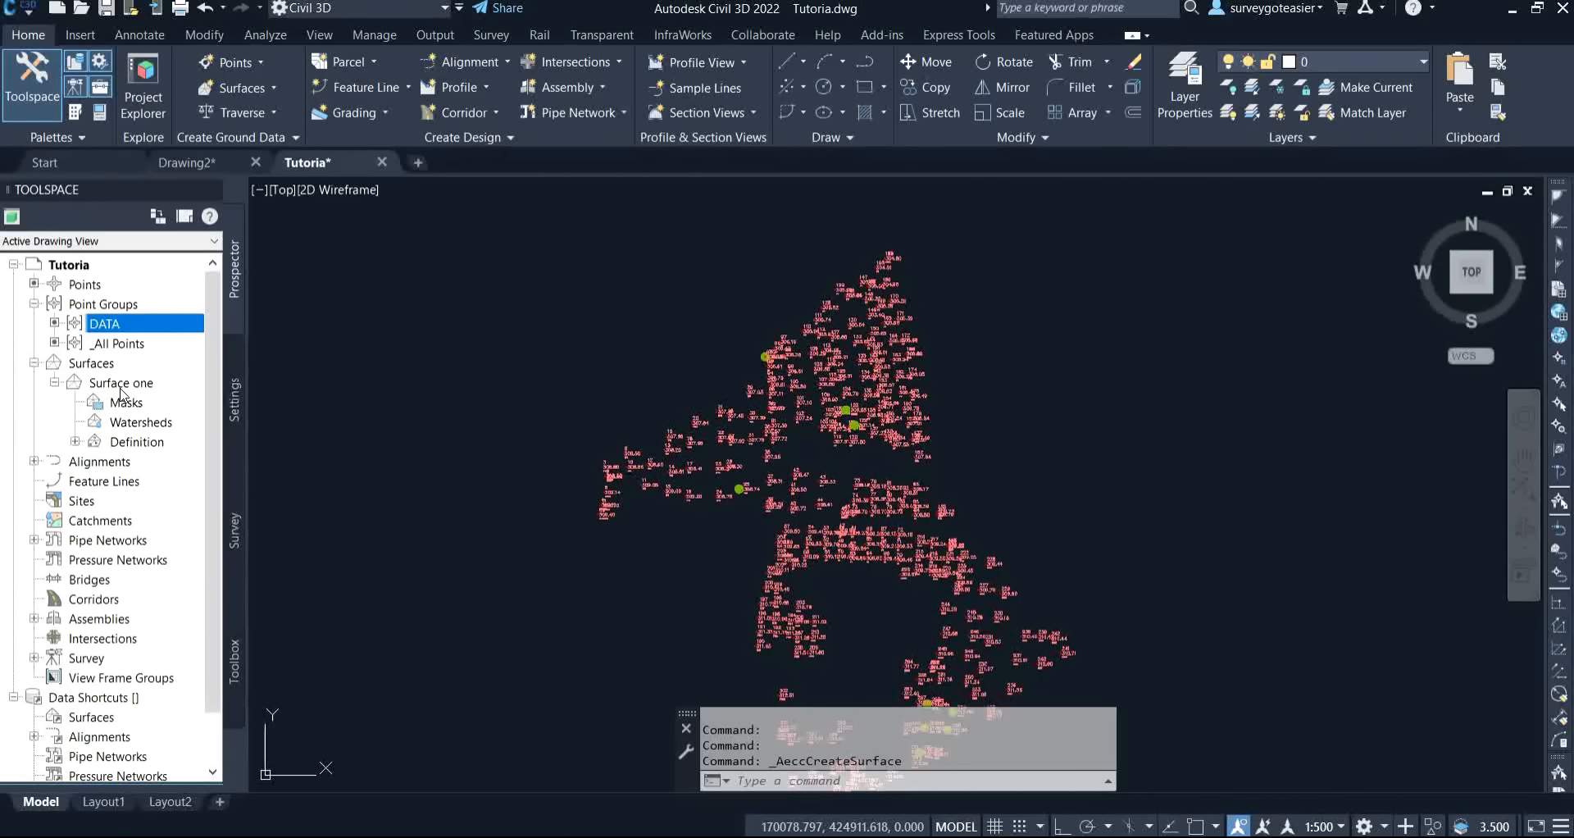
pyautogui.click(53, 383)
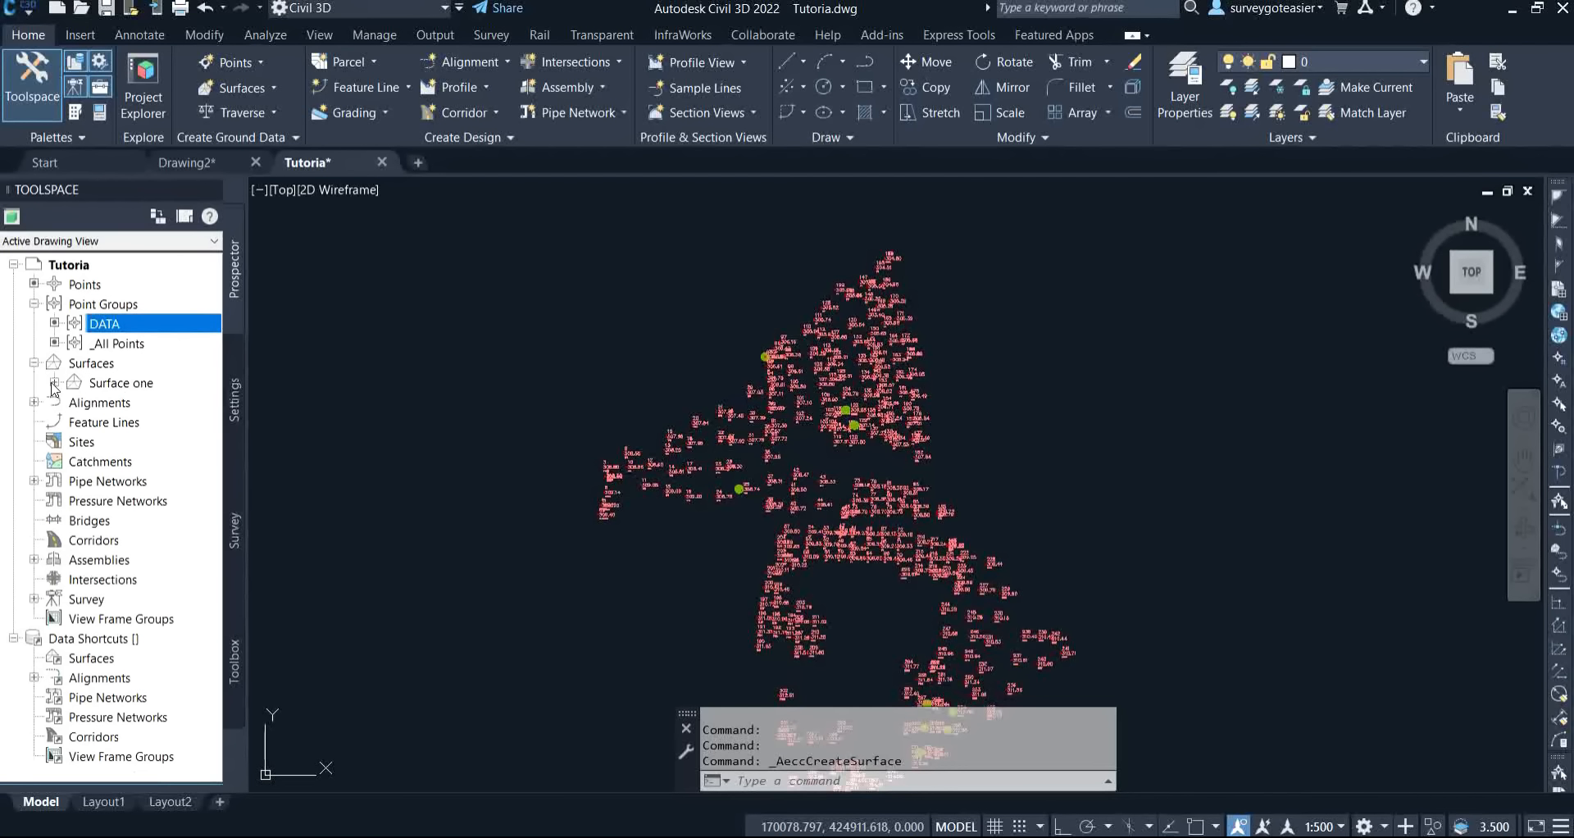
pyautogui.click(53, 382)
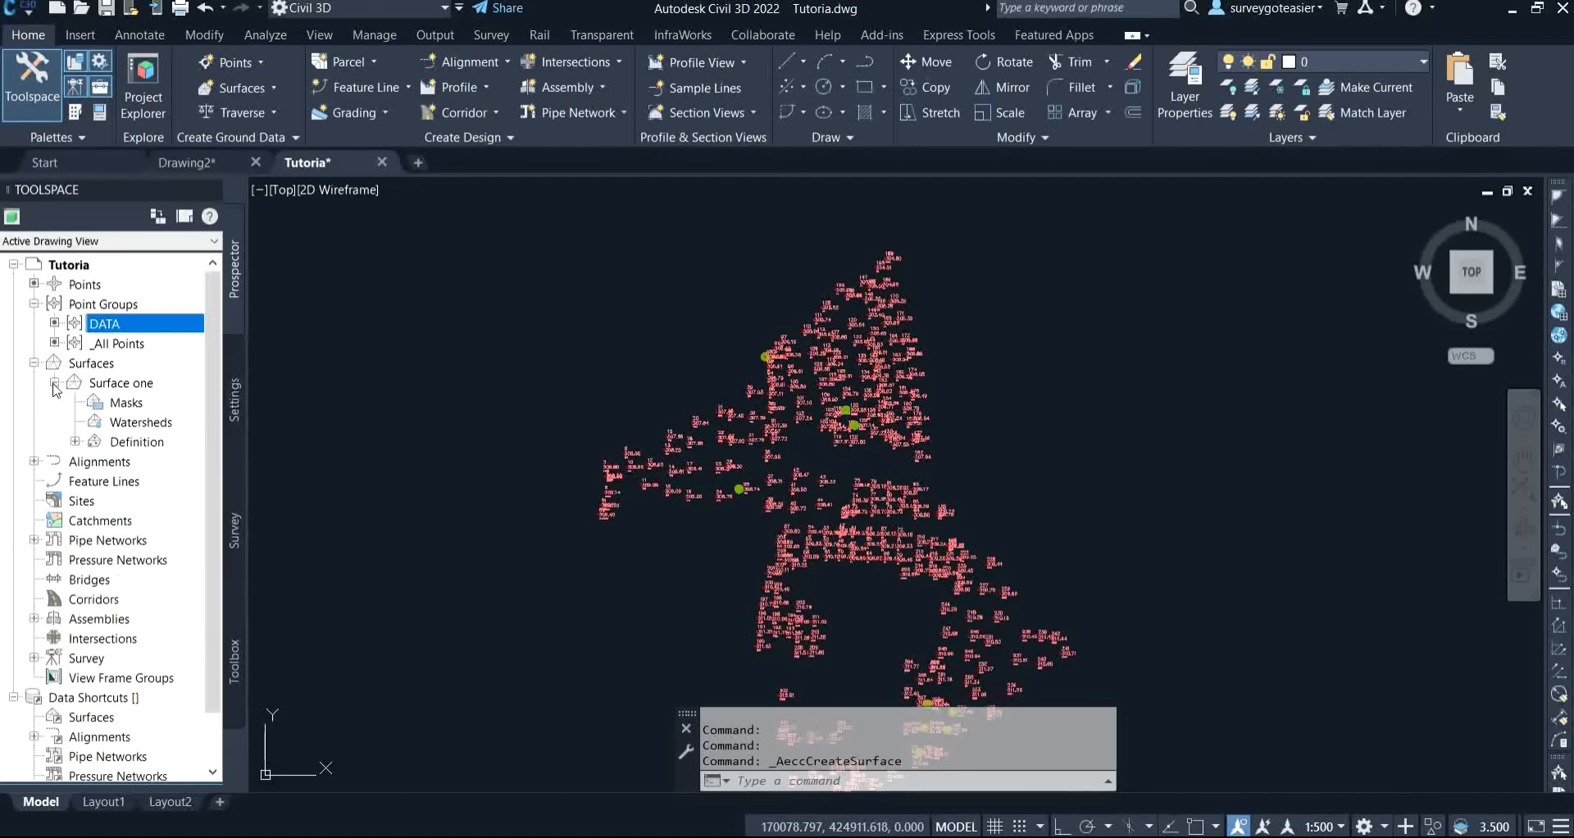
pyautogui.click(76, 442)
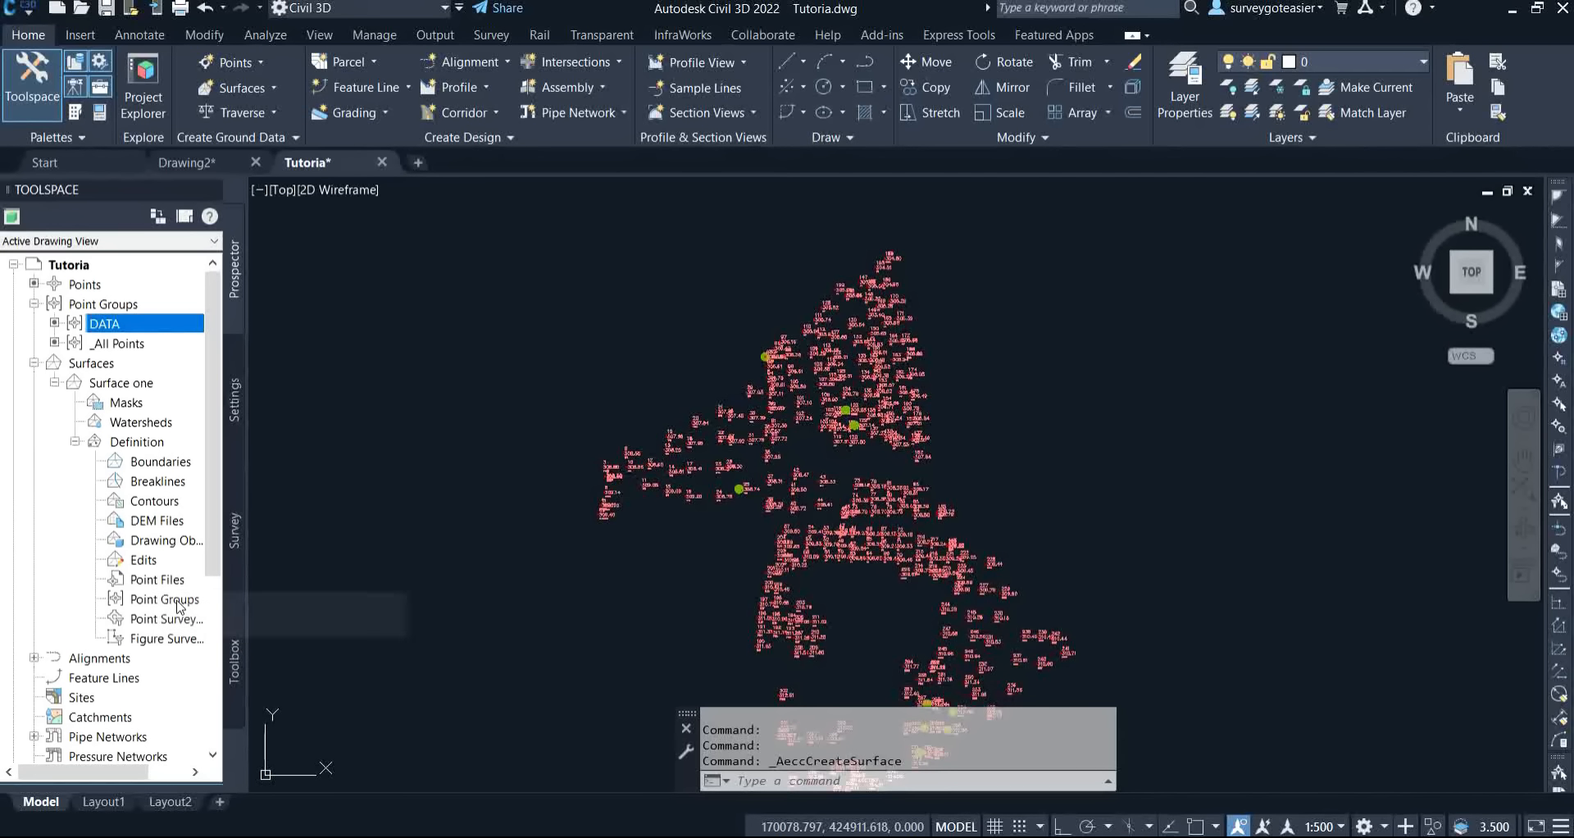
pyautogui.rightClick(176, 605)
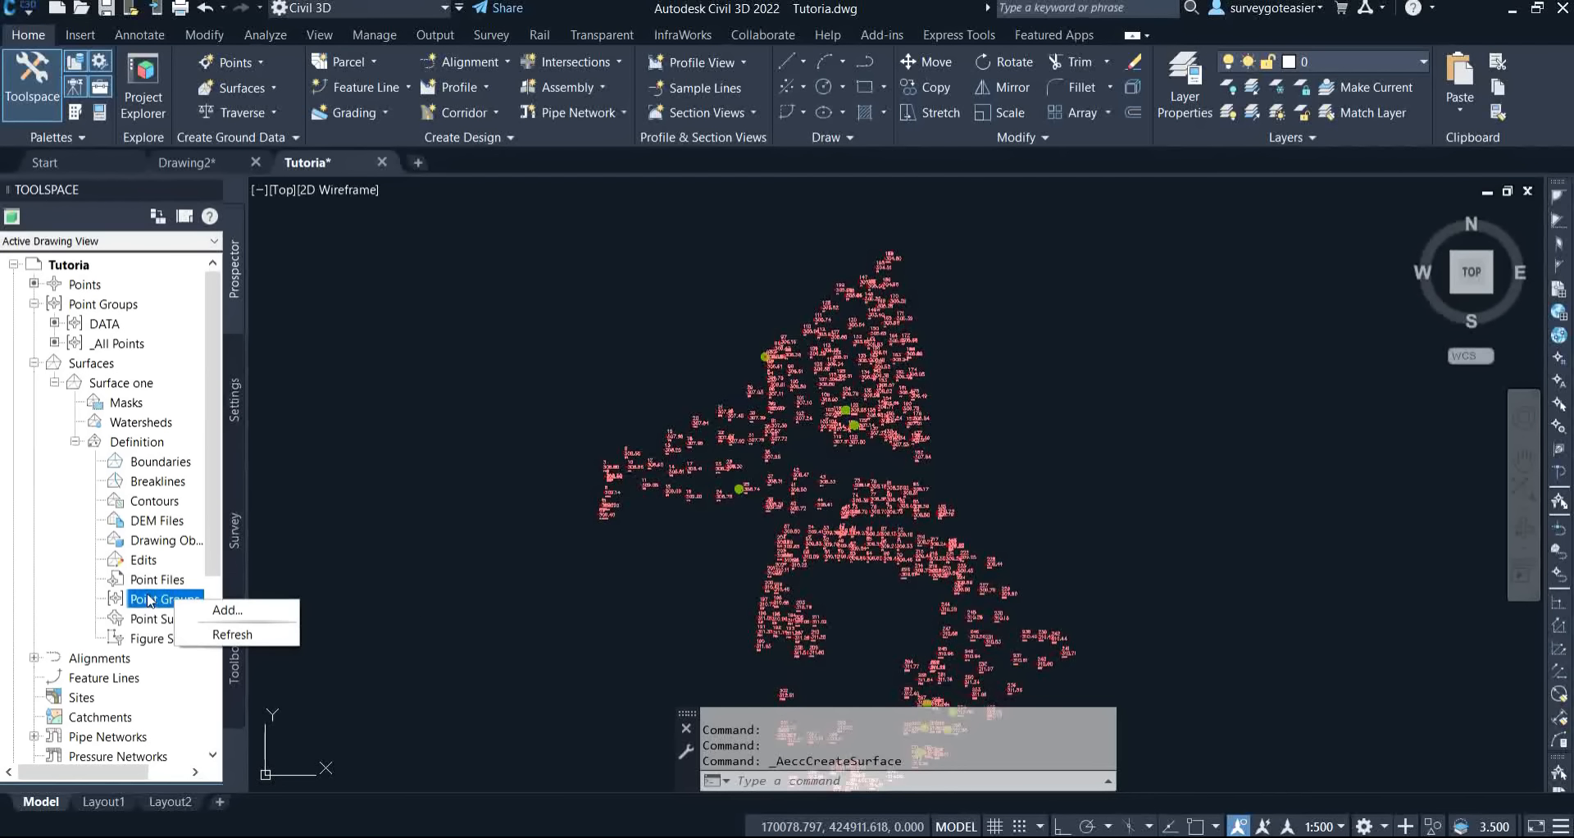
pyautogui.click(233, 609)
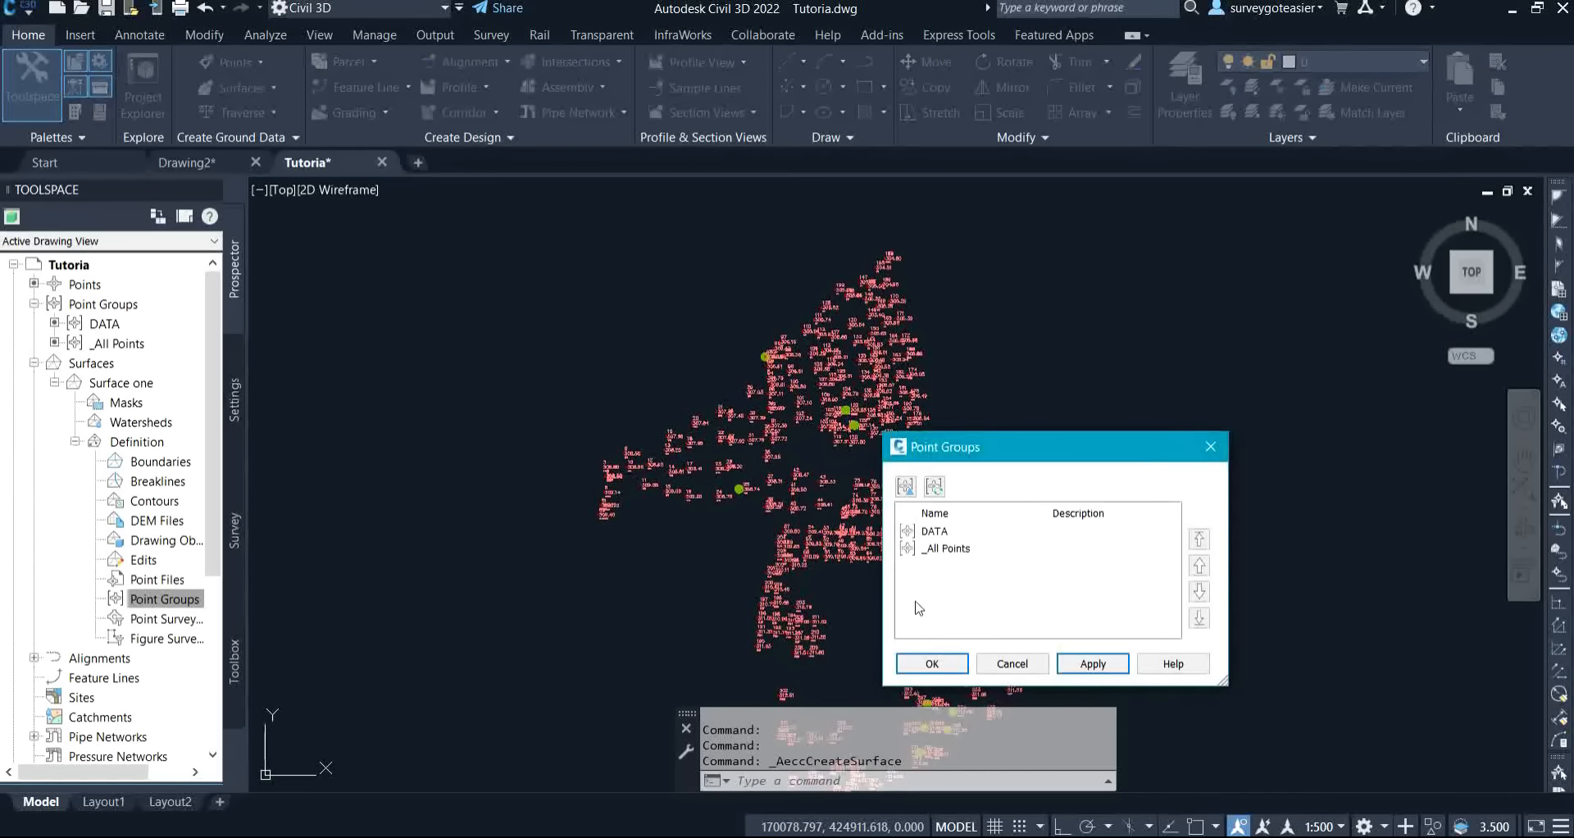
pyautogui.click(951, 539)
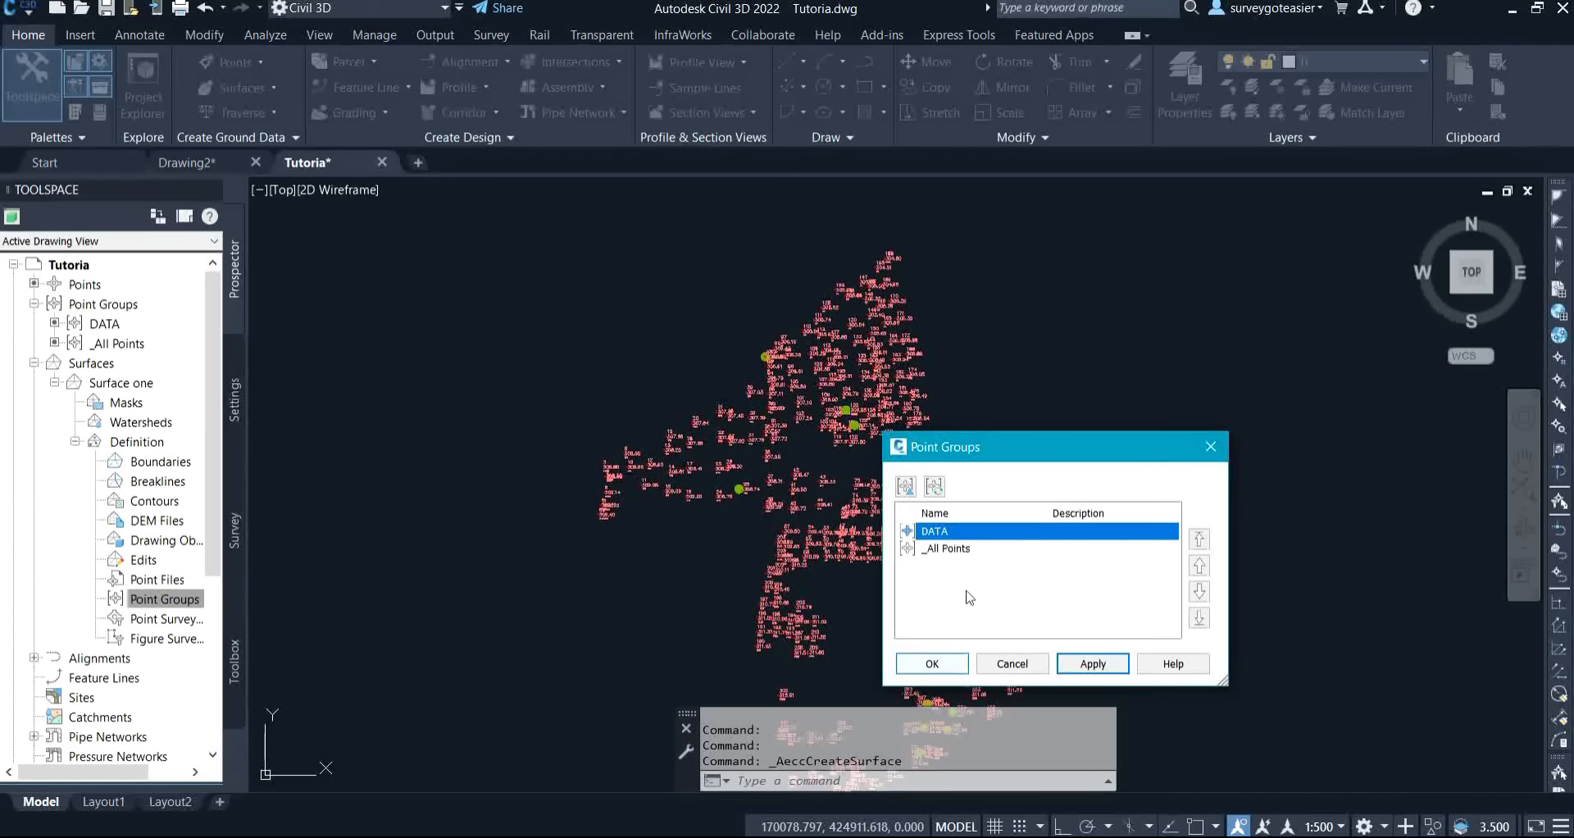
pyautogui.click(1095, 661)
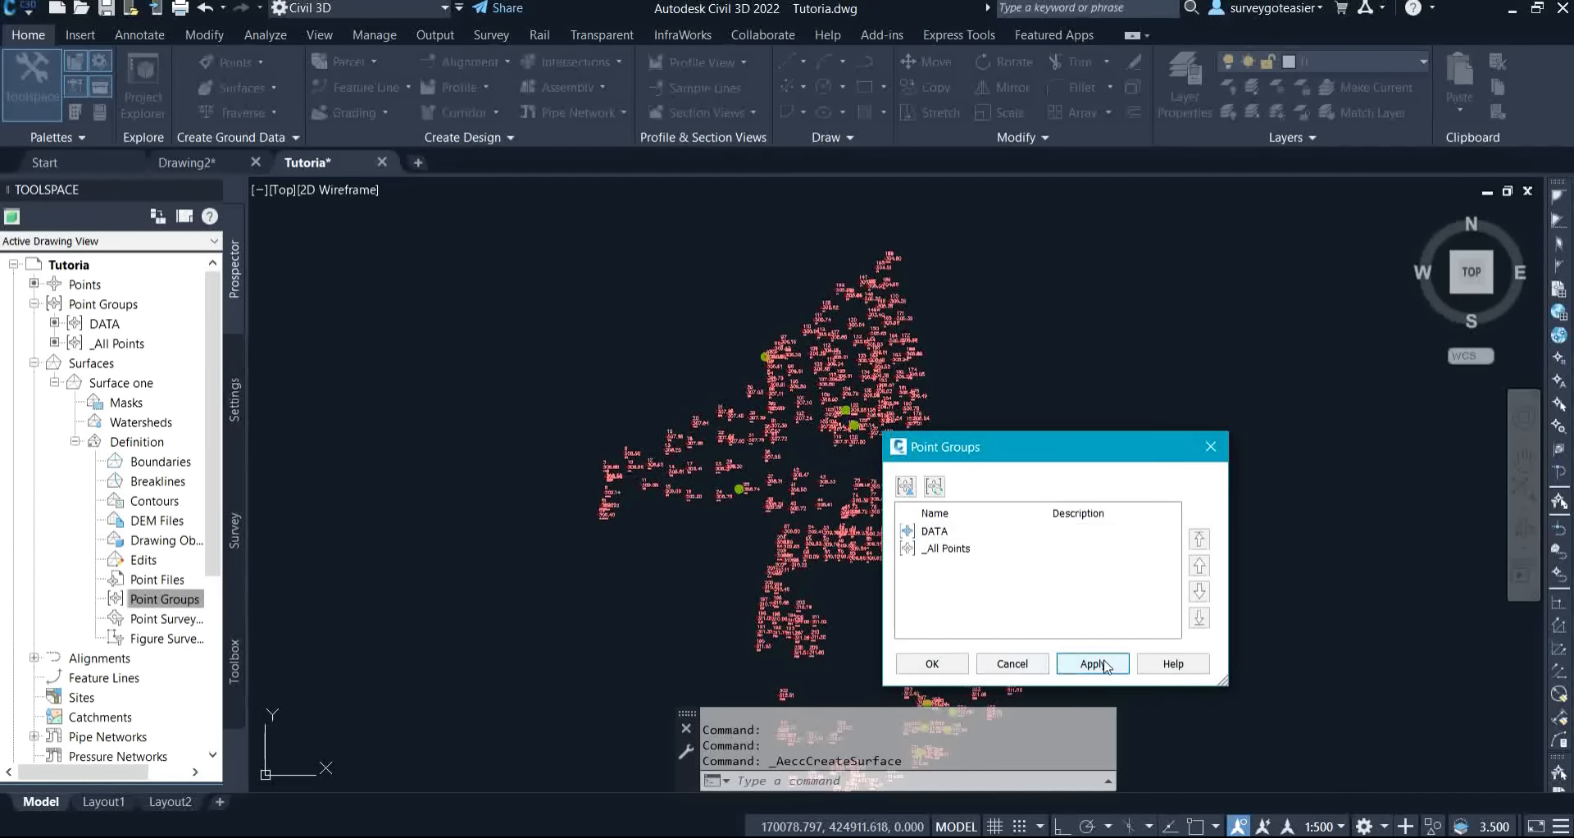
pyautogui.click(935, 663)
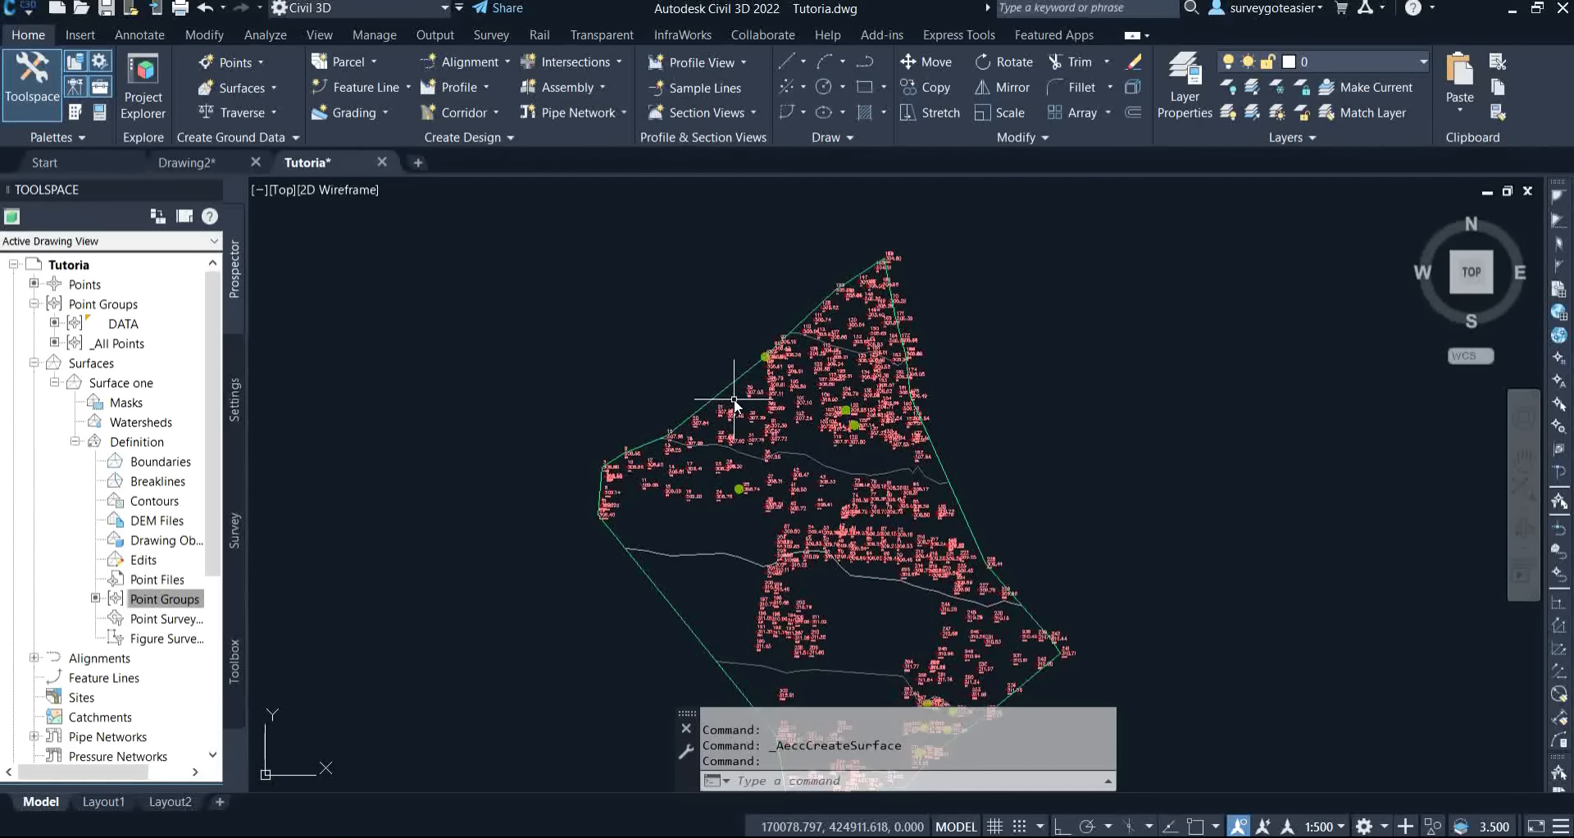
# Undo adding the DATA point group to Surface one.
pyautogui.click(134, 605)
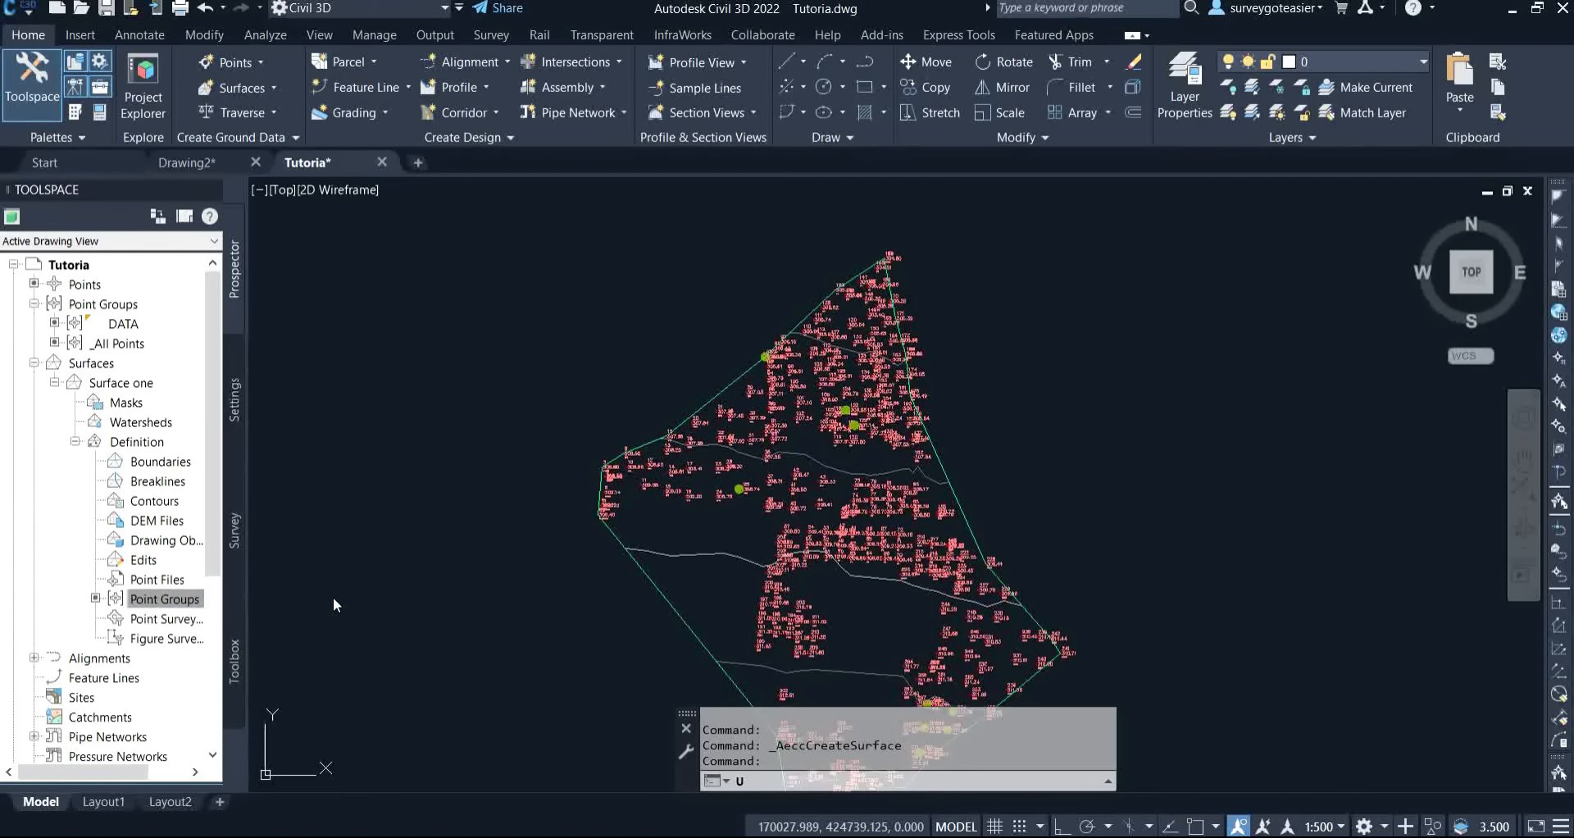
pyautogui.hotkey('ctrl', 'z')
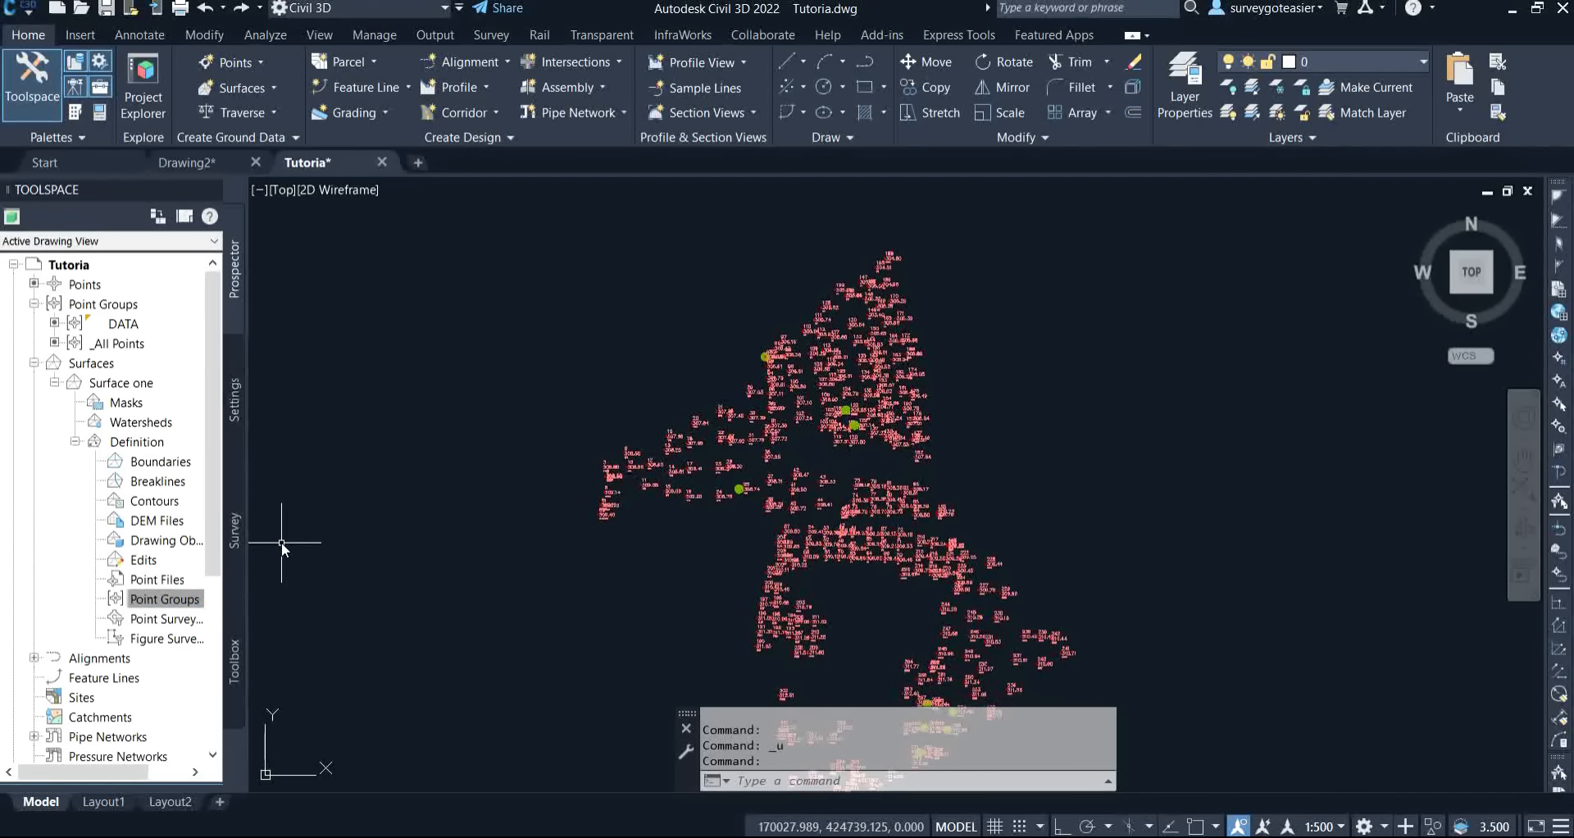
pyautogui.click(160, 599)
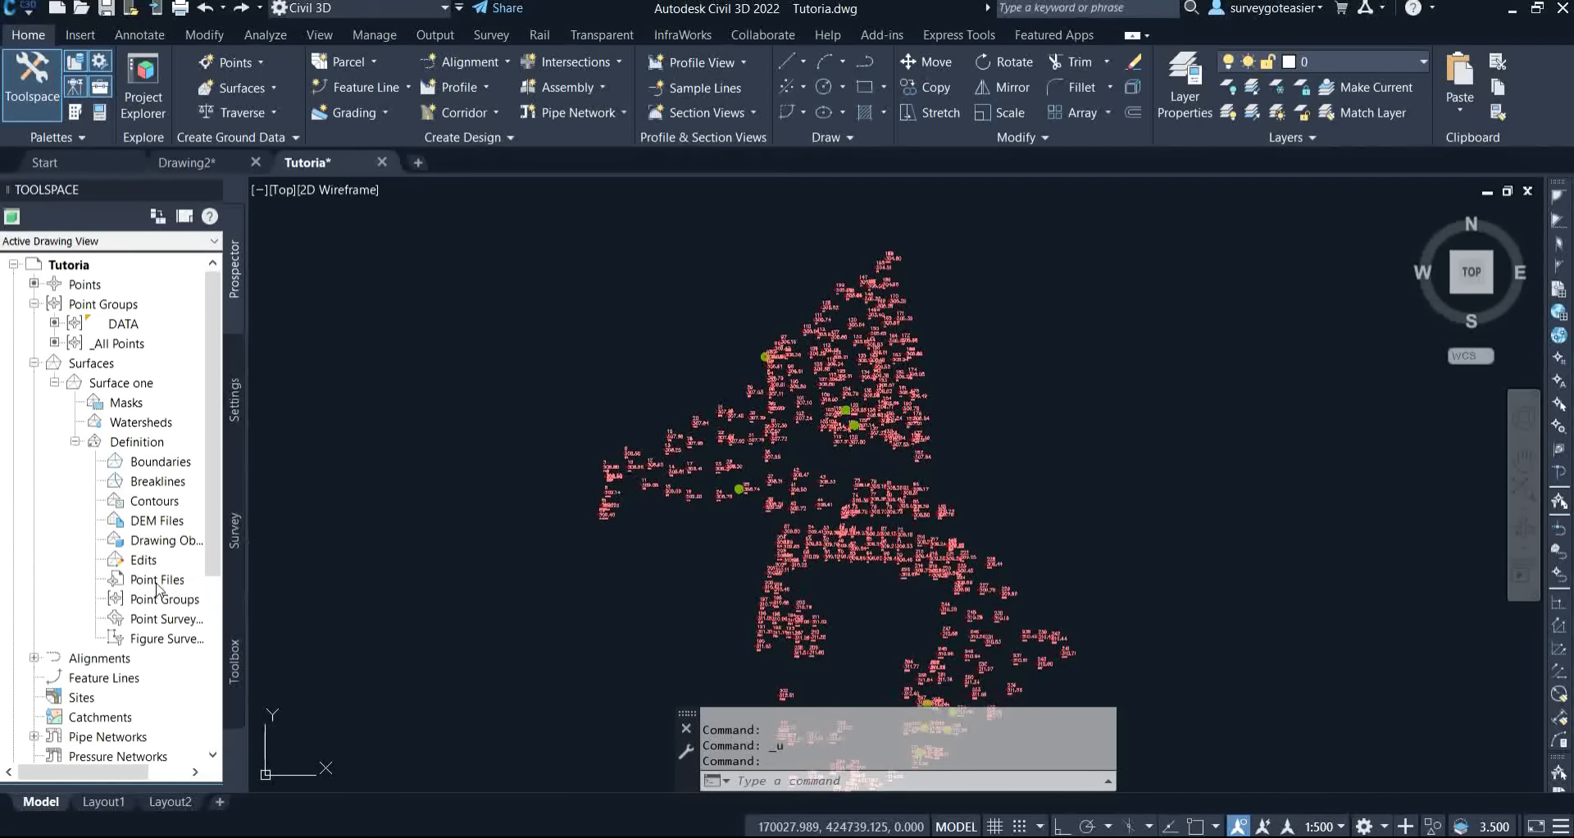
# Add the point file xyz.csv to Surface one's definition using the PENZD (comma delimited) format.
pyautogui.rightClick(156, 584)
pyautogui.click(199, 596)
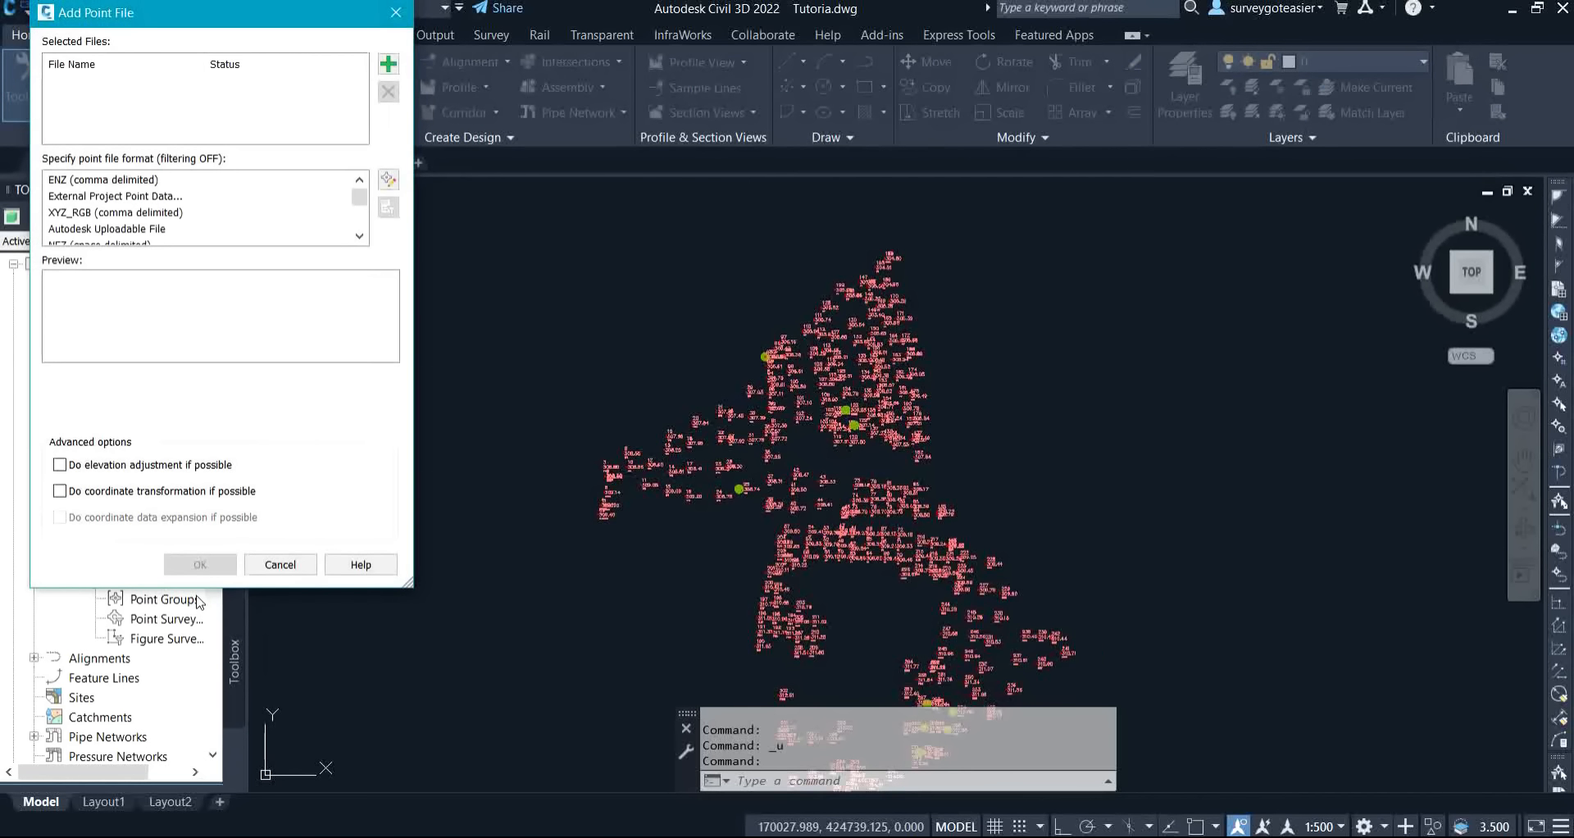
pyautogui.click(389, 64)
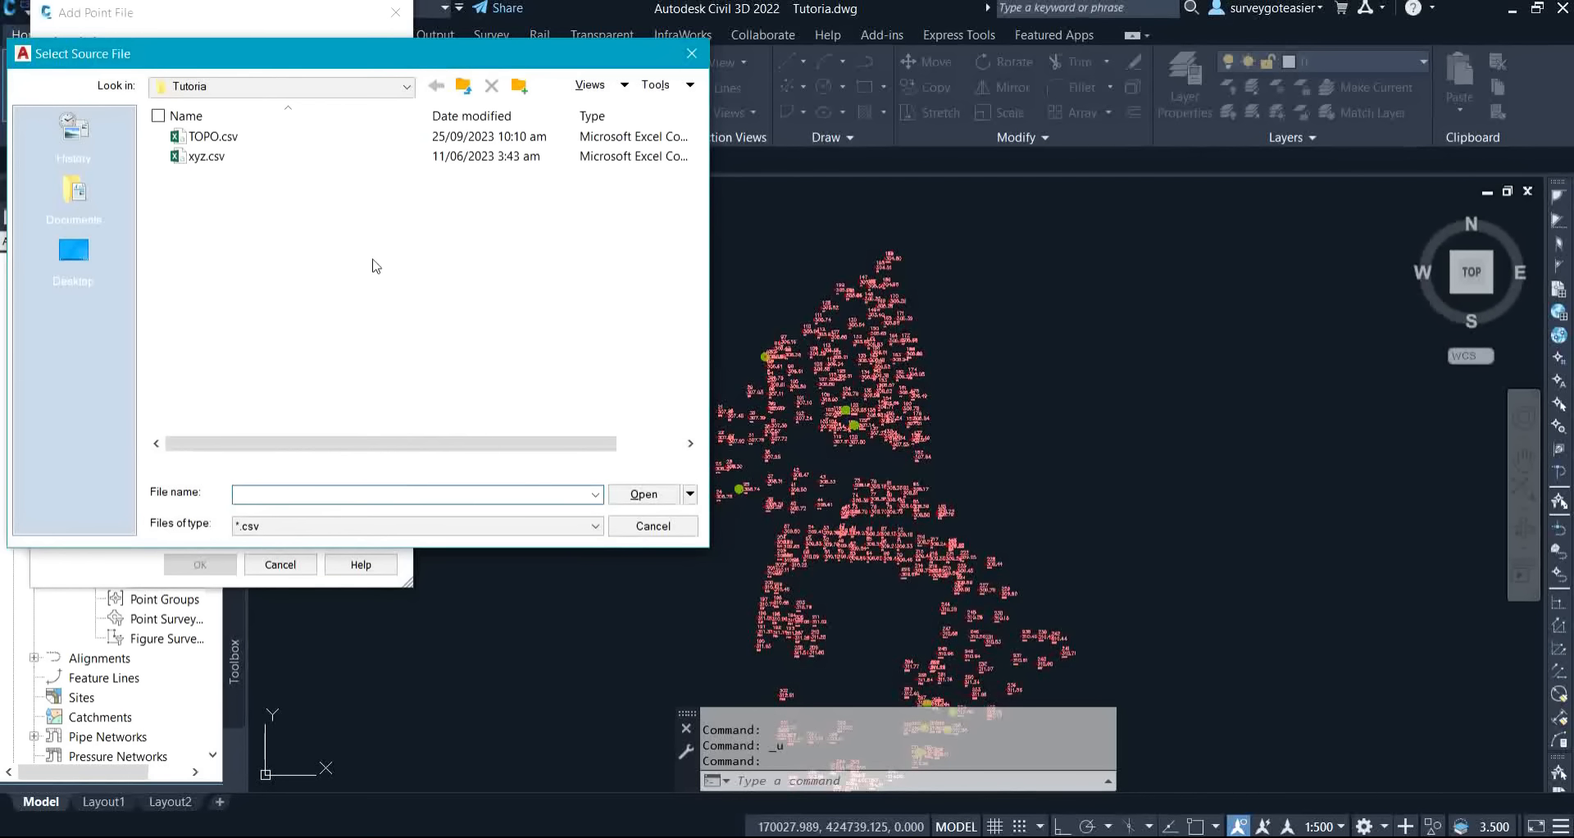
pyautogui.click(256, 158)
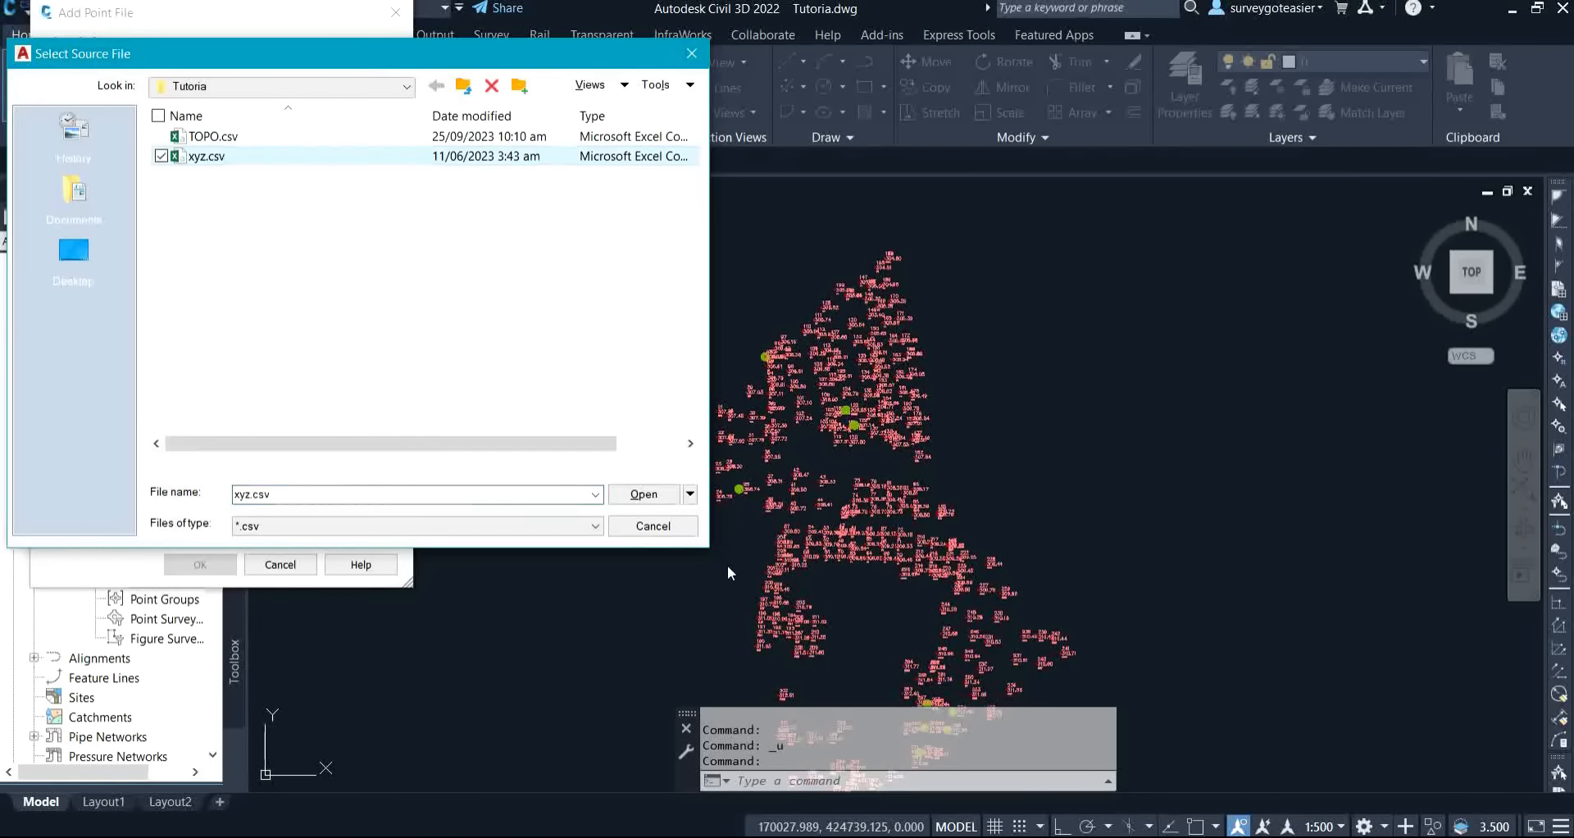
pyautogui.click(663, 492)
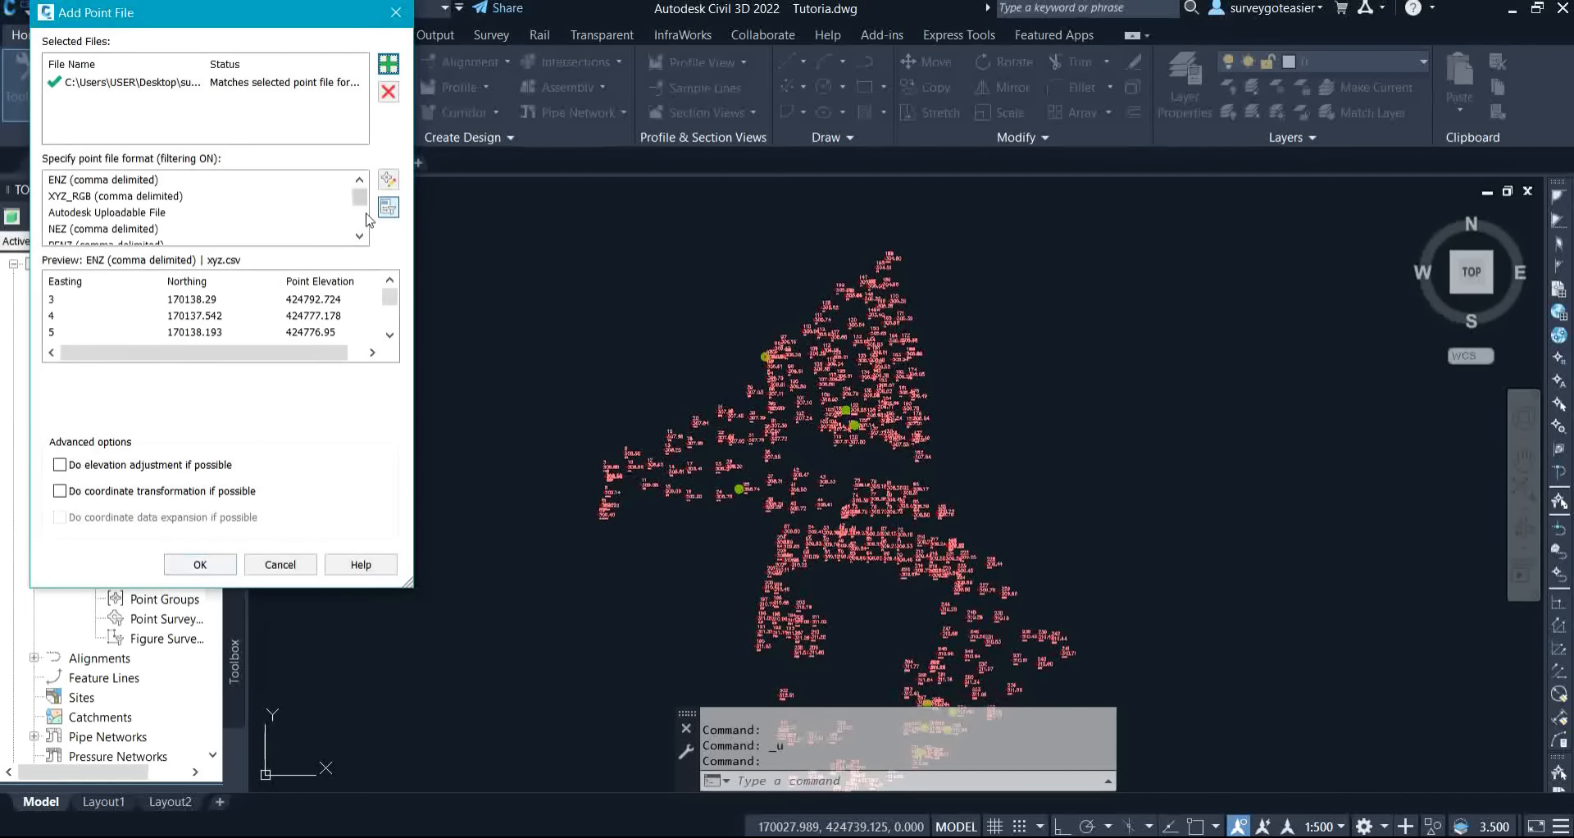
pyautogui.moveTo(363, 202); pyautogui.dragTo(365, 215)
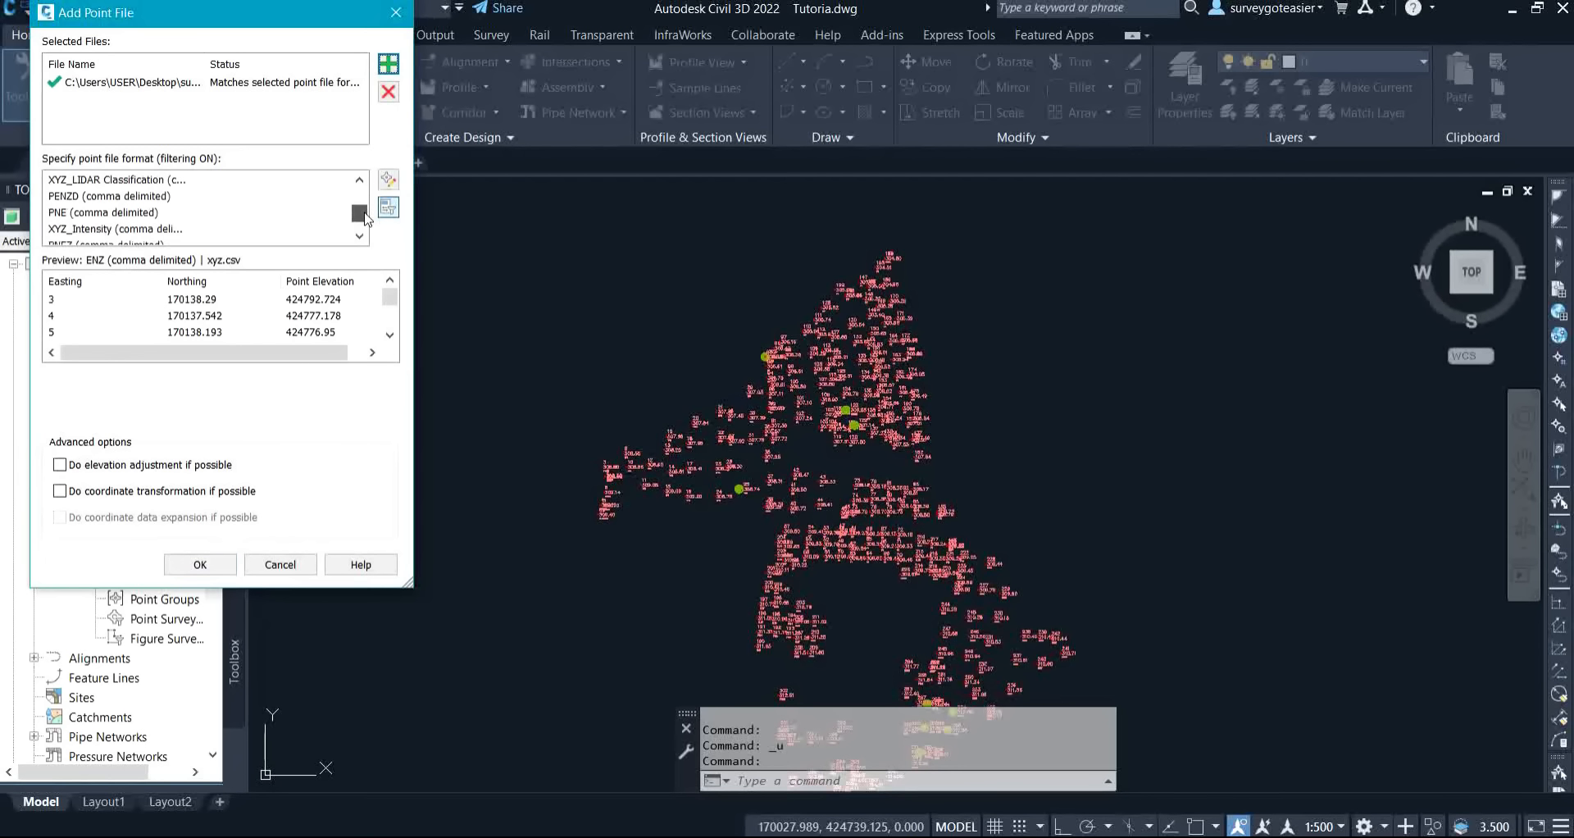
pyautogui.click(170, 197)
pyautogui.click(215, 565)
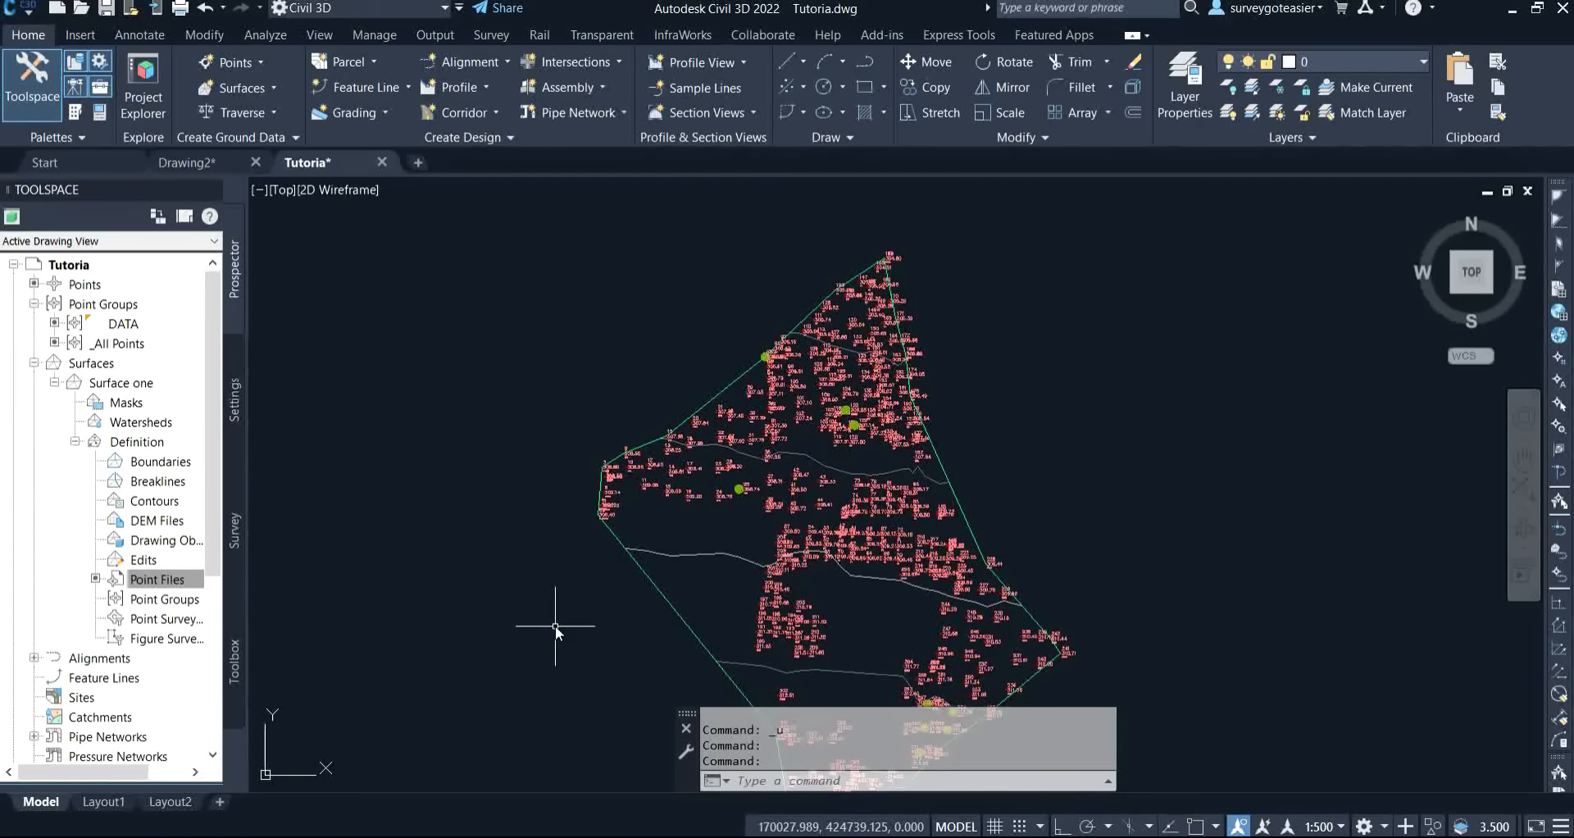
# Edit Surface one's style, setting the Border component's color to index color 10, and apply the change.
pyautogui.click(168, 383)
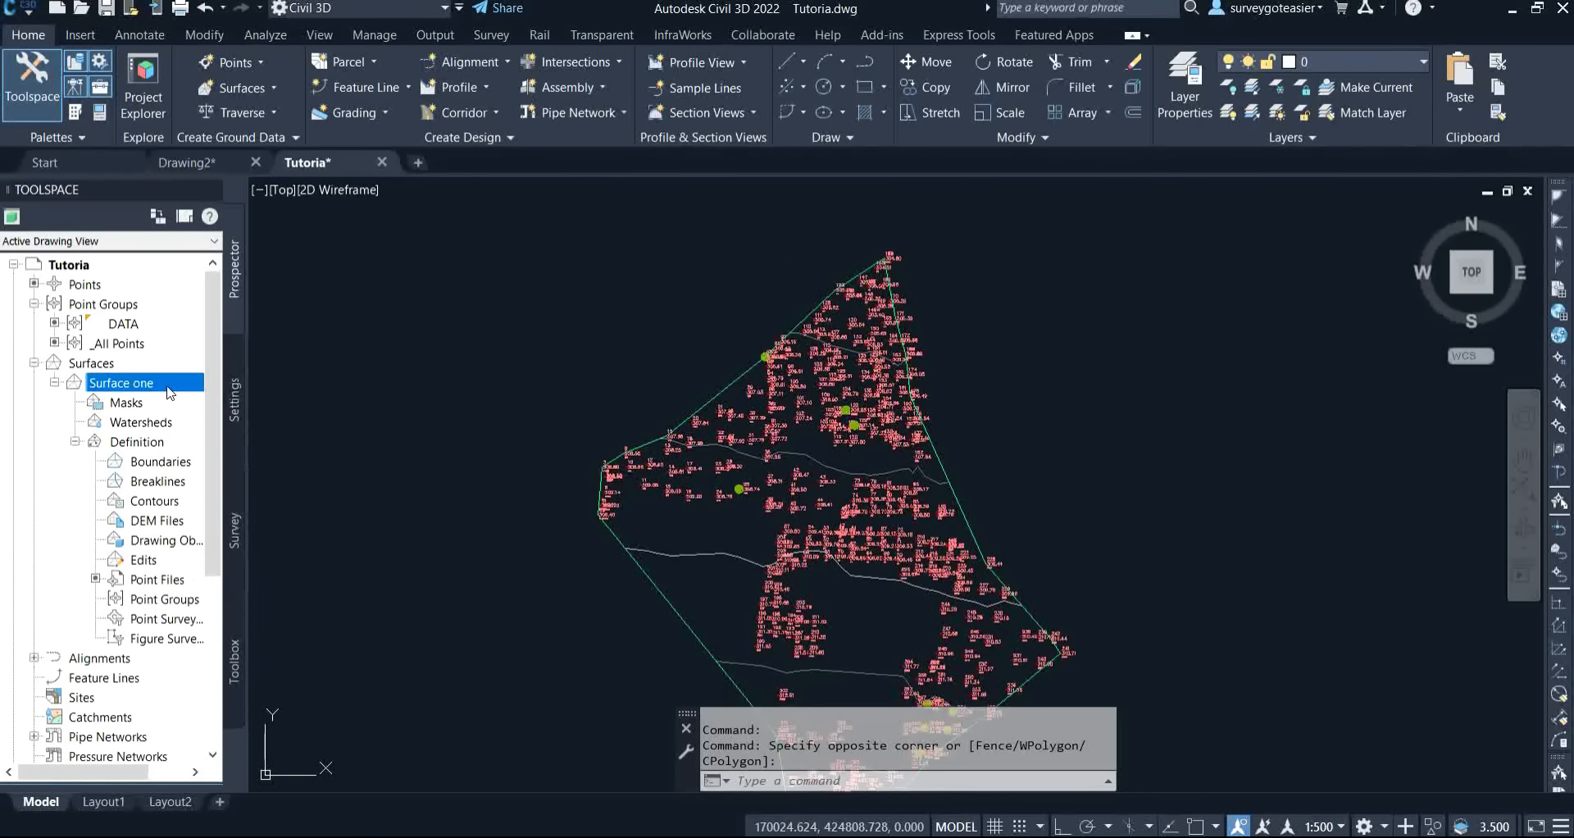
pyautogui.rightClick(168, 383)
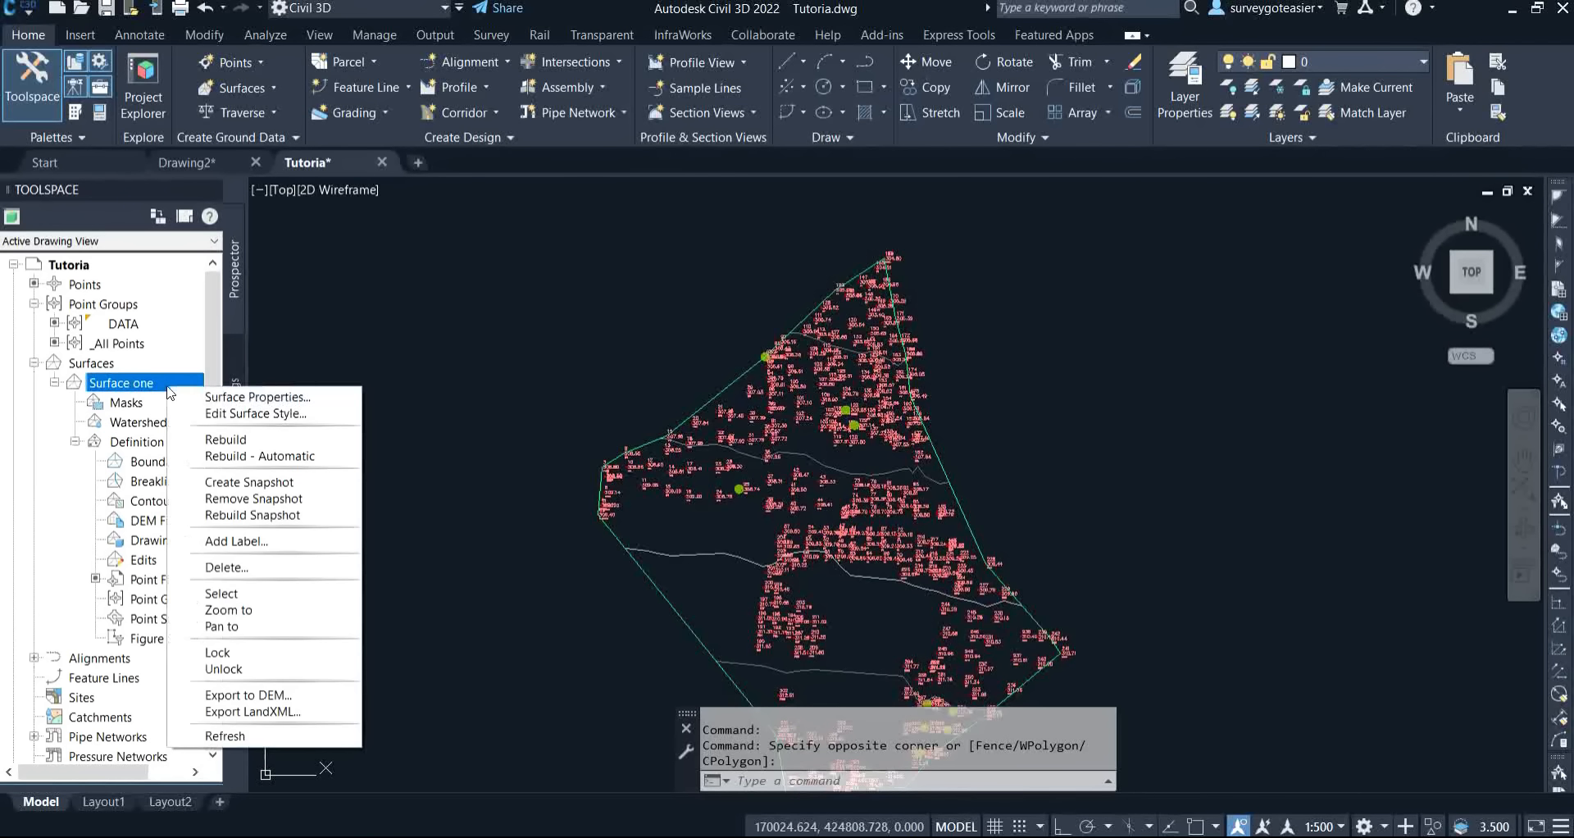
pyautogui.click(267, 411)
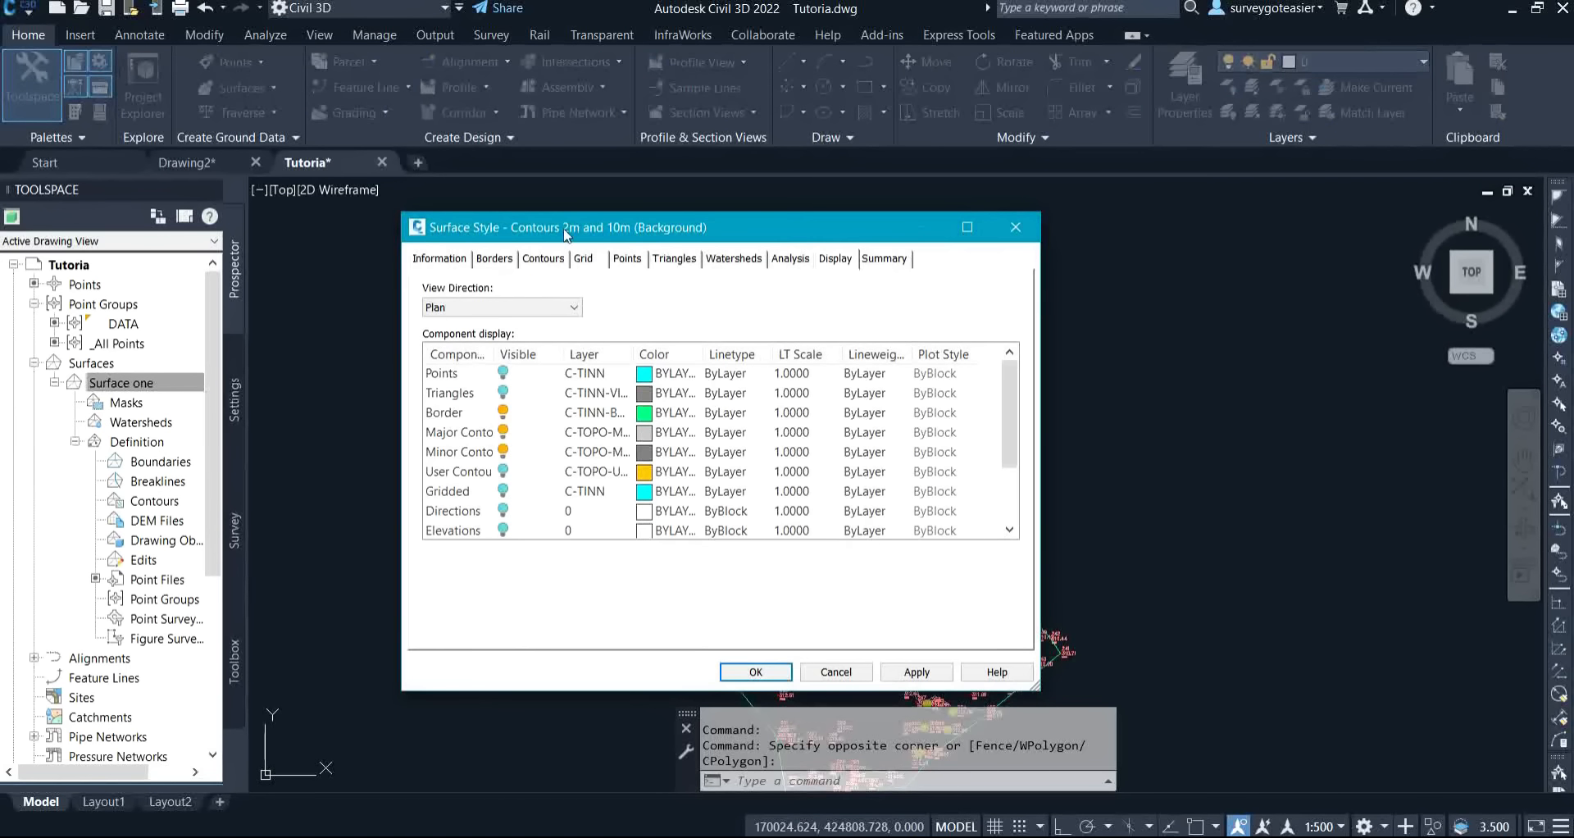
pyautogui.moveTo(628, 213)
pyautogui.mouseDown()
pyautogui.moveTo(410, 172)
pyautogui.moveTo(373, 66)
pyautogui.moveTo(345, 59)
pyautogui.moveTo(368, 37)
pyautogui.mouseUp()
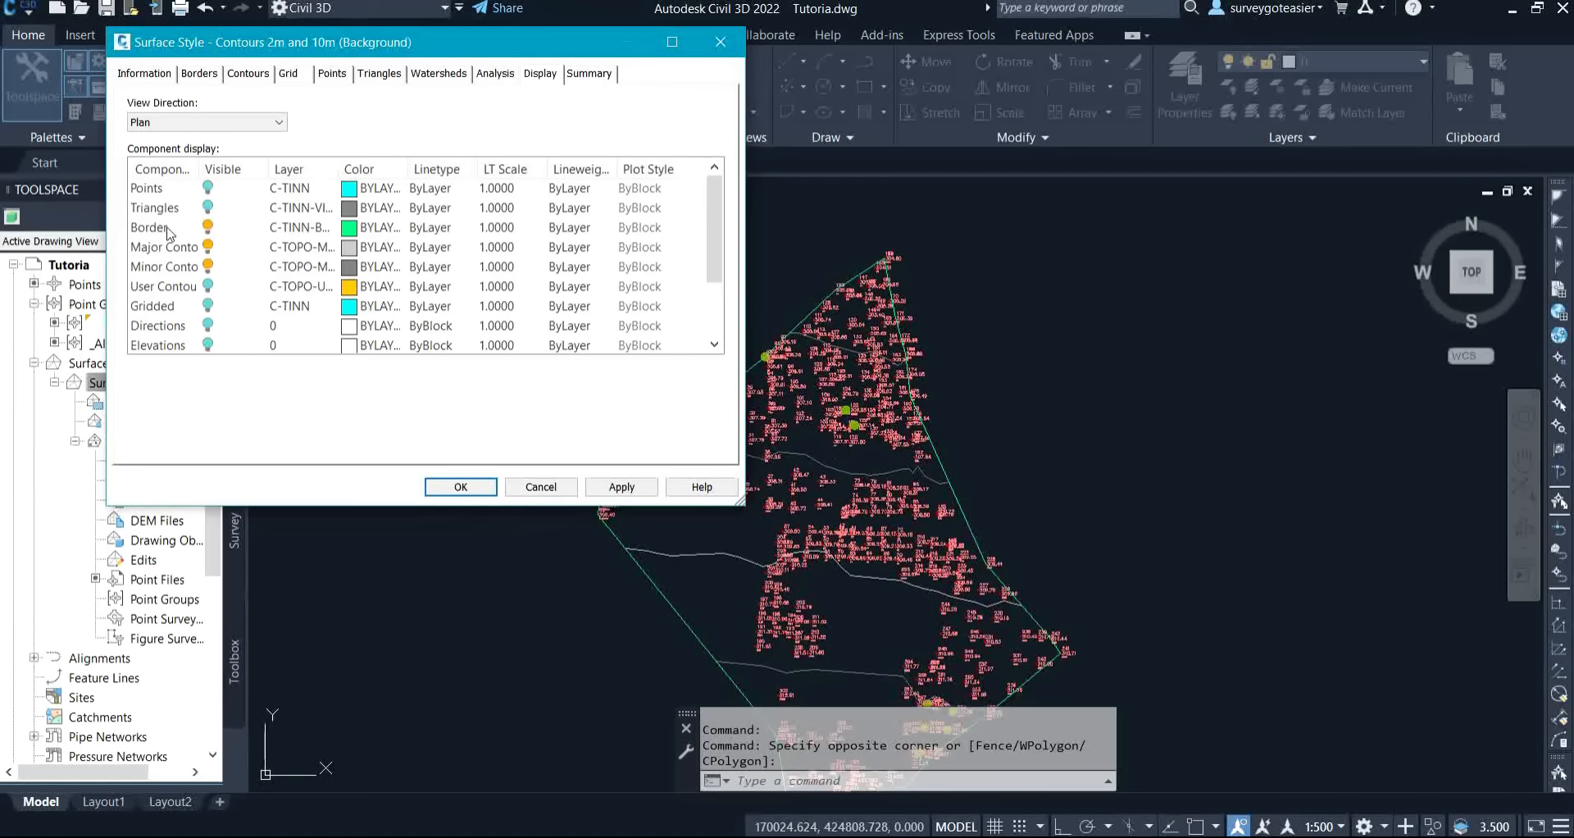
pyautogui.click(349, 228)
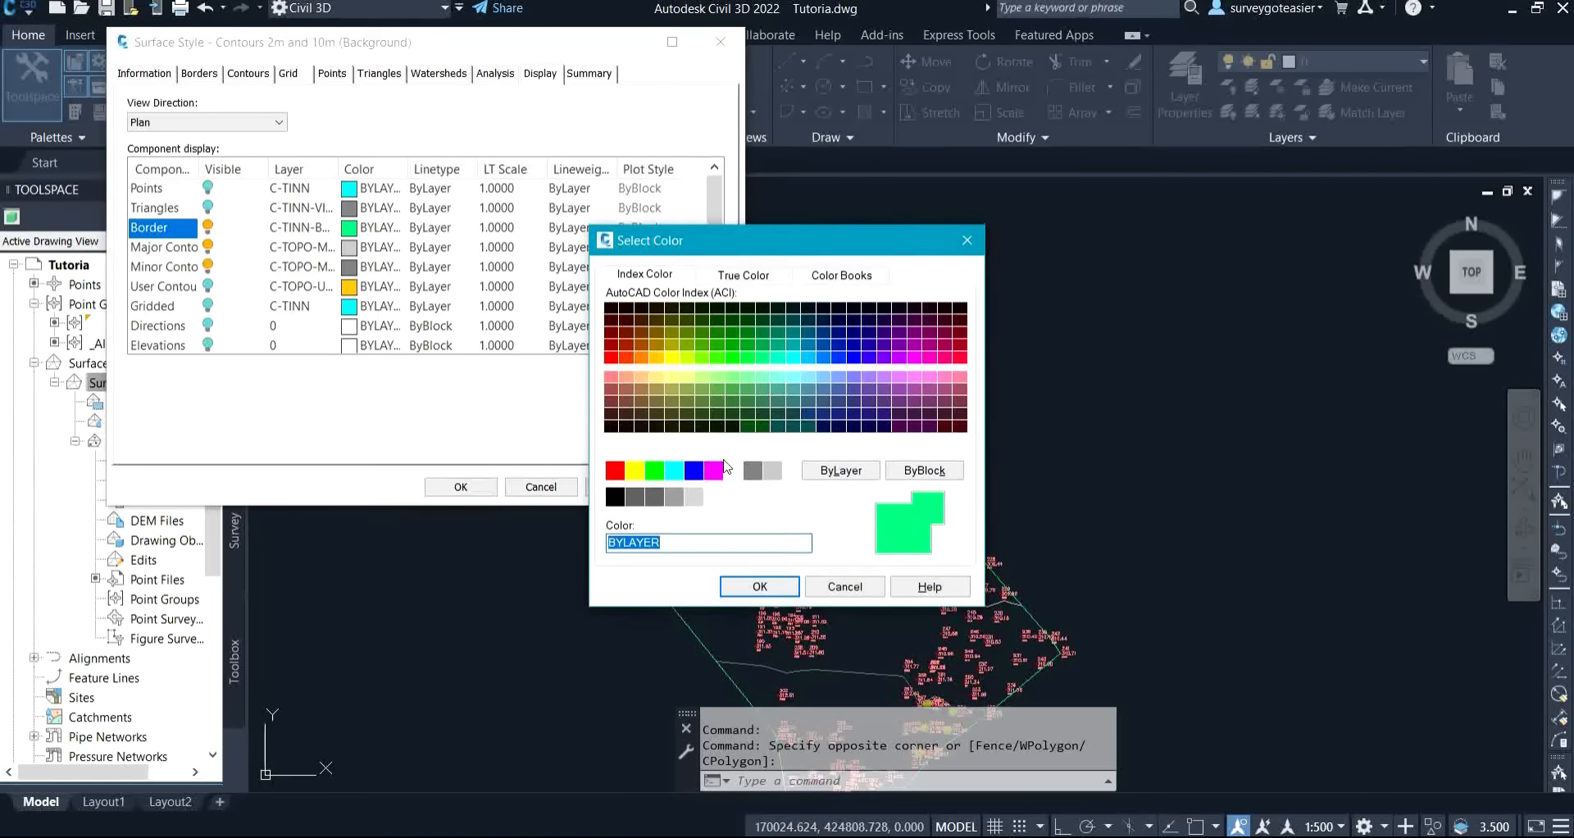
pyautogui.click(611, 357)
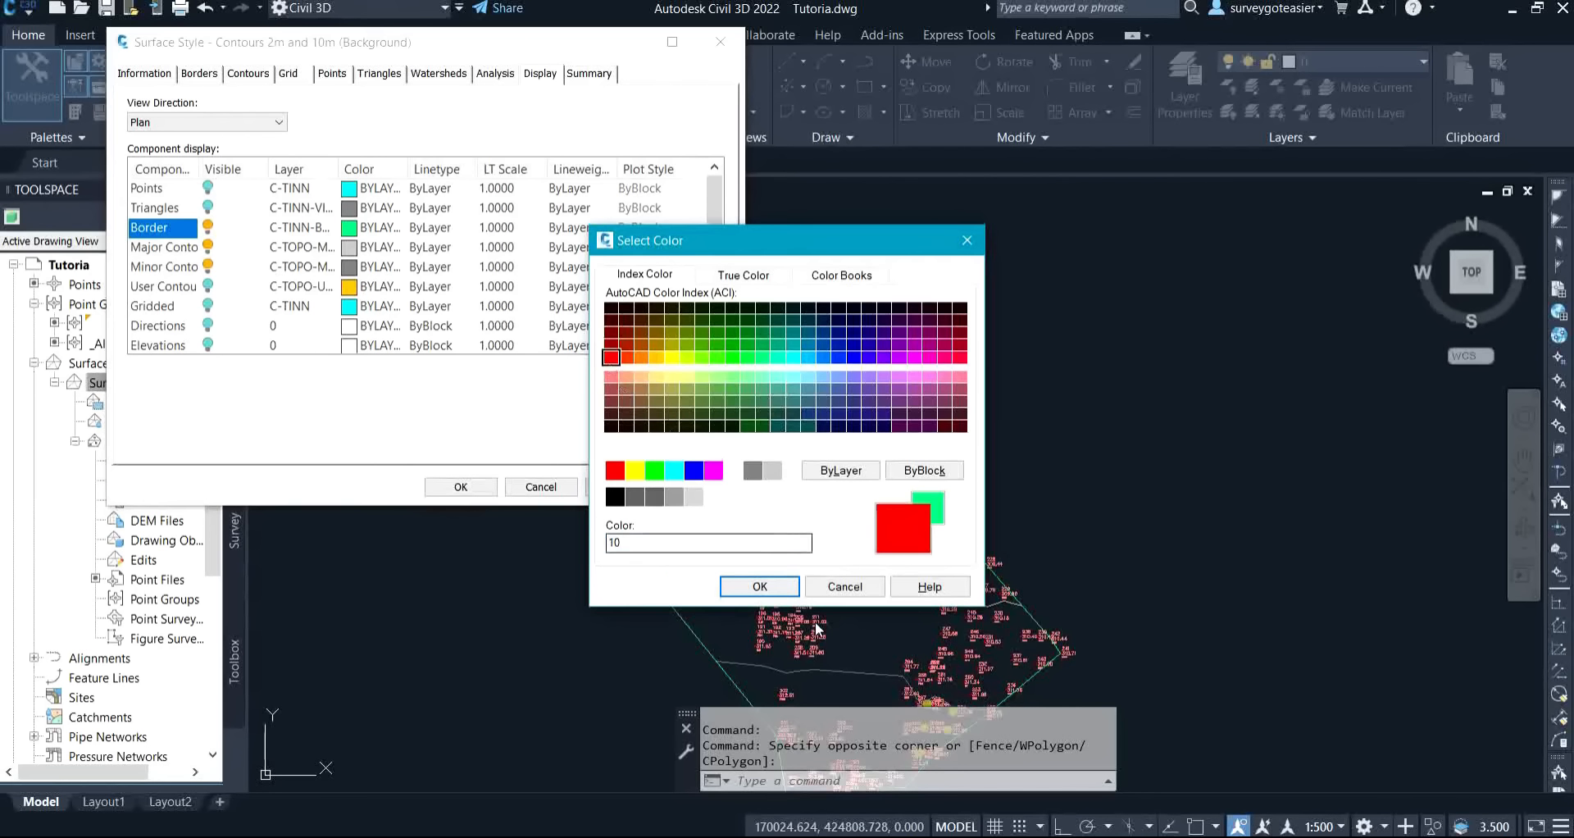
pyautogui.click(760, 585)
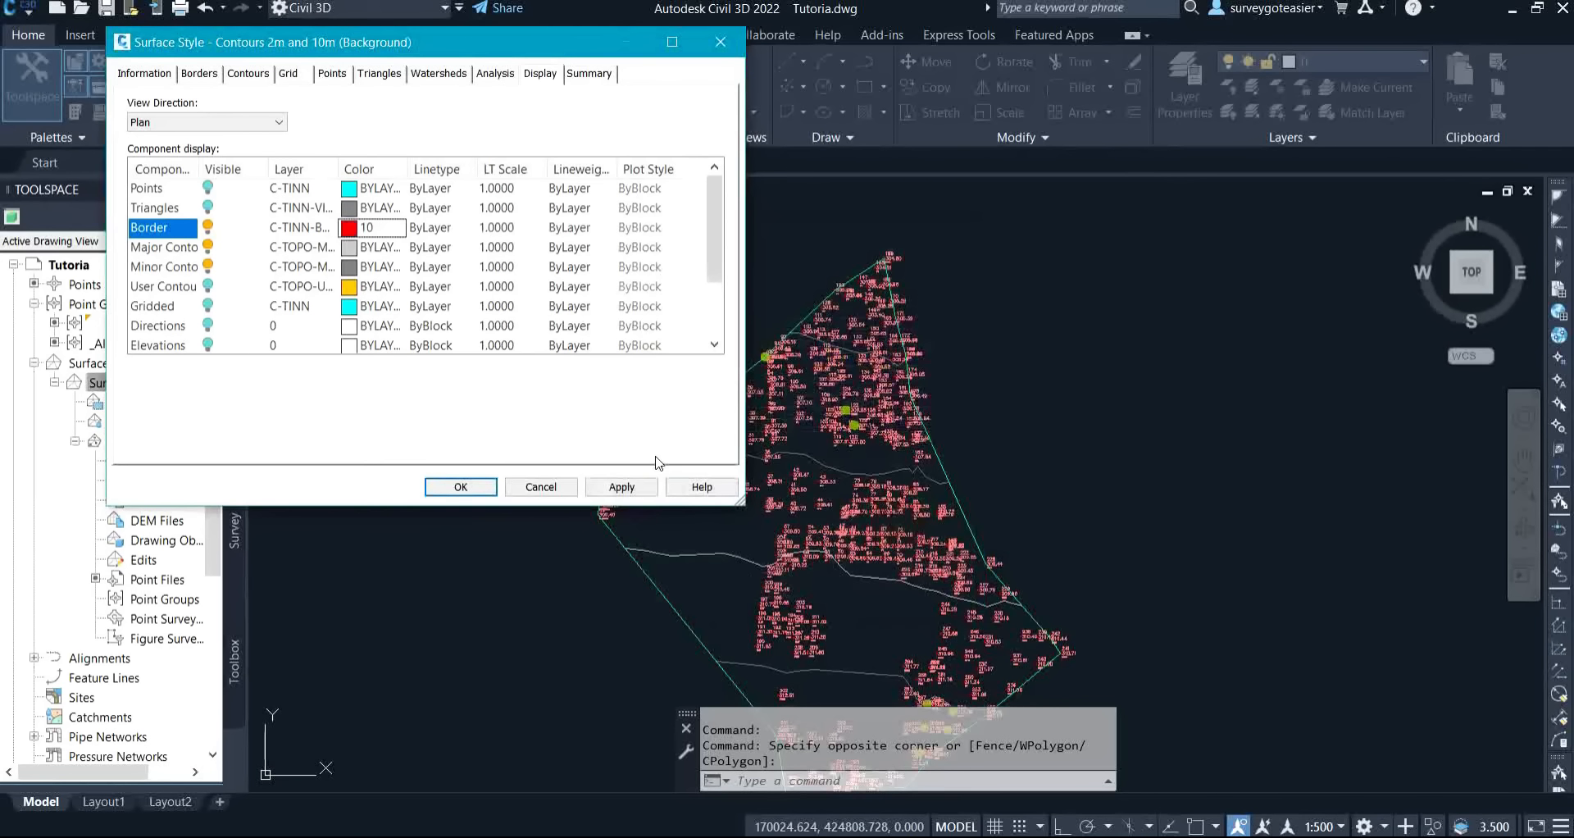
pyautogui.click(624, 486)
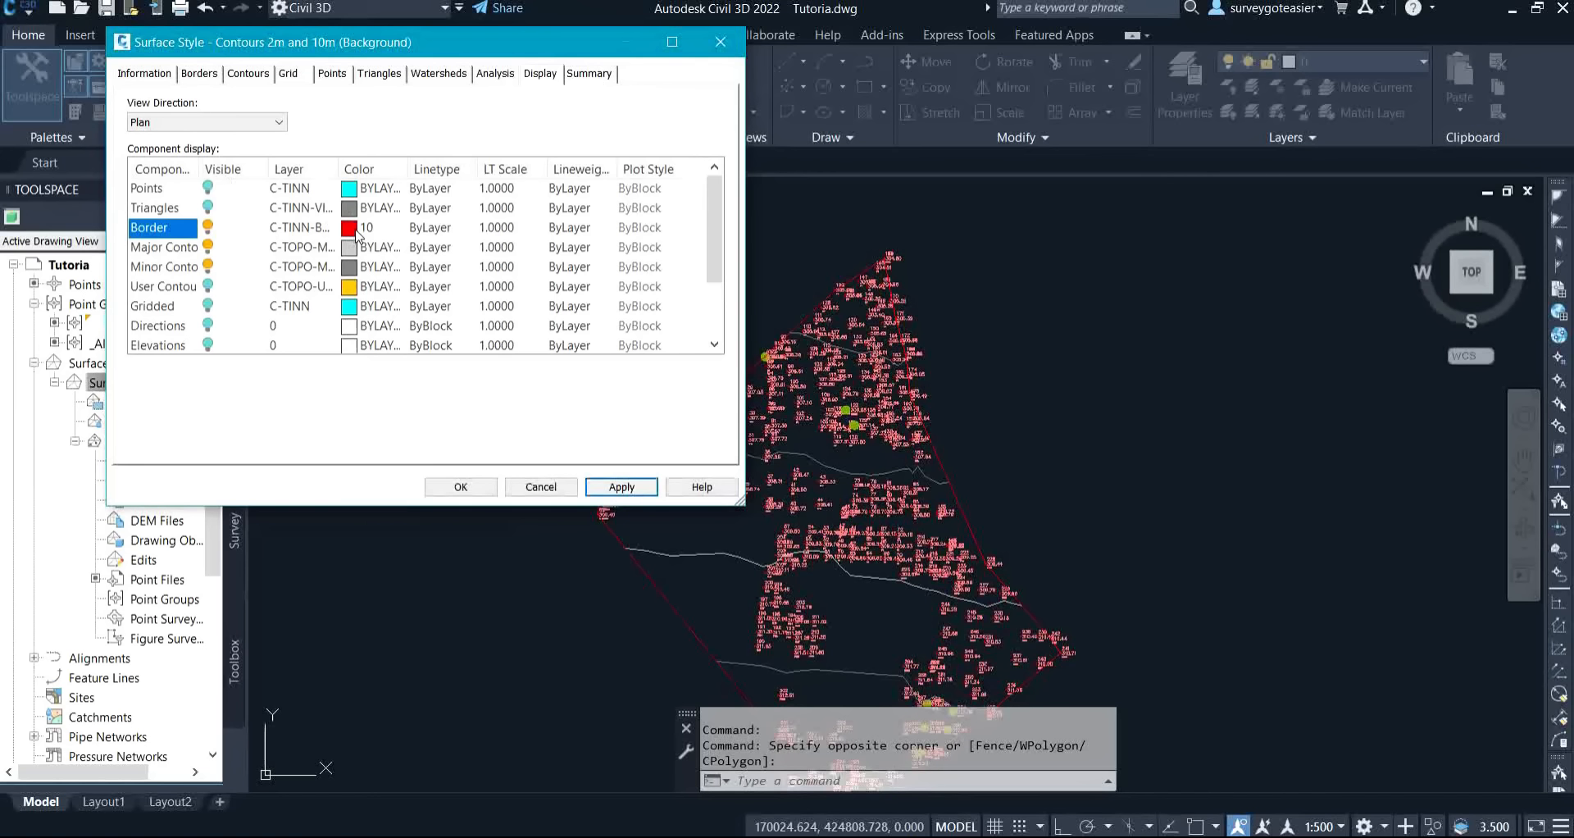
# Turn off the visibility of the Border, Major Contour and Minor Contour components in the surface style.
pyautogui.click(207, 227)
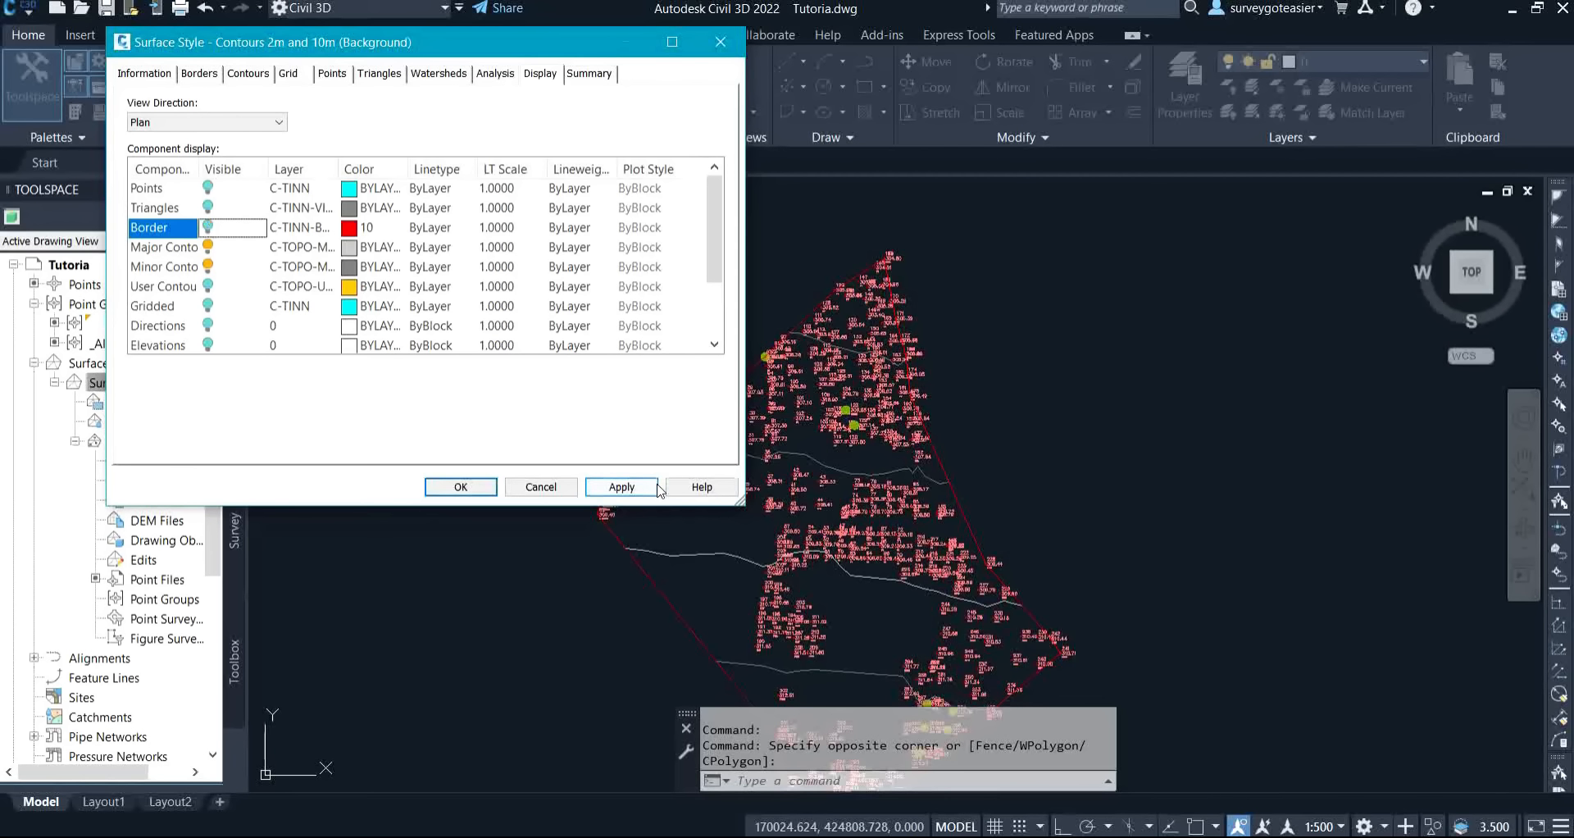
pyautogui.click(621, 487)
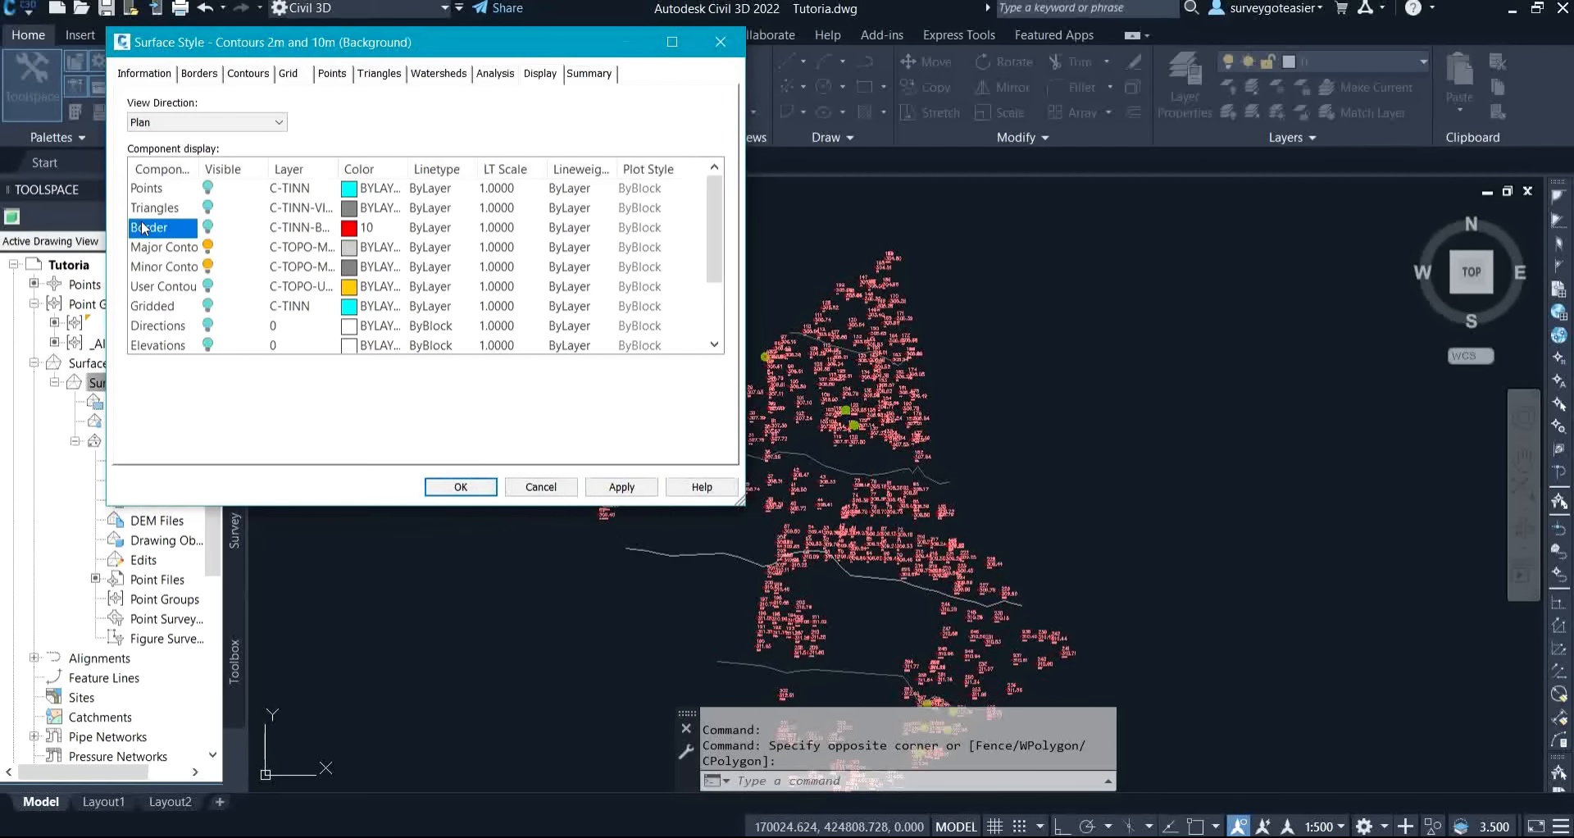
pyautogui.click(207, 247)
pyautogui.click(212, 268)
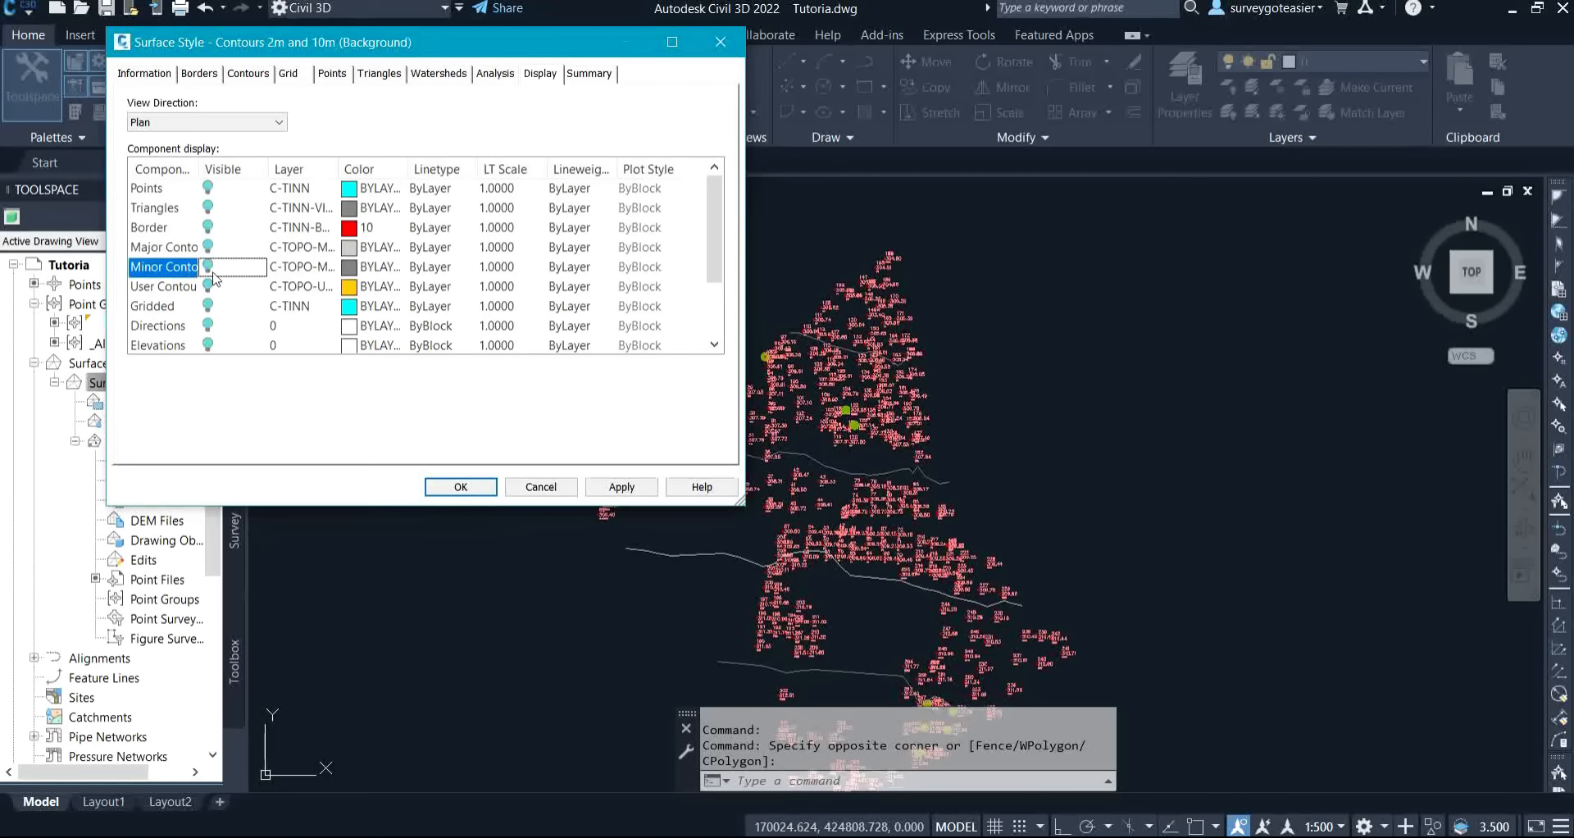
# Set the Major Contour component's color to index color 22.
pyautogui.click(351, 247)
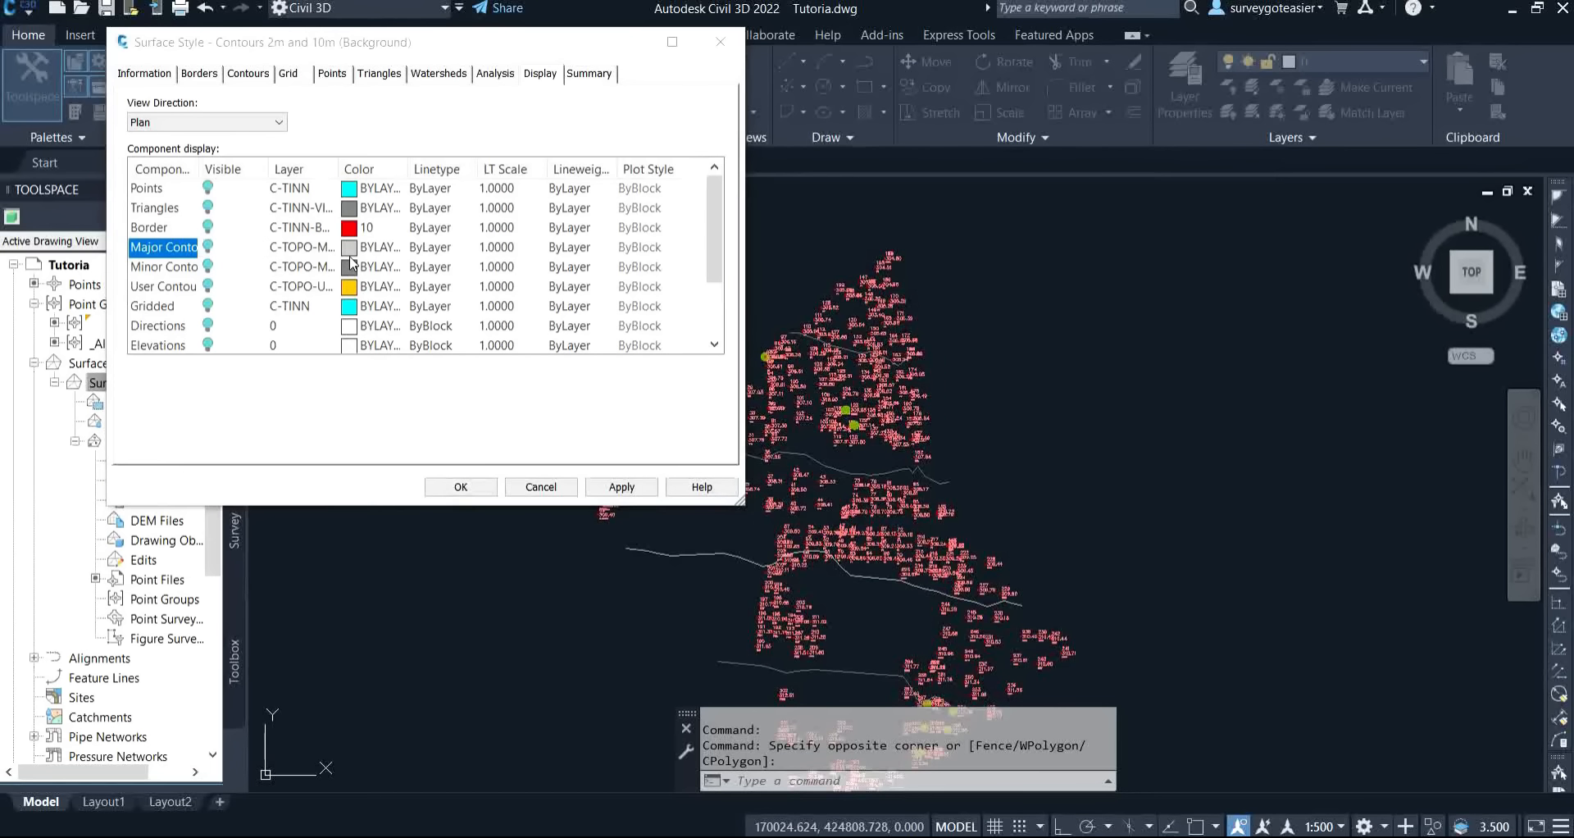
pyautogui.click(351, 247)
pyautogui.click(625, 343)
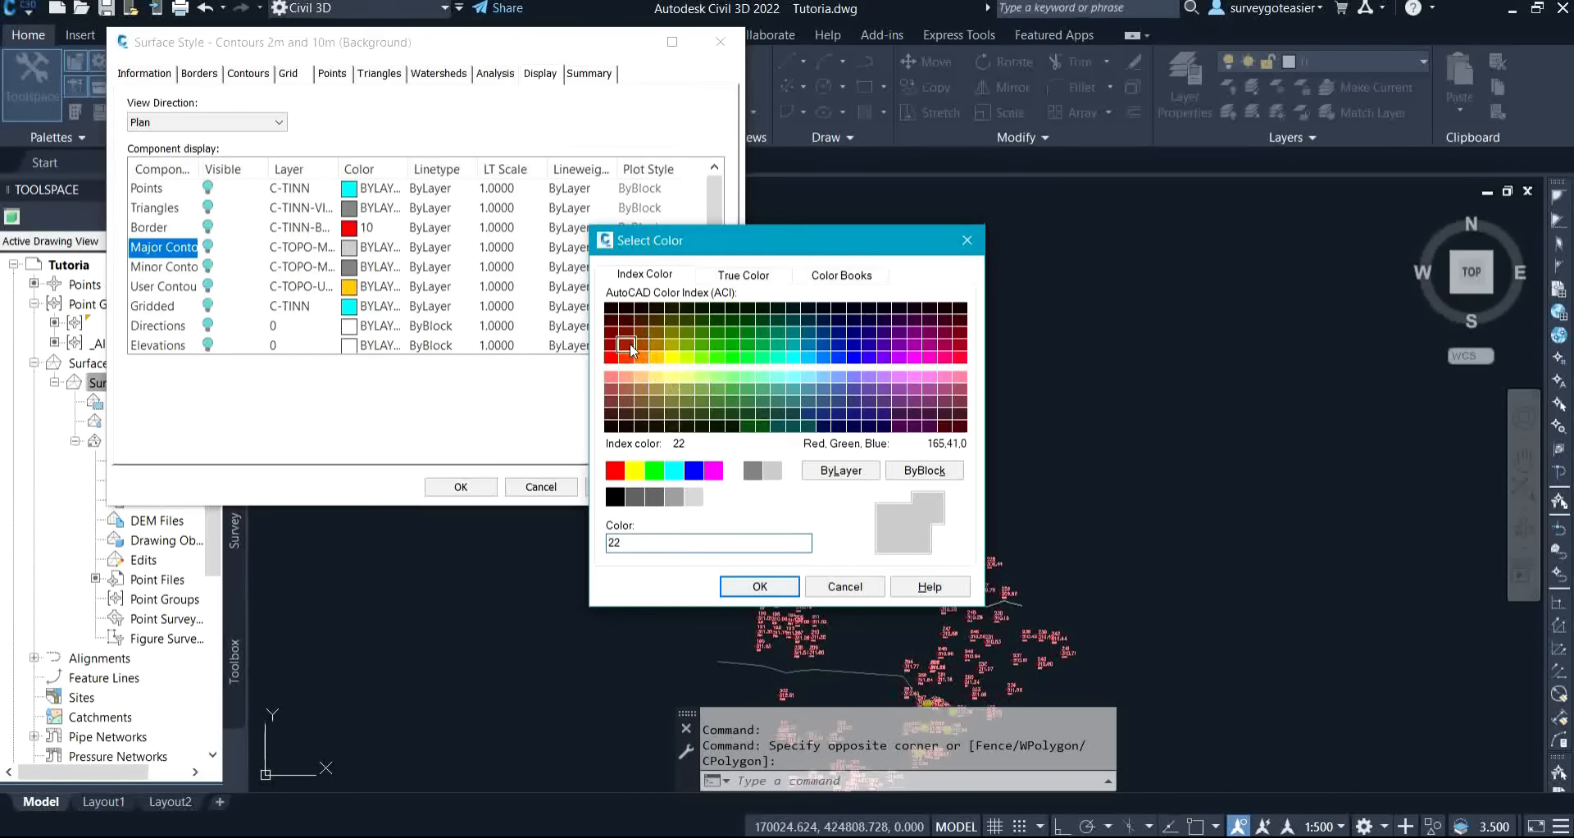
pyautogui.click(754, 587)
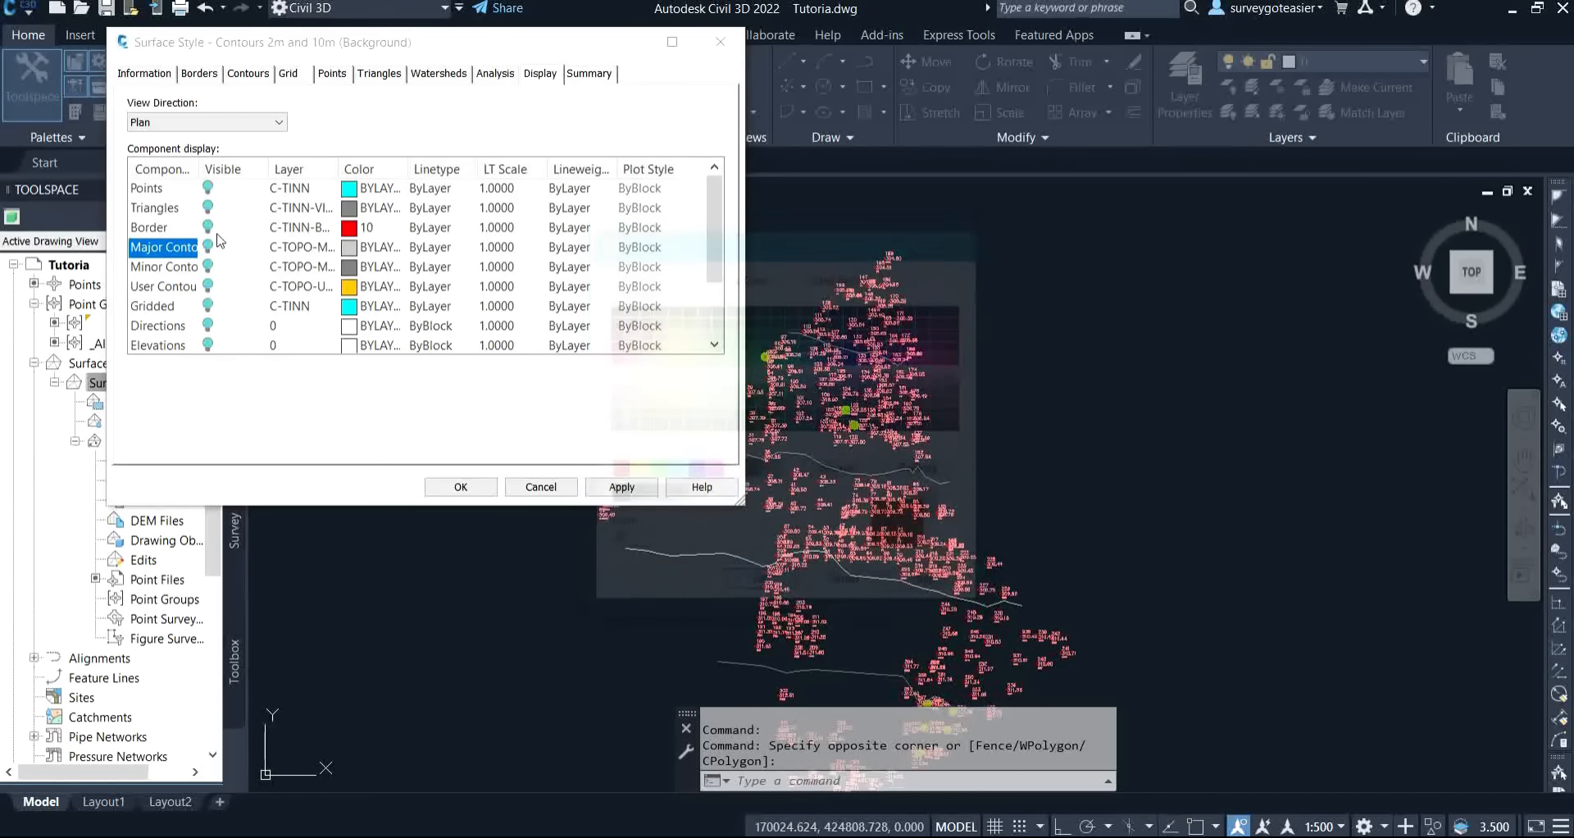
# Set the Minor Contour component's color to index color 26 and apply the style changes.
pyautogui.click(350, 268)
pyautogui.click(350, 268)
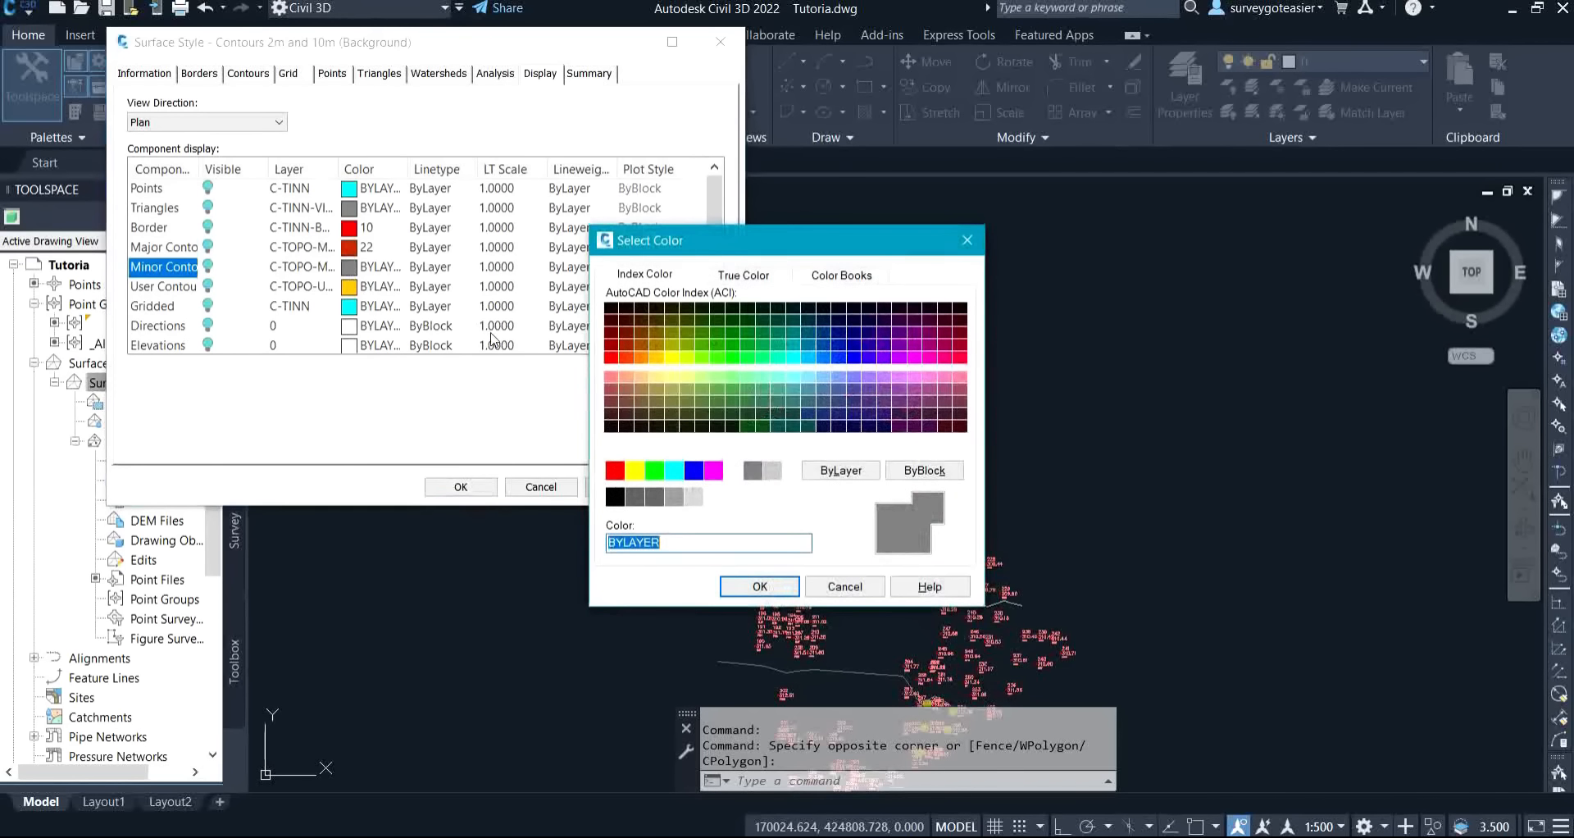
pyautogui.click(623, 317)
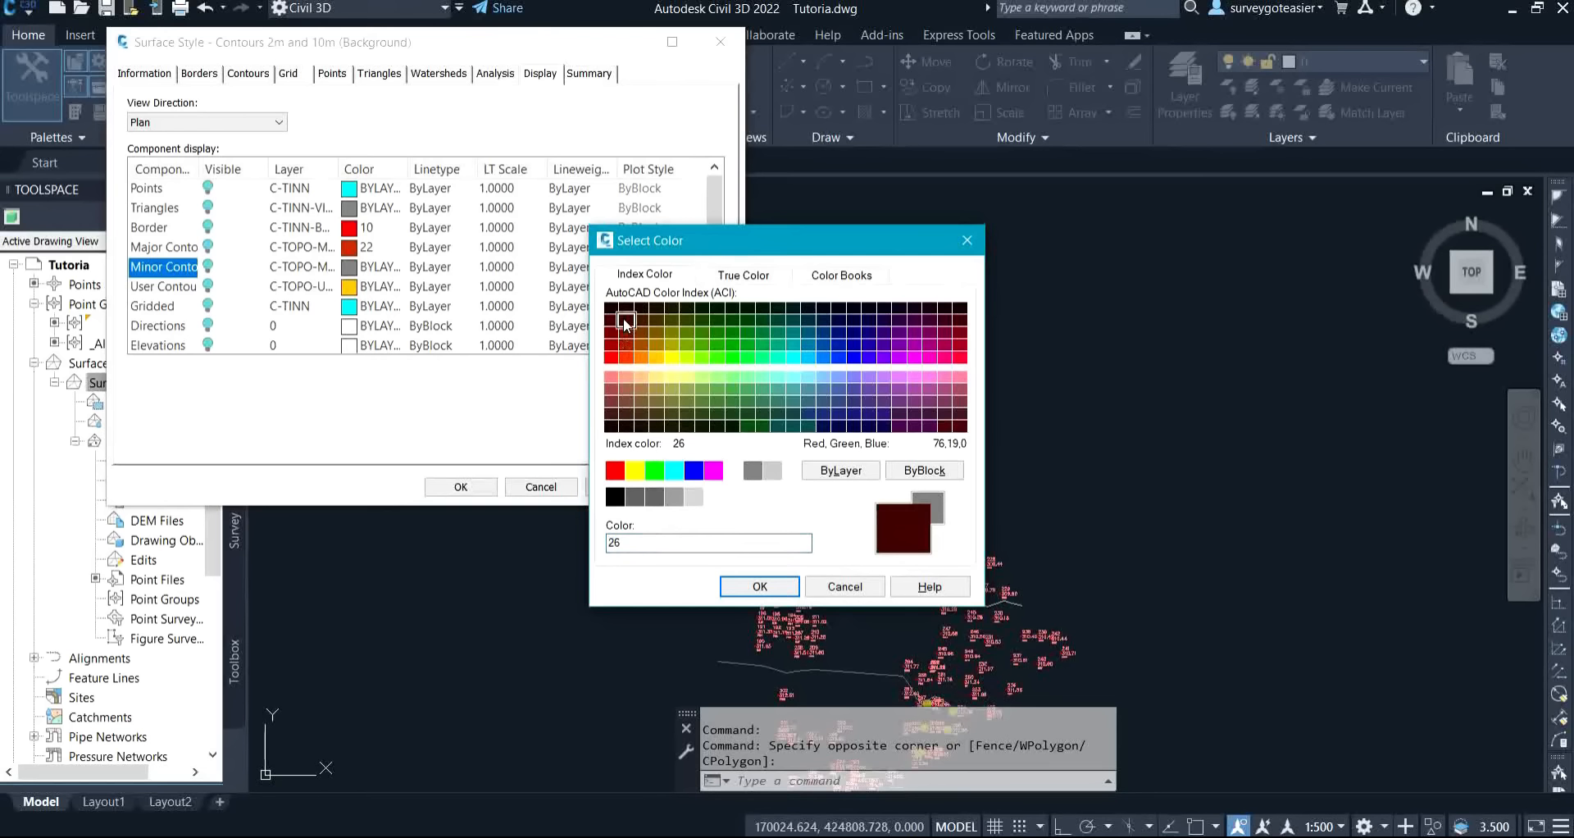
pyautogui.click(756, 585)
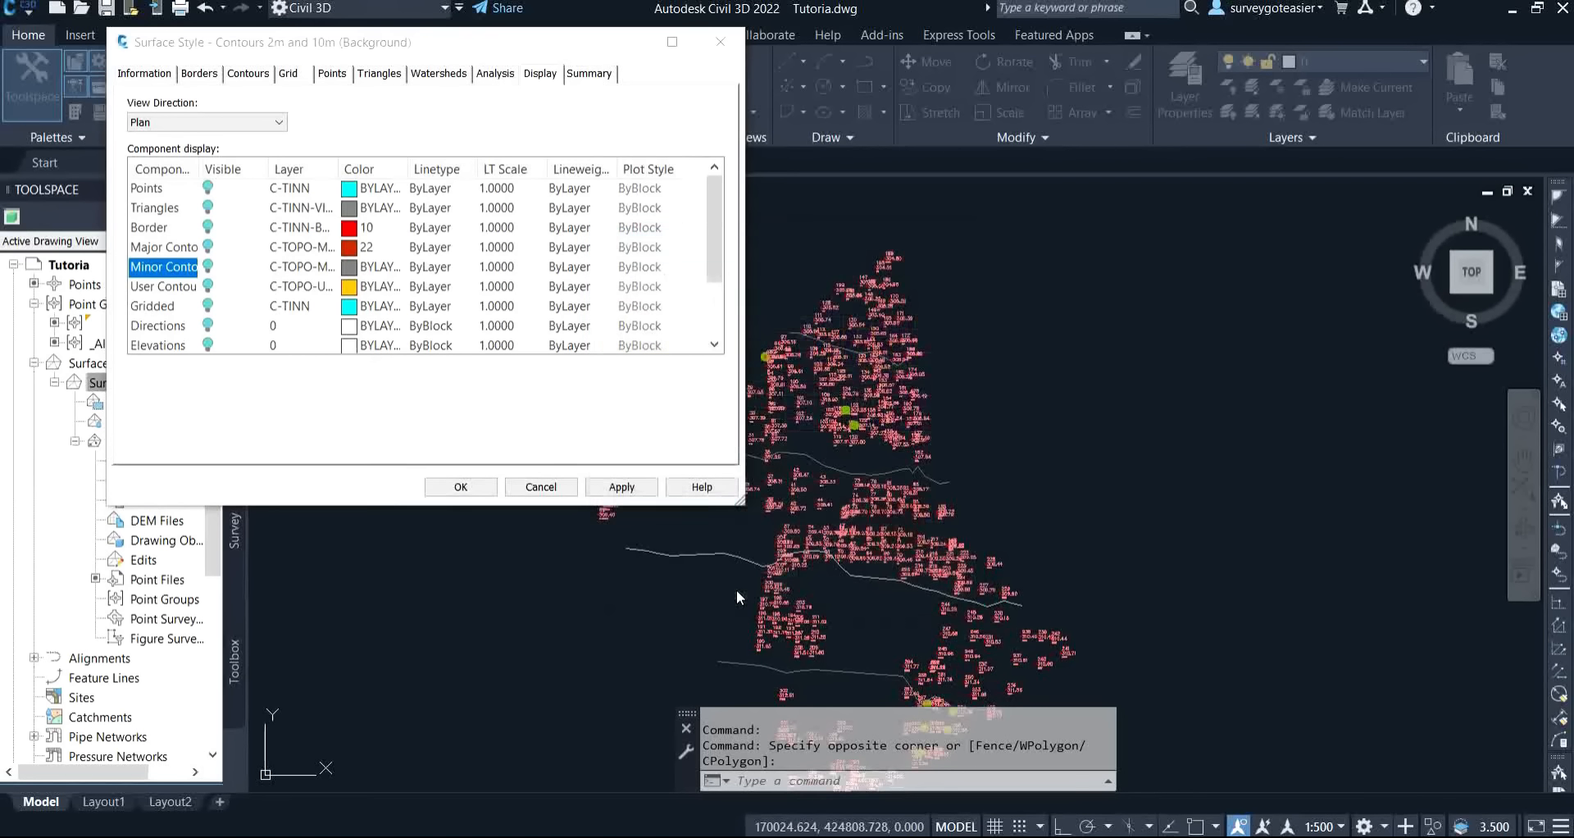
pyautogui.click(632, 494)
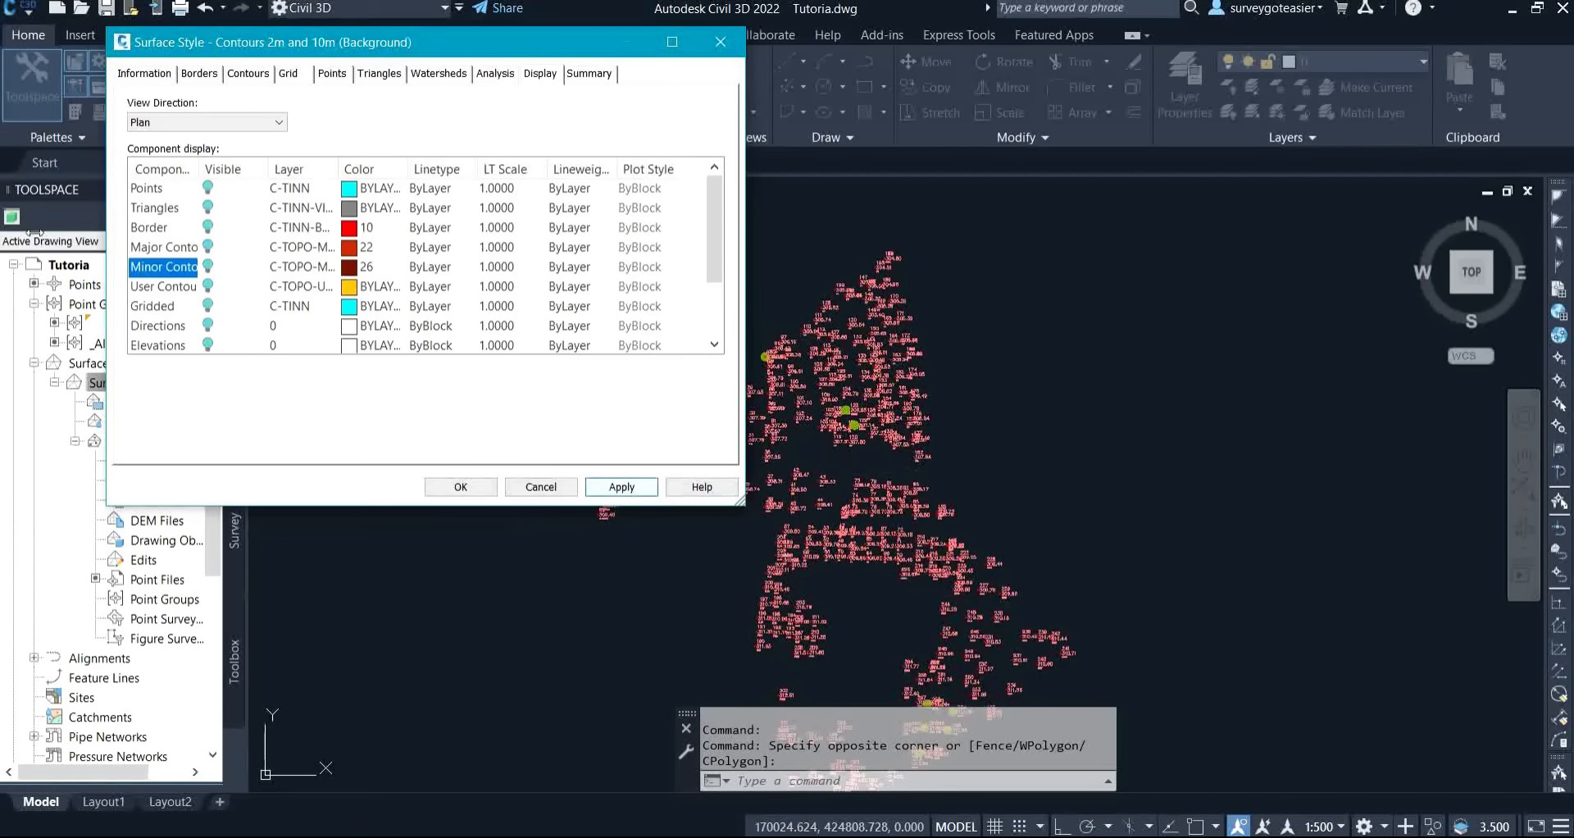
# Turn the Major and Minor Contour components back on and apply the style.
pyautogui.click(207, 266)
pyautogui.click(209, 248)
pyautogui.click(208, 248)
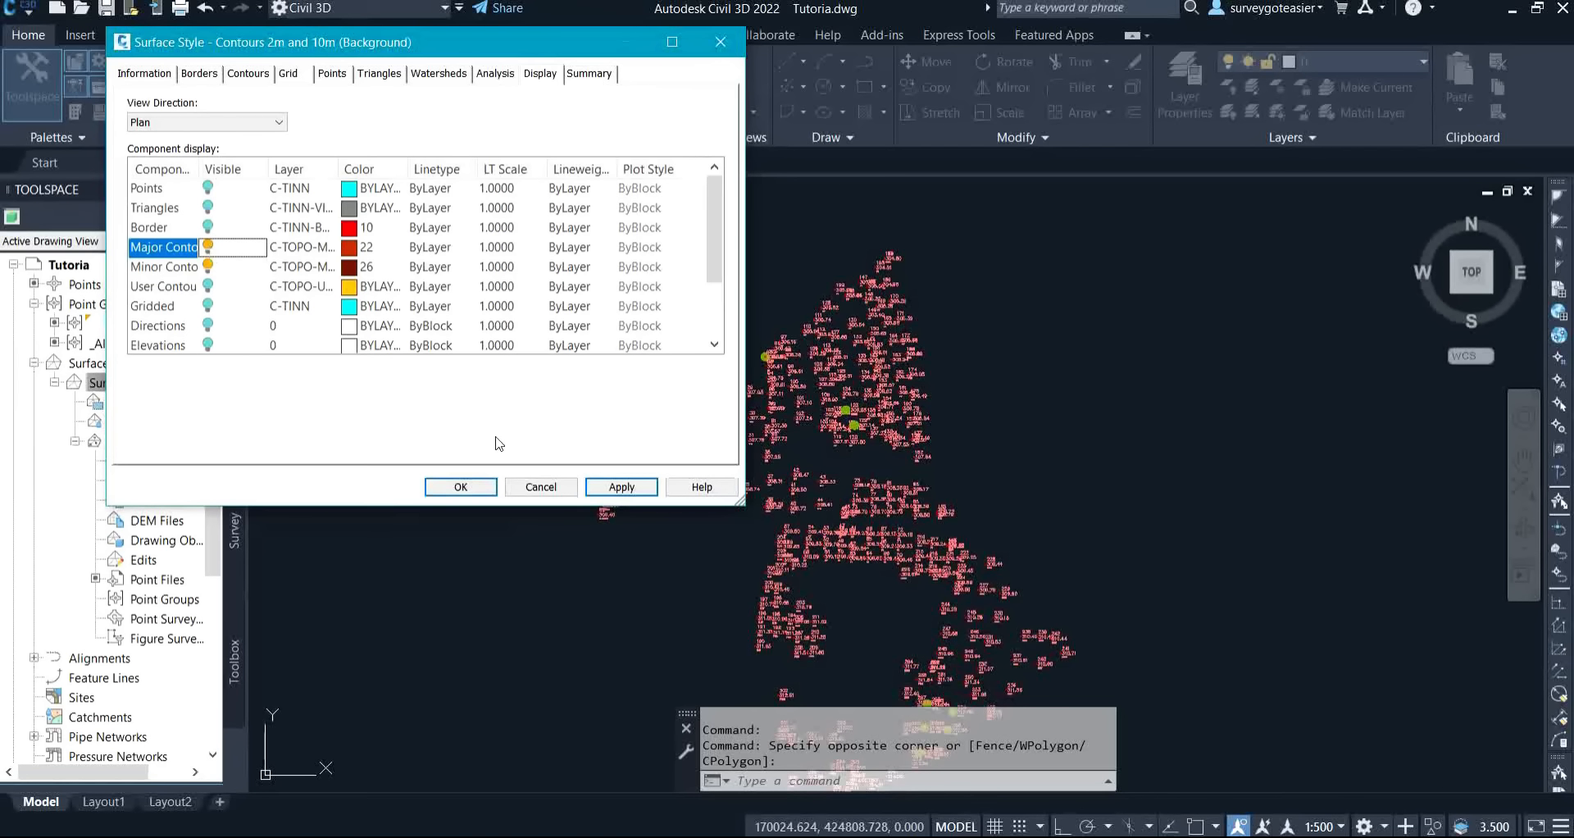
pyautogui.click(621, 488)
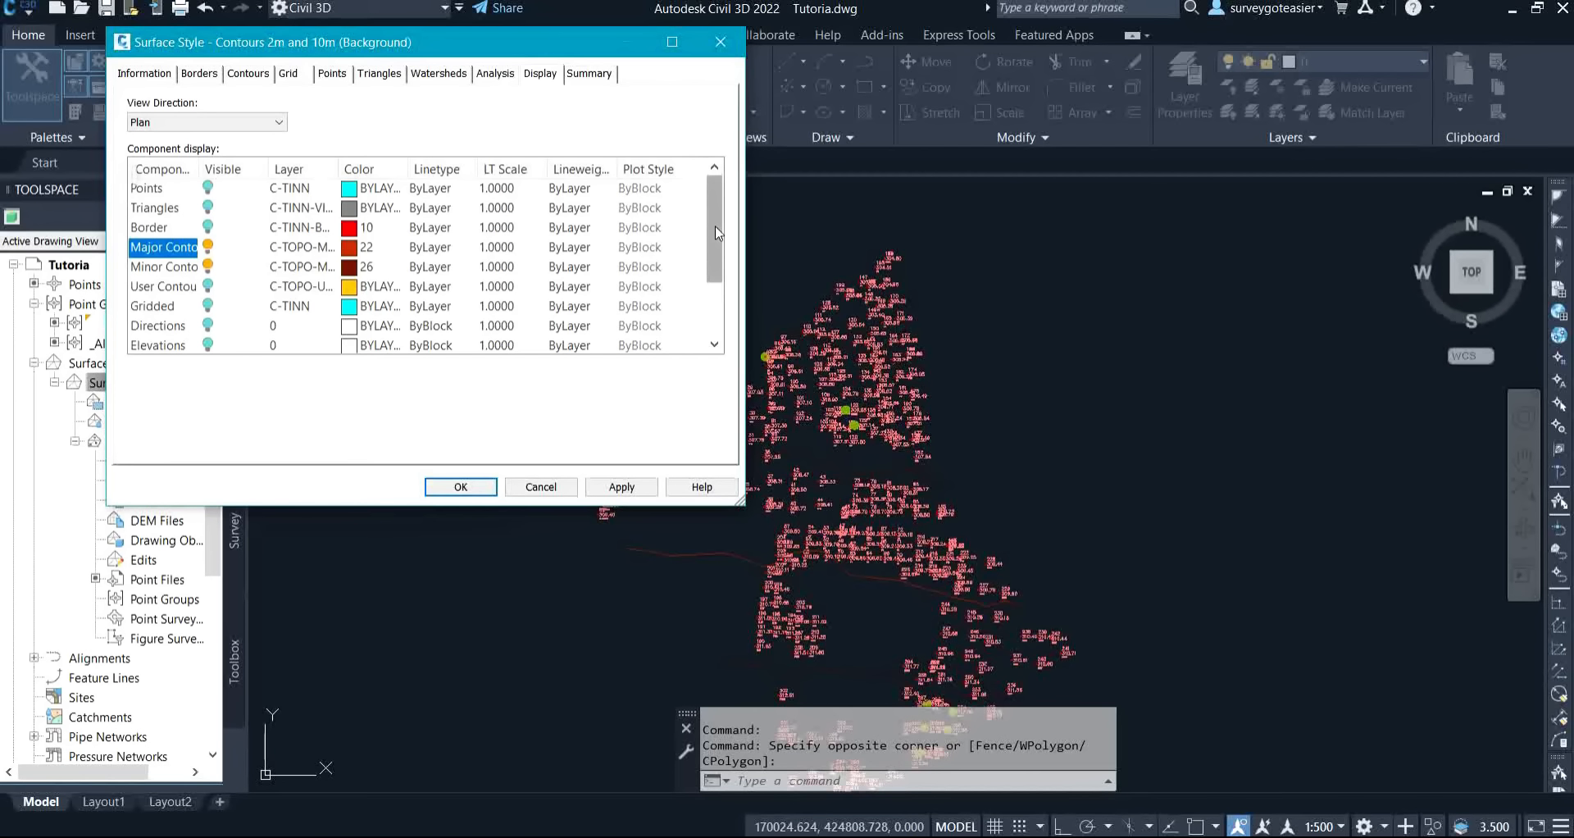
# Turn on the Watersheds, Slope Arrows, Slopes, Elevations, Directions, Gridded, Points and Triangles components, and apply the style.
pyautogui.moveTo(715, 246); pyautogui.dragTo(760, 359)
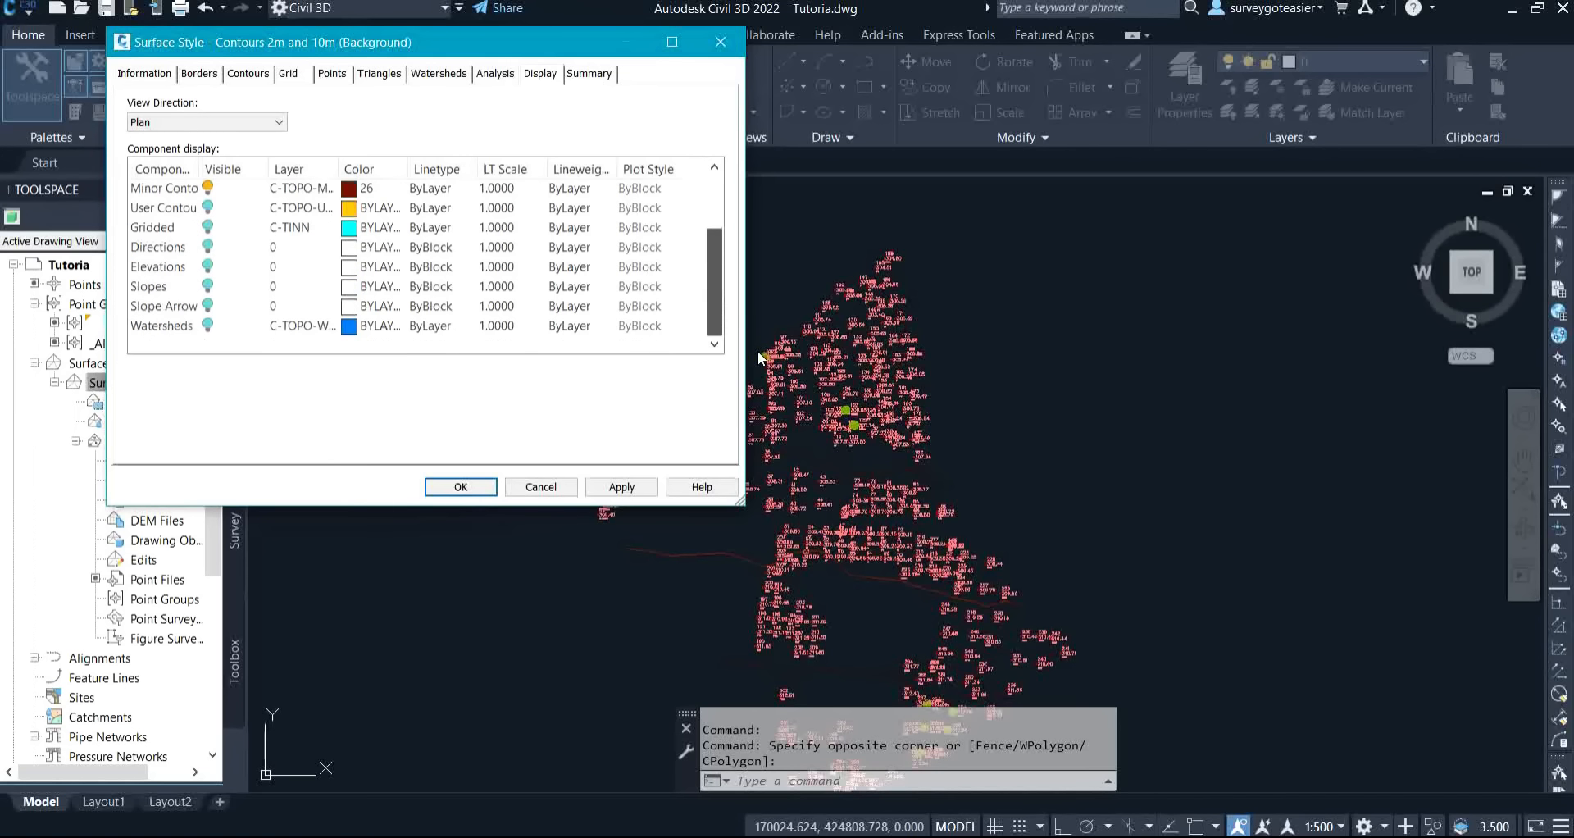
pyautogui.click(209, 326)
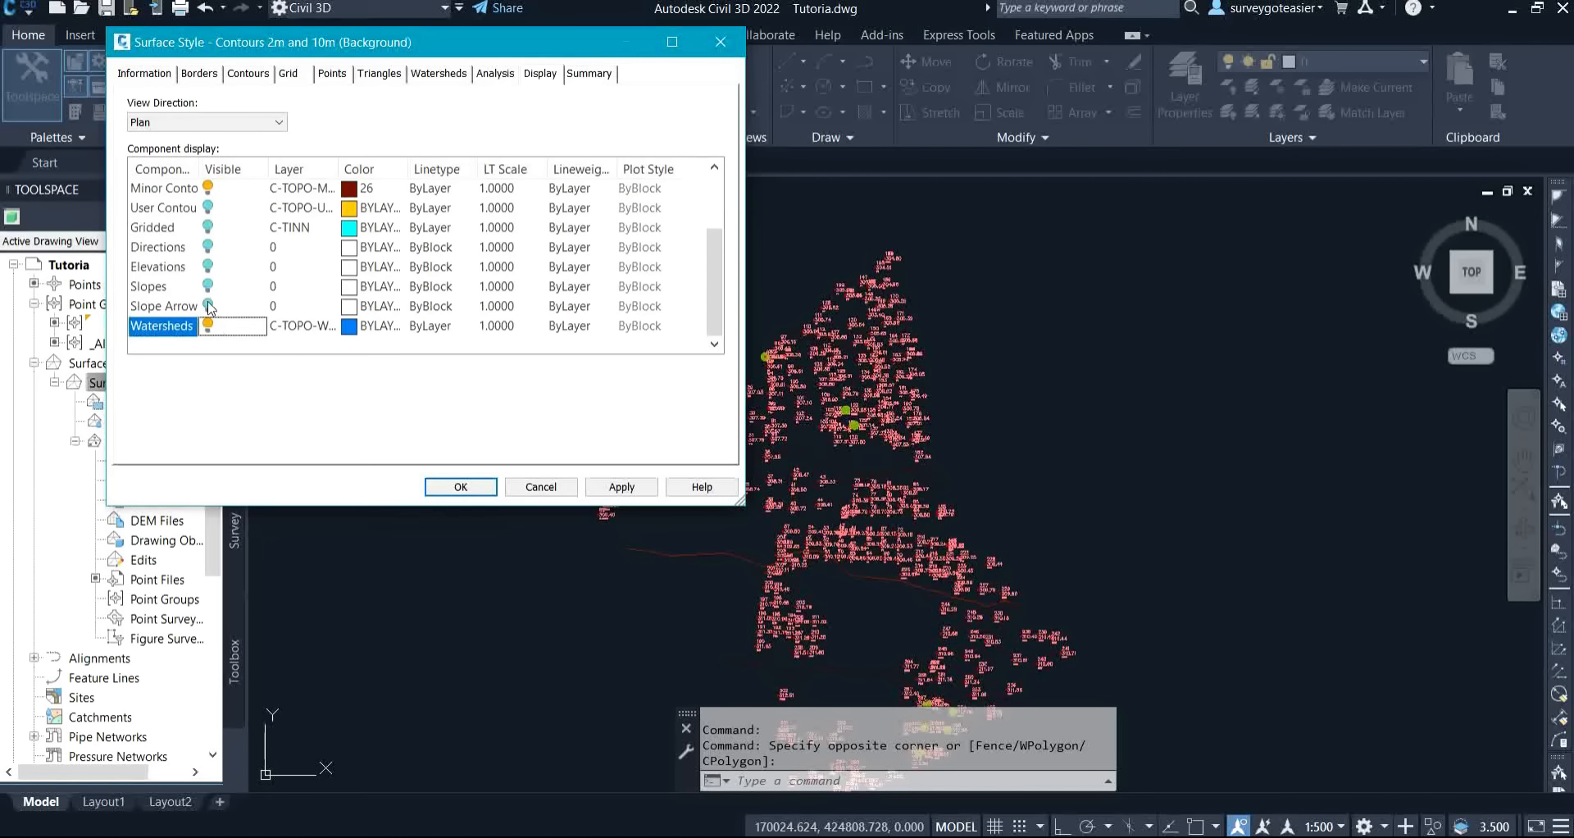
pyautogui.click(208, 306)
pyautogui.click(208, 286)
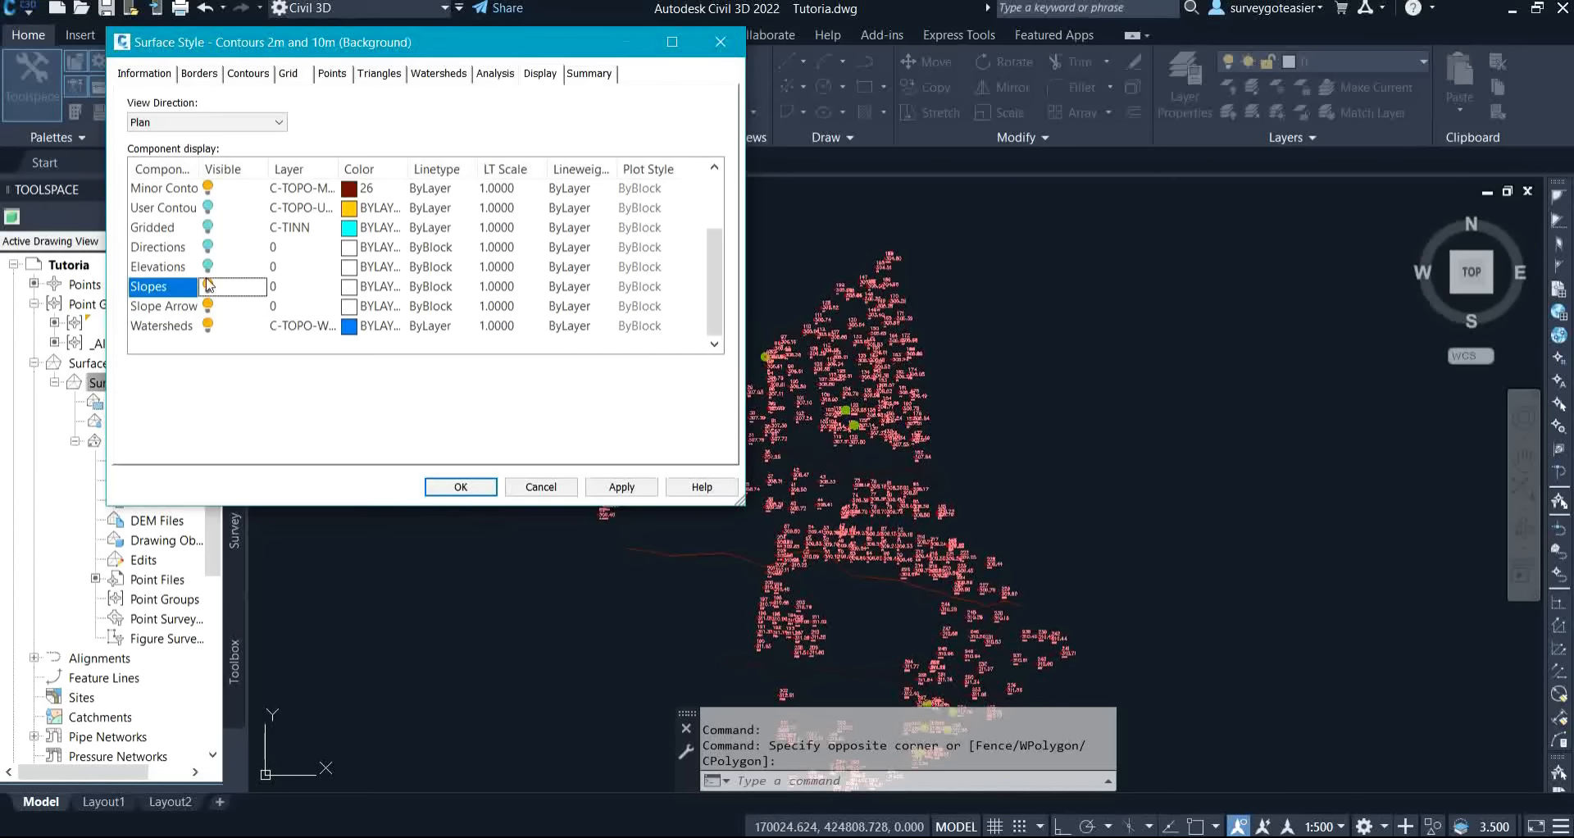
pyautogui.click(208, 267)
pyautogui.click(208, 247)
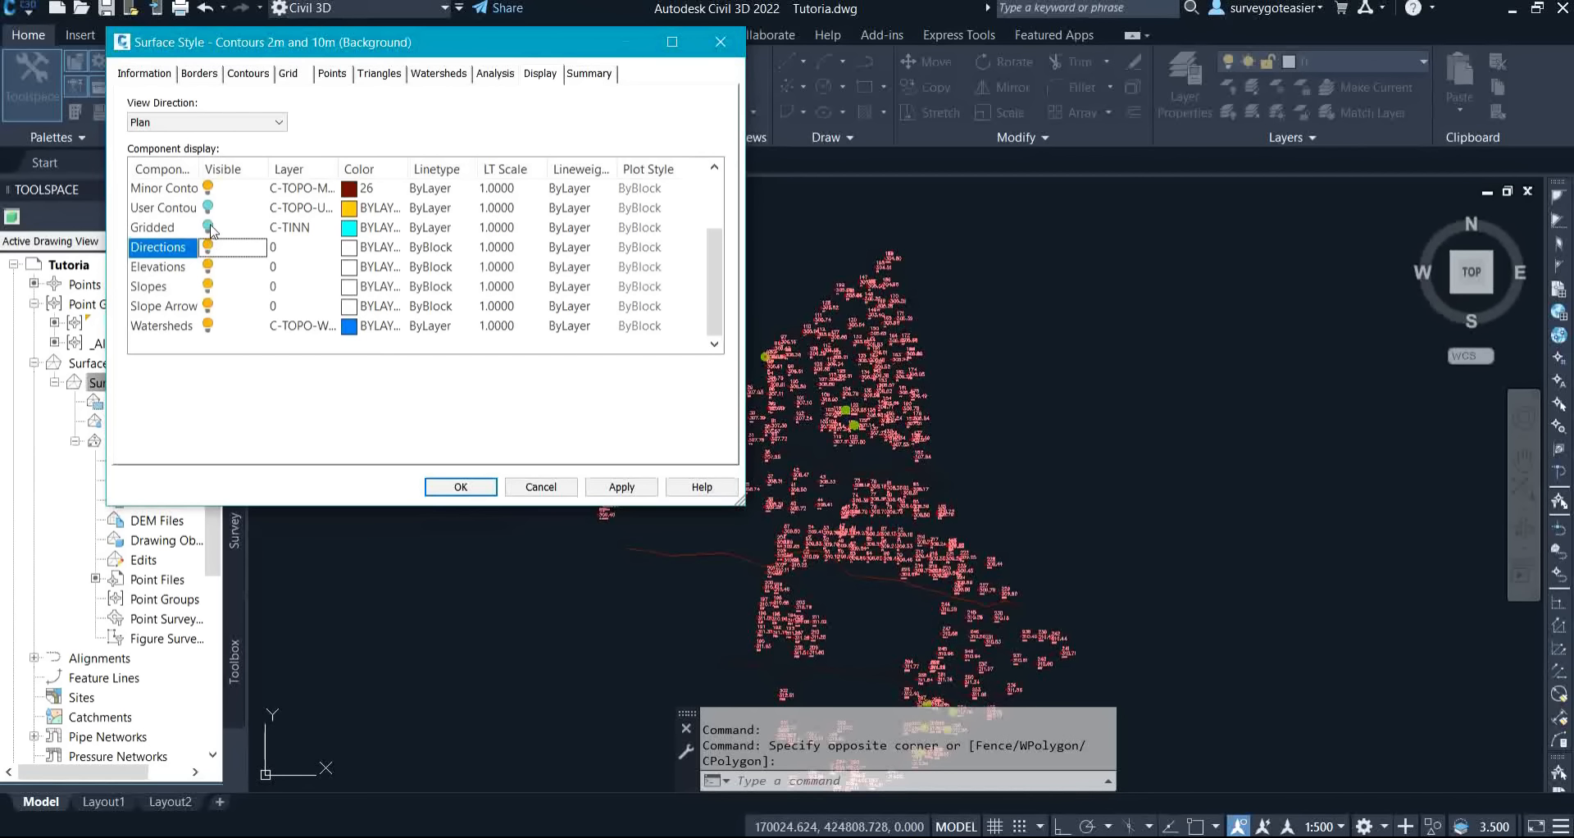
pyautogui.click(209, 227)
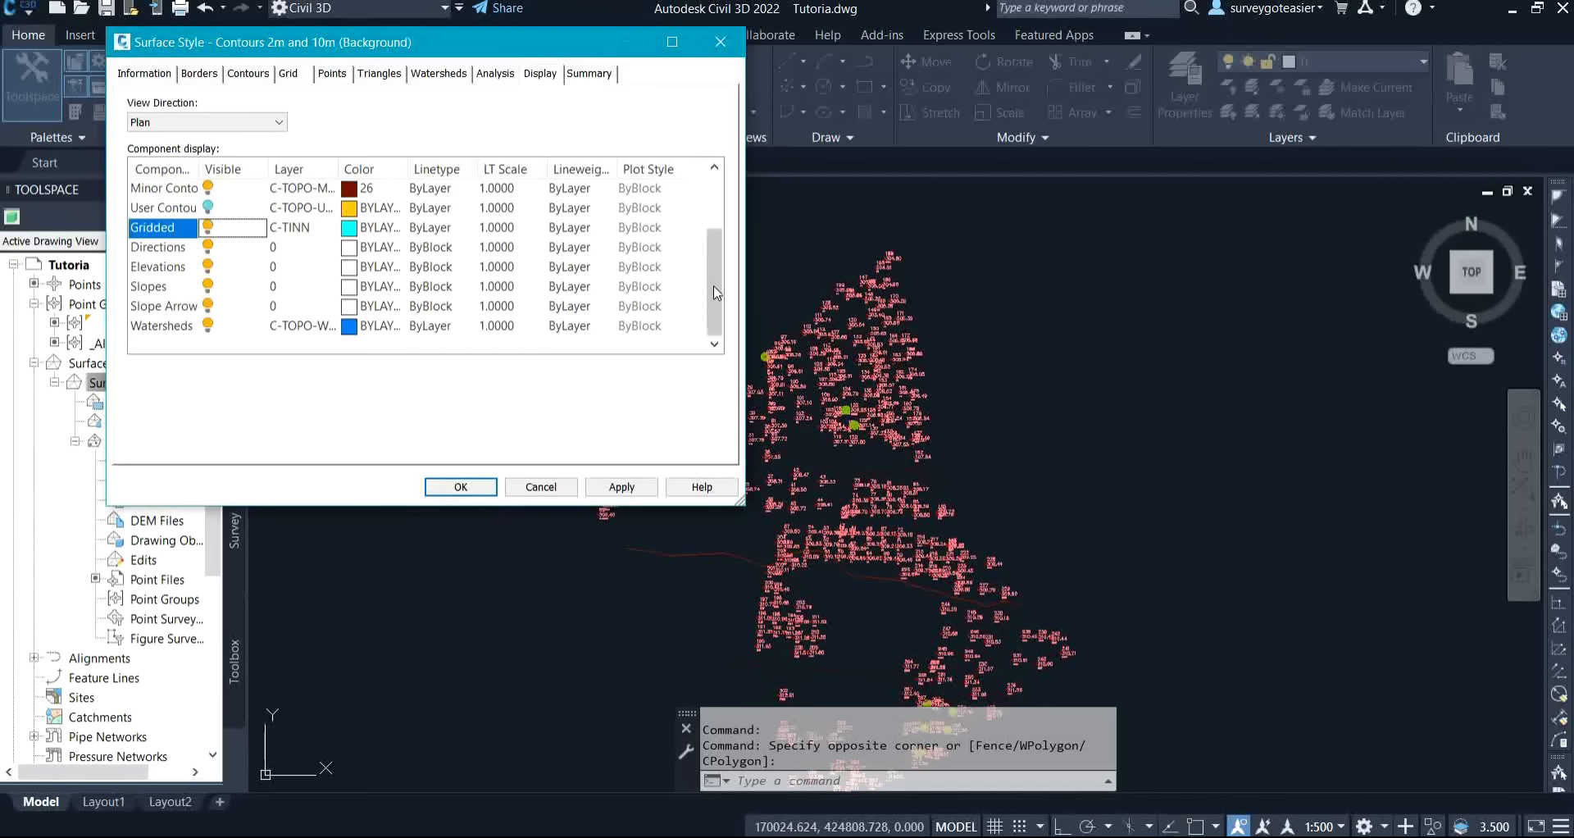
pyautogui.moveTo(710, 295); pyautogui.dragTo(708, 233)
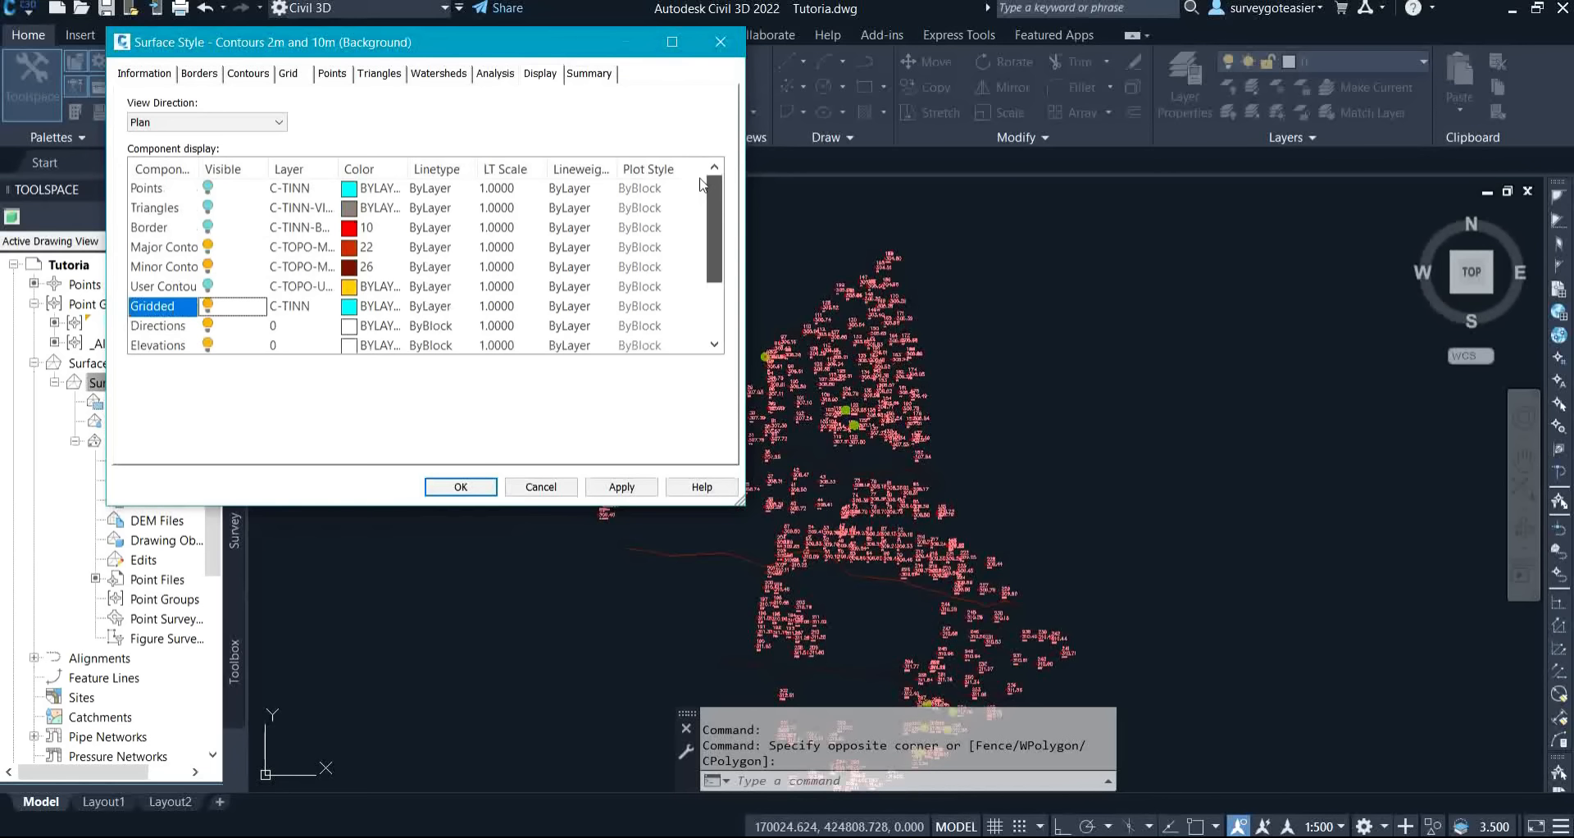
pyautogui.click(208, 189)
pyautogui.click(208, 208)
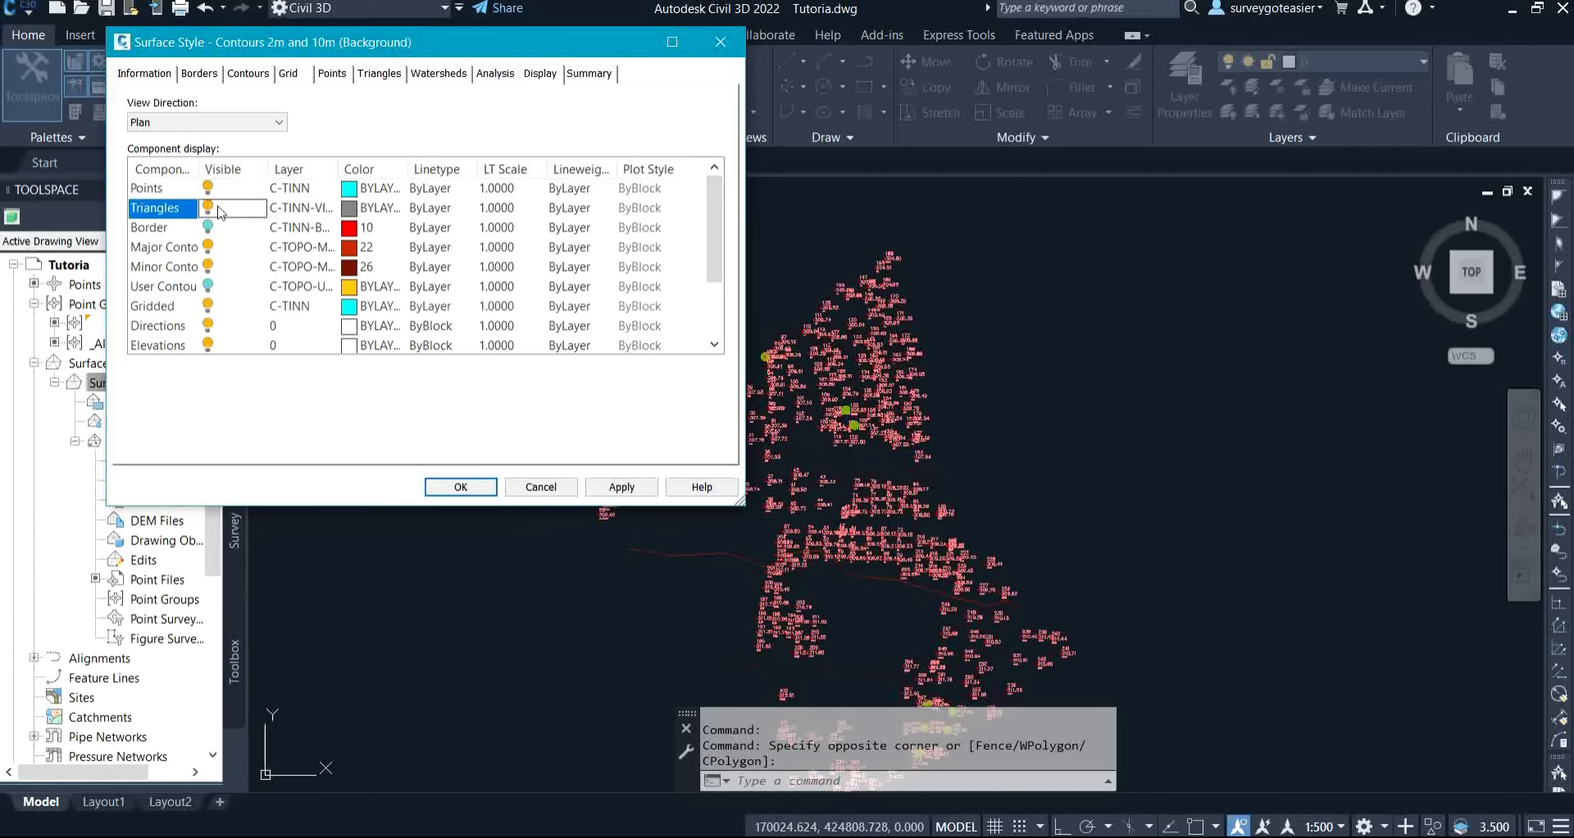
pyautogui.click(654, 495)
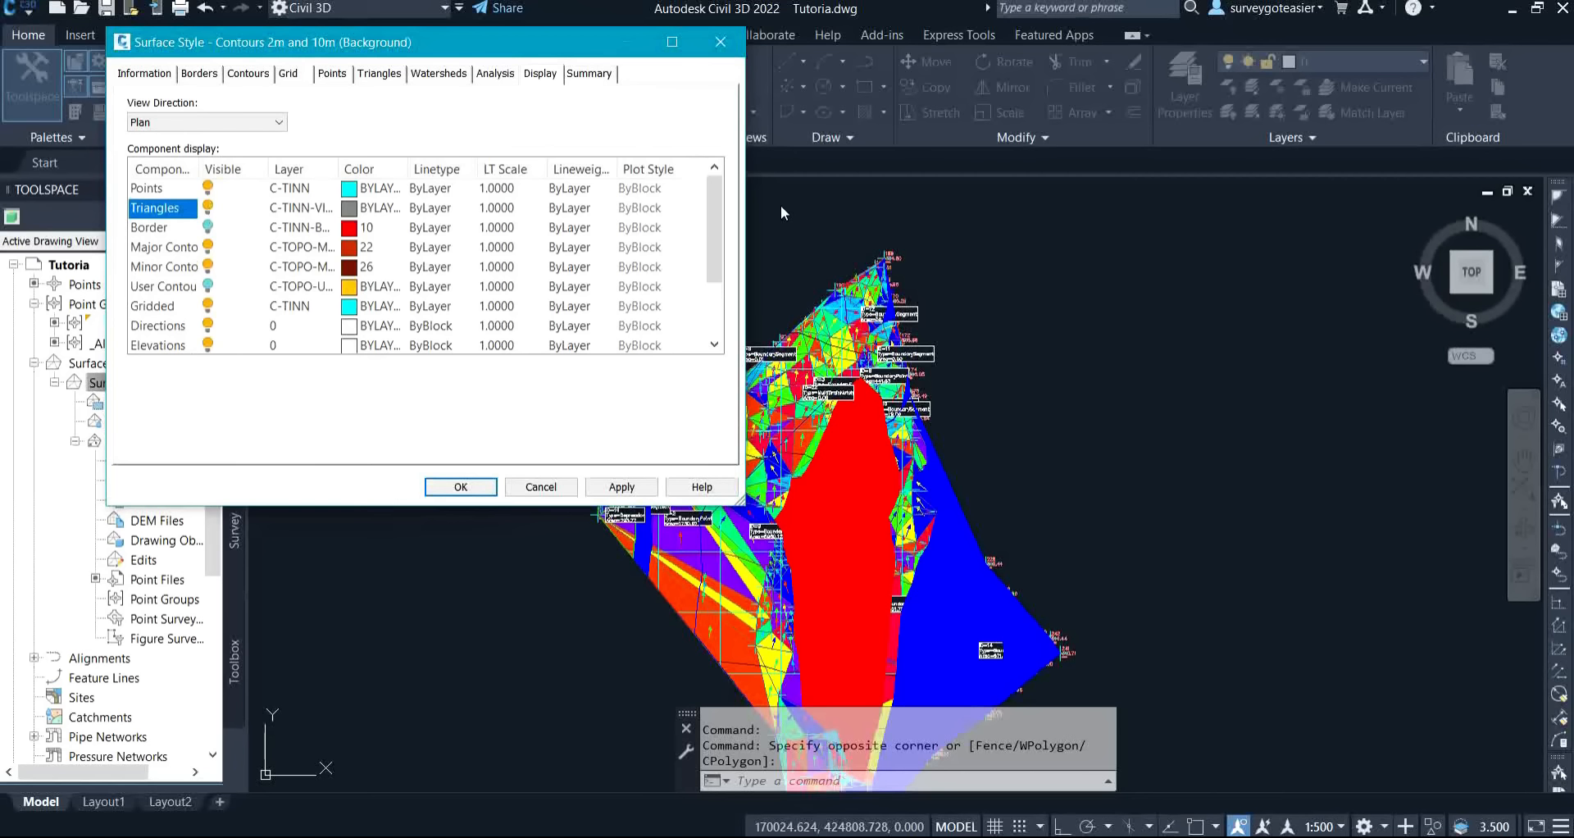
# Turn off the Triangles, Gridded and Directions components, applying the surface style after each change.
pyautogui.click(209, 208)
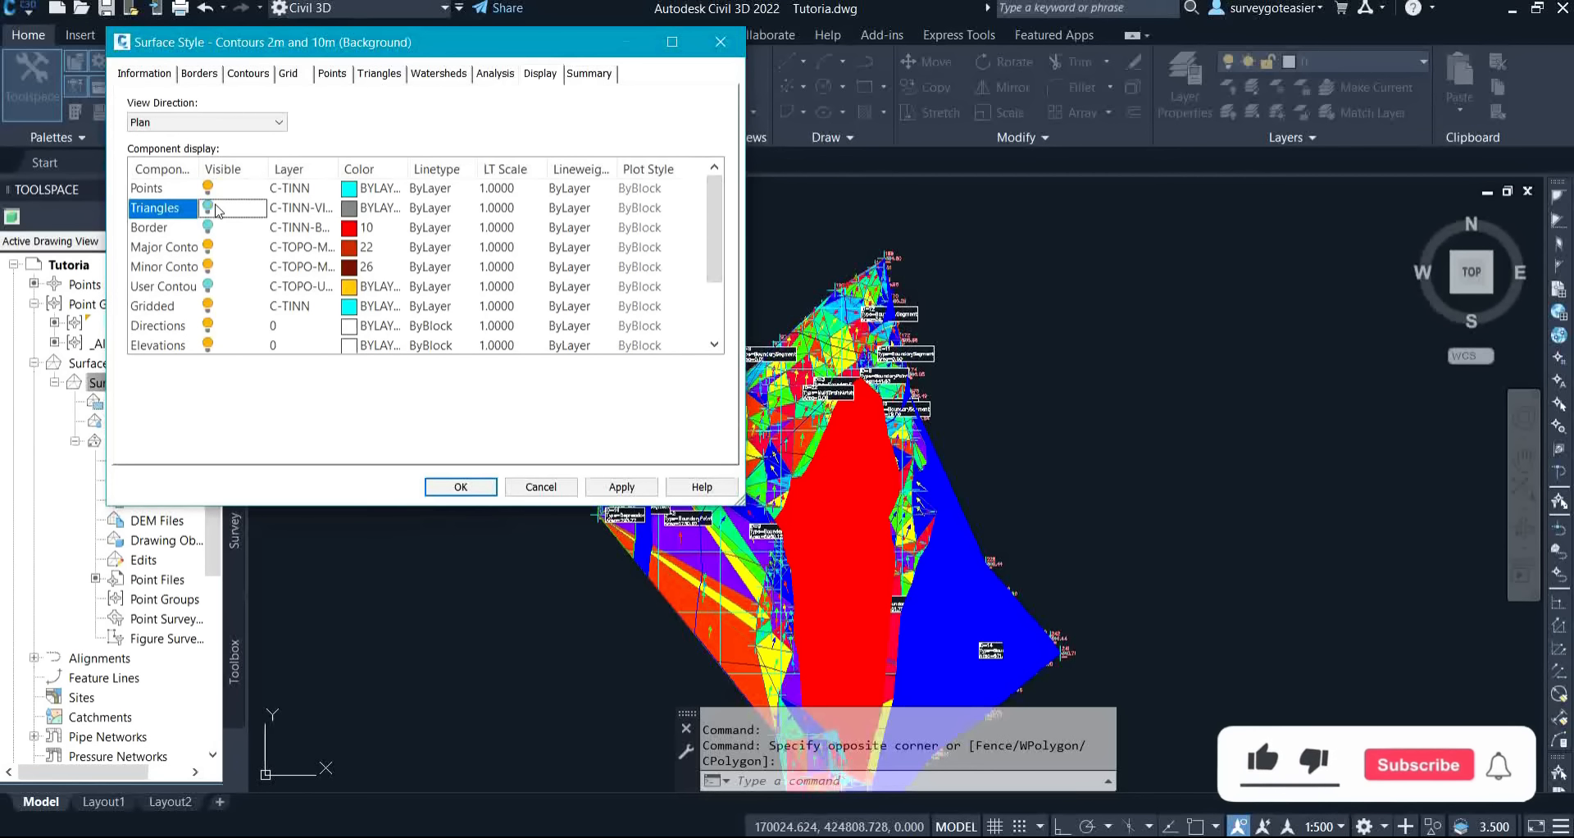
pyautogui.click(623, 487)
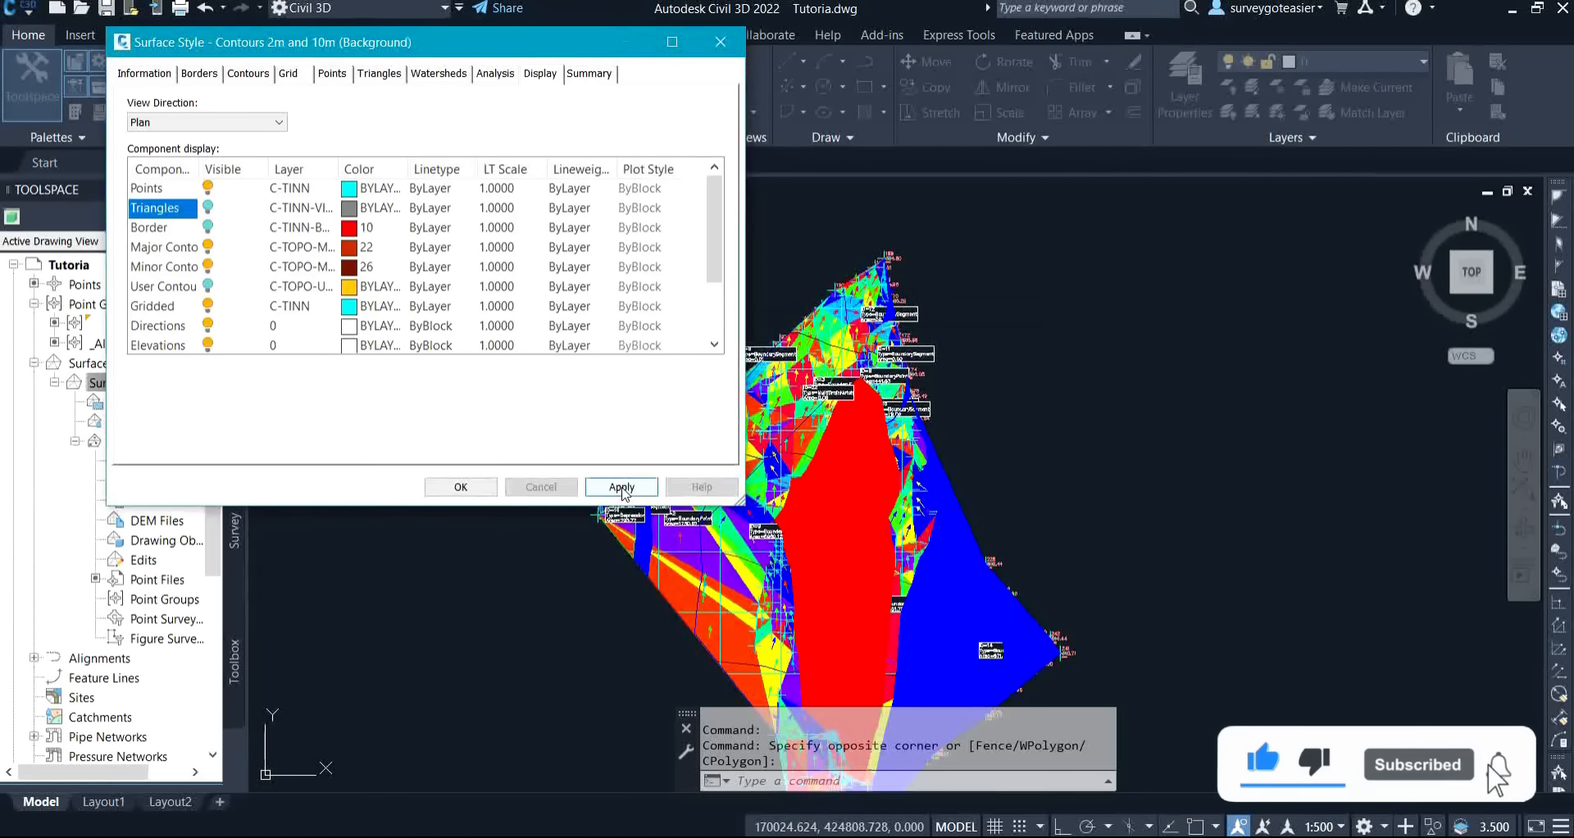
pyautogui.click(209, 307)
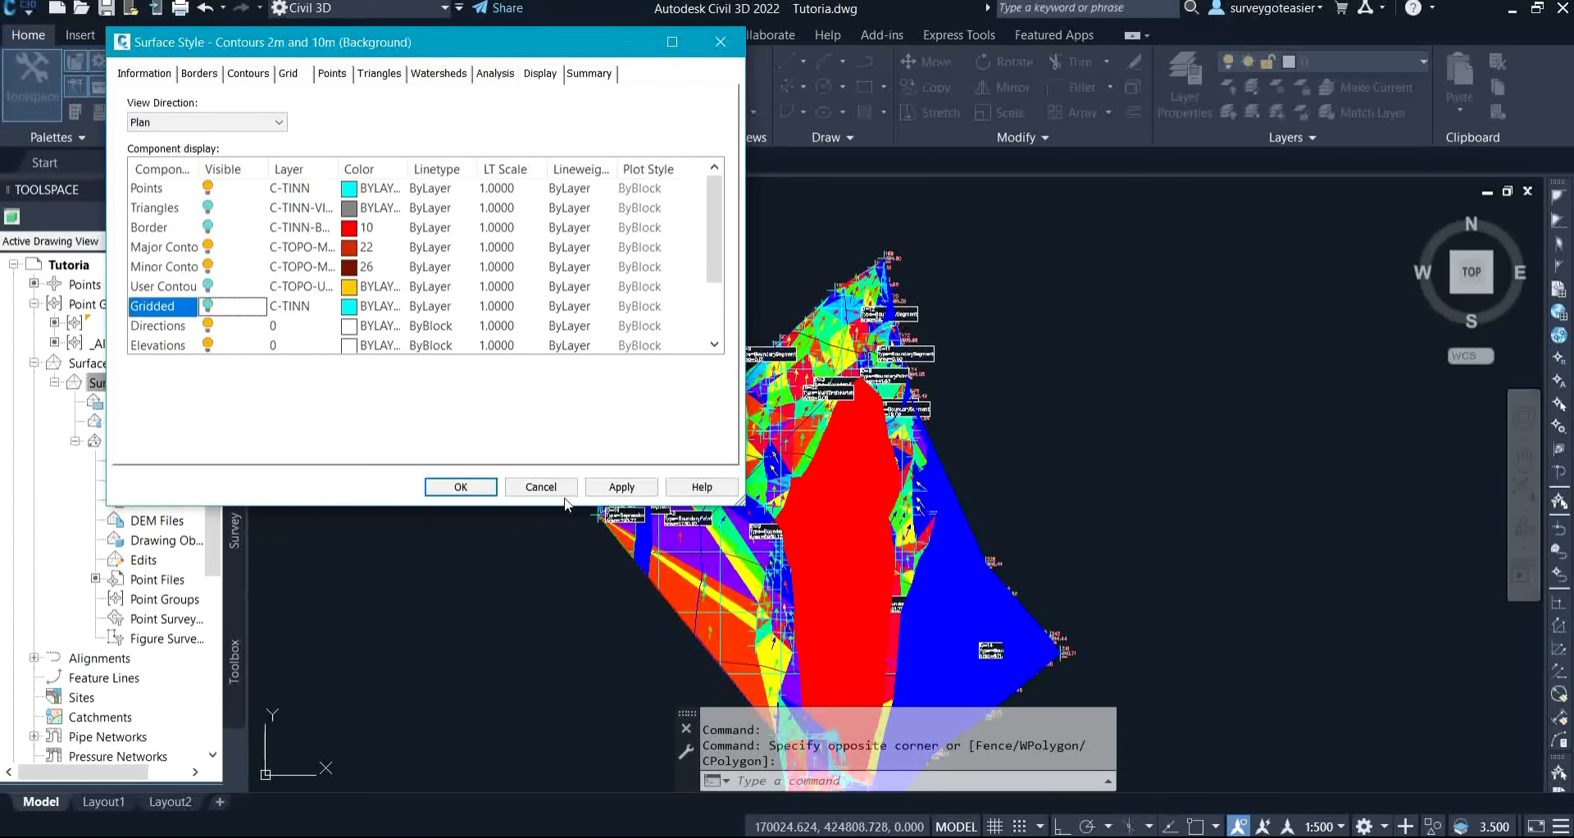
pyautogui.click(620, 487)
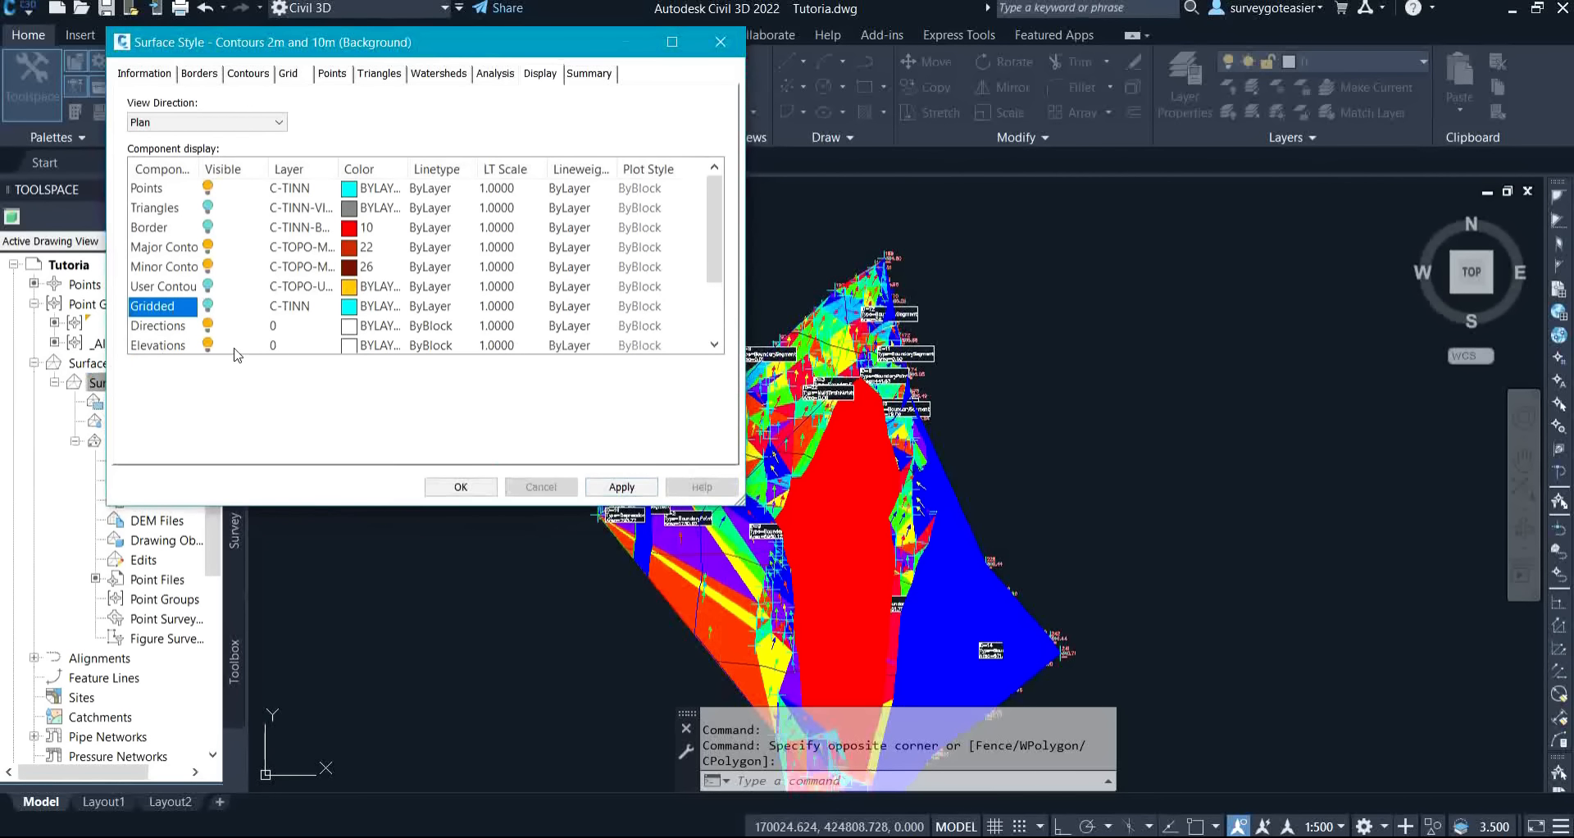
pyautogui.click(209, 326)
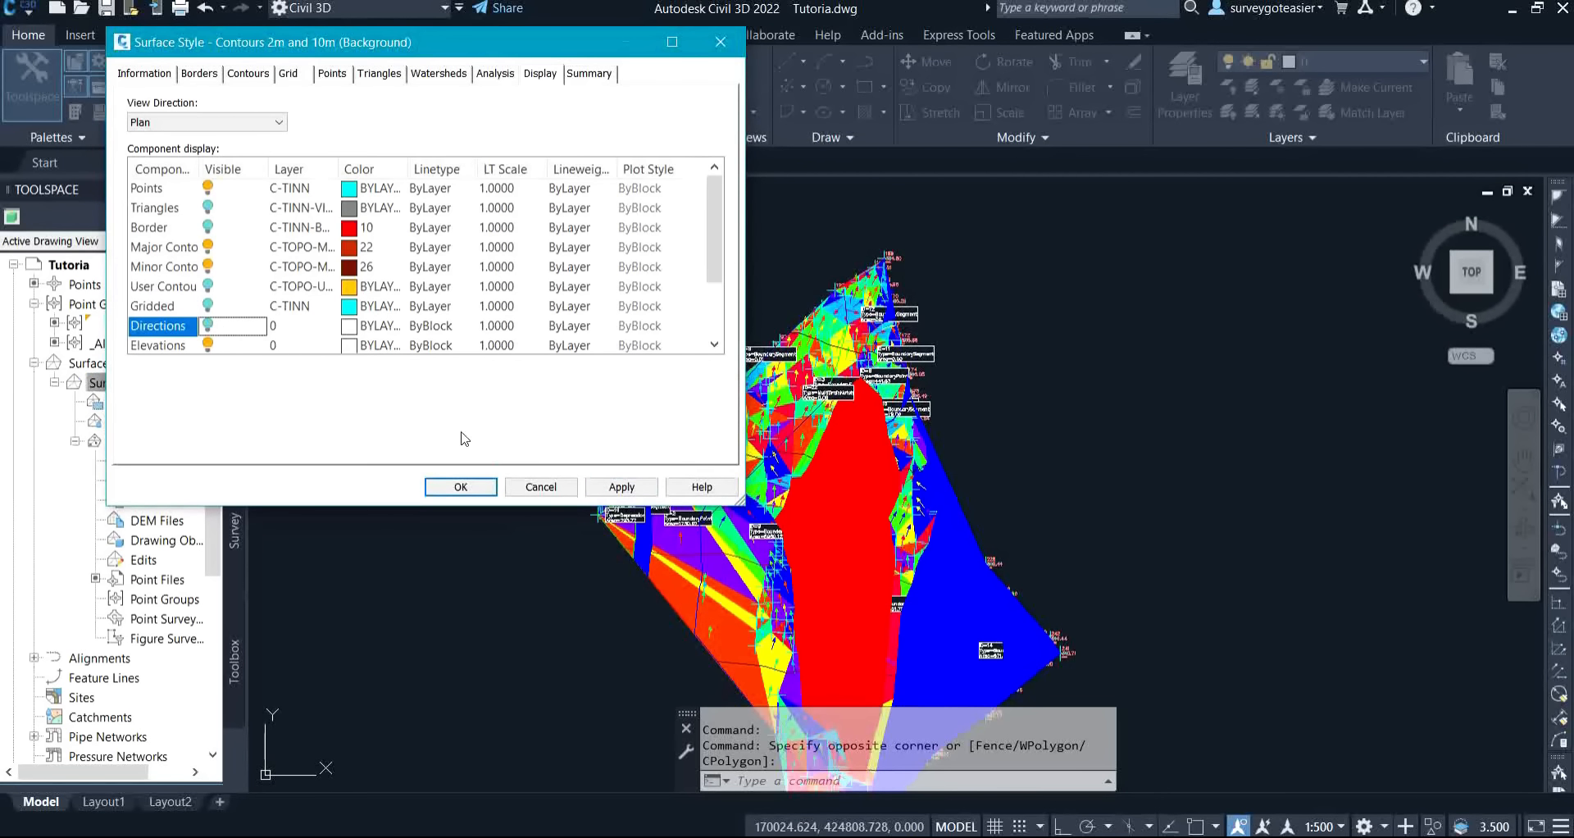
pyautogui.click(616, 487)
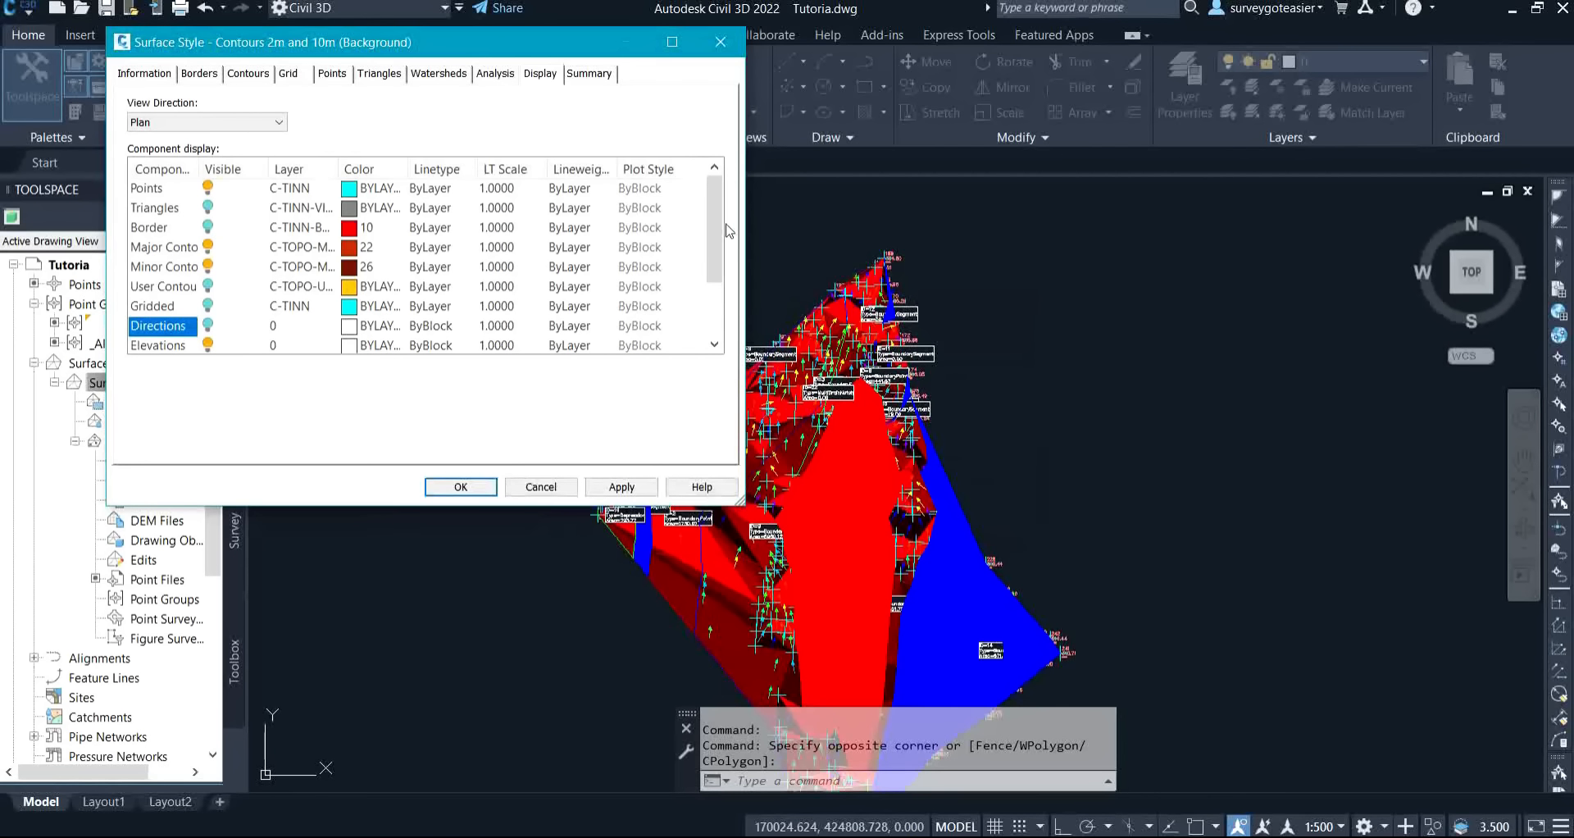
# Turn off the Elevations, Slopes and Watersheds components, applying the surface style after each change.
pyautogui.moveTo(715, 259); pyautogui.dragTo(715, 313)
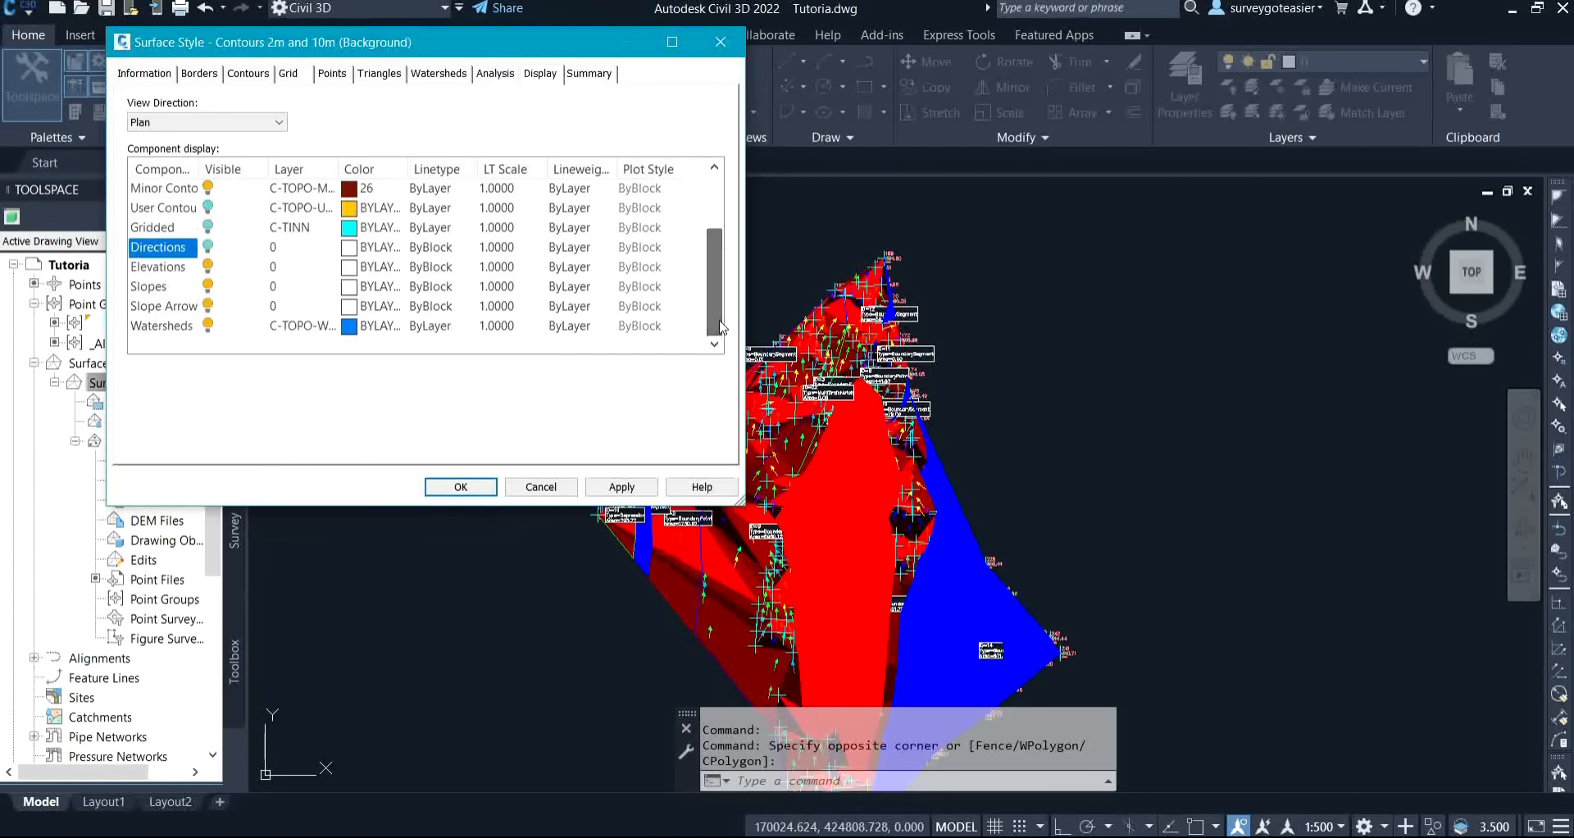
pyautogui.click(207, 267)
pyautogui.click(621, 487)
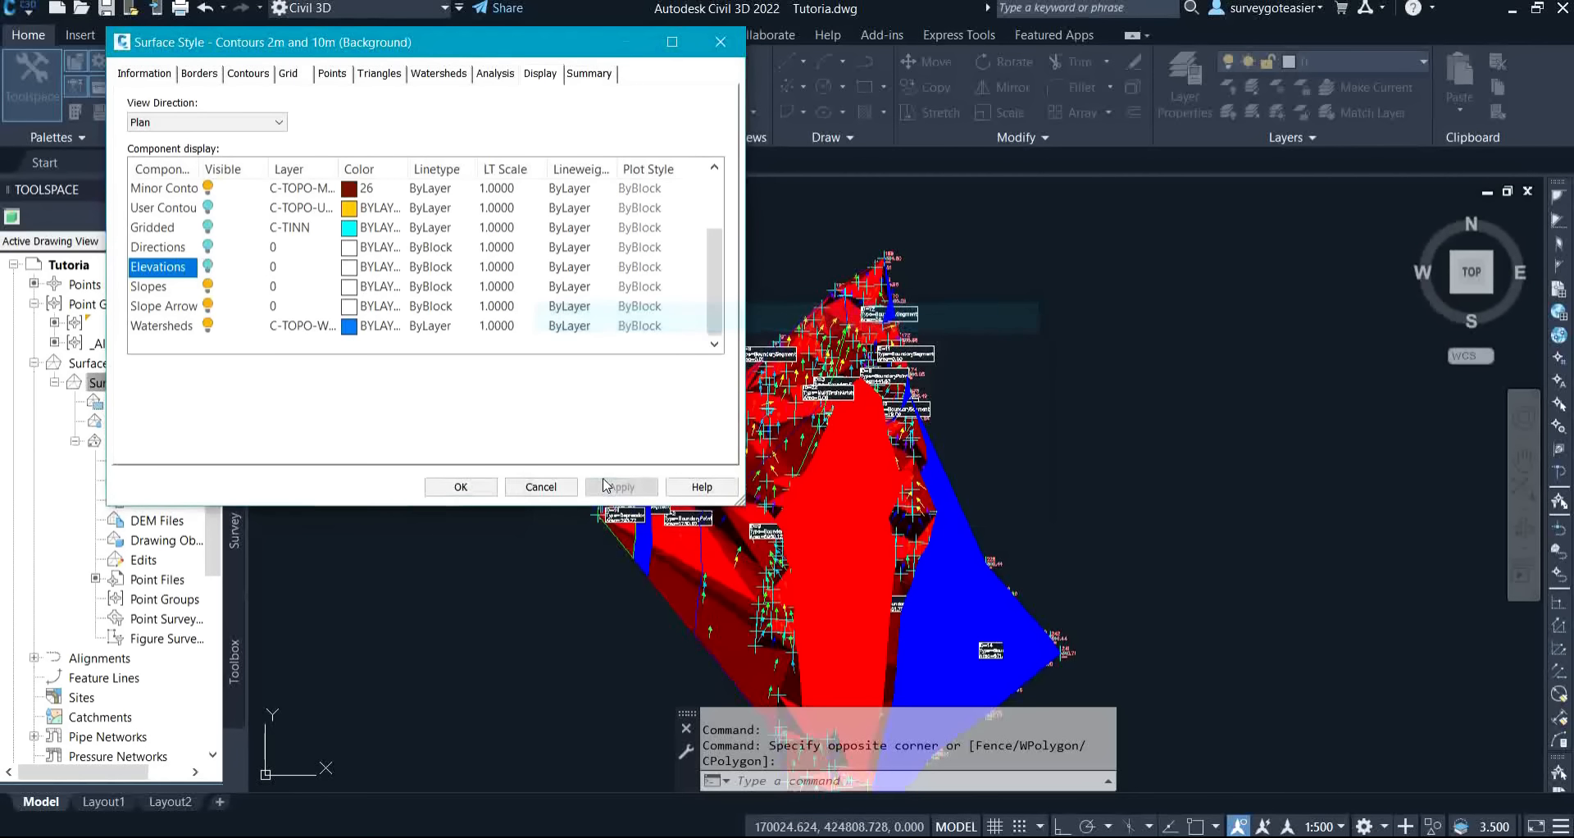
pyautogui.click(207, 287)
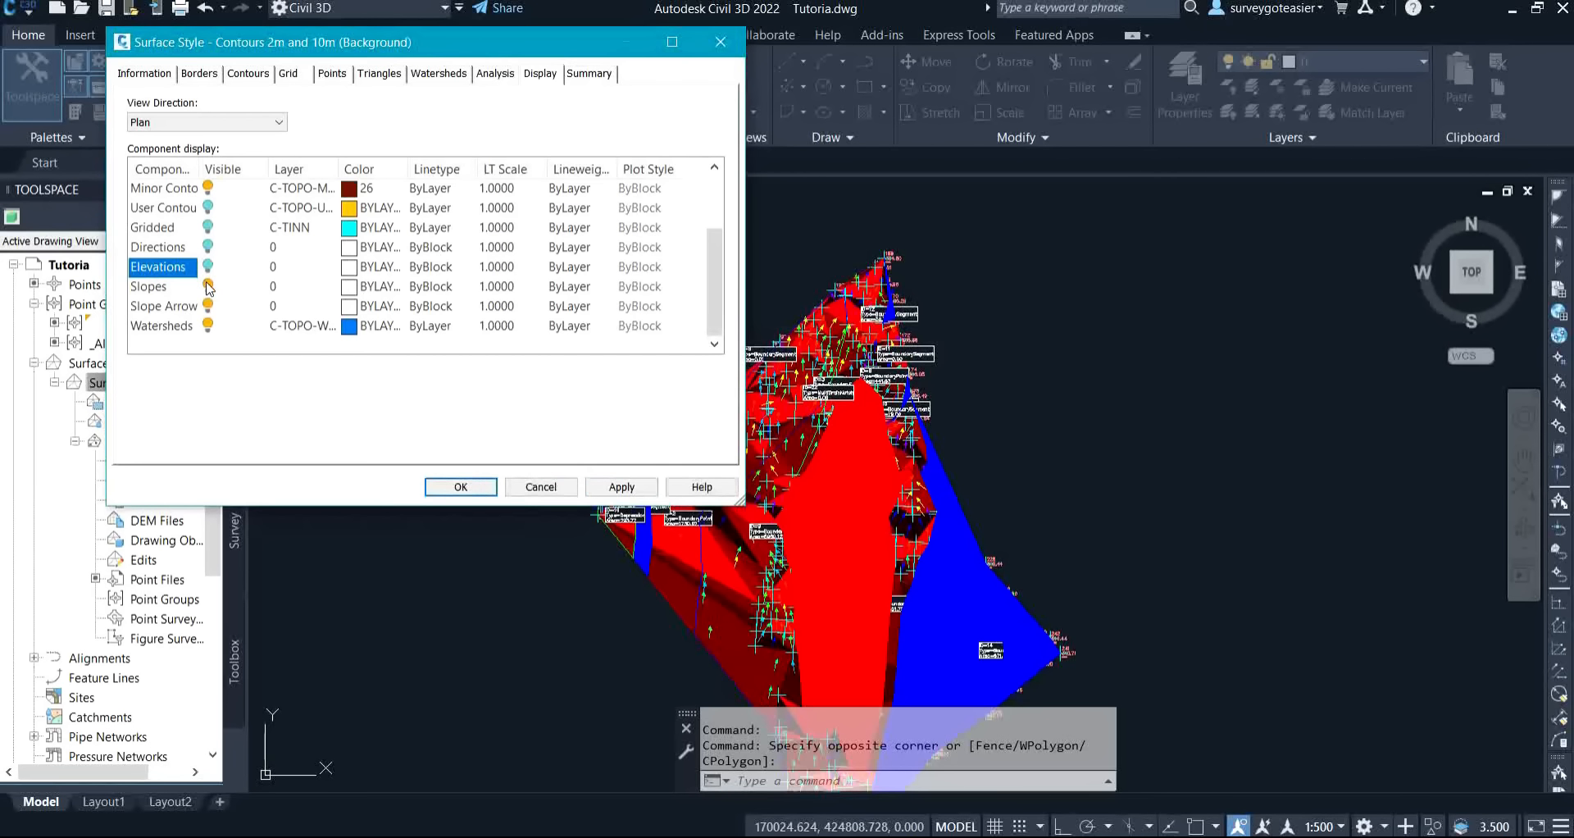
pyautogui.click(620, 487)
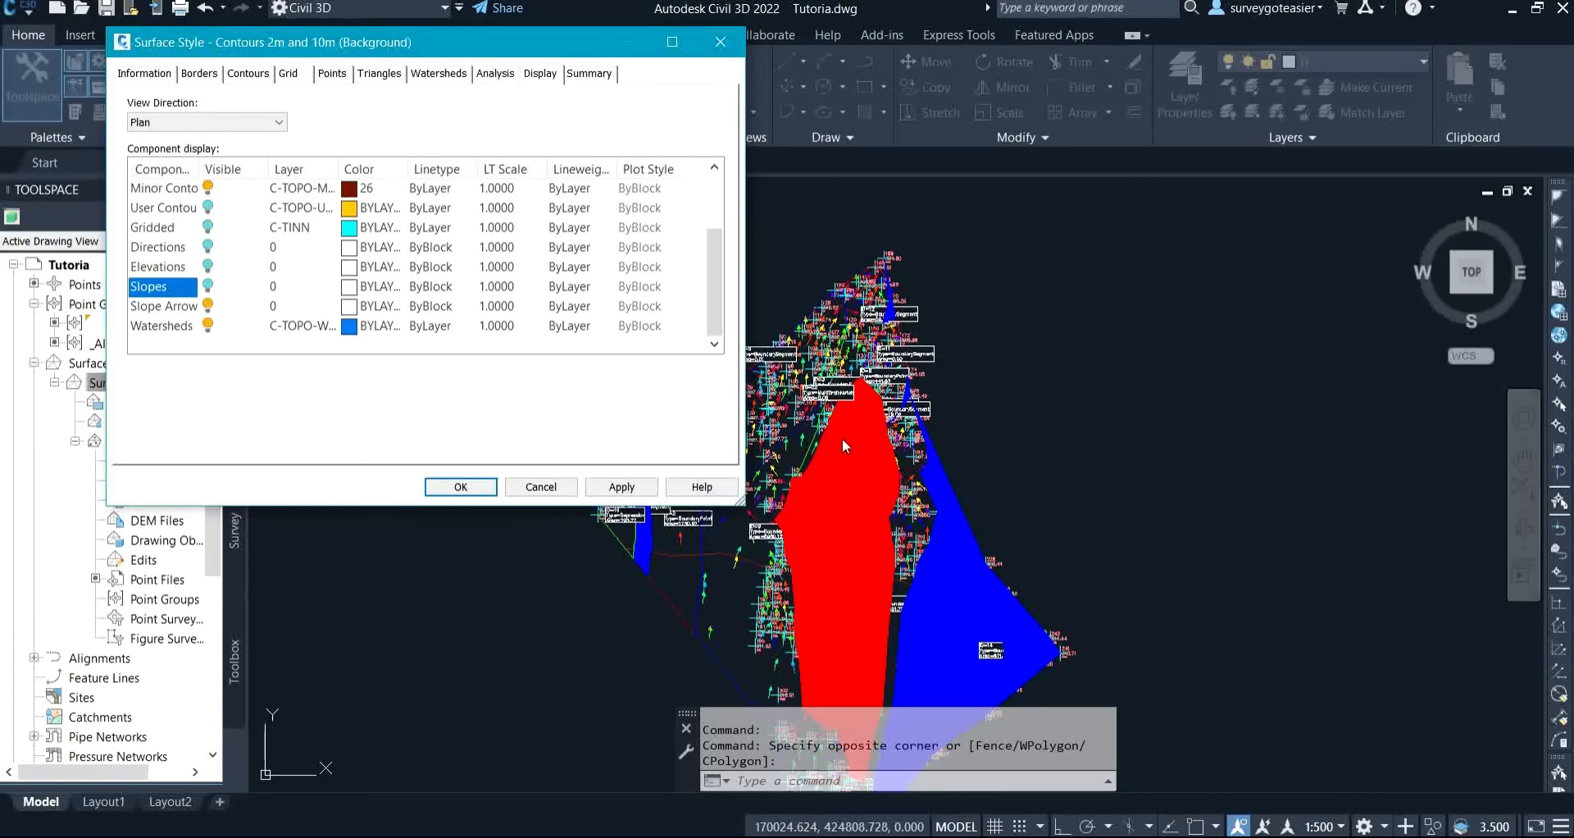
pyautogui.click(209, 326)
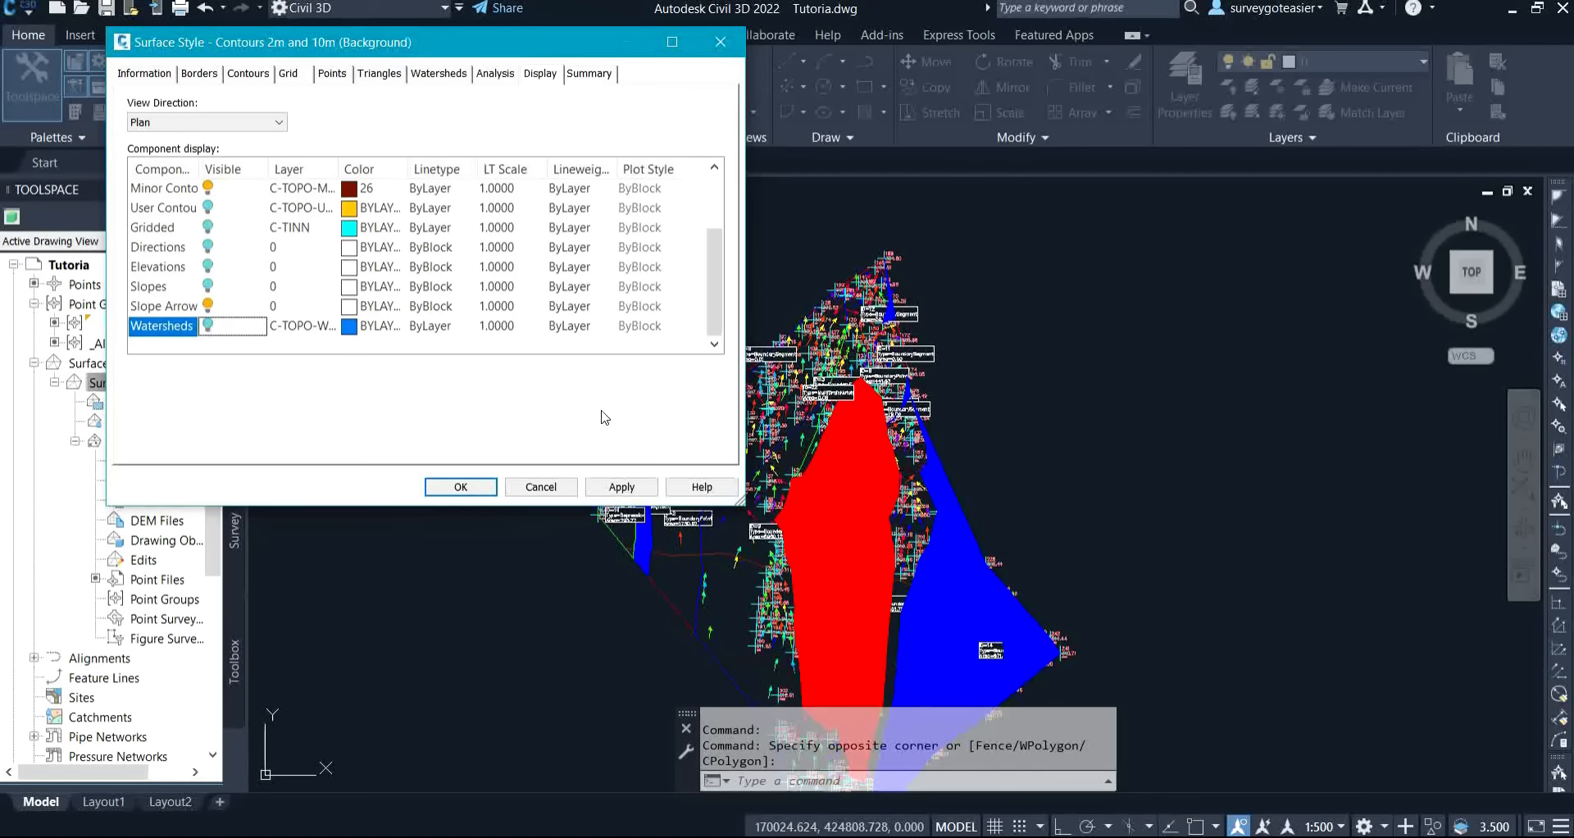
pyautogui.click(623, 487)
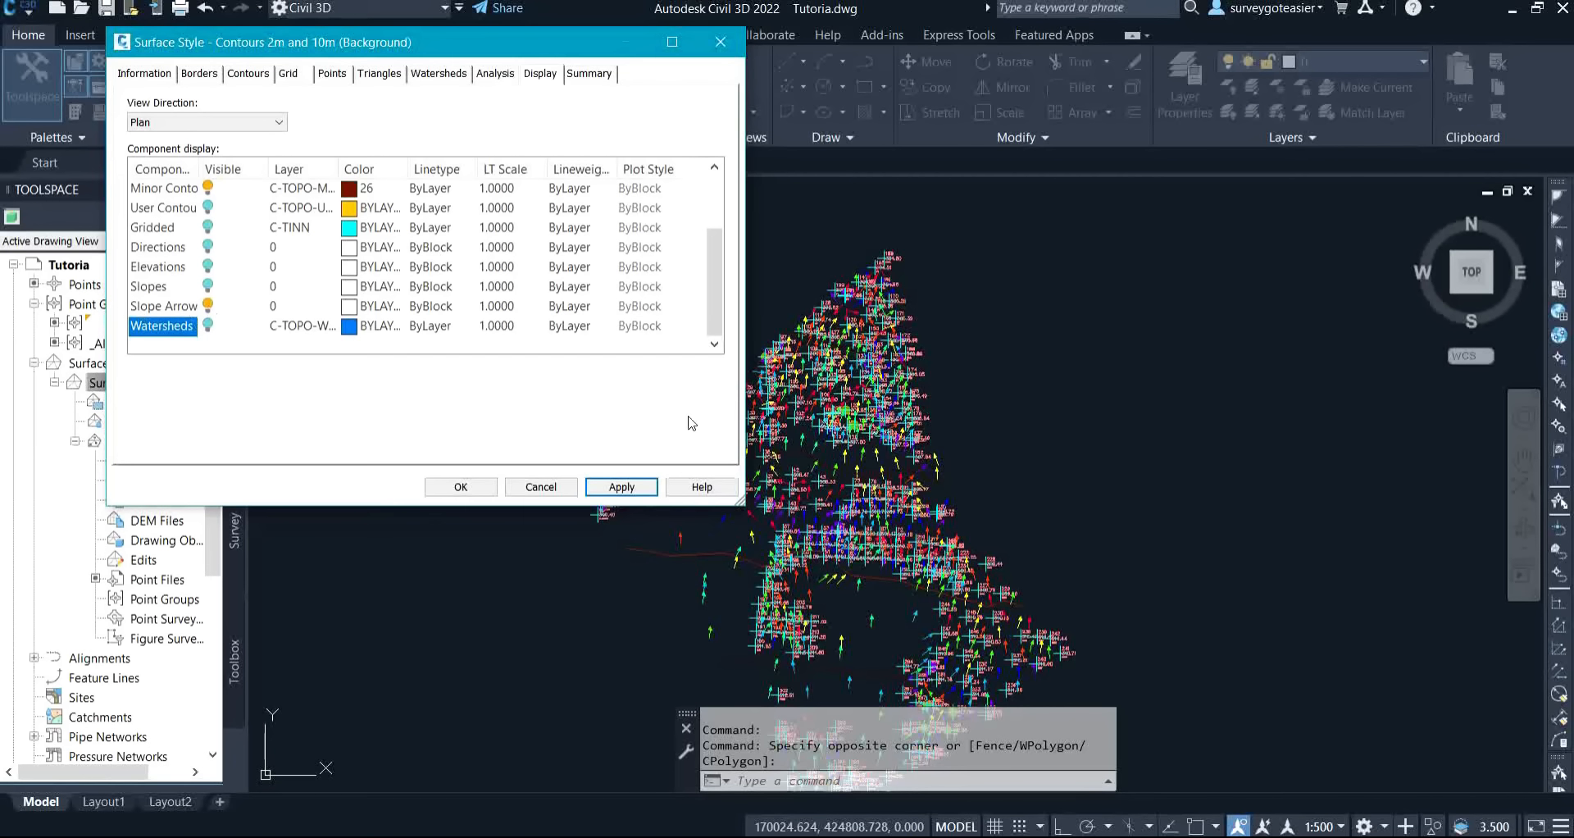
# Turn the Slopes component on and off again, applying the style each time to preview it.
pyautogui.click(209, 286)
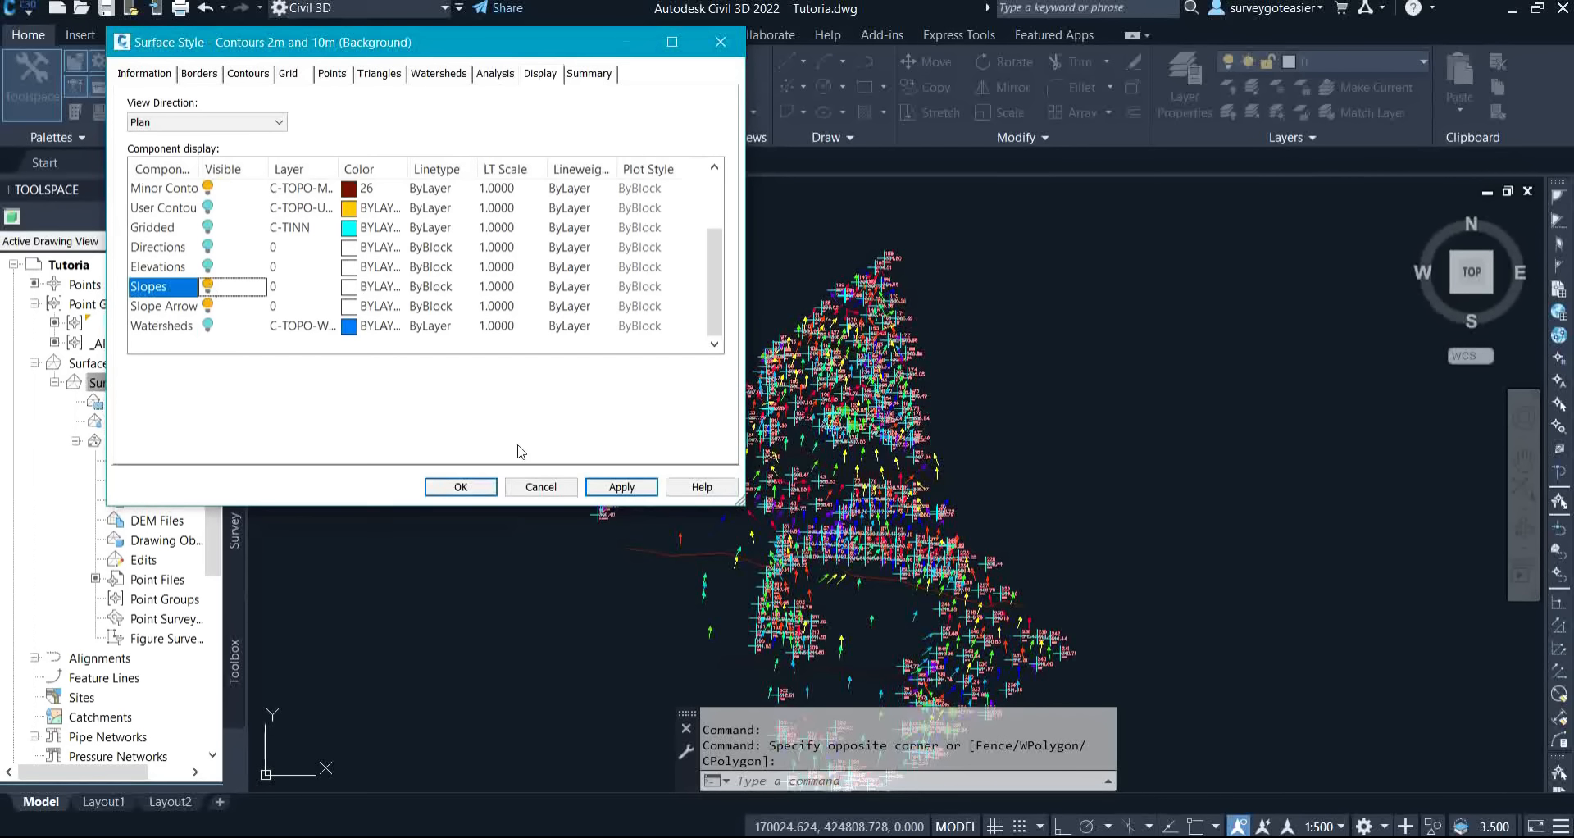
pyautogui.click(617, 486)
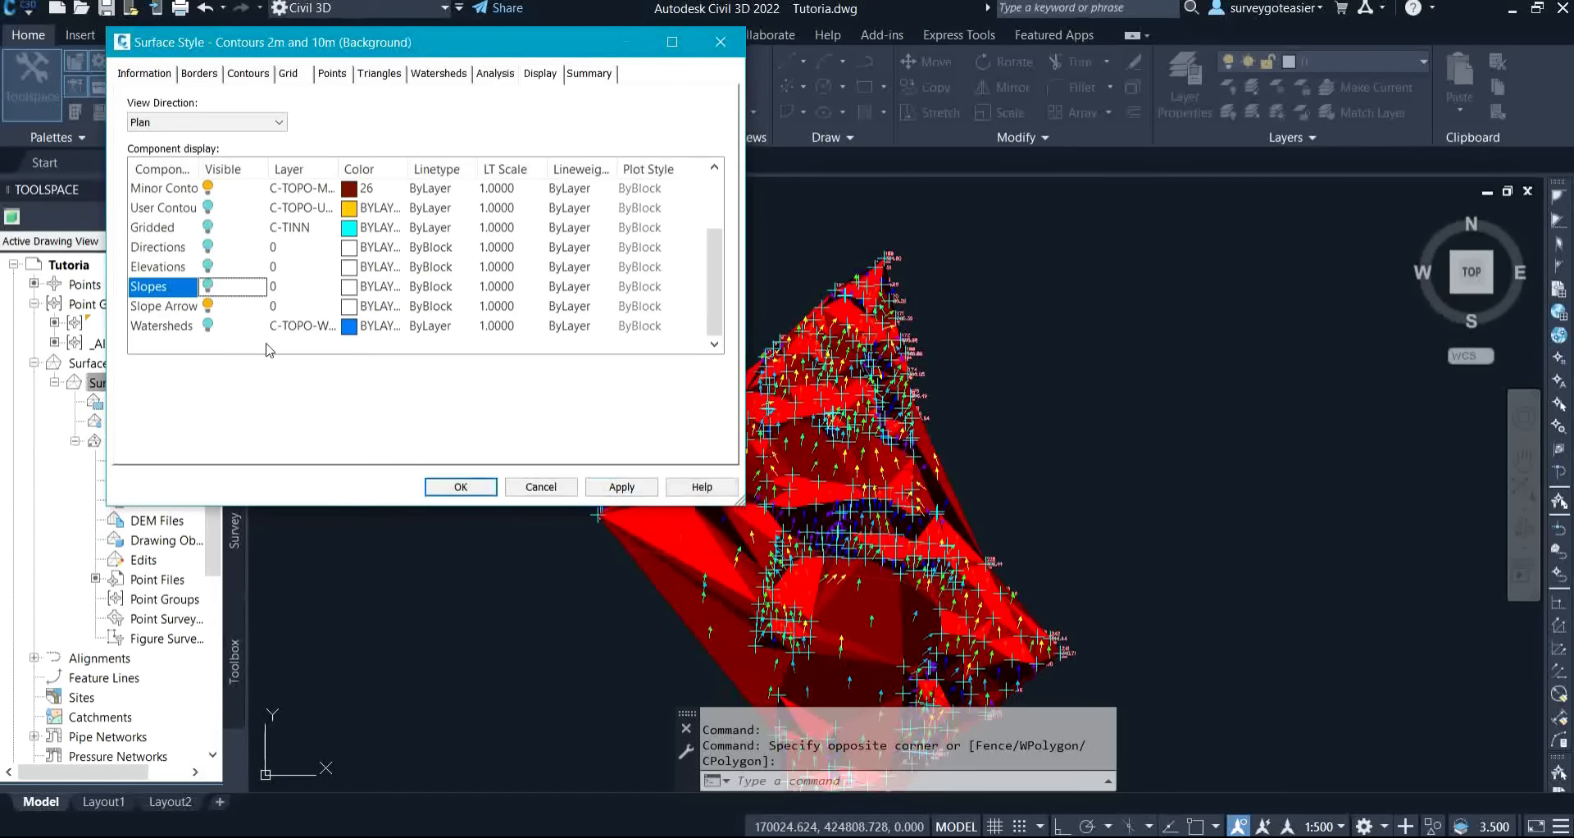
pyautogui.click(616, 490)
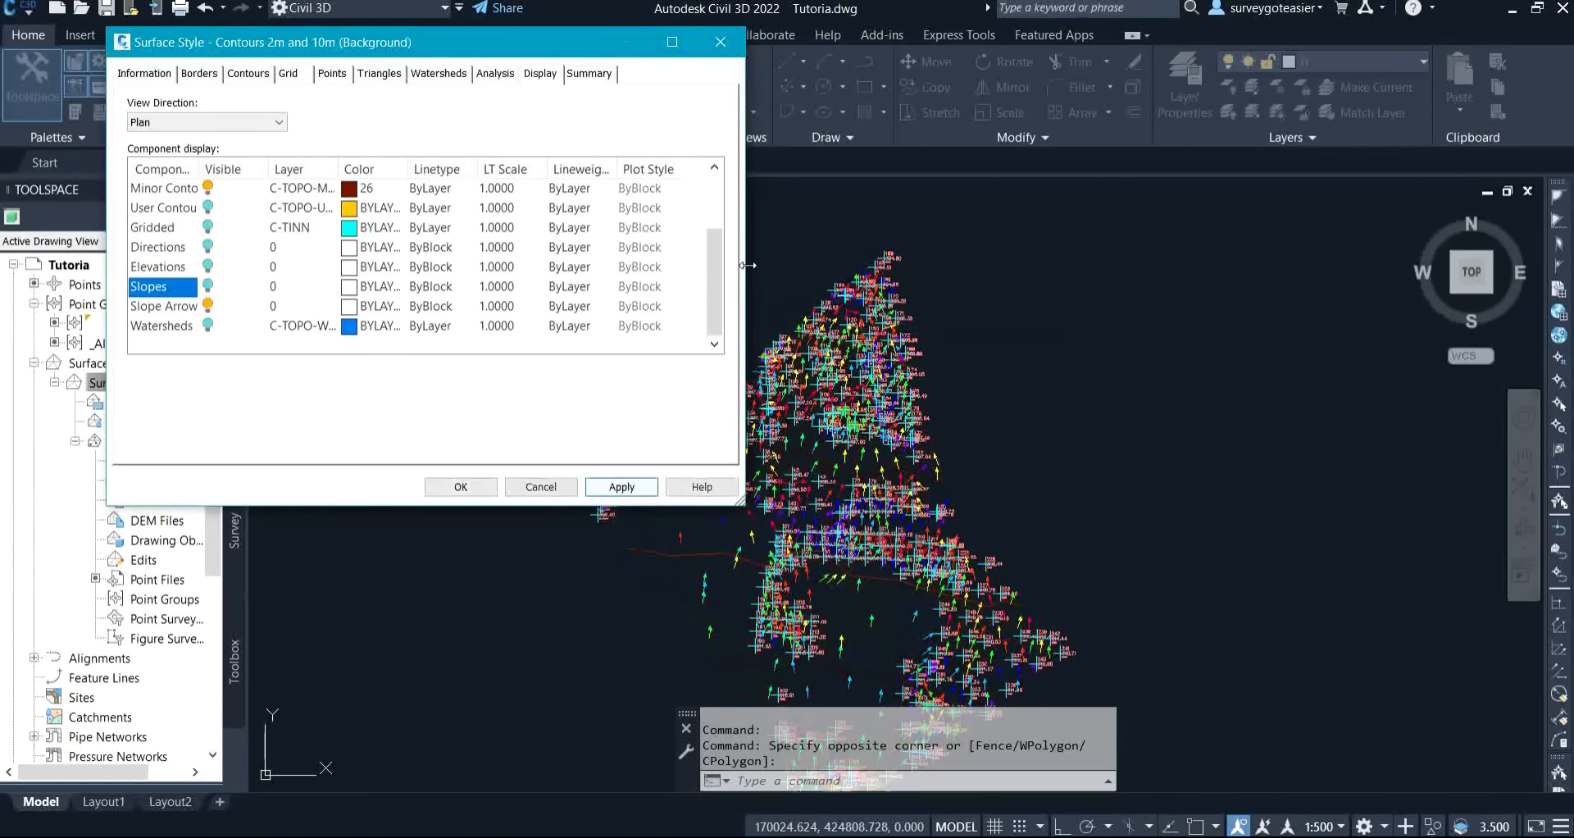
# Turn off the Slope Arrows and Points components, apply the changes and accept the surface style.
pyautogui.click(211, 307)
pyautogui.moveTo(711, 310); pyautogui.dragTo(724, 252)
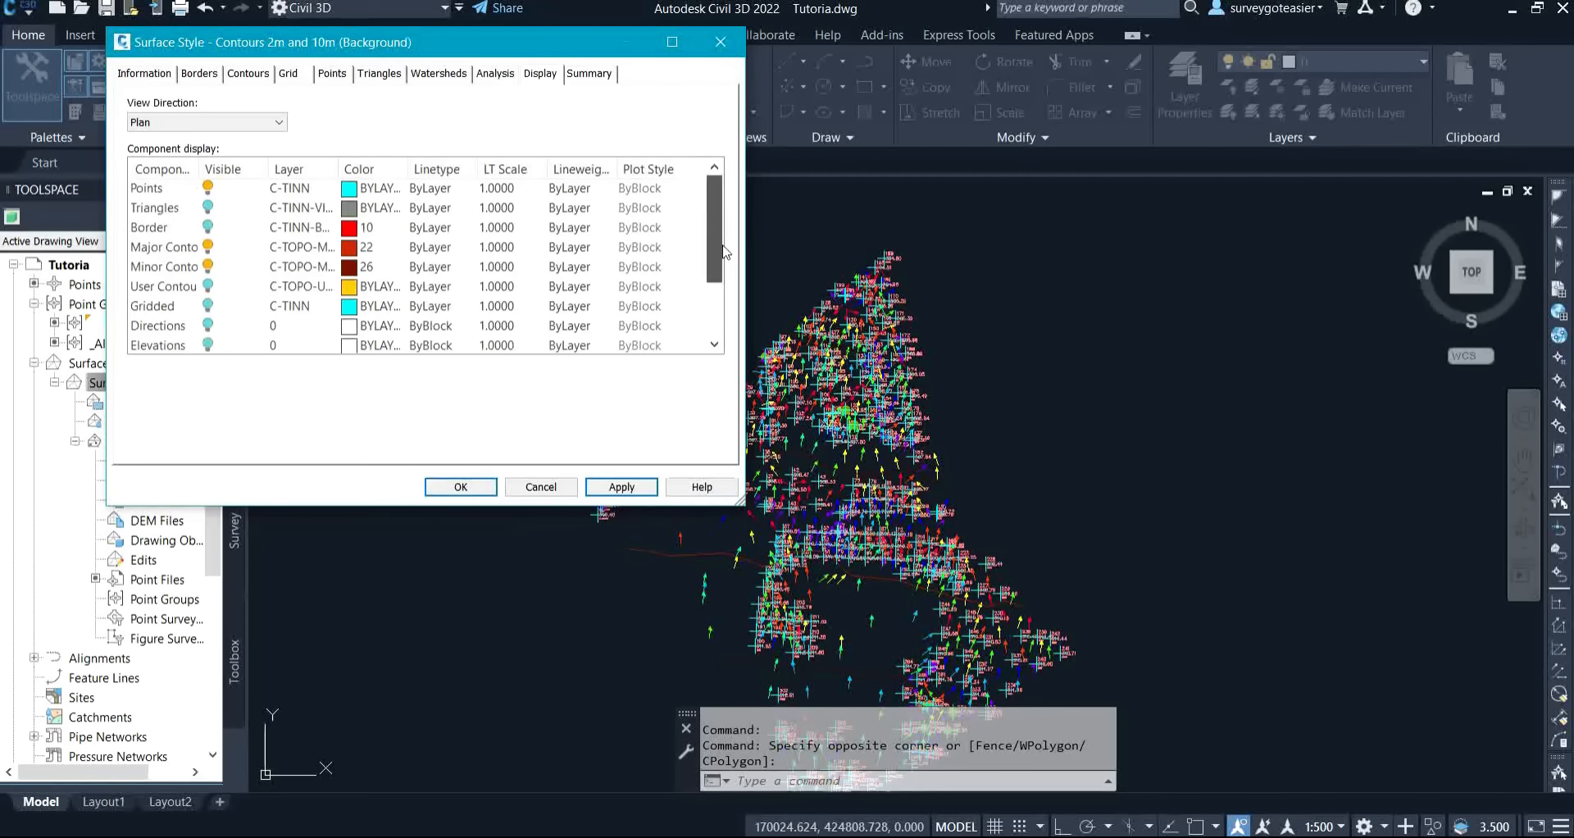
pyautogui.click(208, 188)
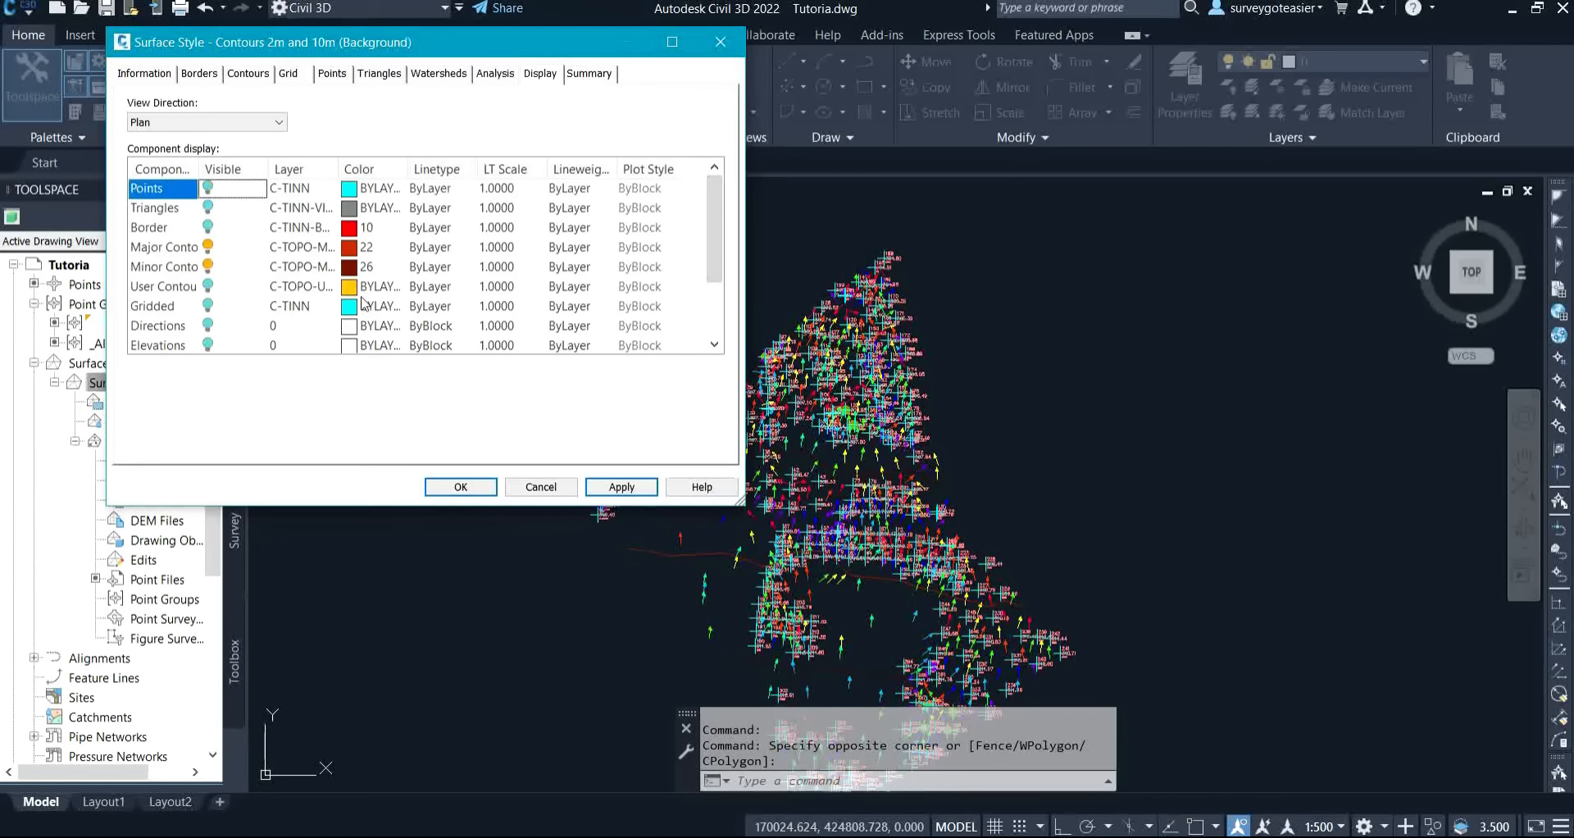
pyautogui.click(621, 487)
pyautogui.click(479, 487)
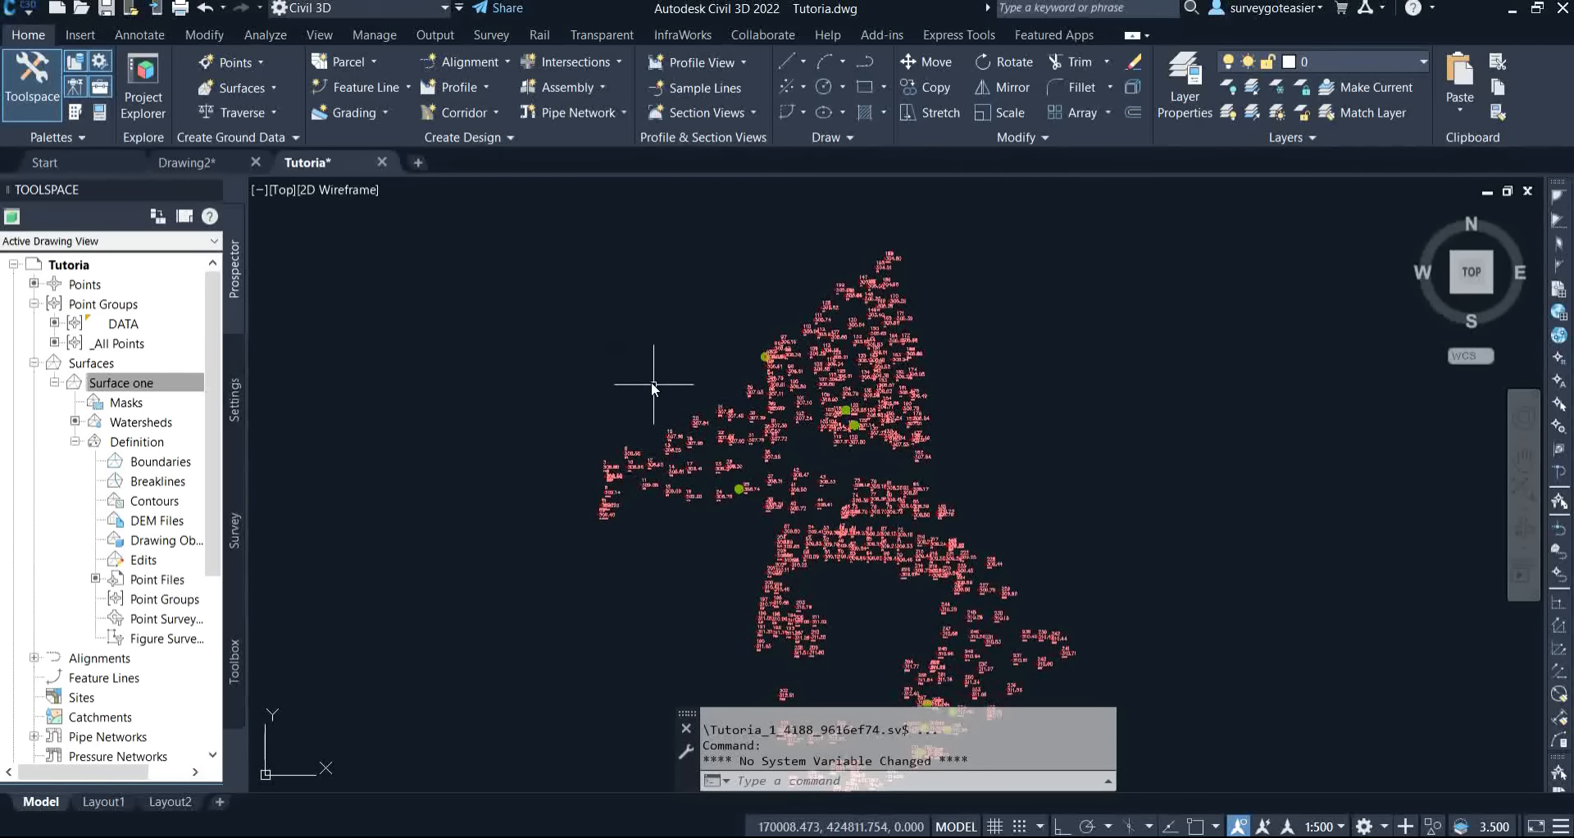
# Check the surface elevation in the empty area between the survey points.
pyautogui.moveTo(654, 384)
pyautogui.mouseDown(button='middle')
pyautogui.moveTo(615, 358)
pyautogui.moveTo(626, 247)
pyautogui.mouseUp(button='middle')
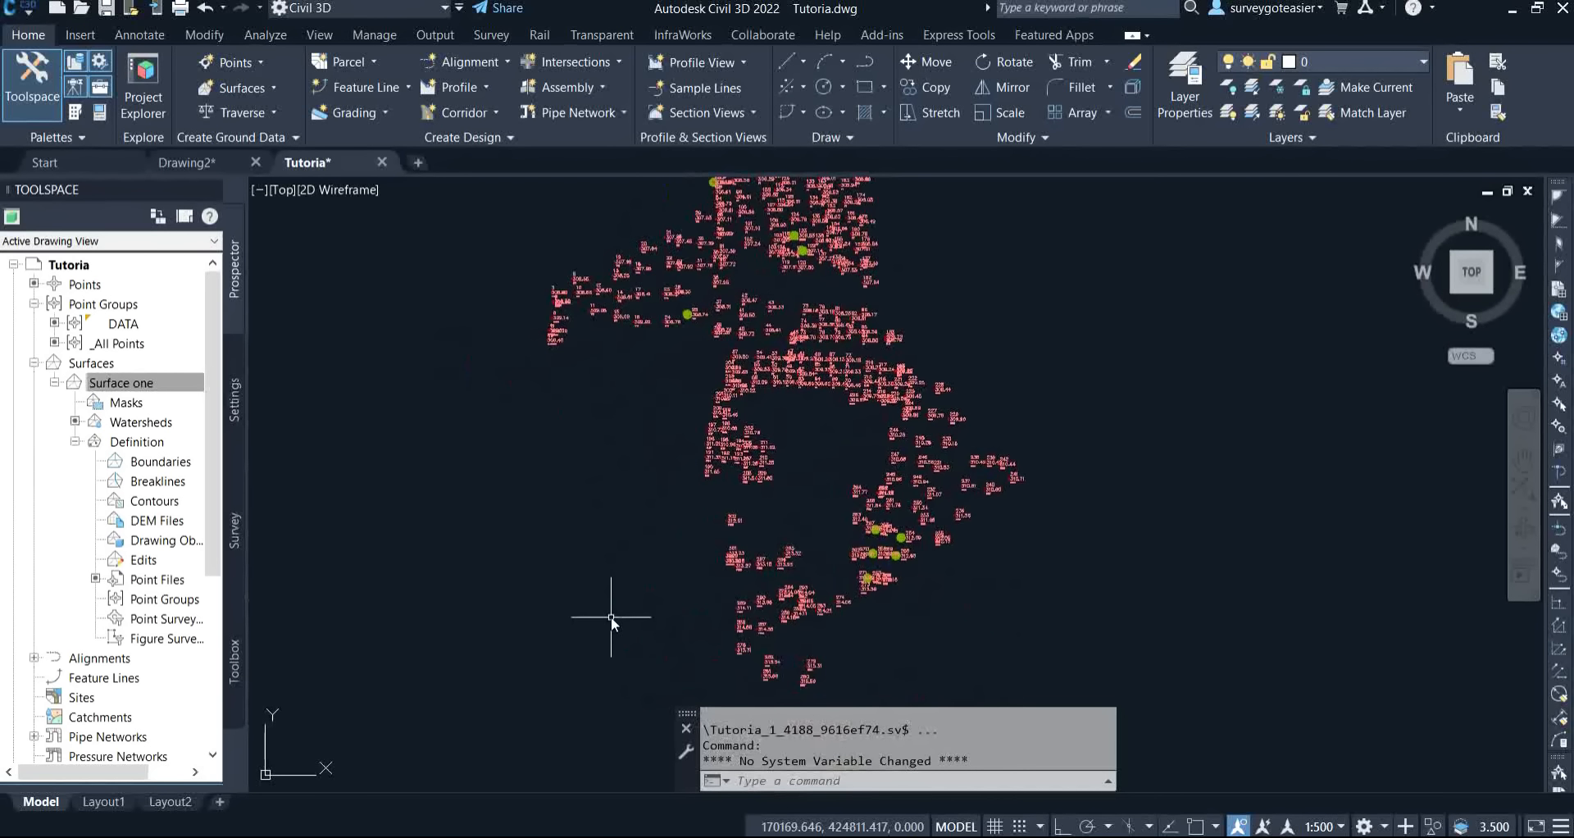
pyautogui.scroll(4, 717, 384)
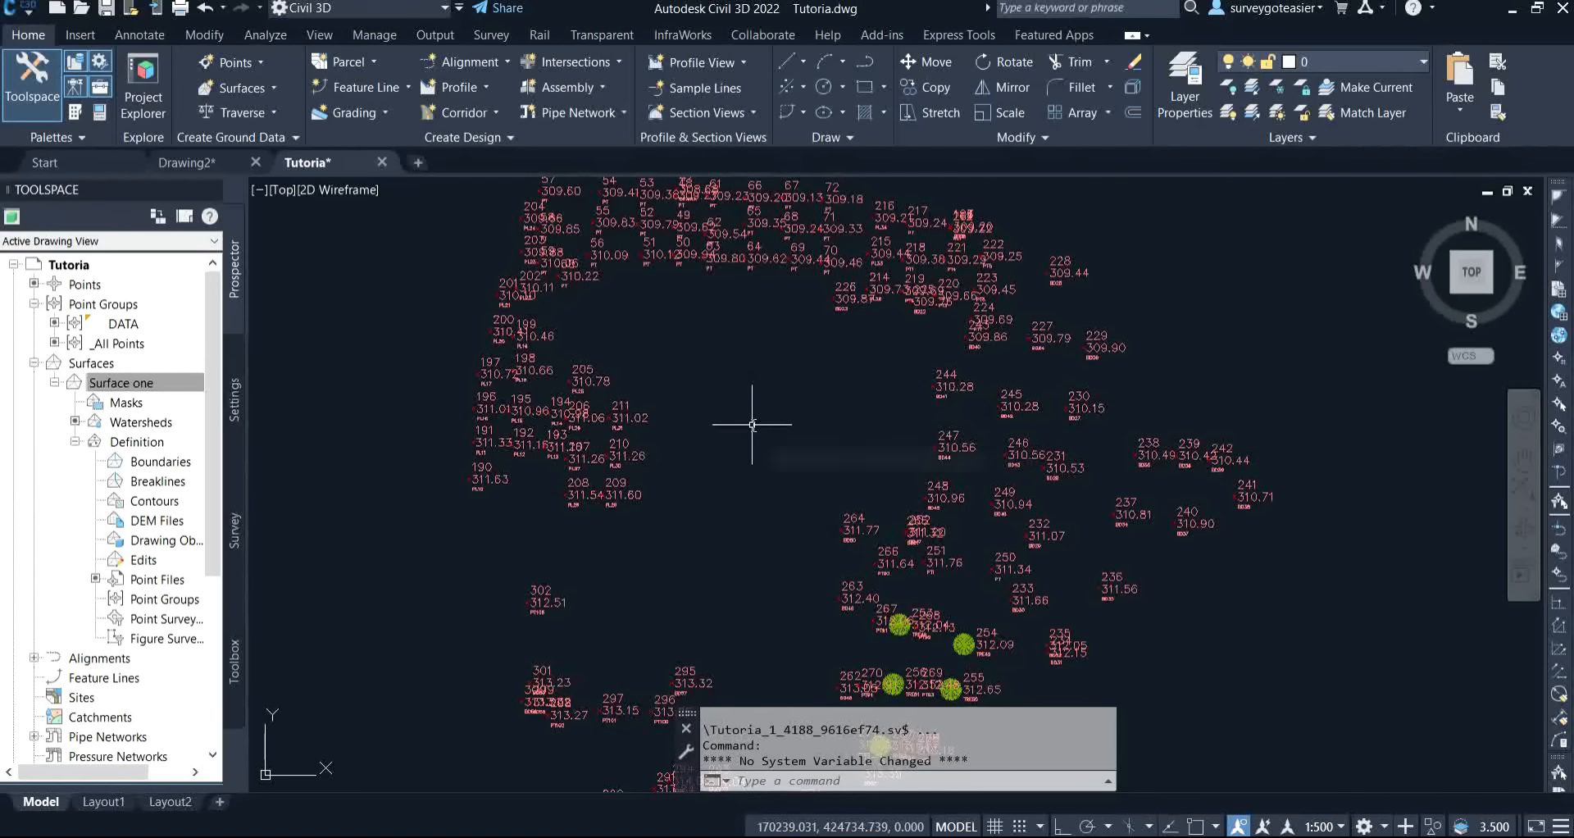
pyautogui.moveTo(753, 425)
pyautogui.moveTo(789, 381)
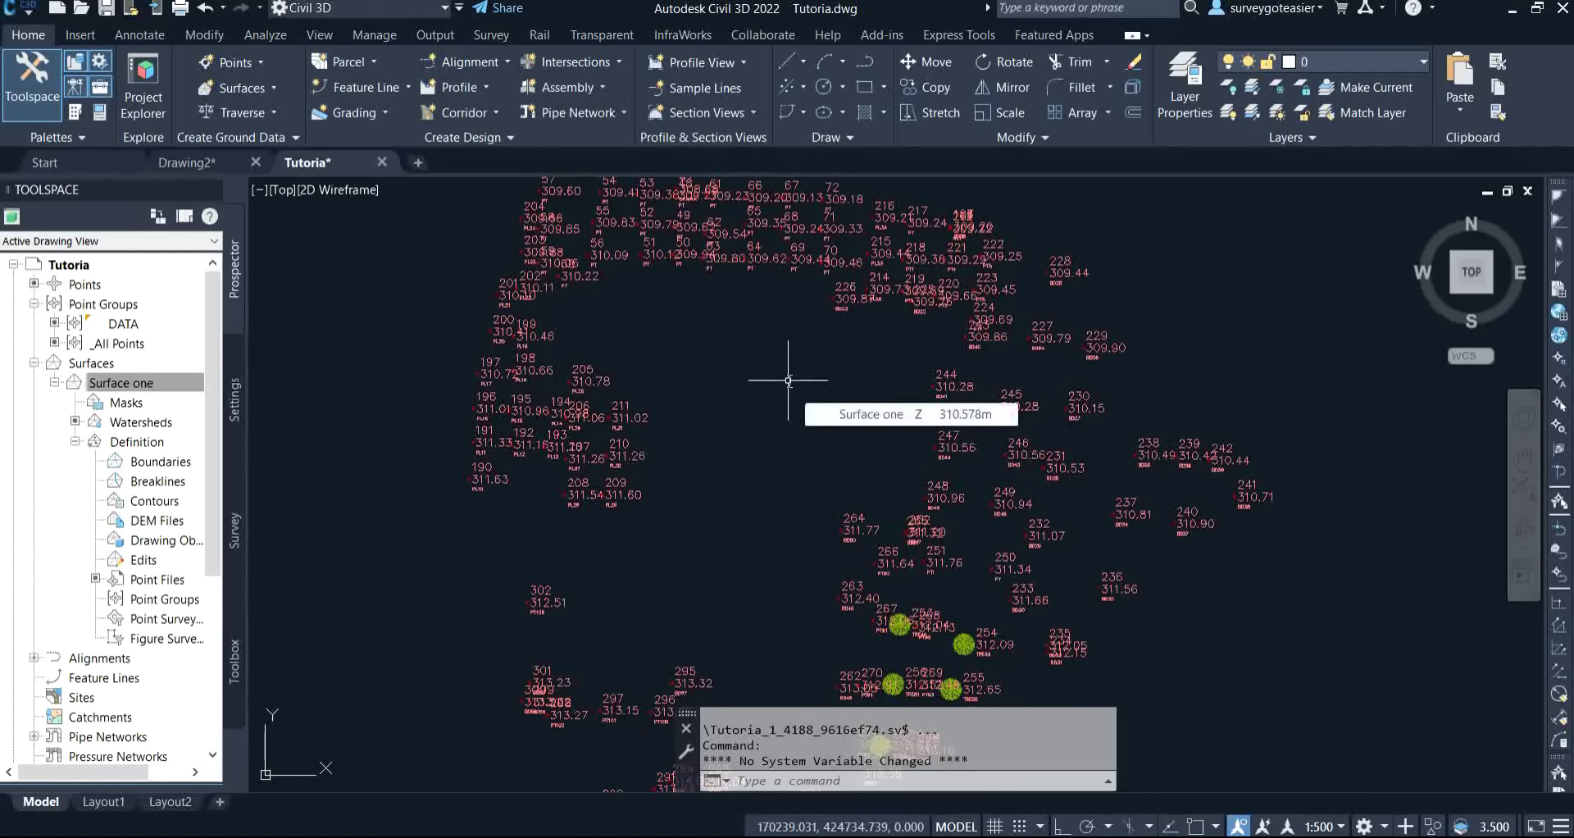
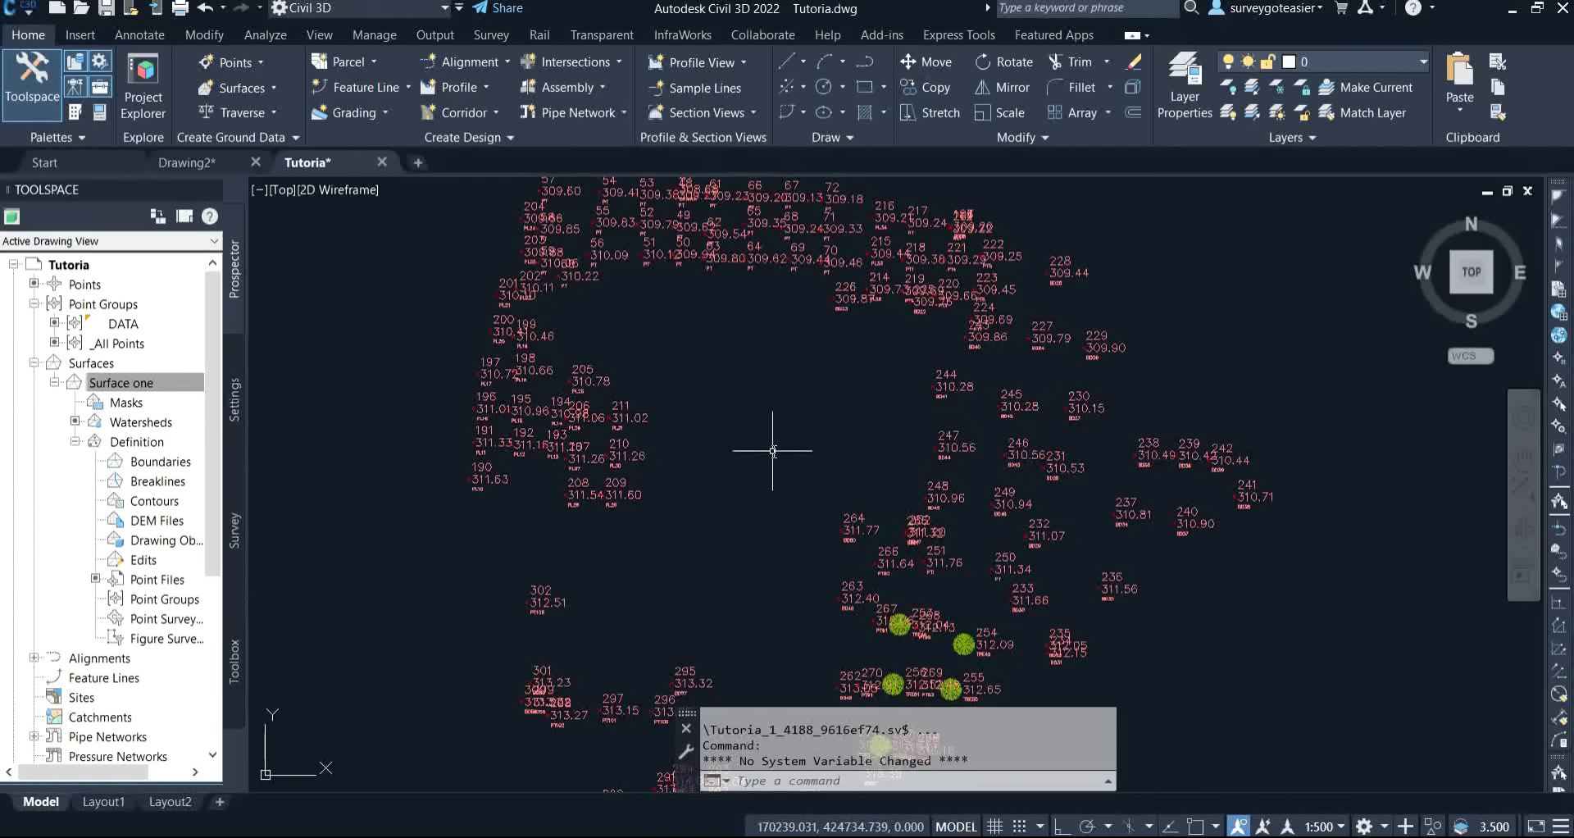
# Undo the last point interpolation and start creating points on a grid from Surface one.
pyautogui.hotkey('ctrl', 'z')
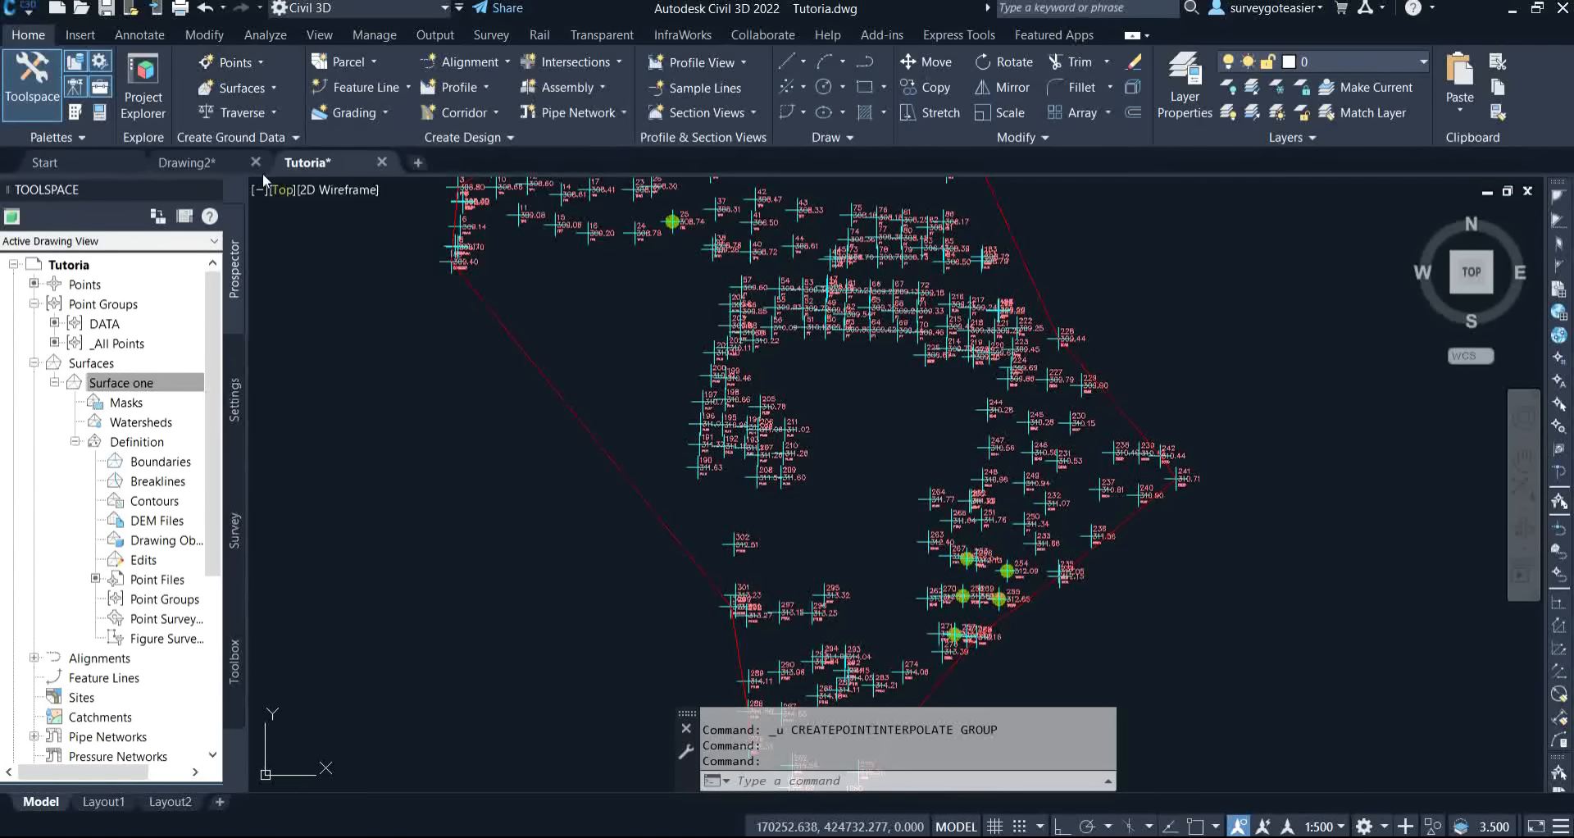
pyautogui.click(259, 66)
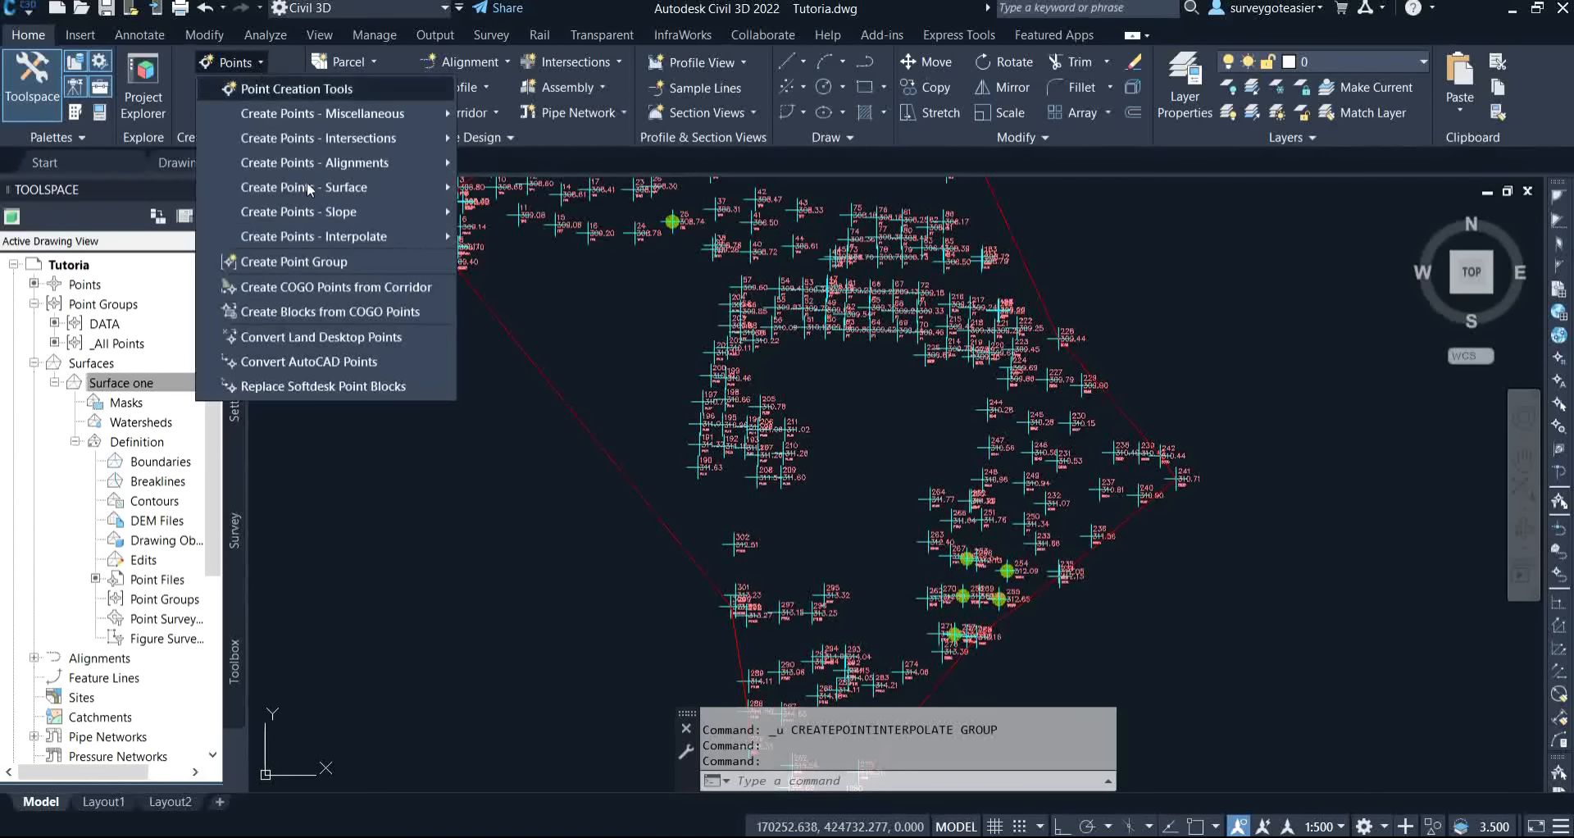
pyautogui.moveTo(352, 235)
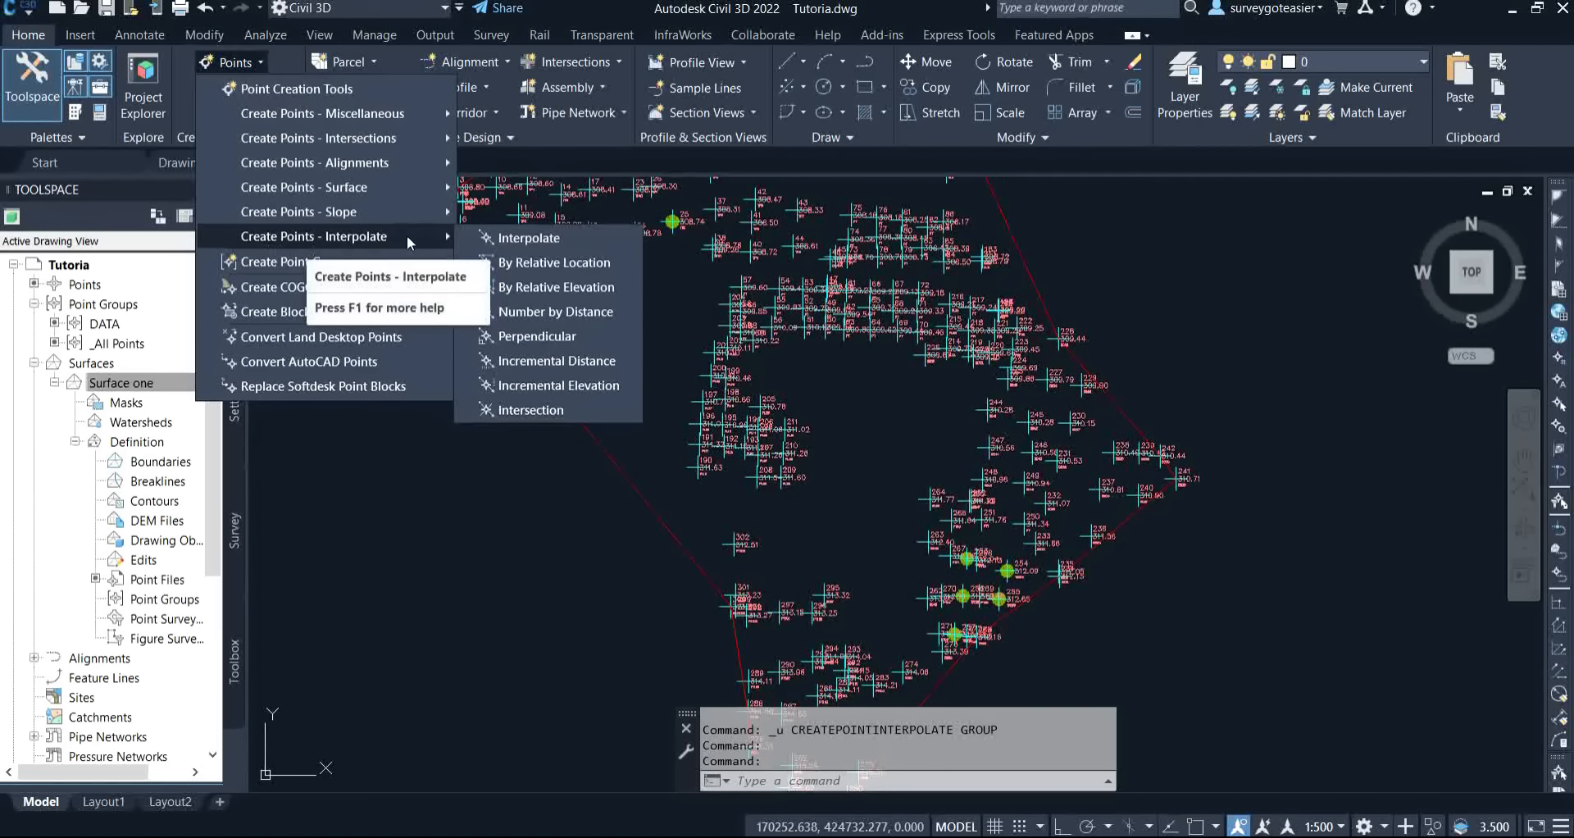
pyautogui.click(531, 239)
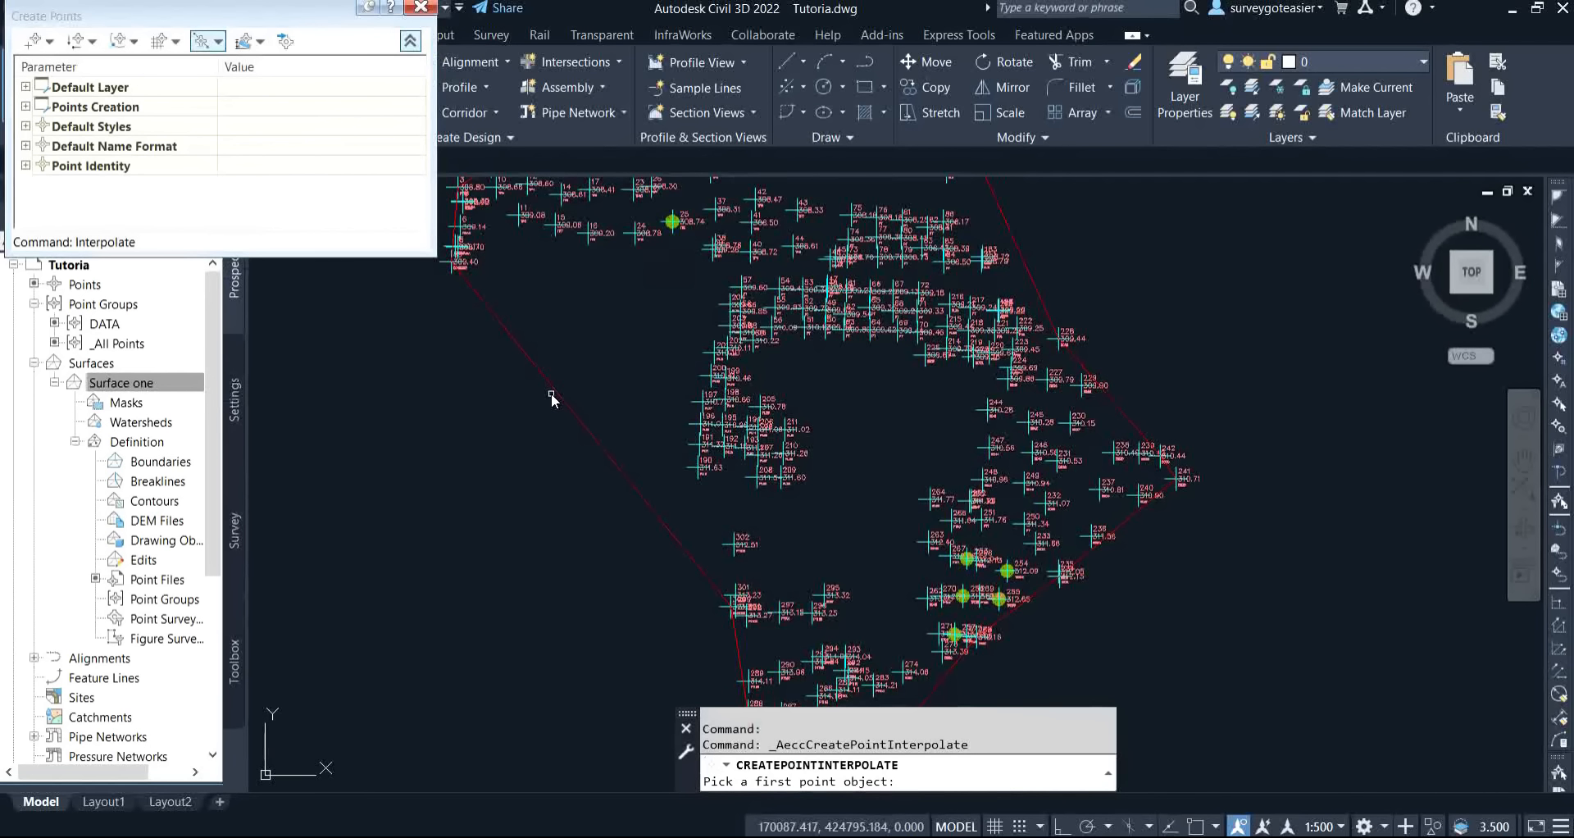
pyautogui.click(161, 41)
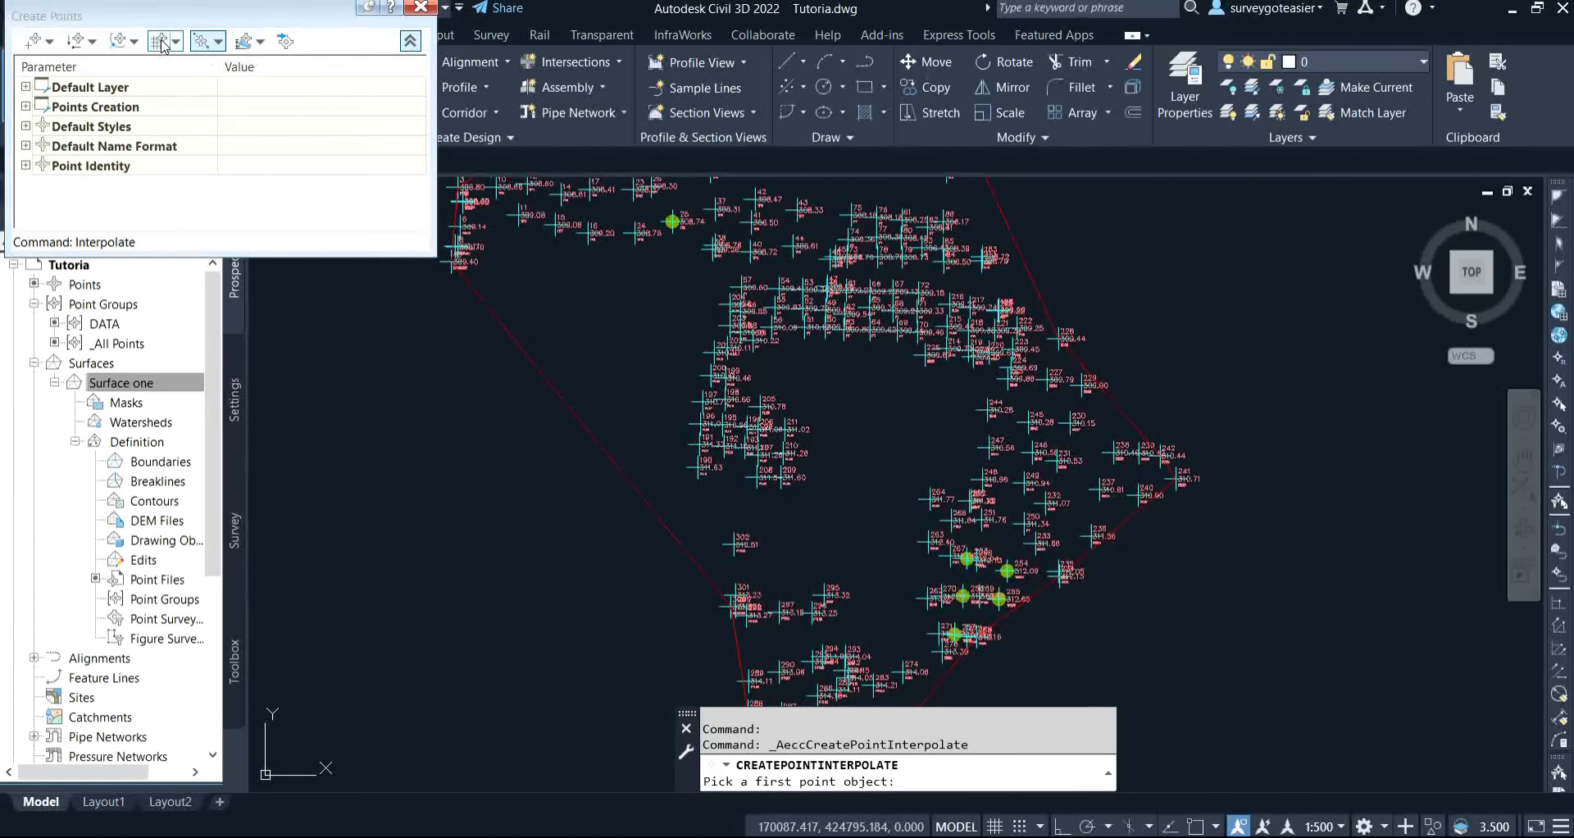
# Review the Points Creation parameters for the grid points and expand the Point Identity parameters.
pyautogui.click(25, 107)
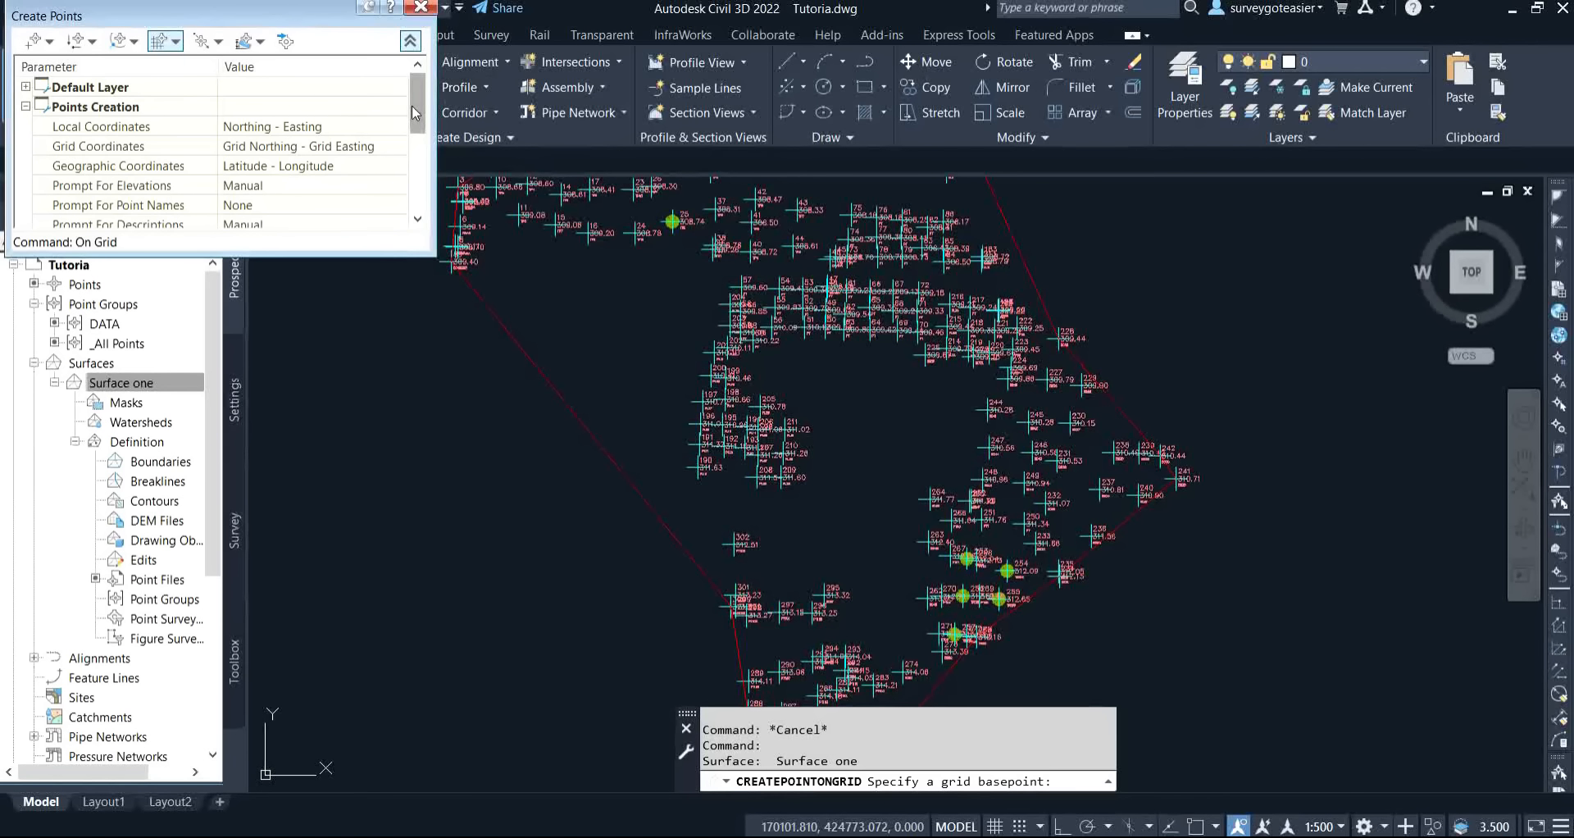
pyautogui.moveTo(417, 113); pyautogui.dragTo(410, 190)
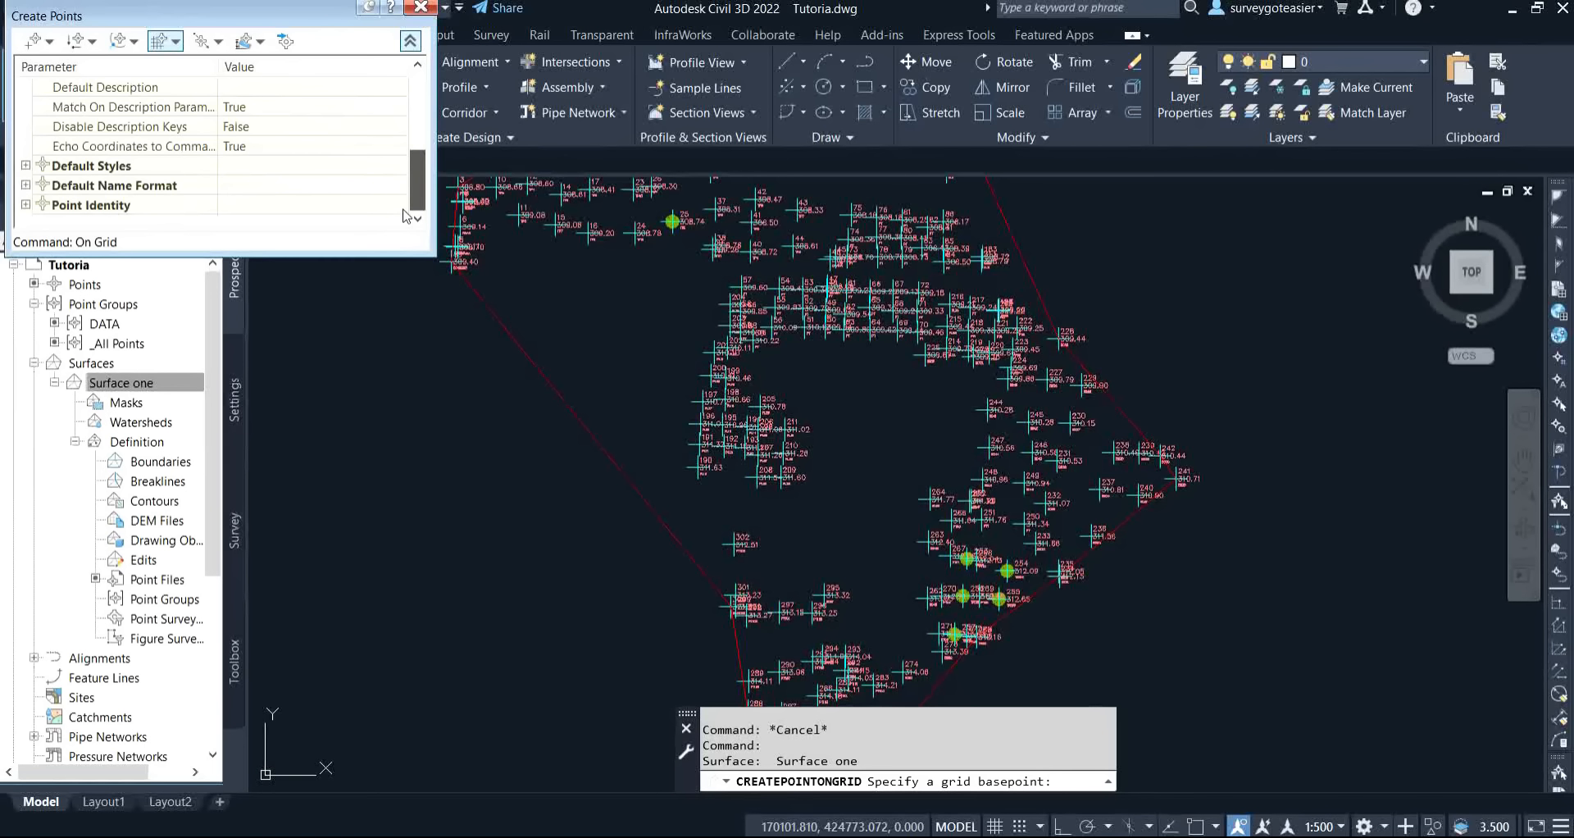
pyautogui.scroll(5, 391, 123)
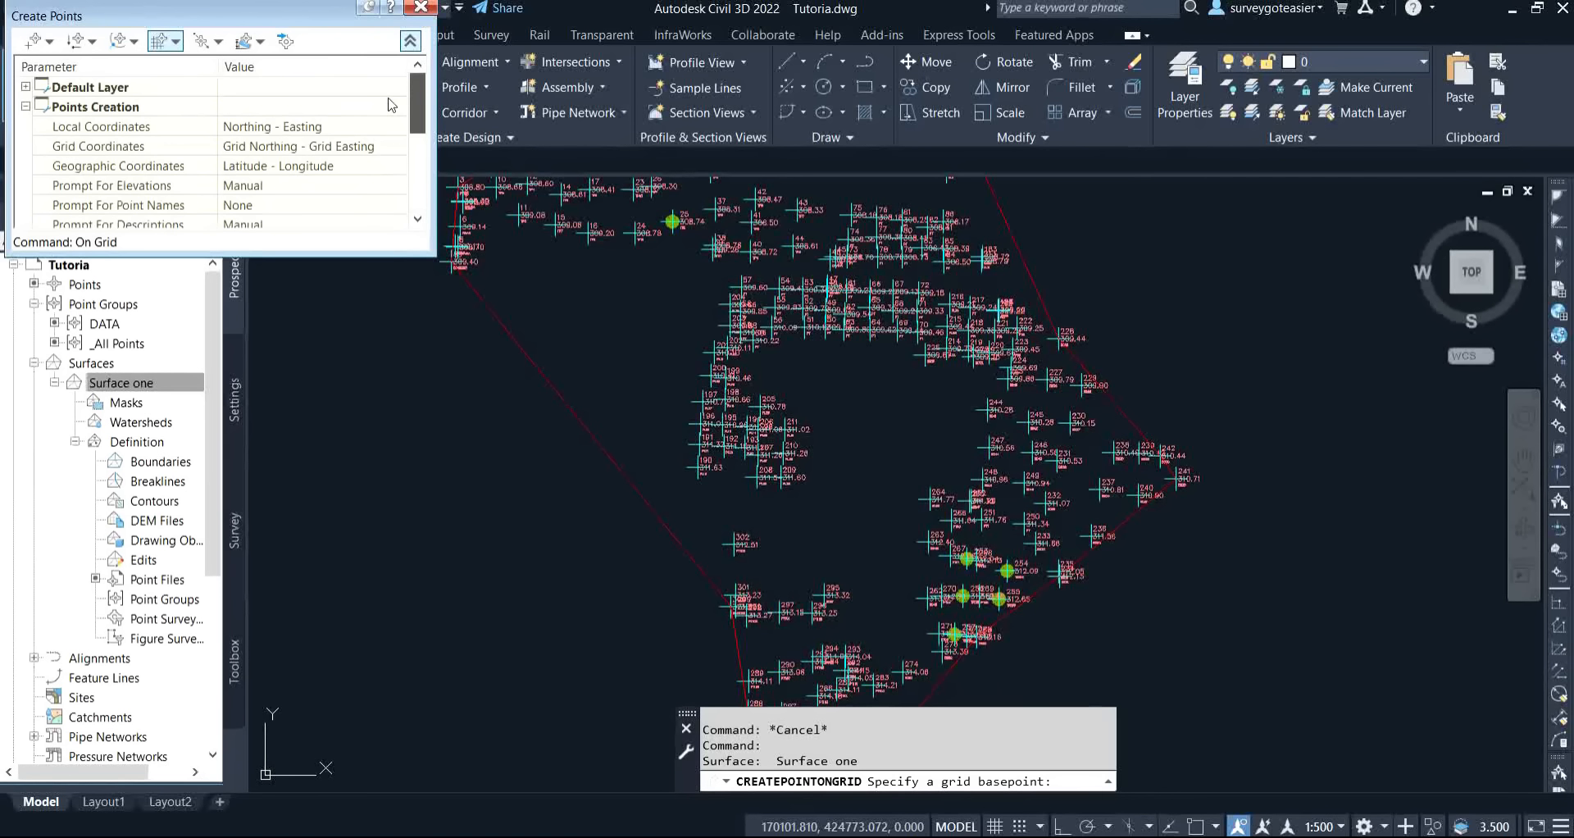
pyautogui.scroll(-1, 385, 119)
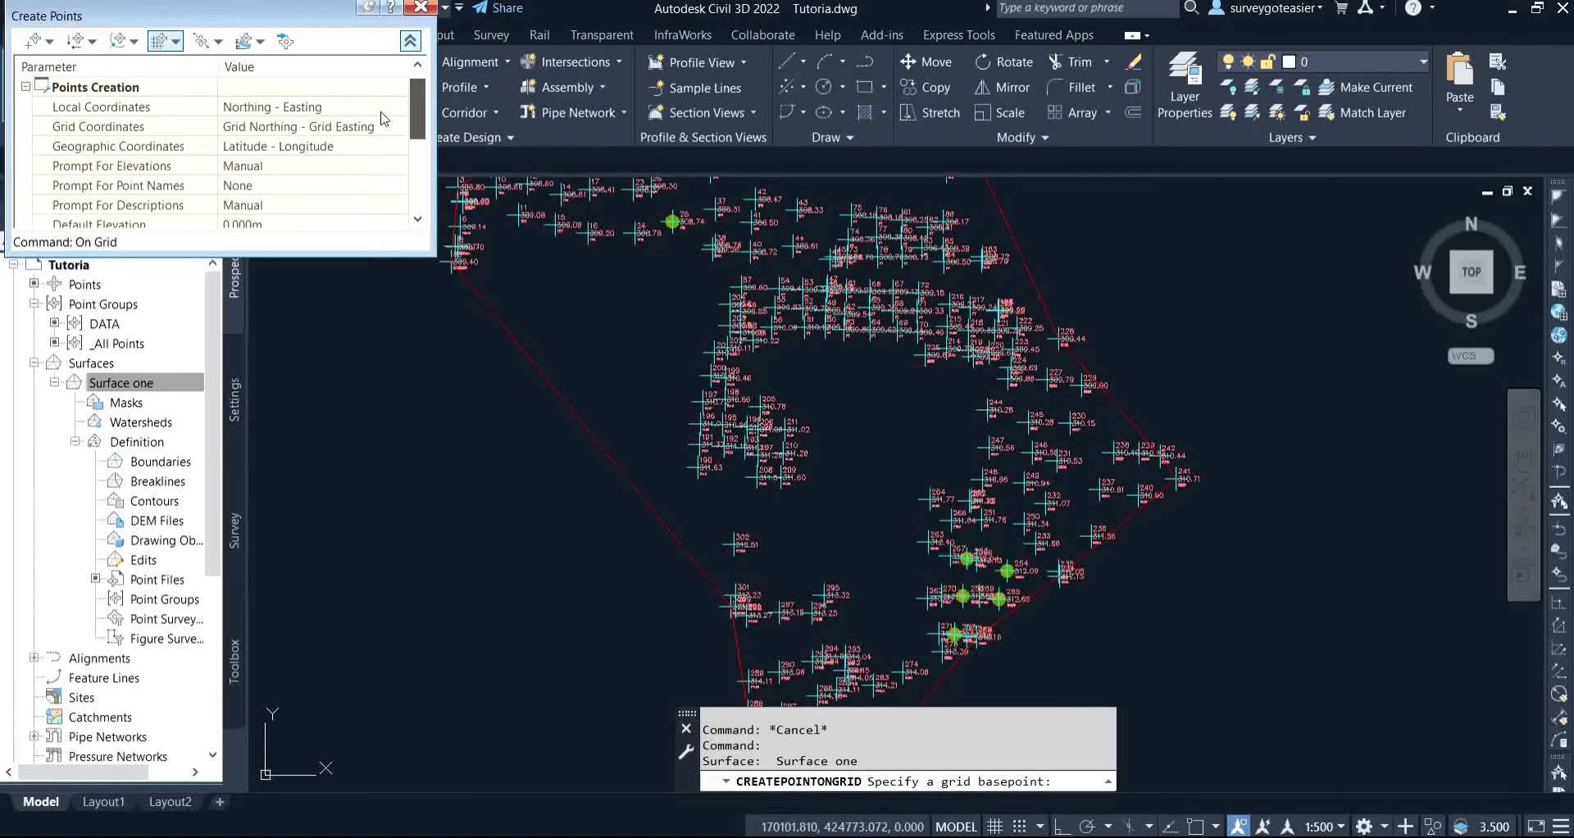
pyautogui.moveTo(381, 112); pyautogui.dragTo(379, 119)
pyautogui.scroll(-5, 381, 125)
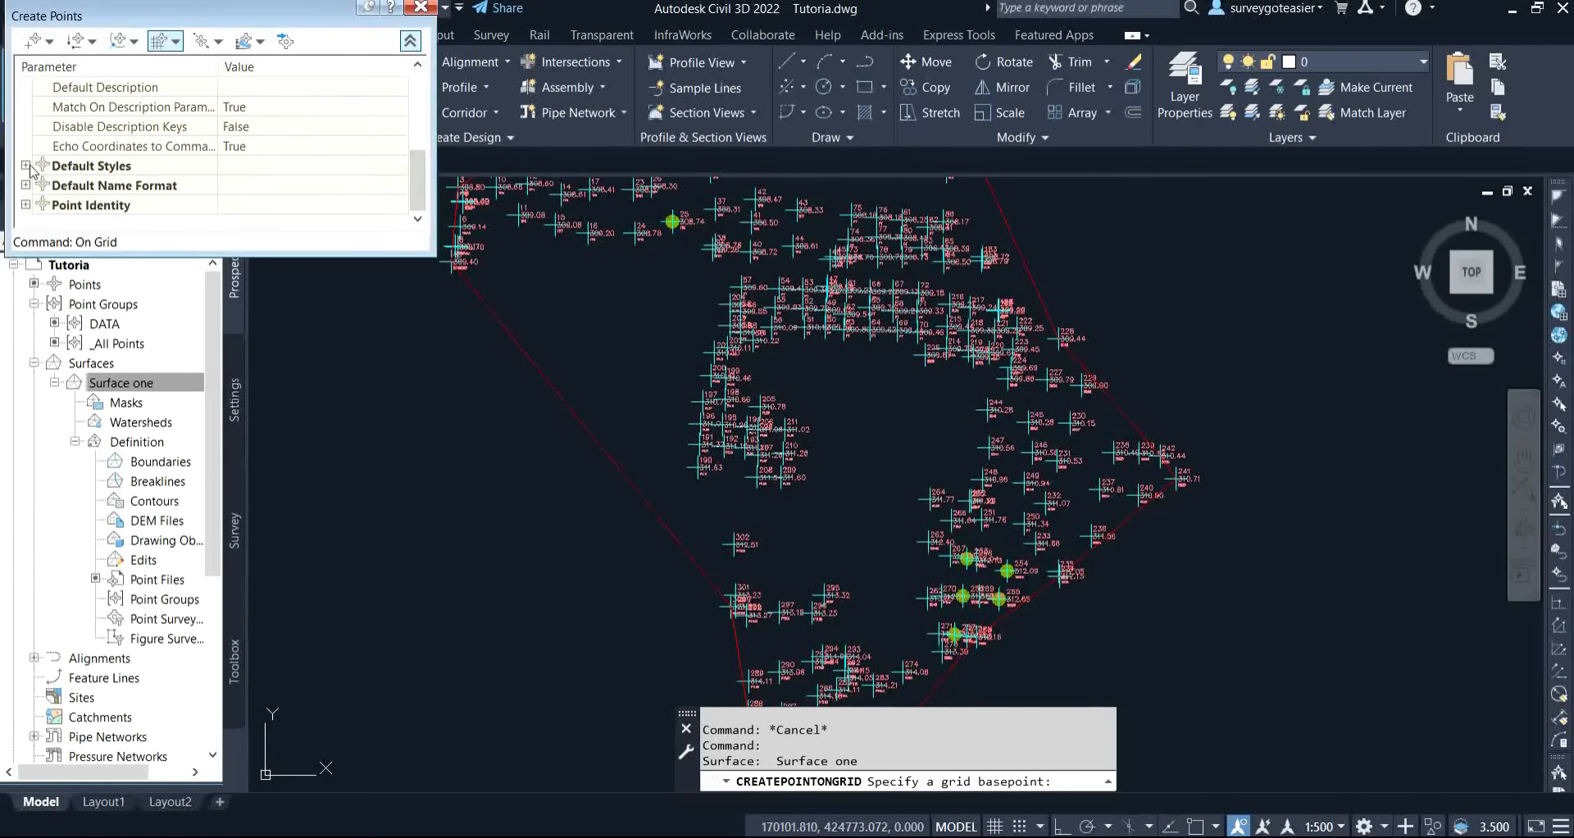
pyautogui.click(25, 205)
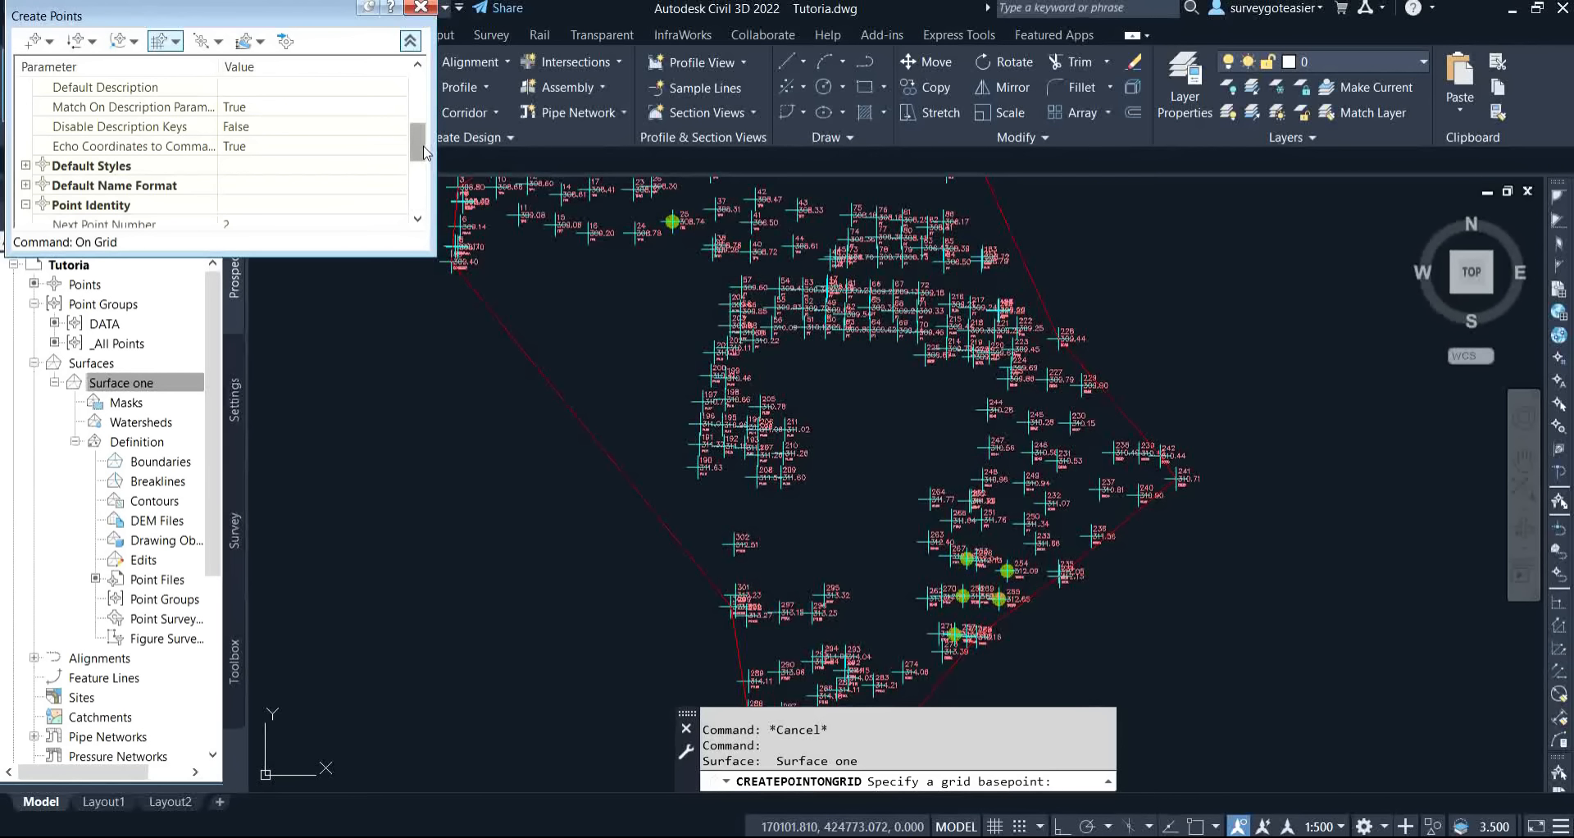
# Review the Prompt For Descriptions options in the point creation settings and keep Manual selected.
pyautogui.moveTo(421, 146)
pyautogui.mouseDown()
pyautogui.moveTo(448, 252)
pyautogui.moveTo(413, 119)
pyautogui.mouseUp()
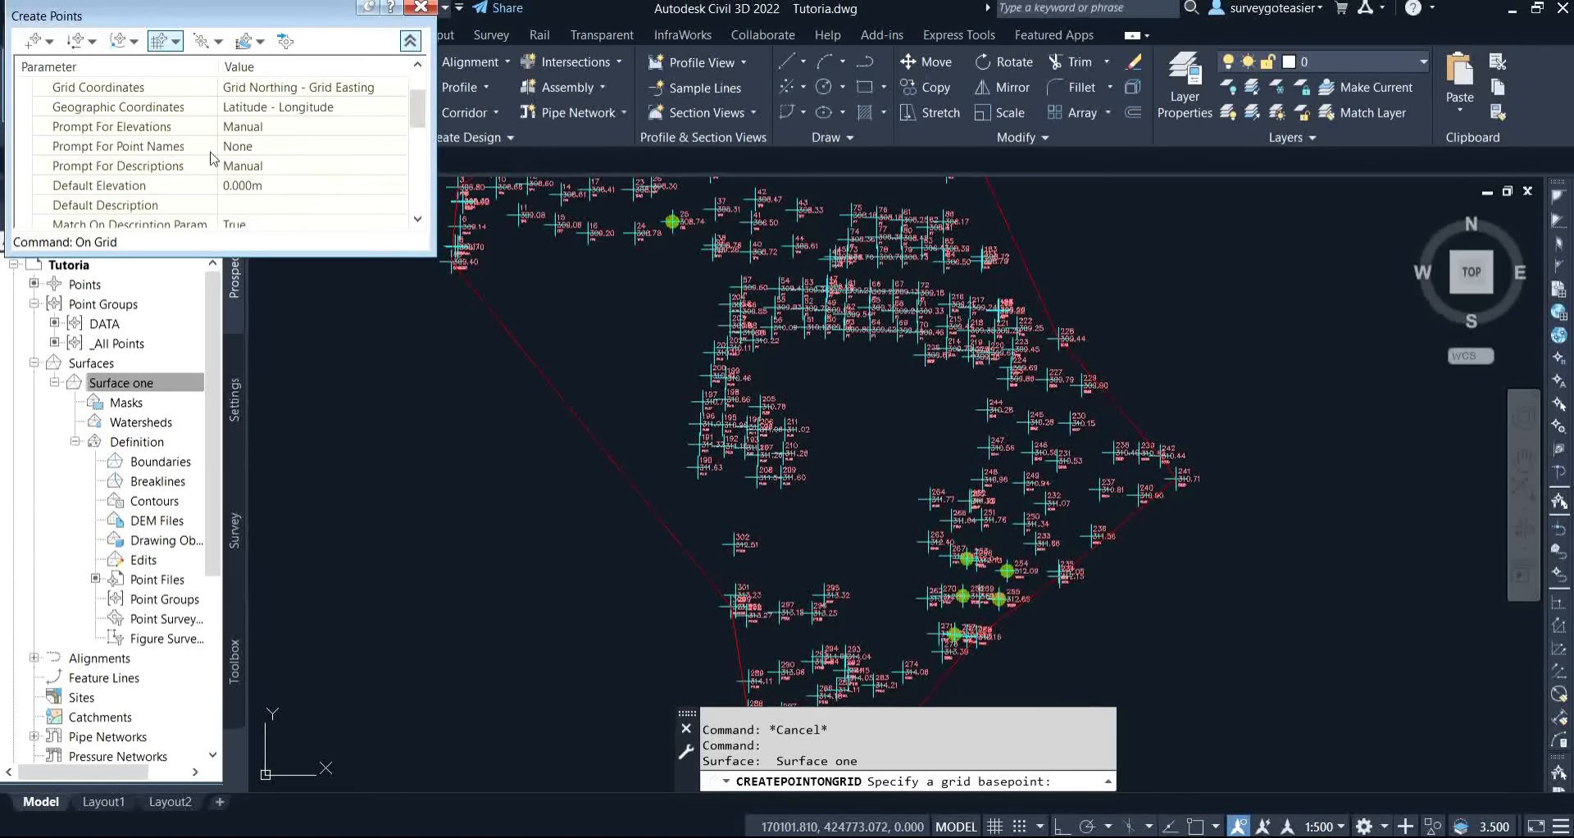
pyautogui.click(279, 167)
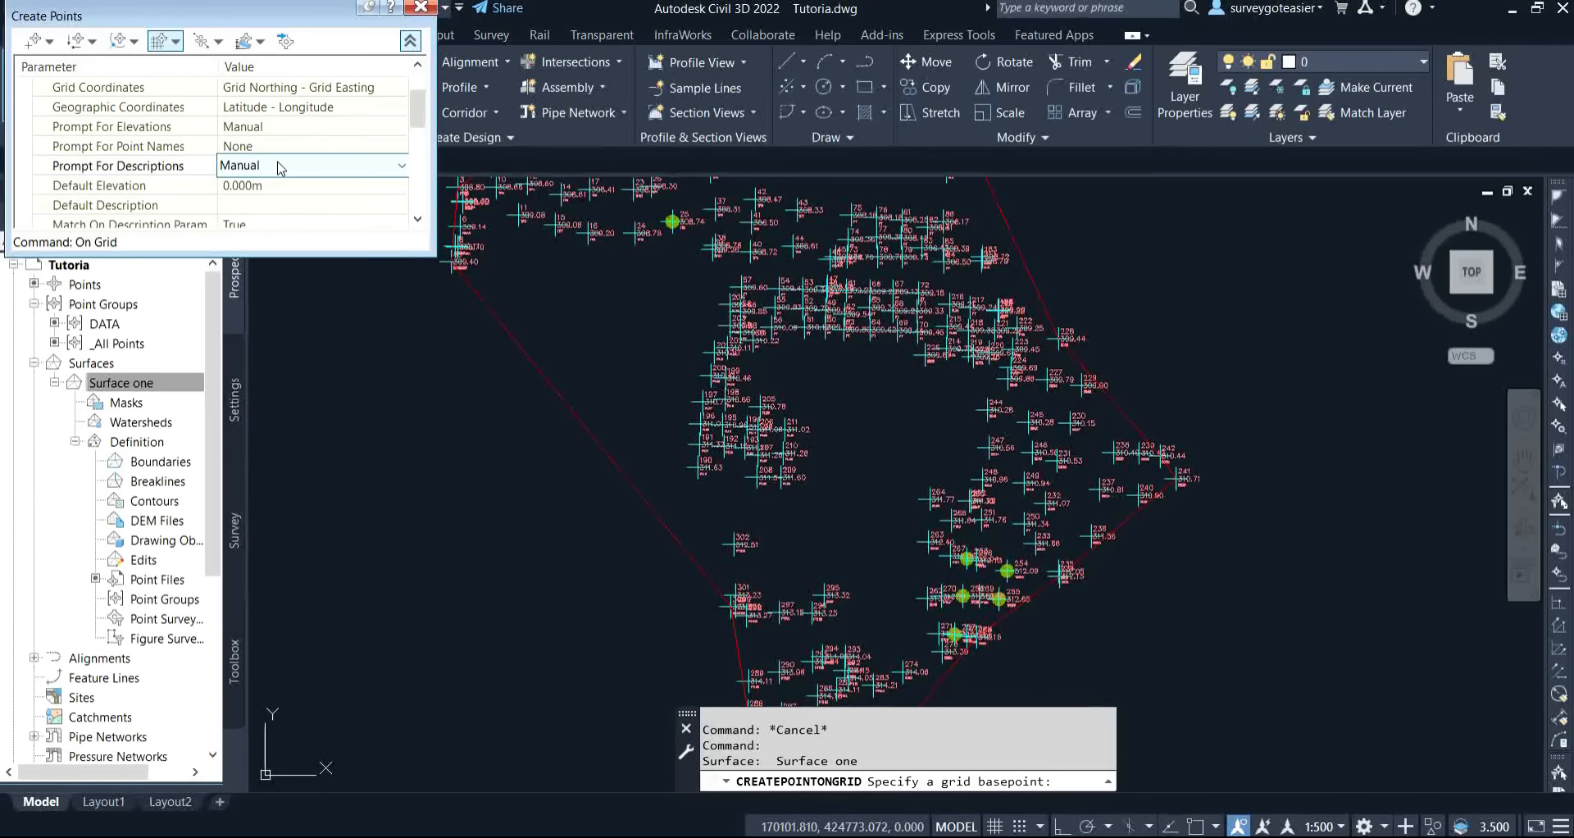
pyautogui.click(279, 168)
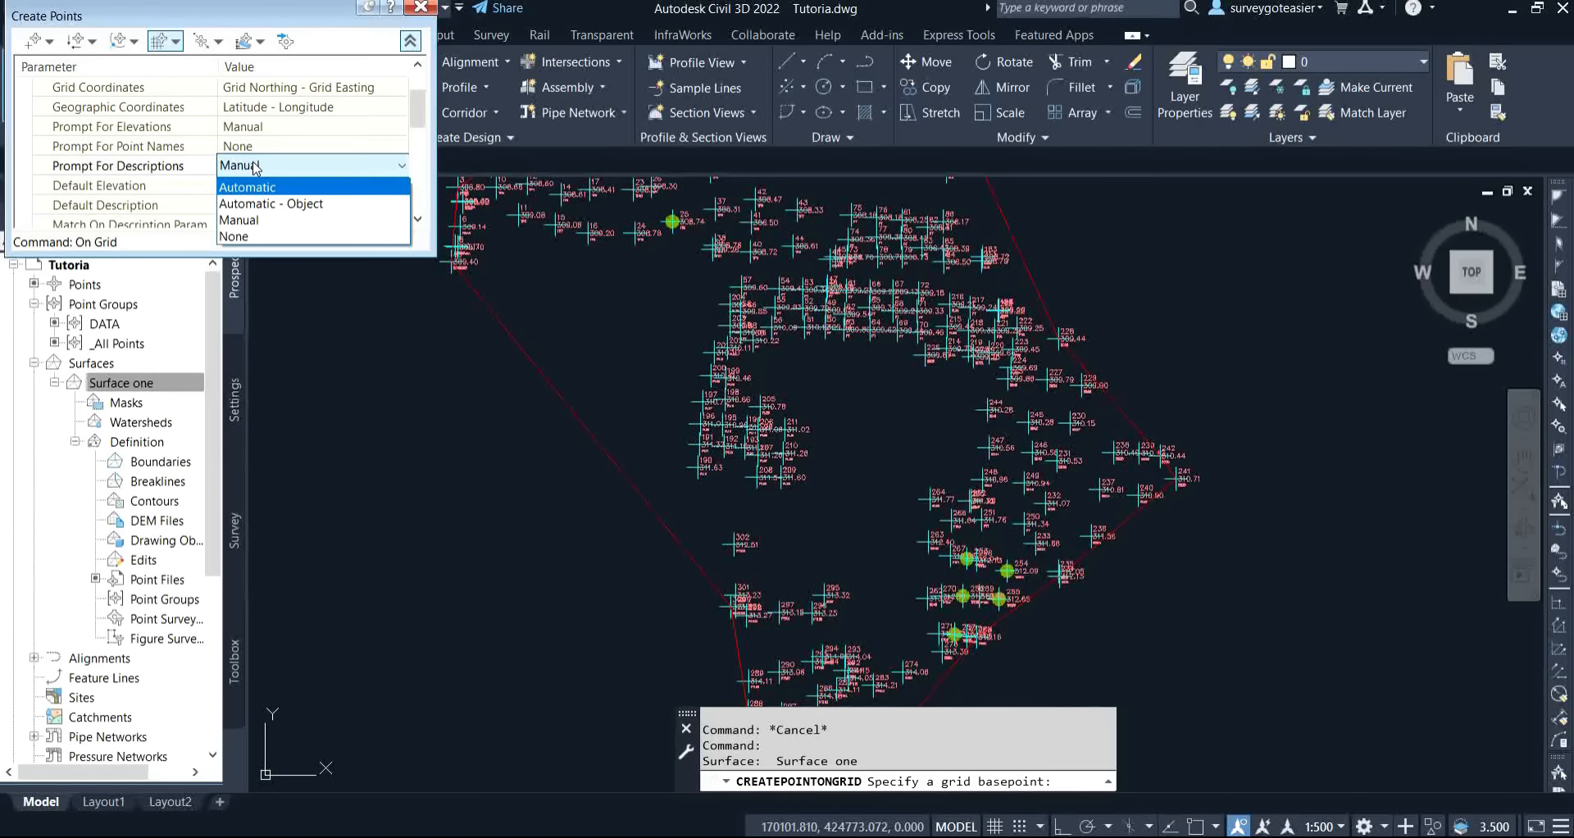
pyautogui.click(254, 168)
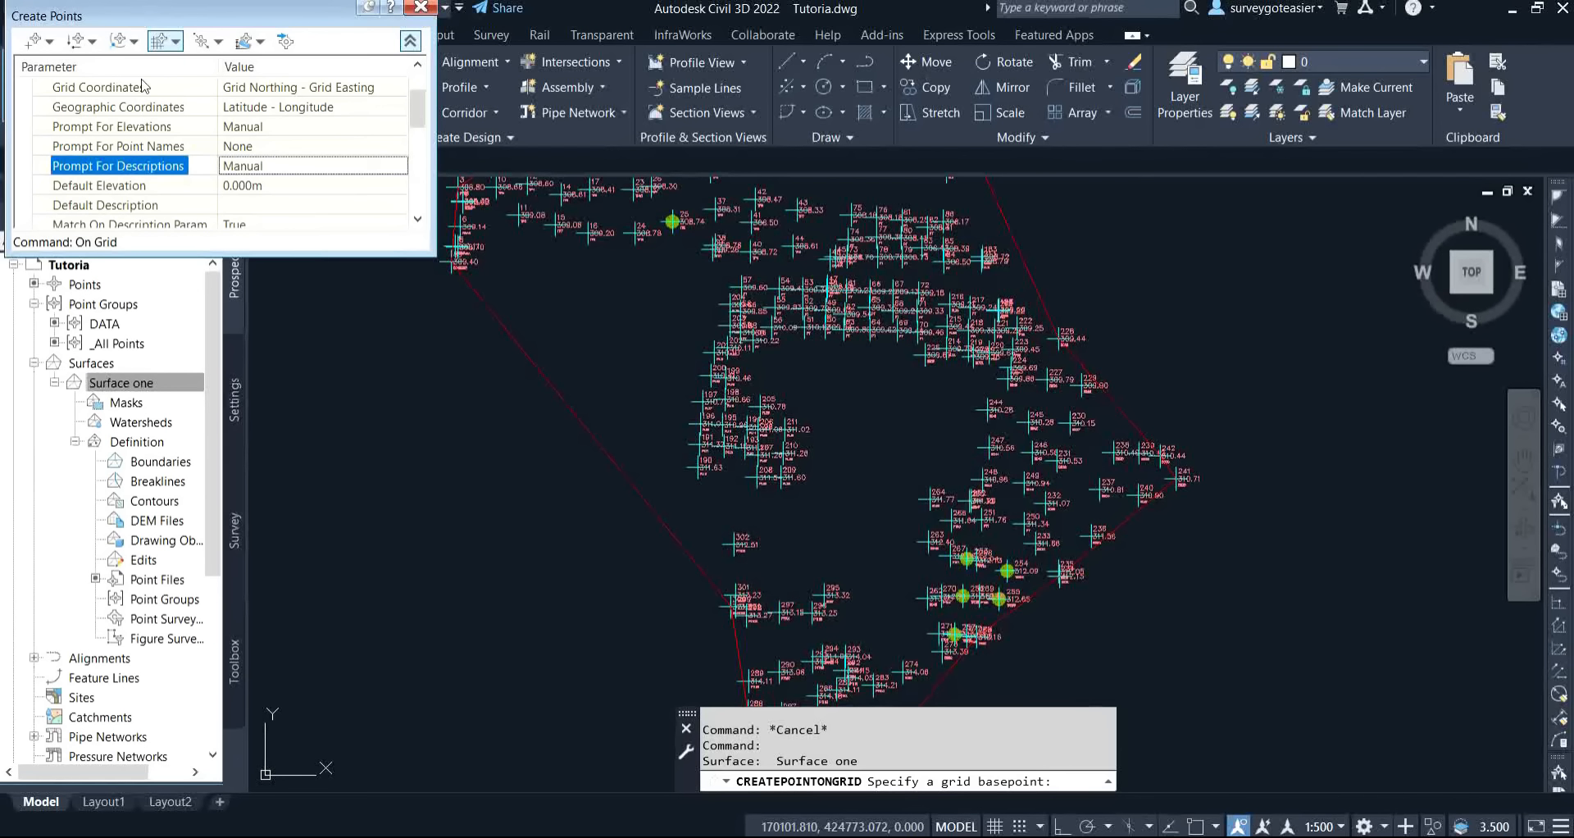
pyautogui.click(161, 41)
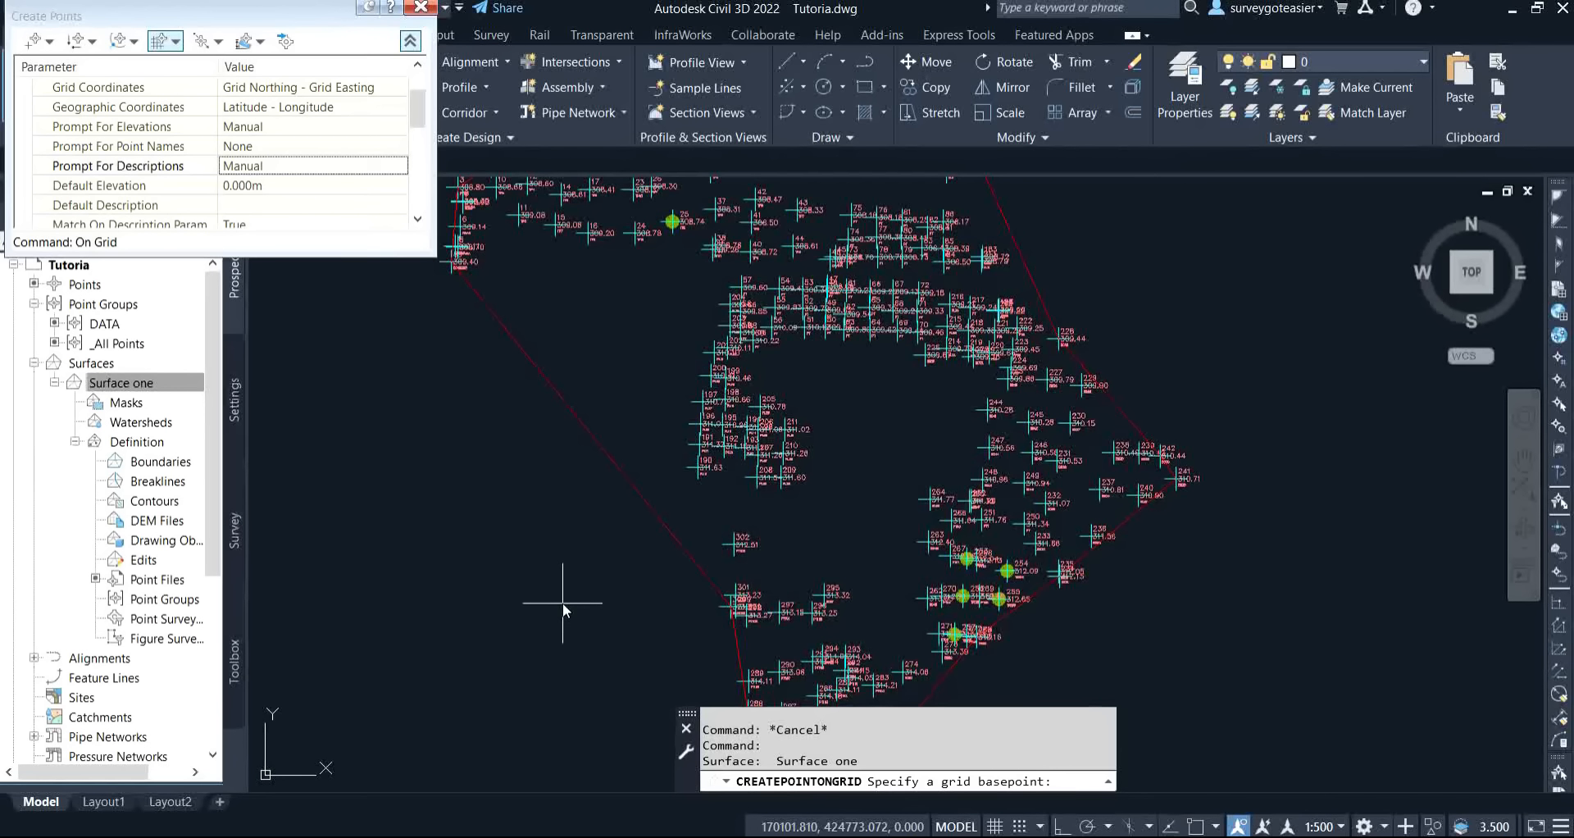
# Place the point grid's basepoint on the surface's southwest boundary, just northwest of point 302, and accept the default 0 rotation.
pyautogui.scroll(-4, 484, 542)
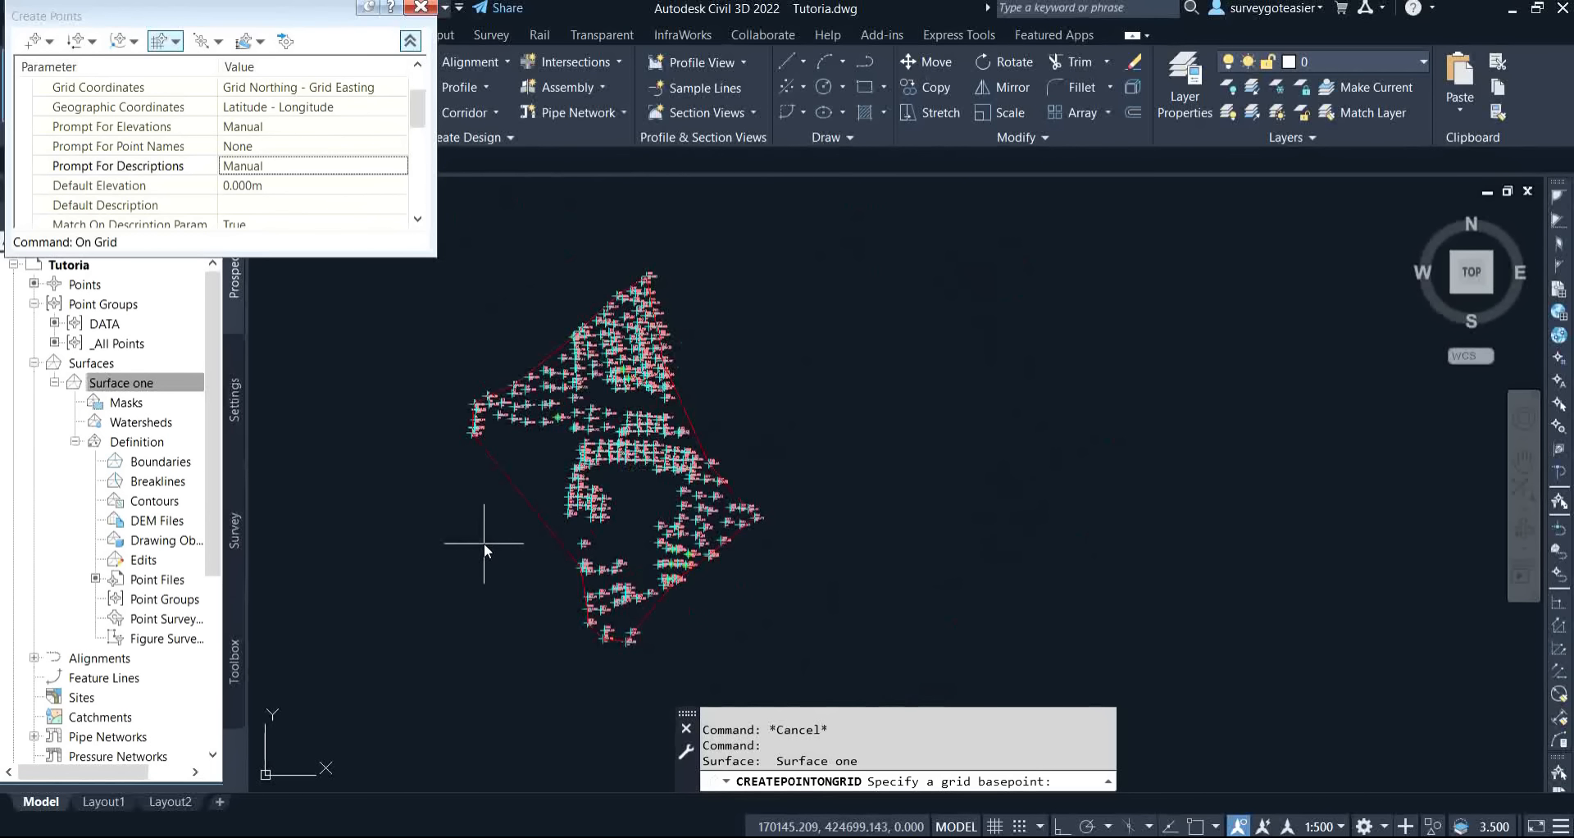
pyautogui.moveTo(476, 504); pyautogui.dragTo(728, 494, button='middle')
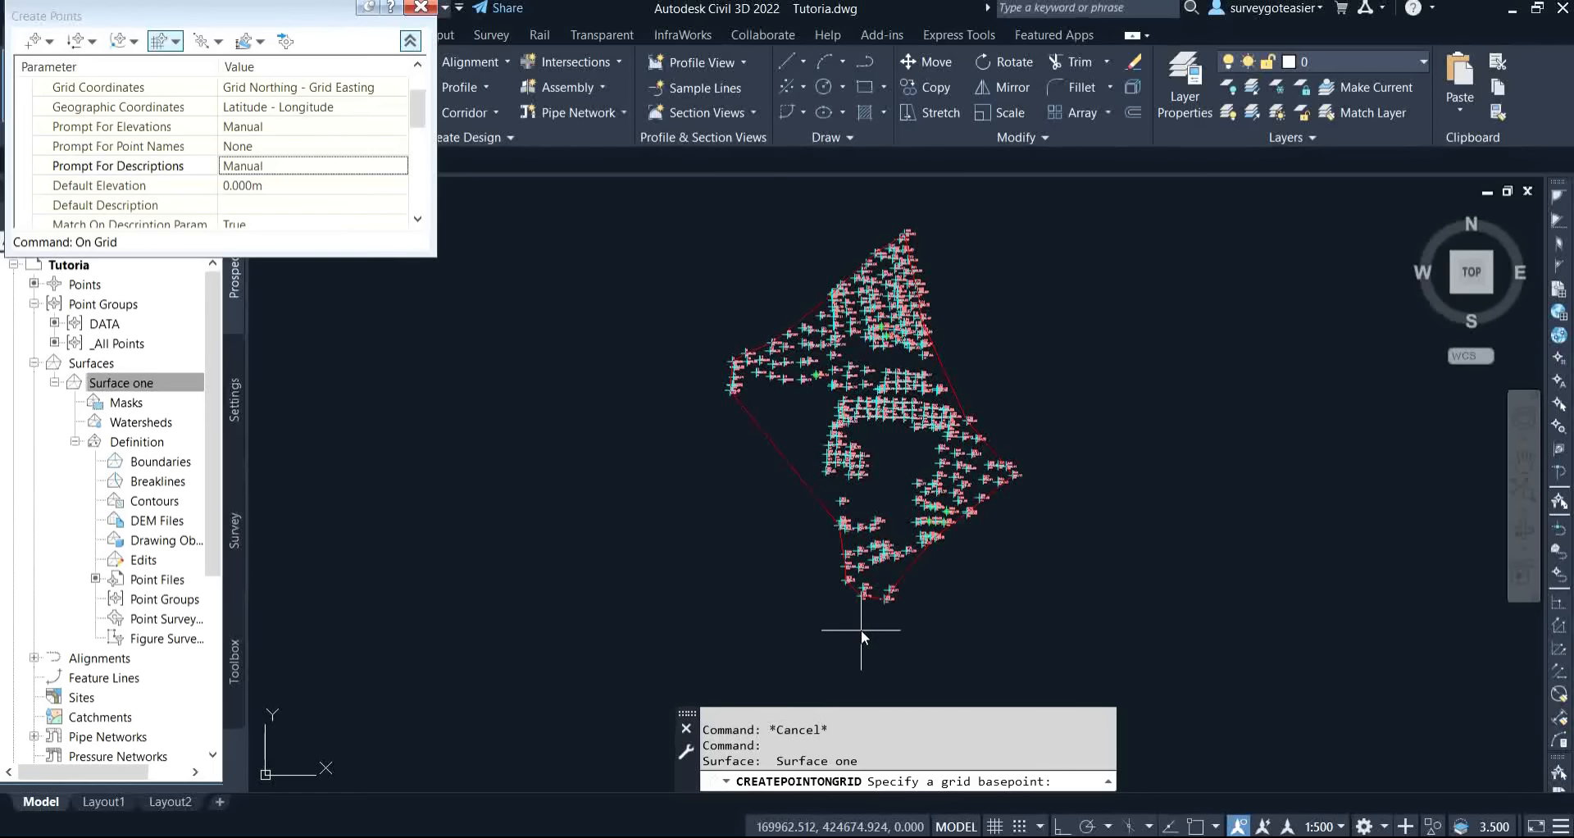
pyautogui.scroll(4, 863, 598)
pyautogui.scroll(-2, 864, 597)
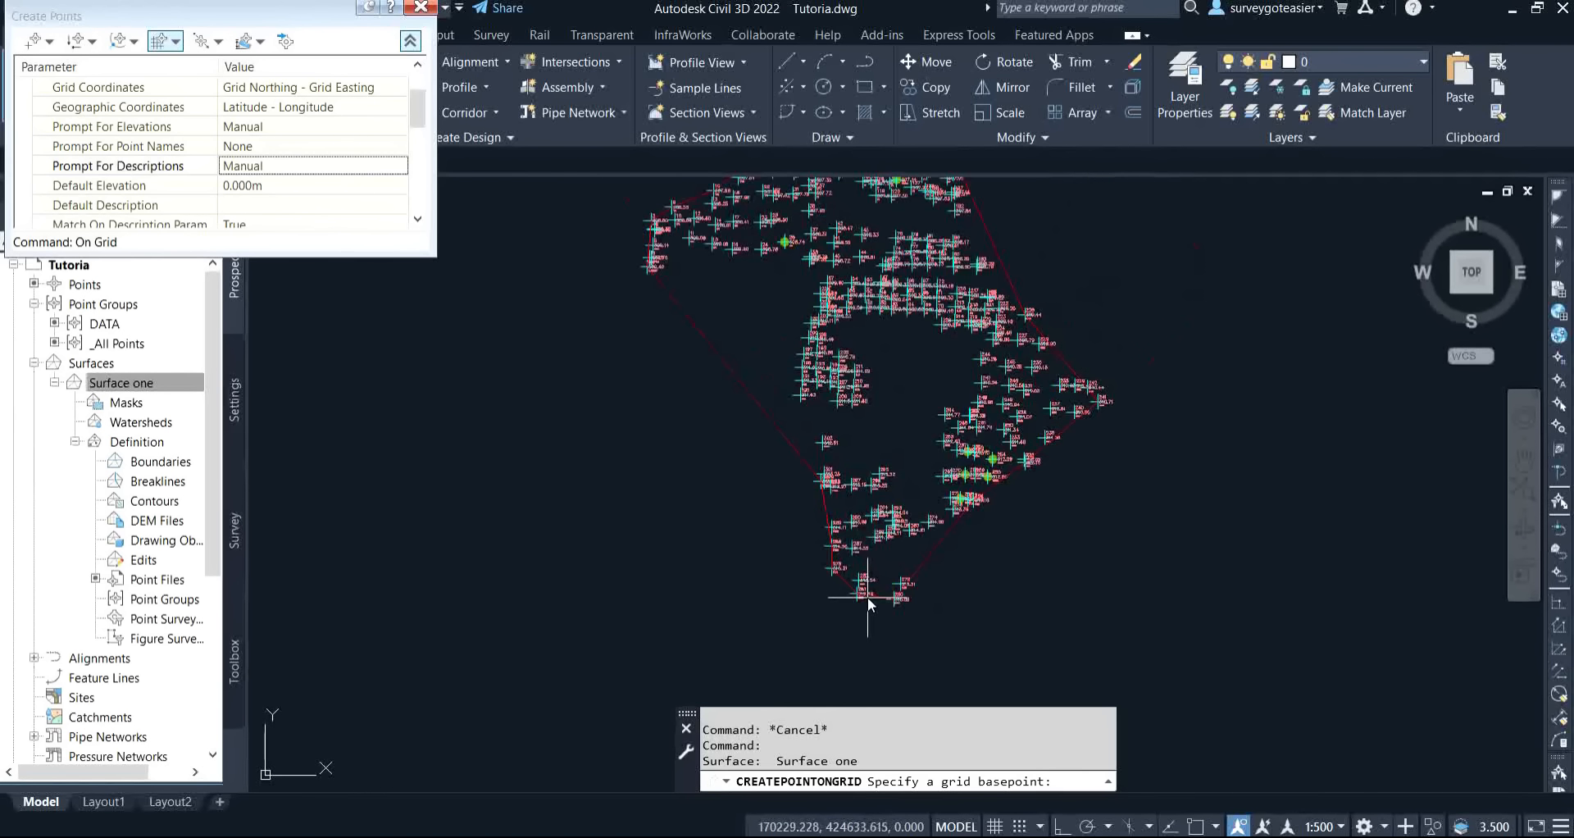
pyautogui.scroll(5, 893, 615)
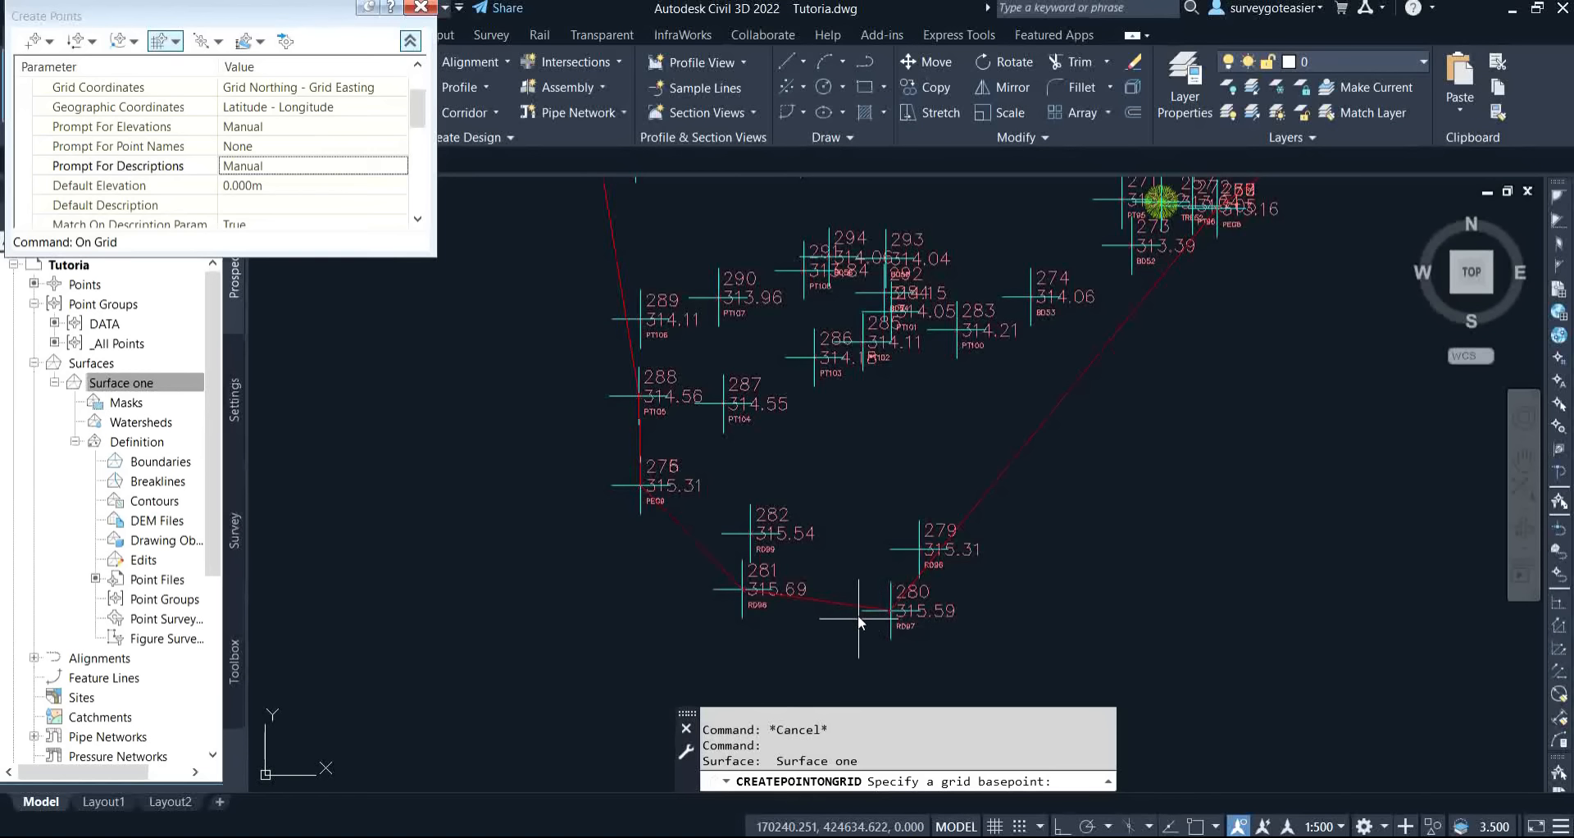
pyautogui.scroll(-5, 857, 593)
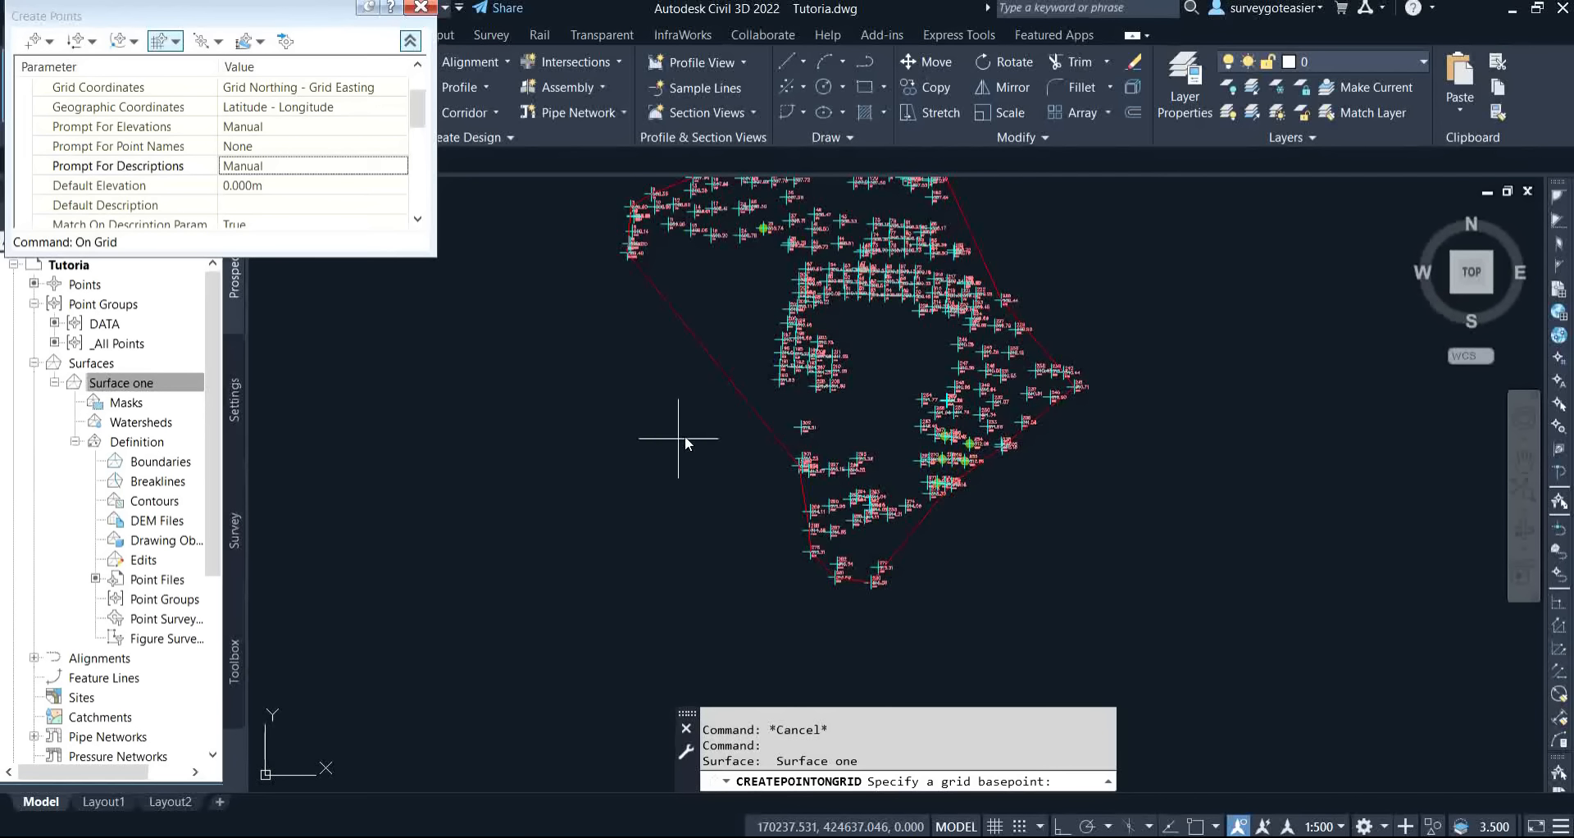
pyautogui.moveTo(767, 416)
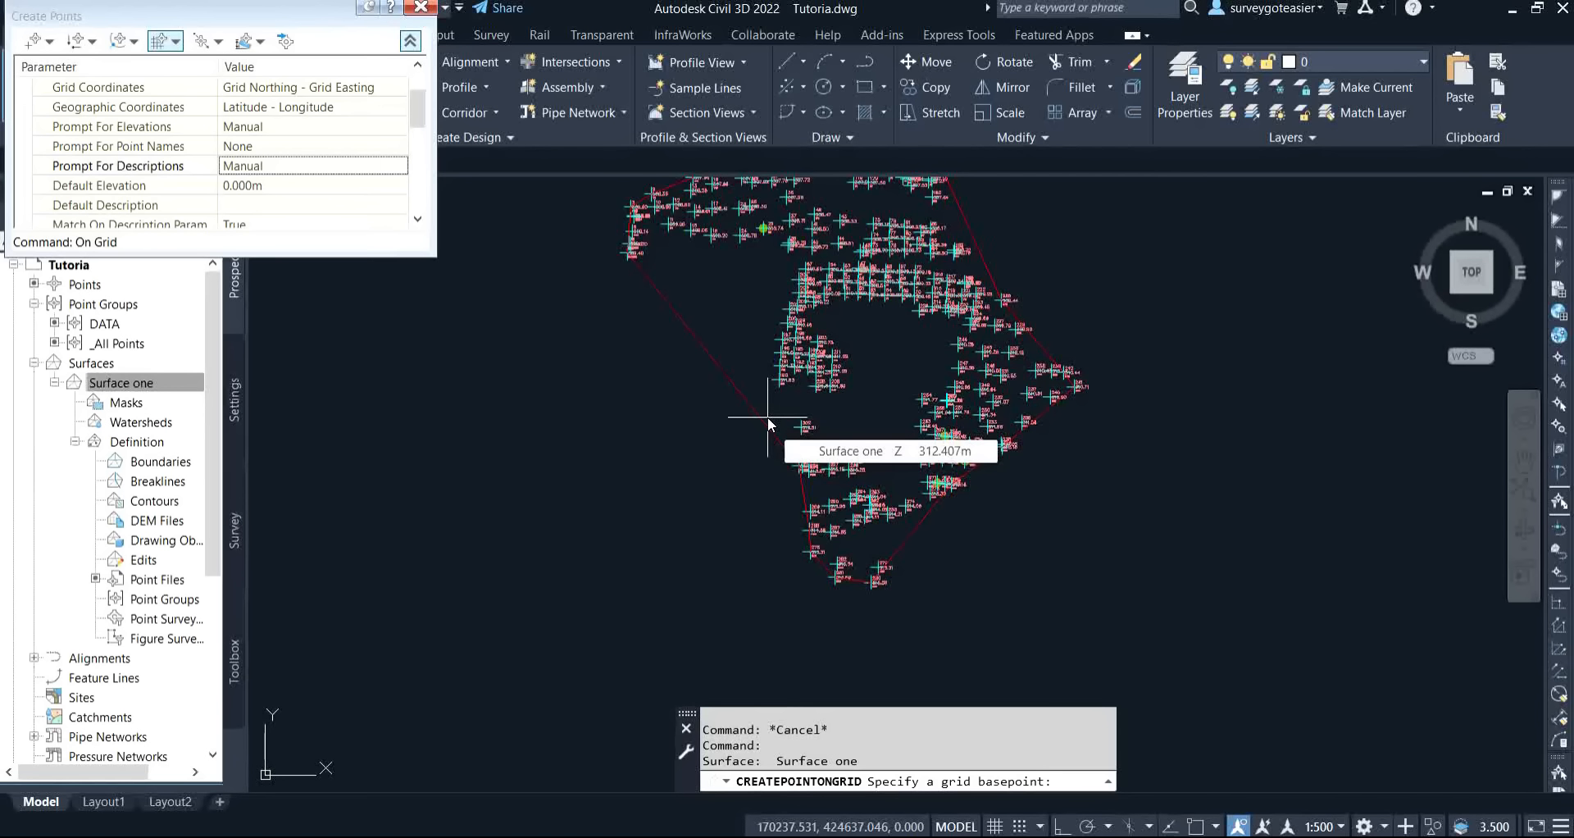
pyautogui.click(767, 416)
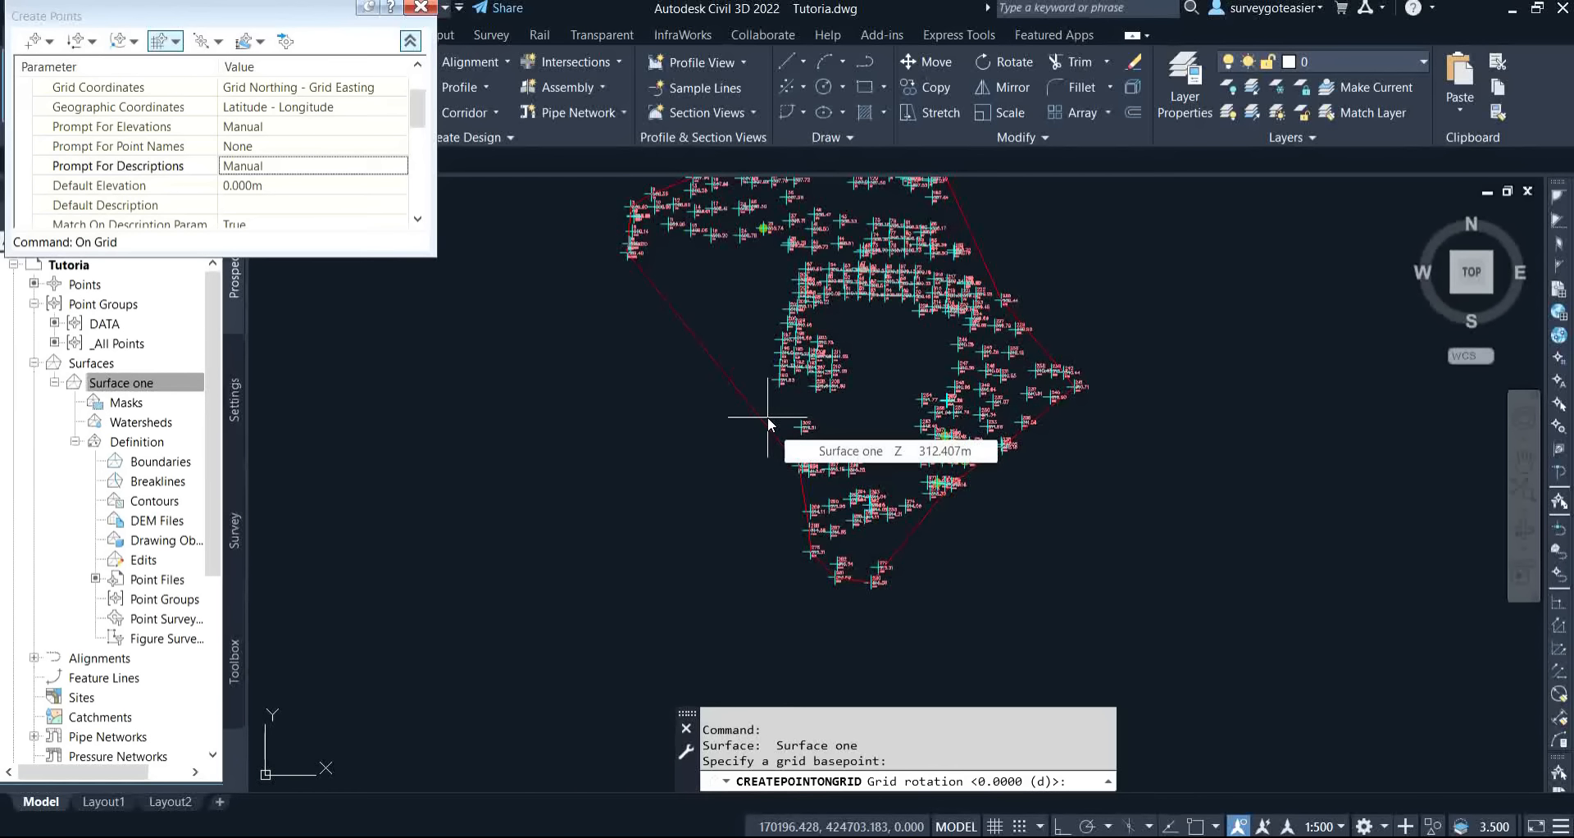
pyautogui.press('Return')
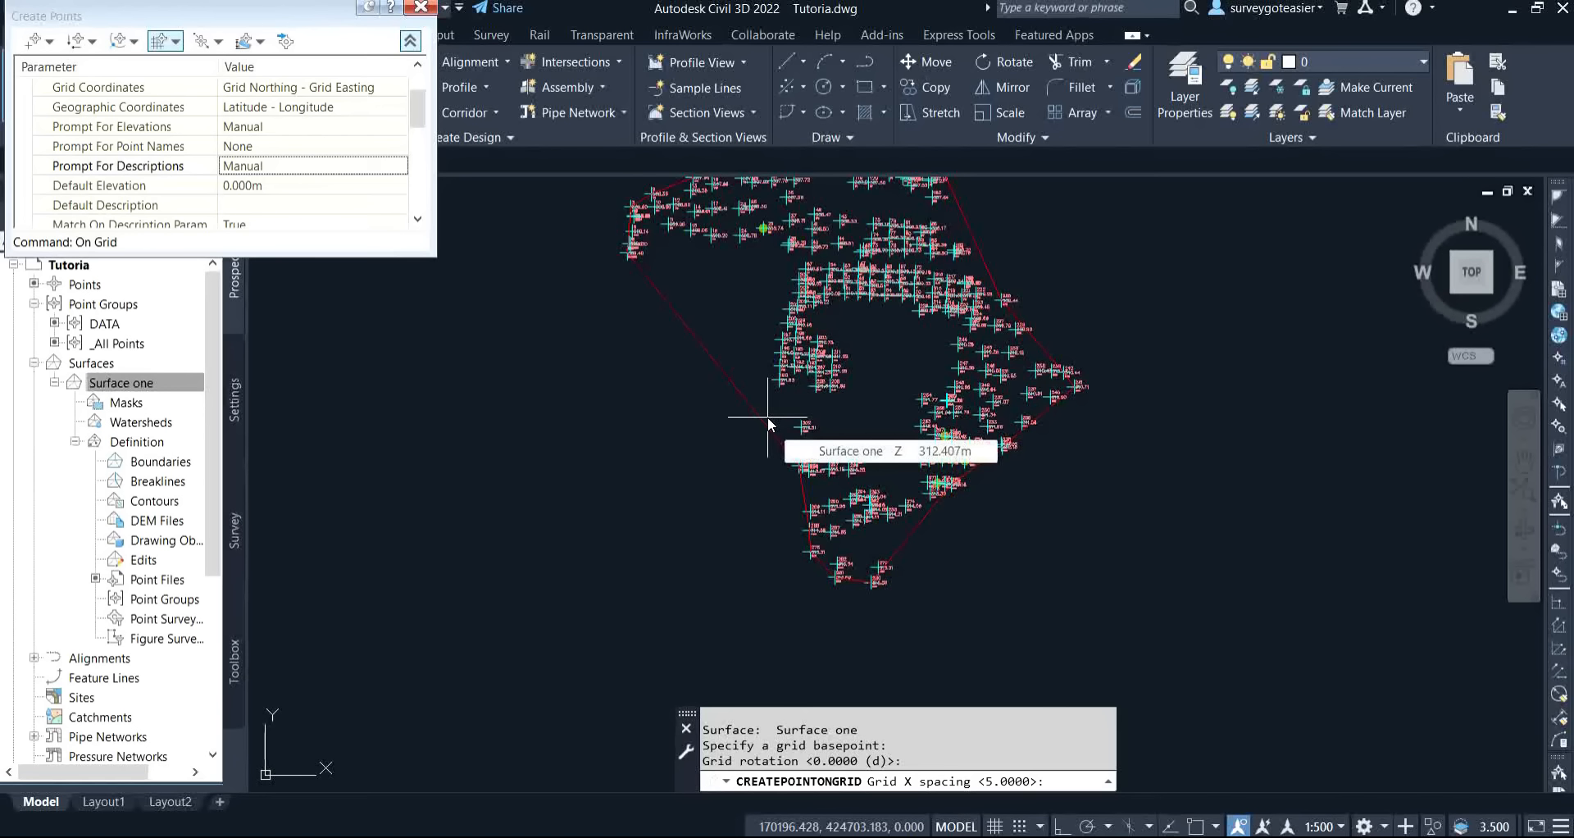
# Set both the X and Y spacing of the point grid to 10.
pyautogui.write('10')
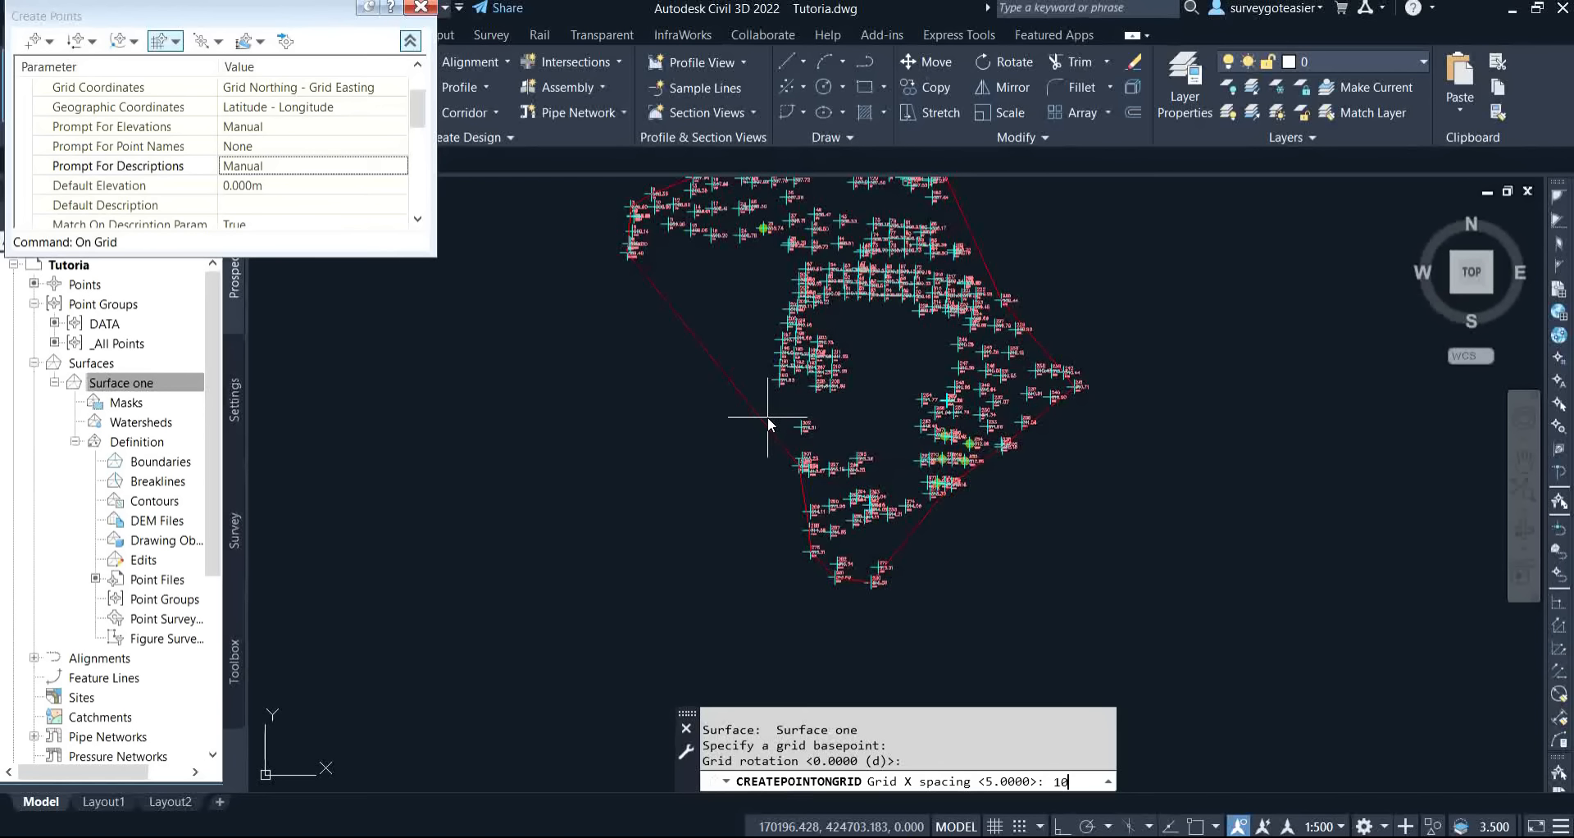
pyautogui.press('Return')
pyautogui.write('10')
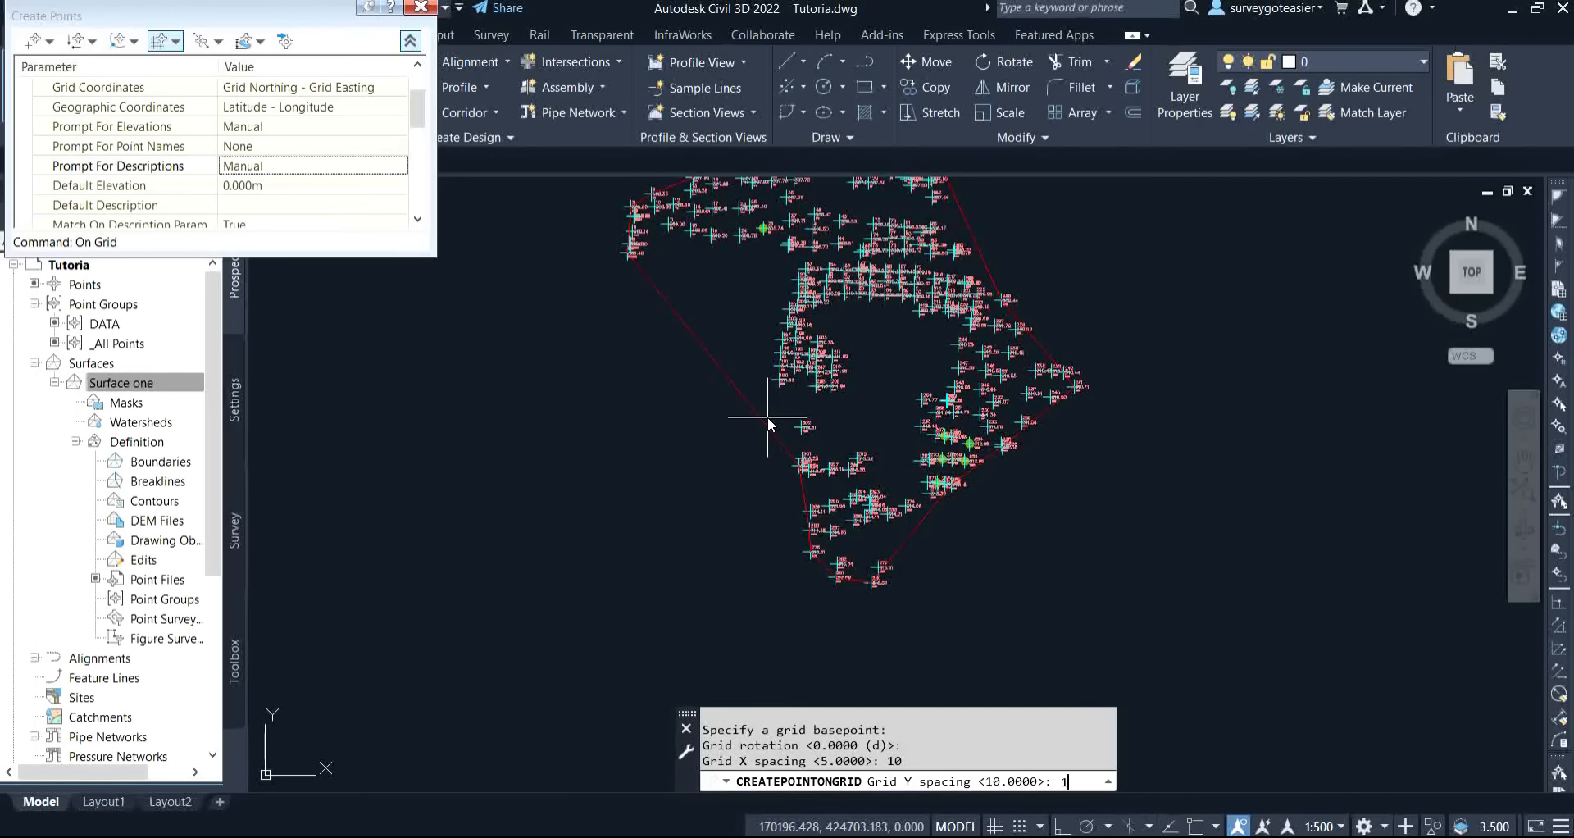
pyautogui.press('Return')
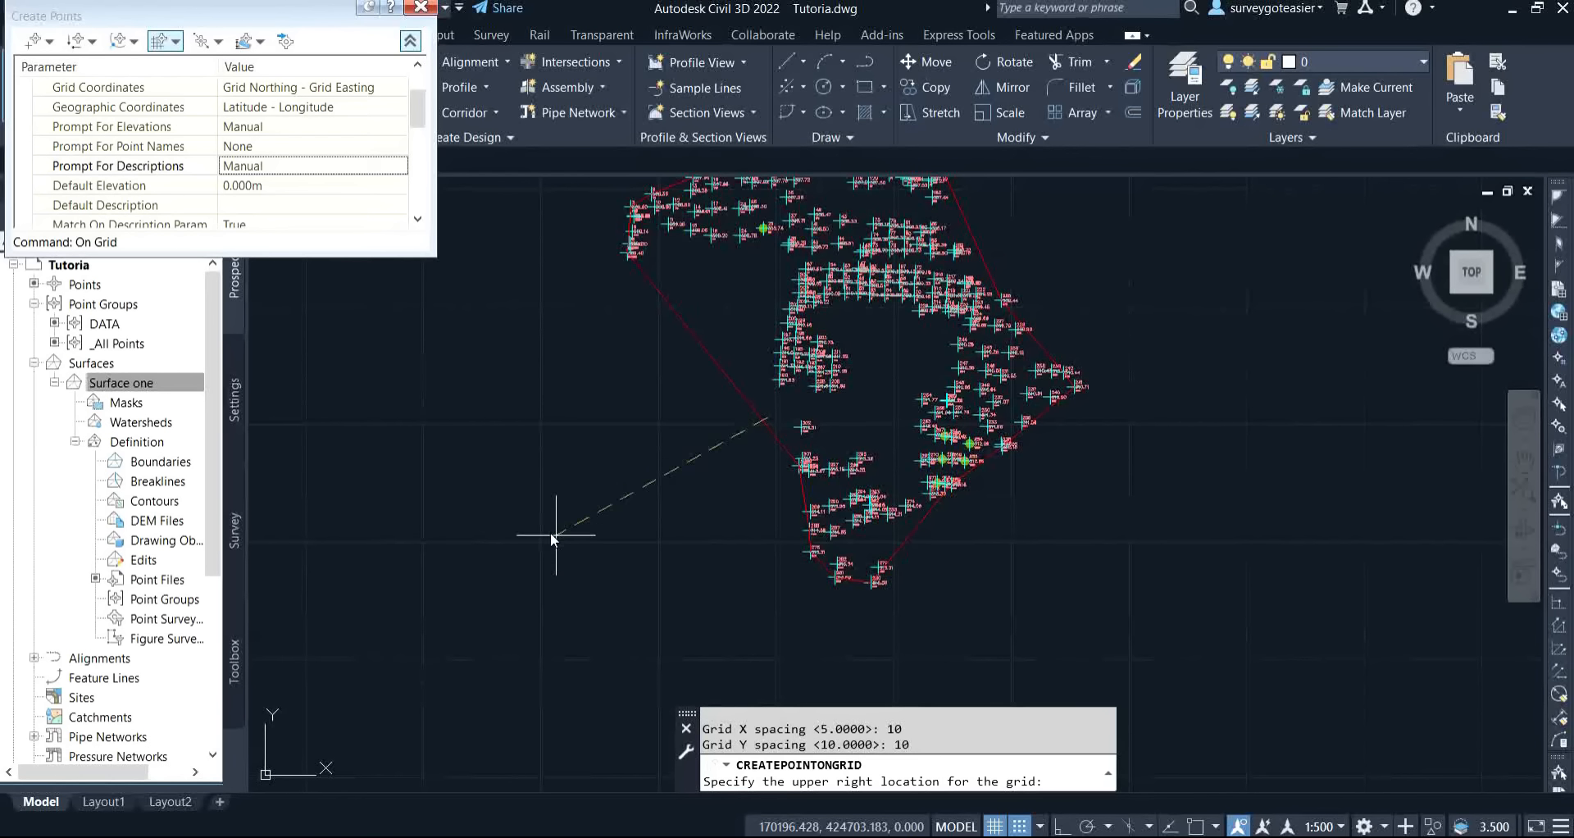
# Place the grid's upper right corner beyond the surface's northeast side, about 200 m by 260 m from the basepoint, and decline resizing or rotating.
pyautogui.scroll(-4, 551, 537)
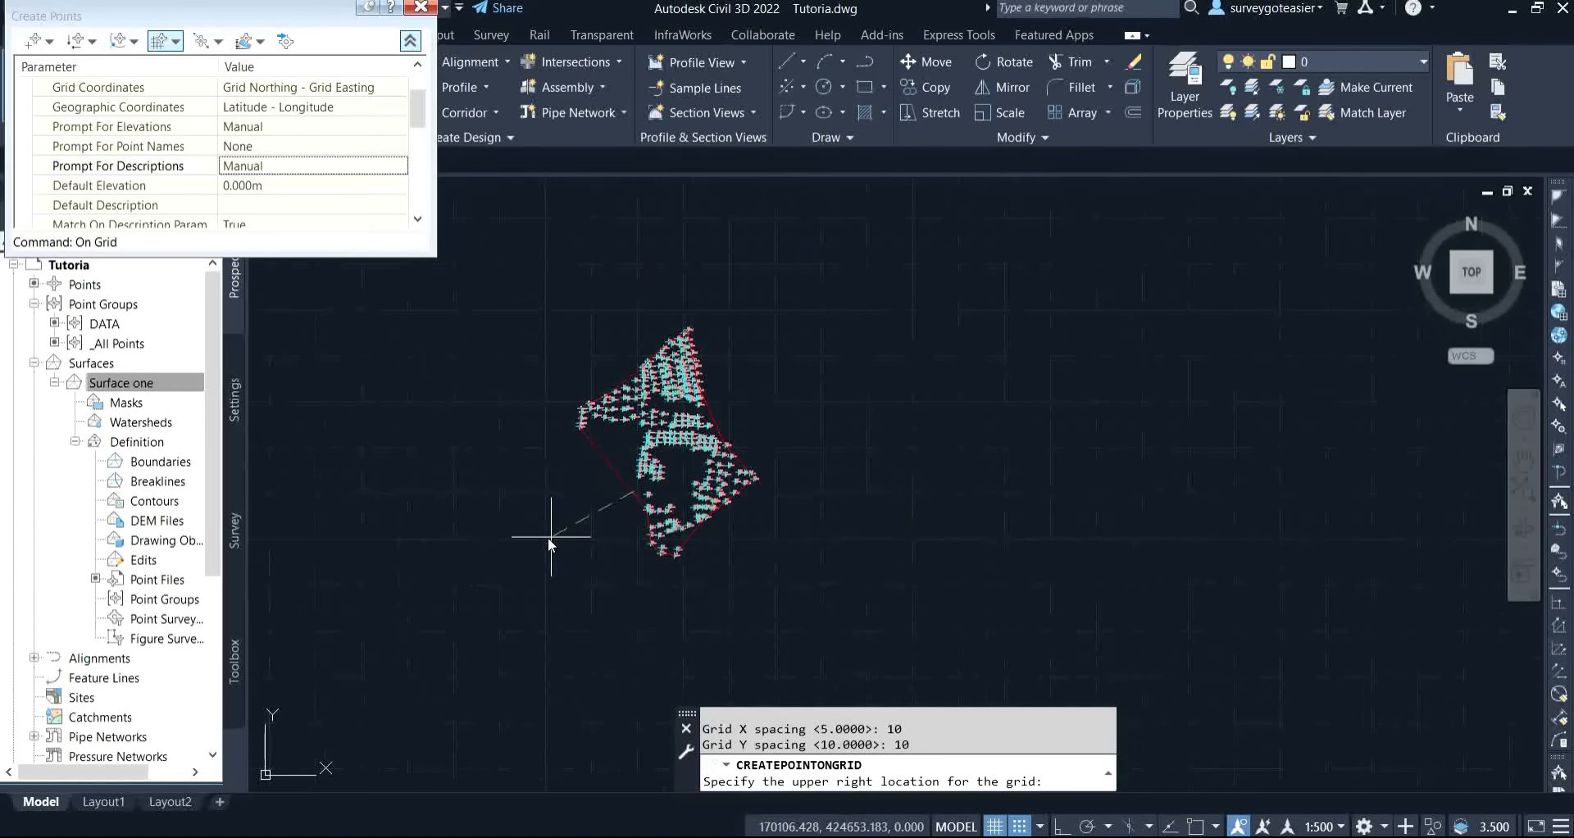
pyautogui.click(814, 248)
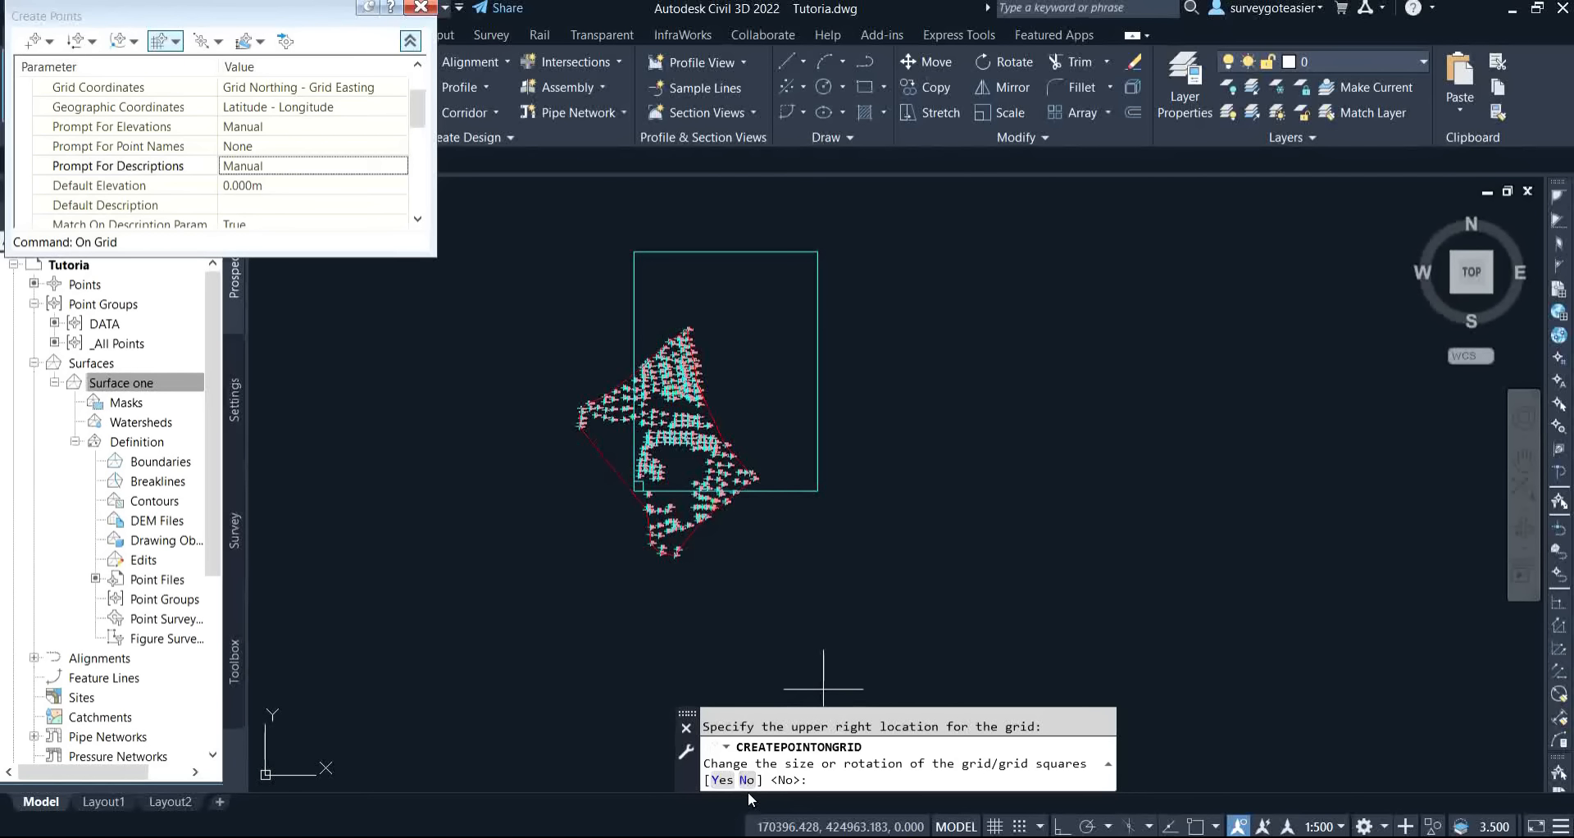
pyautogui.write('N')
pyautogui.press('Return')
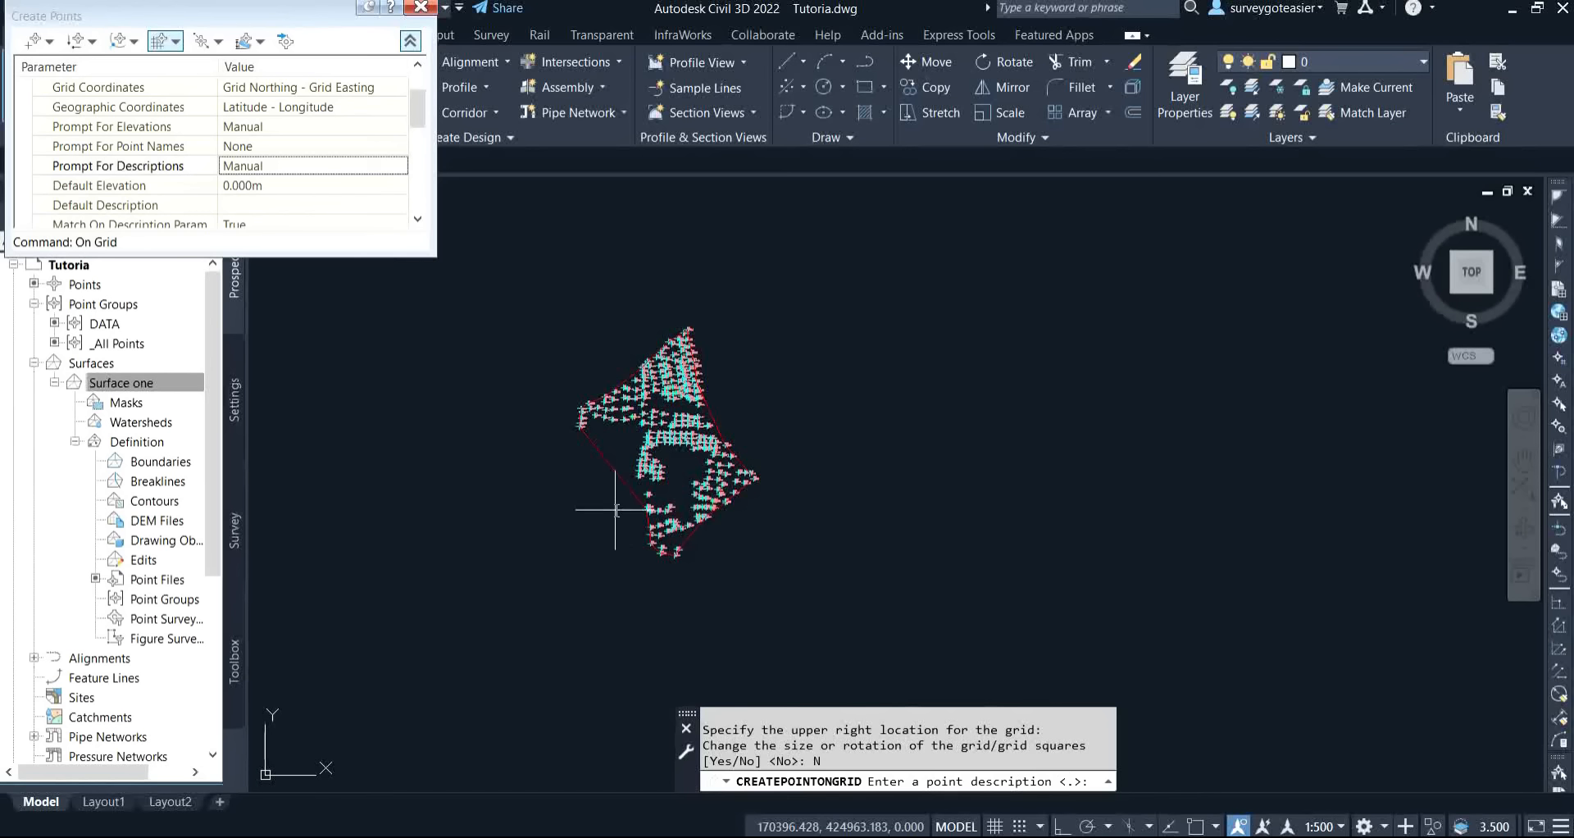
# Accept the default point description for successive grid points.
pyautogui.scroll(5, 623, 507)
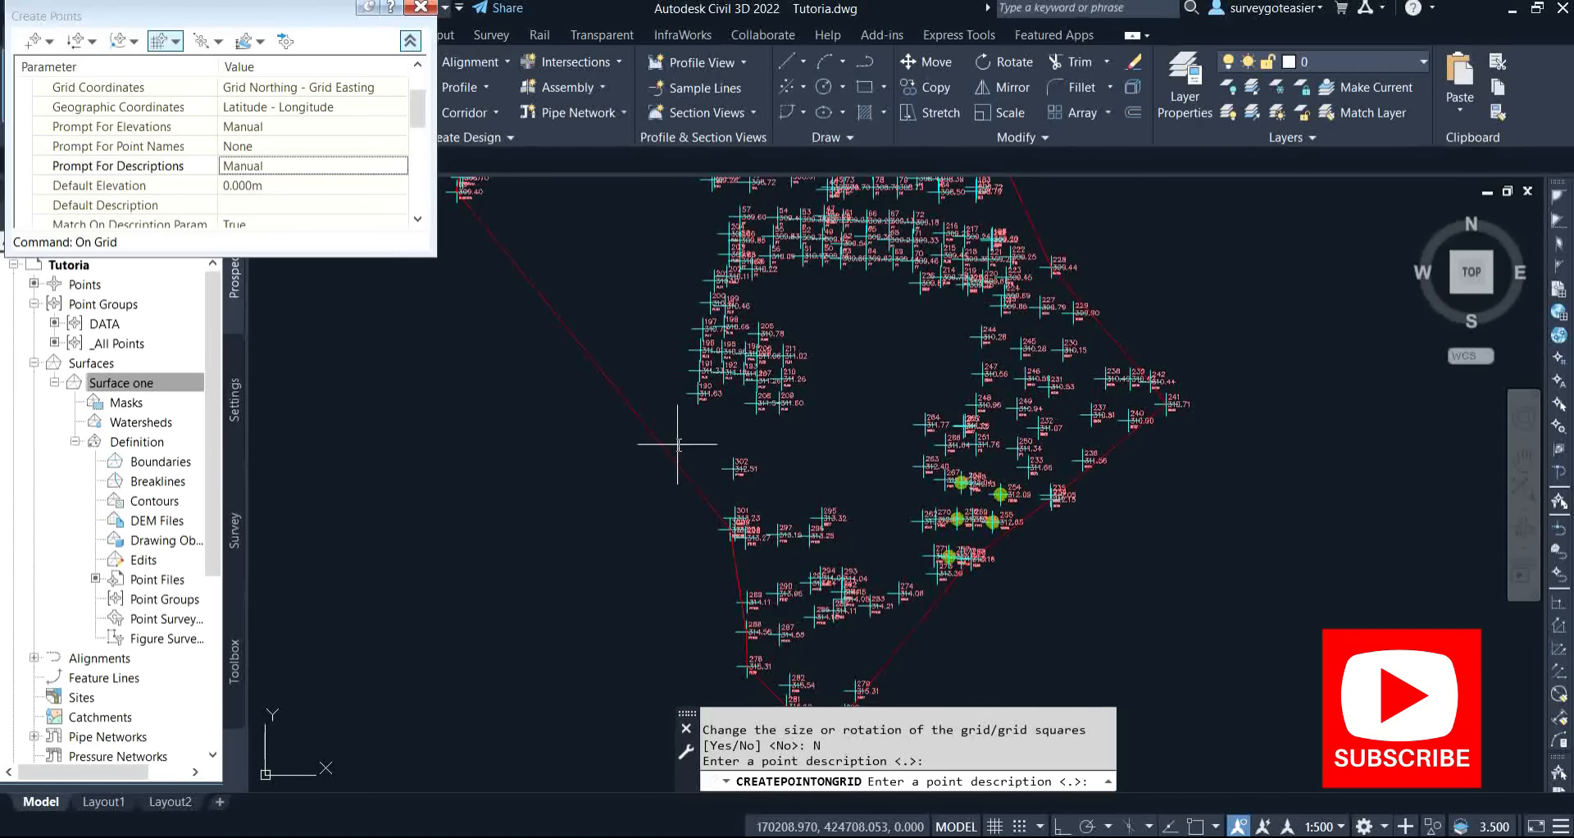
pyautogui.scroll(4, 677, 447)
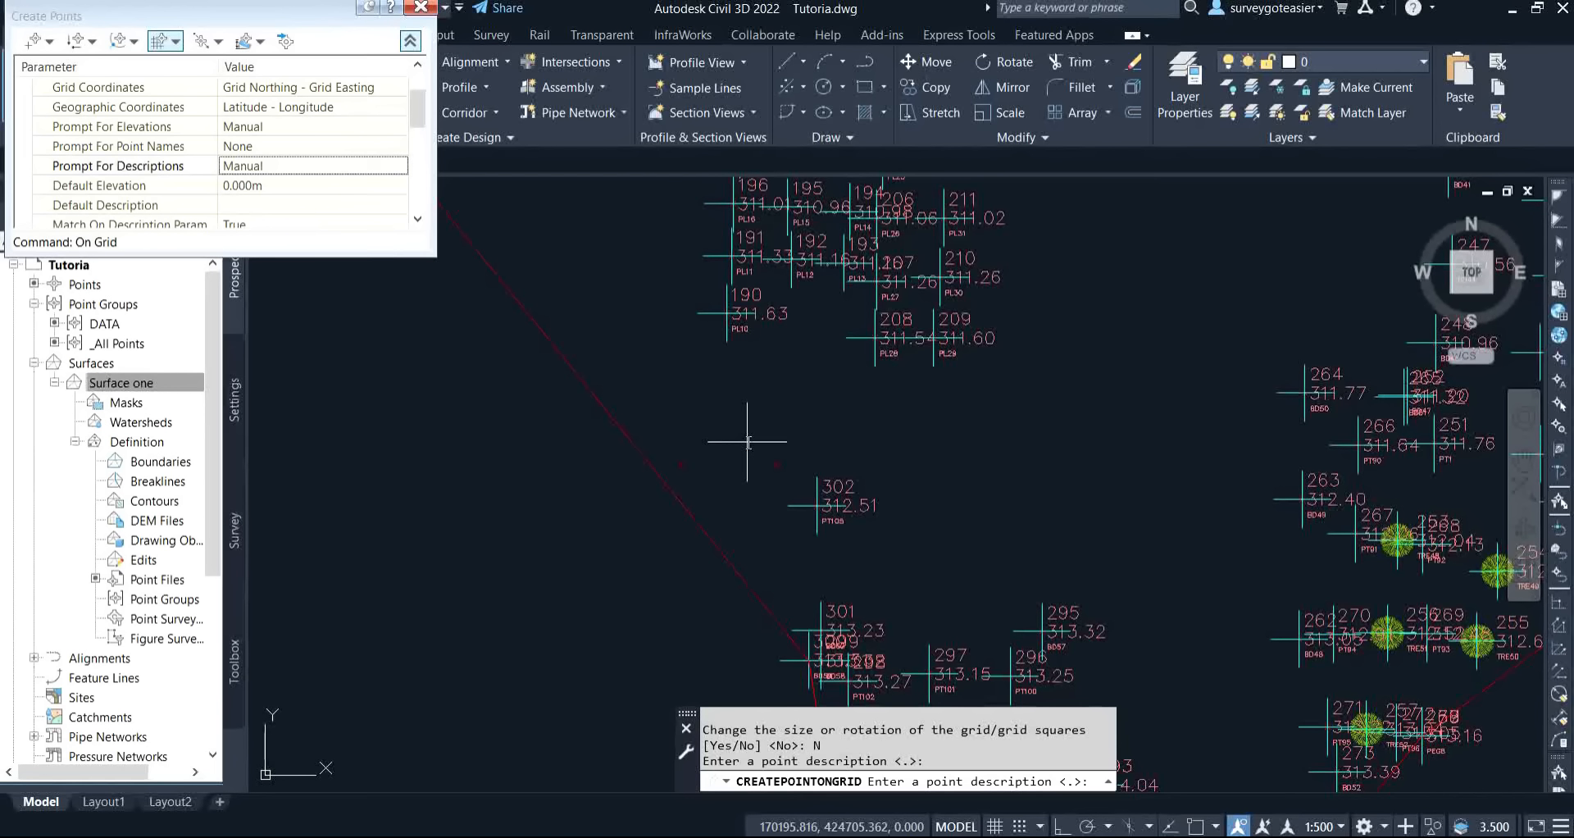
pyautogui.press('Return')
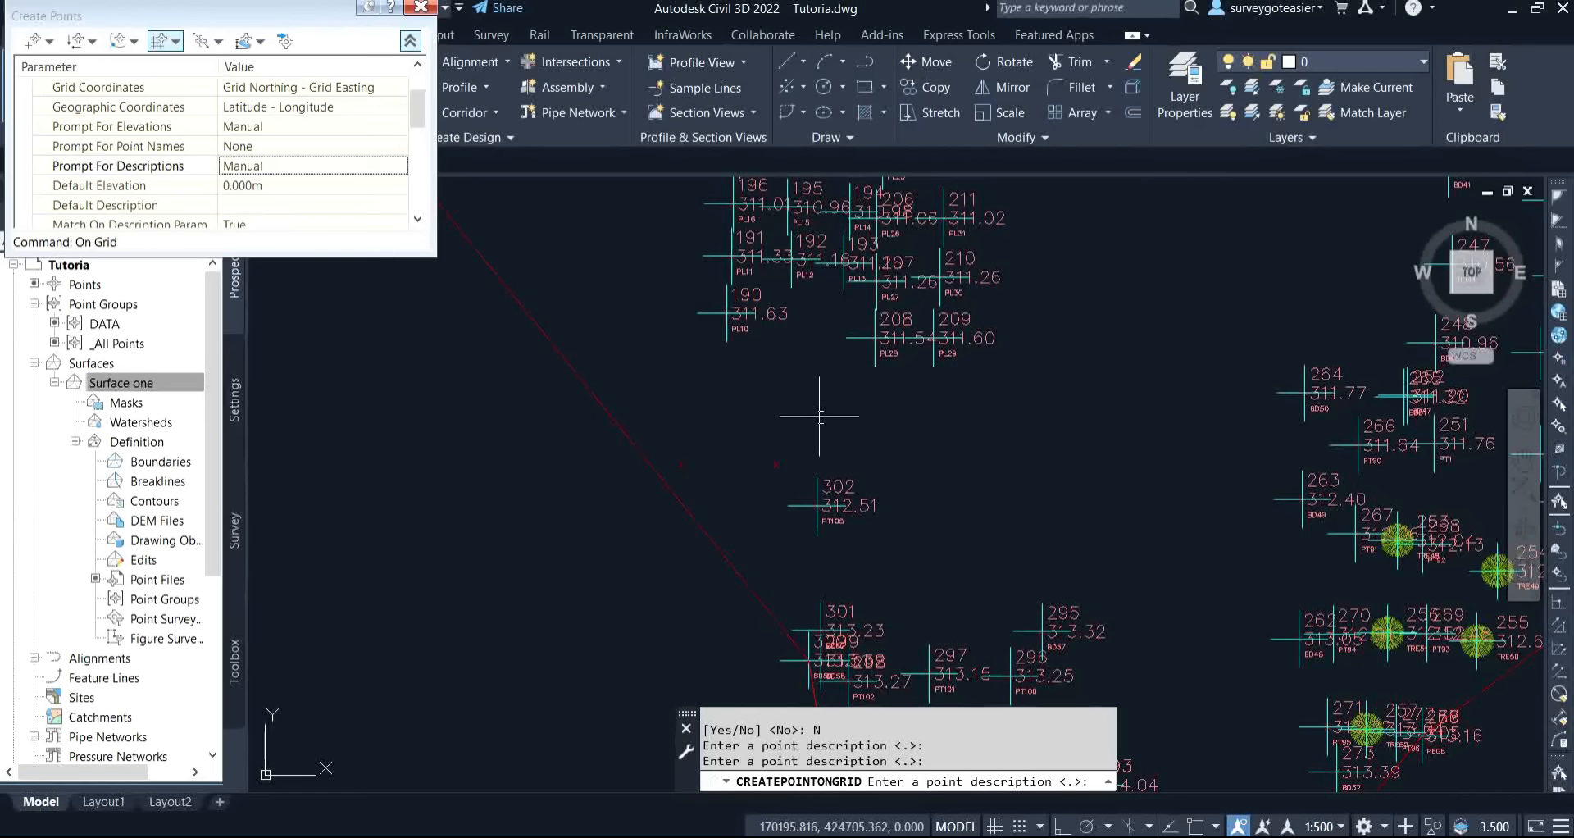
pyautogui.press('Return')
pyautogui.press('Return')
pyautogui.press('Return')
pyautogui.press('Return')
# Examine the generated grid points in the gaps between the surveyed points across the surface.
pyautogui.moveTo(988, 413)
pyautogui.mouseDown(button='middle')
pyautogui.moveTo(1008, 421)
pyautogui.moveTo(826, 478)
pyautogui.mouseUp(button='middle')
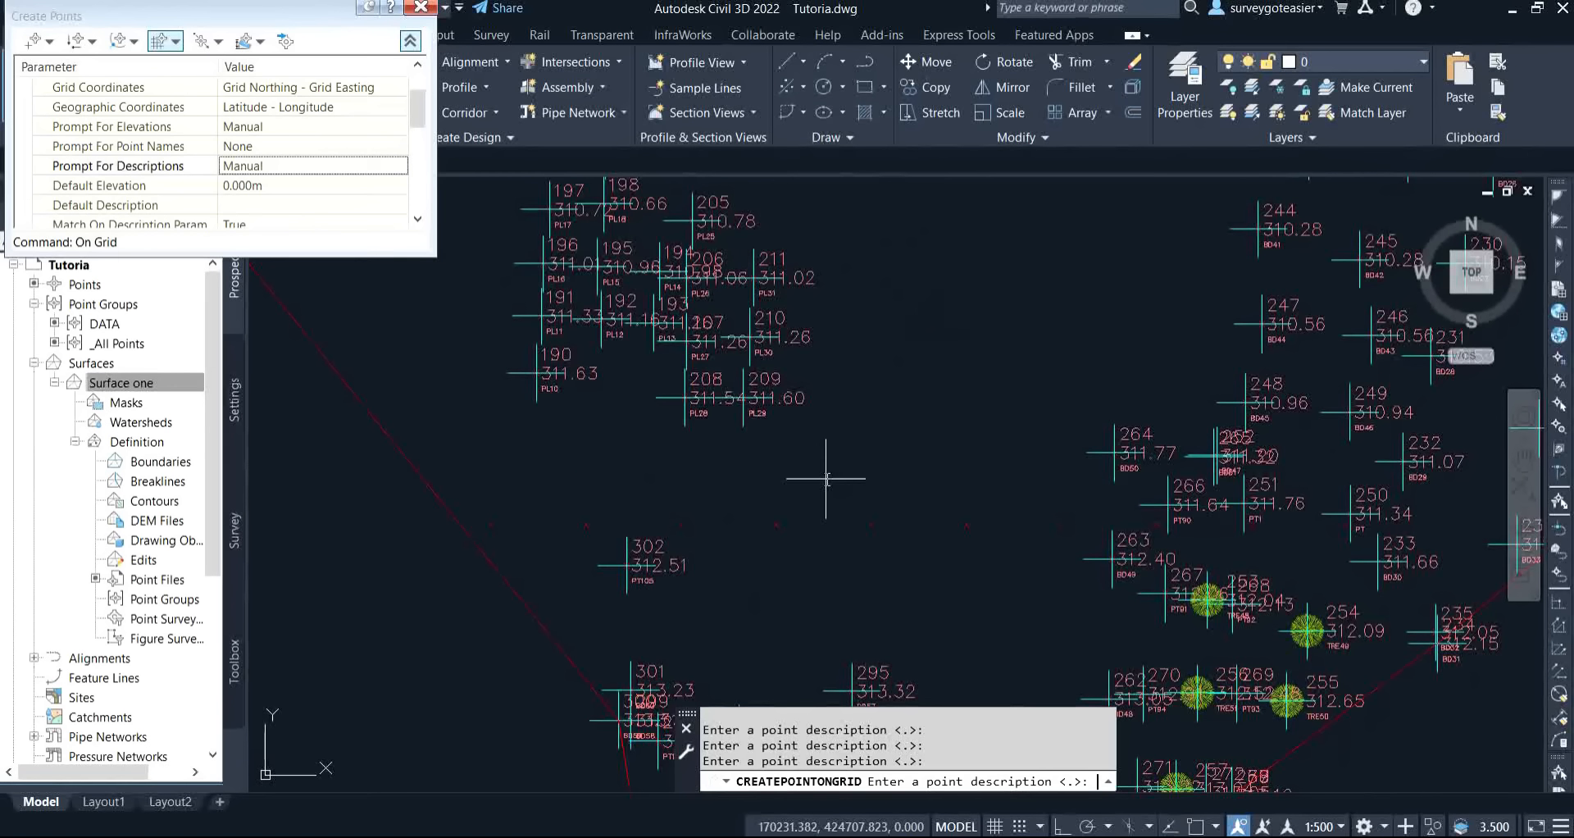
pyautogui.scroll(4, 819, 479)
pyautogui.scroll(-2, 750, 530)
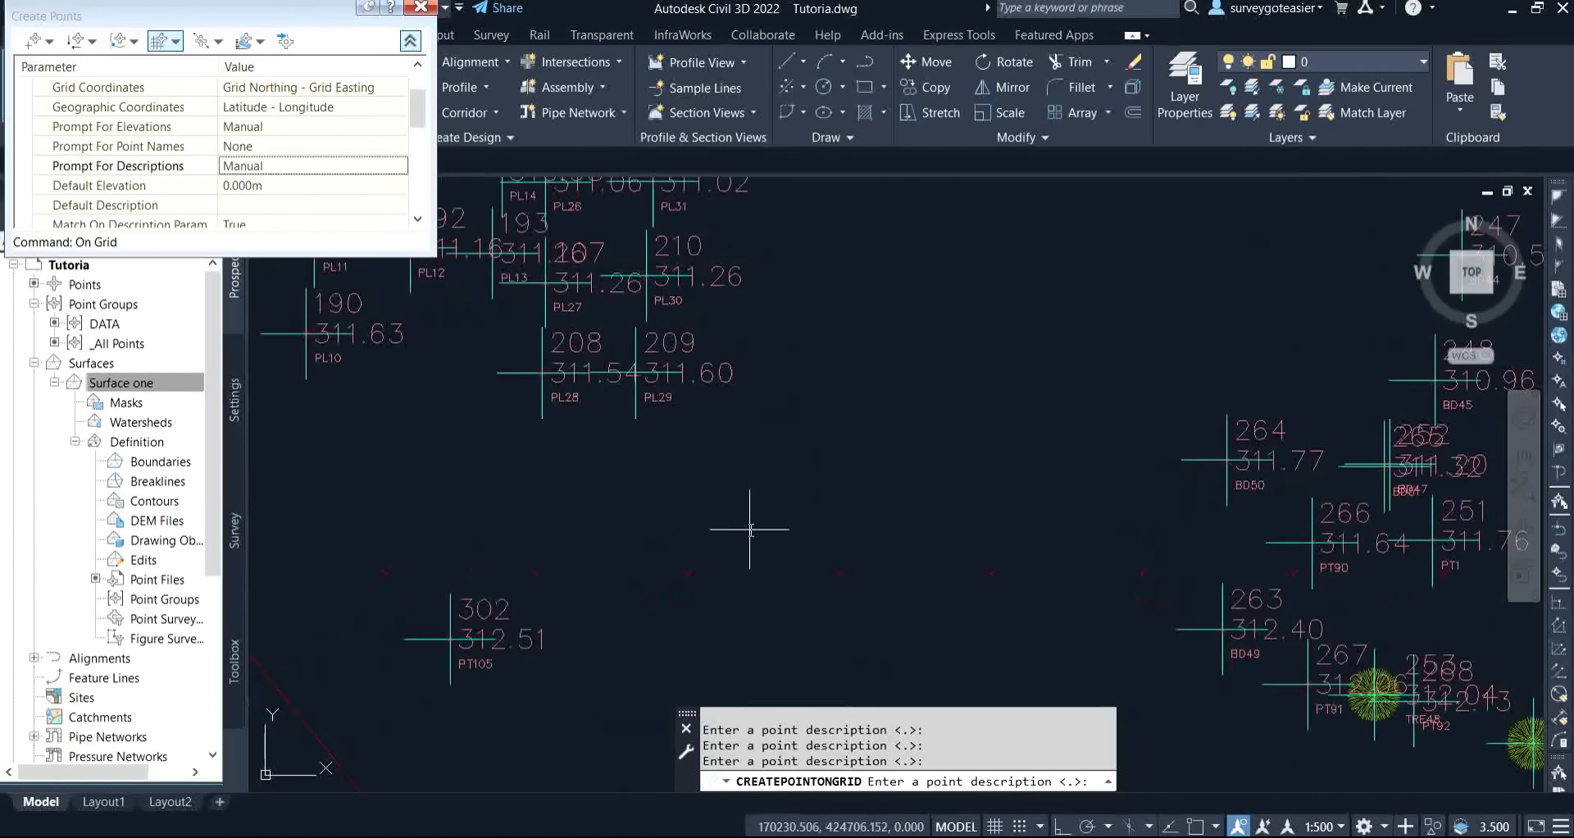
pyautogui.scroll(-2, 750, 529)
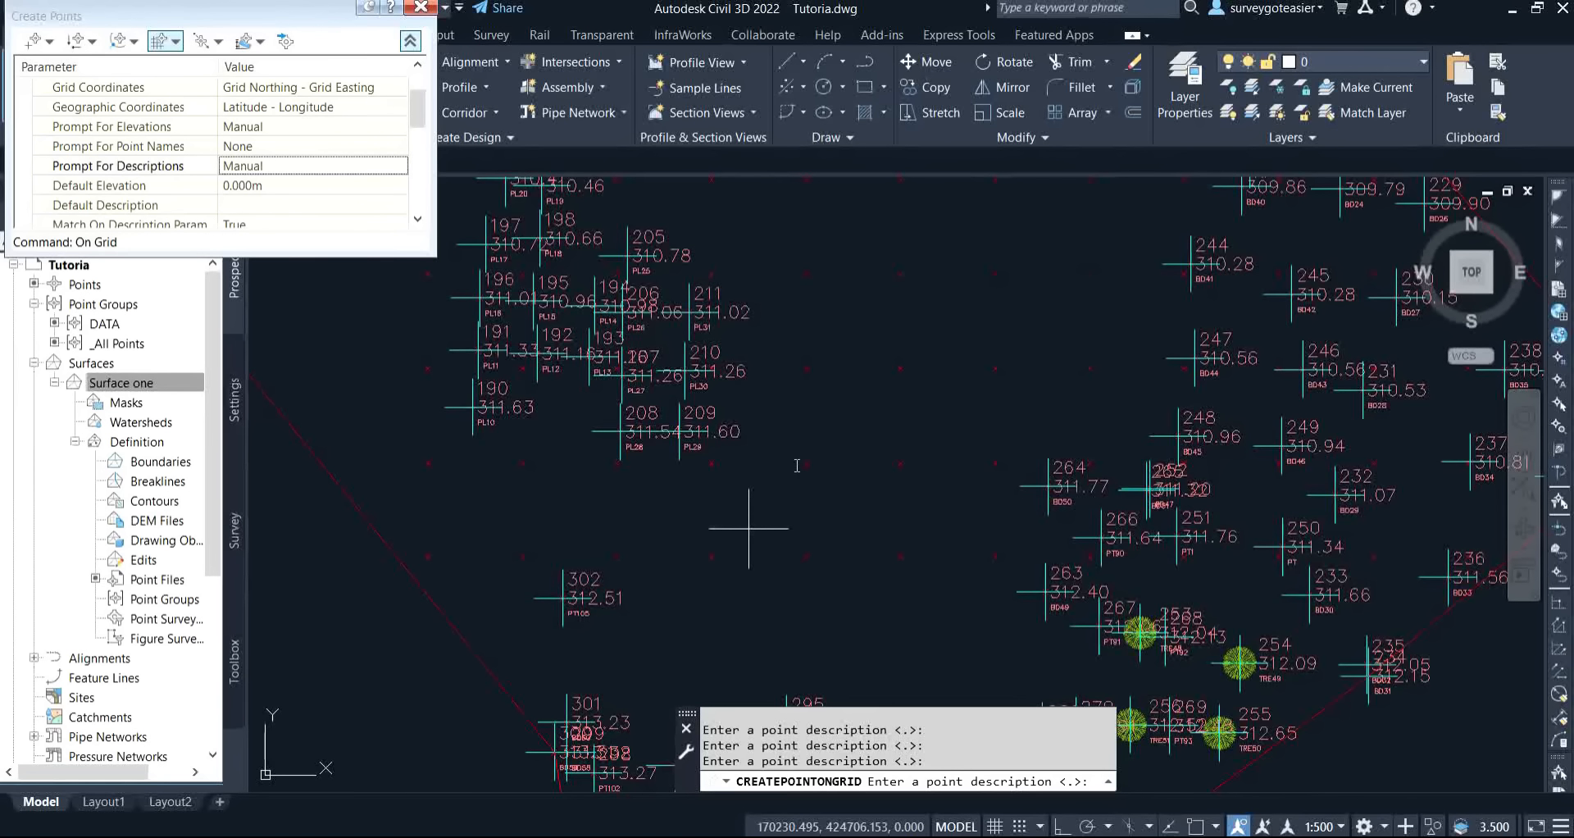
pyautogui.moveTo(809, 476)
pyautogui.mouseDown(button='middle')
pyautogui.moveTo(784, 556)
pyautogui.moveTo(800, 595)
pyautogui.mouseUp(button='middle')
pyautogui.scroll(4, 800, 592)
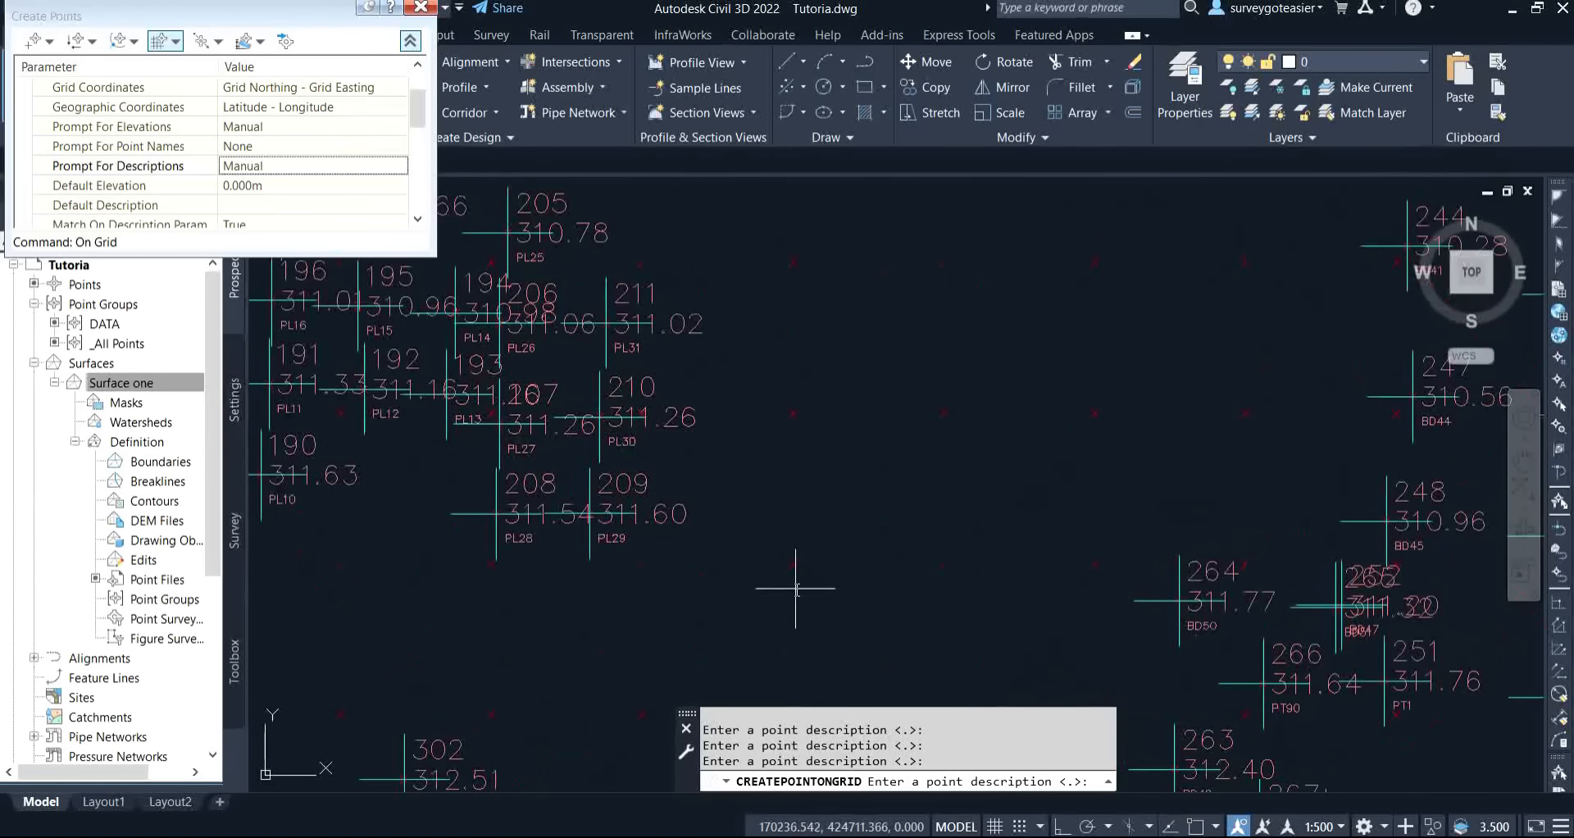
pyautogui.scroll(-6, 794, 587)
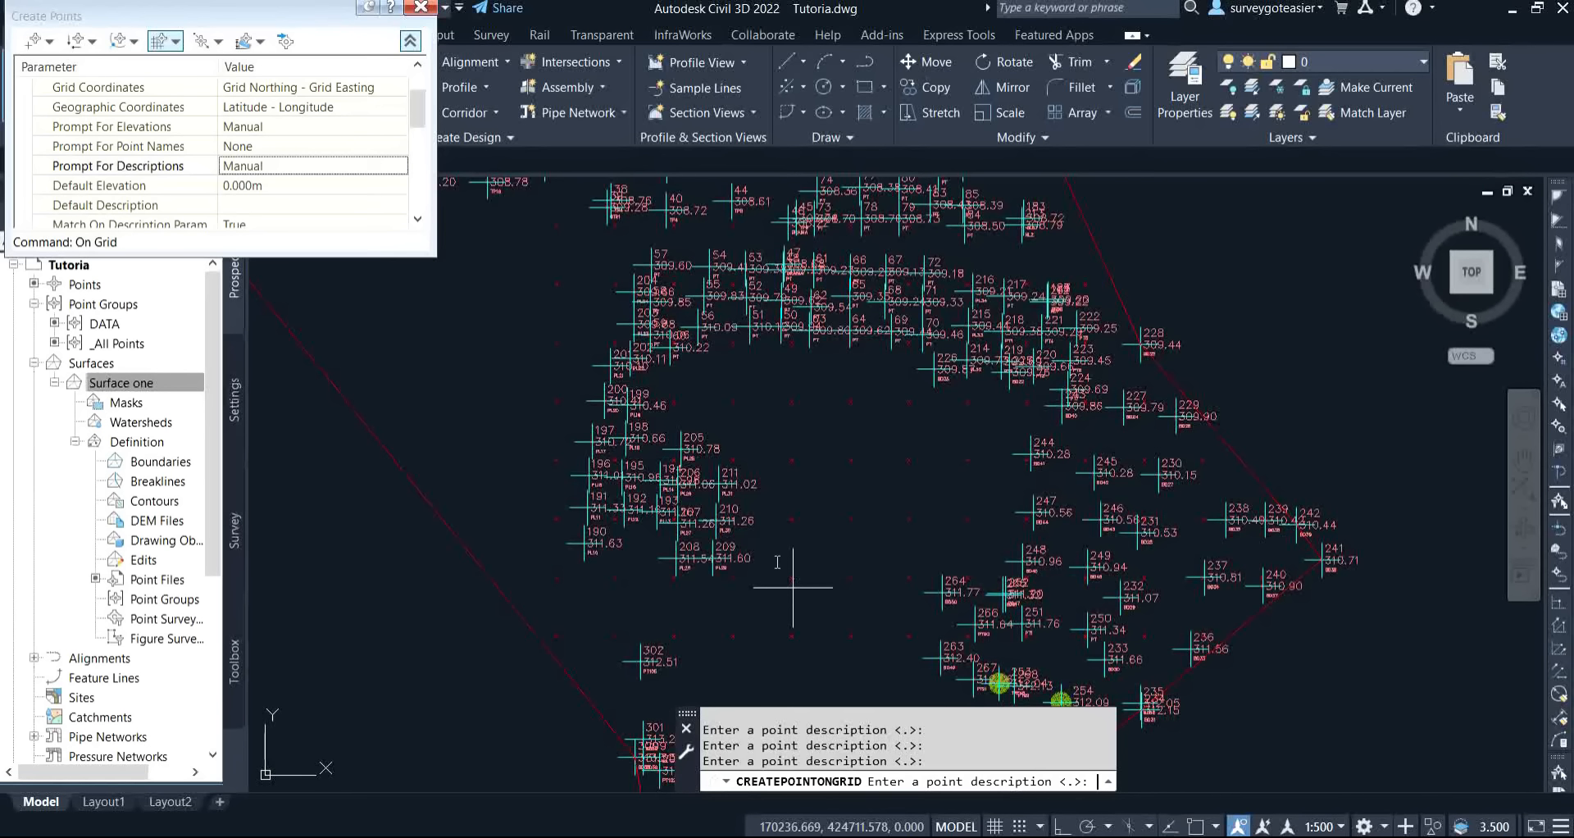
pyautogui.moveTo(811, 488); pyautogui.dragTo(829, 616, button='middle')
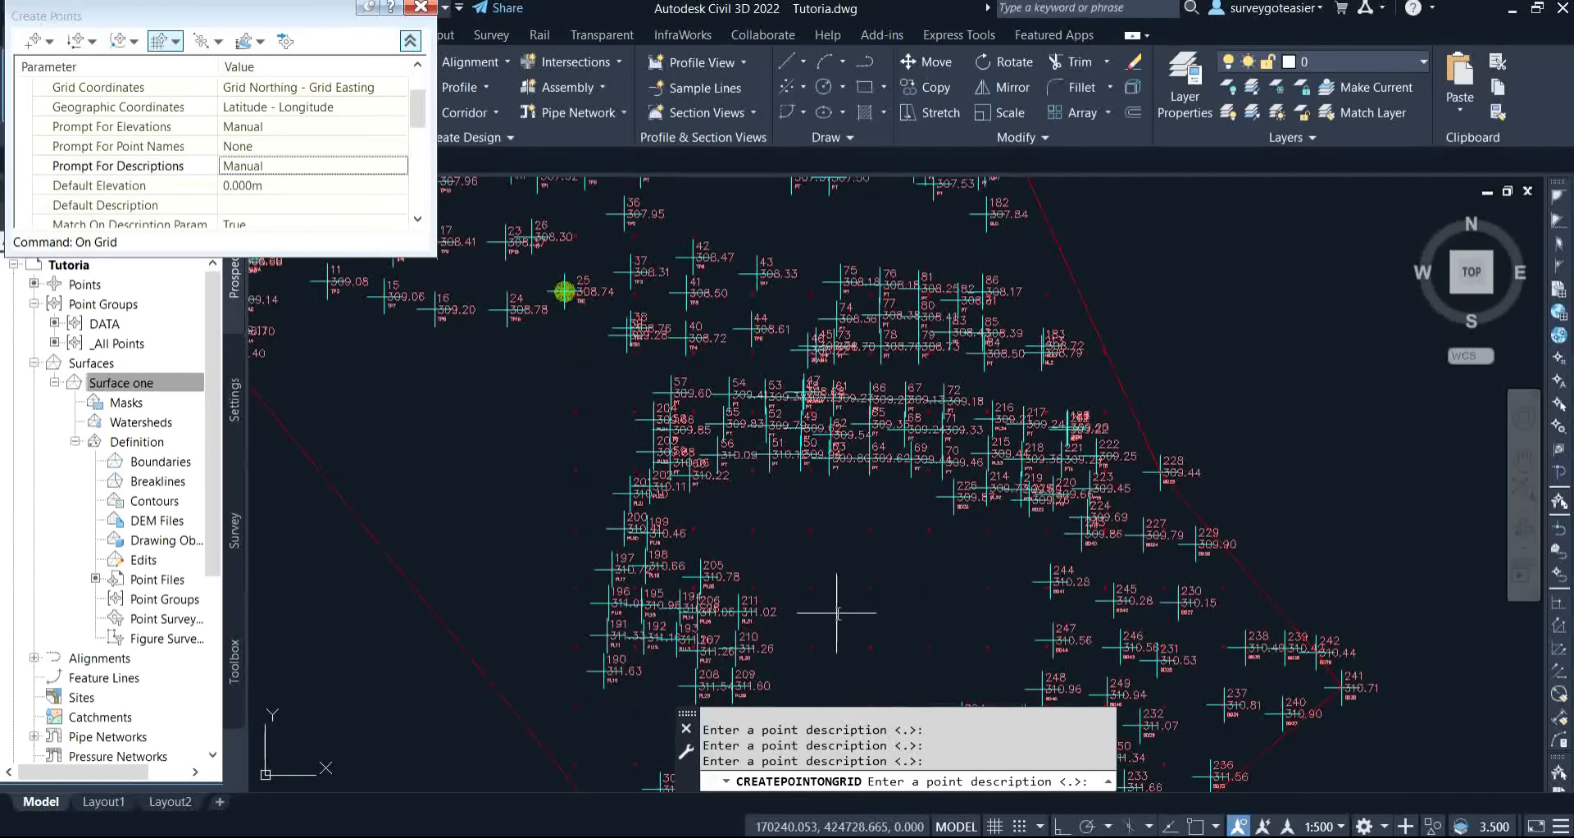
pyautogui.scroll(-5, 785, 521)
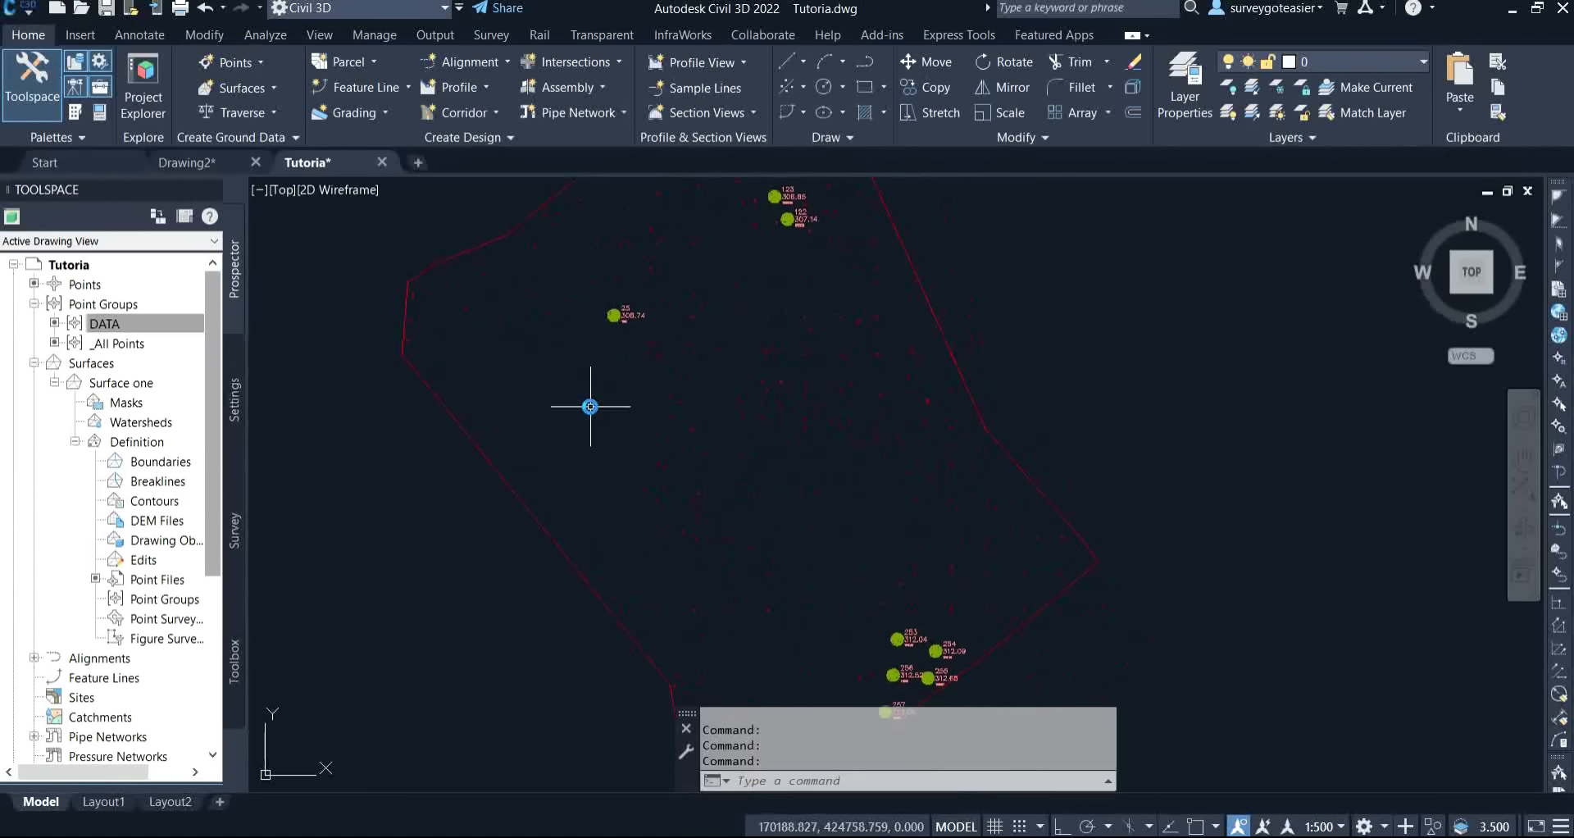
# Start a polyline with object snap on, at the surface point just inside the boundary's northwest corner.
pyautogui.moveTo(591, 414)
pyautogui.moveTo(552, 372)
pyautogui.mouseDown(button='middle')
pyautogui.moveTo(538, 409)
pyautogui.moveTo(480, 404)
pyautogui.mouseUp(button='middle')
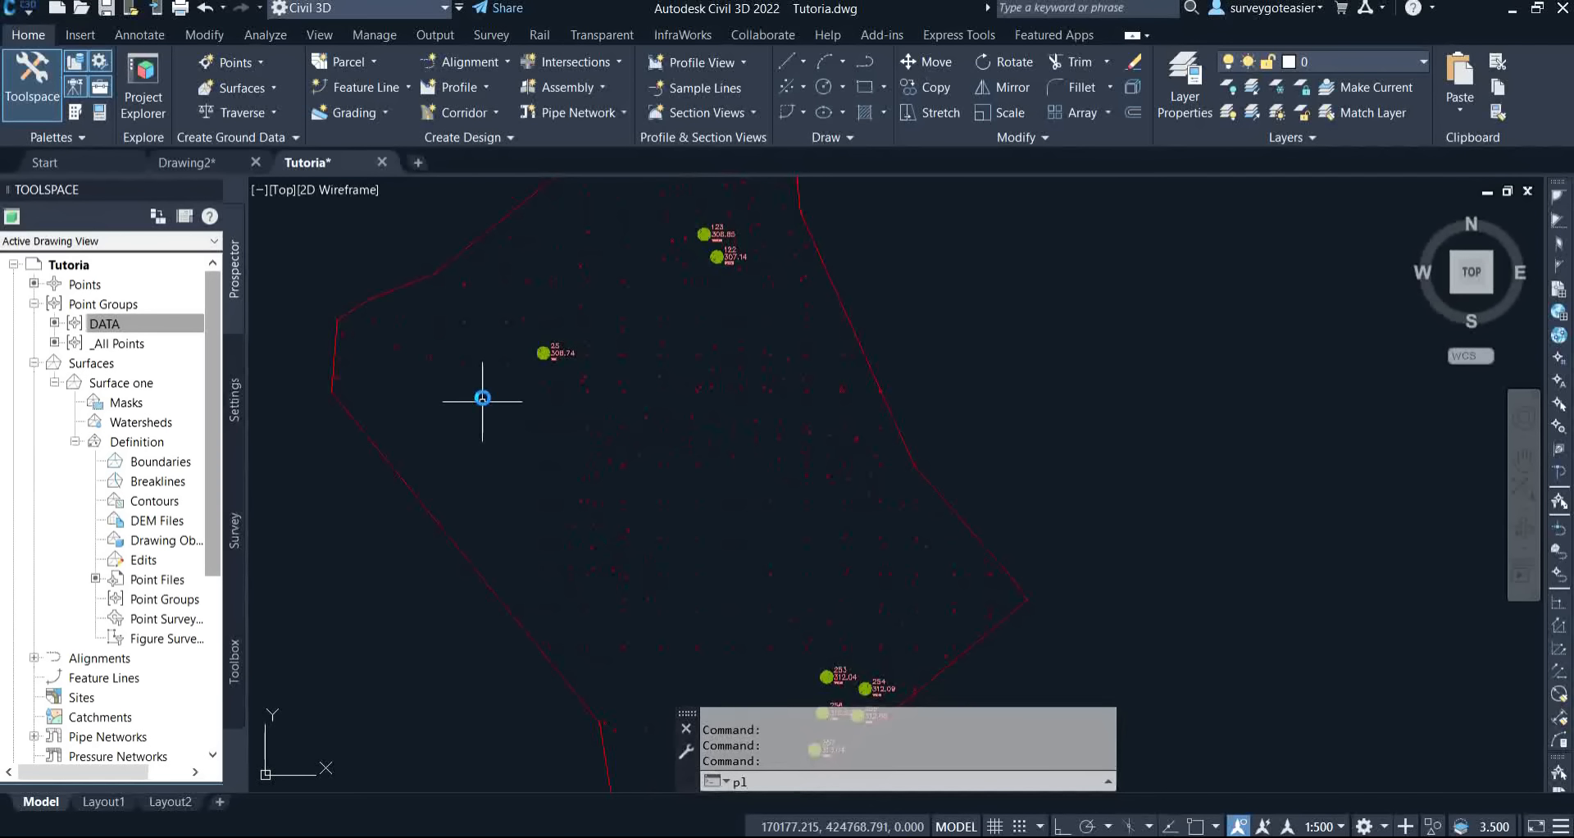
pyautogui.write('PL')
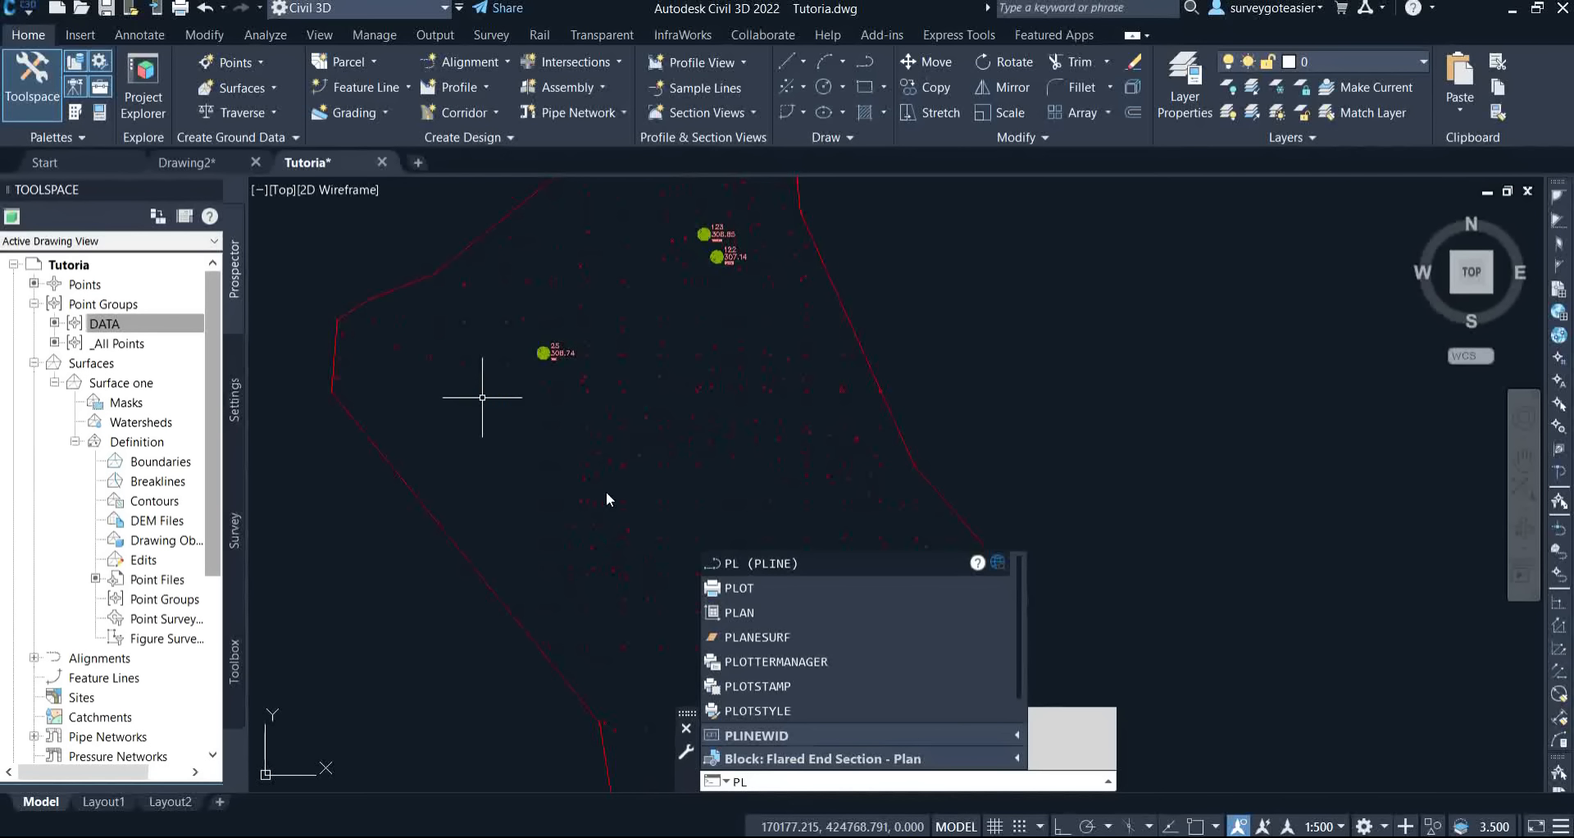
pyautogui.press('Down')
pyautogui.press('Down')
pyautogui.press('Down')
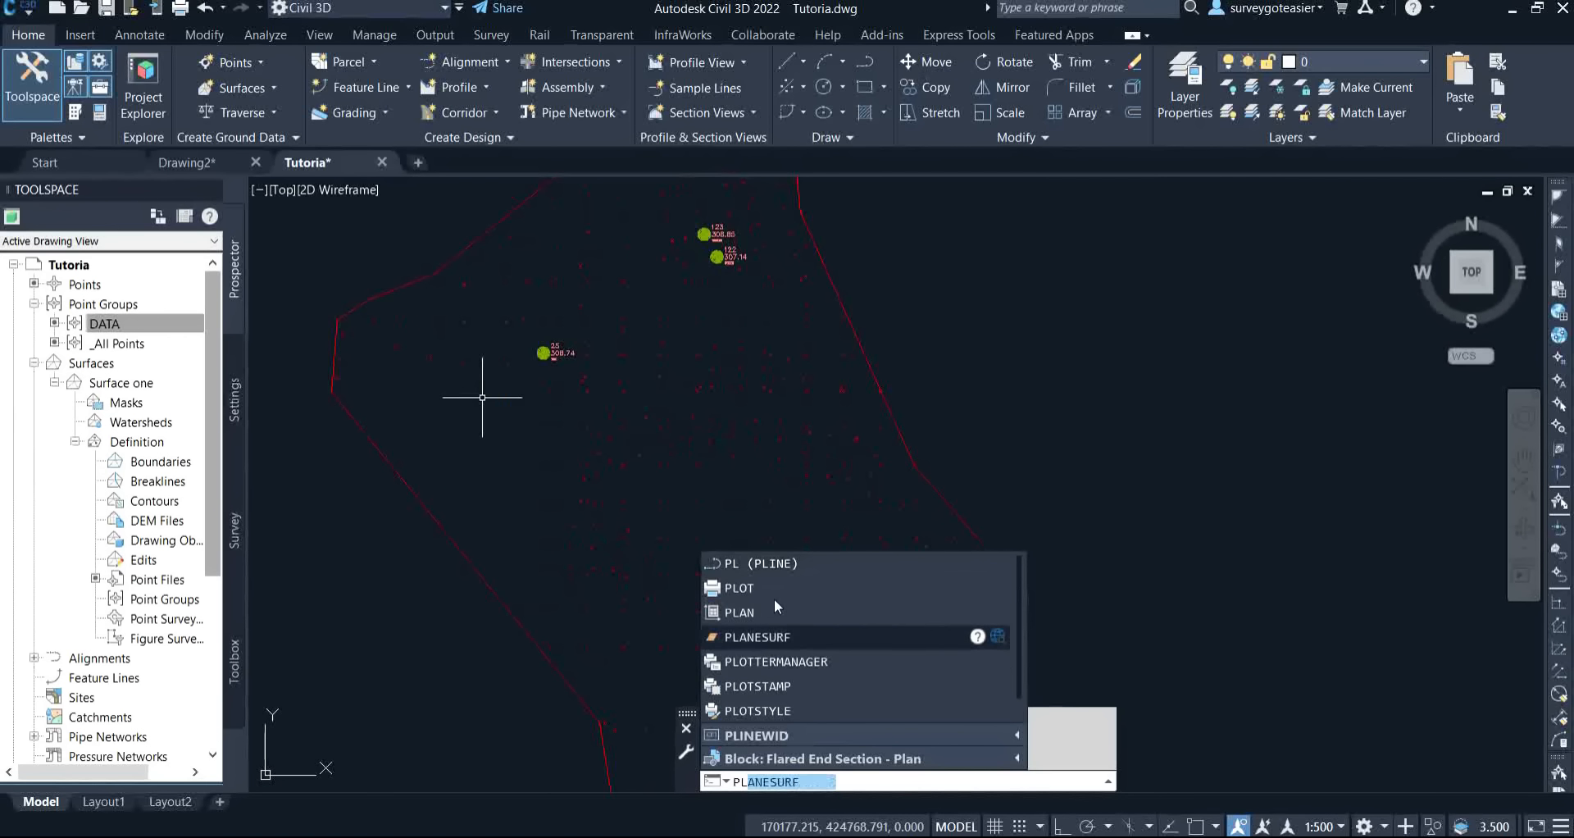
pyautogui.click(746, 564)
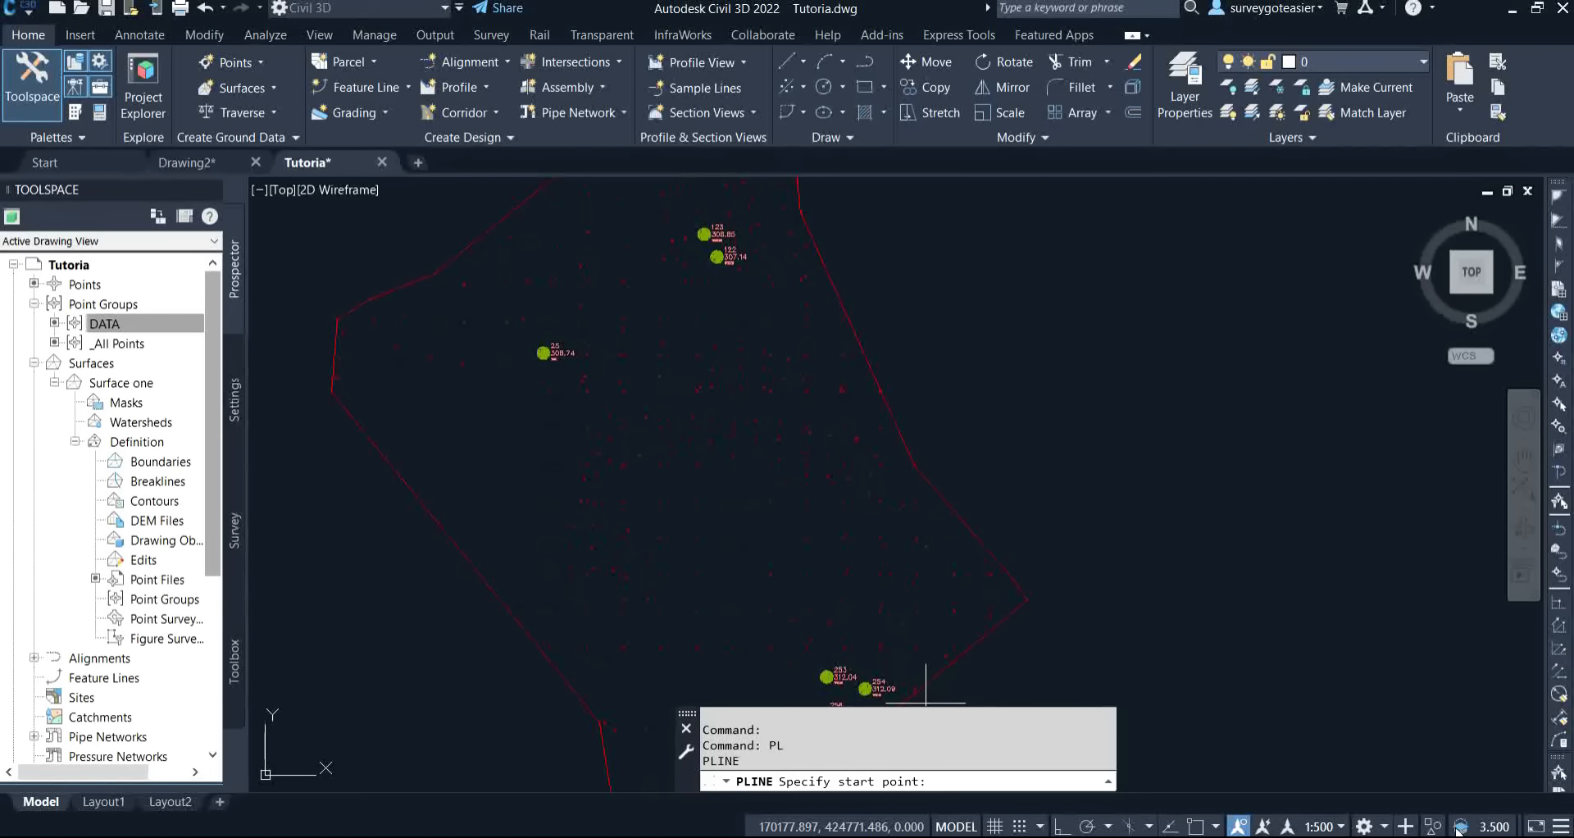
pyautogui.click(1194, 826)
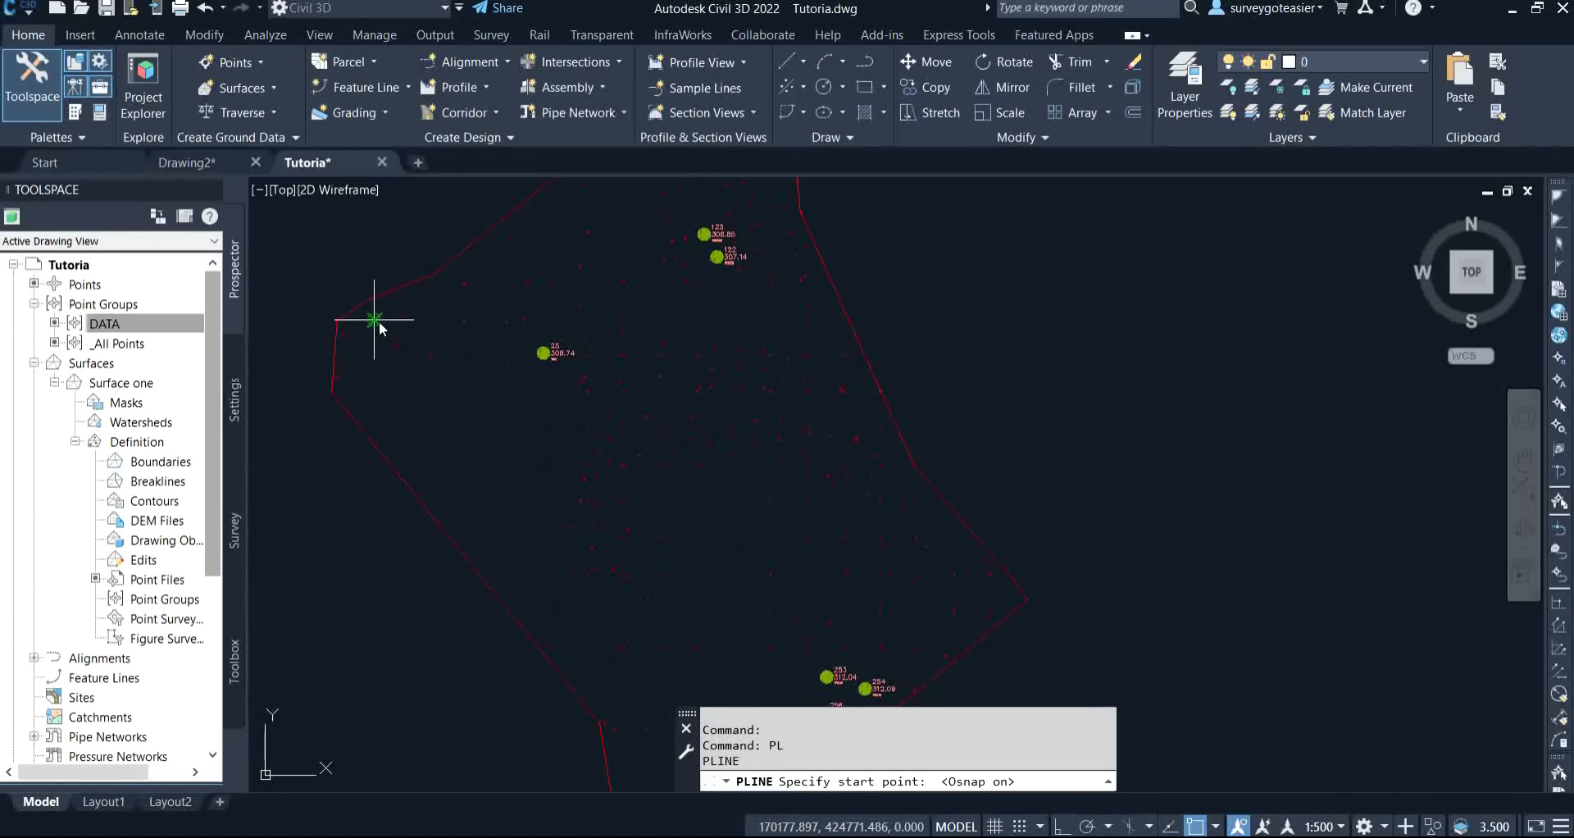
pyautogui.scroll(6, 378, 325)
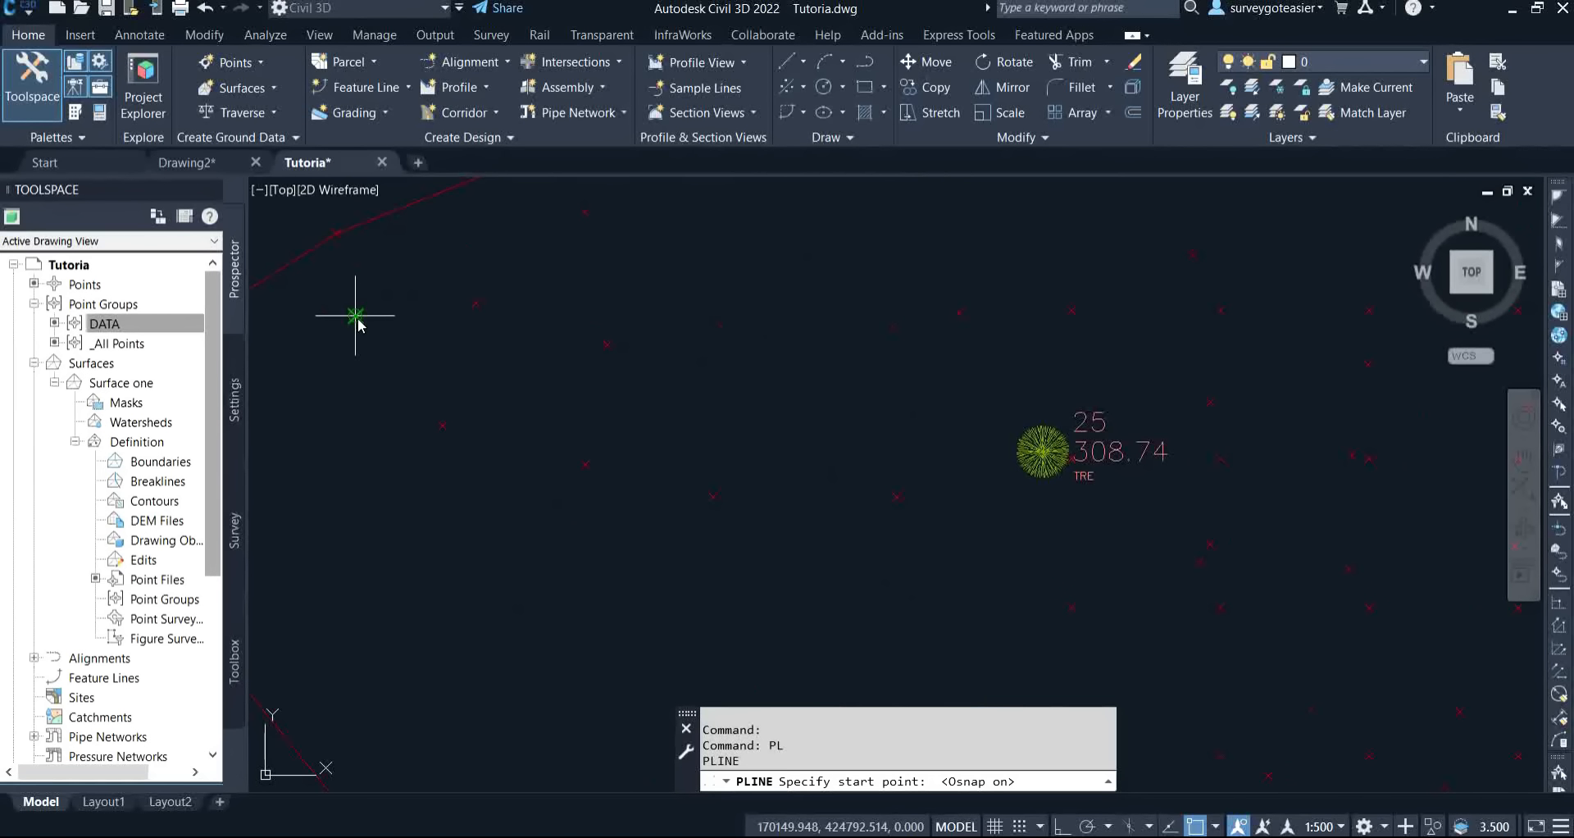
pyautogui.click(355, 315)
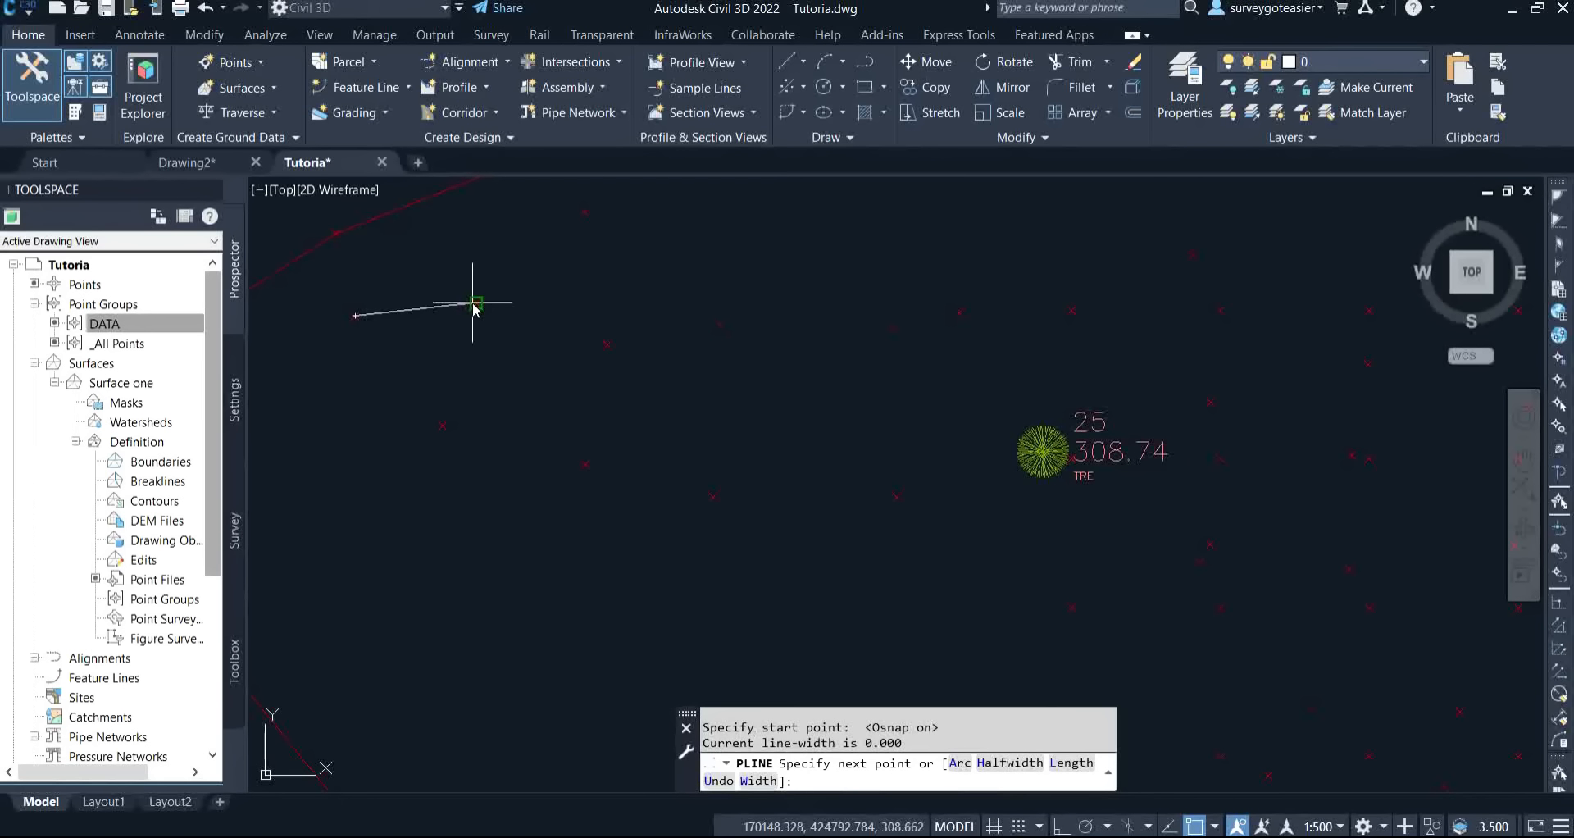
# Extend the polyline eastward through seven successive surface points, passing just north of tree point 25.
pyautogui.click(474, 304)
pyautogui.click(608, 344)
pyautogui.click(721, 325)
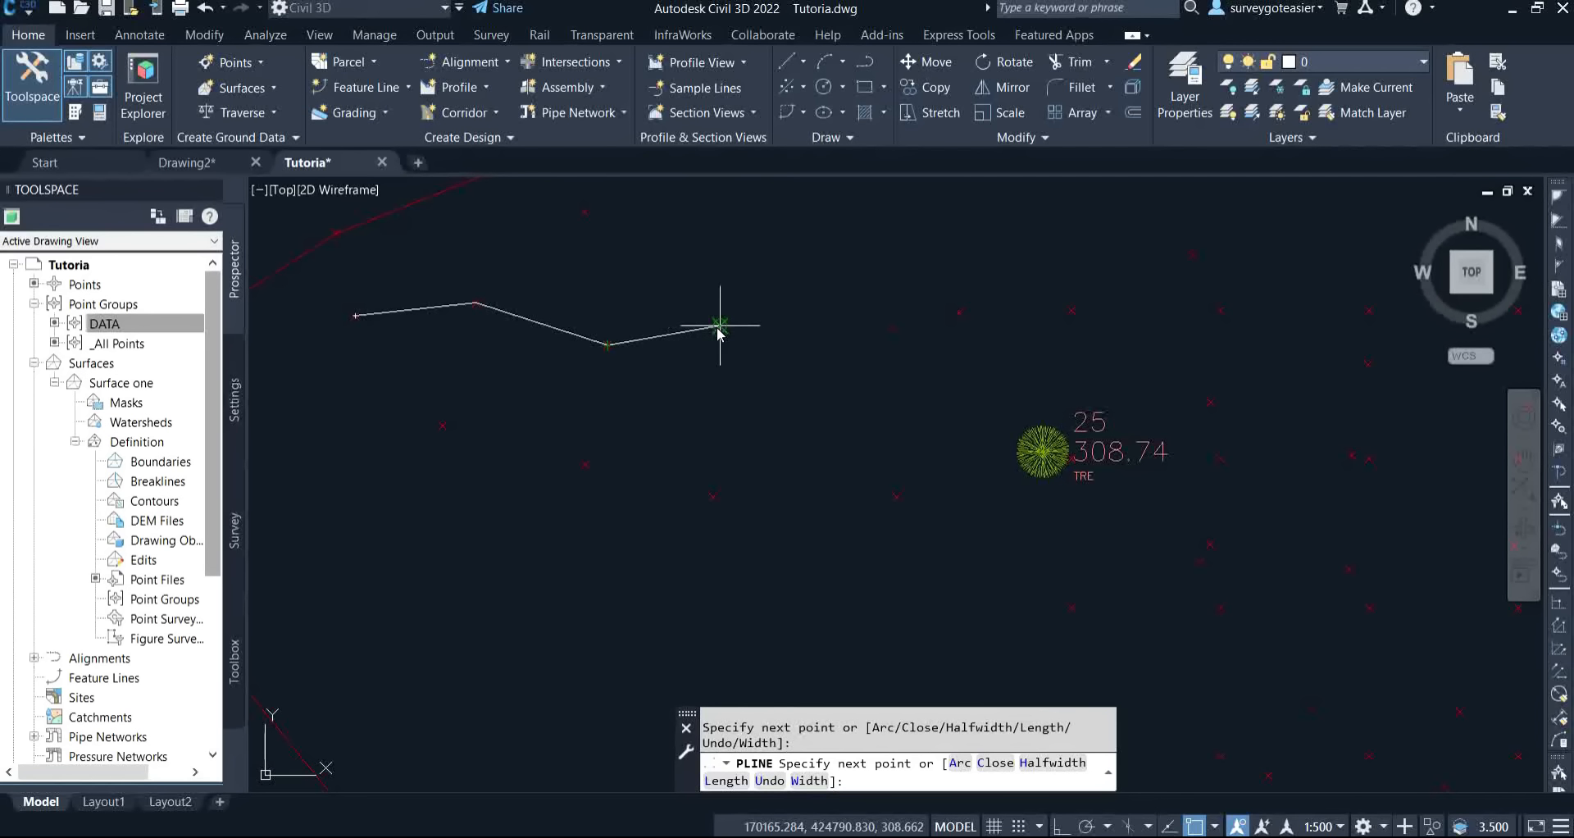
pyautogui.click(893, 326)
pyautogui.click(959, 313)
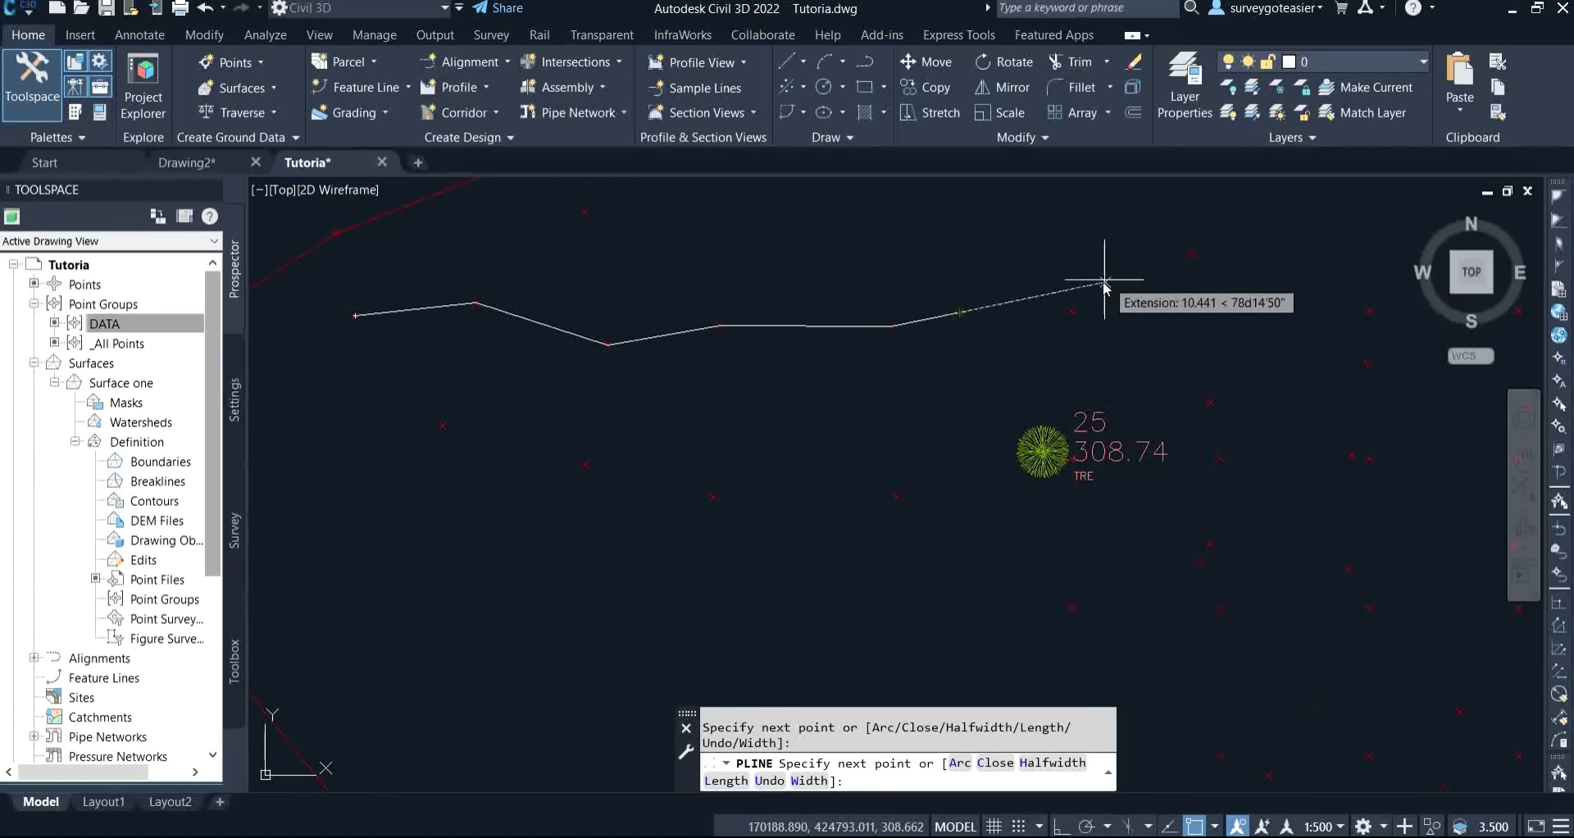
pyautogui.click(1071, 310)
pyautogui.click(1220, 311)
# Continue the polyline southeast through surface points across the middle of the site, snapping to each point.
pyautogui.moveTo(1156, 275); pyautogui.dragTo(781, 264, button='middle')
pyautogui.scroll(-6, 781, 264)
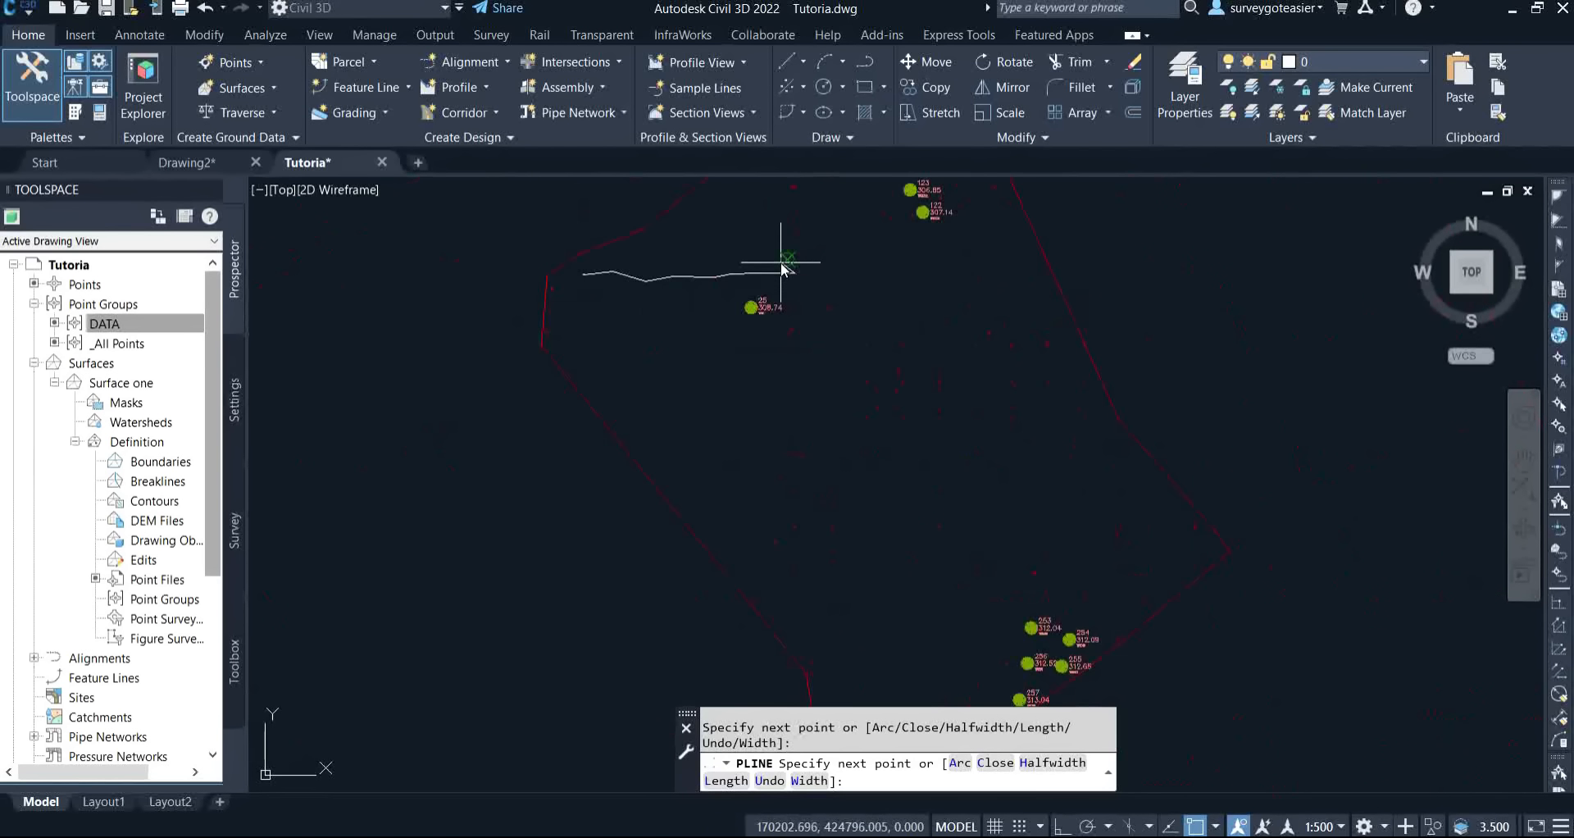
pyautogui.scroll(4, 822, 305)
pyautogui.click(836, 254)
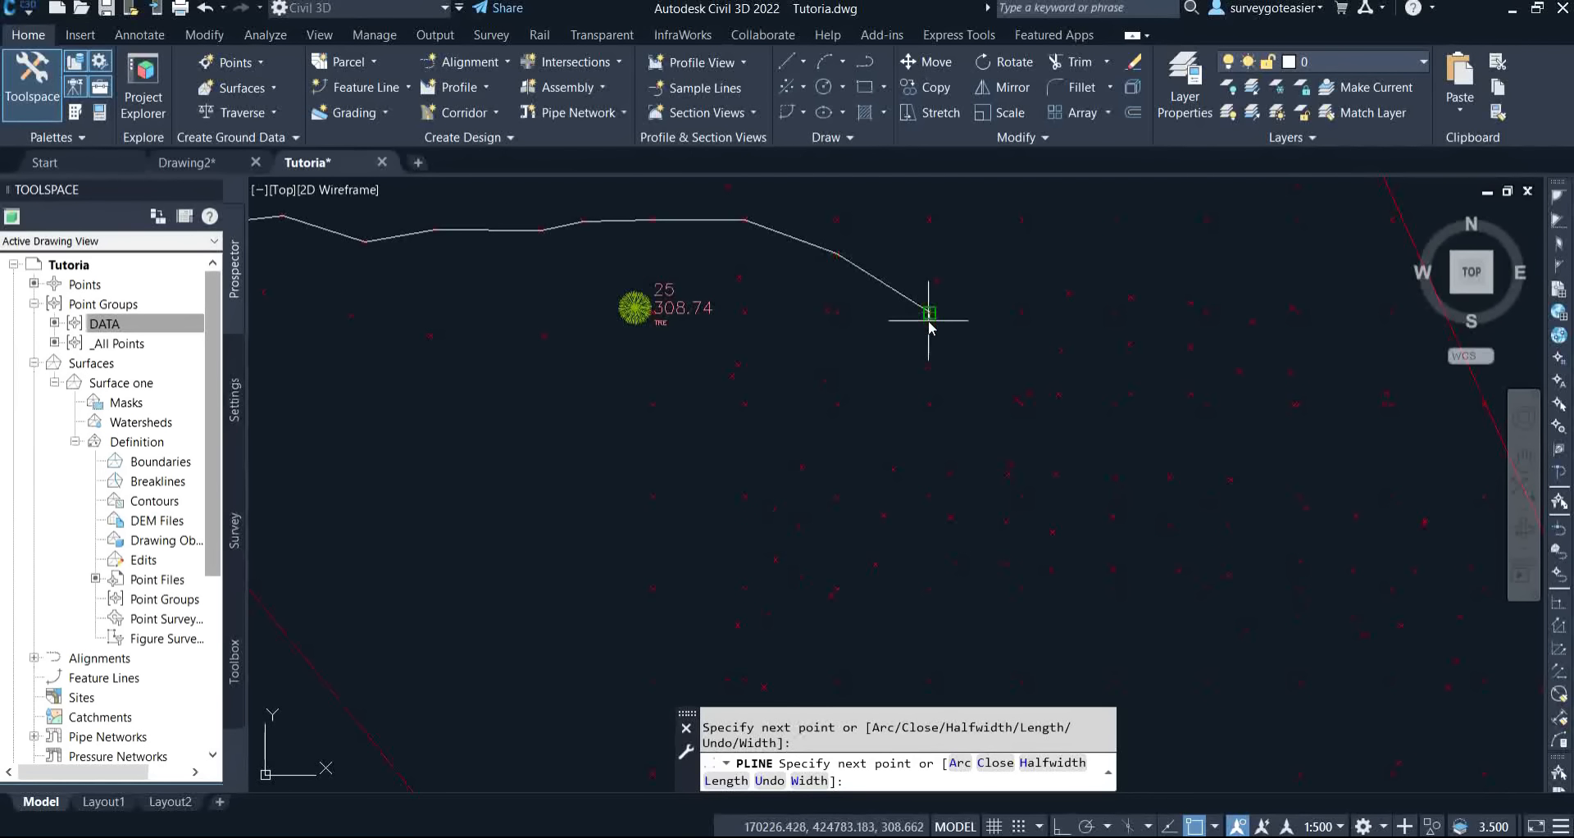
pyautogui.click(928, 314)
pyautogui.scroll(-2, 989, 404)
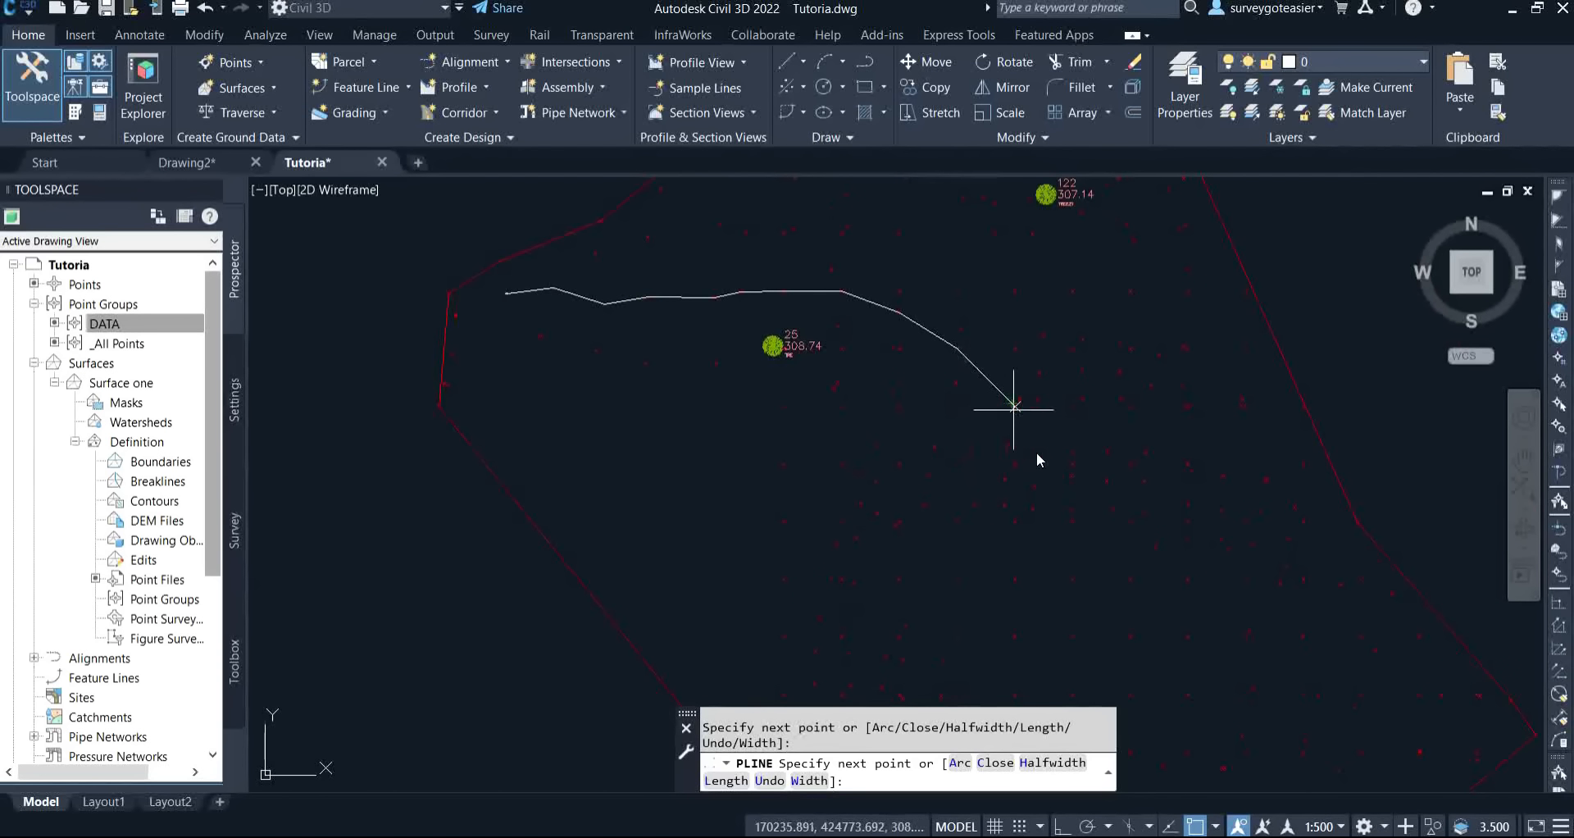
pyautogui.click(1073, 464)
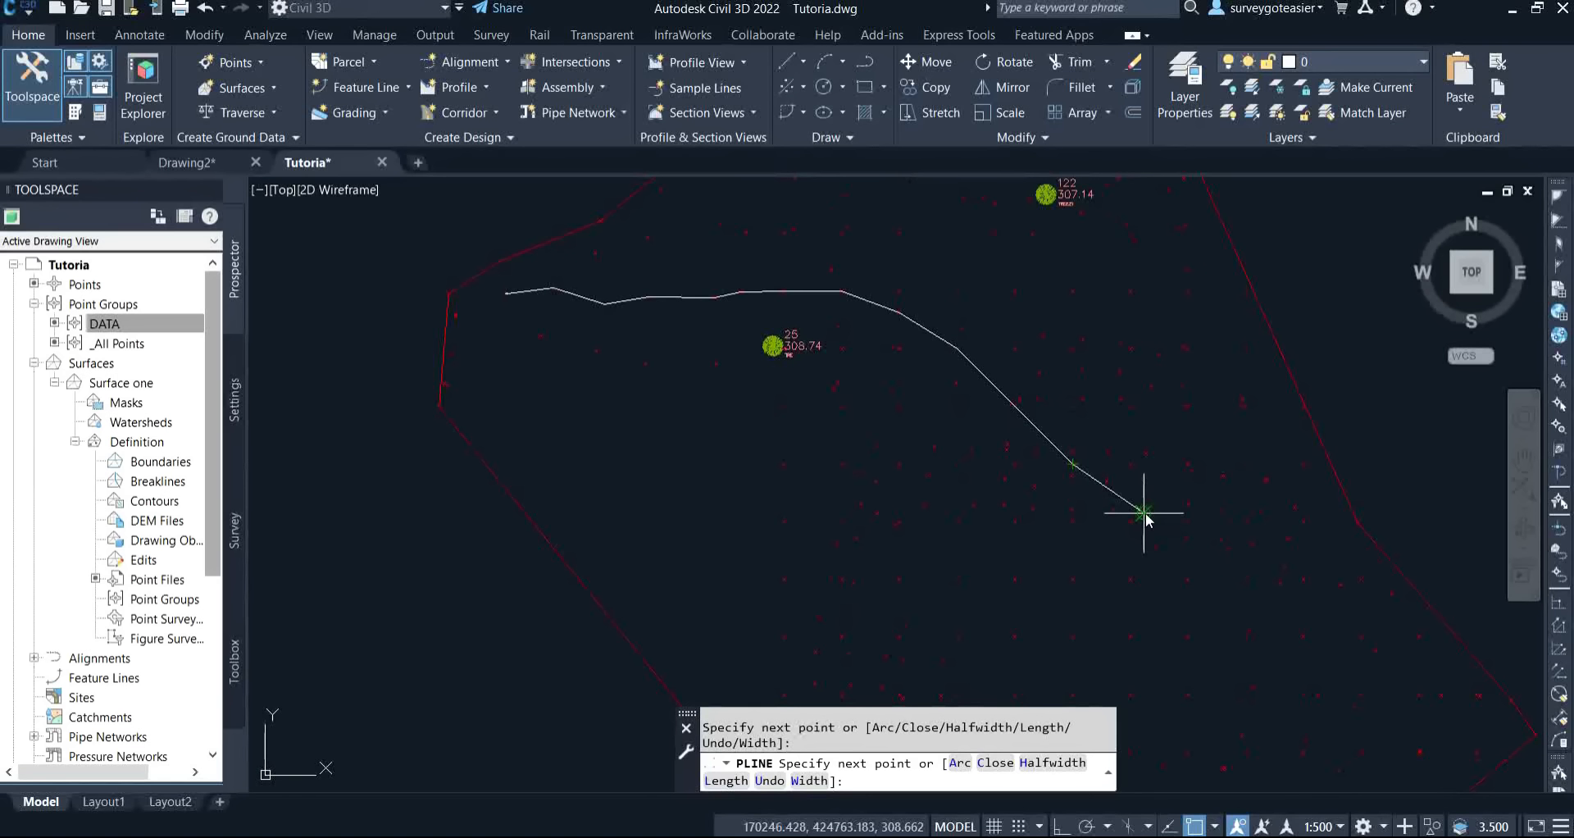
pyautogui.scroll(2, 1242, 580)
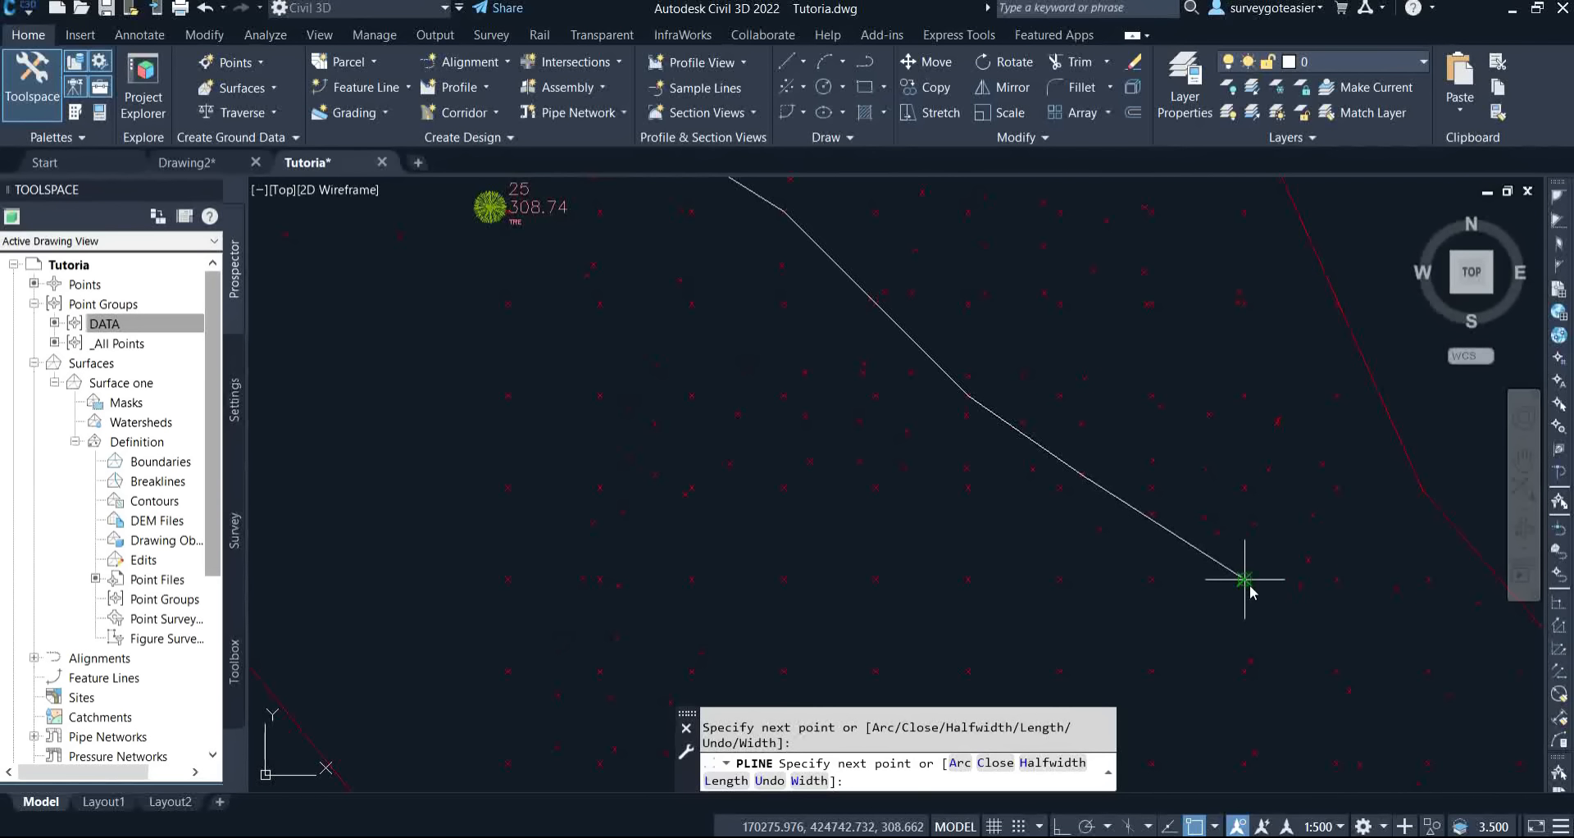
pyautogui.click(1245, 579)
# Extend the polyline southeast to the last surface point inside the boundary's eastern corner and finish it.
pyautogui.moveTo(1334, 598); pyautogui.dragTo(1213, 457, button='middle')
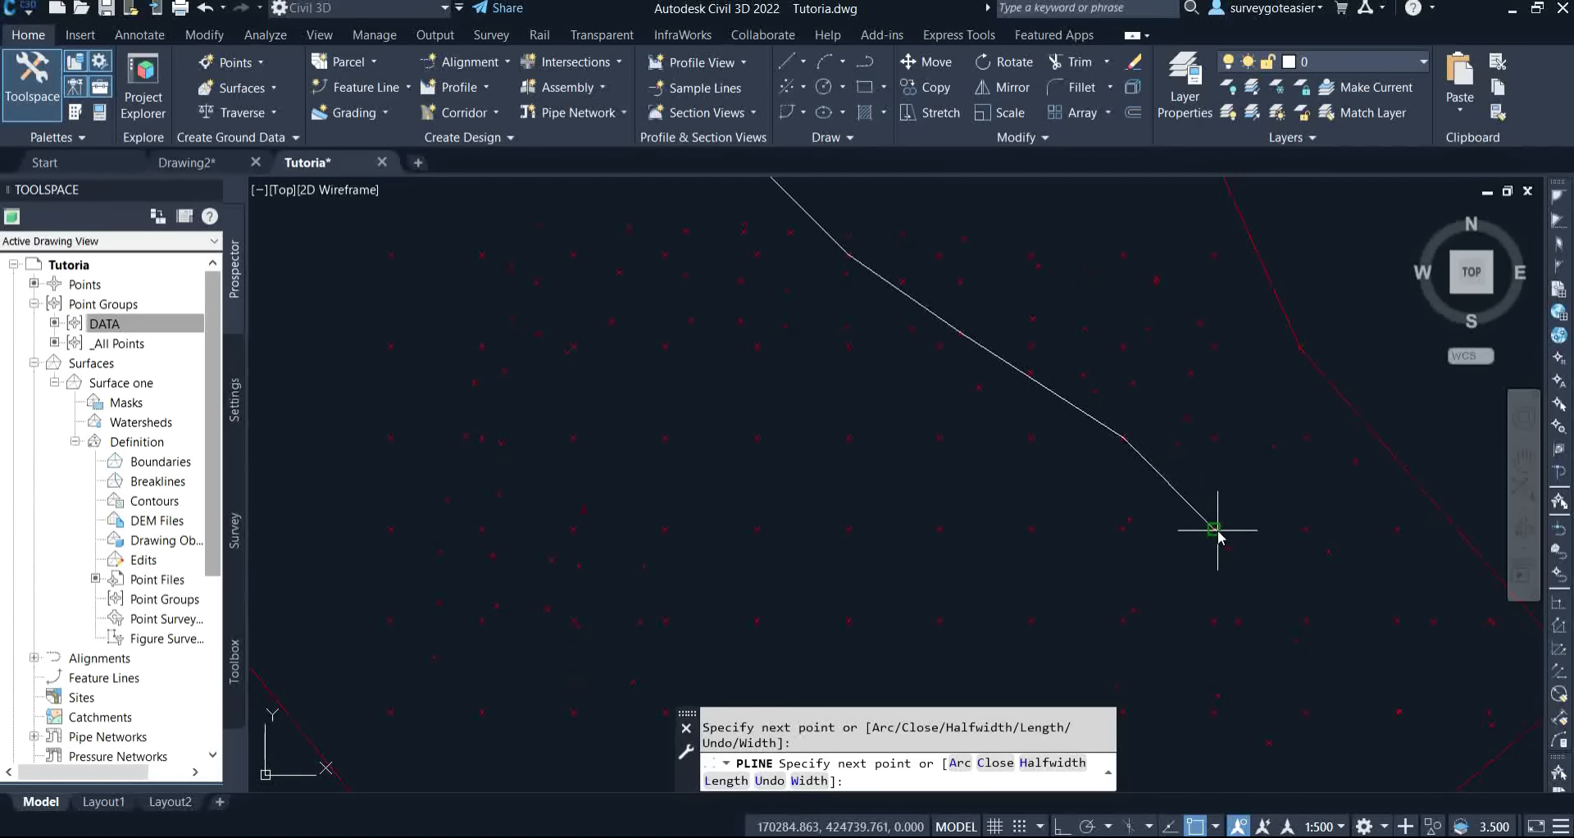
pyautogui.click(1215, 529)
pyautogui.click(1227, 547)
pyautogui.click(1306, 620)
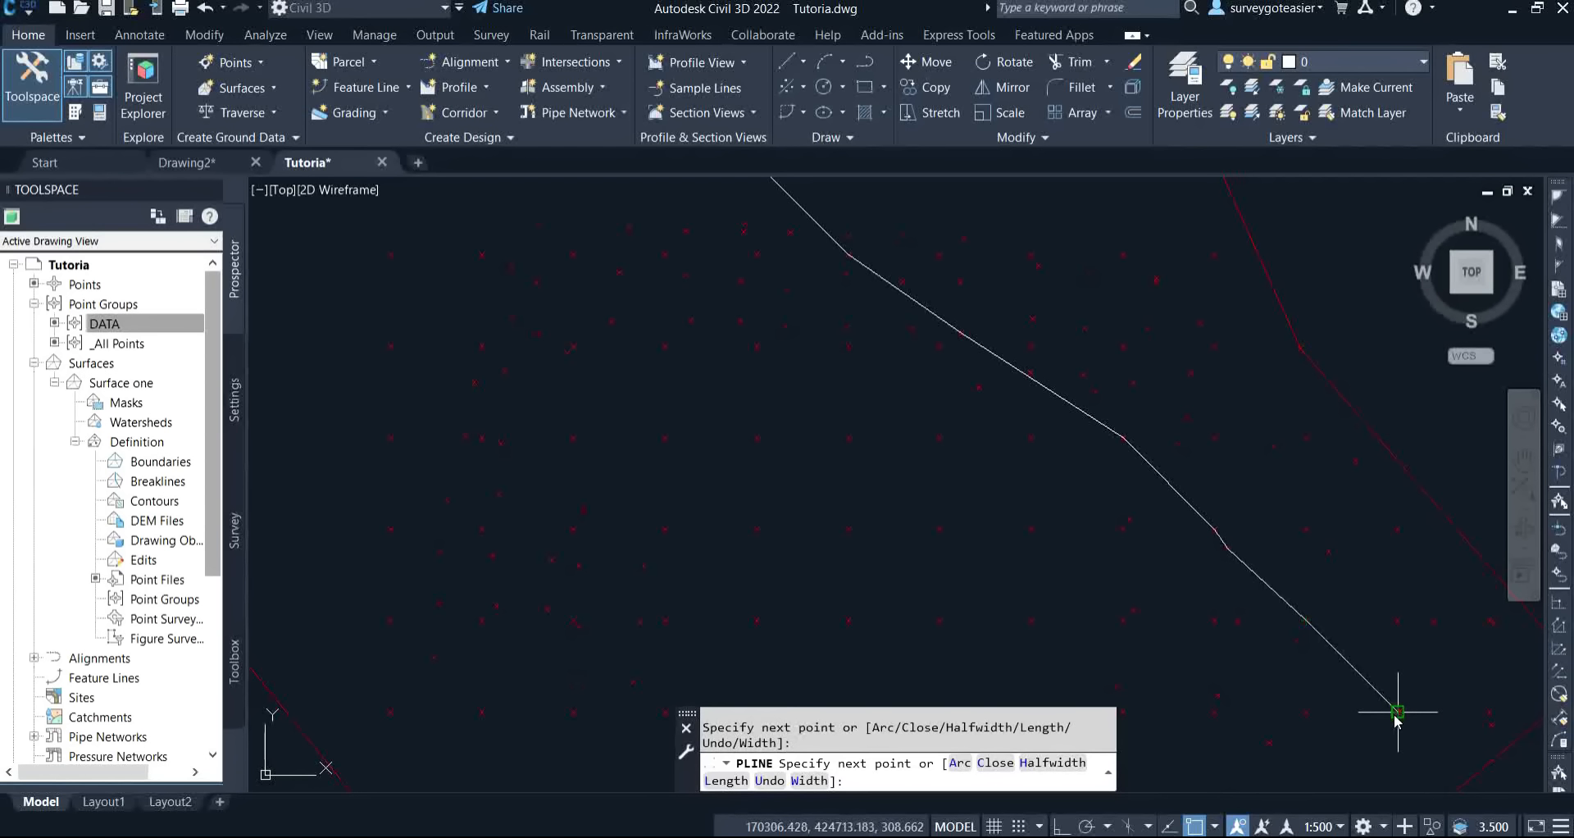
pyautogui.click(1397, 713)
pyautogui.click(1490, 723)
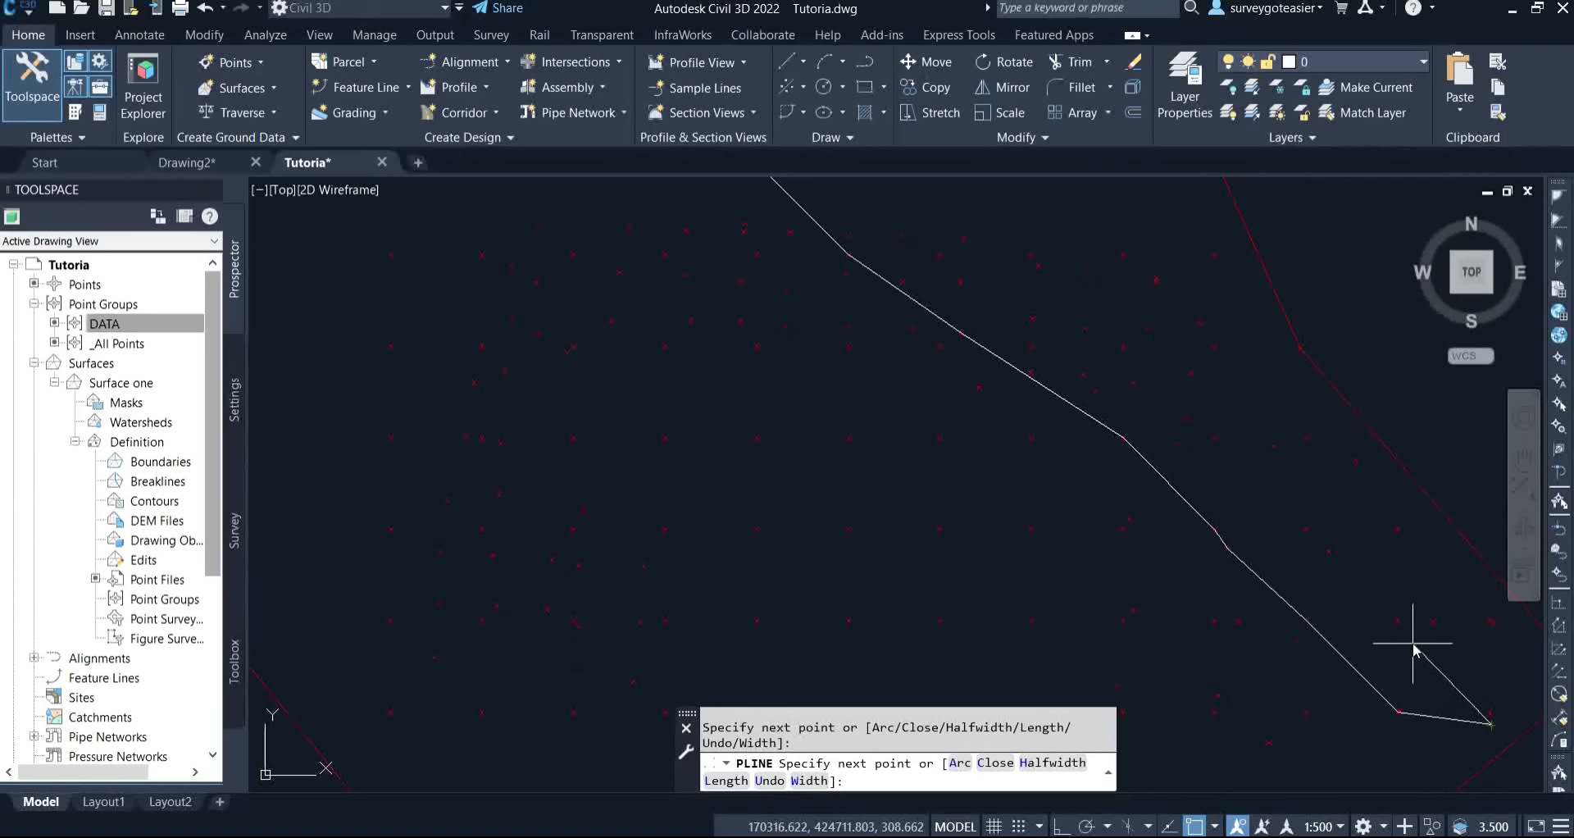
pyautogui.press('Return')
pyautogui.scroll(-5, 1003, 407)
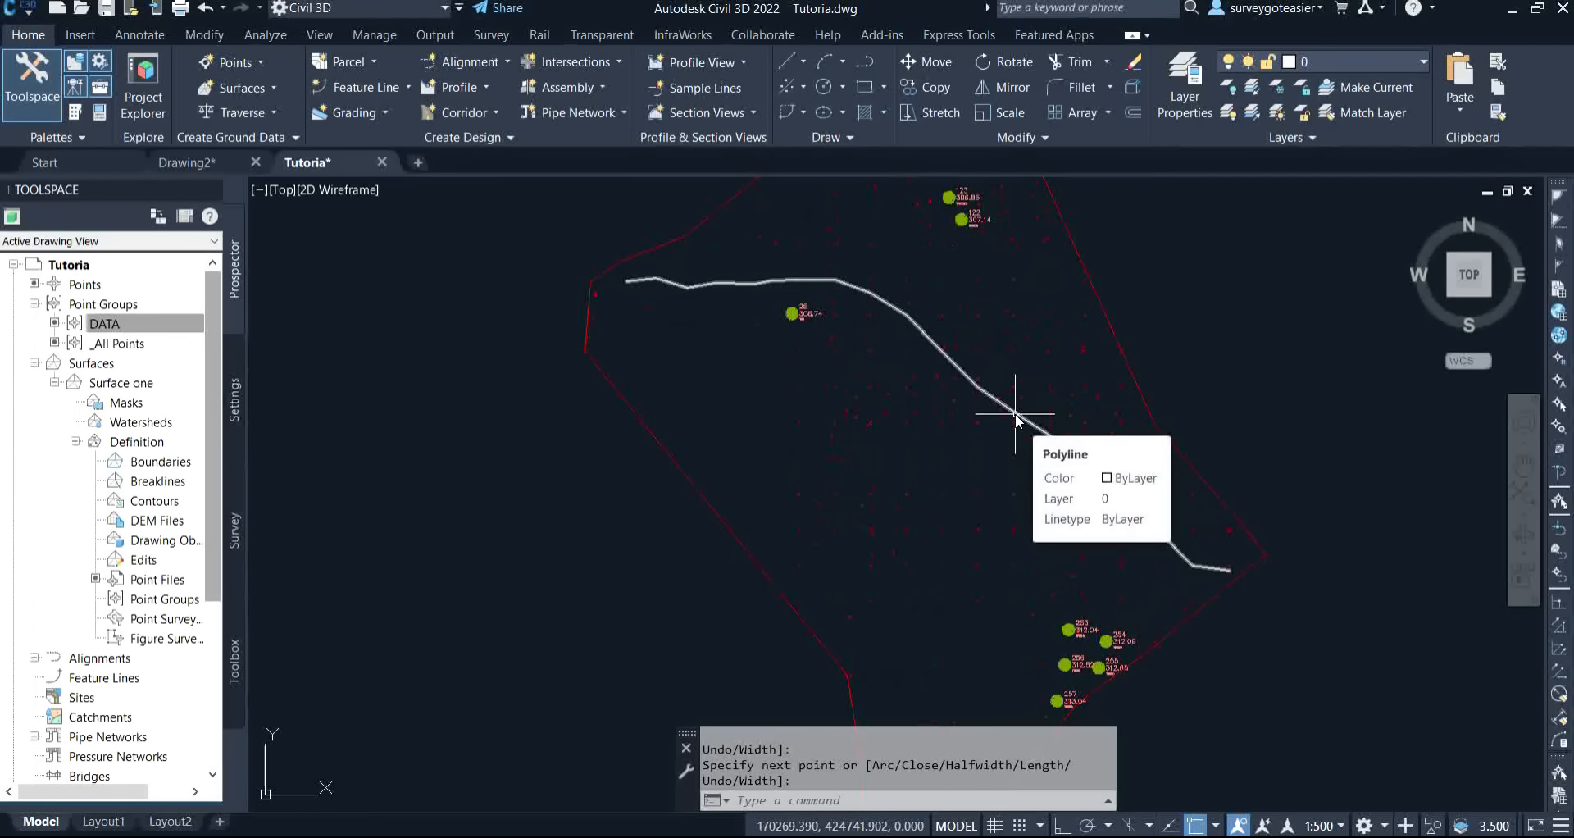
# Begin creating an alignment from objects, using the new polyline as its only source entity.
pyautogui.click(477, 63)
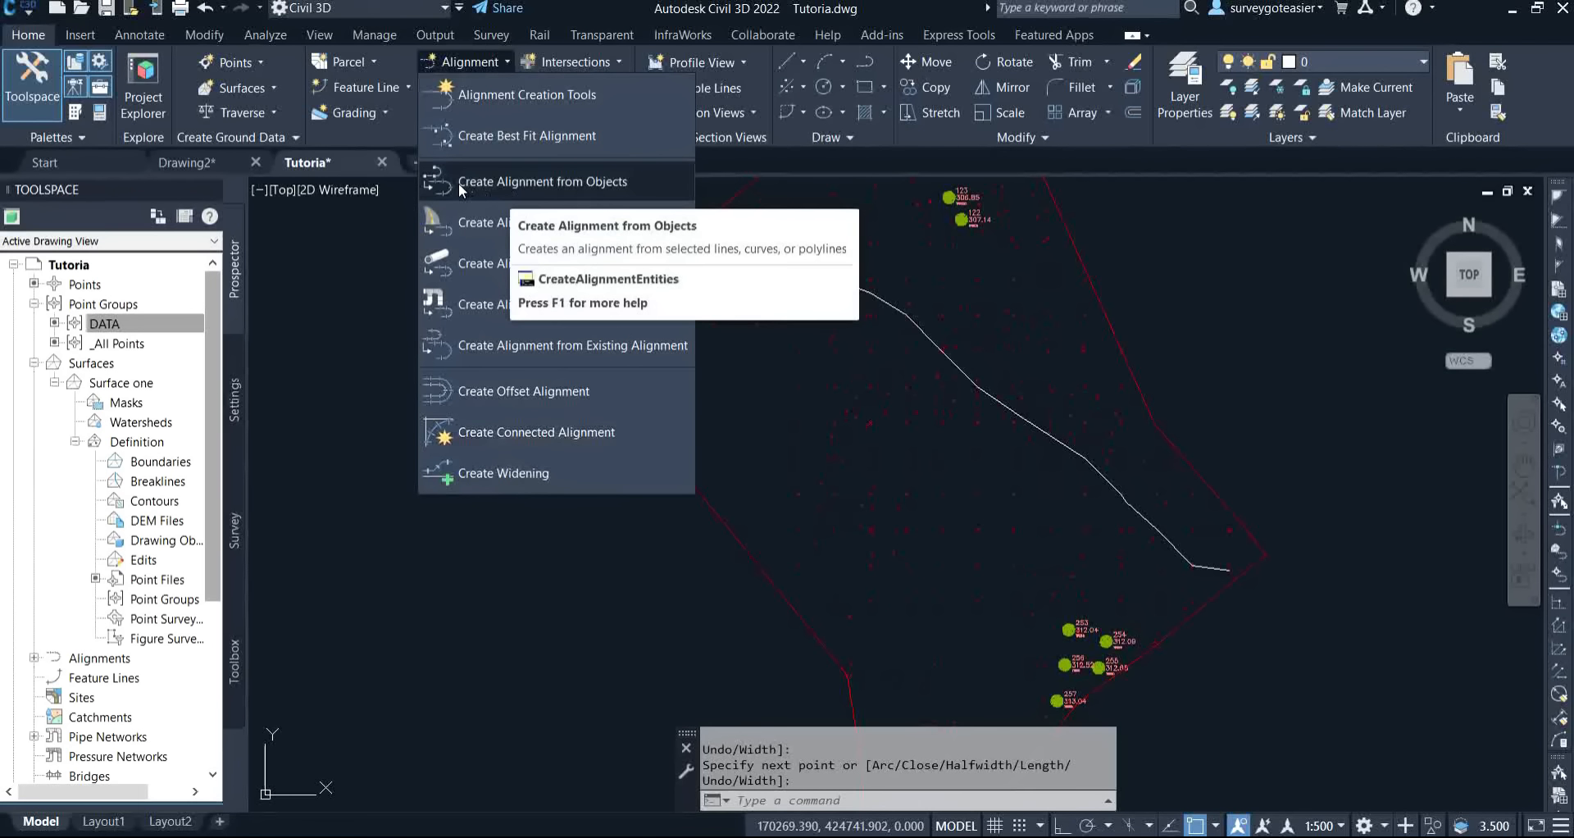
pyautogui.click(459, 184)
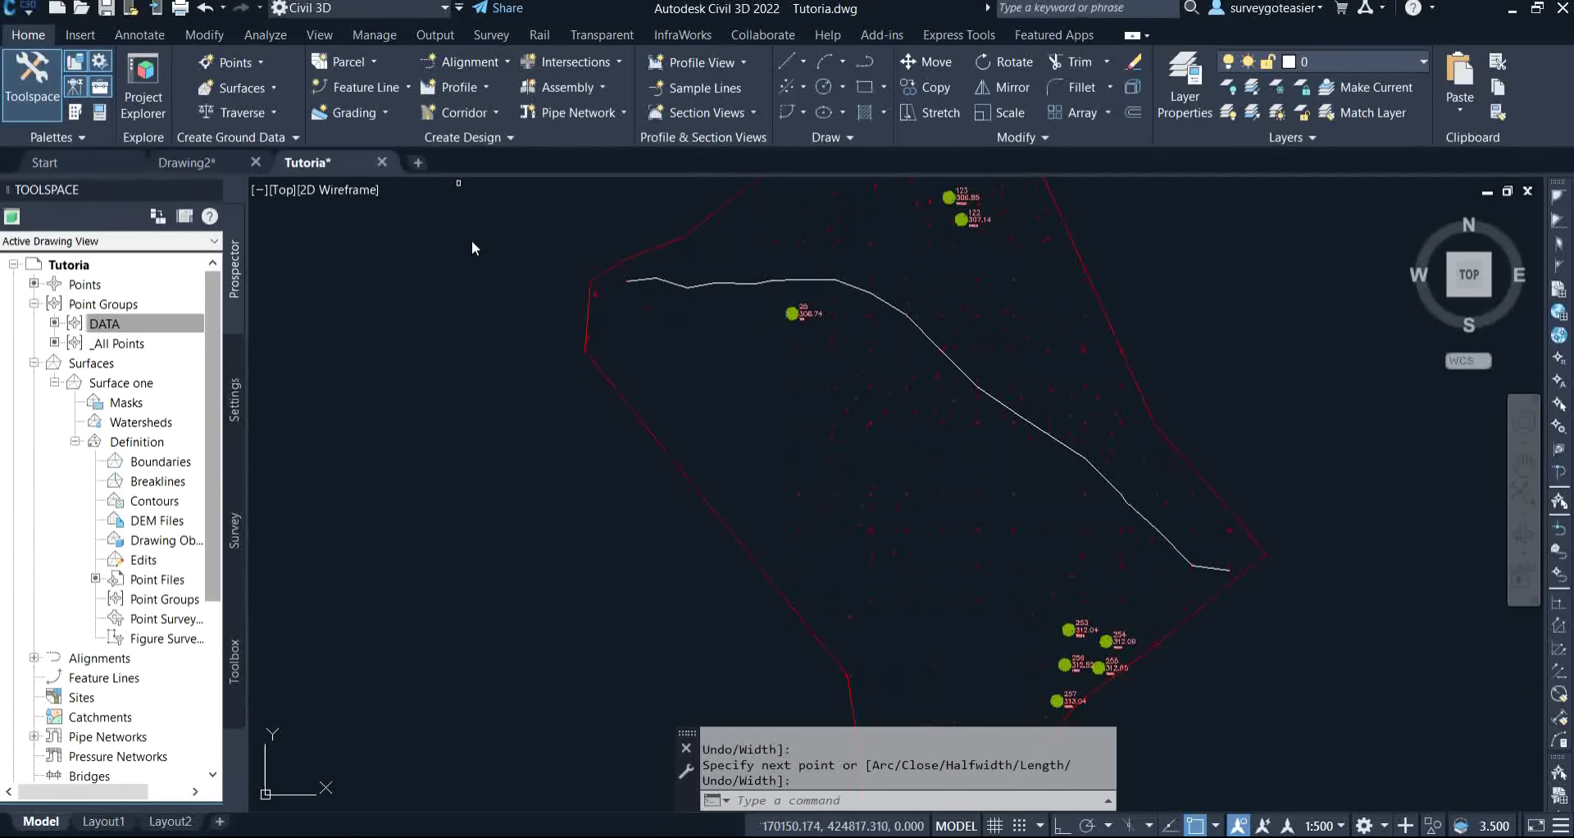
pyautogui.click(885, 308)
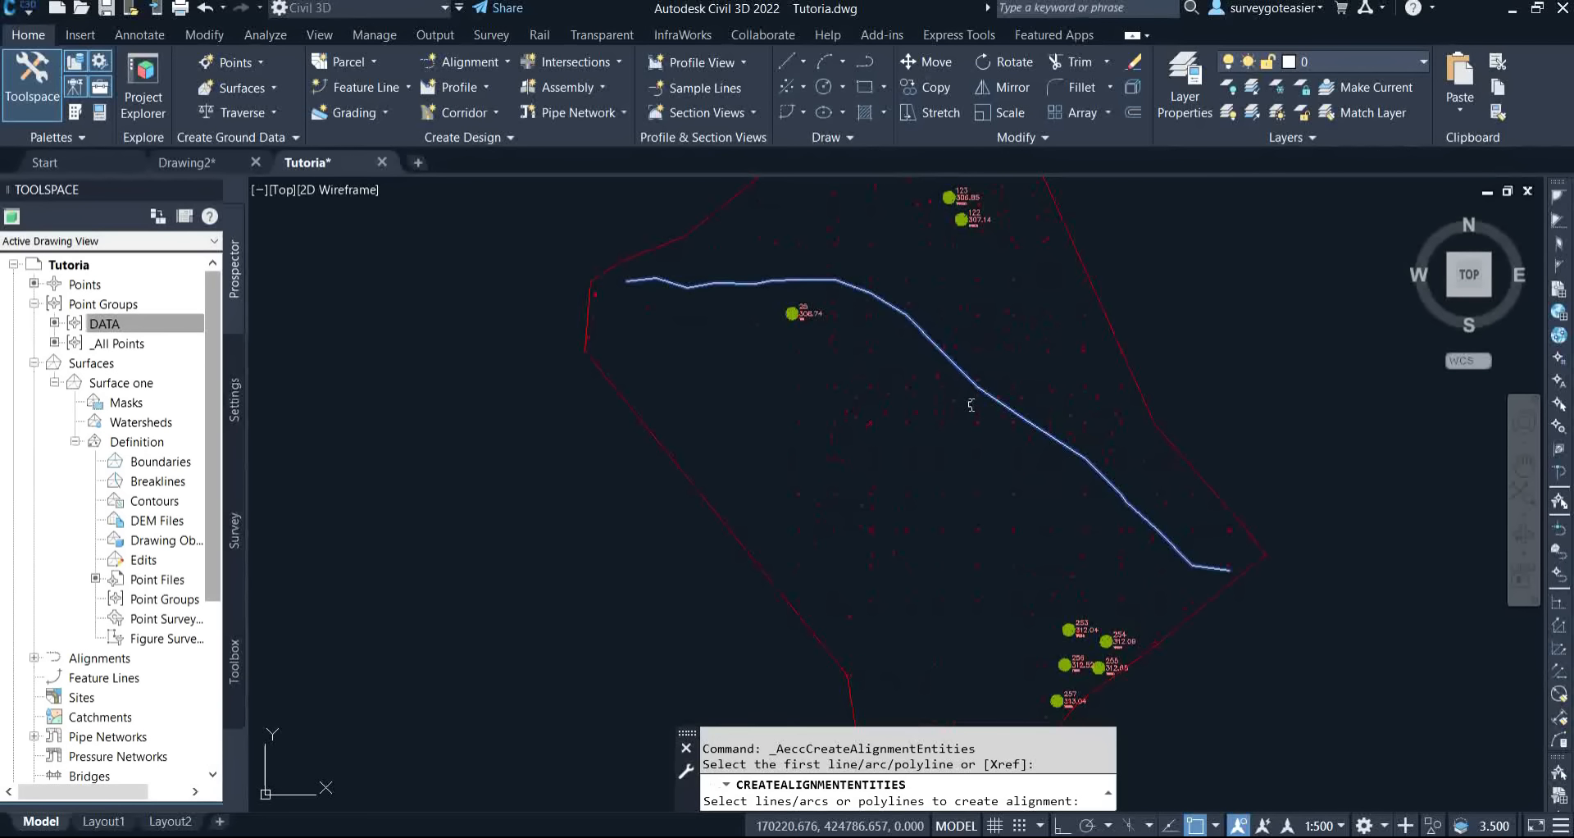
pyautogui.press('Return')
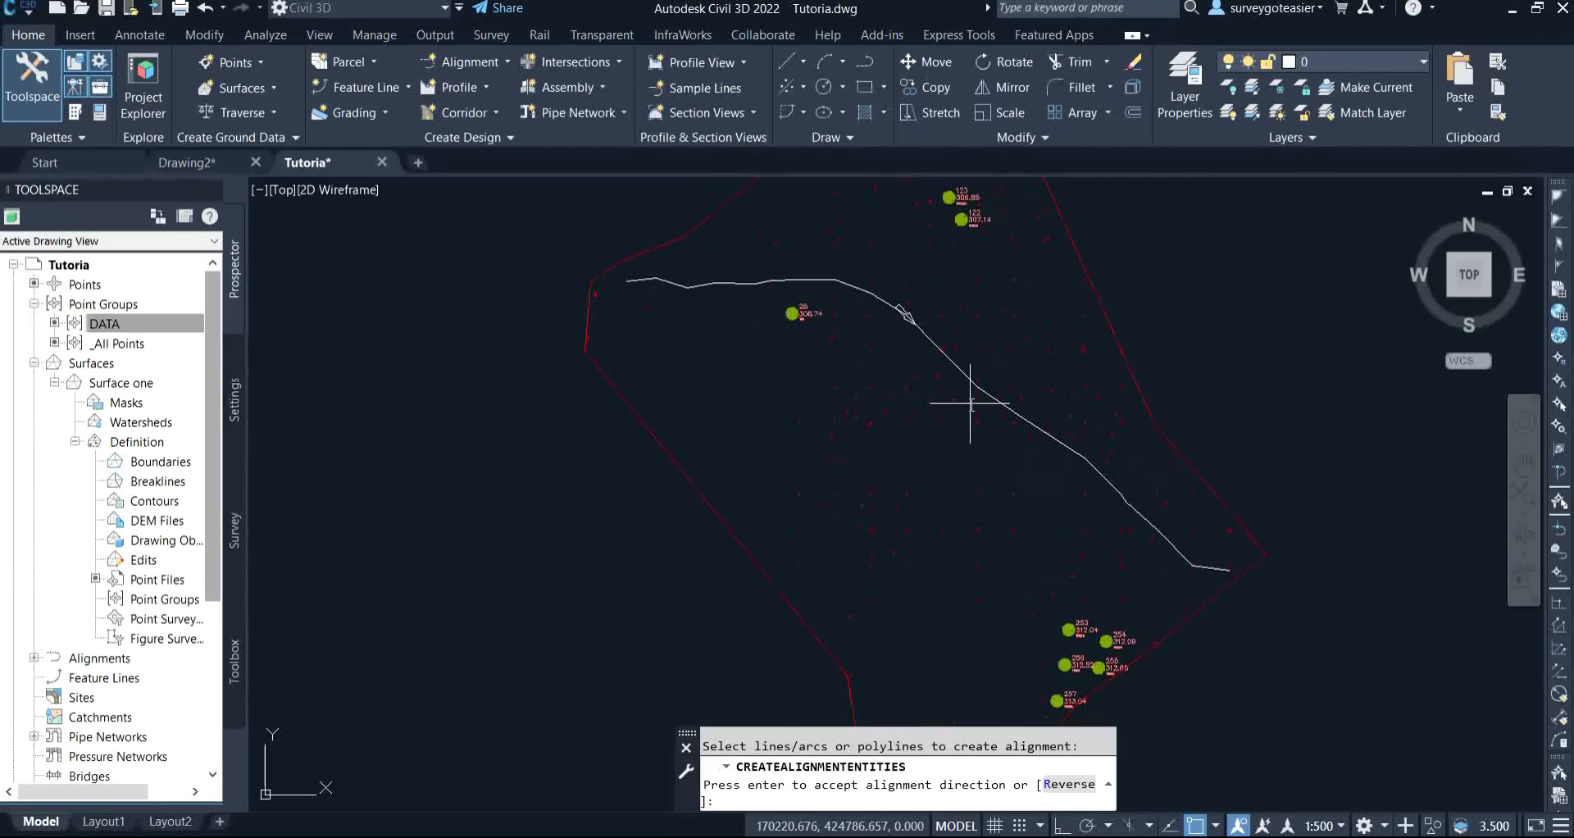
# Check the alignment's direction arrow and western start point, and accept the west-to-east direction.
pyautogui.rightClick(894, 306)
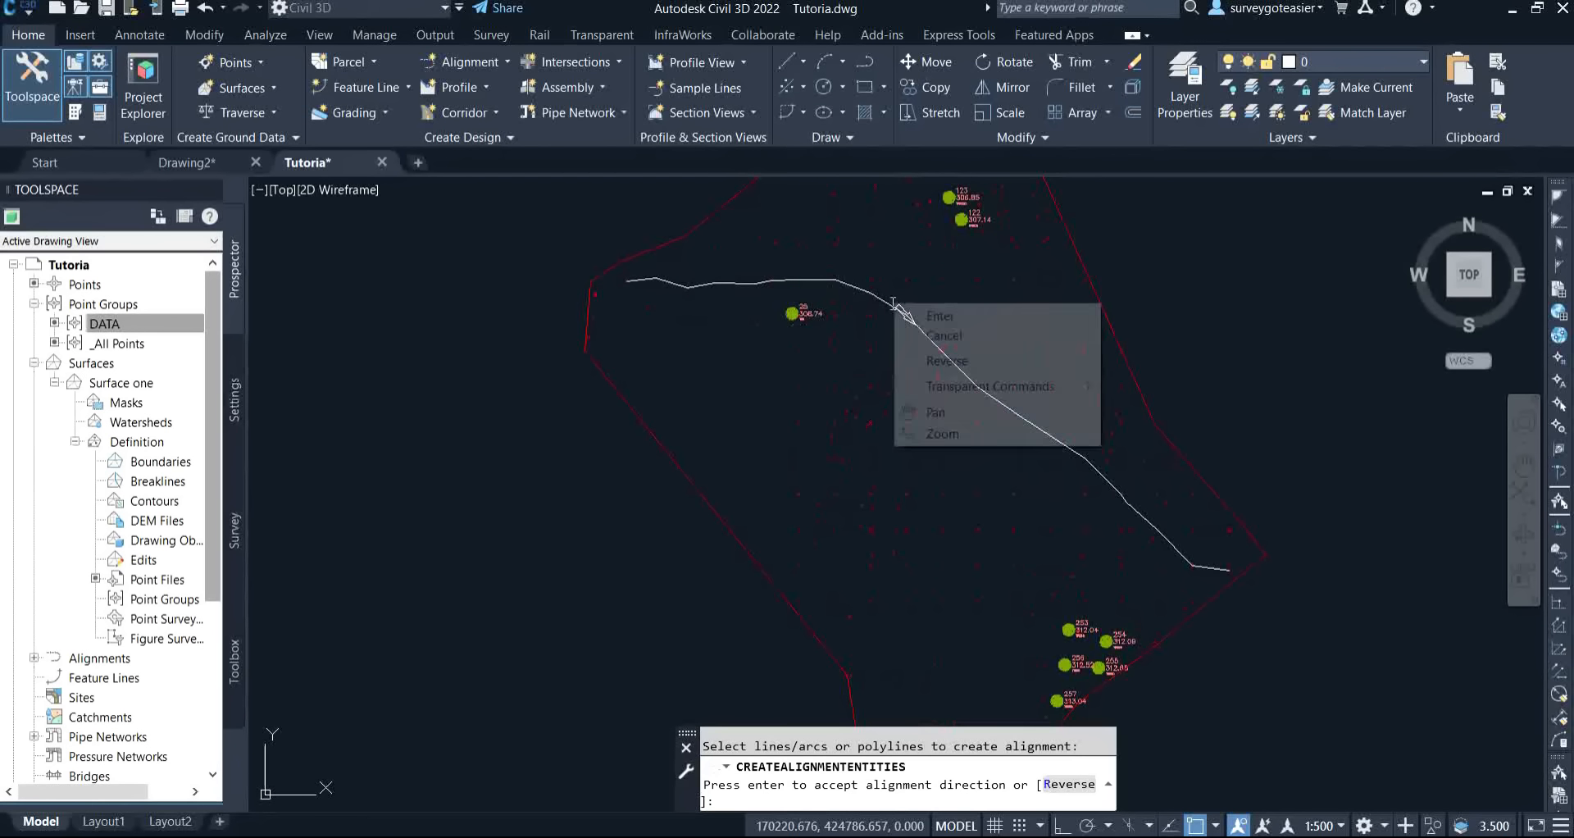
pyautogui.press('Escape')
pyautogui.scroll(6, 905, 305)
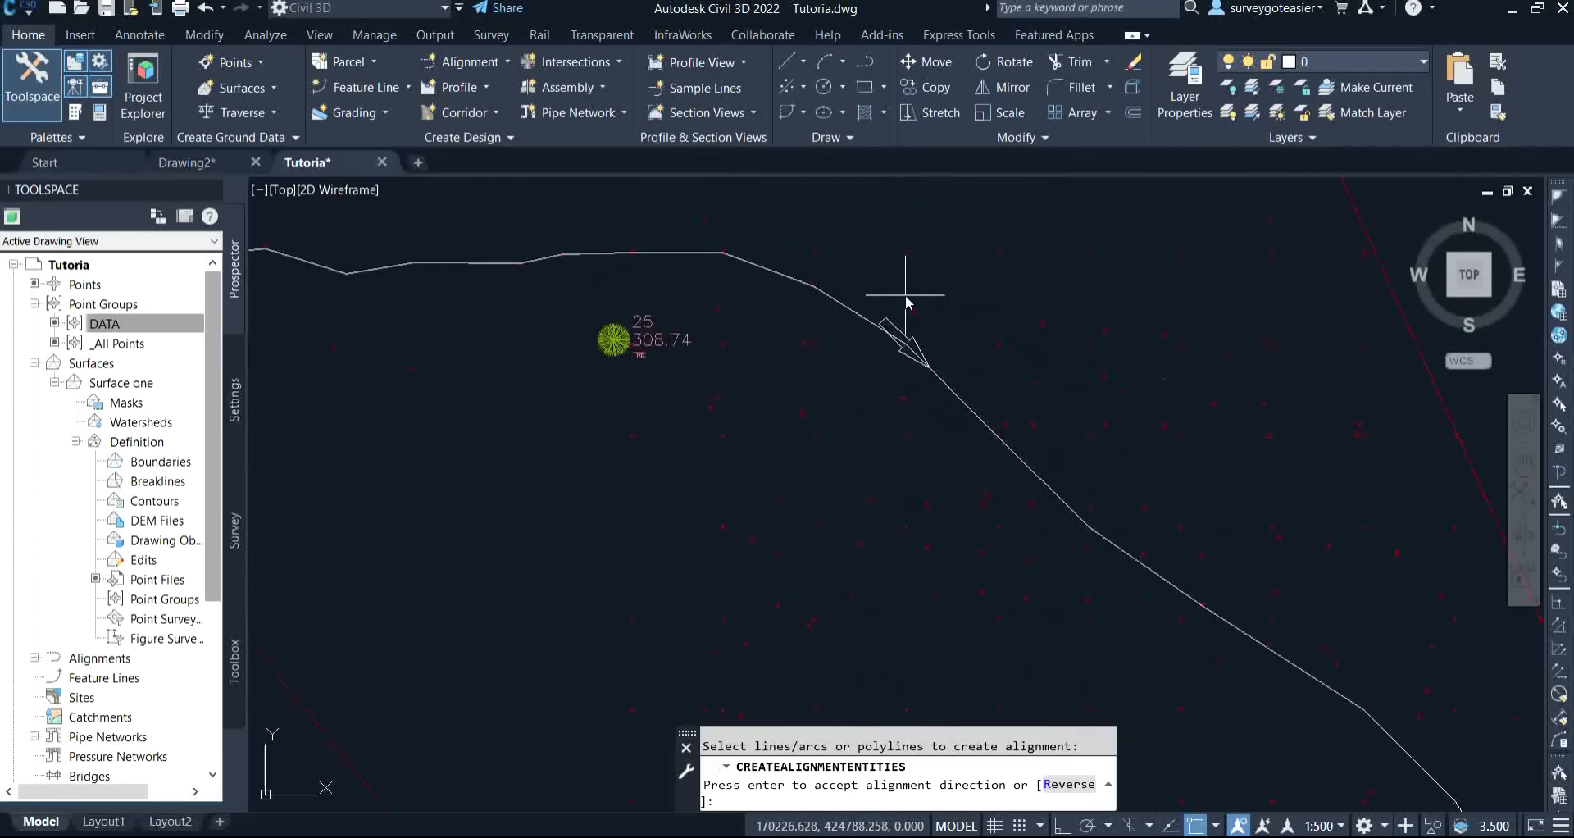
pyautogui.scroll(-6, 906, 304)
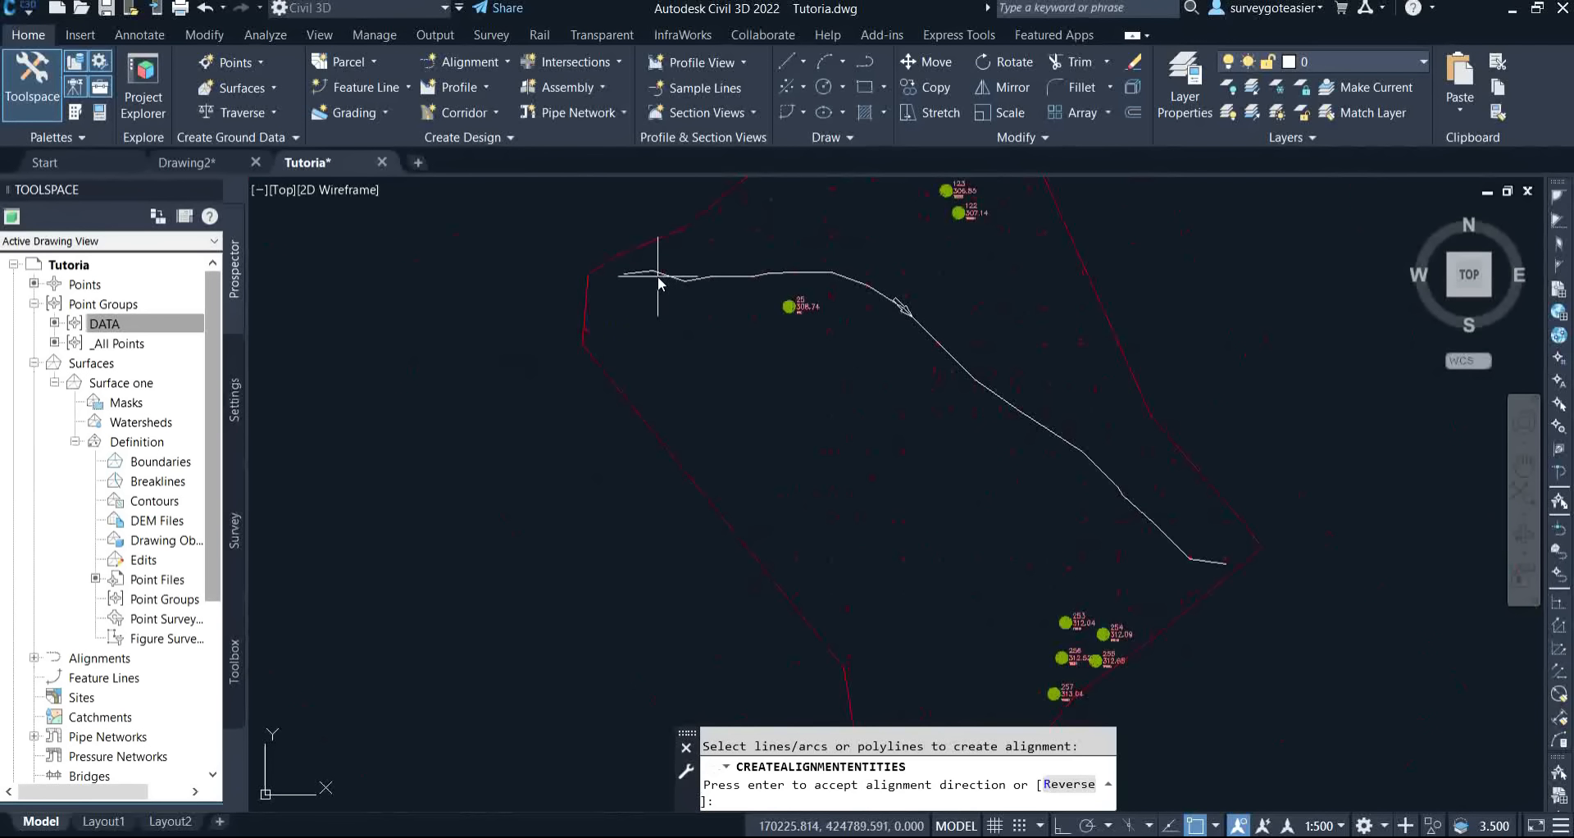
pyautogui.scroll(6, 625, 273)
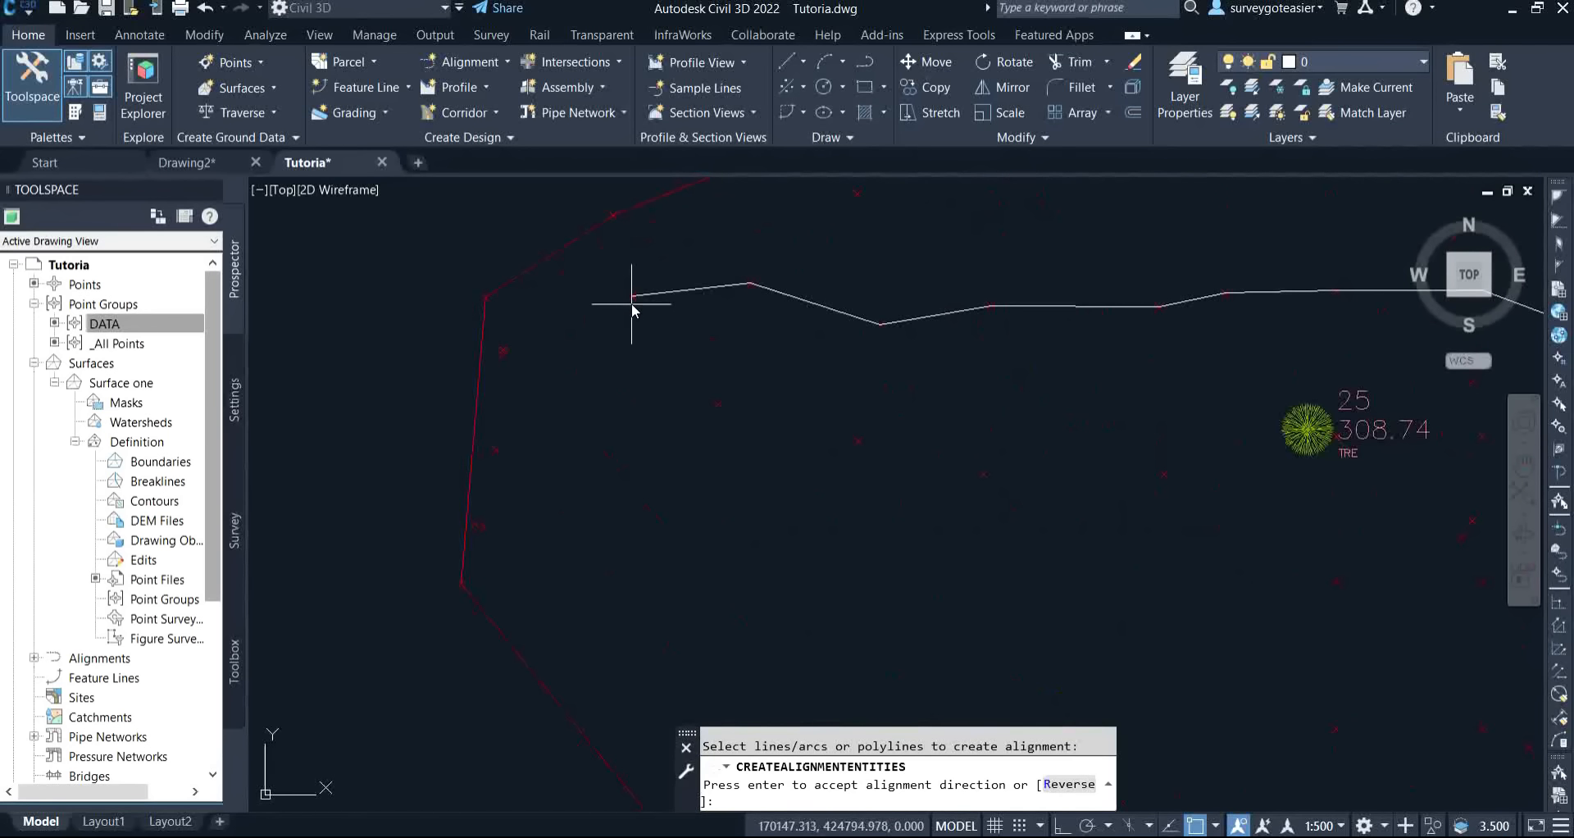
pyautogui.scroll(-6, 627, 307)
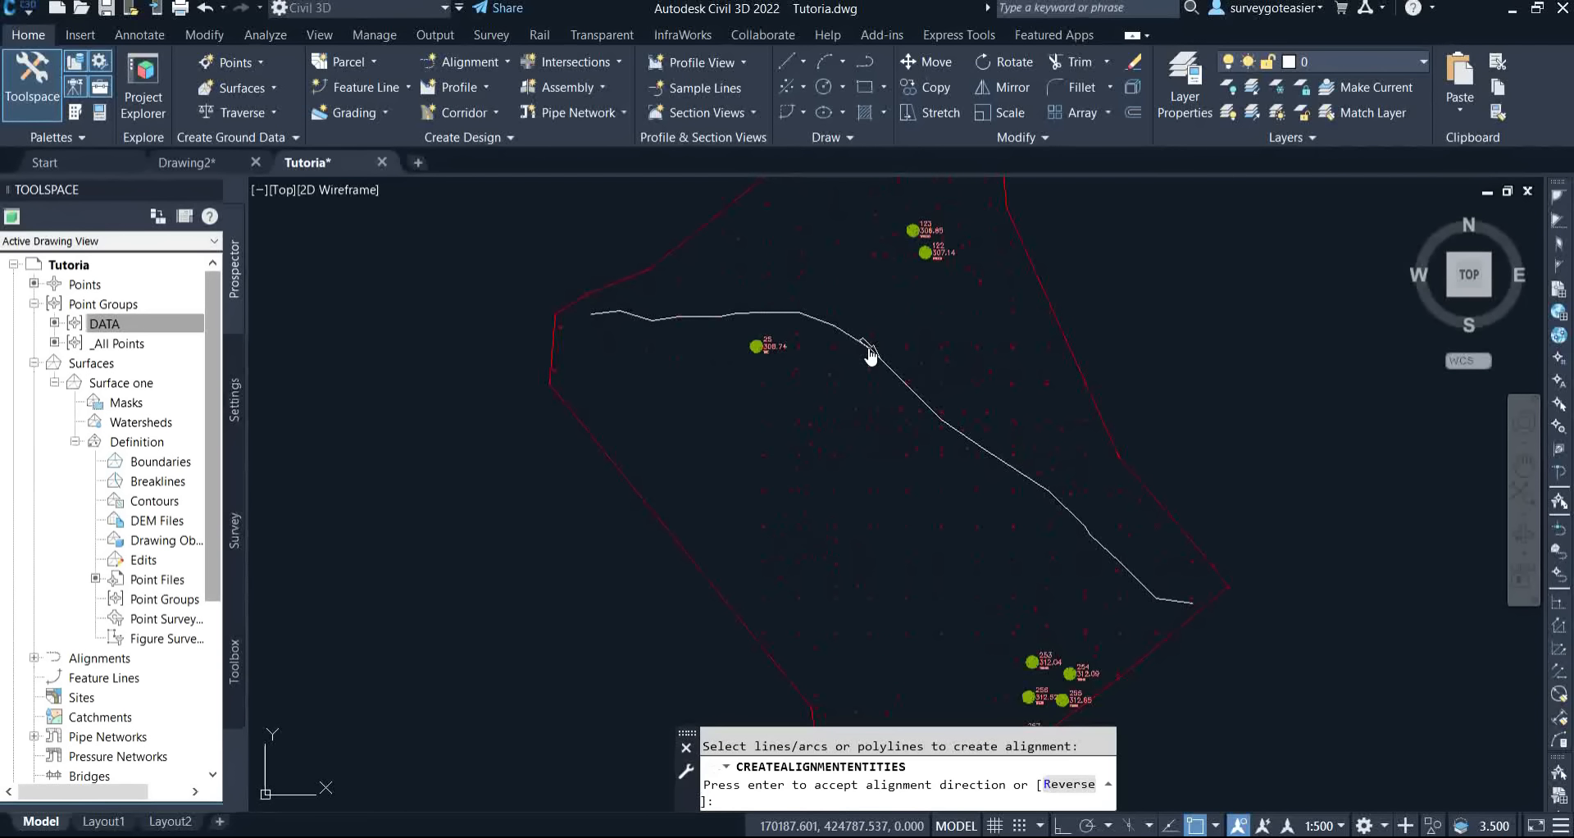
pyautogui.press('Return')
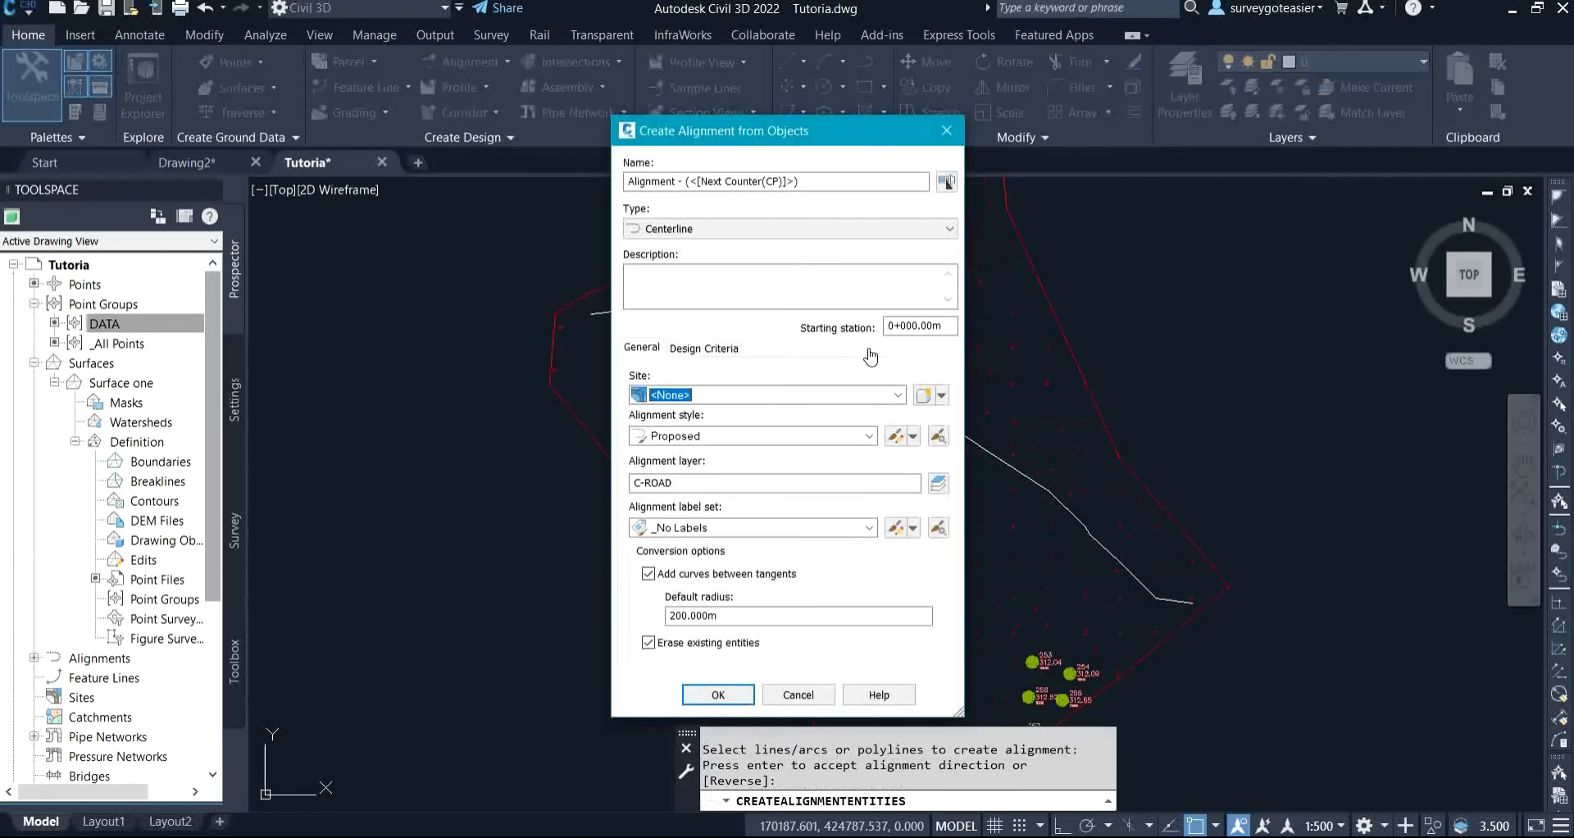
# Name the new centerline alignment "road".
pyautogui.click(809, 182)
pyautogui.moveTo(809, 182); pyautogui.dragTo(582, 179)
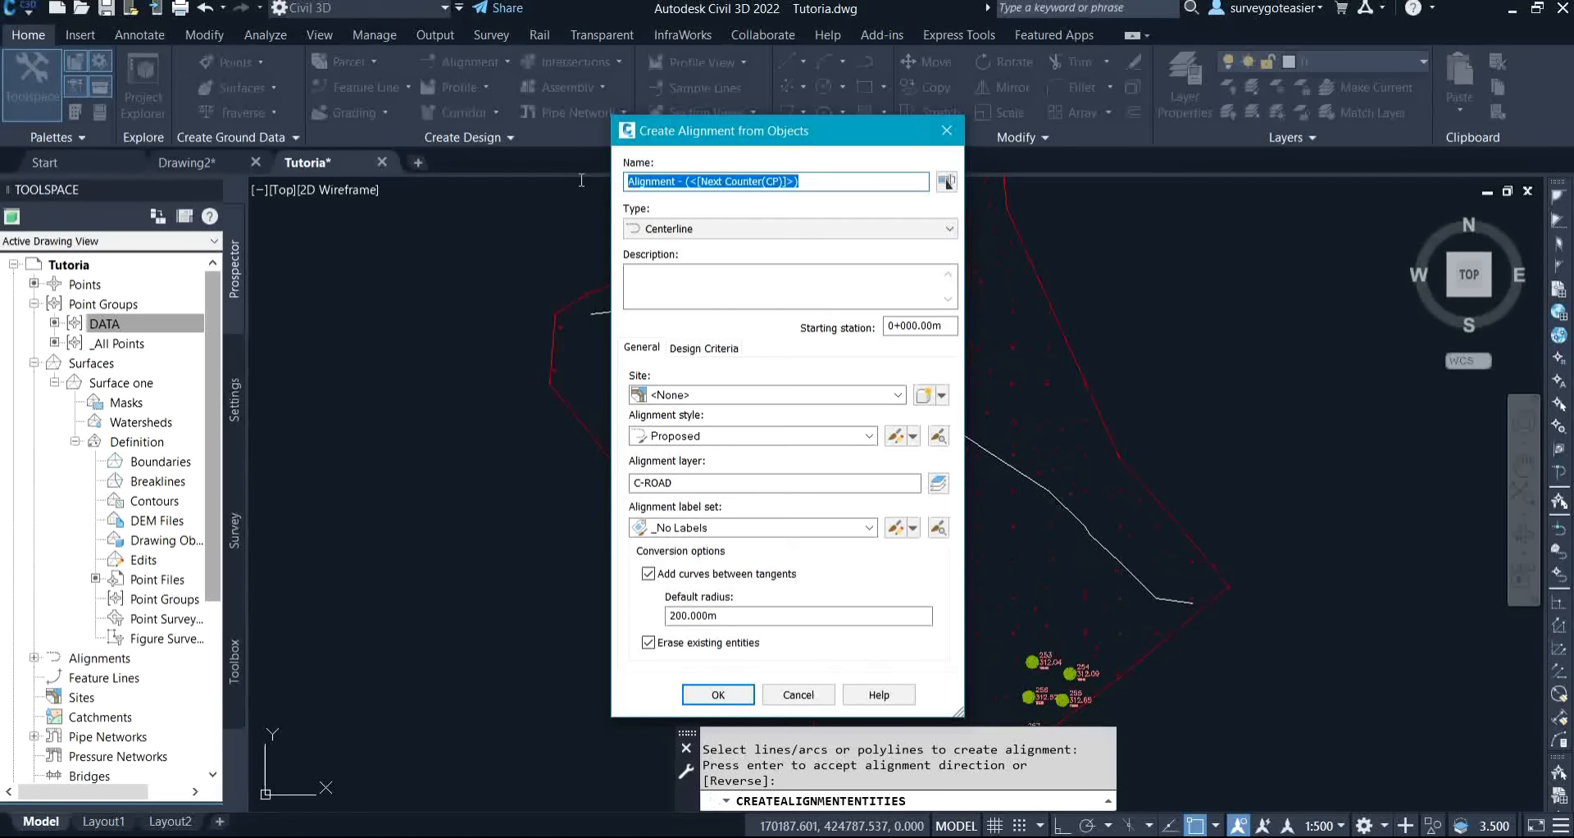
pyautogui.write('roa')
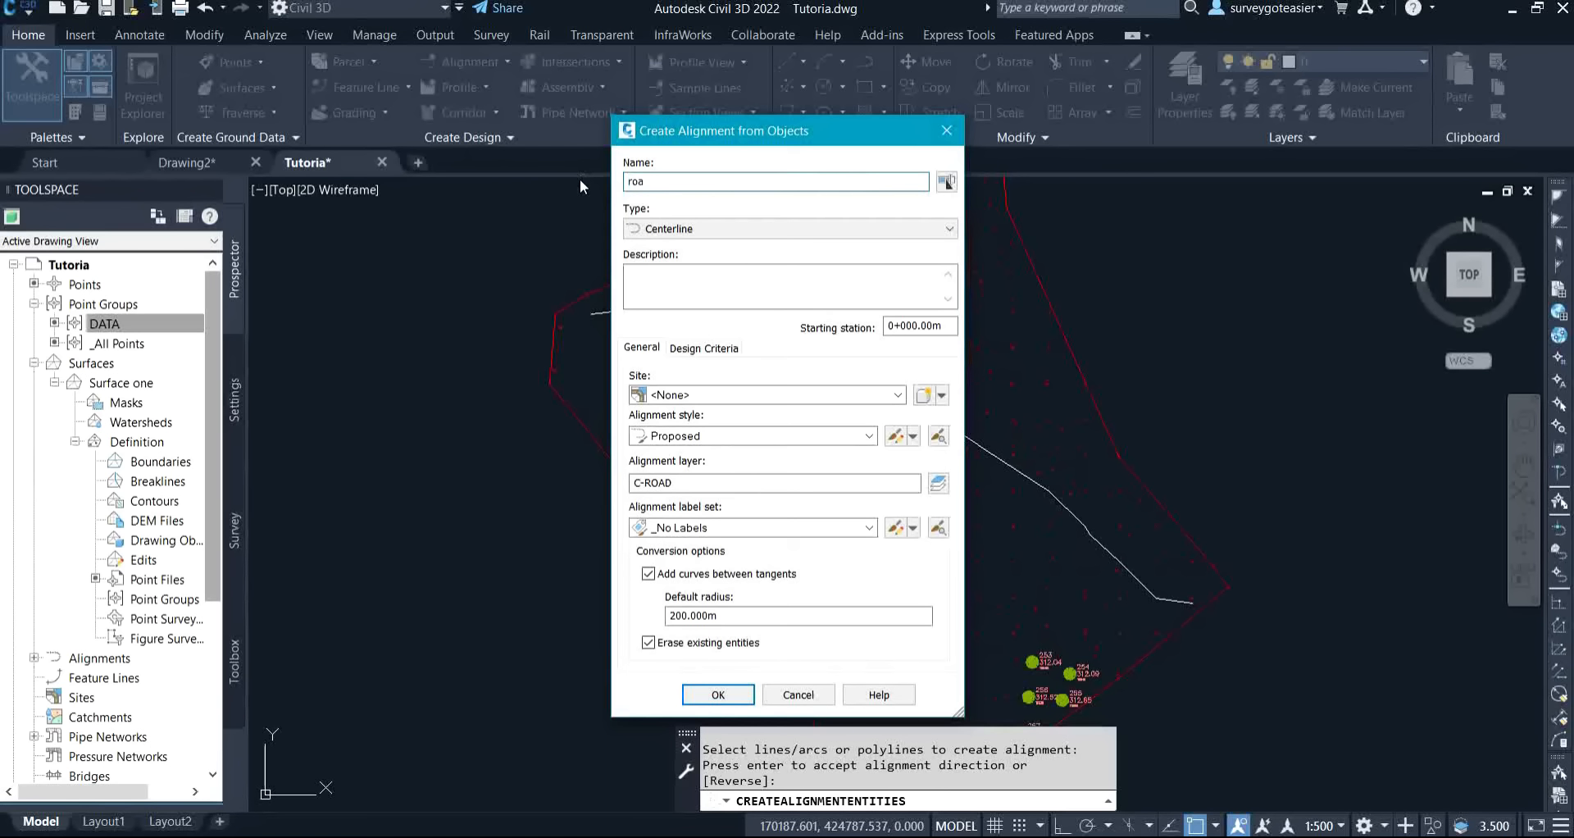
pyautogui.write('d')
# Choose <None> as the alignment's site and Proposed as its alignment style.
pyautogui.click(803, 397)
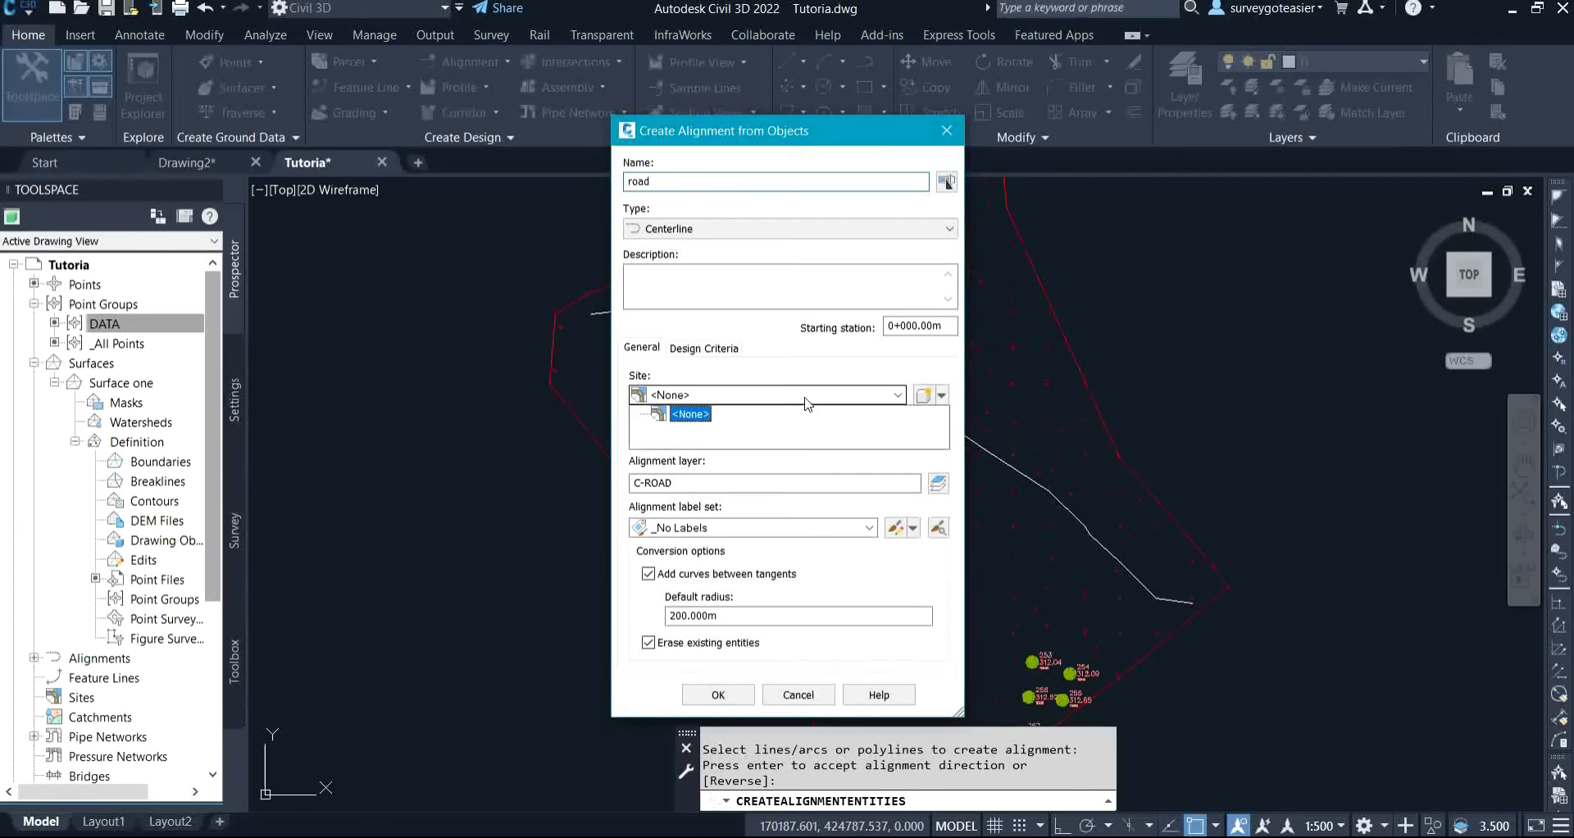
pyautogui.click(804, 404)
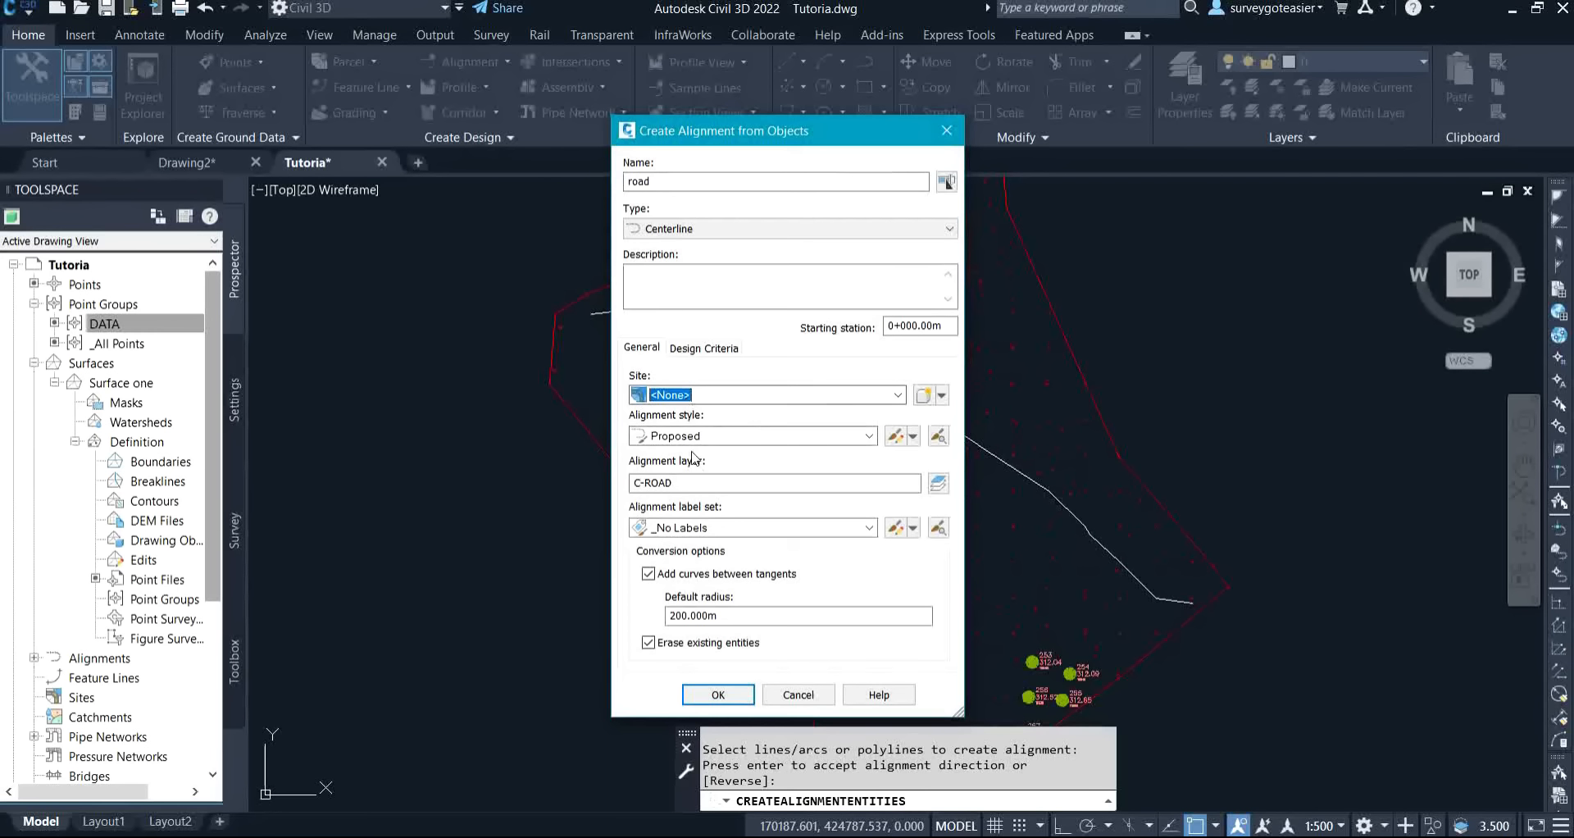
pyautogui.click(867, 436)
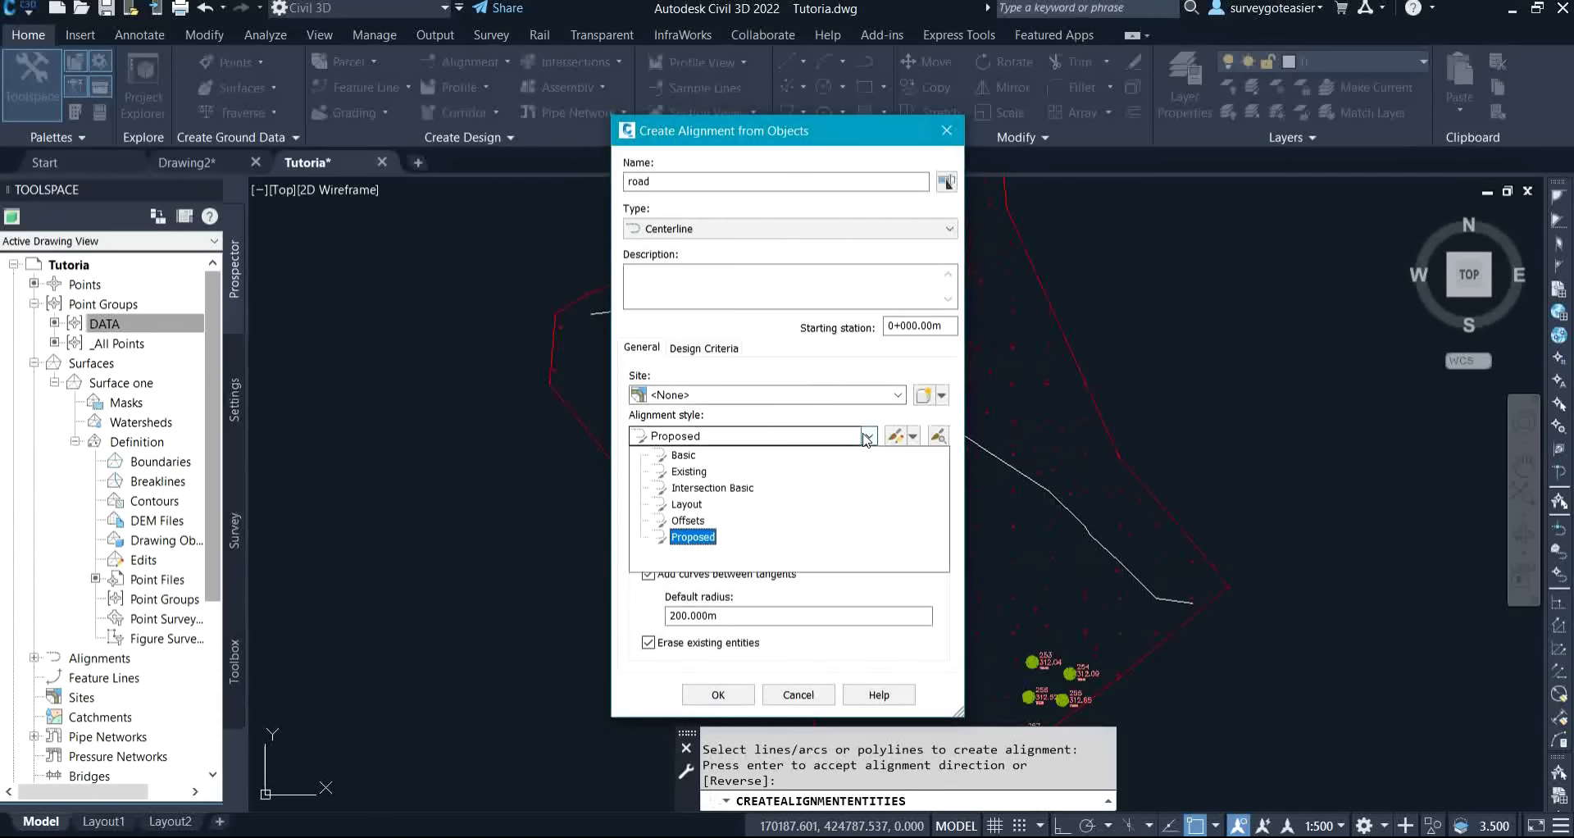
pyautogui.click(867, 436)
pyautogui.click(867, 436)
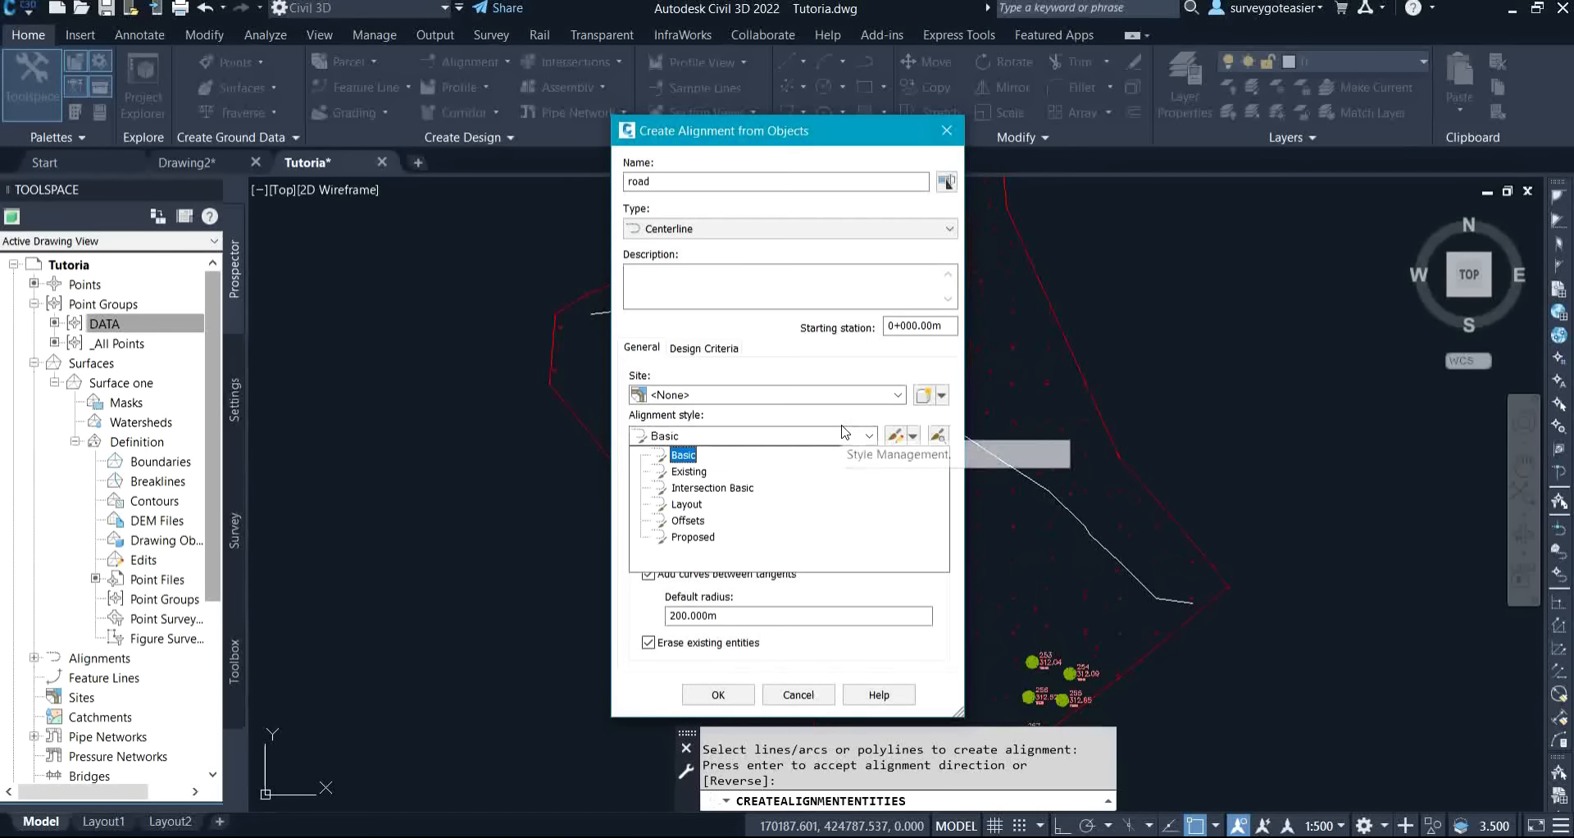
pyautogui.click(693, 537)
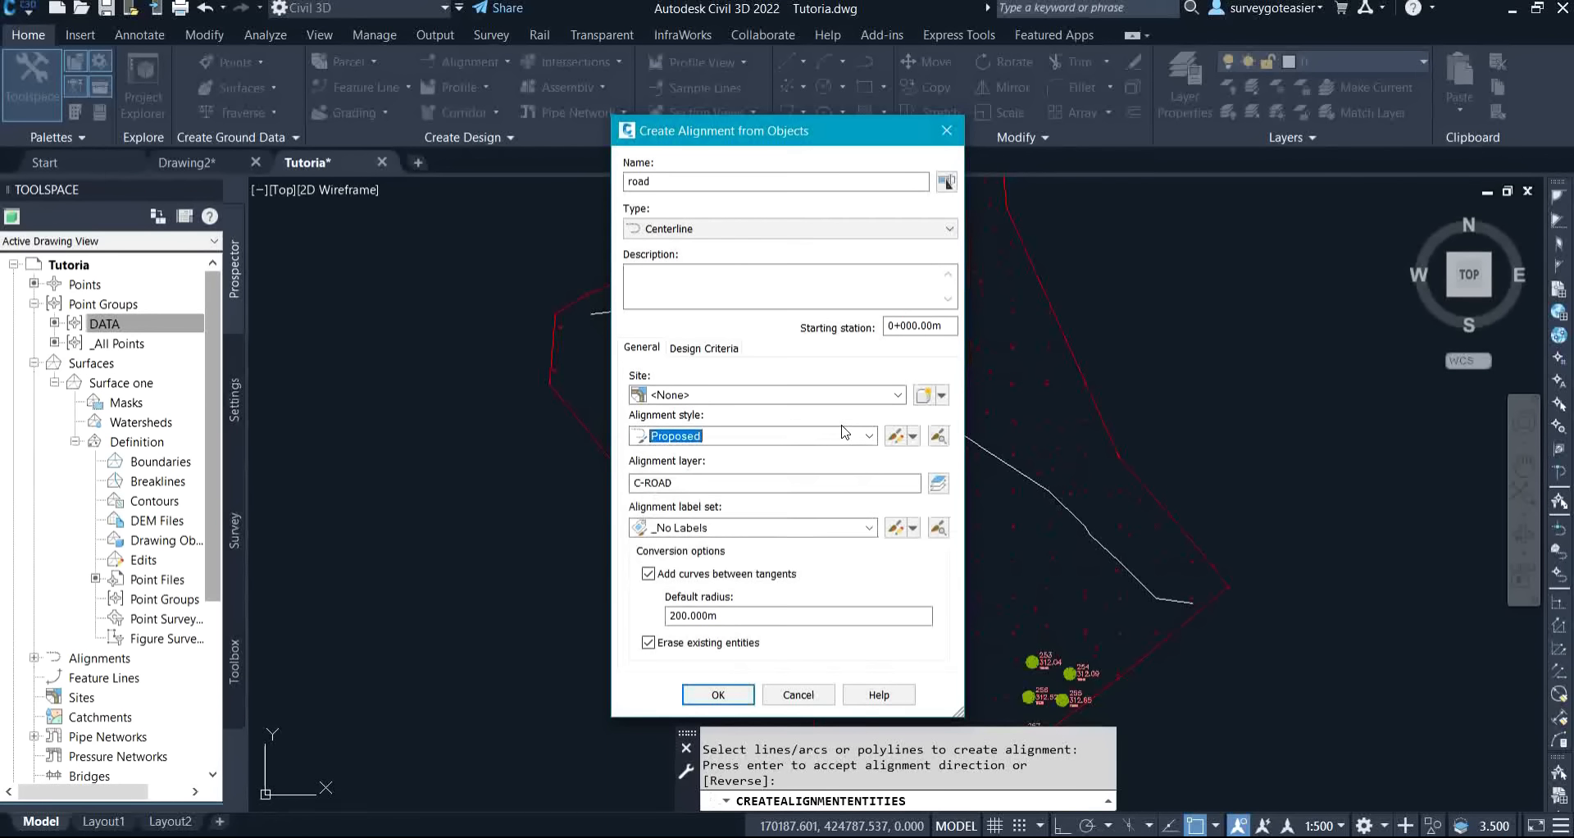
# Choose the Major and Minor only label set, set the default curve radius to 100 m, and create the alignment.
pyautogui.click(786, 529)
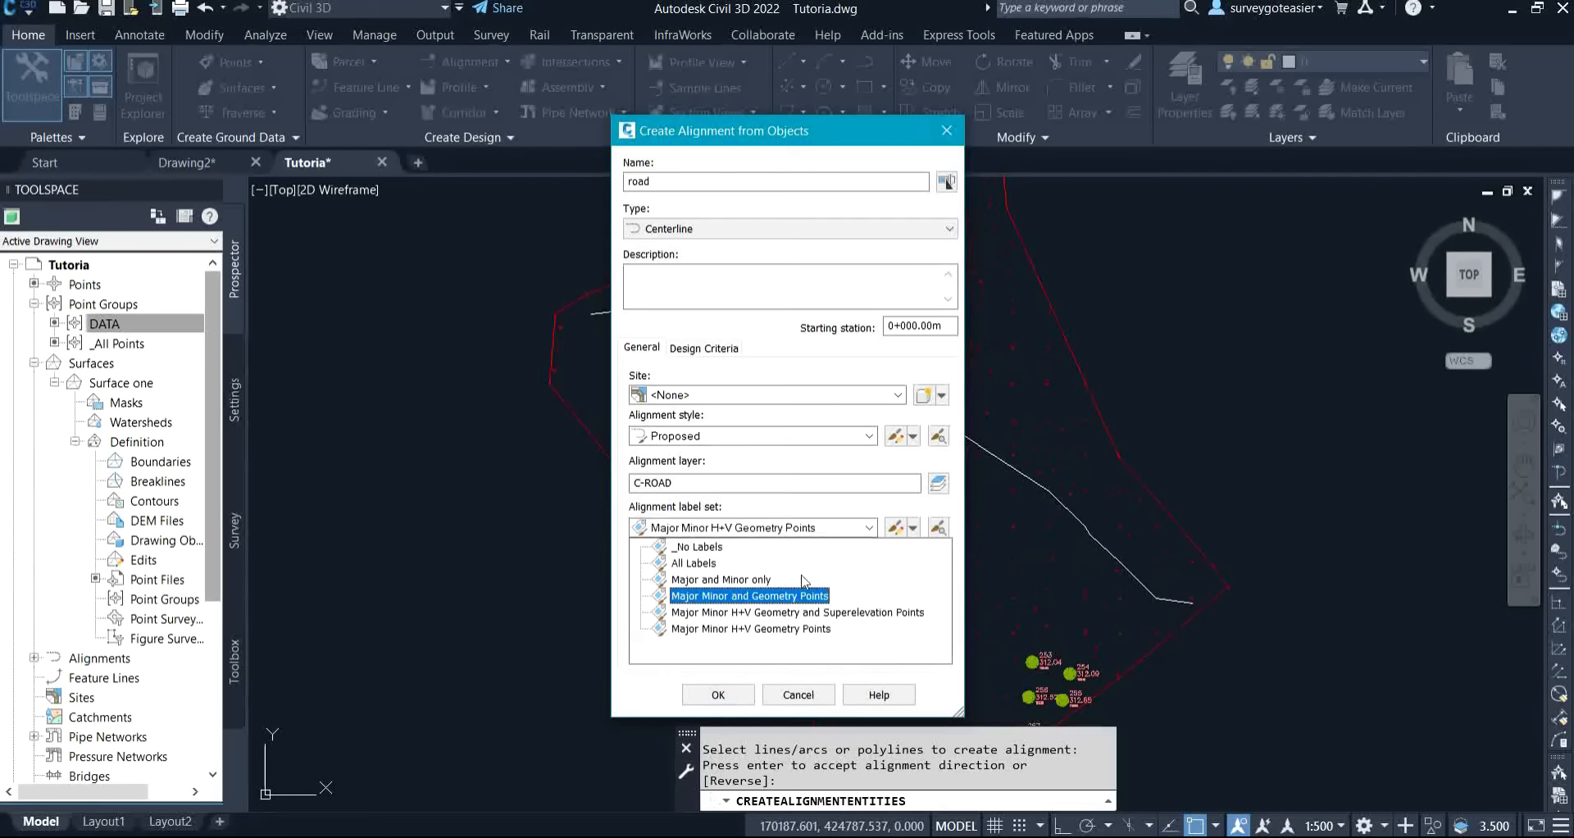
pyautogui.click(737, 581)
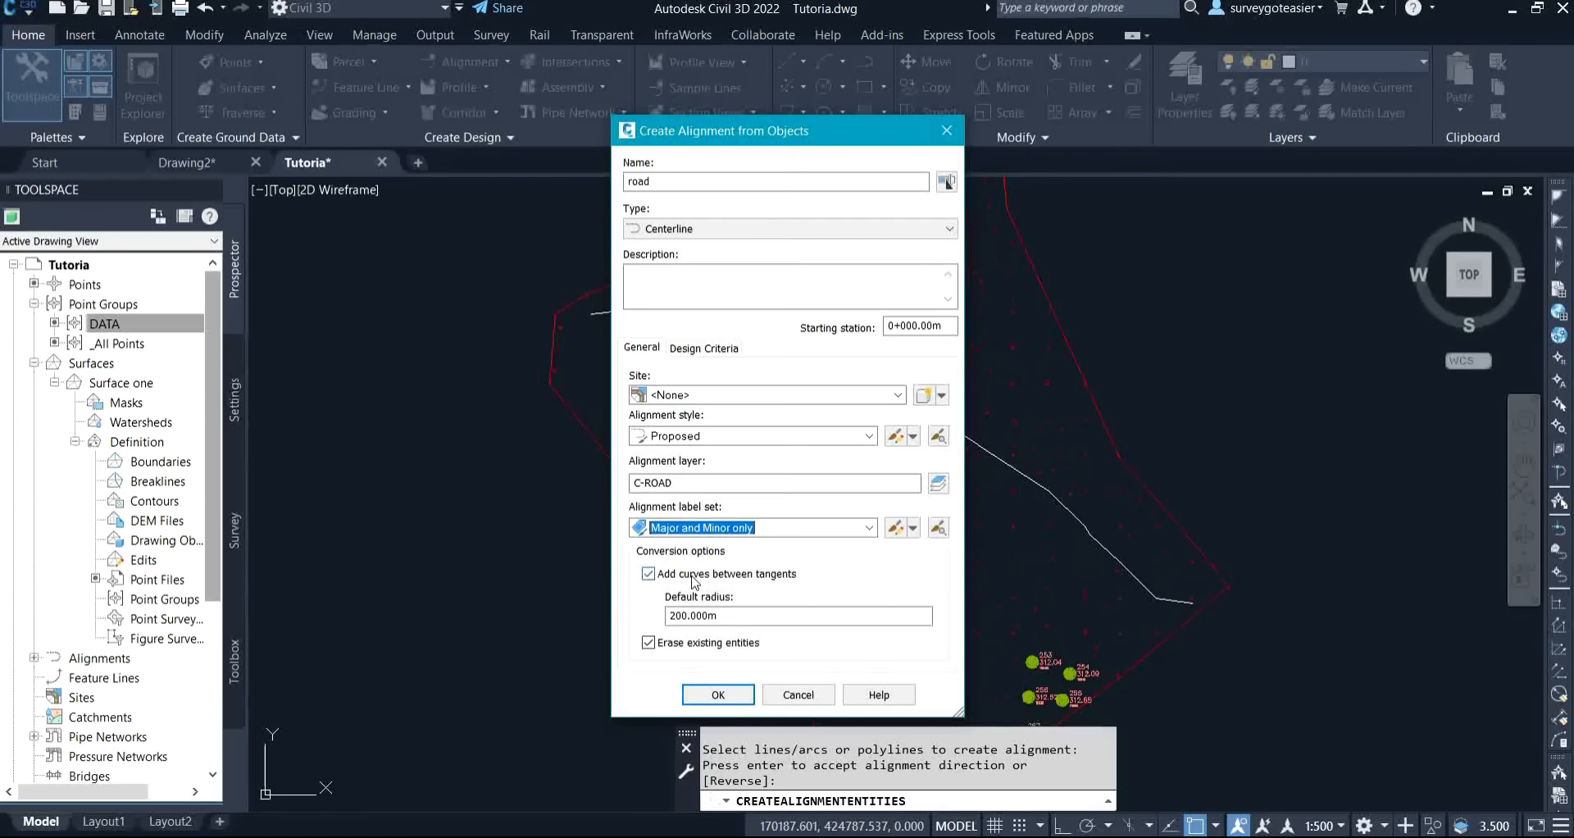
pyautogui.click(708, 615)
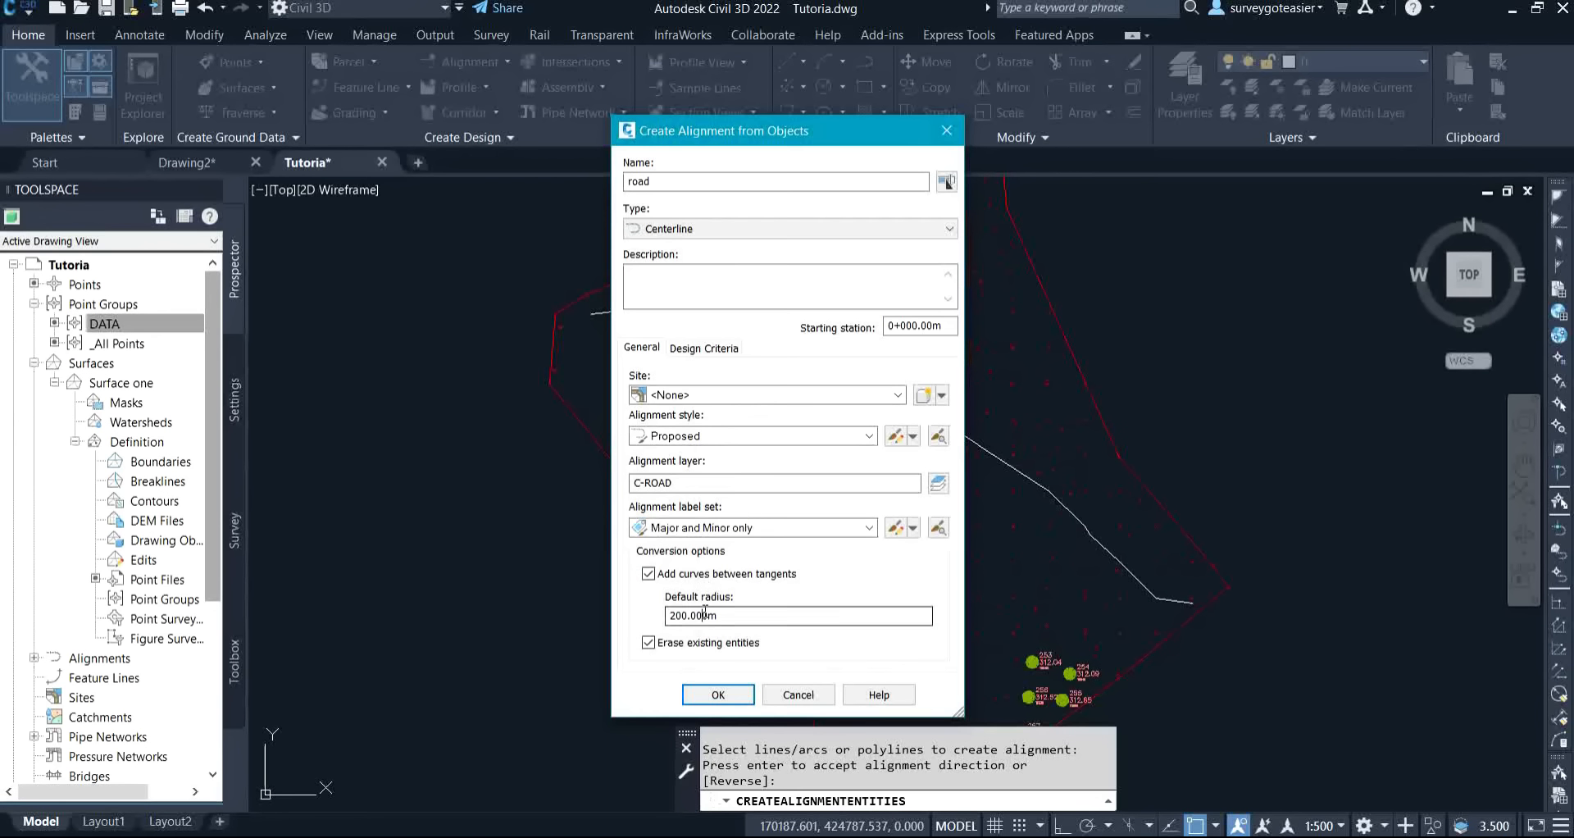
pyautogui.moveTo(709, 616); pyautogui.dragTo(613, 616)
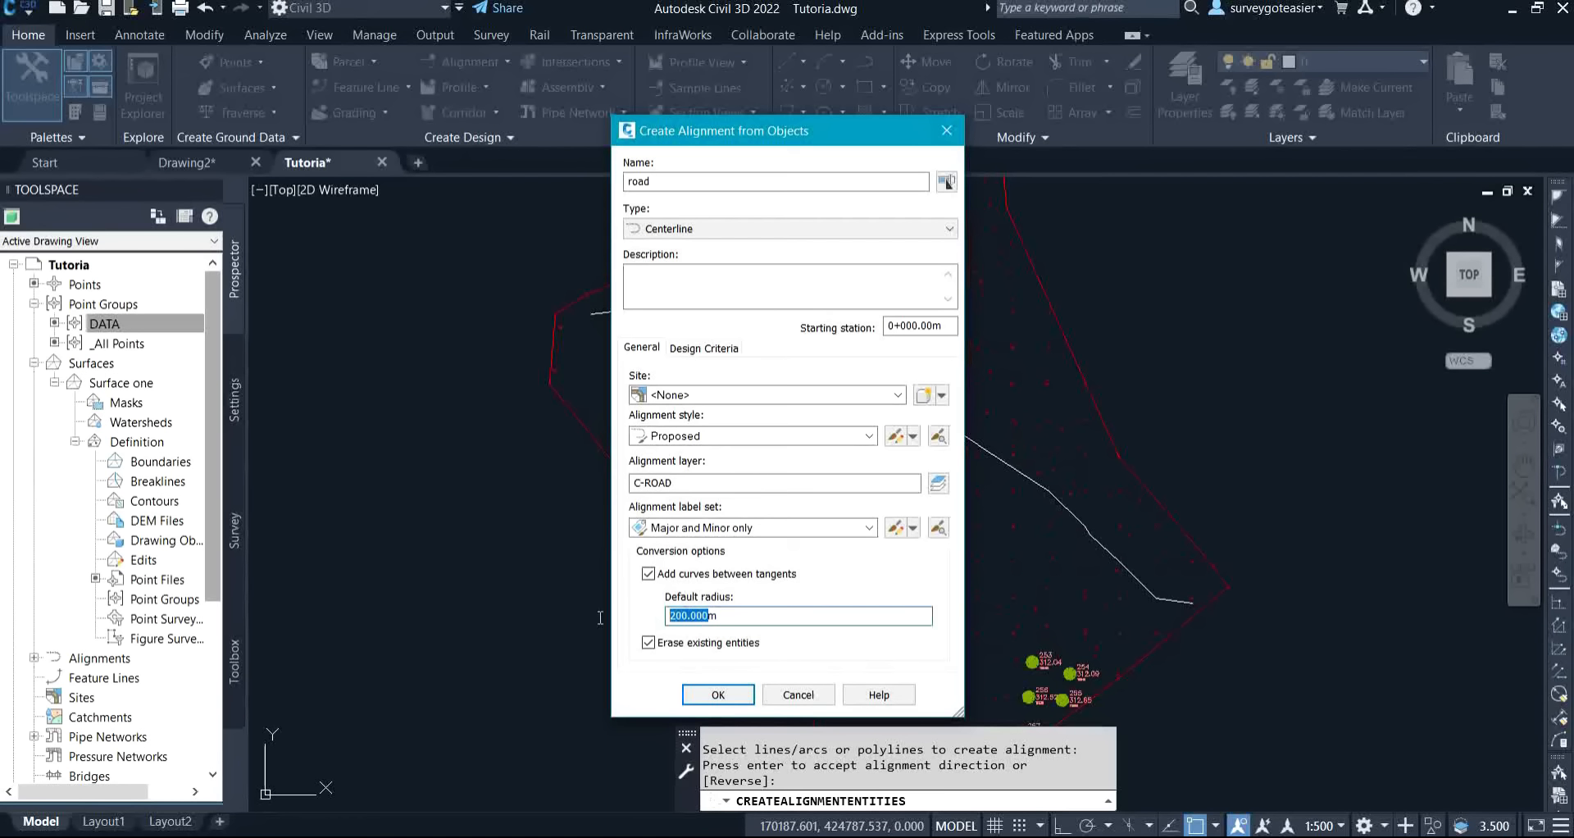
pyautogui.write('100m')
pyautogui.click(740, 696)
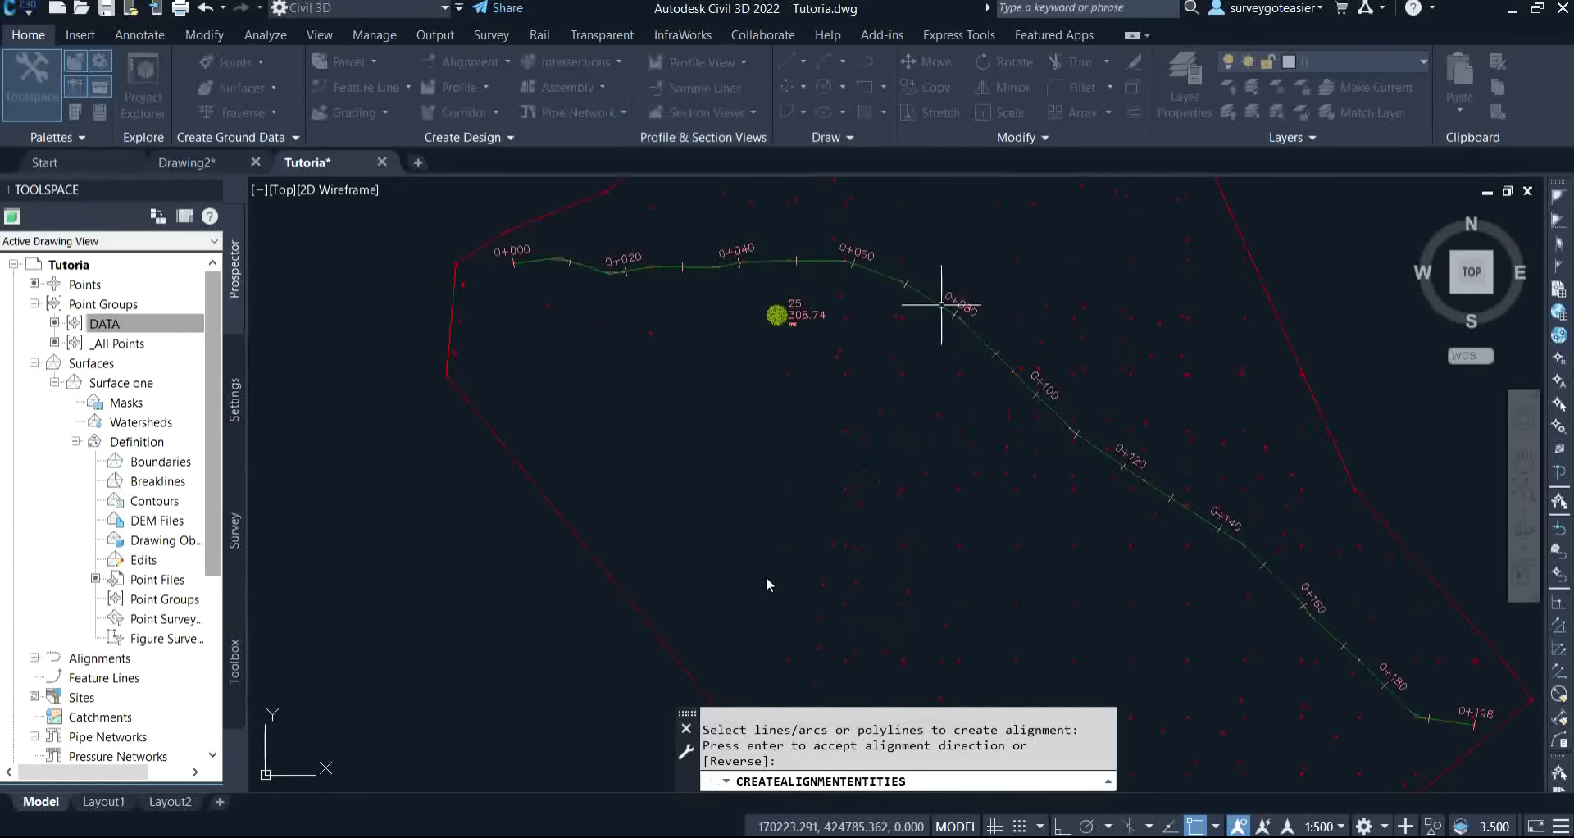
pyautogui.press('Return')
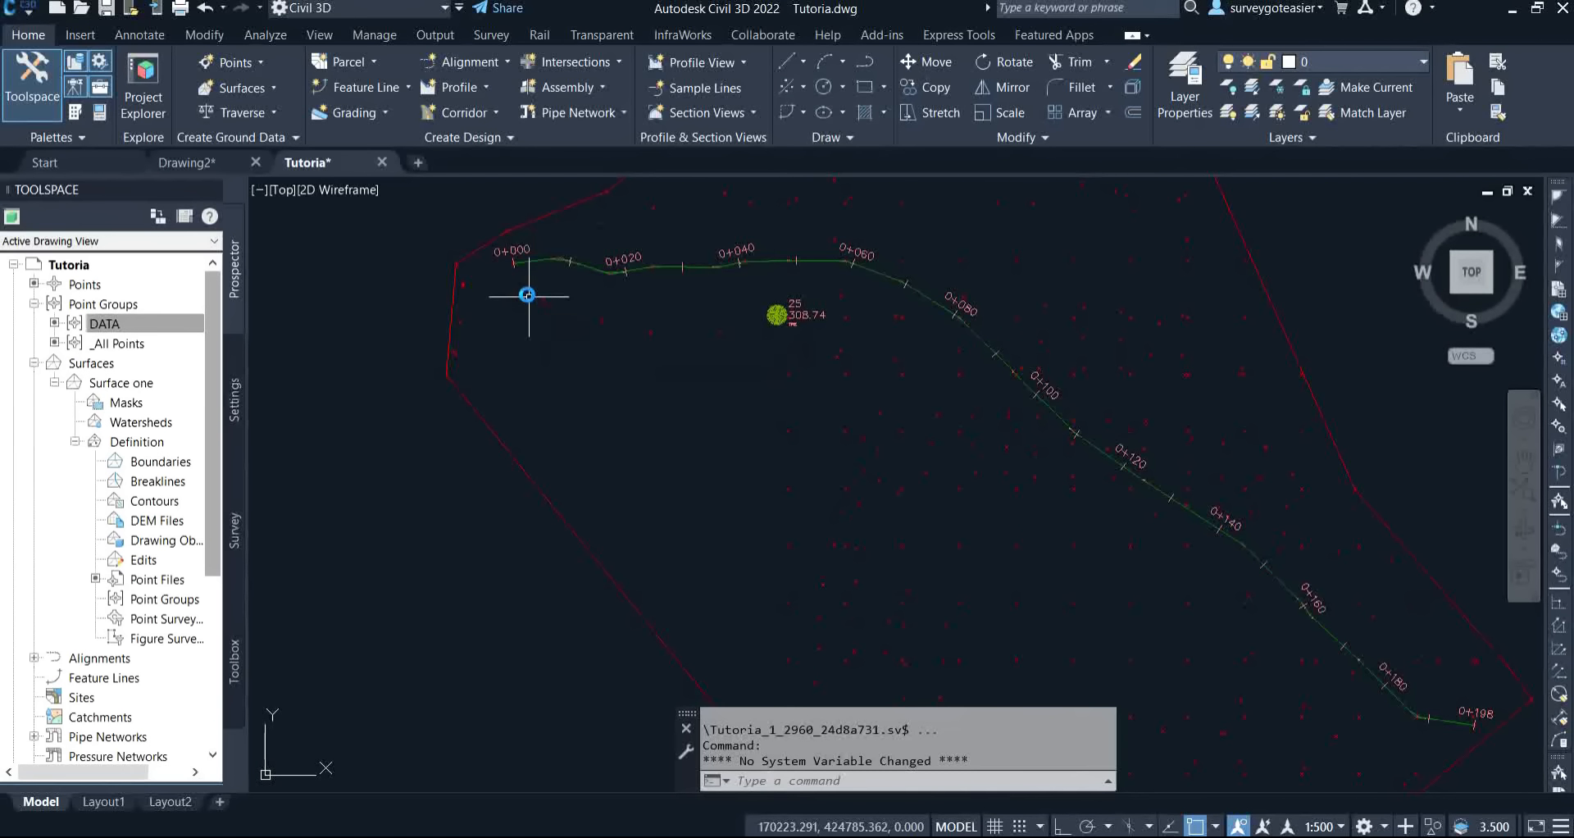
# Open the road alignment's Proposed style for editing, with its dialog moved clear of the alignment.
pyautogui.moveTo(525, 292)
pyautogui.moveTo(656, 284)
pyautogui.moveTo(758, 270)
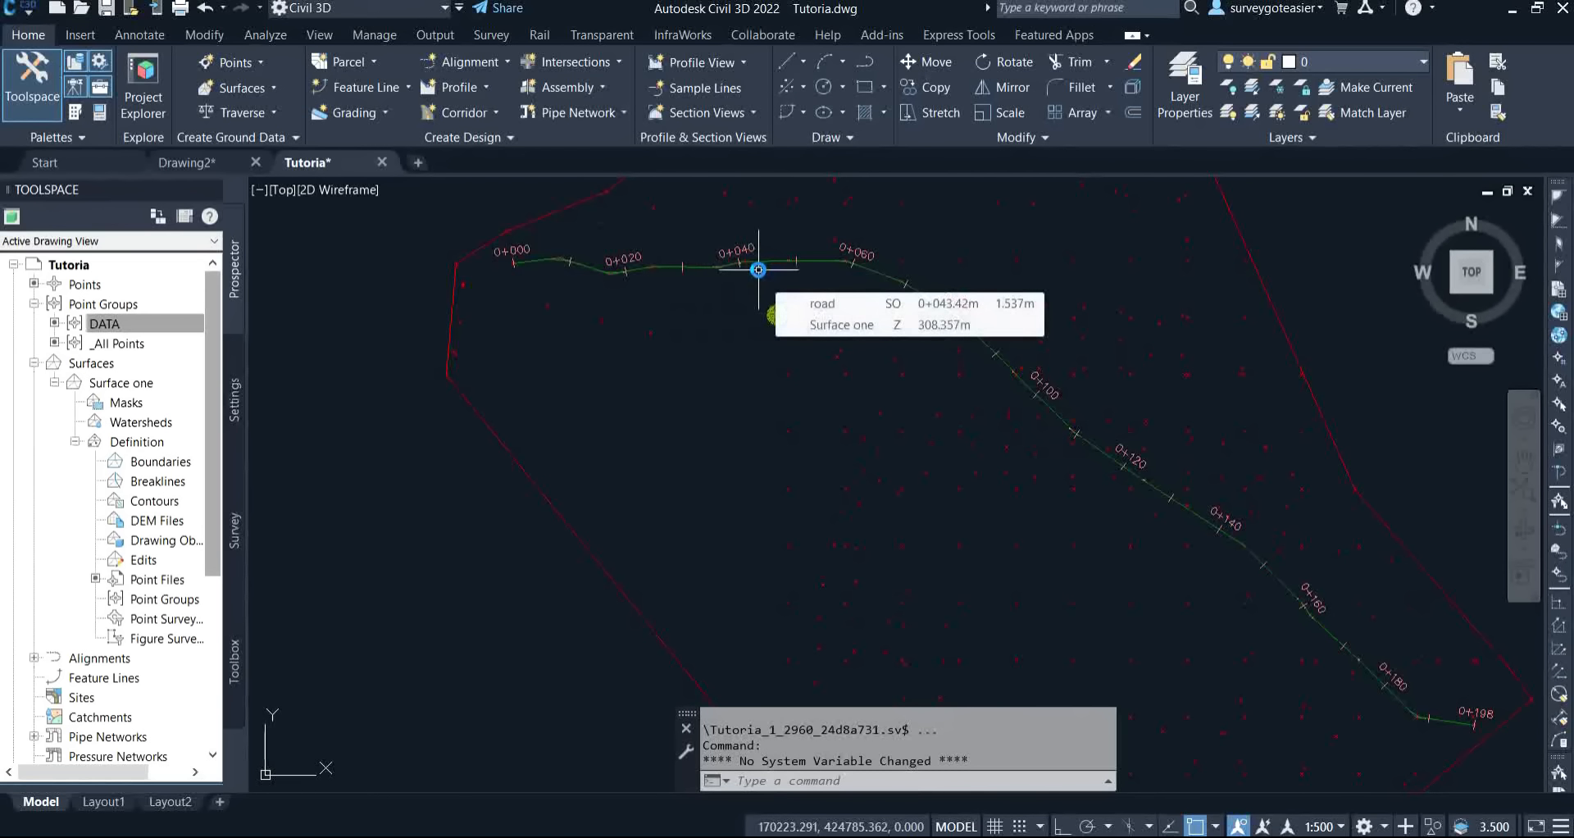
pyautogui.moveTo(759, 273); pyautogui.dragTo(699, 341, button='middle')
pyautogui.click(676, 330)
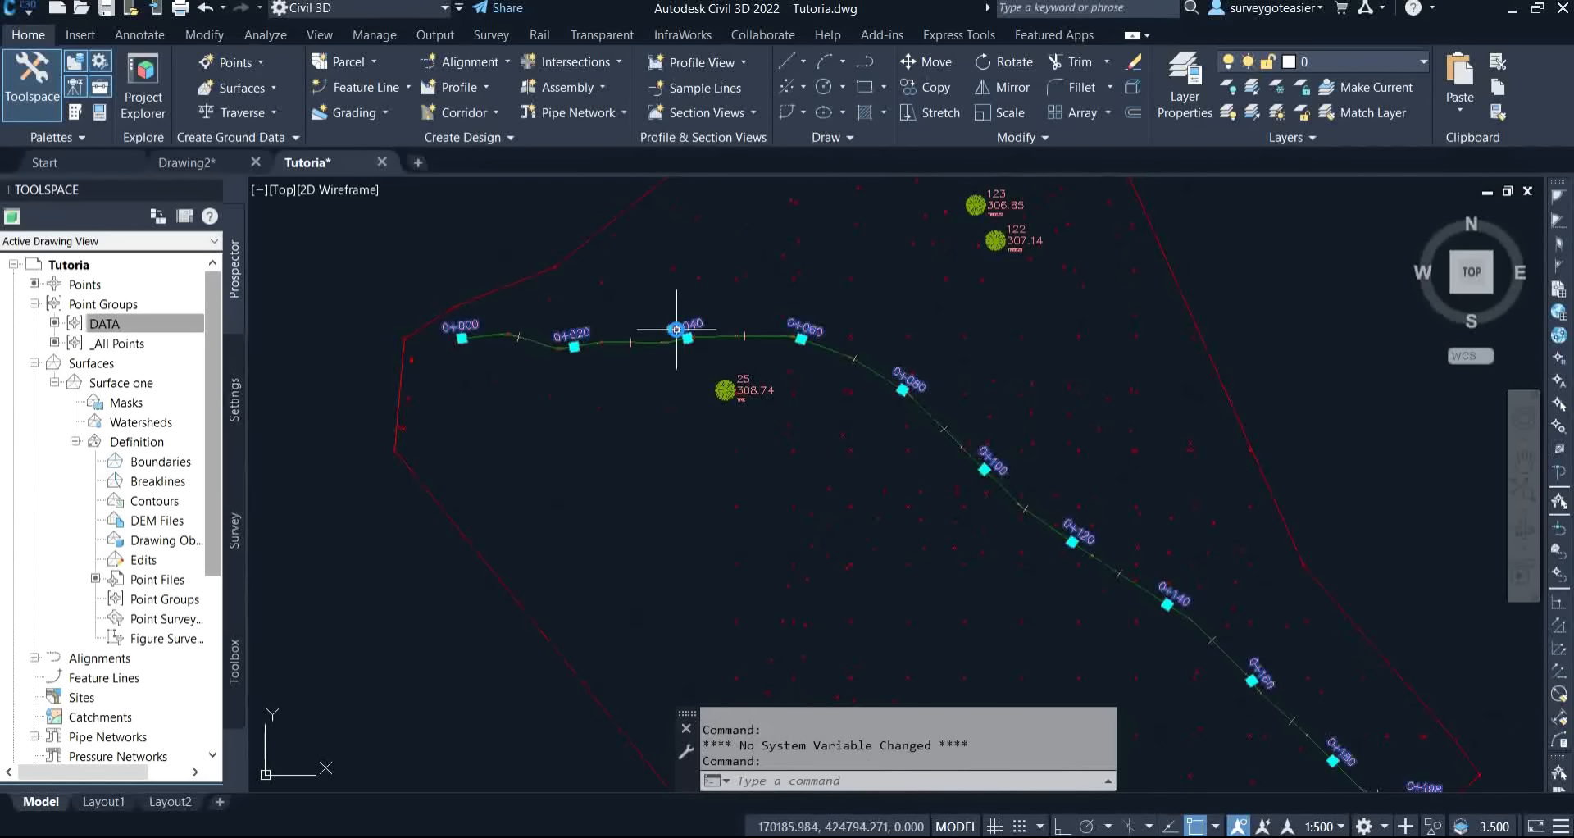
pyautogui.rightClick(677, 331)
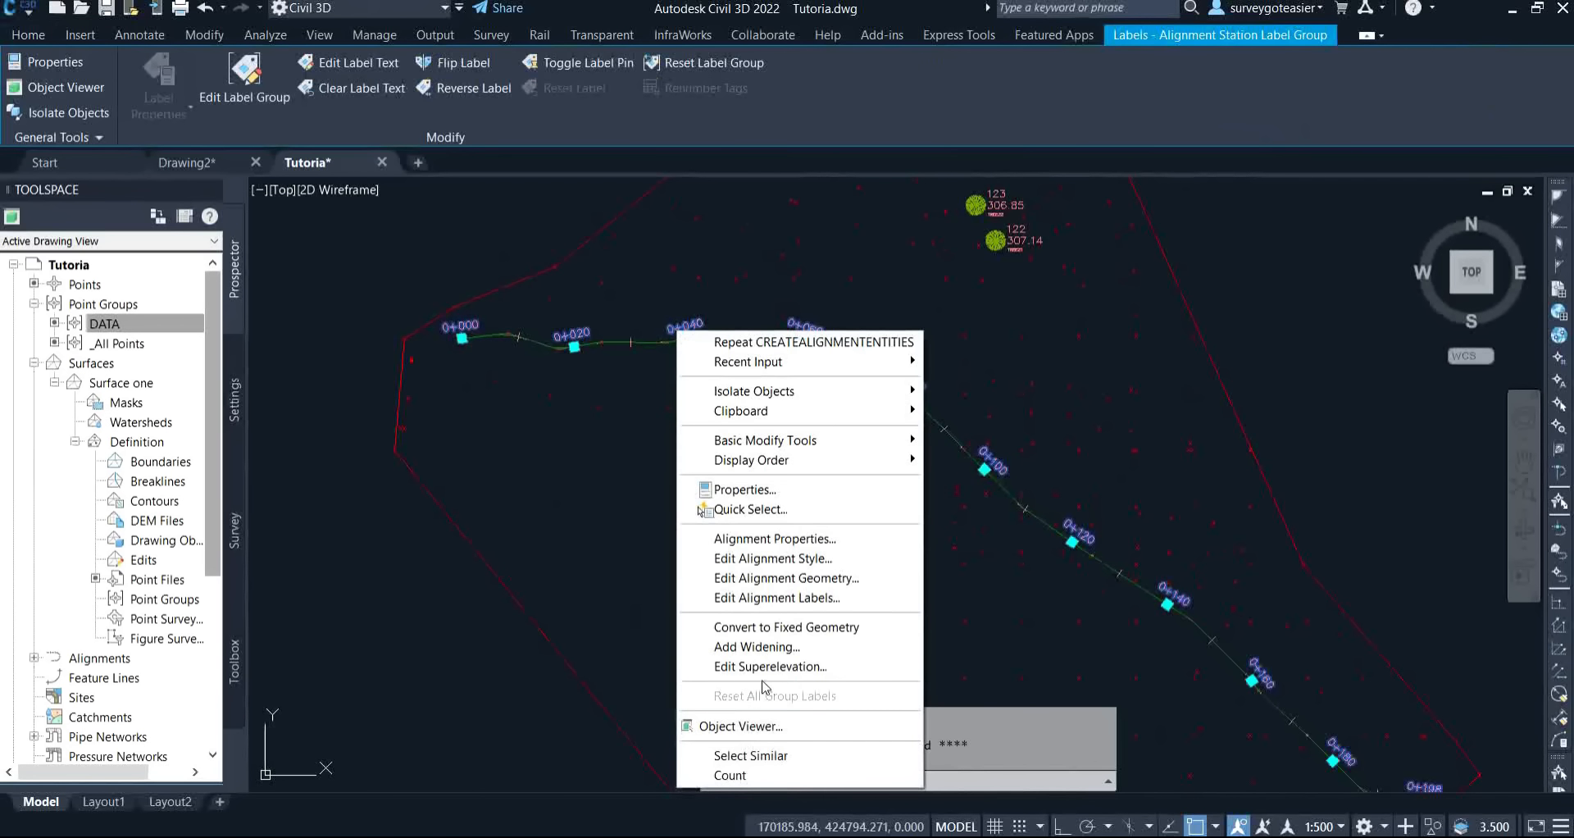
pyautogui.click(826, 559)
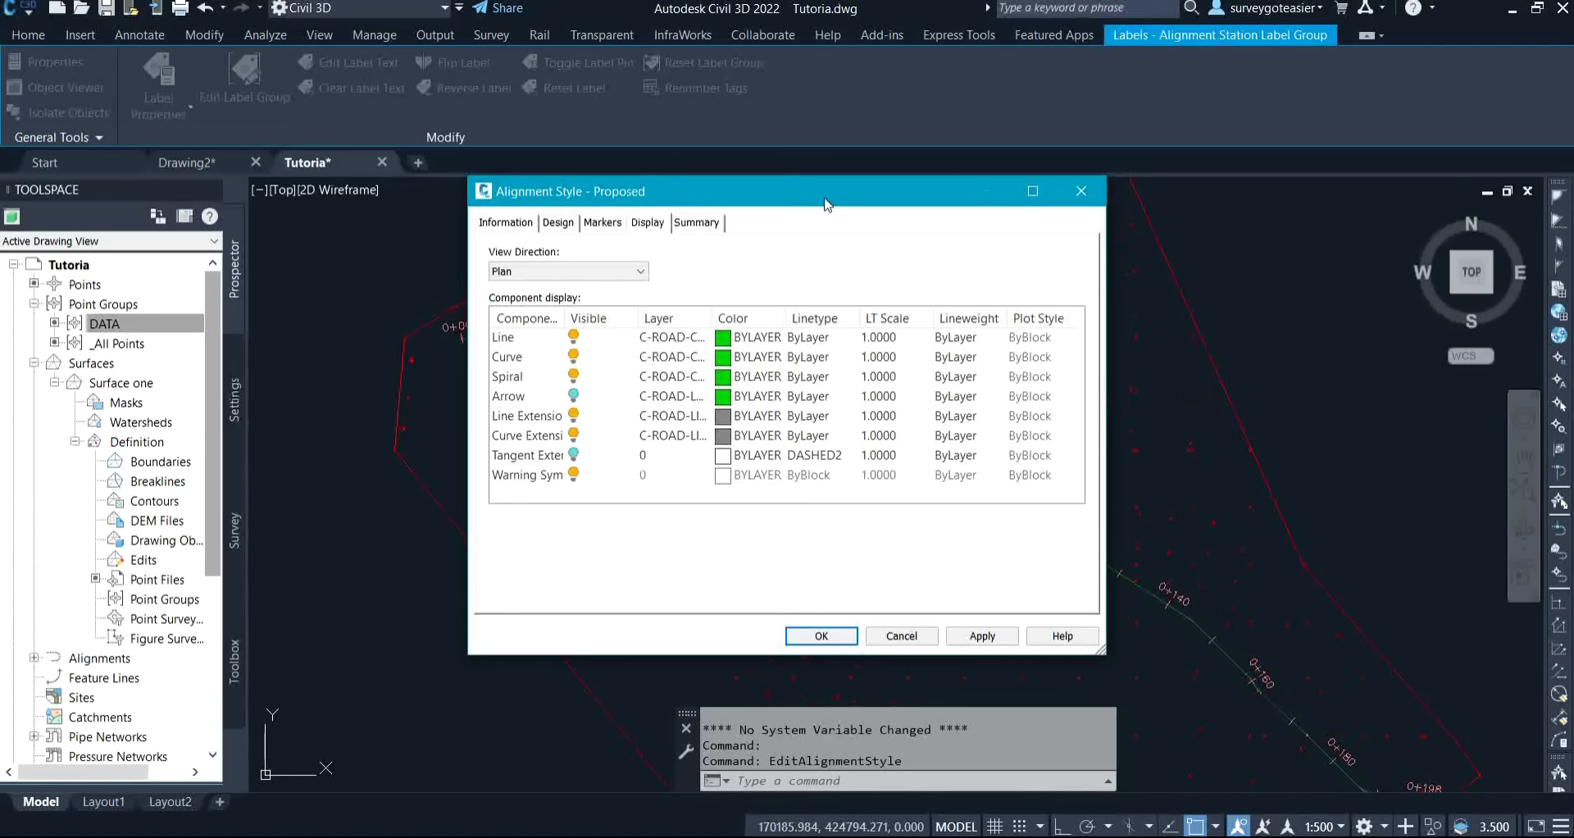
pyautogui.moveTo(827, 204); pyautogui.dragTo(560, 107)
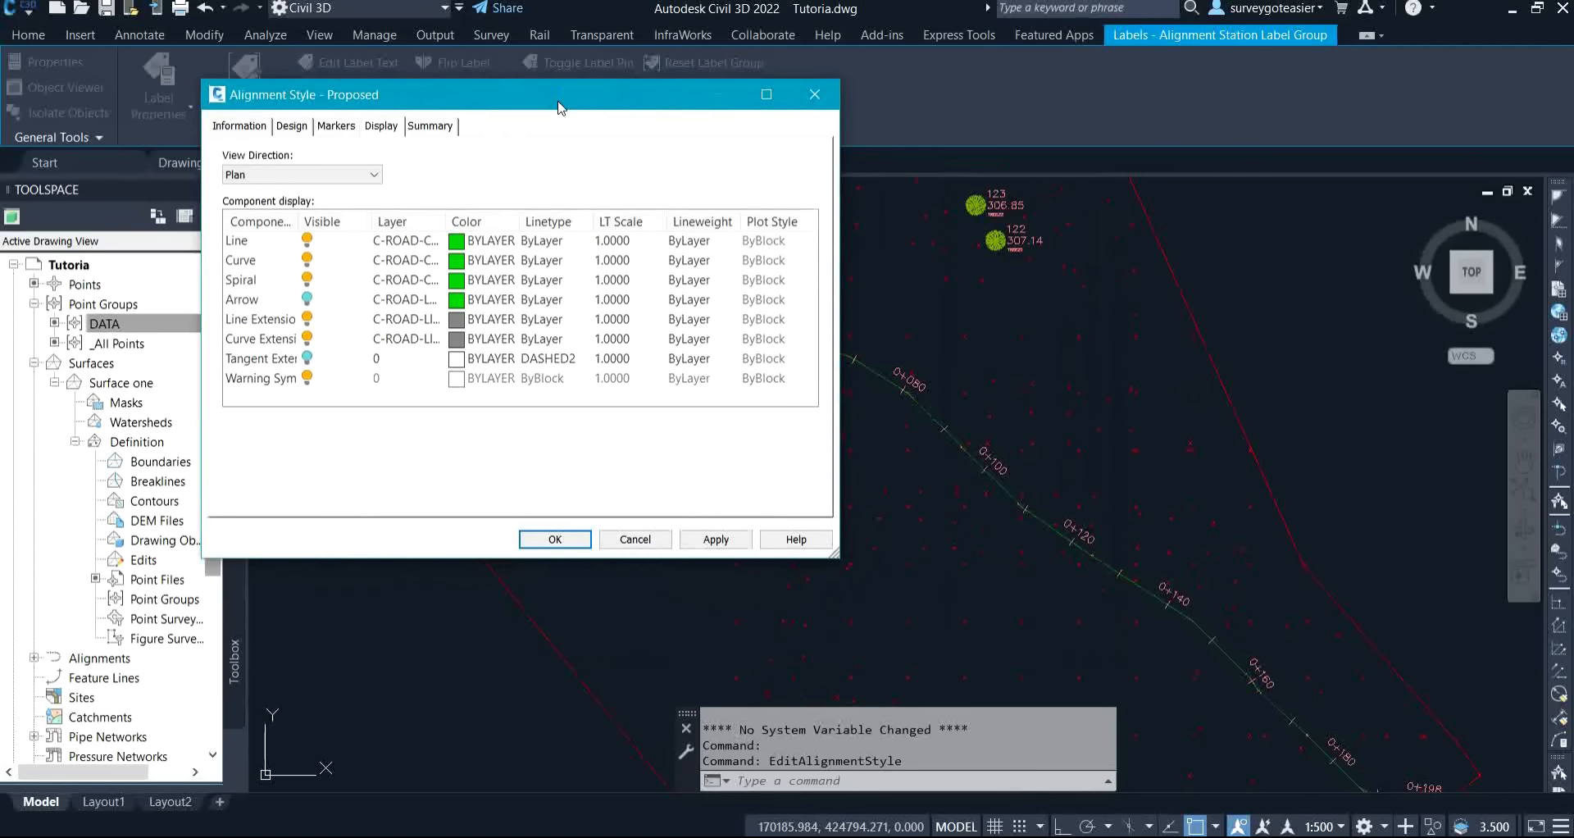
# In the Proposed alignment style, set the Line component's color to index 10 and turn off the Spiral component's visibility.
pyautogui.click(458, 245)
pyautogui.click(458, 242)
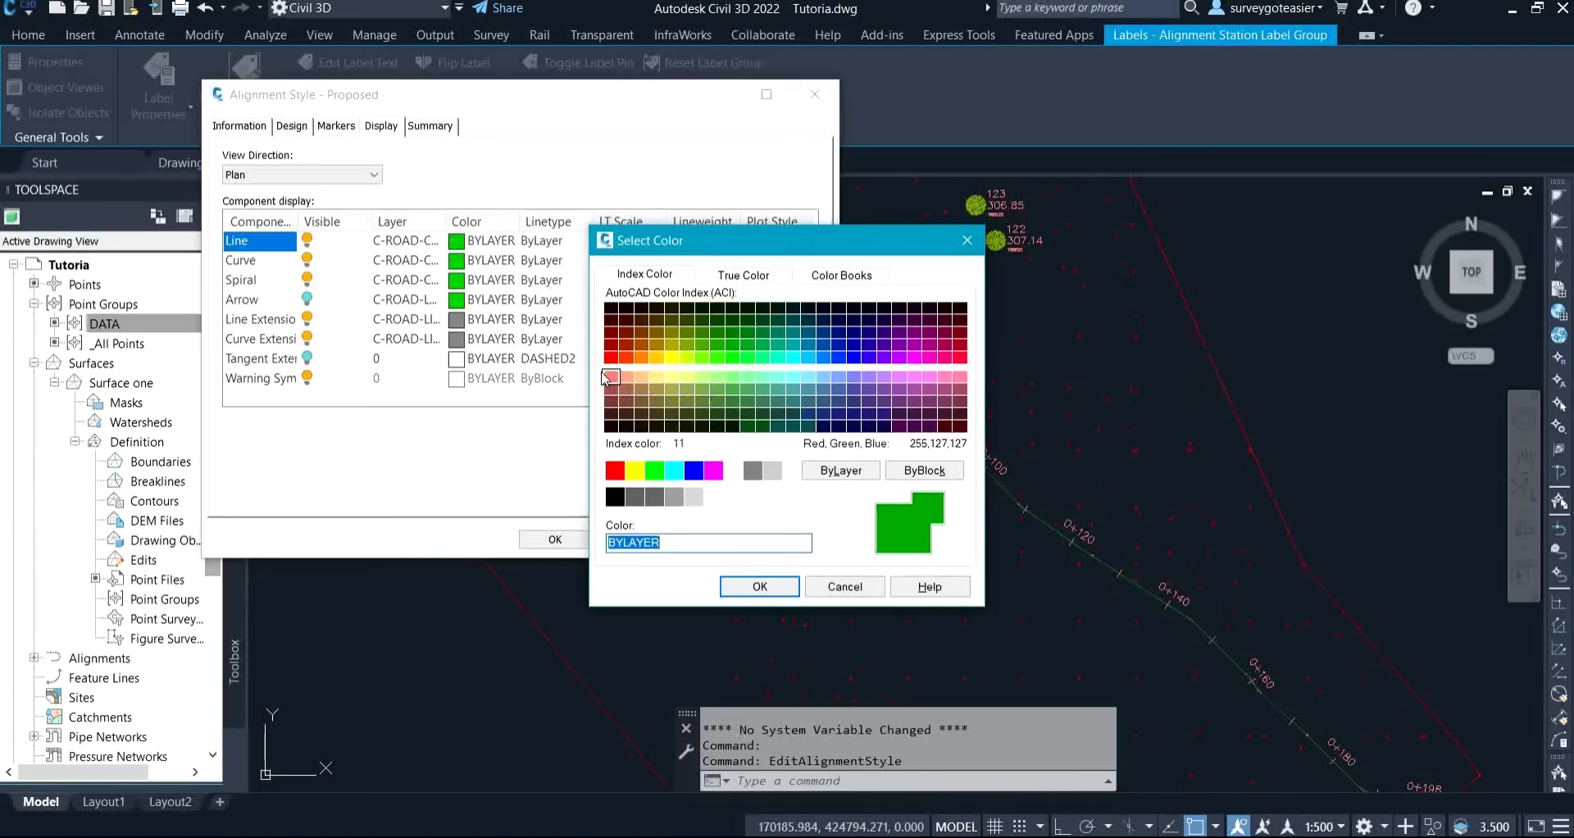
pyautogui.doubleClick(611, 345)
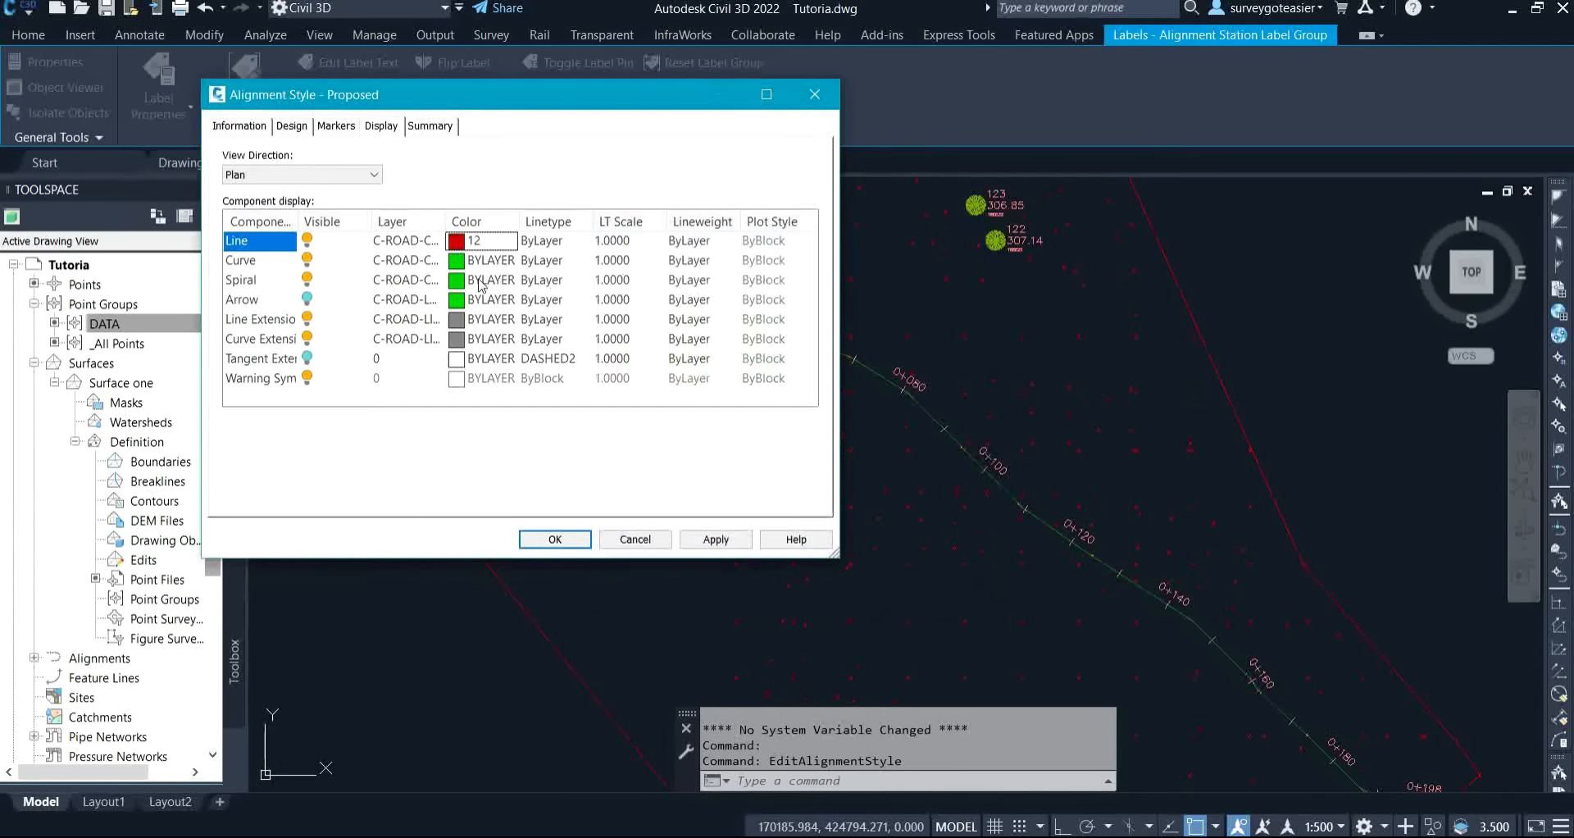
pyautogui.click(459, 243)
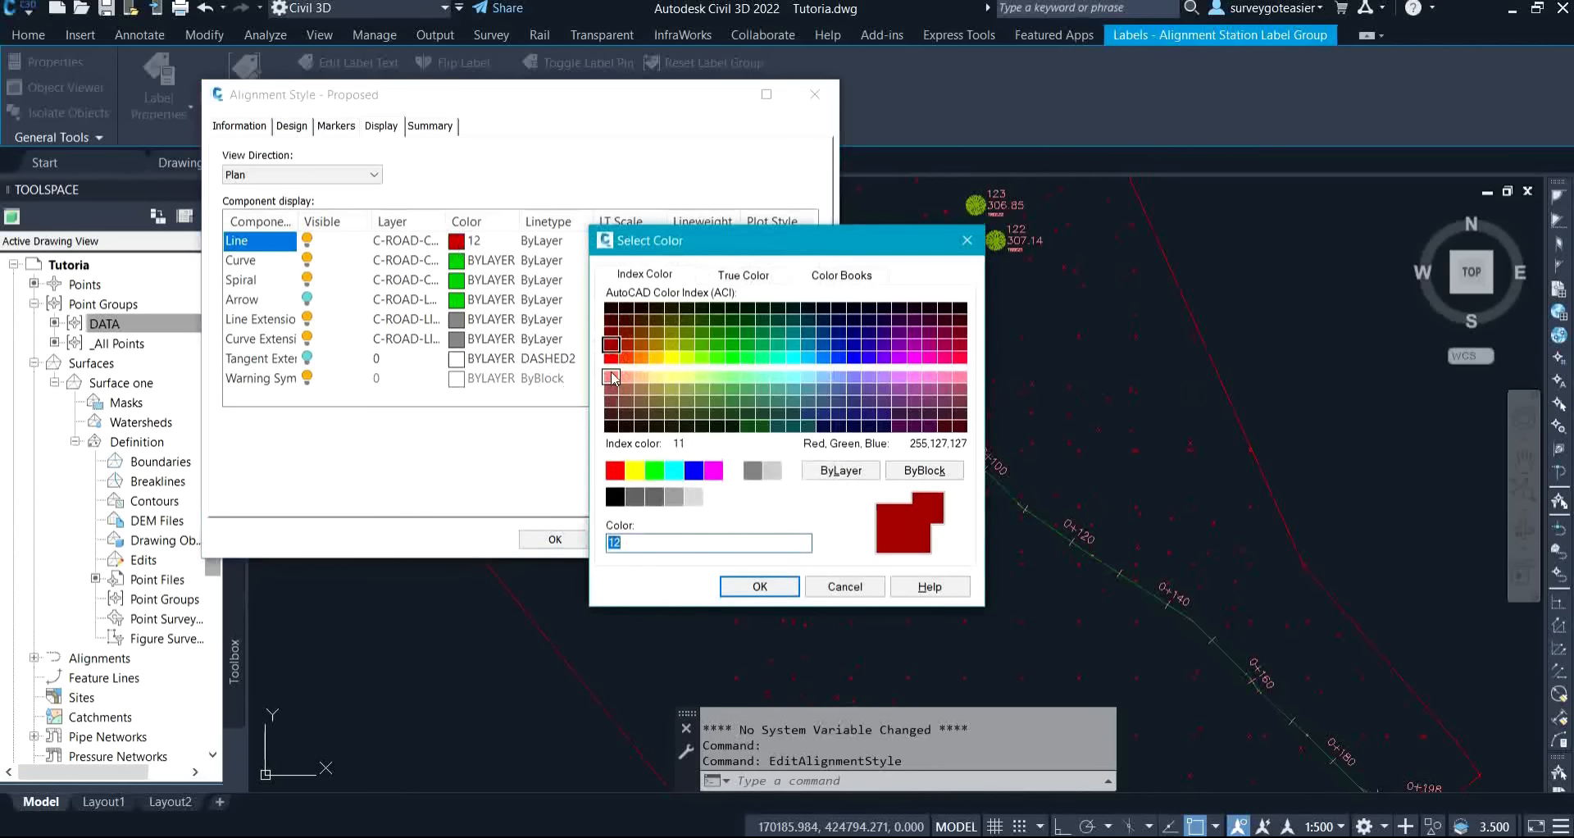
pyautogui.click(611, 359)
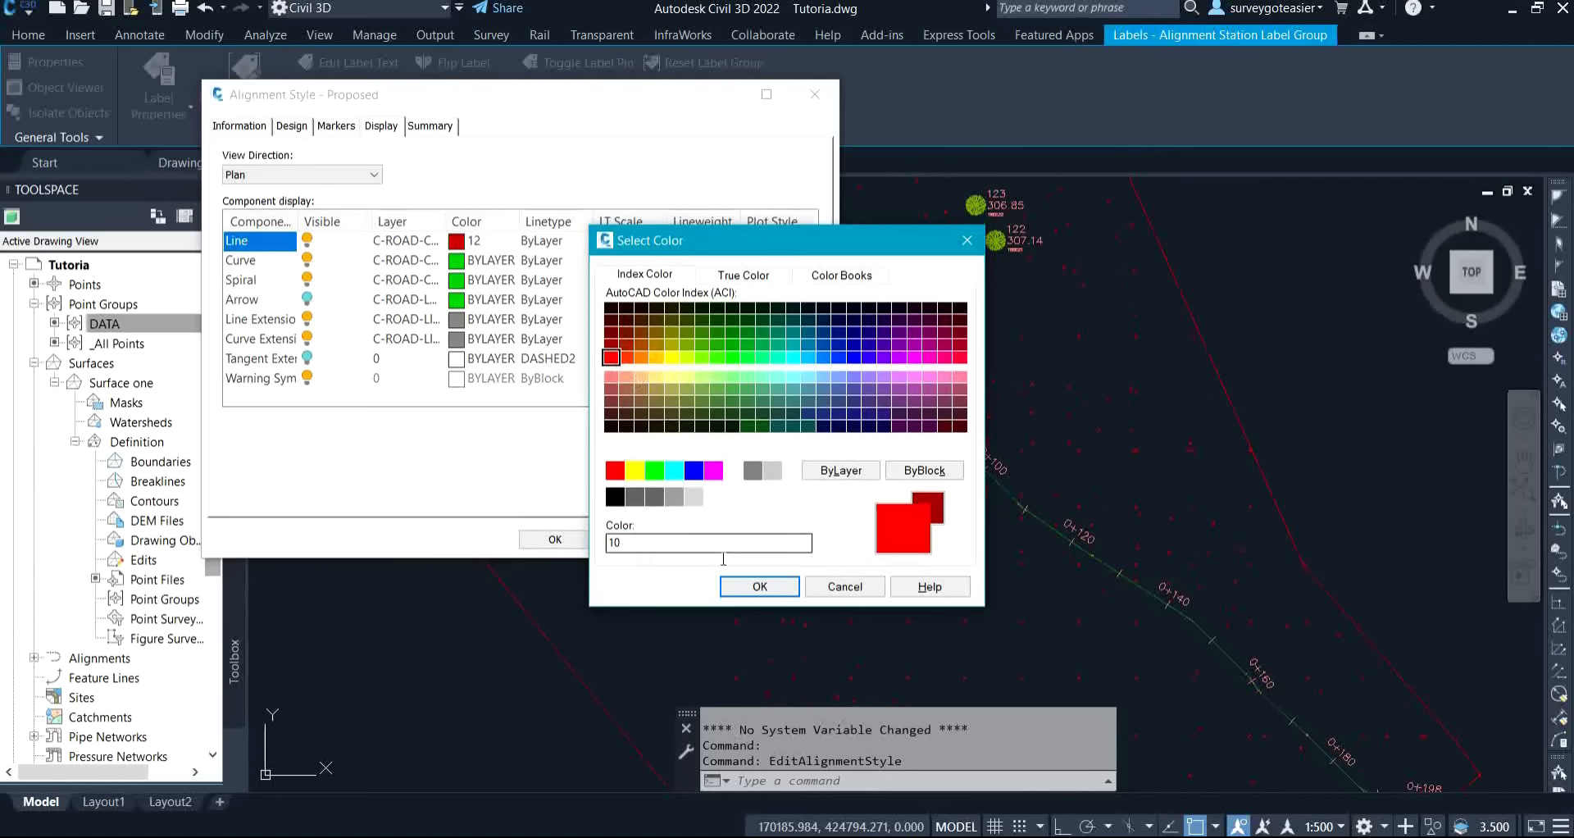
pyautogui.click(740, 586)
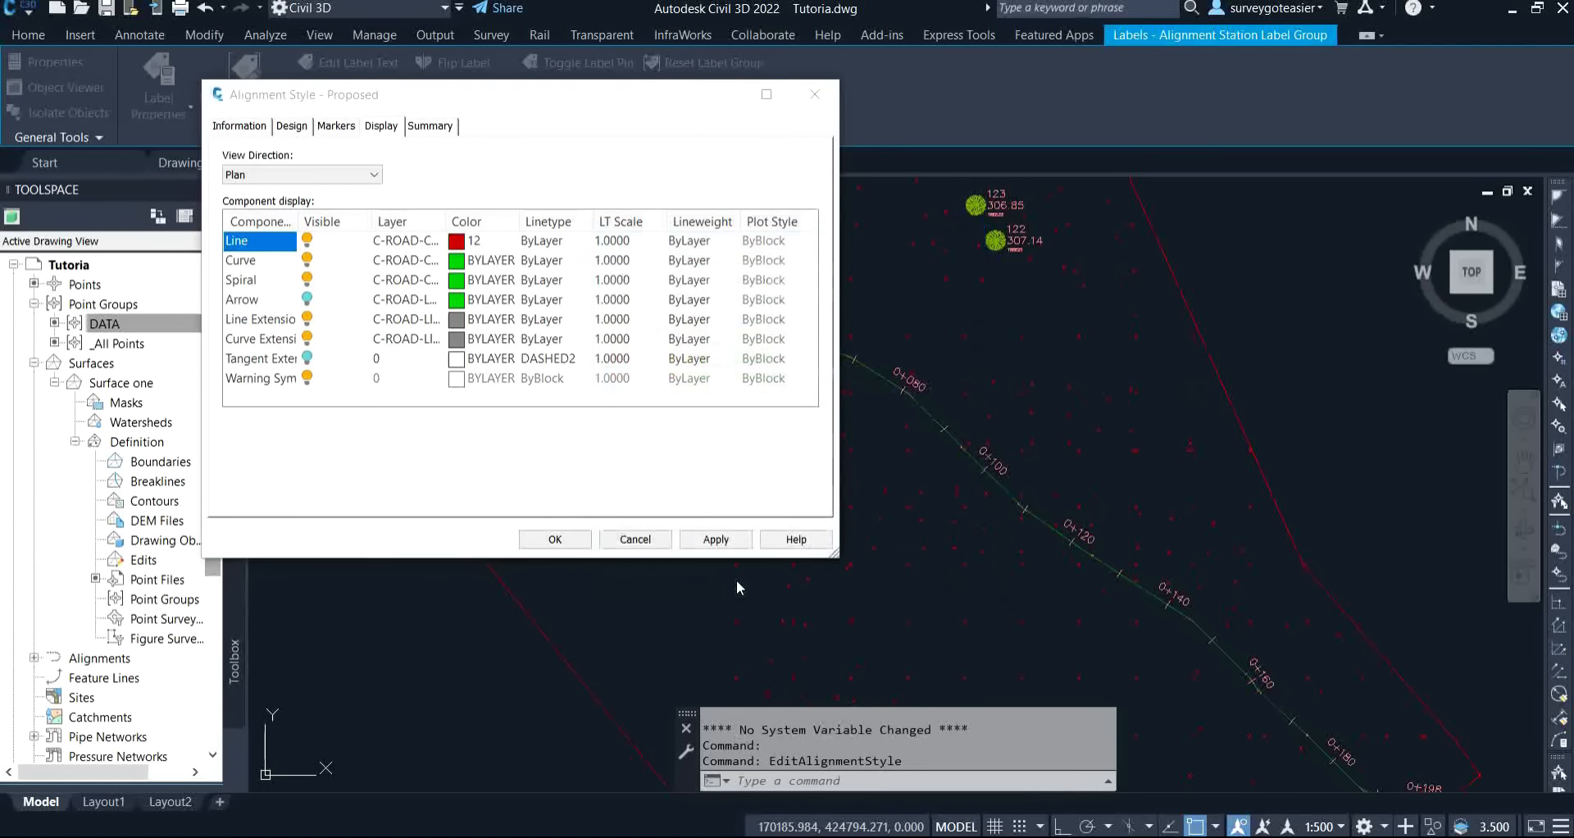
pyautogui.click(714, 541)
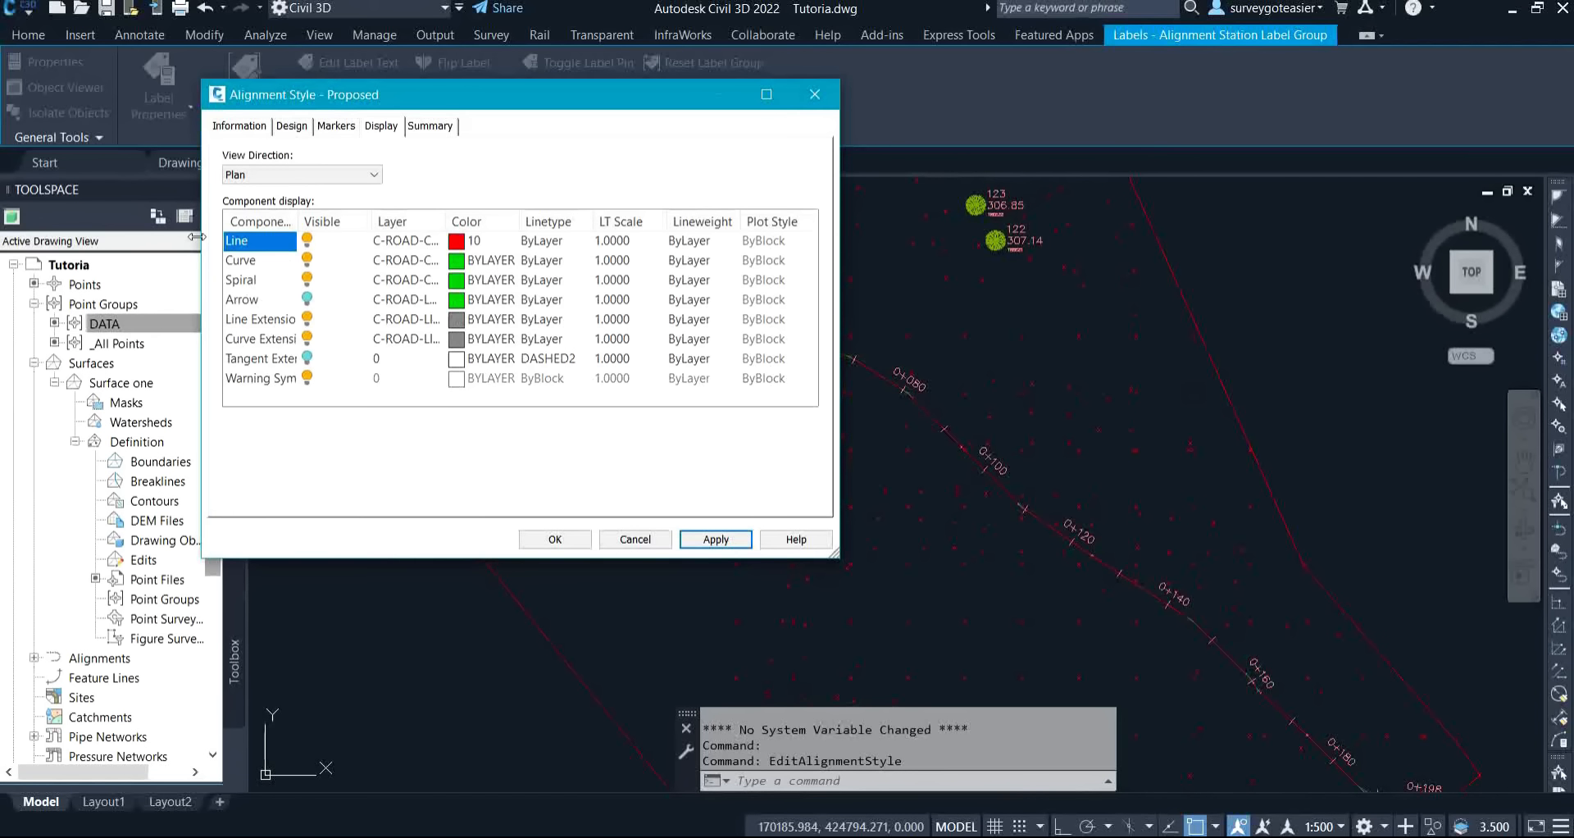
pyautogui.click(307, 280)
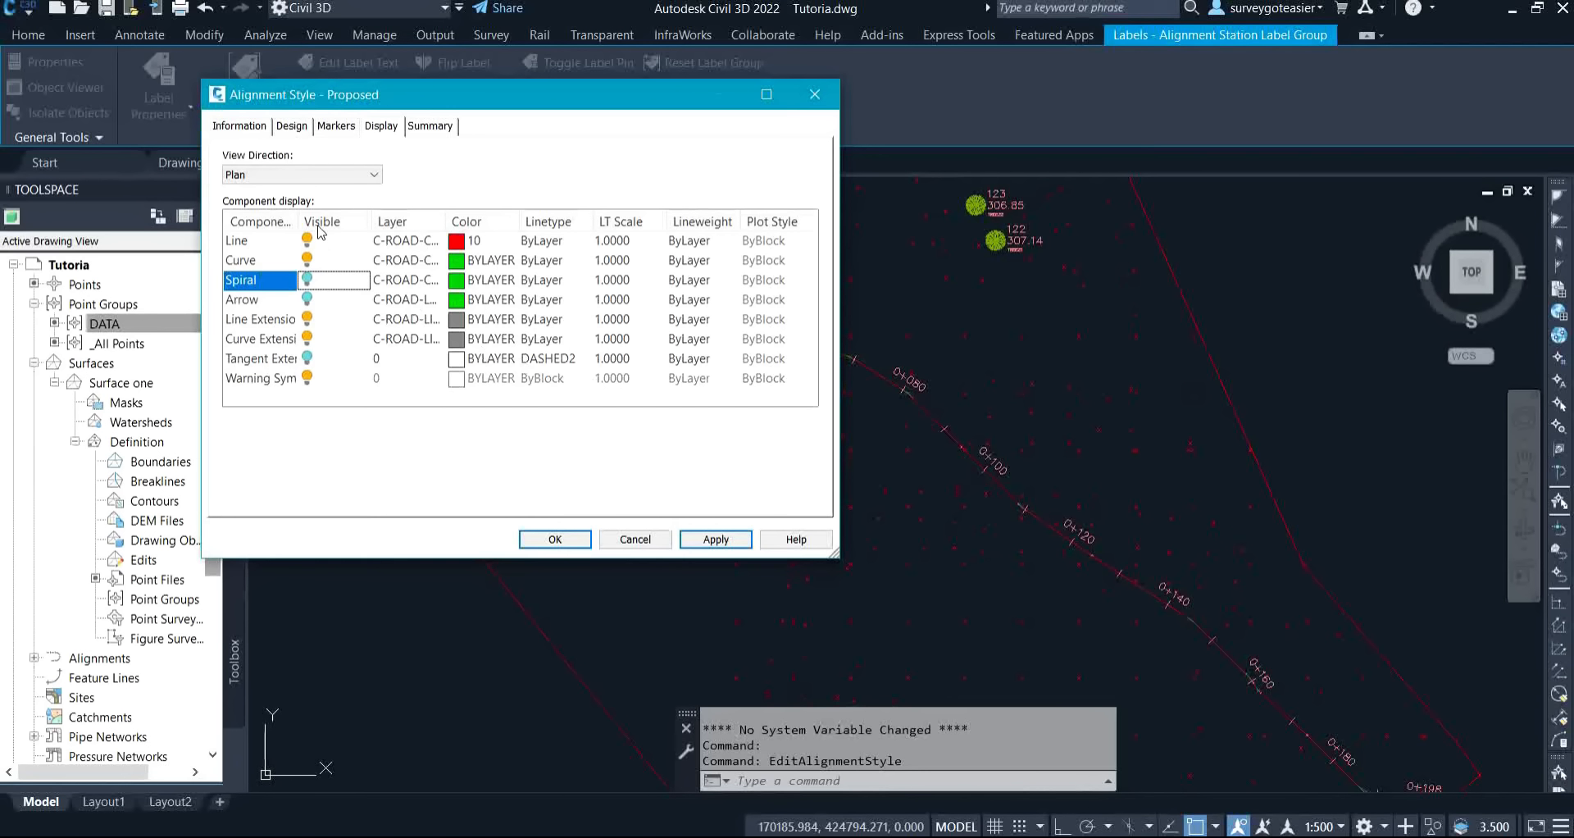
pyautogui.click(555, 539)
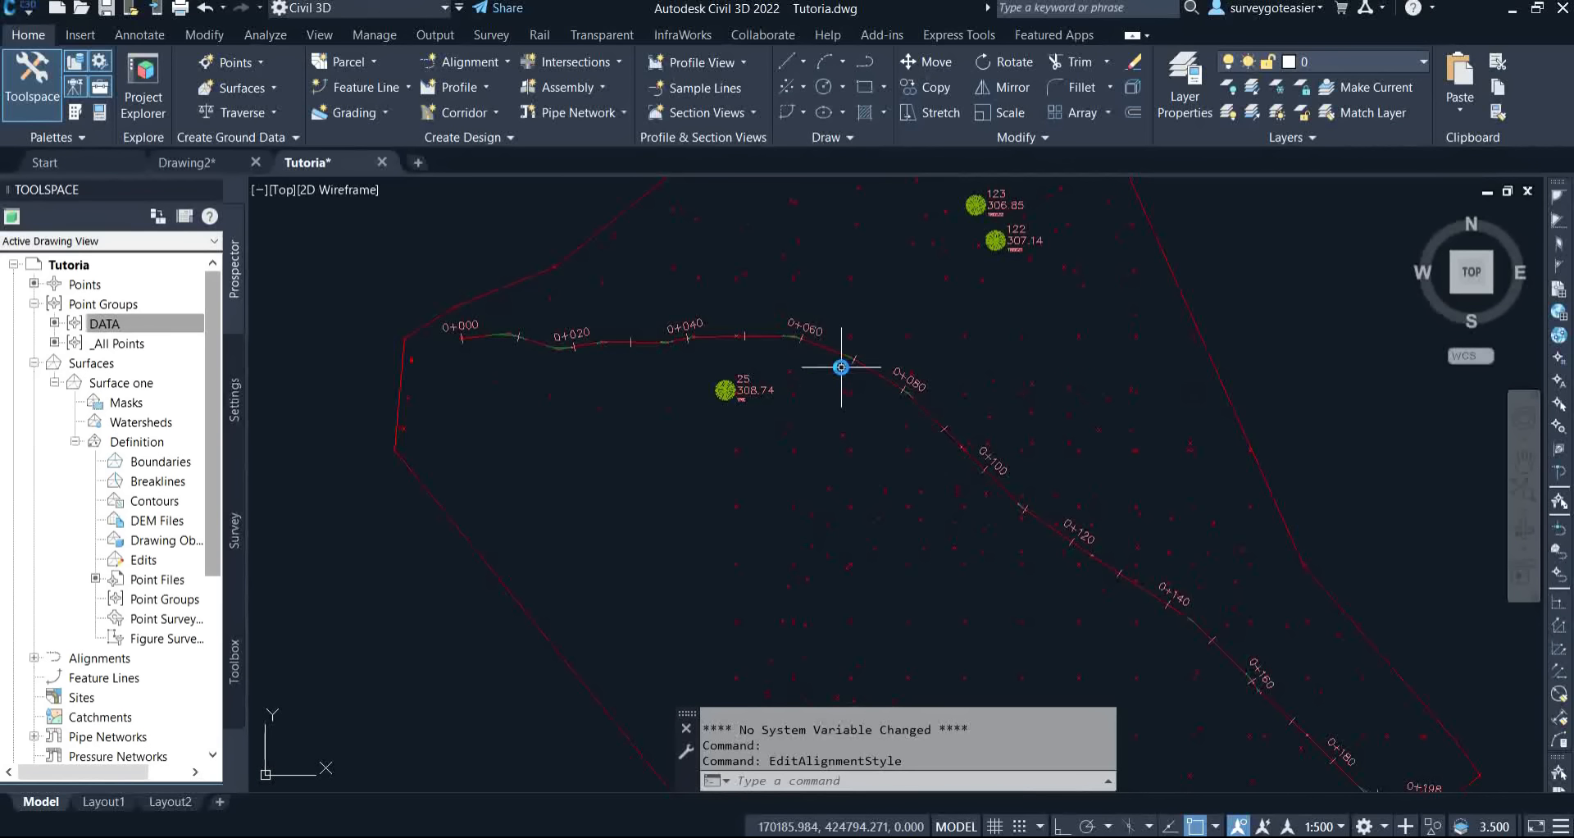
pyautogui.click(816, 346)
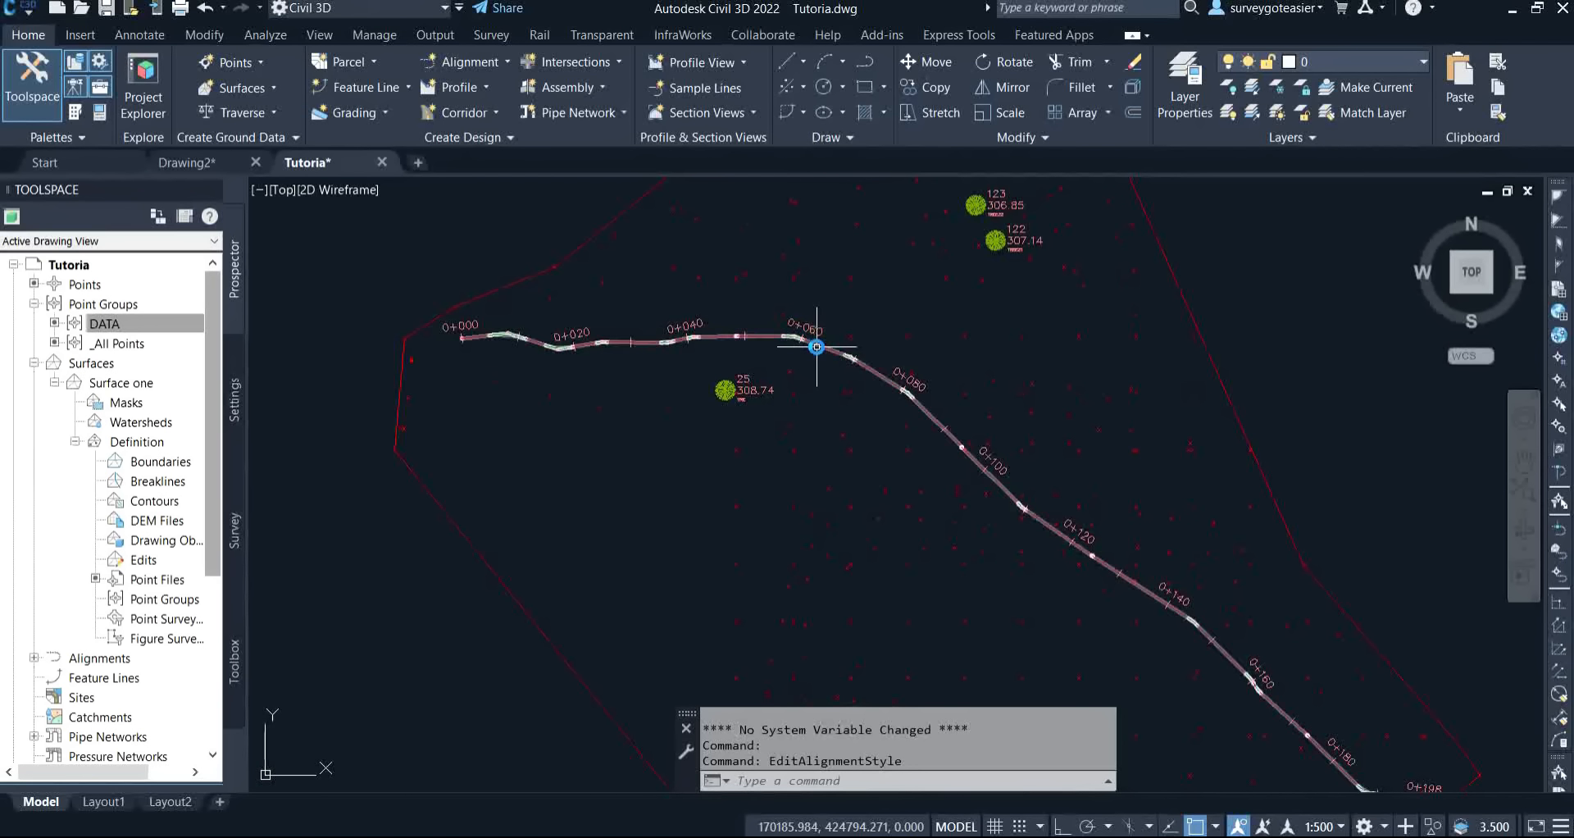
pyautogui.click(819, 347)
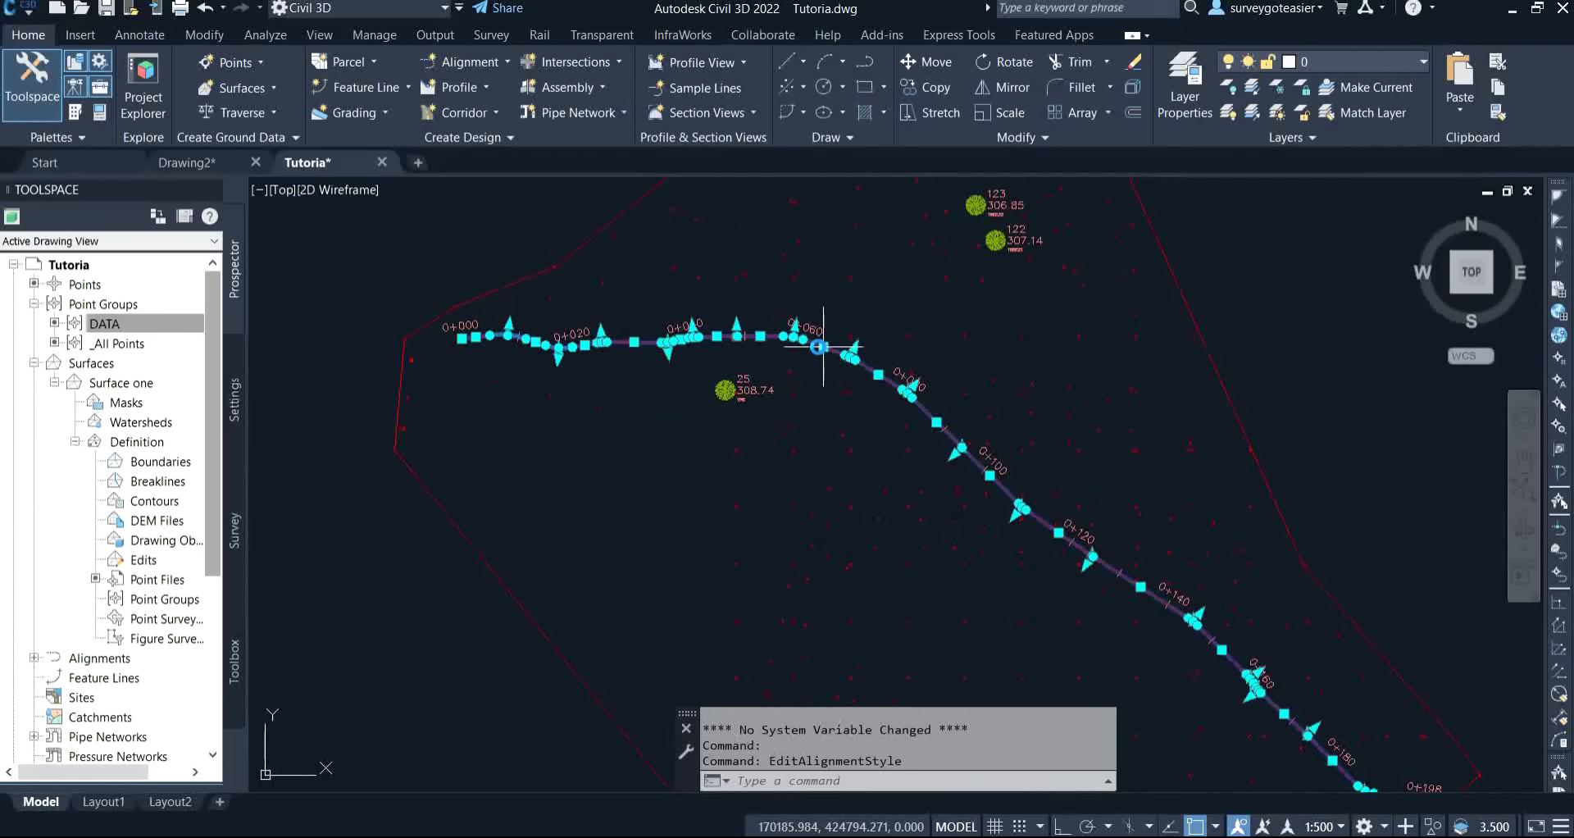
pyautogui.press('Escape')
pyautogui.press('Escape')
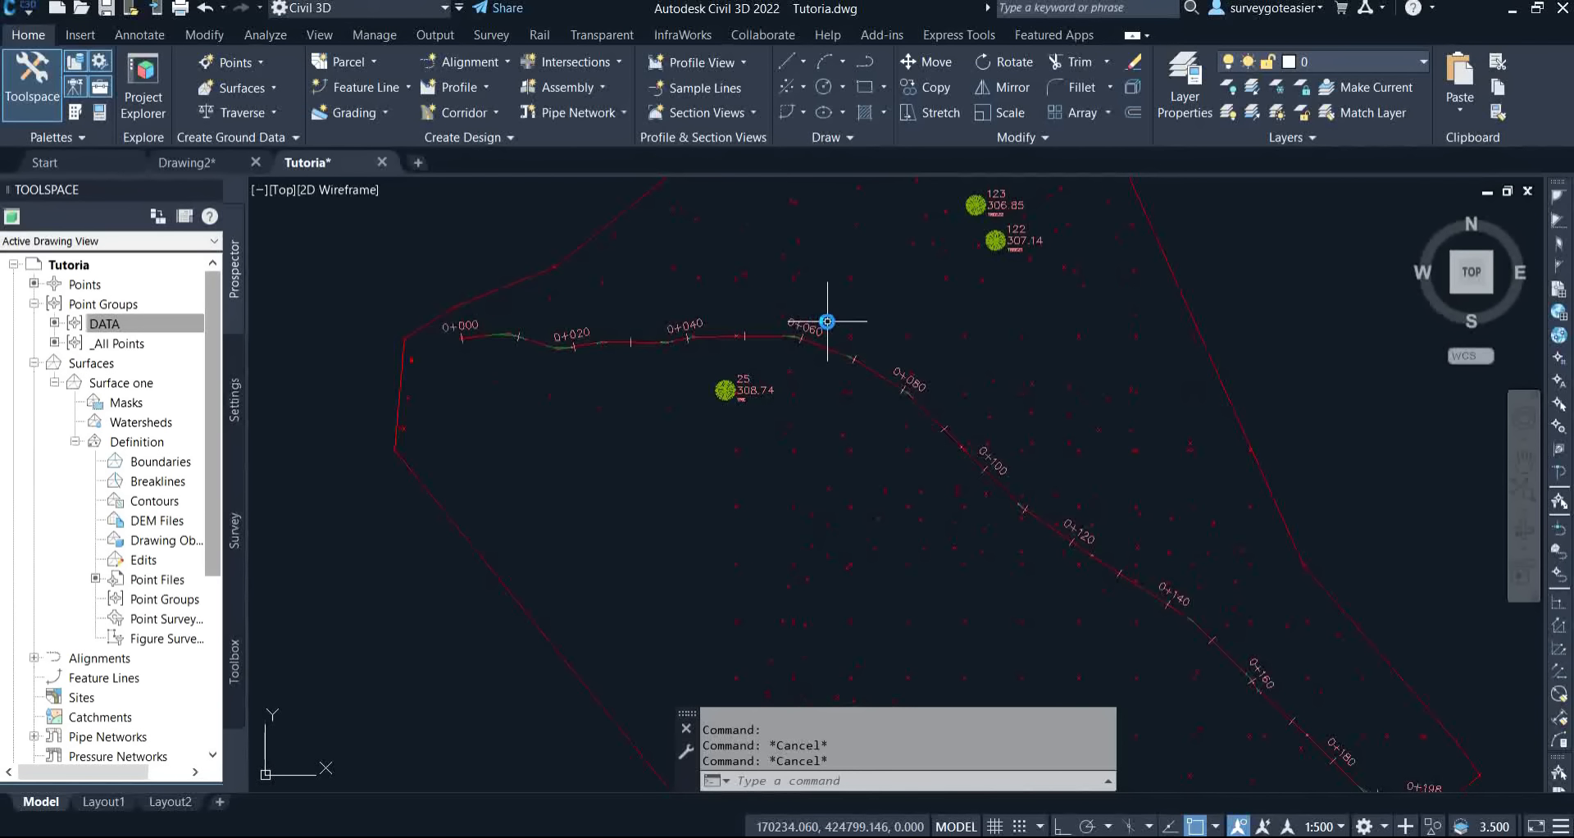
# Change the Standard text style's font to Times New Roman and apply it to the drawing.
pyautogui.write('st')
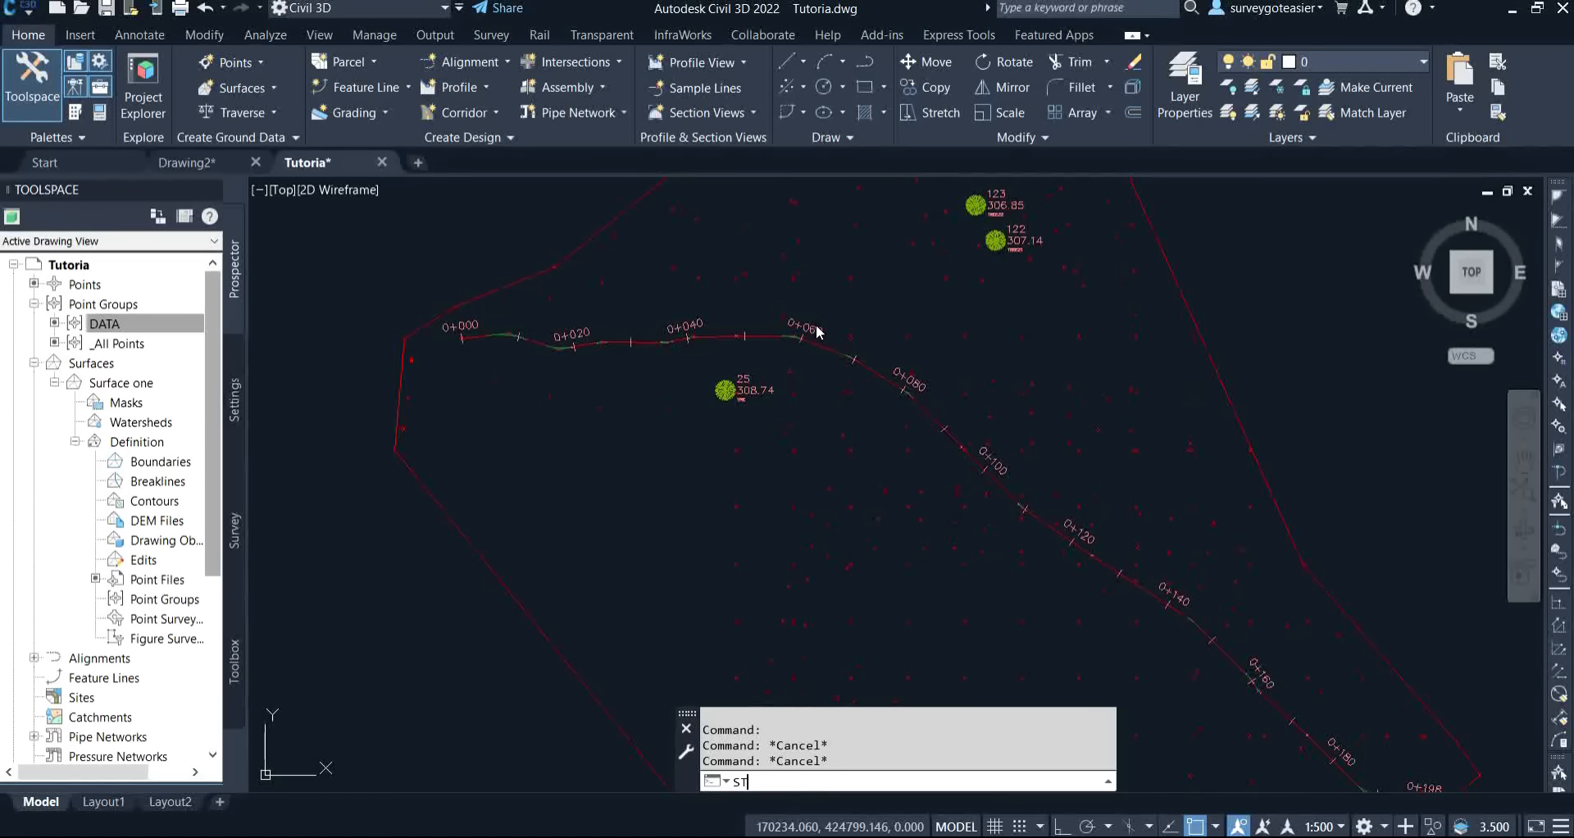
pyautogui.press('Return')
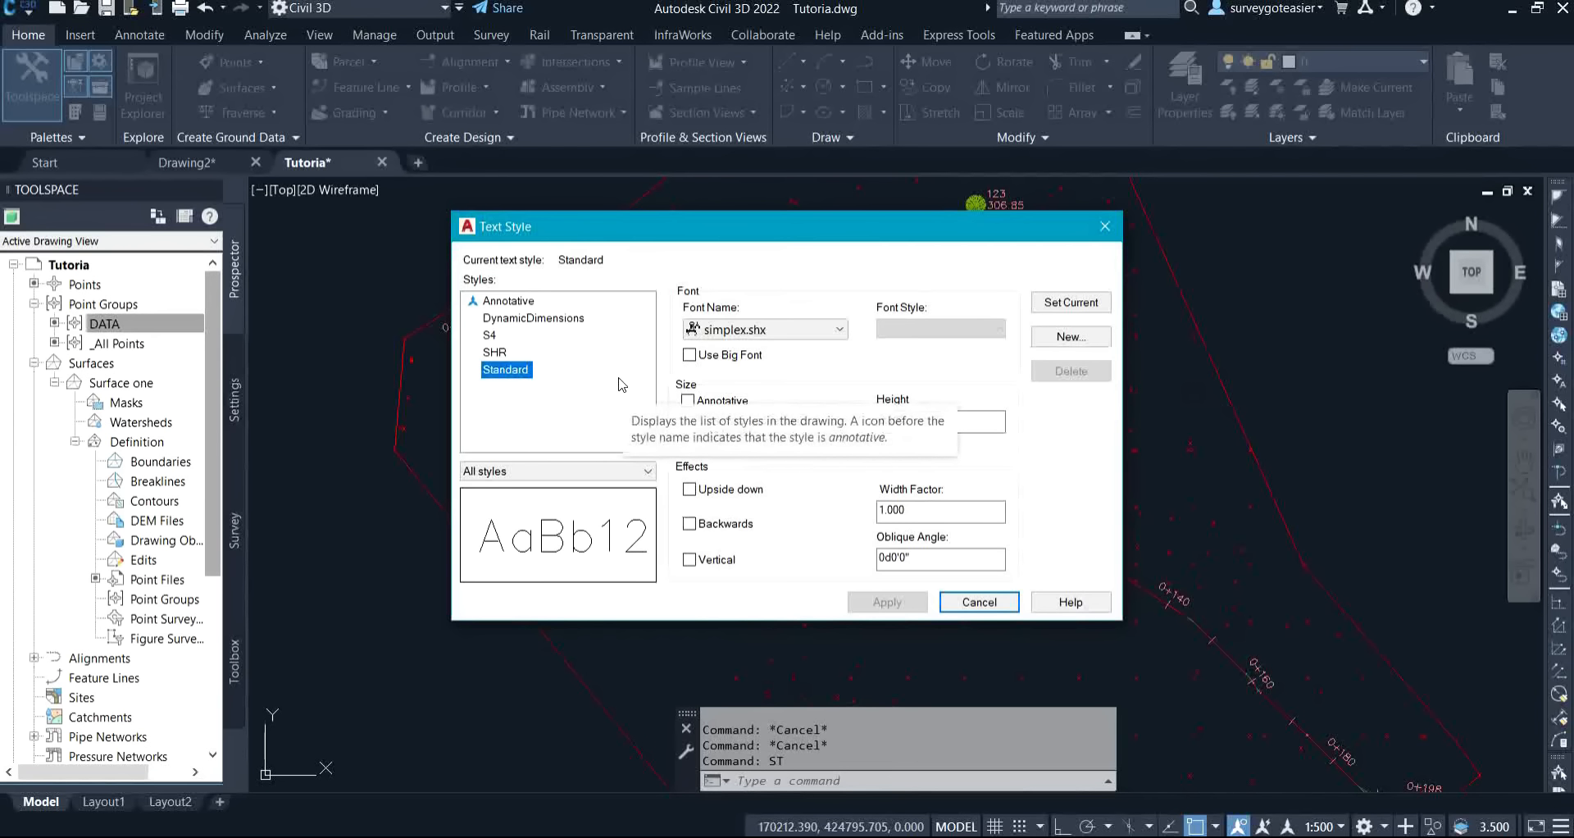
pyautogui.click(731, 329)
pyautogui.scroll(-5, 729, 328)
pyautogui.press('t')
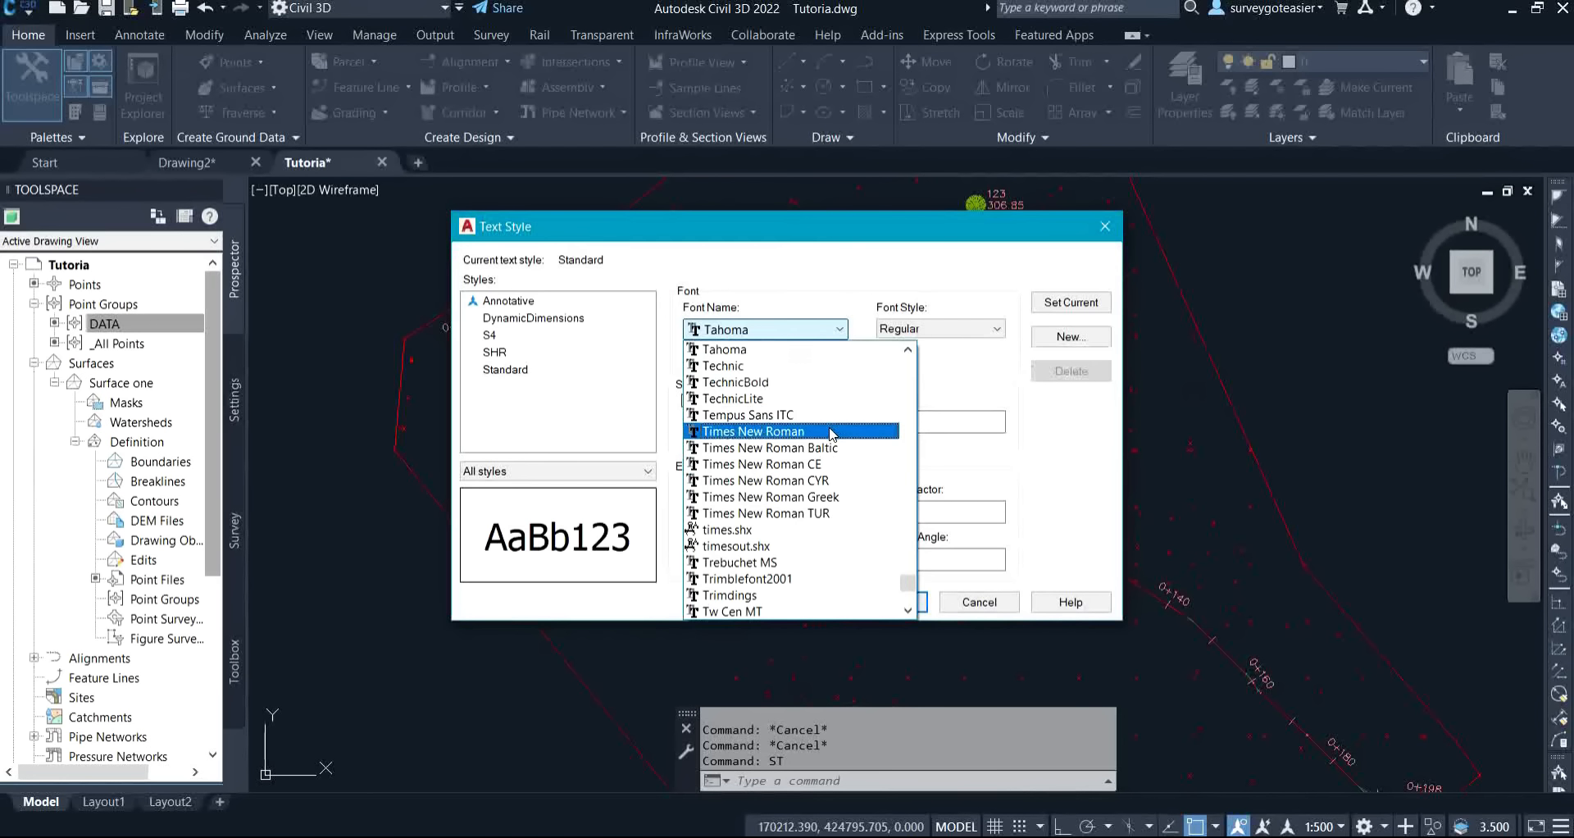
pyautogui.click(803, 436)
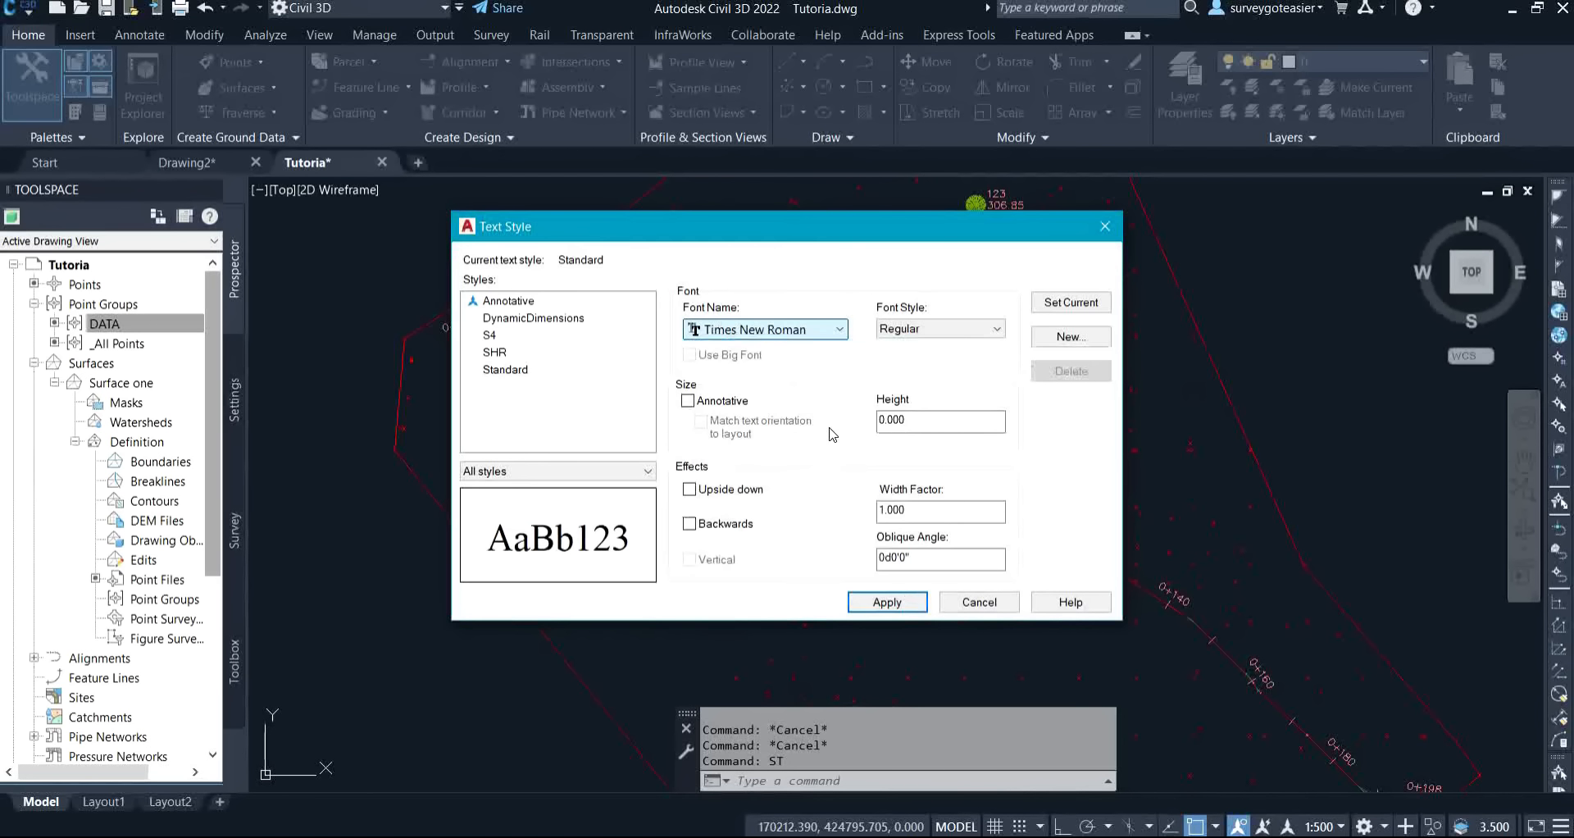
pyautogui.click(888, 606)
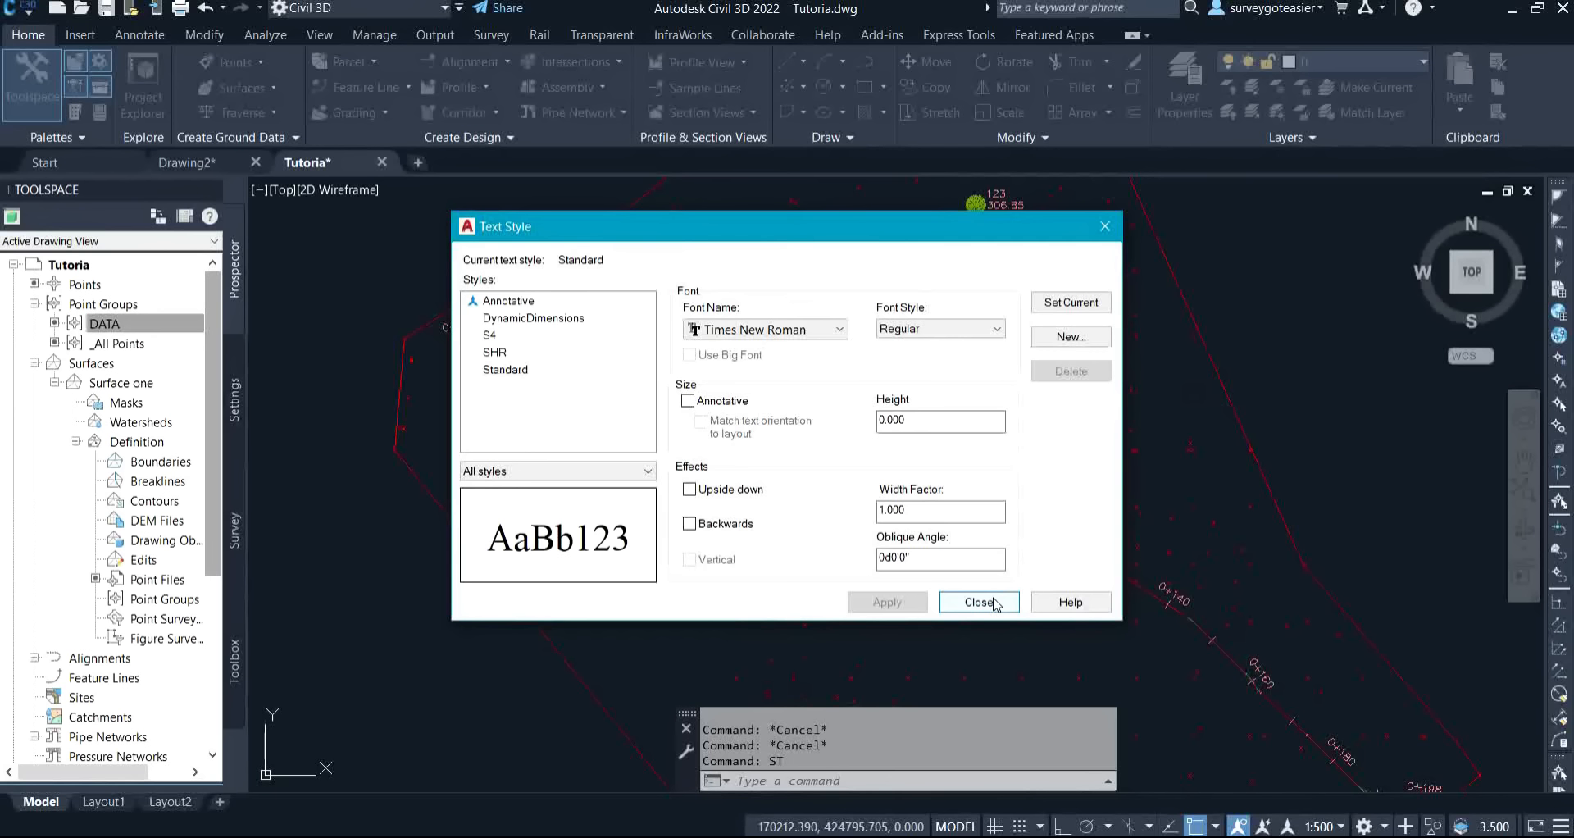
pyautogui.click(979, 603)
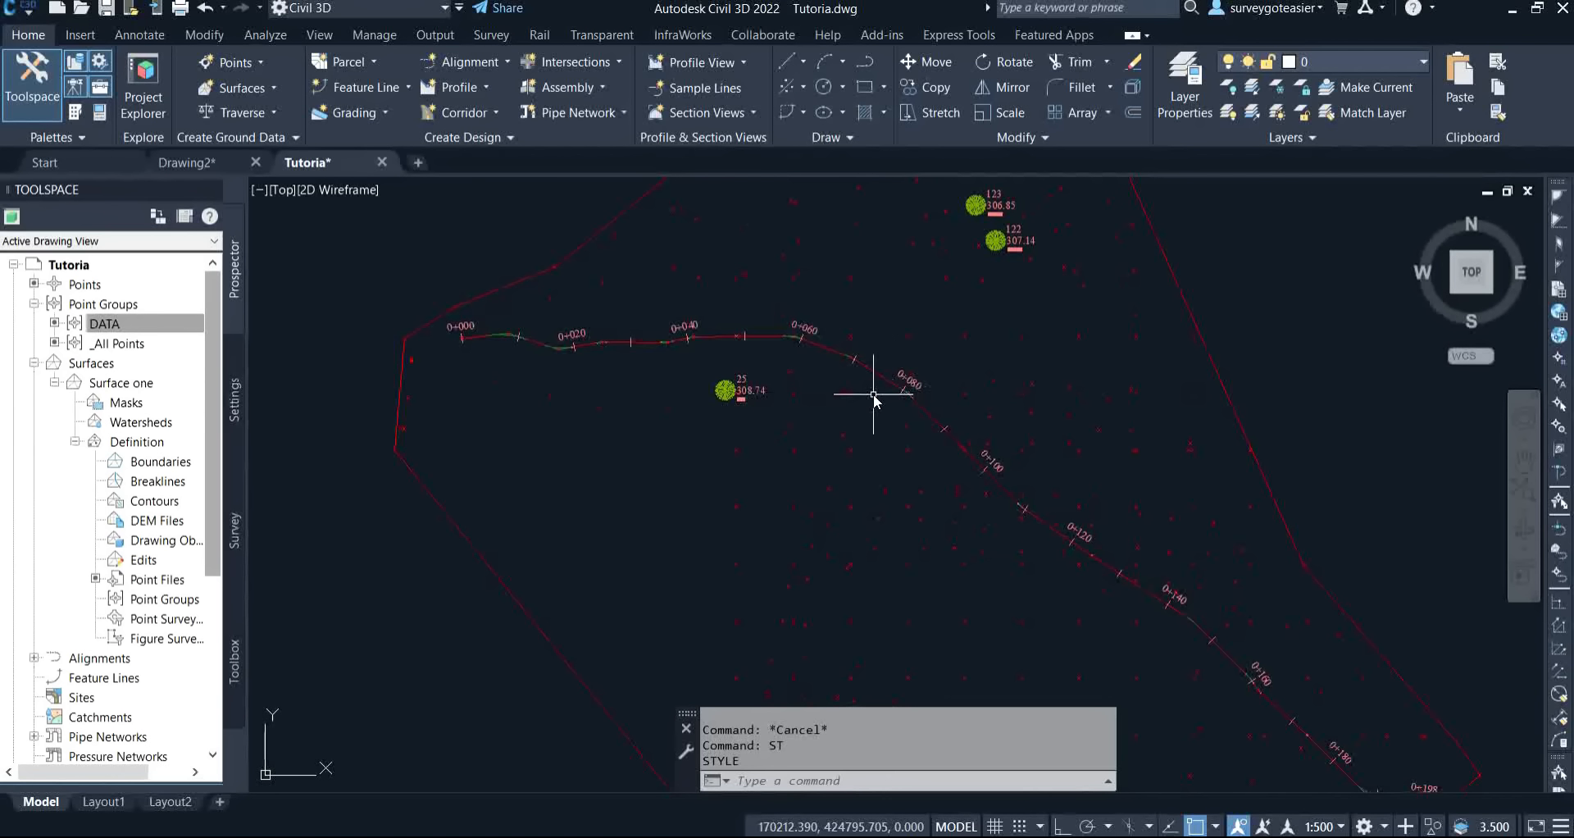
# Select the road alignment and open its alignment labels for editing.
pyautogui.click(827, 362)
pyautogui.click(814, 370)
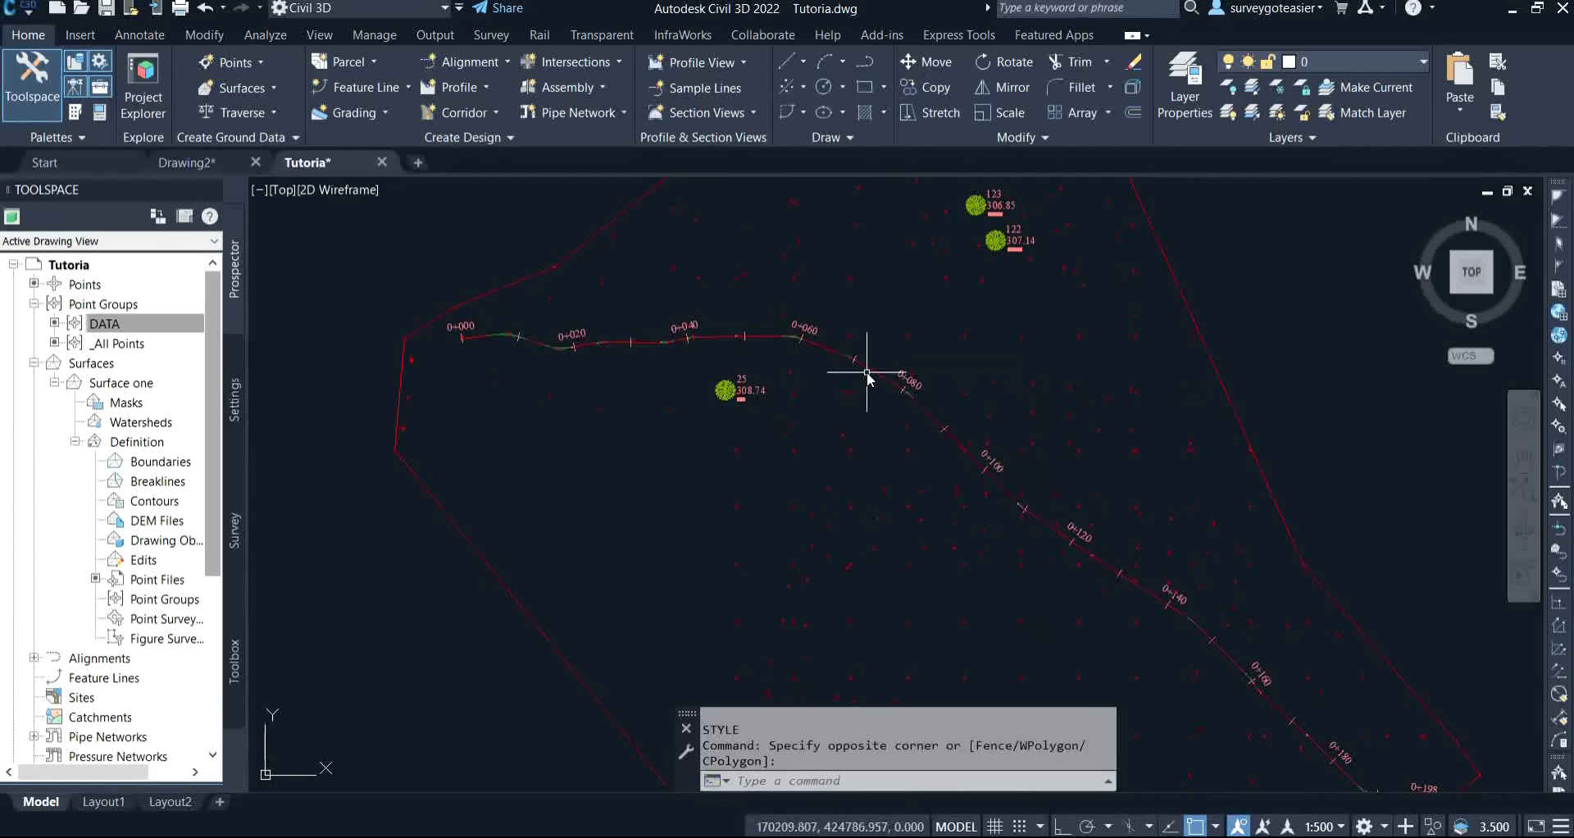
pyautogui.click(877, 373)
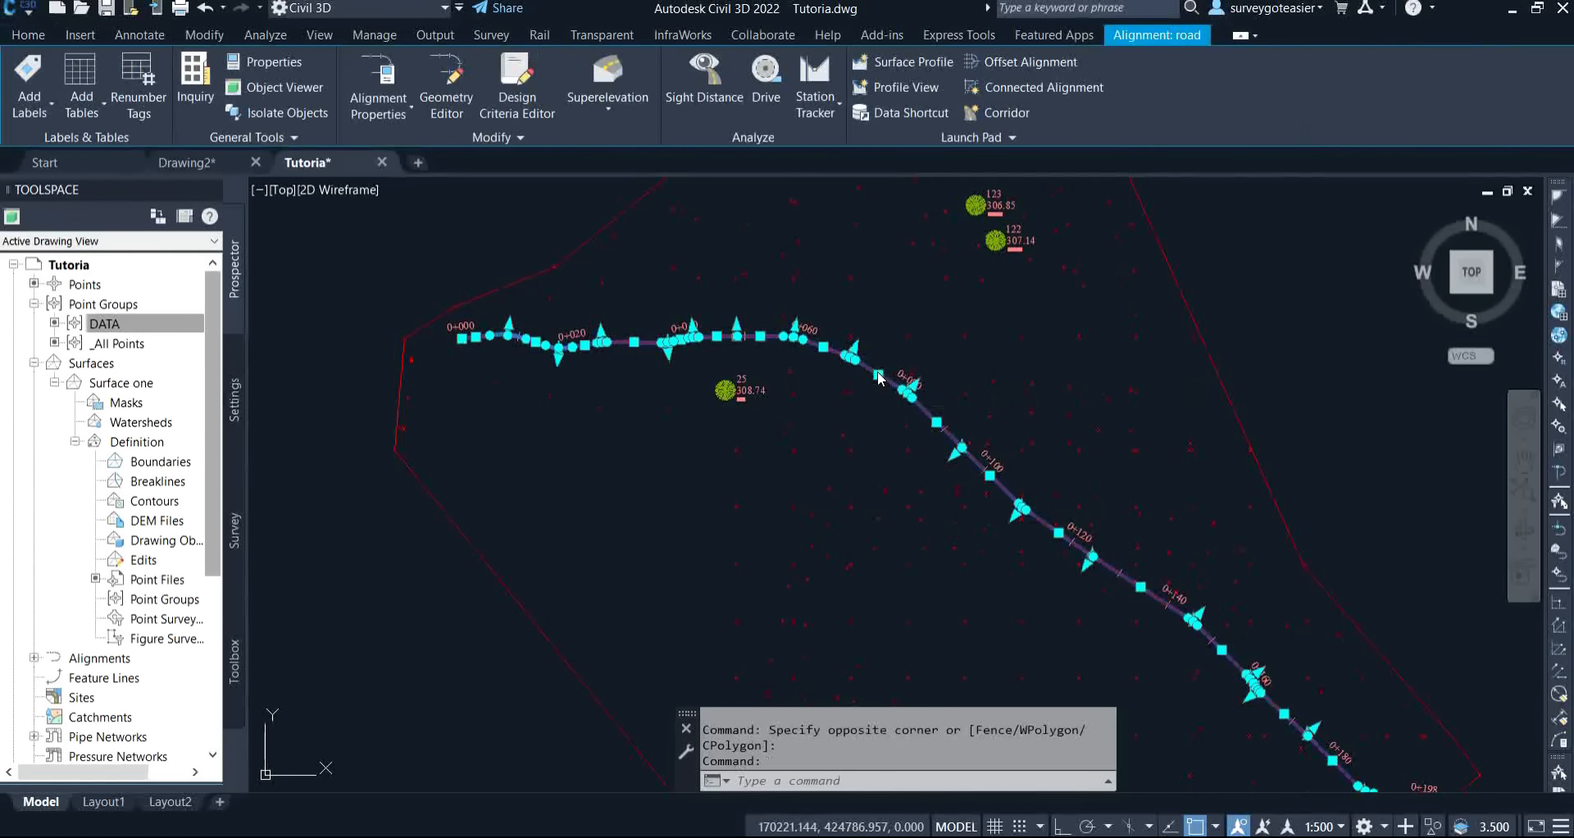
pyautogui.rightClick(877, 373)
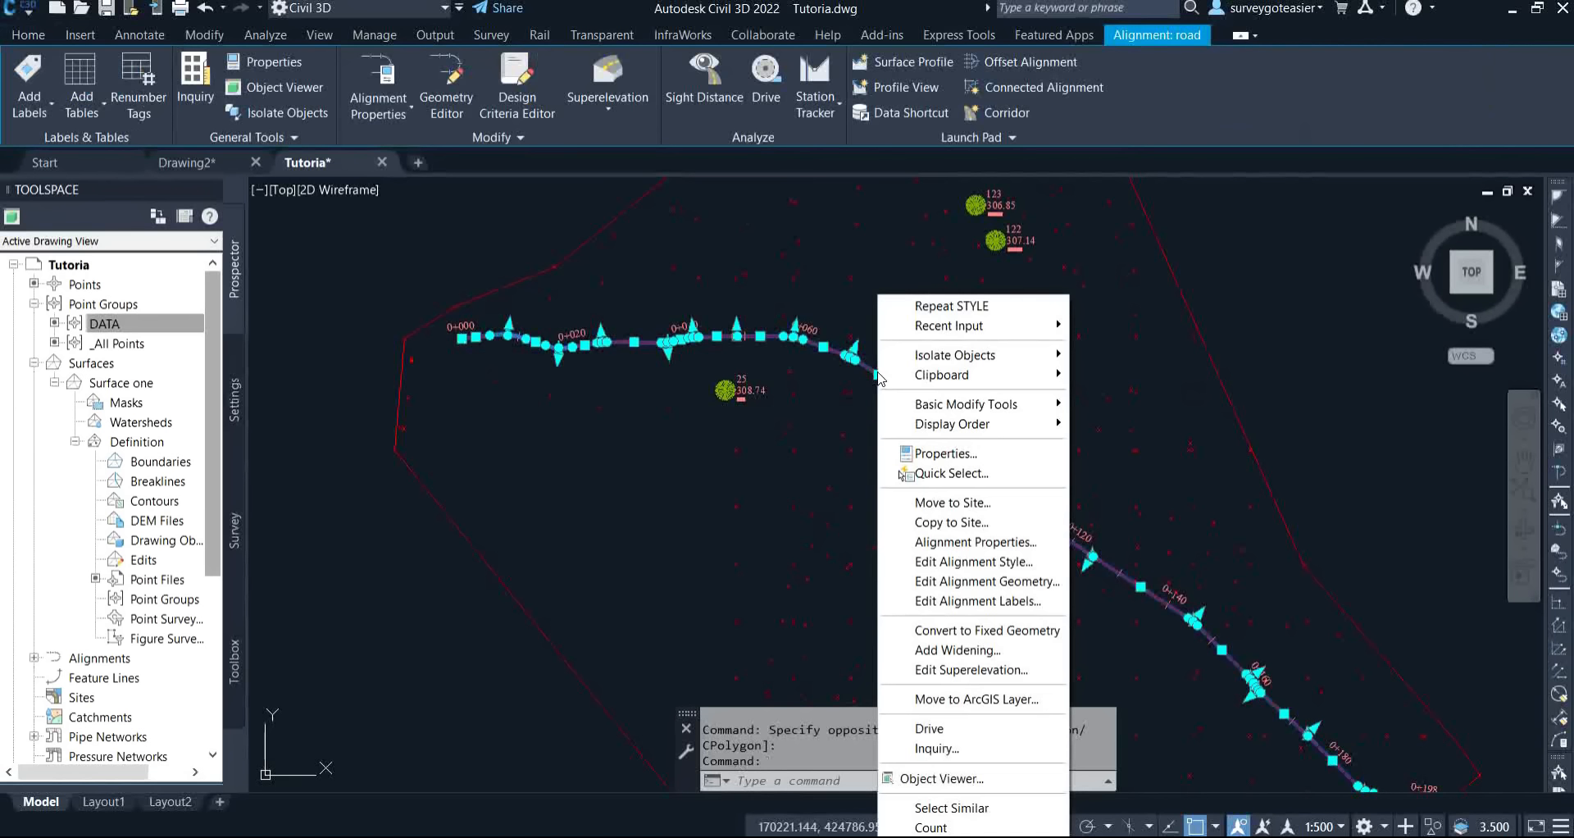
pyautogui.click(976, 601)
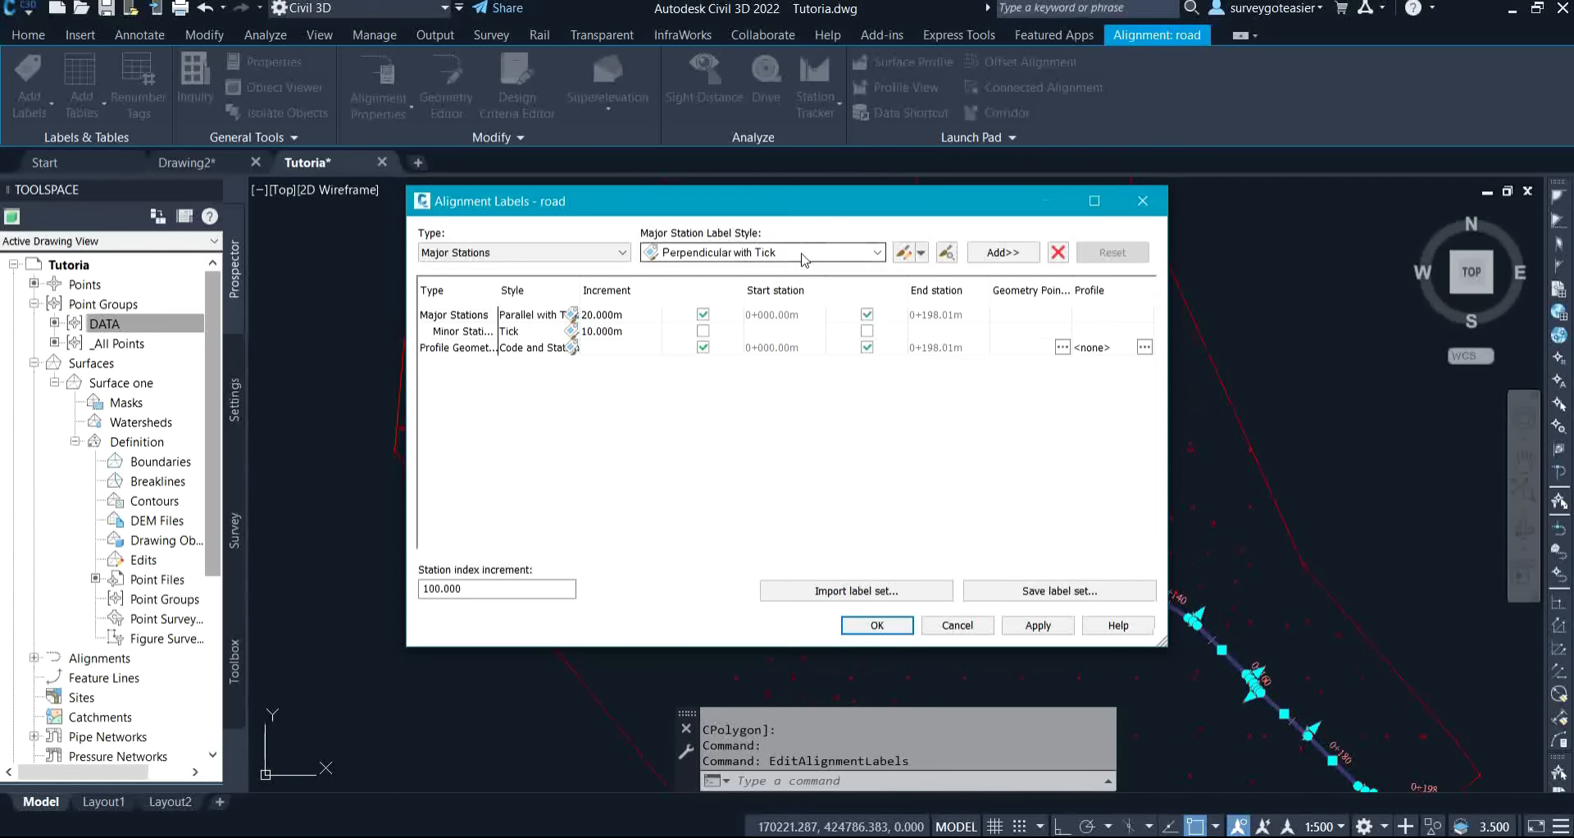
# Choose Parallel with Tick as the major station label style in the road alignment's labels.
pyautogui.click(755, 253)
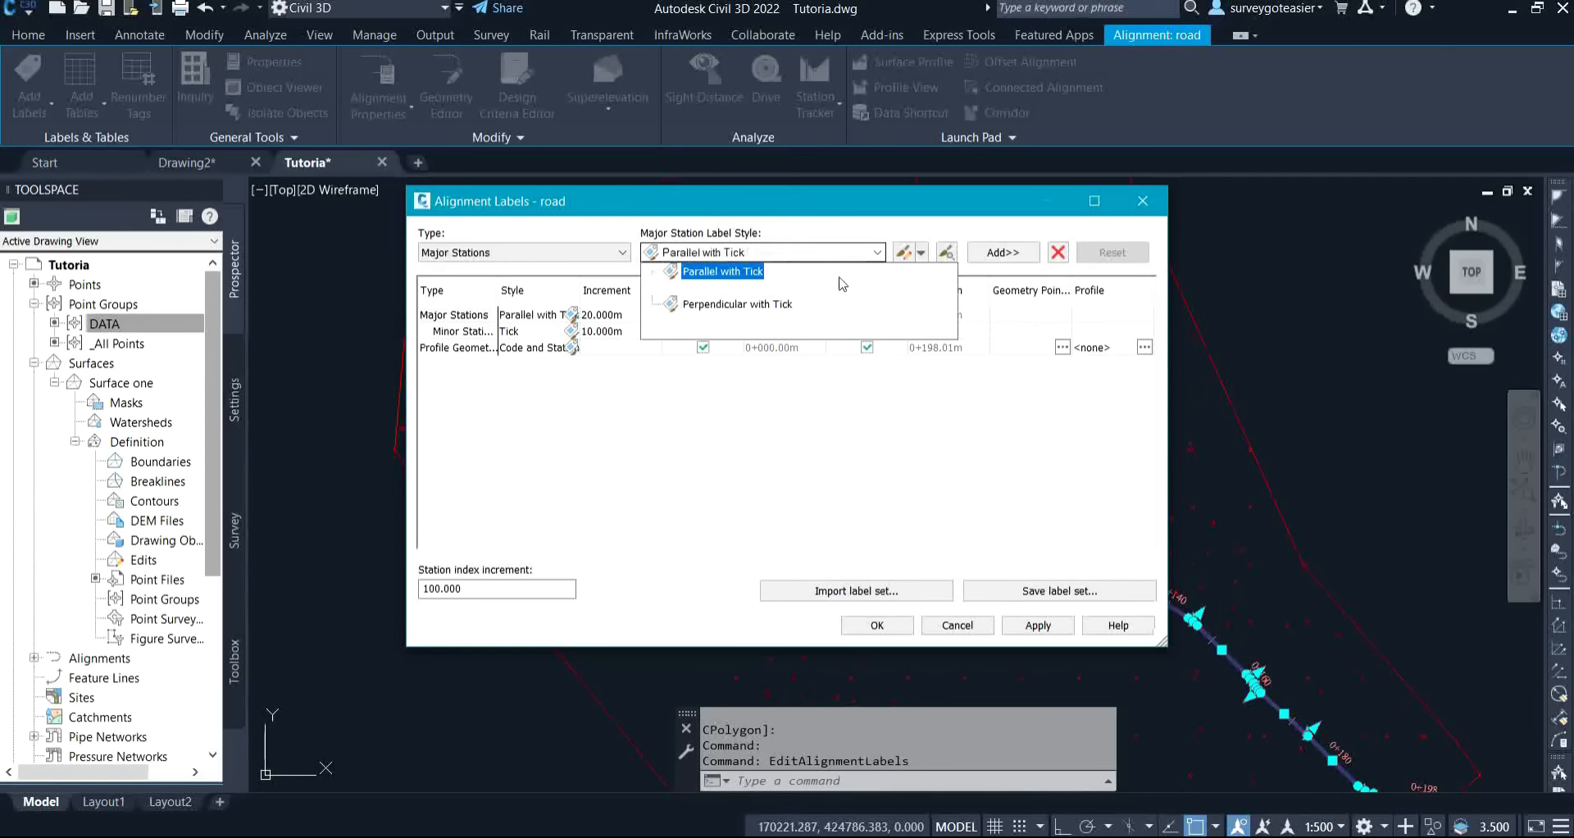
pyautogui.click(661, 429)
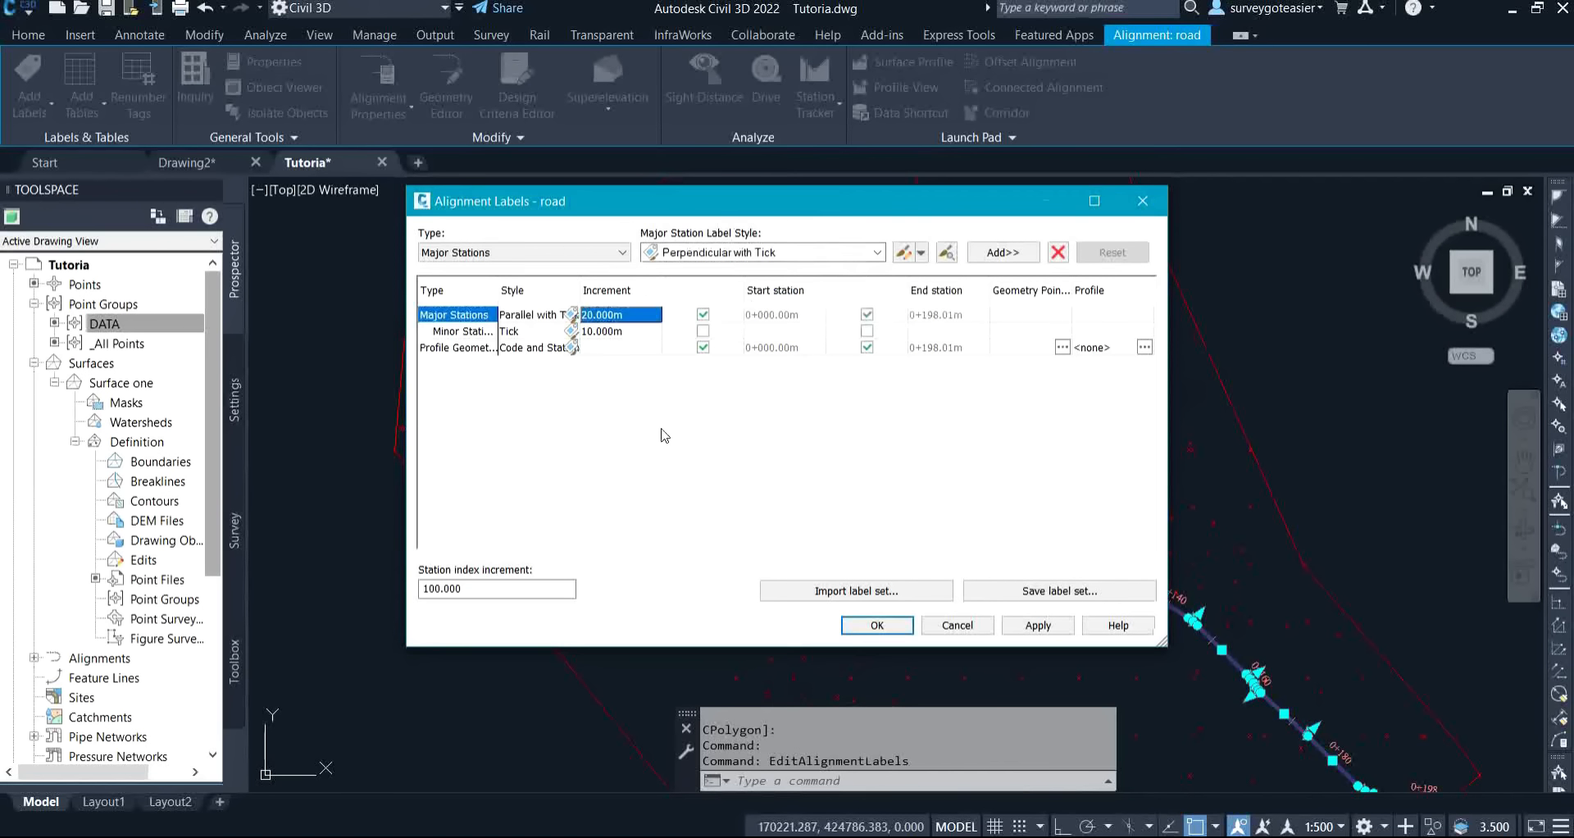
pyautogui.click(844, 252)
pyautogui.click(820, 283)
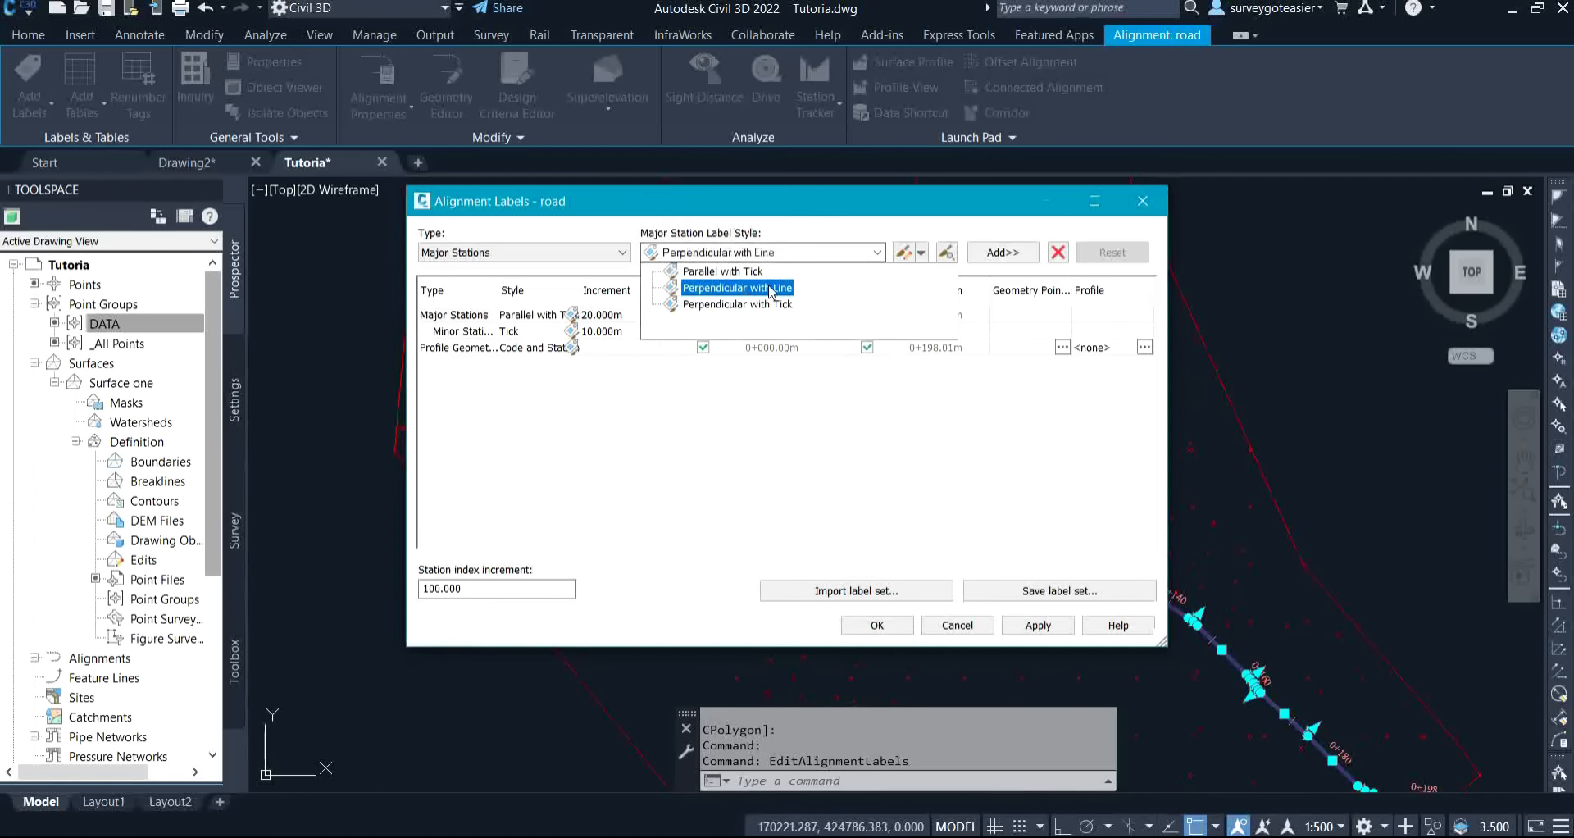
pyautogui.click(726, 271)
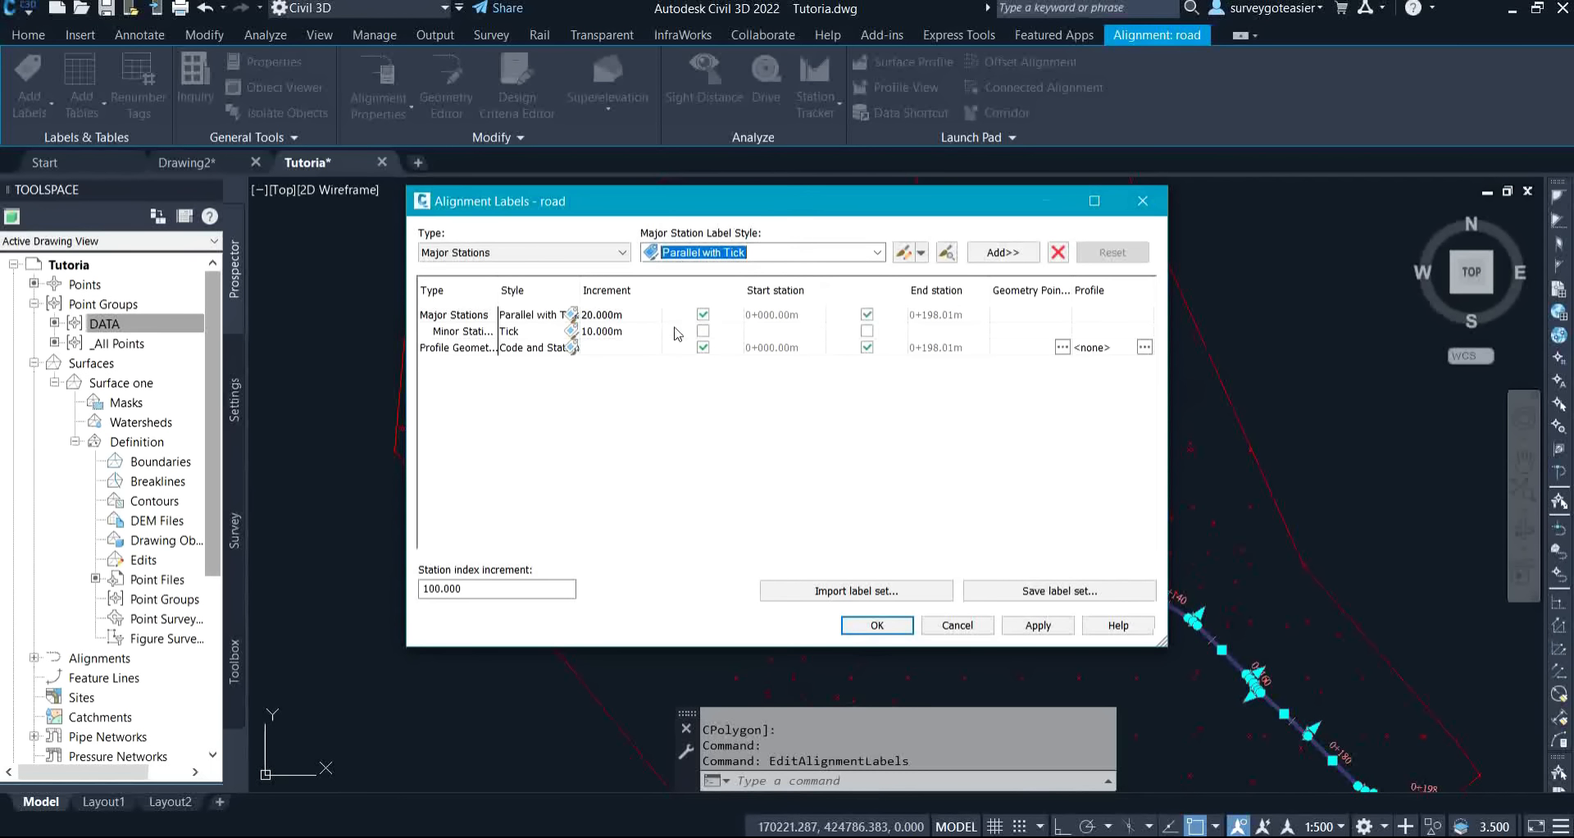
# Delete the profile geometry point labels and the minor station labels from the road alignment's label list.
pyautogui.click(648, 351)
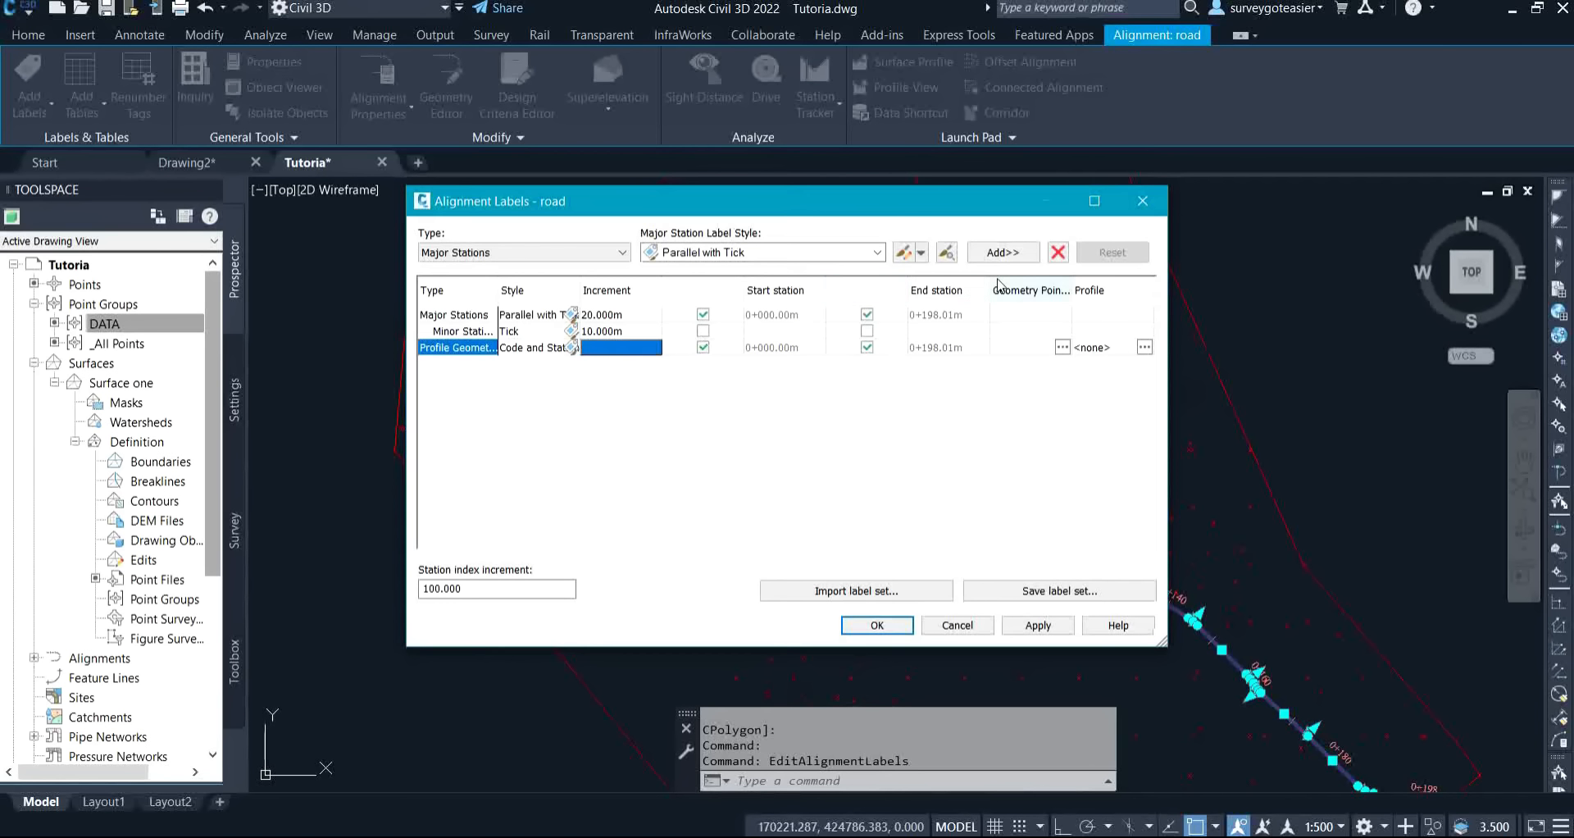
pyautogui.click(1057, 252)
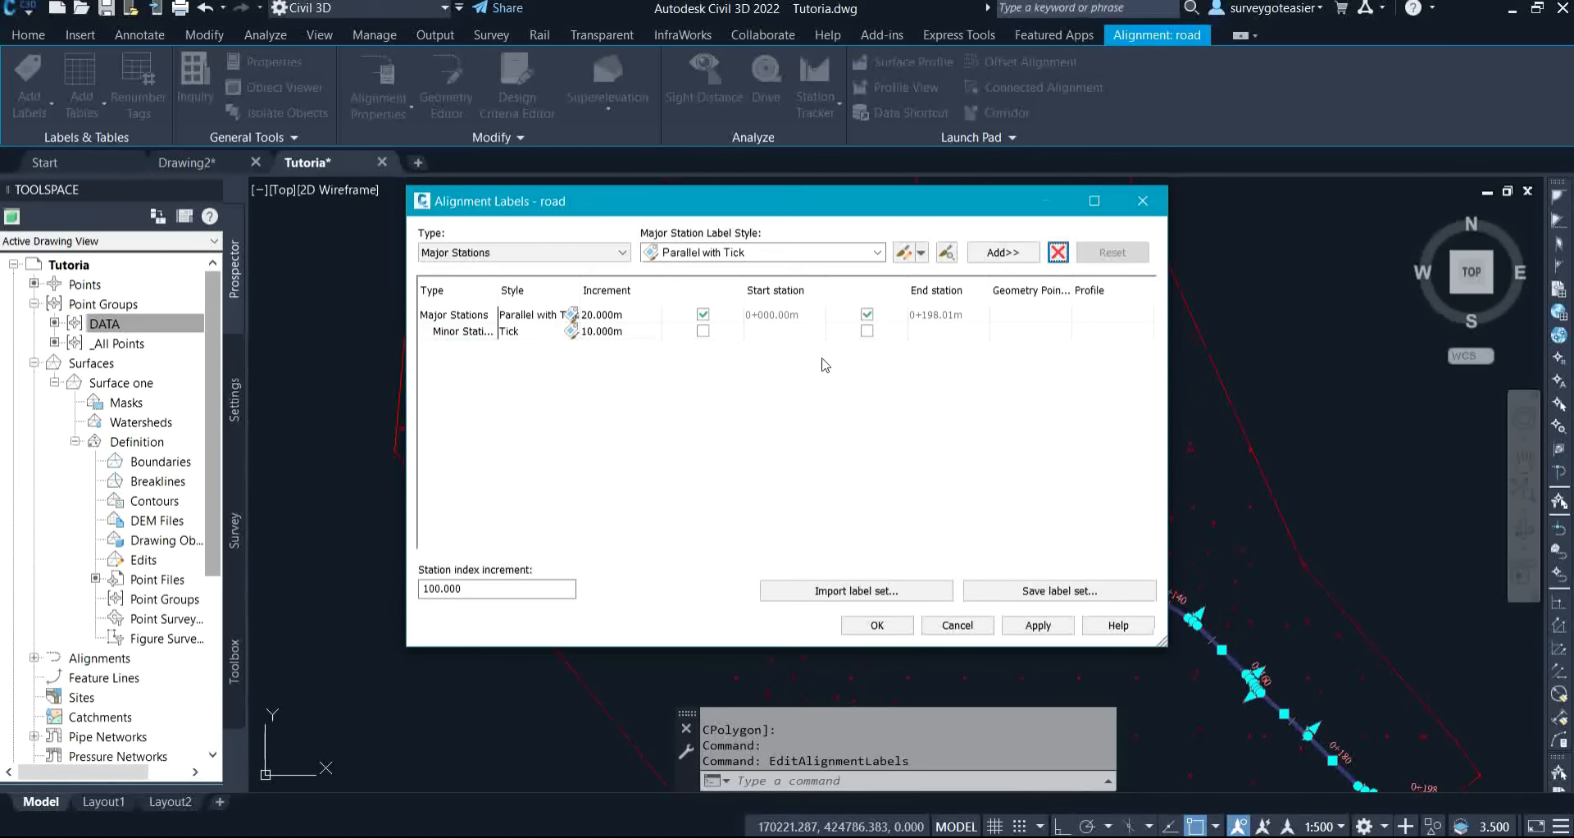
pyautogui.doubleClick(612, 332)
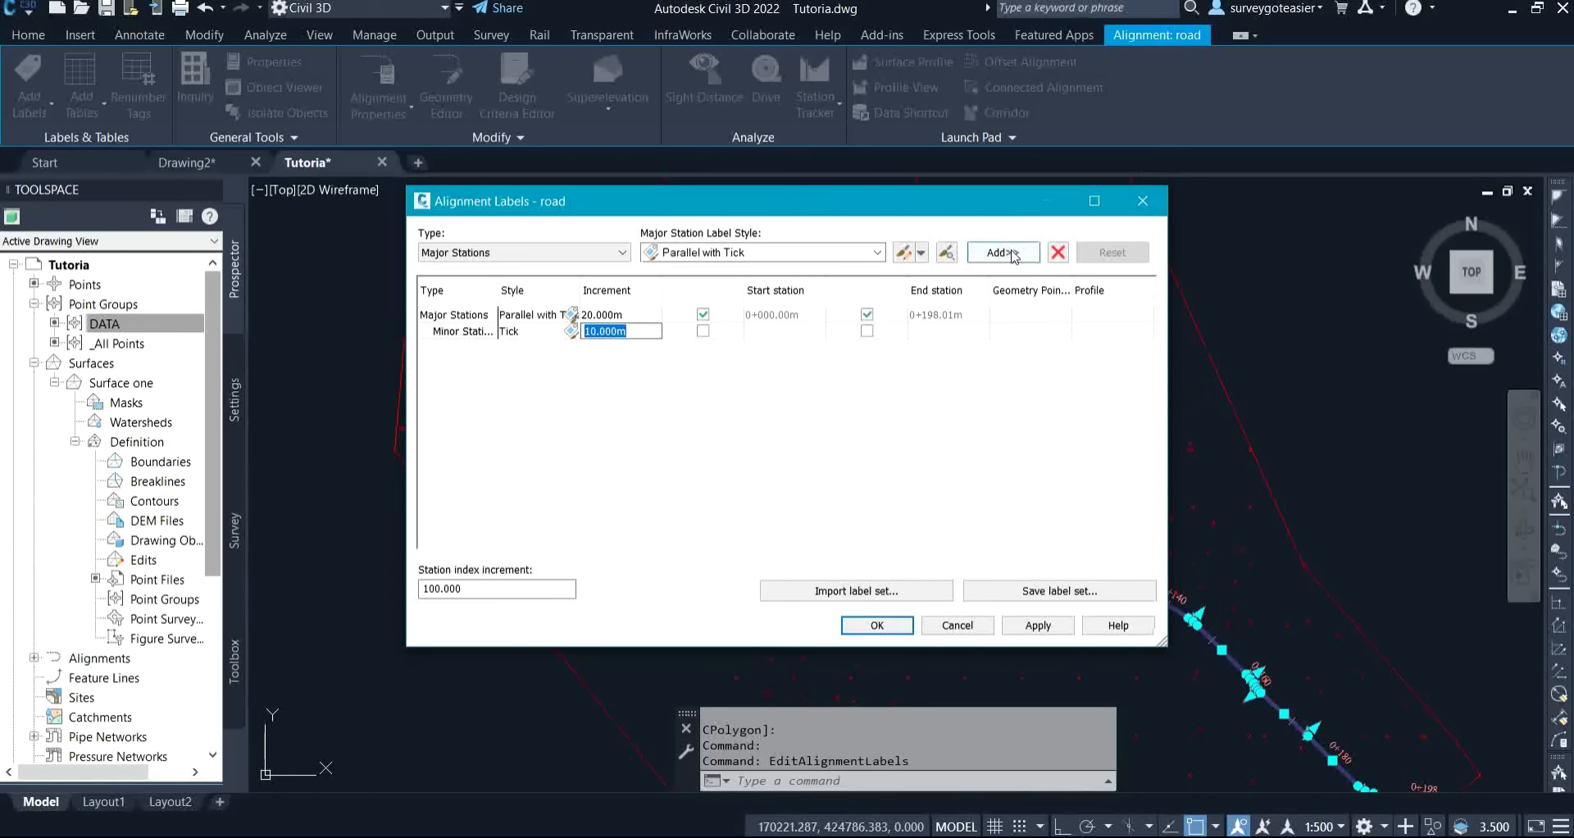
pyautogui.click(1062, 255)
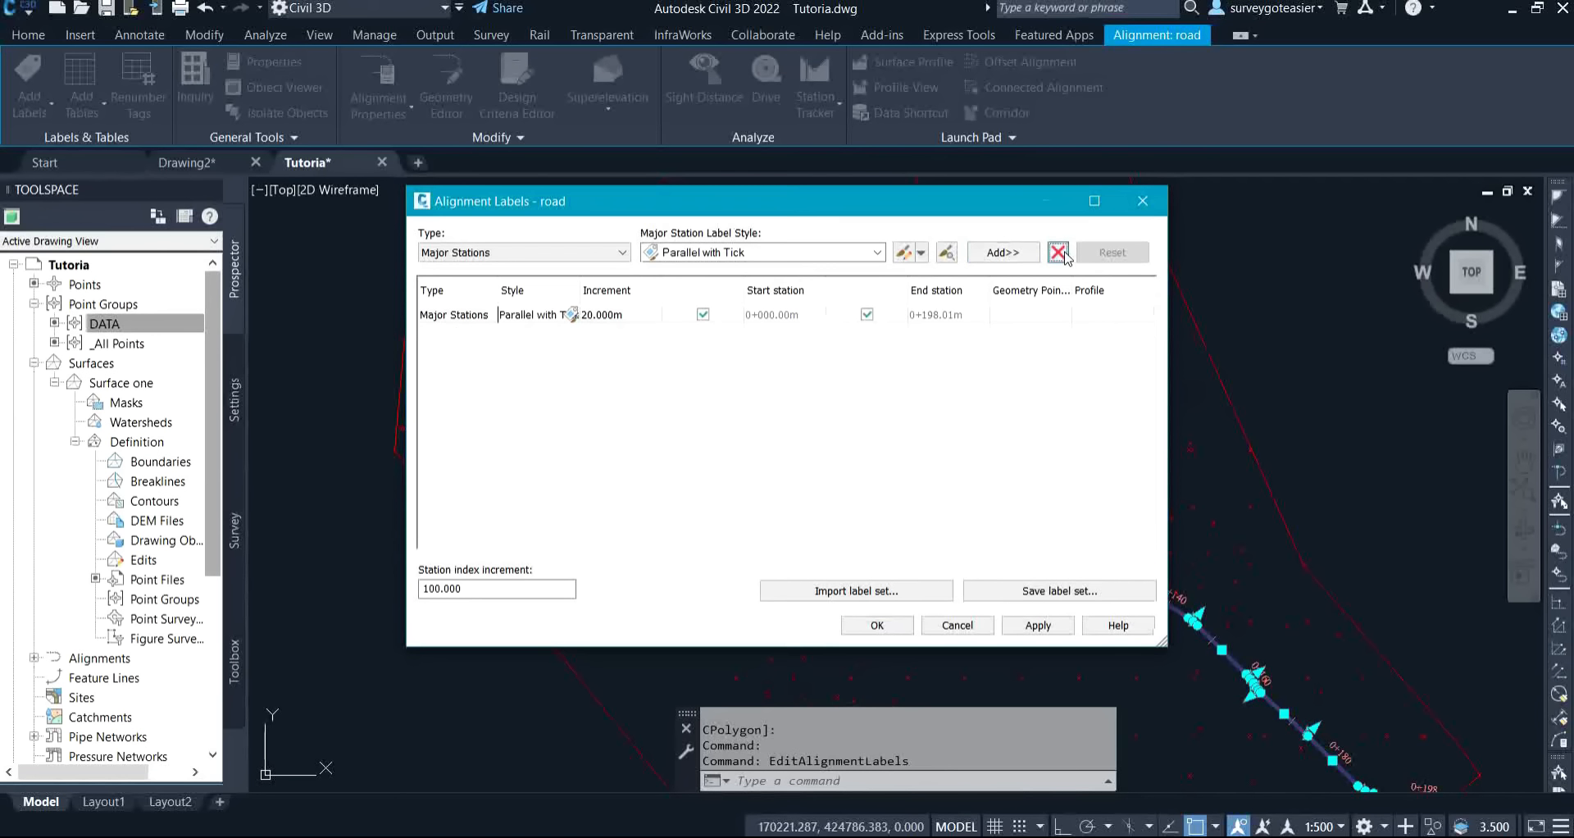
# Set the major station label increment to 25 m.
pyautogui.click(625, 314)
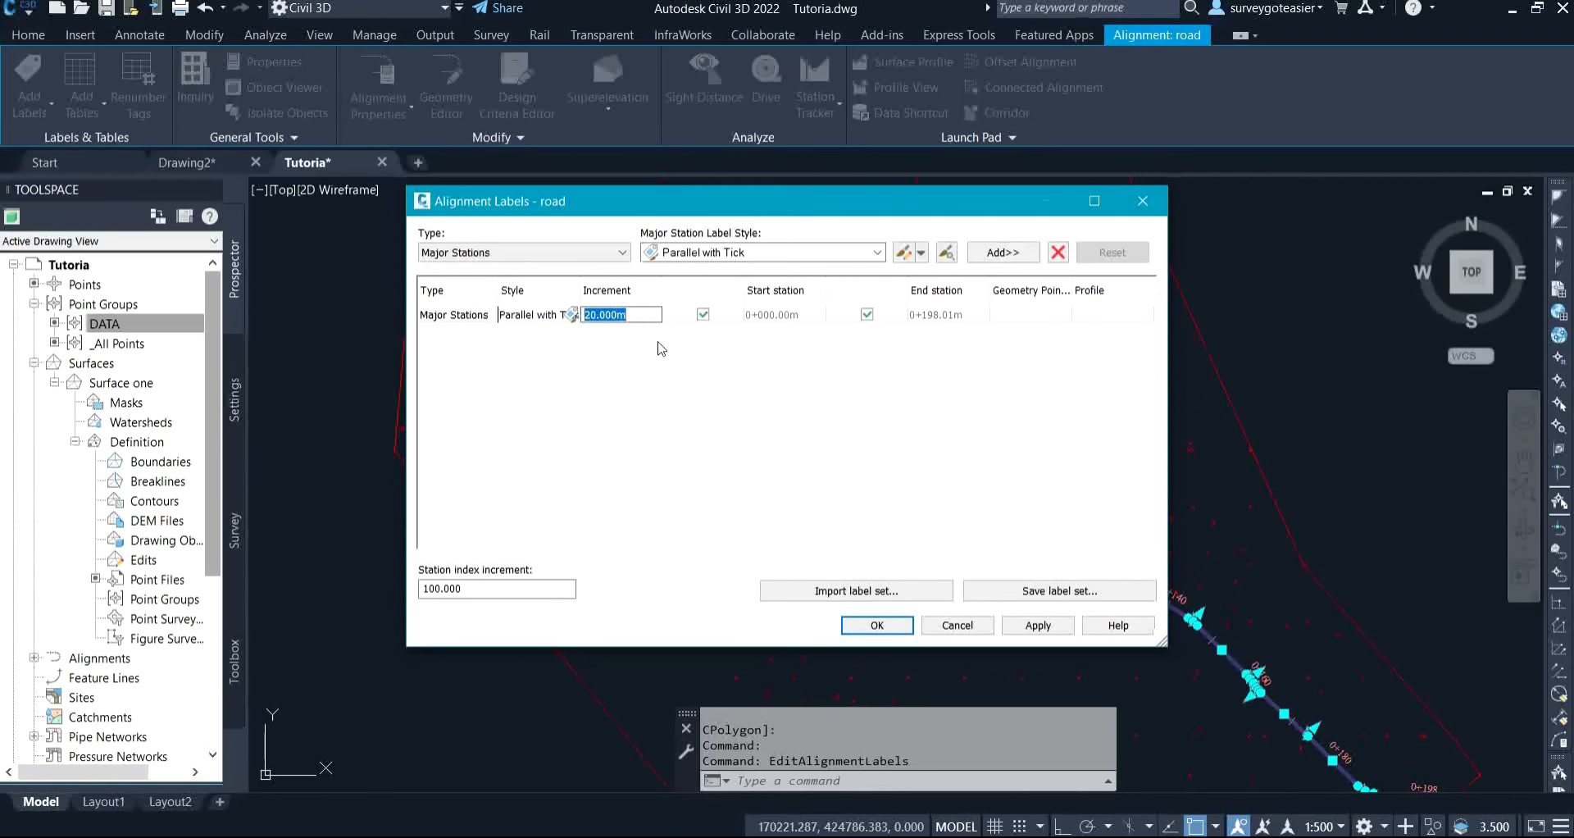
pyautogui.write('25')
pyautogui.click(678, 322)
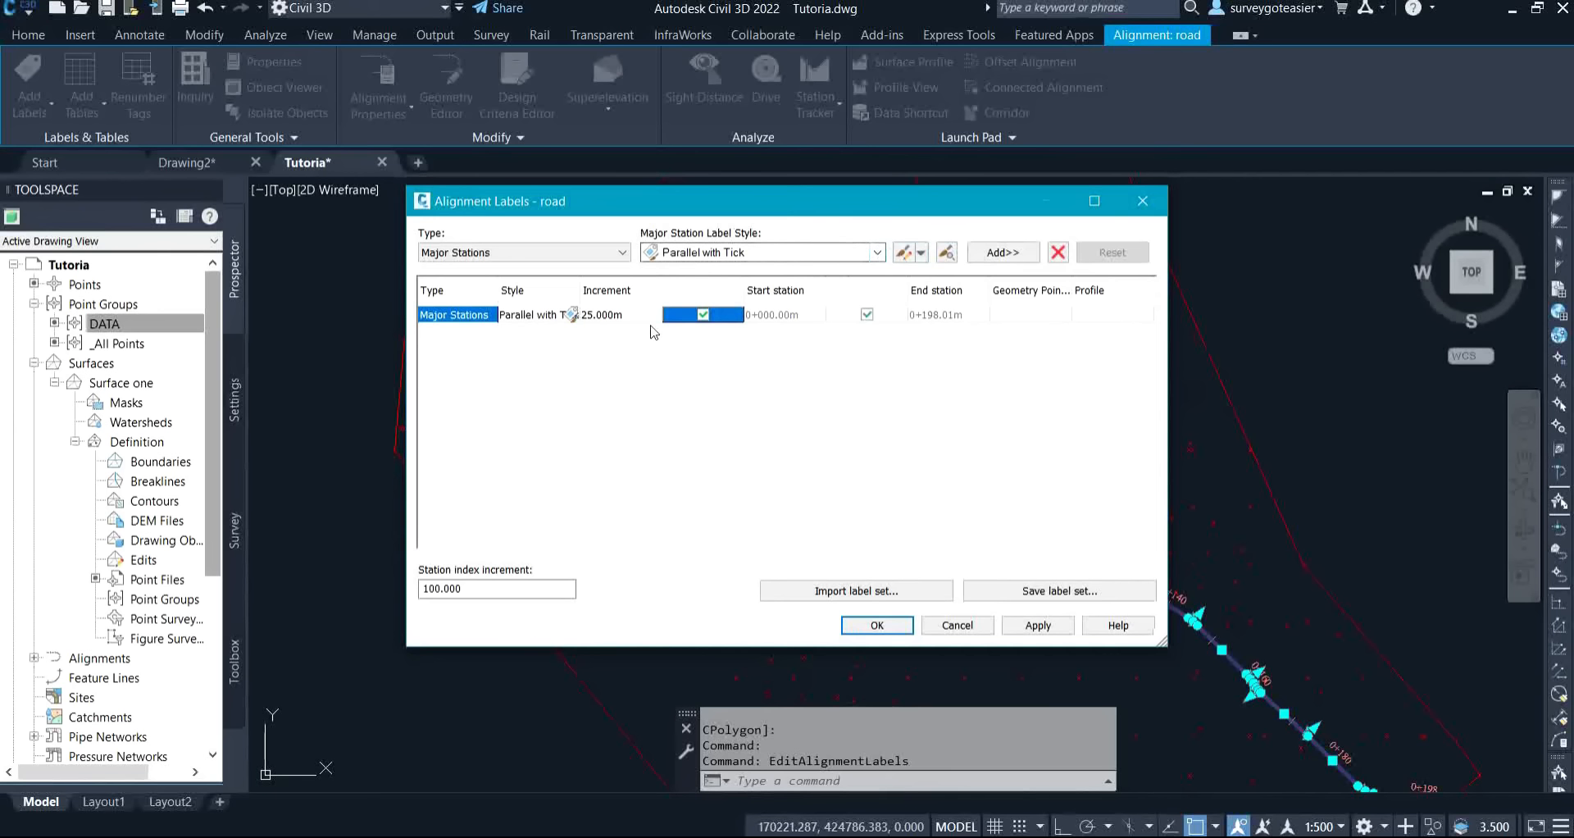
# Open the Parallel with Tick label style for editing, try a Station text height of 5 mm, and settle on 3 mm.
pyautogui.click(906, 254)
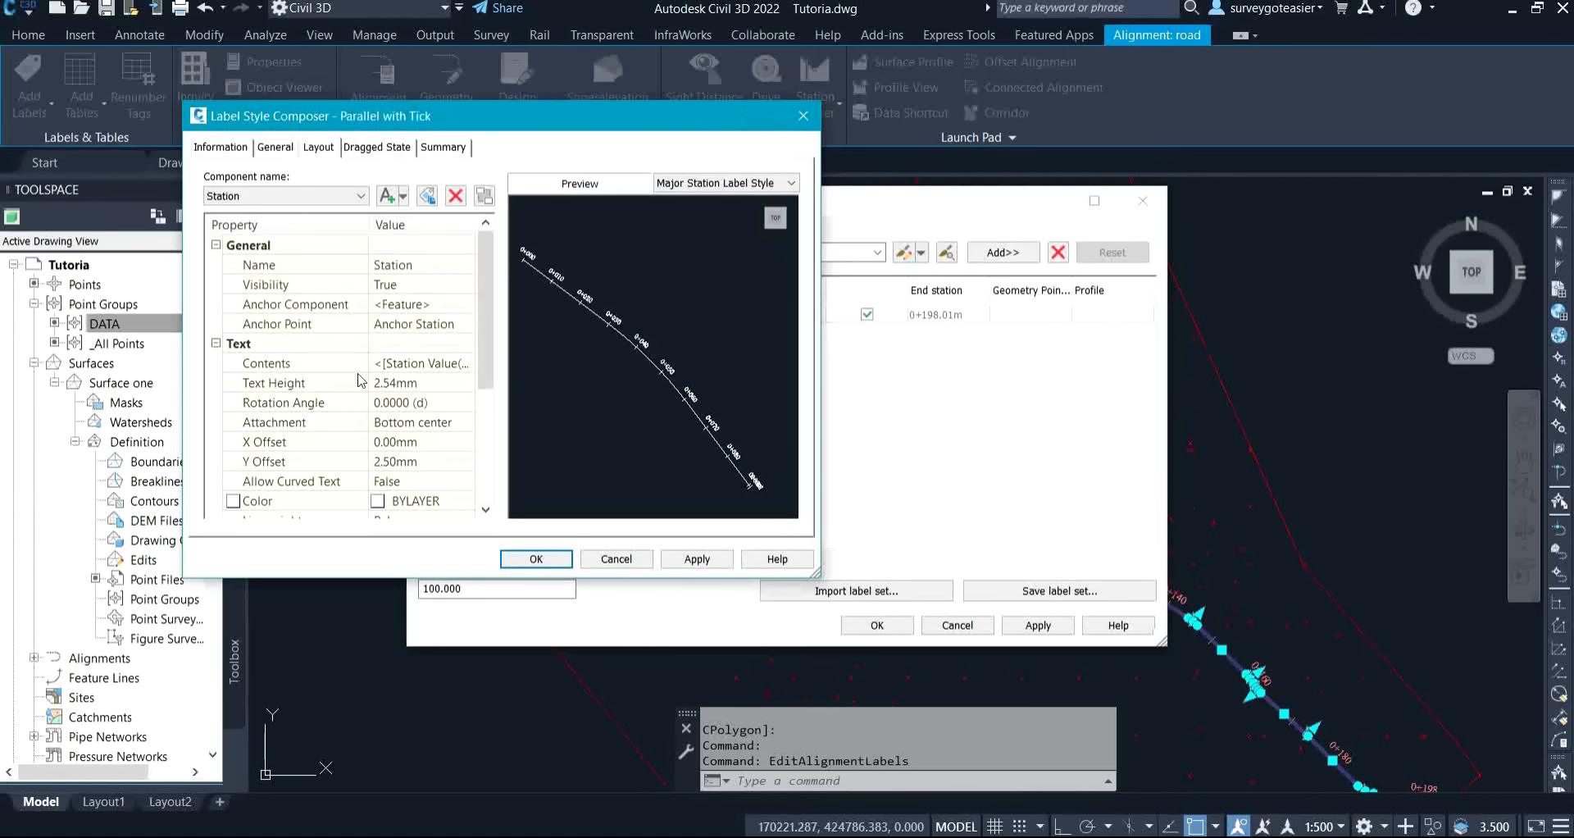
pyautogui.click(420, 382)
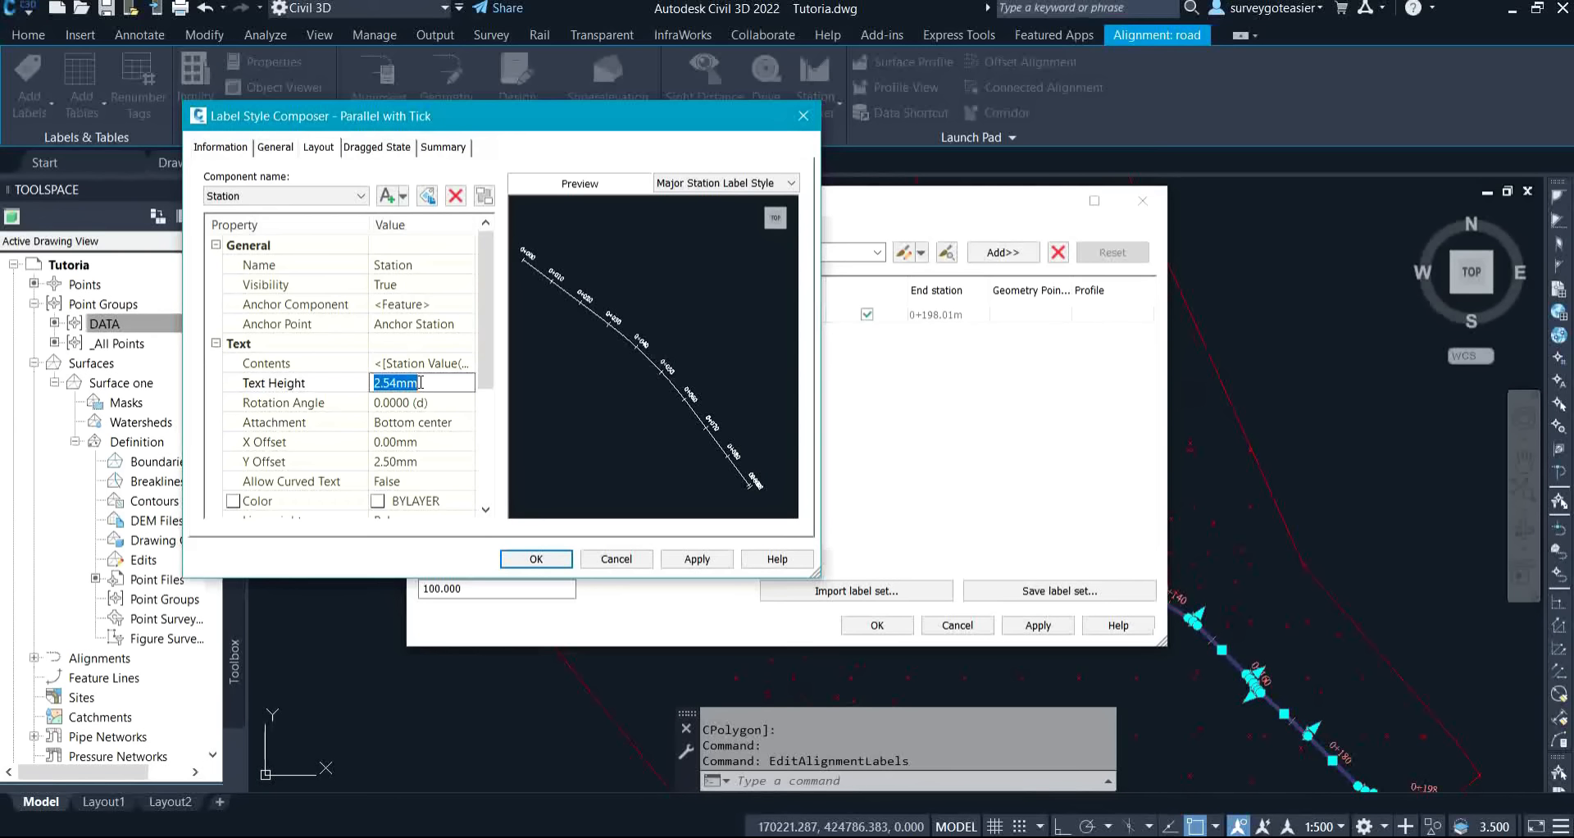
pyautogui.write('5')
pyautogui.click(439, 401)
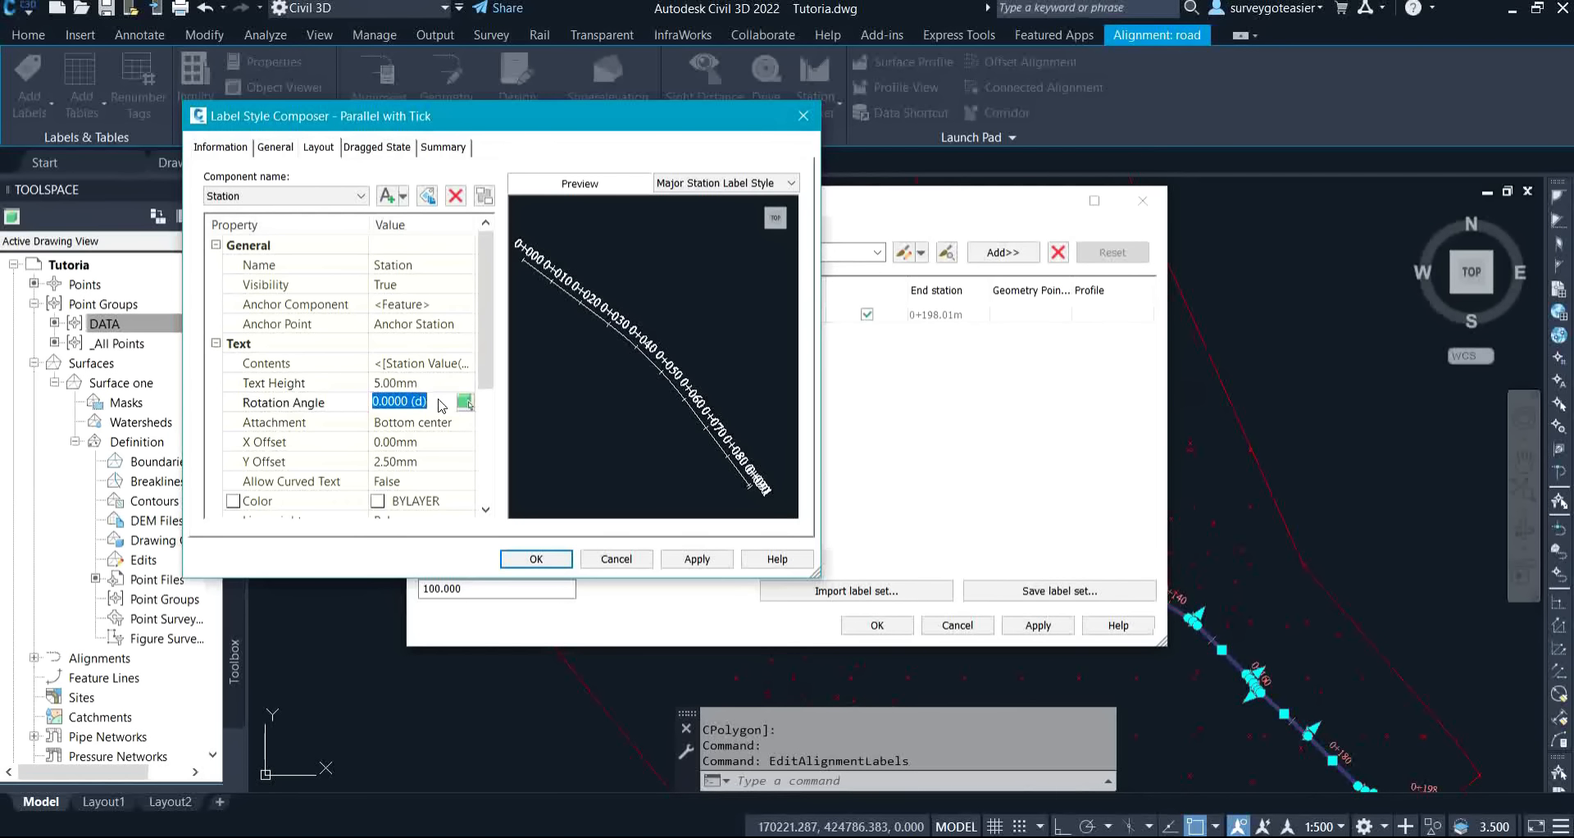
pyautogui.click(414, 387)
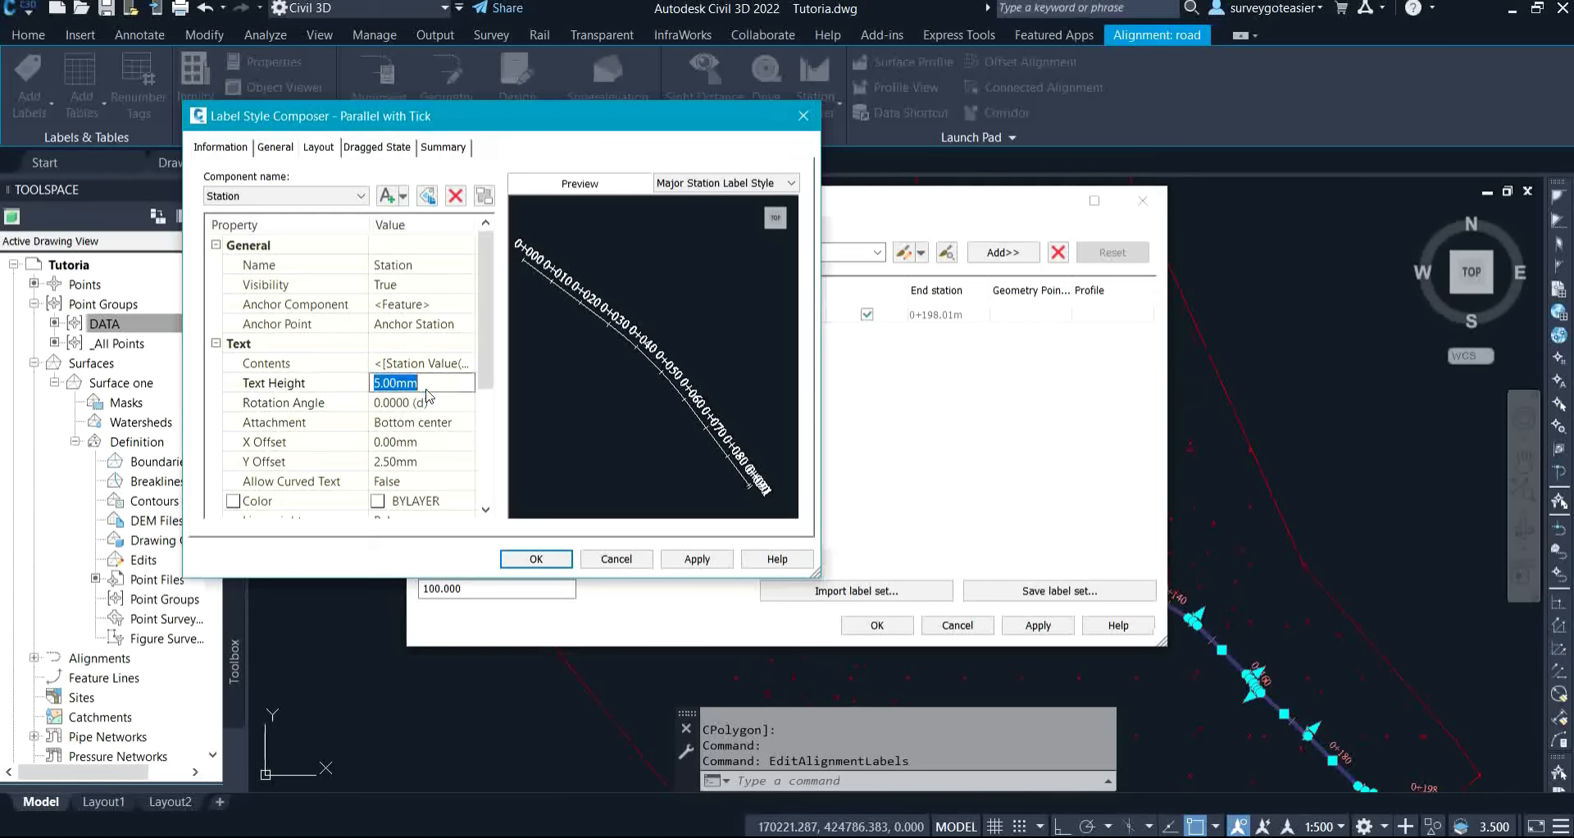
pyautogui.write('3')
# Try a 180-degree rotation angle for the Station text and settle on 90 degrees.
pyautogui.click(436, 402)
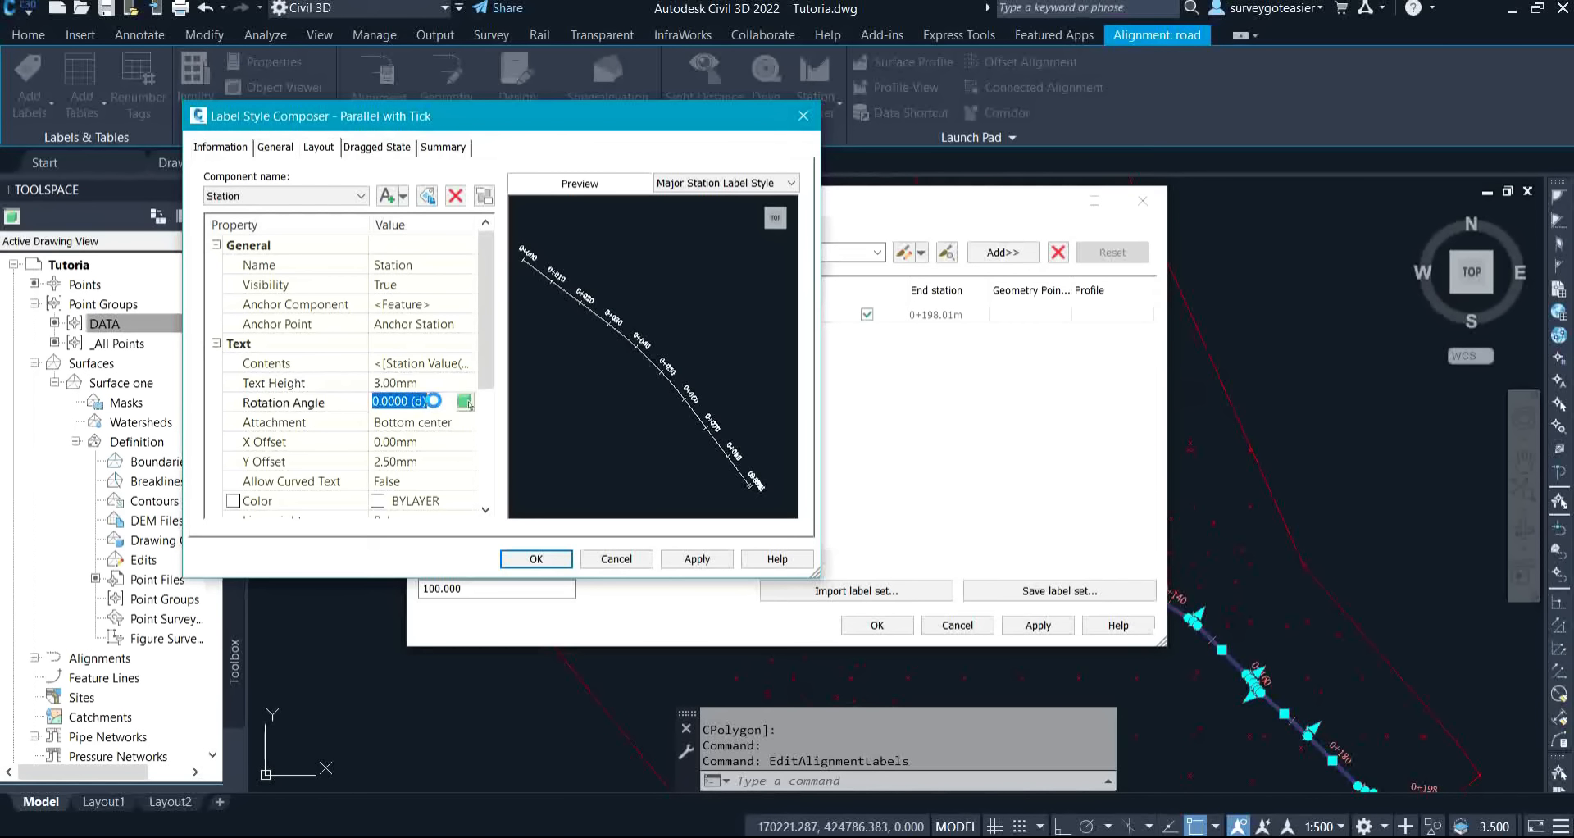
pyautogui.write('180')
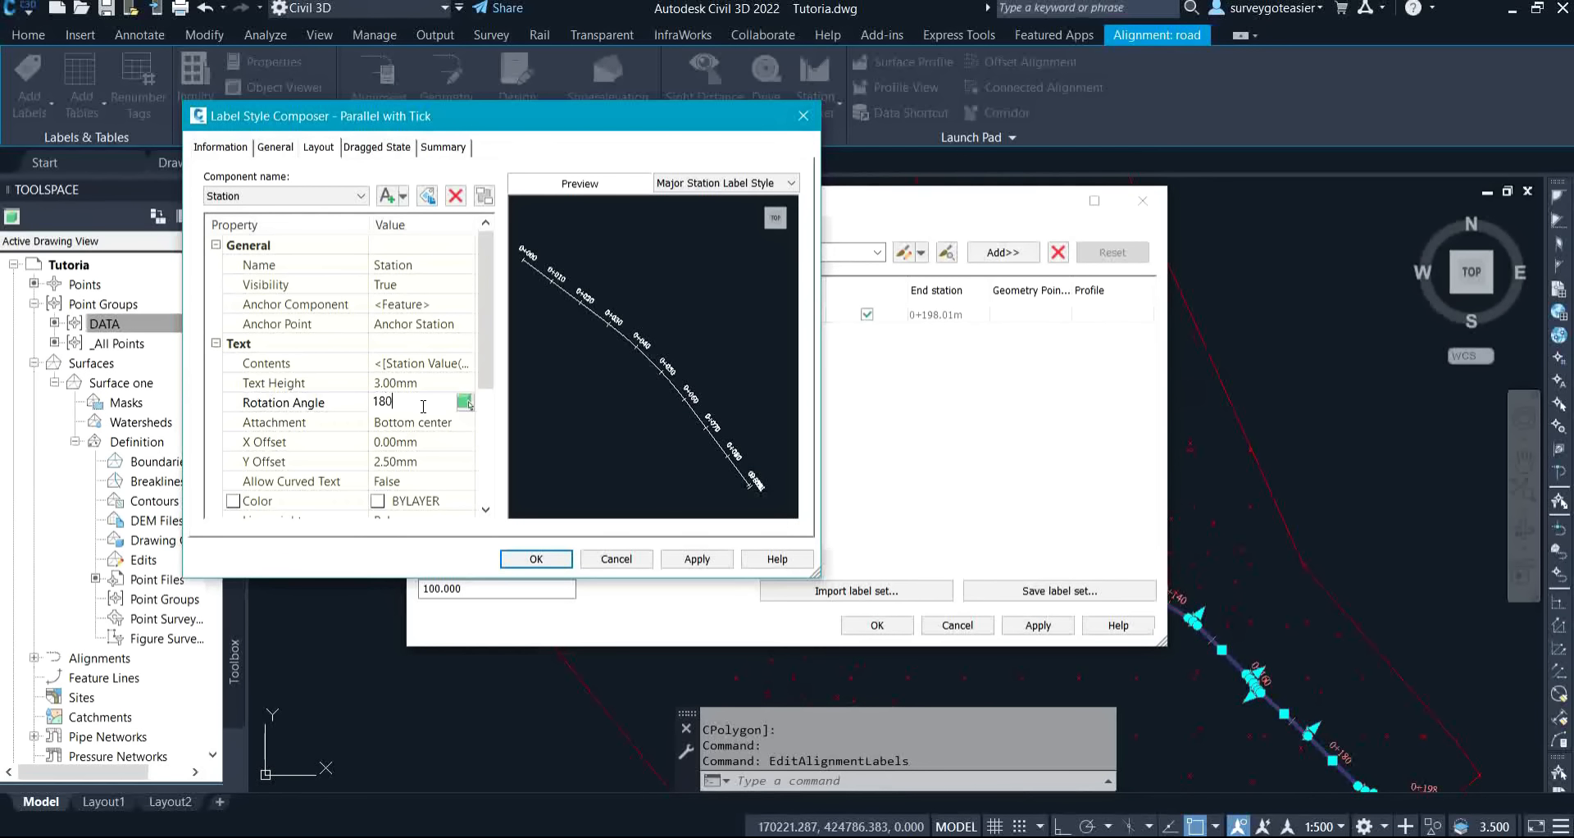
pyautogui.press('Return')
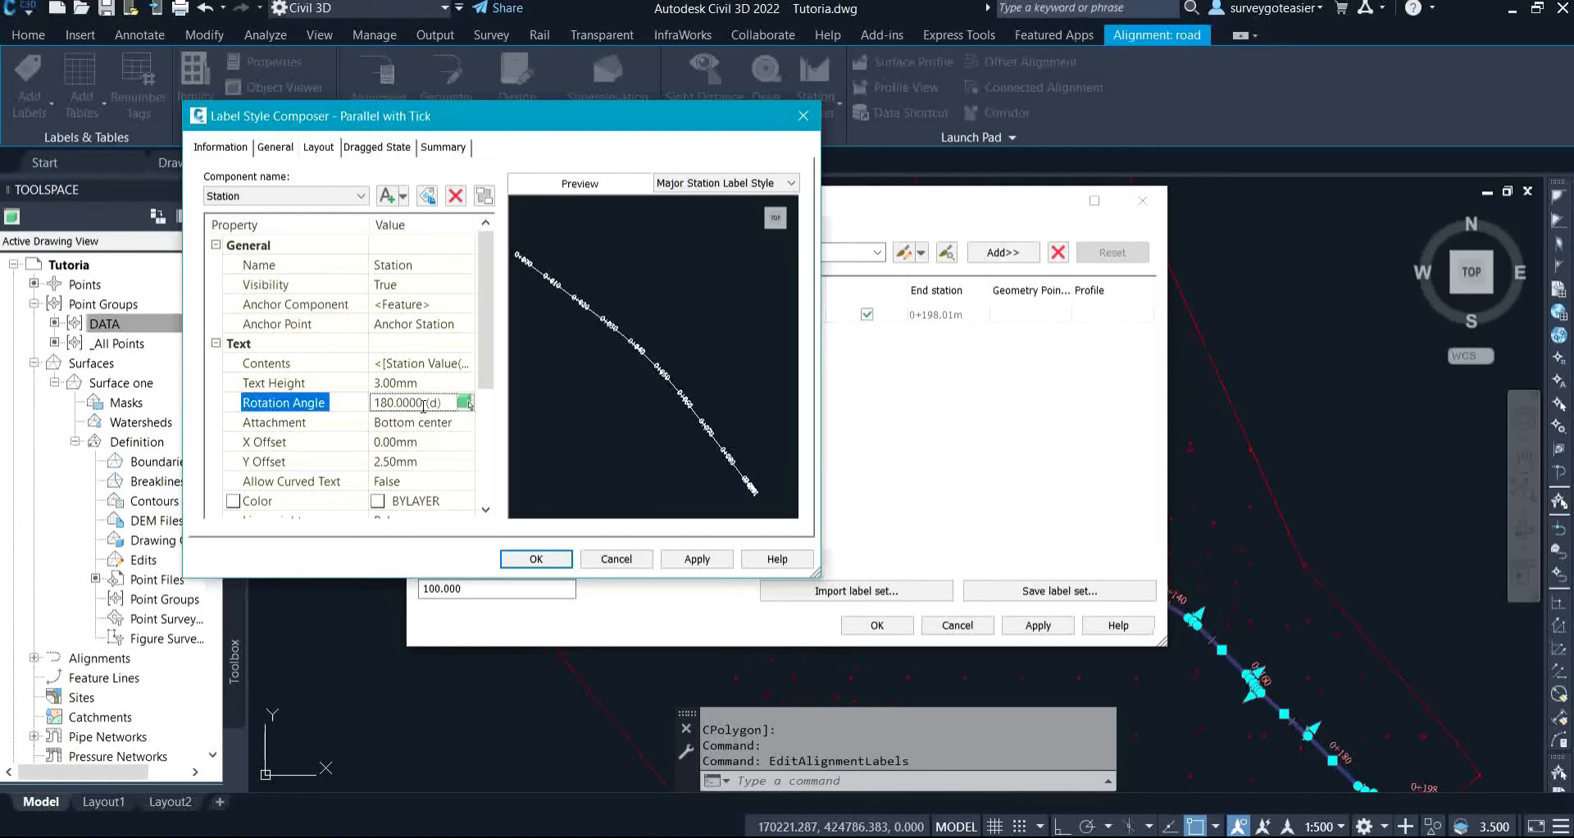
pyautogui.click(432, 404)
pyautogui.write('90')
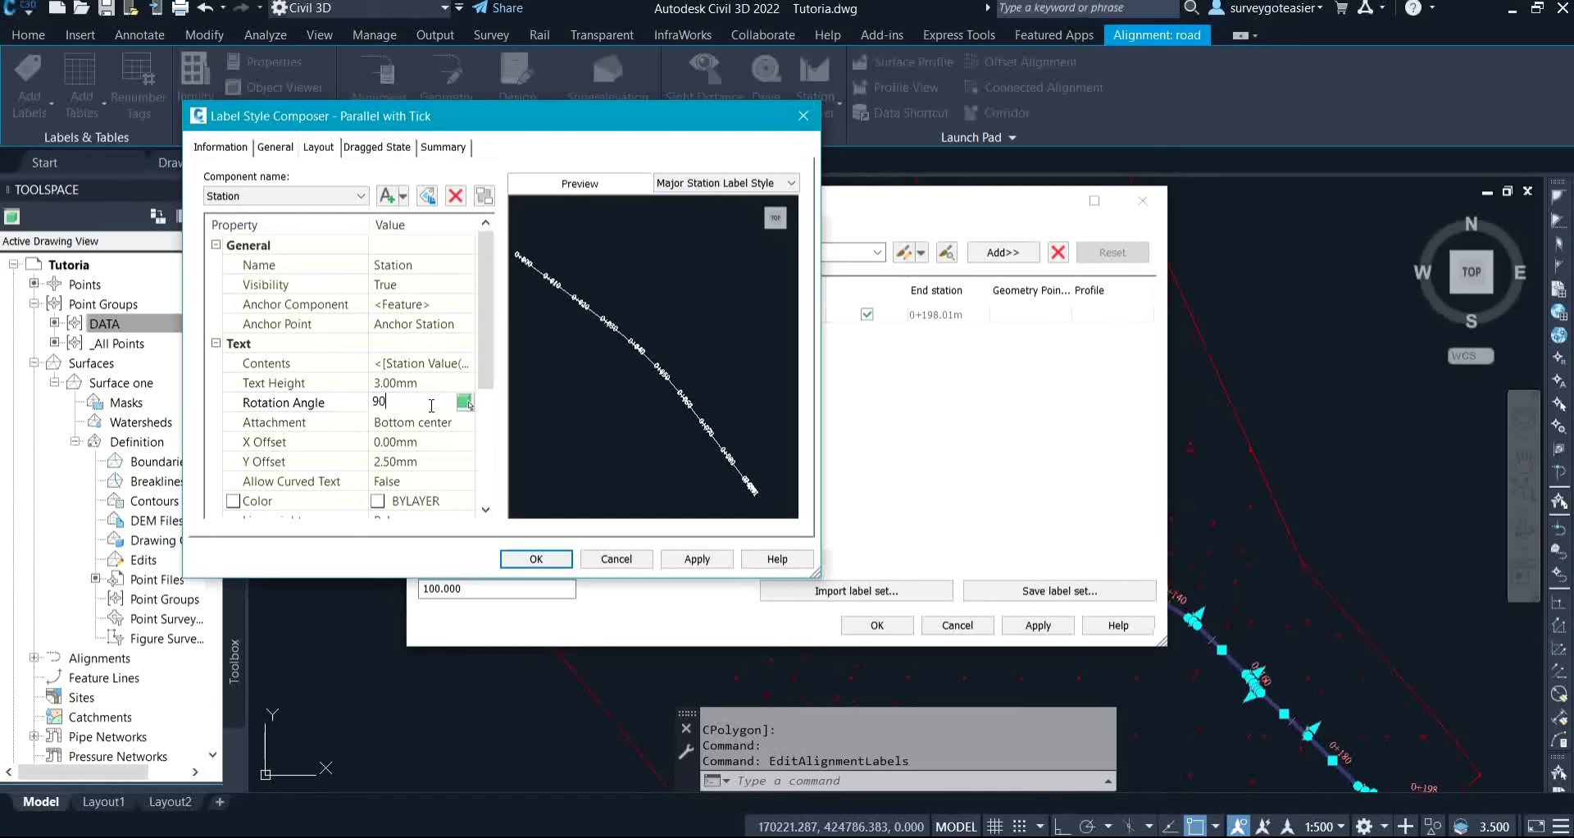
pyautogui.press('Return')
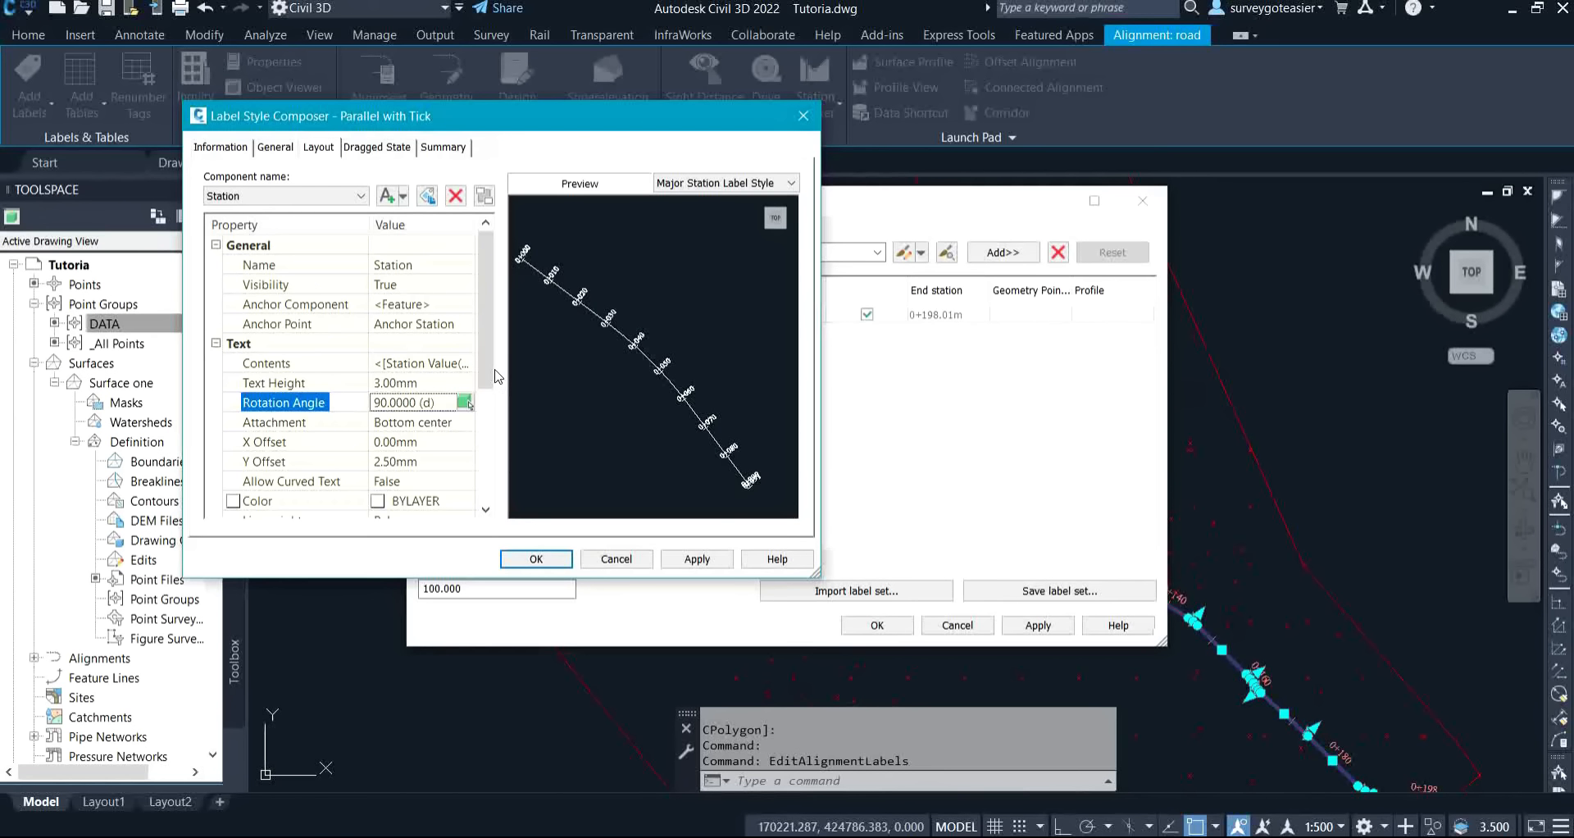
# Try the Top left and Top right attachments for the Station text and settle on Middle left.
pyautogui.moveTo(491, 376); pyautogui.dragTo(493, 434)
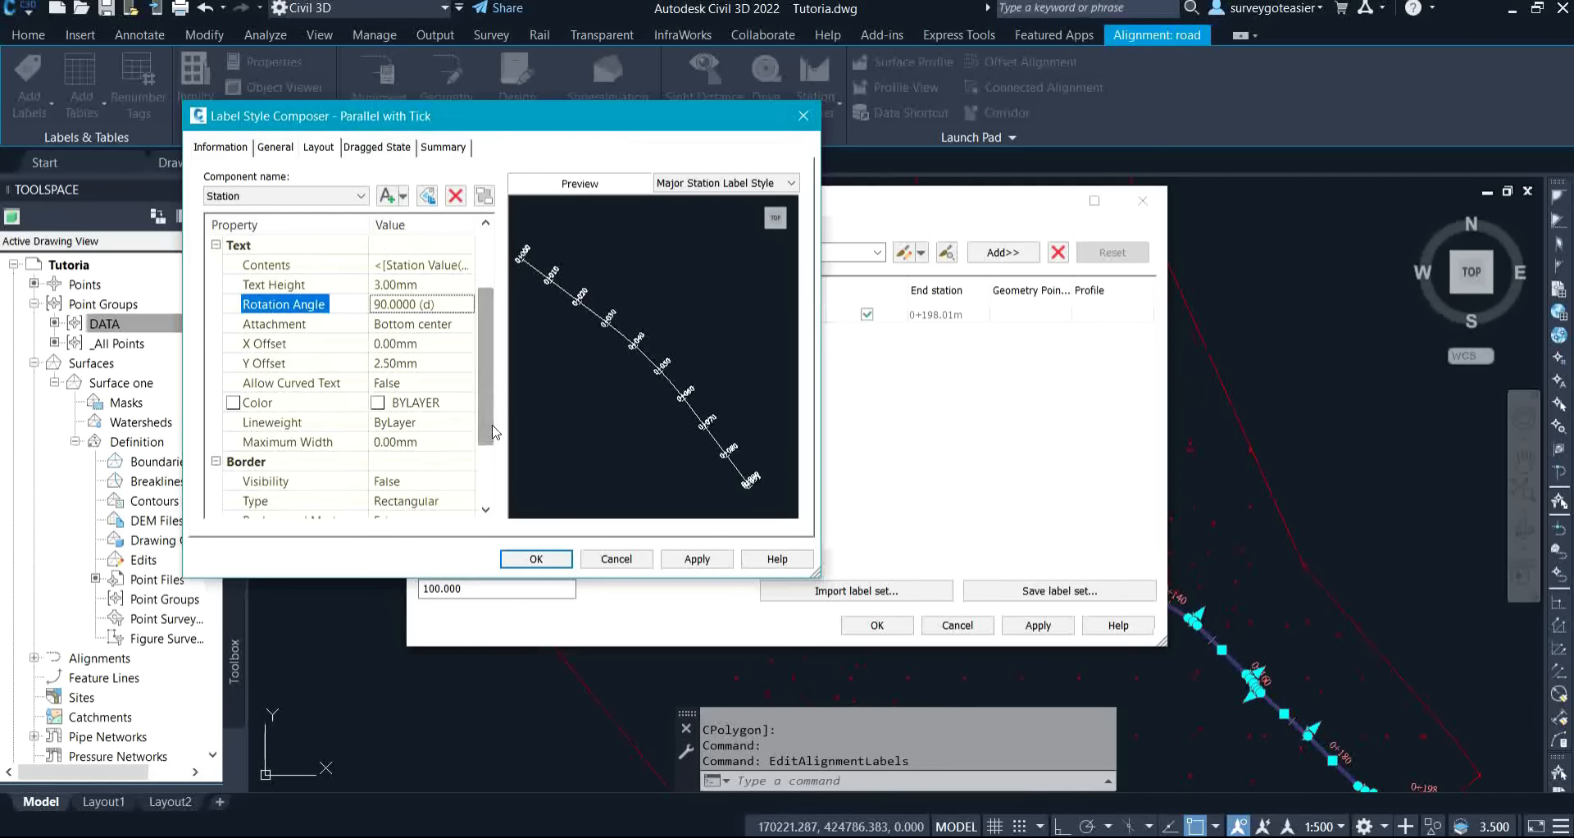
pyautogui.click(438, 342)
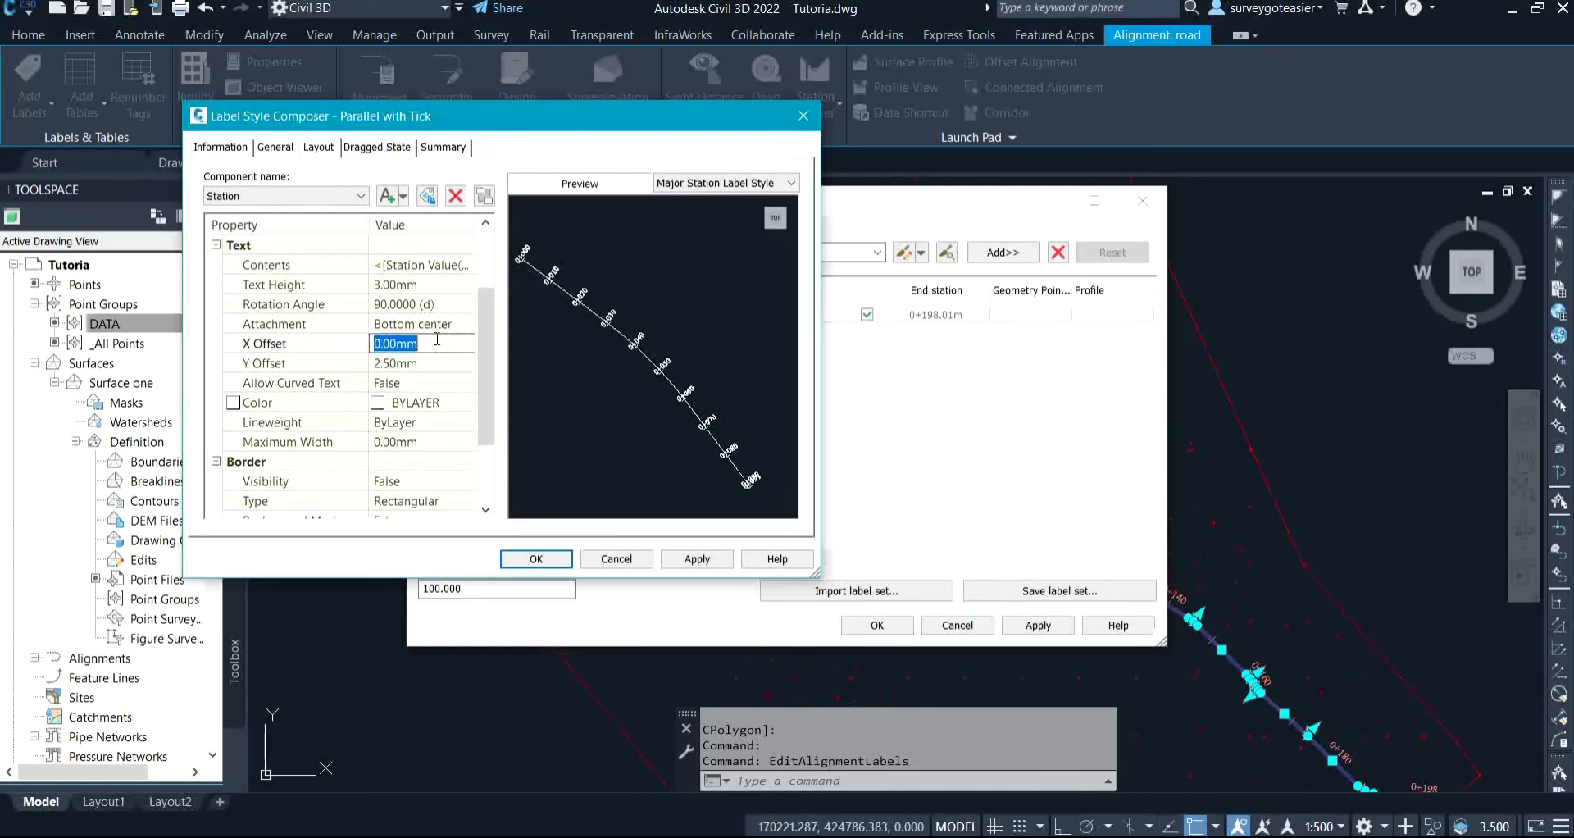
pyautogui.click(447, 326)
pyautogui.click(447, 325)
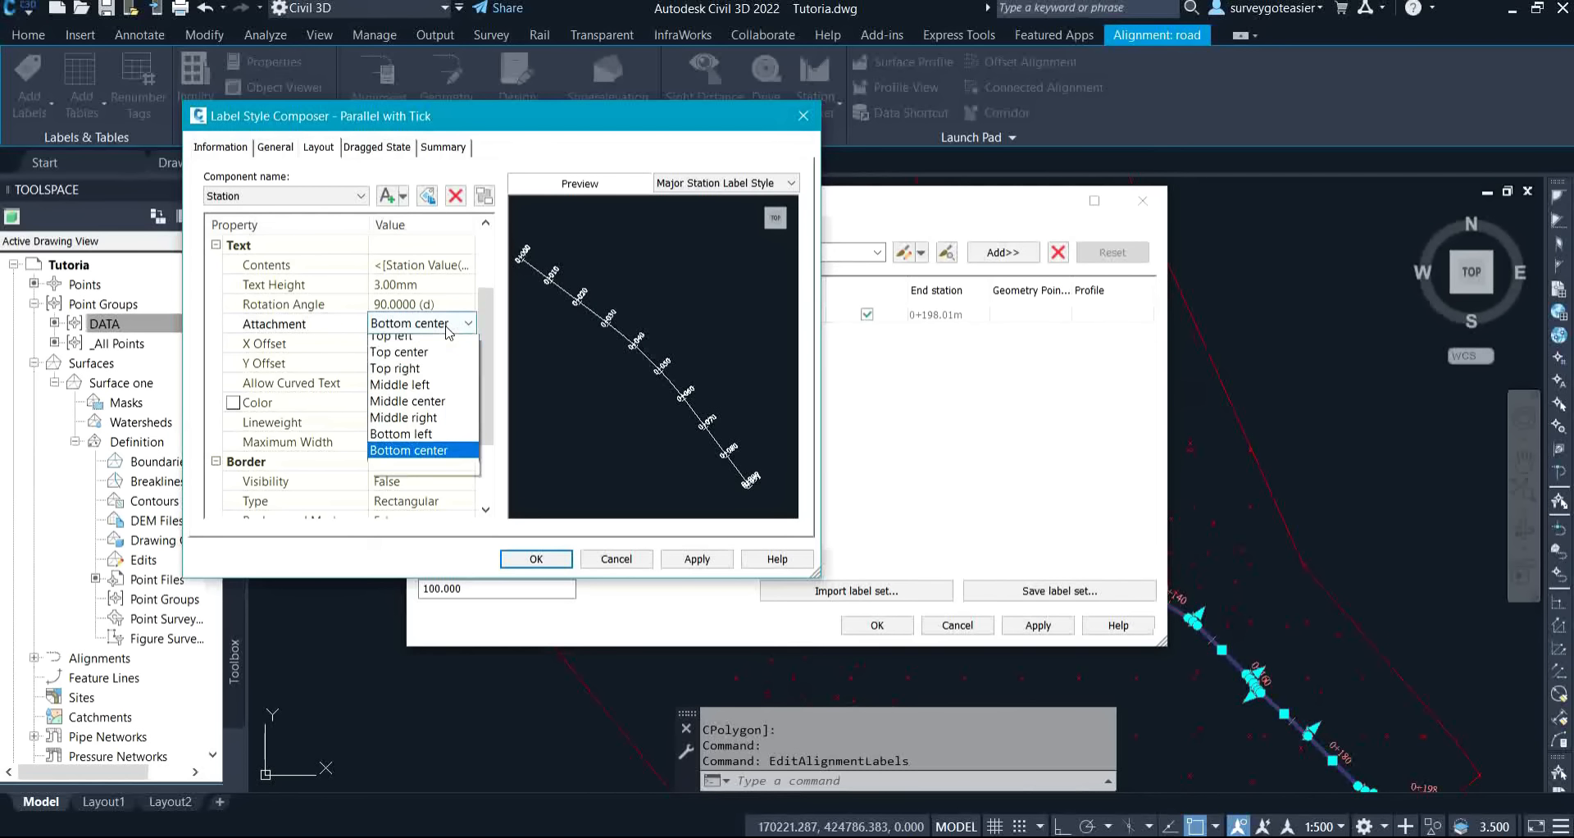
pyautogui.click(449, 343)
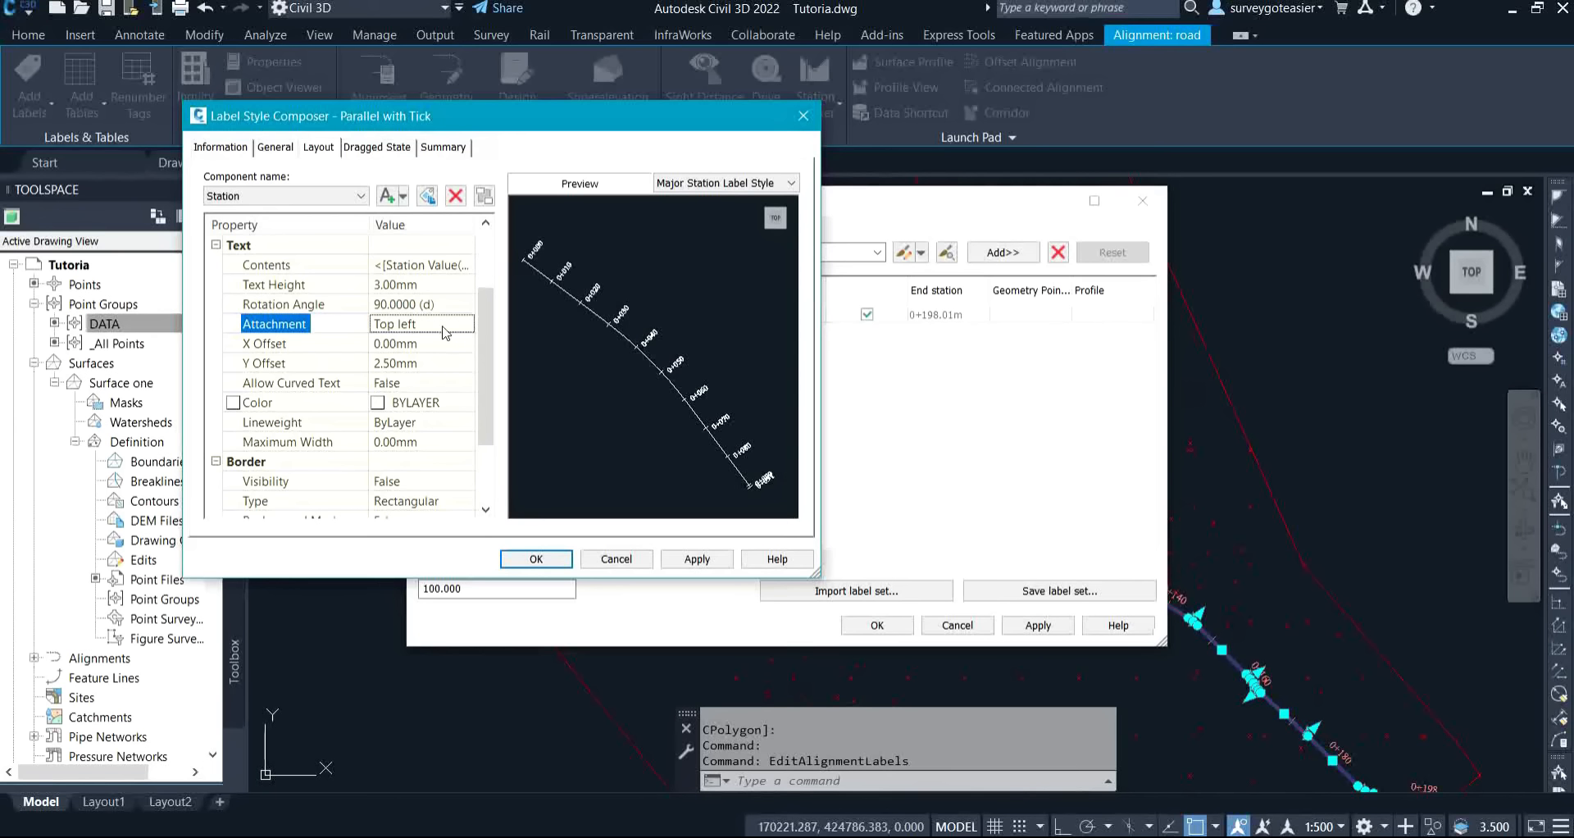
pyautogui.click(443, 327)
pyautogui.click(434, 328)
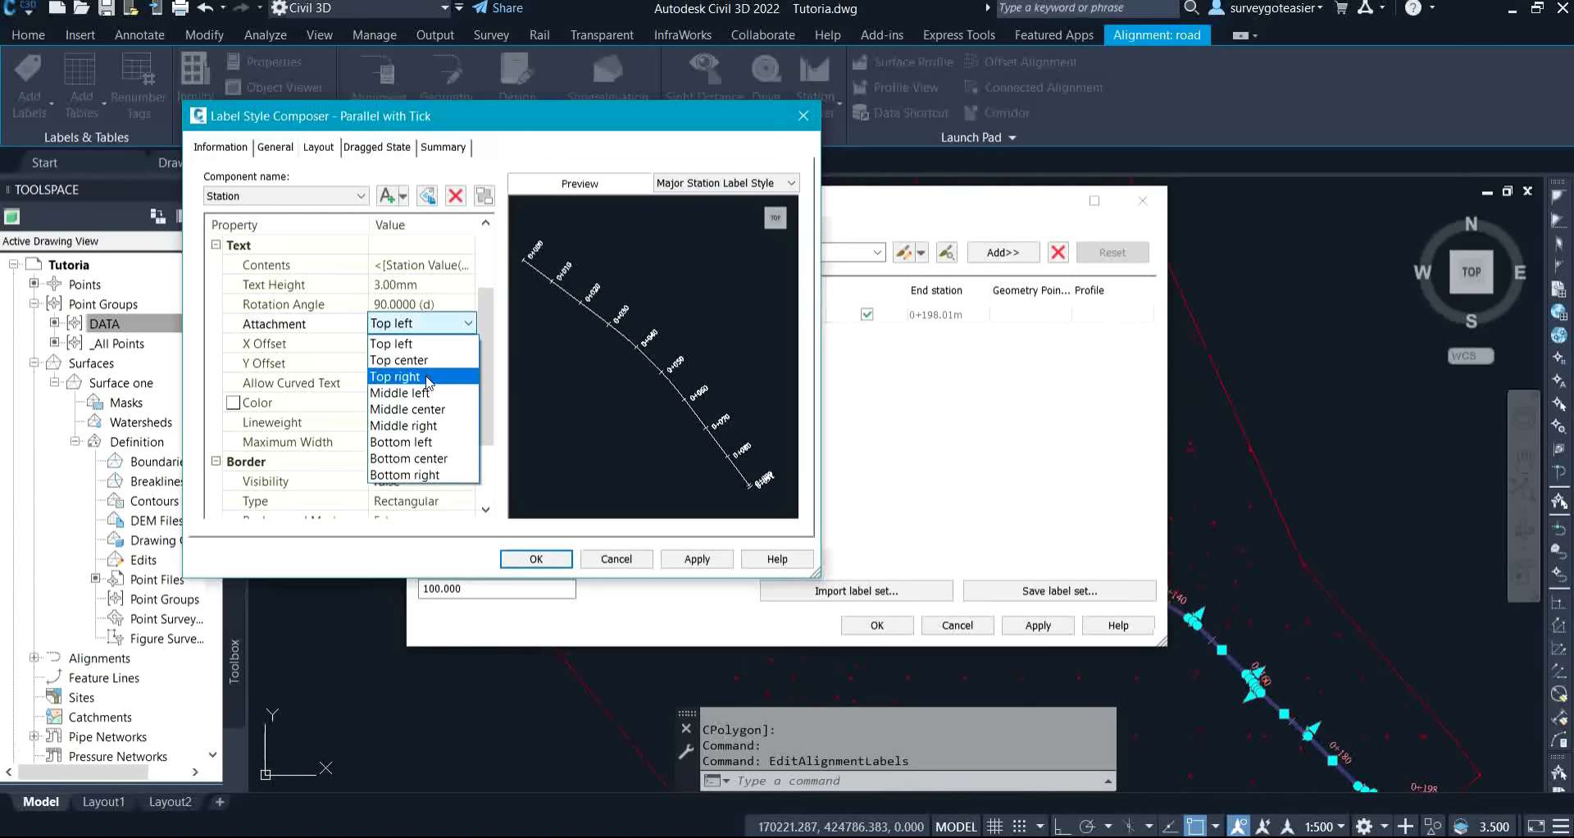
pyautogui.click(428, 377)
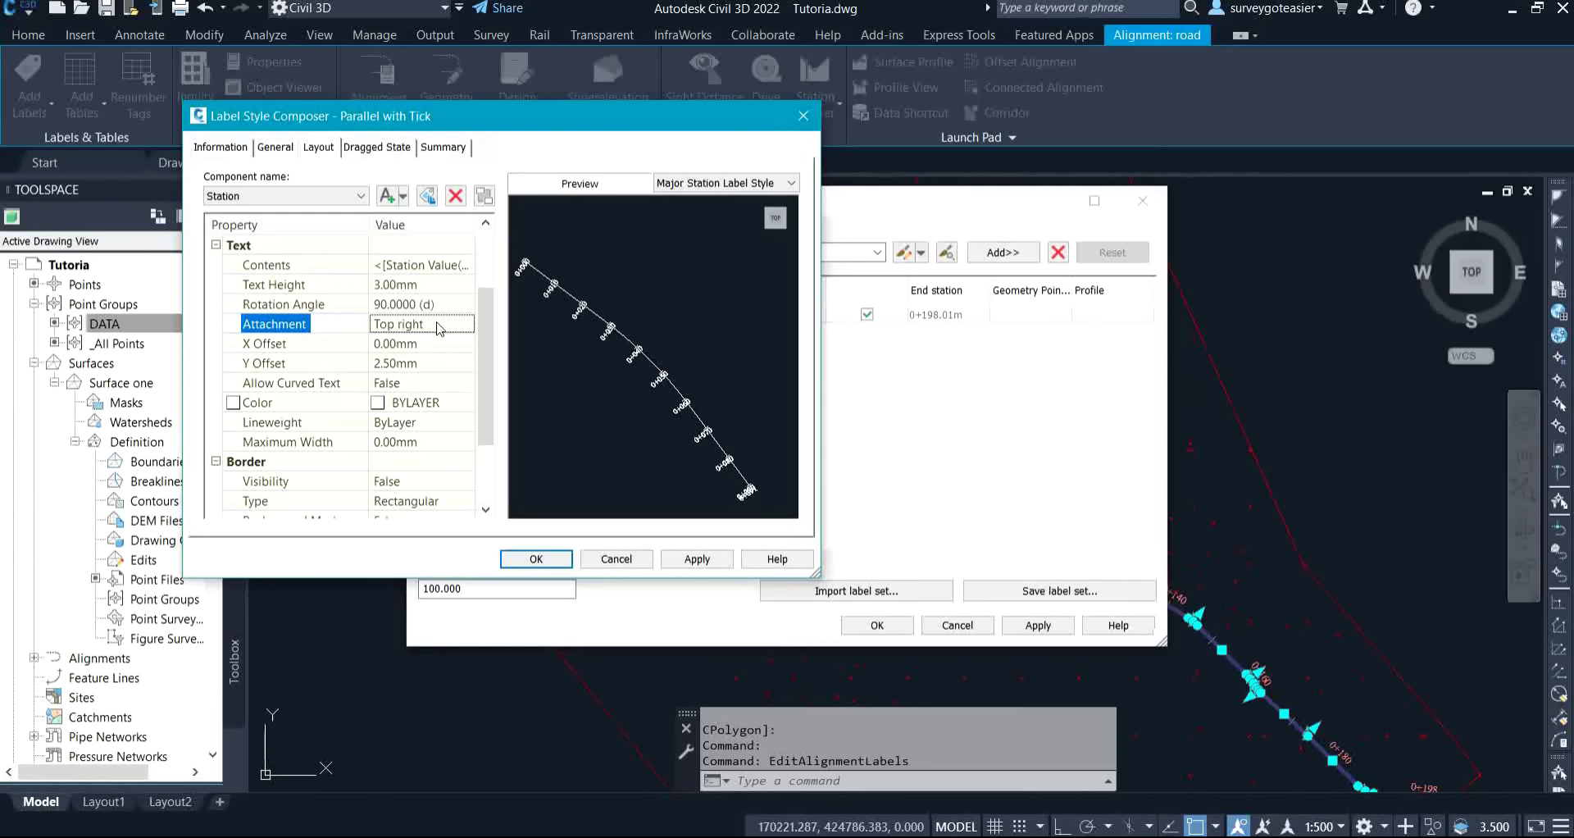
pyautogui.click(440, 326)
pyautogui.click(440, 328)
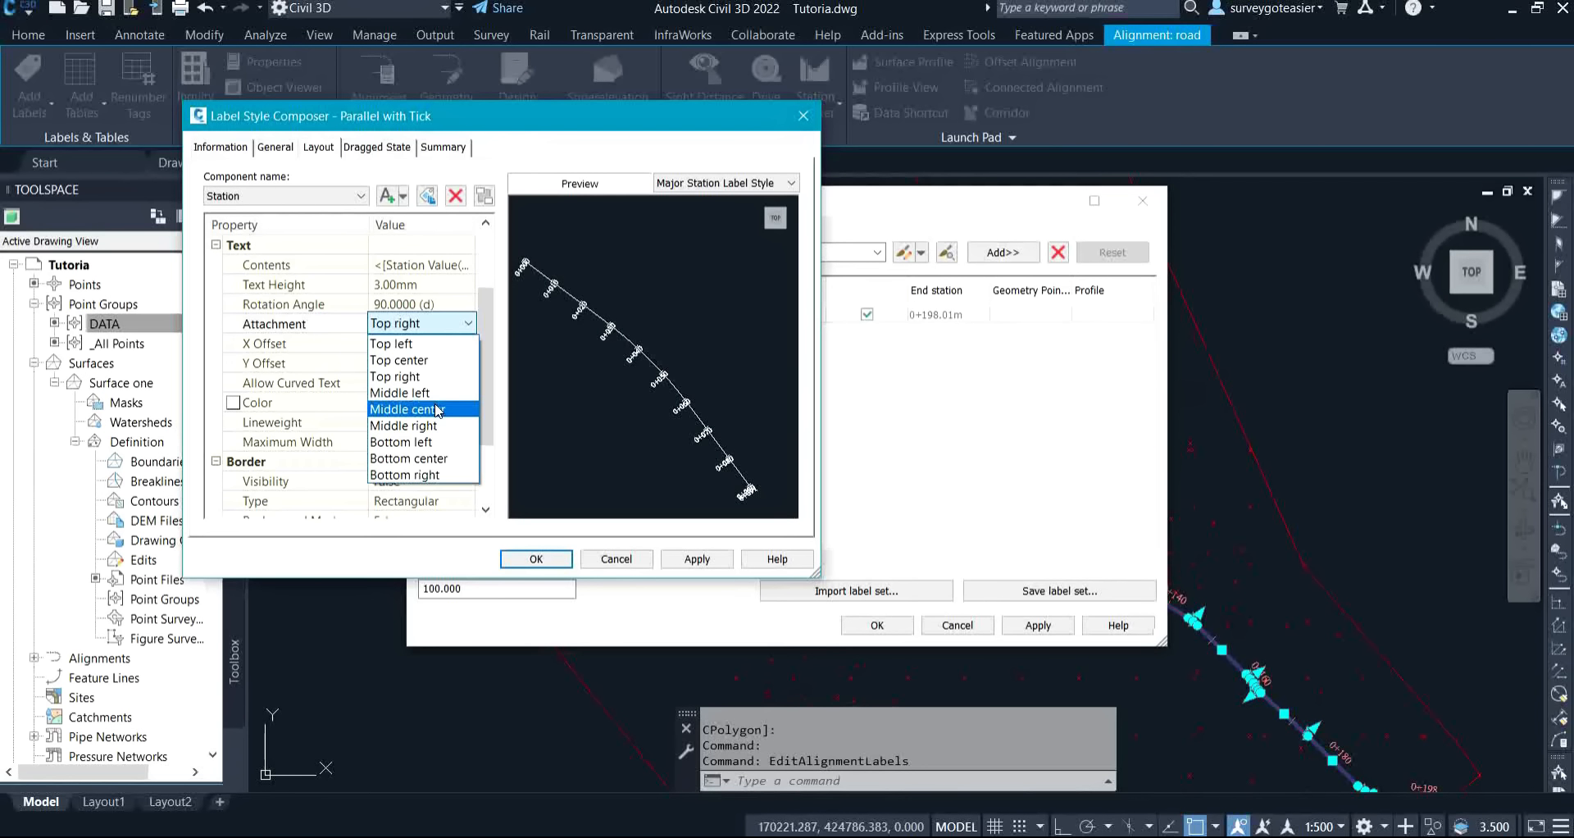
pyautogui.click(427, 395)
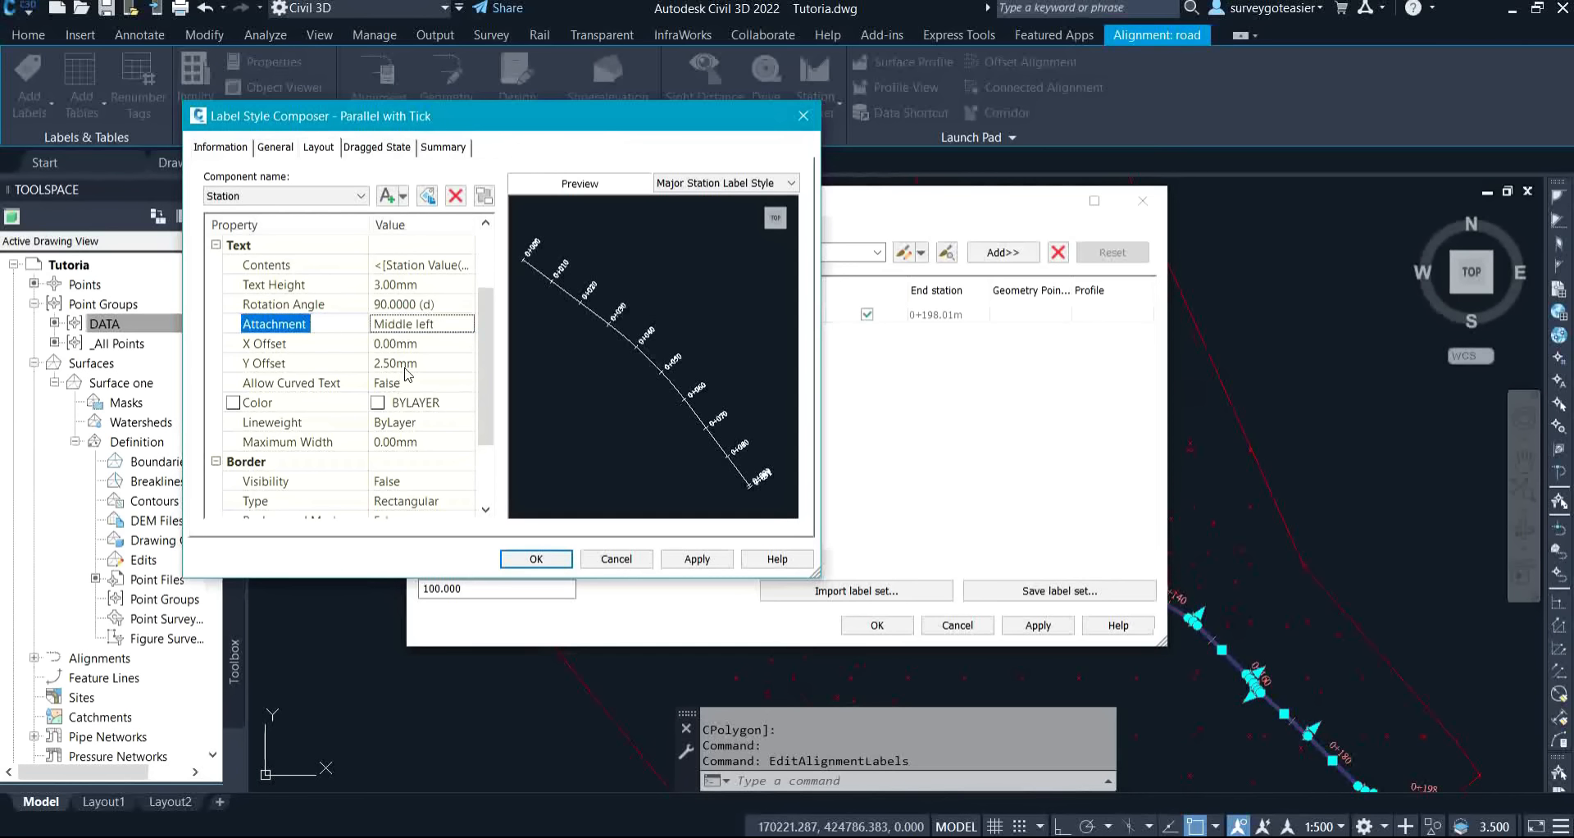
# Set the Station text's Y offset to 2 mm.
pyautogui.click(454, 362)
pyautogui.write('2')
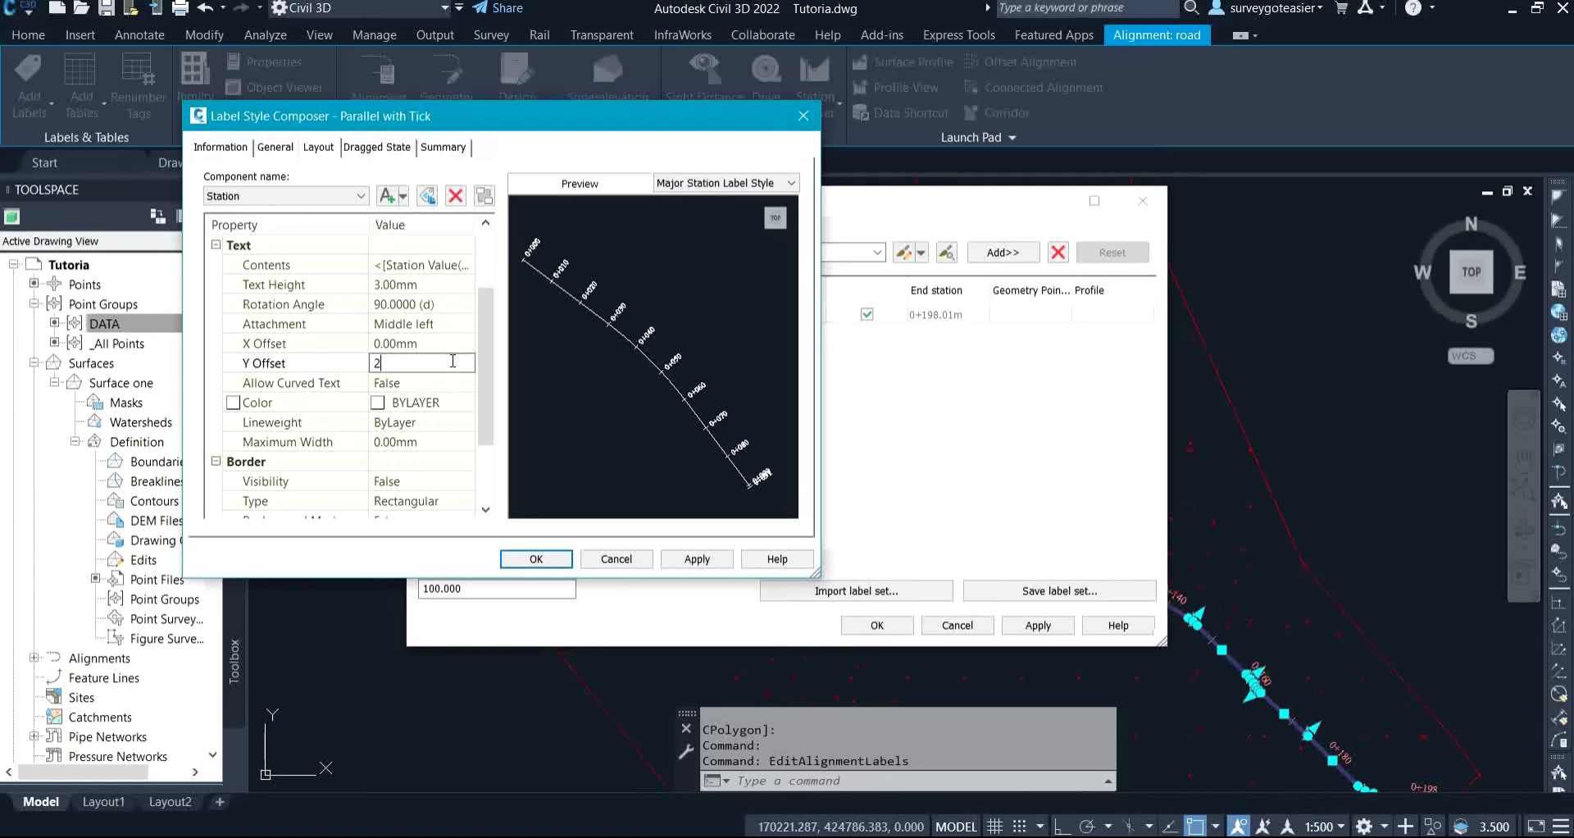
pyautogui.click(451, 343)
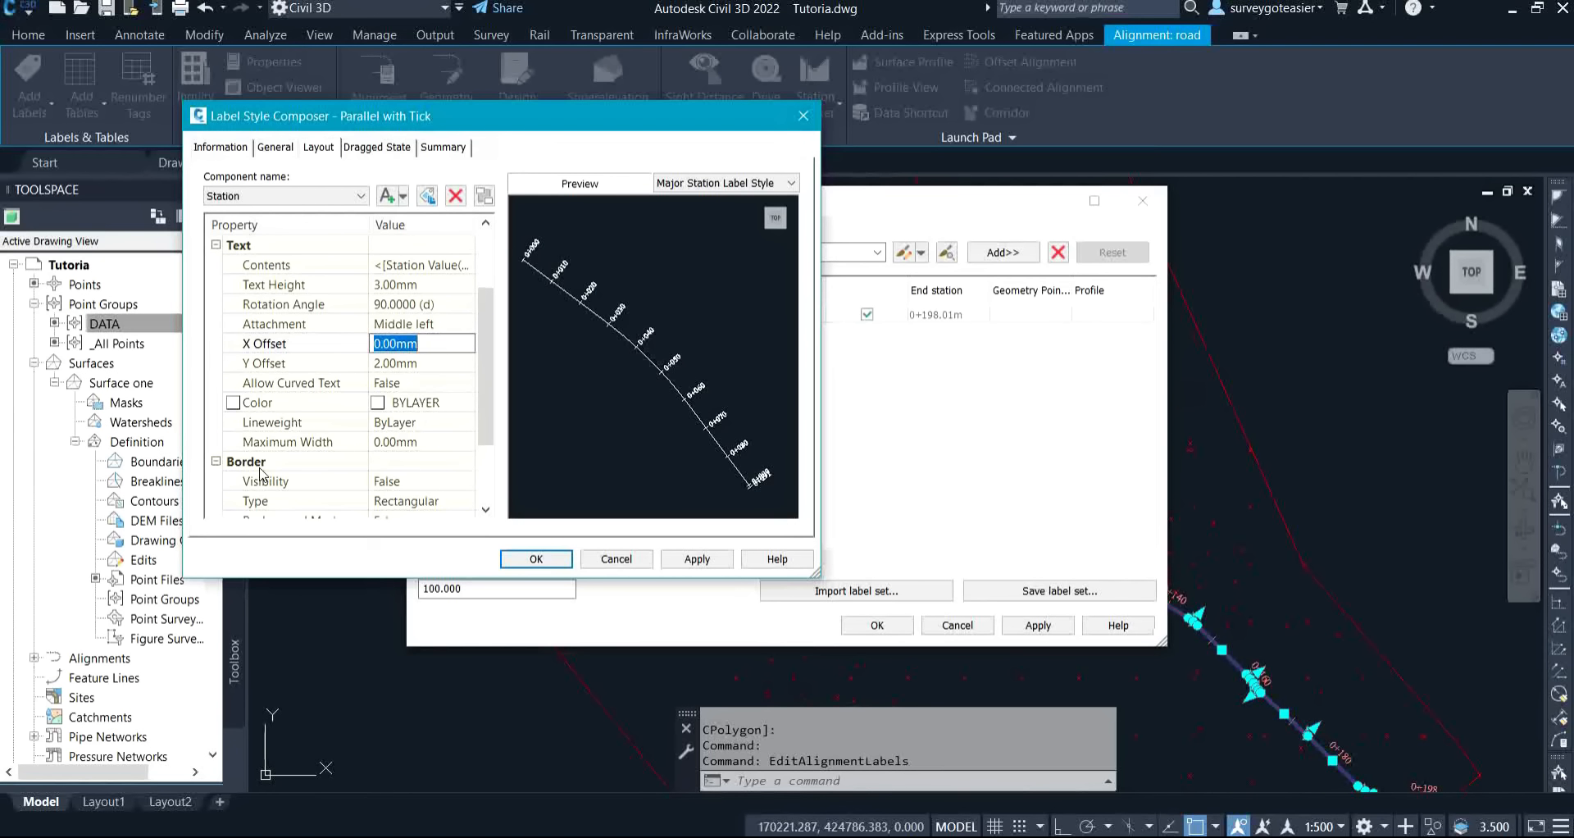
# Set the Station text color to index 90 and apply the Parallel with Tick style and label changes to the road alignment.
pyautogui.click(408, 403)
pyautogui.click(465, 402)
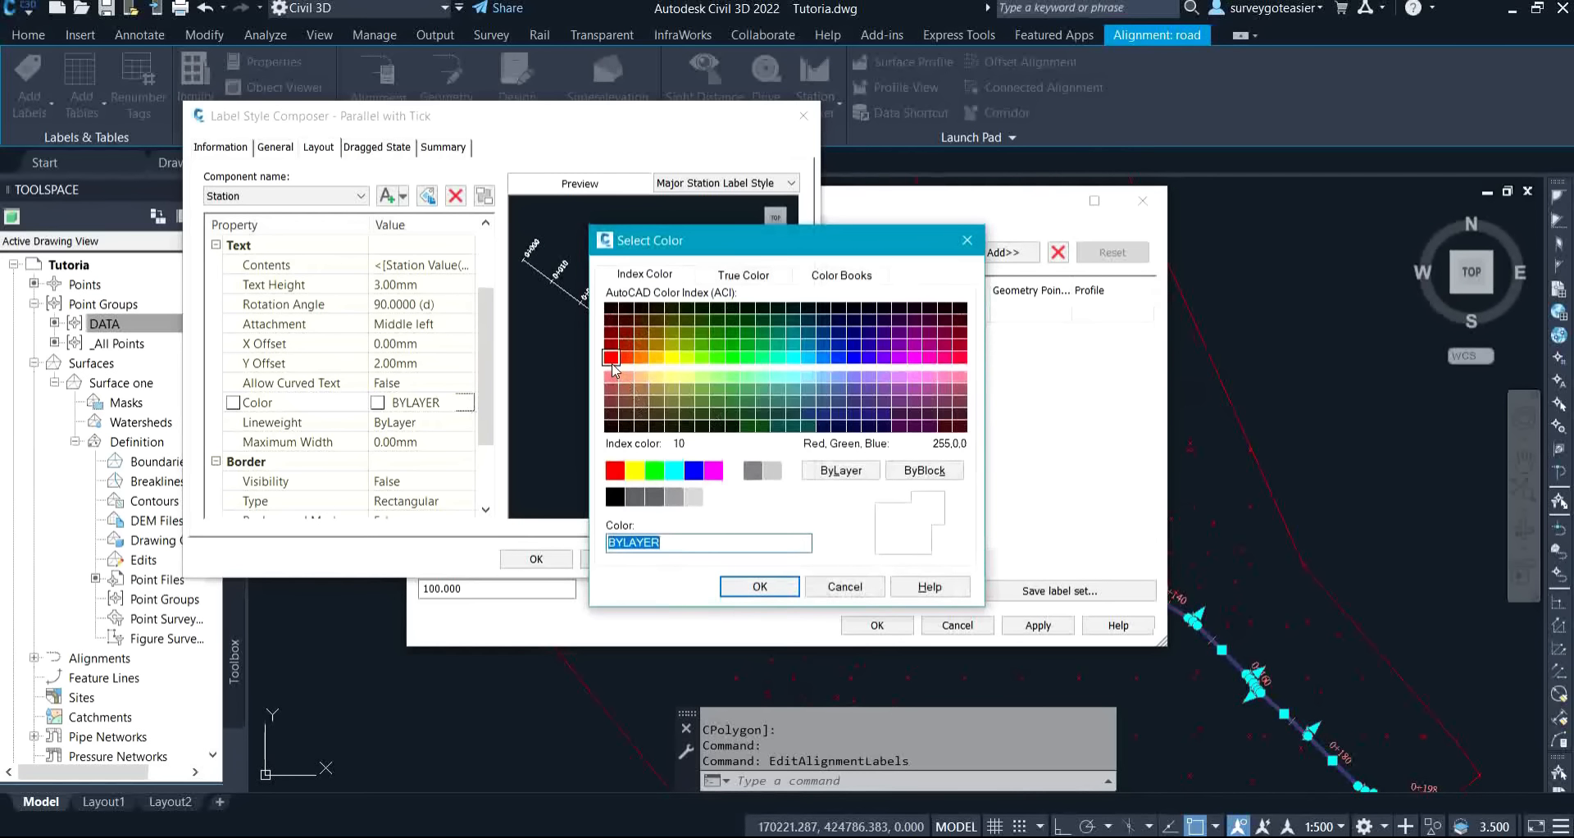
pyautogui.click(735, 361)
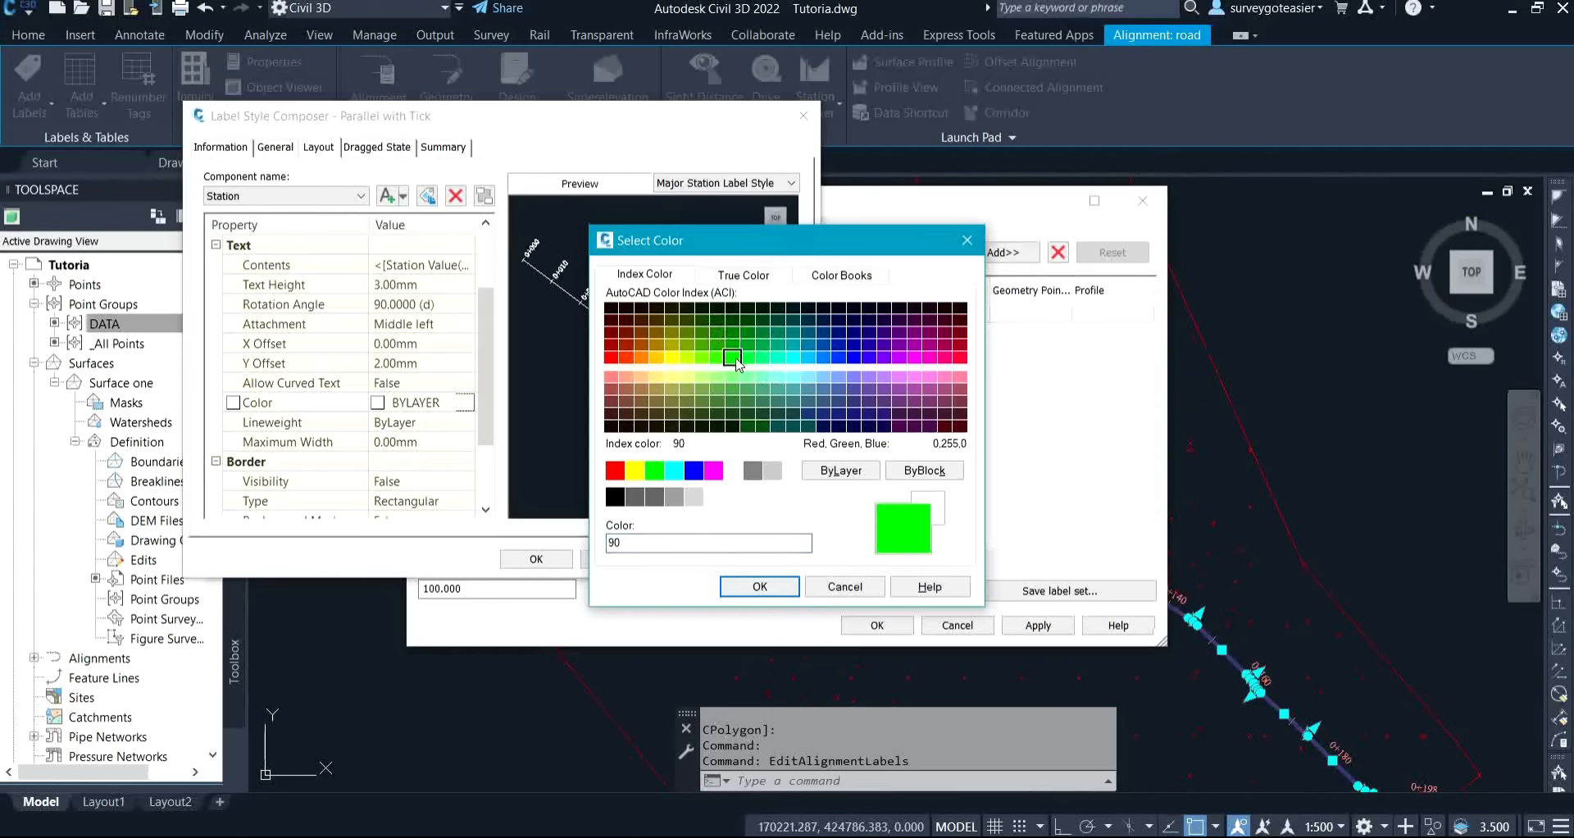
pyautogui.click(761, 586)
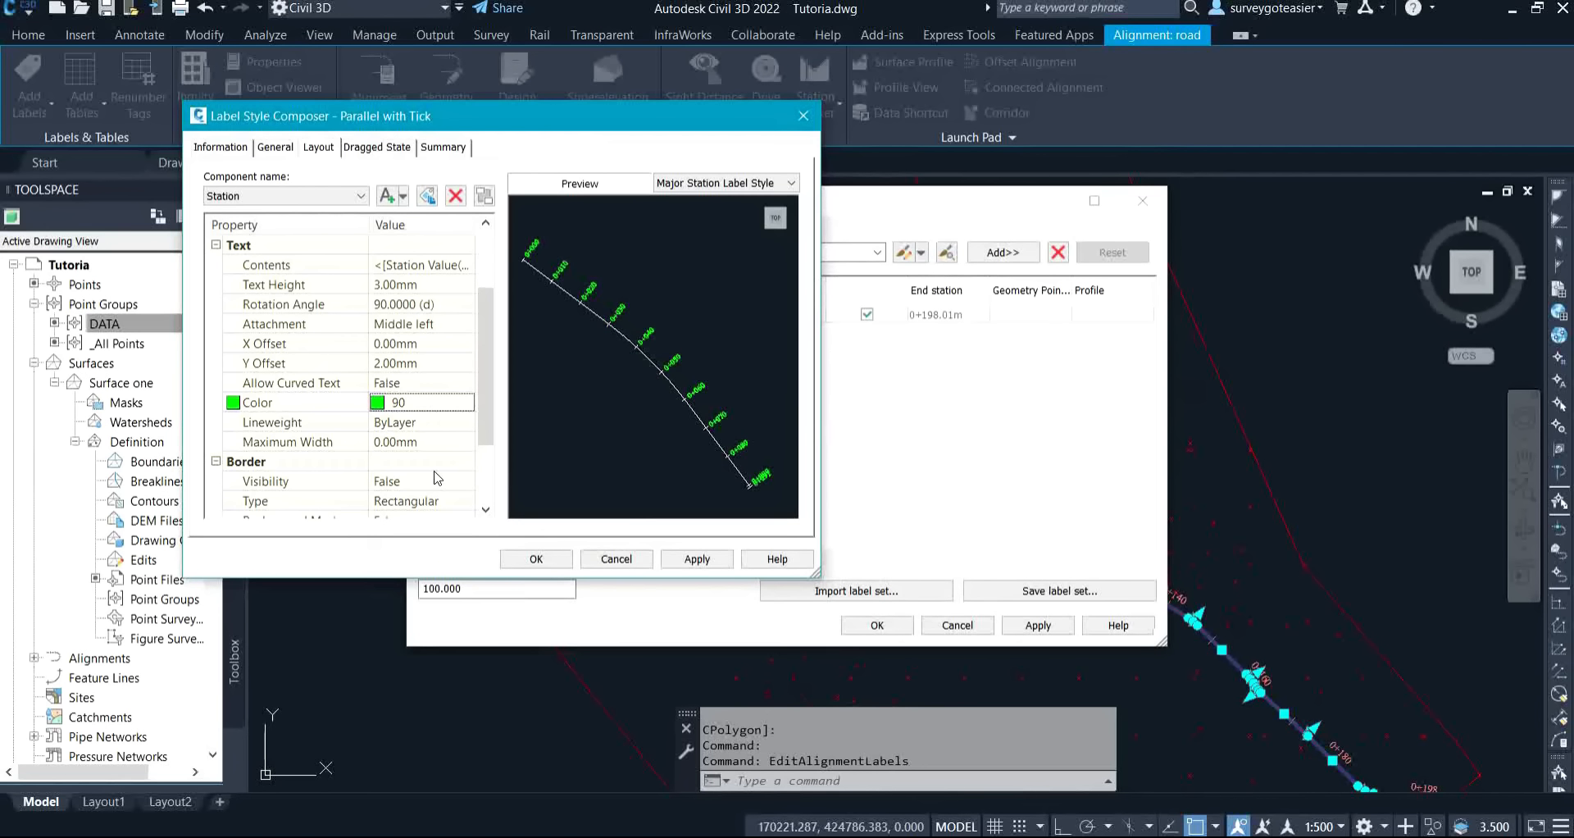
pyautogui.scroll(-2, 488, 409)
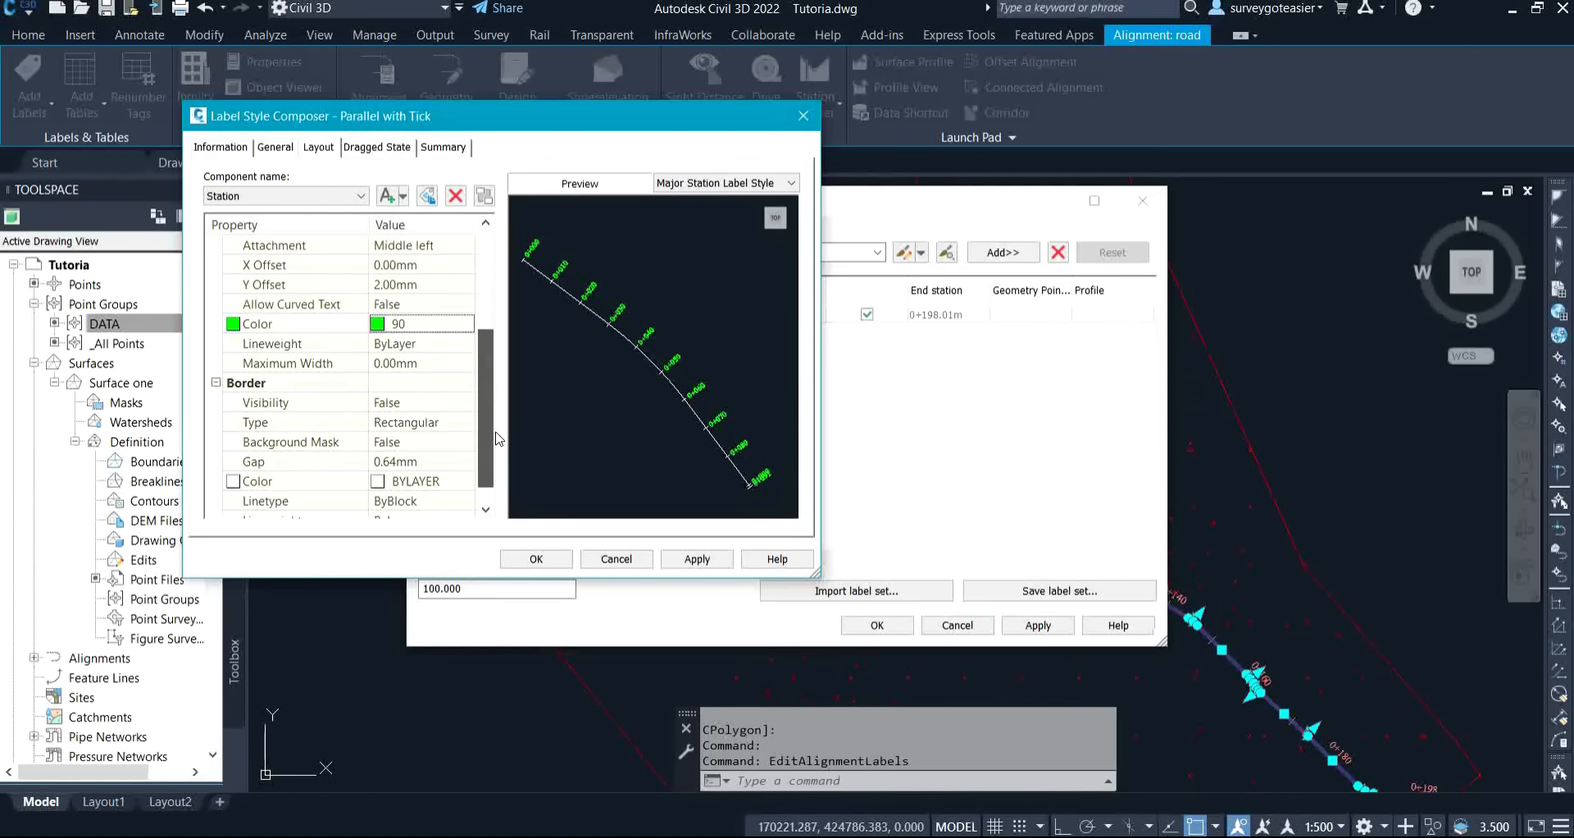
pyautogui.scroll(-1, 499, 439)
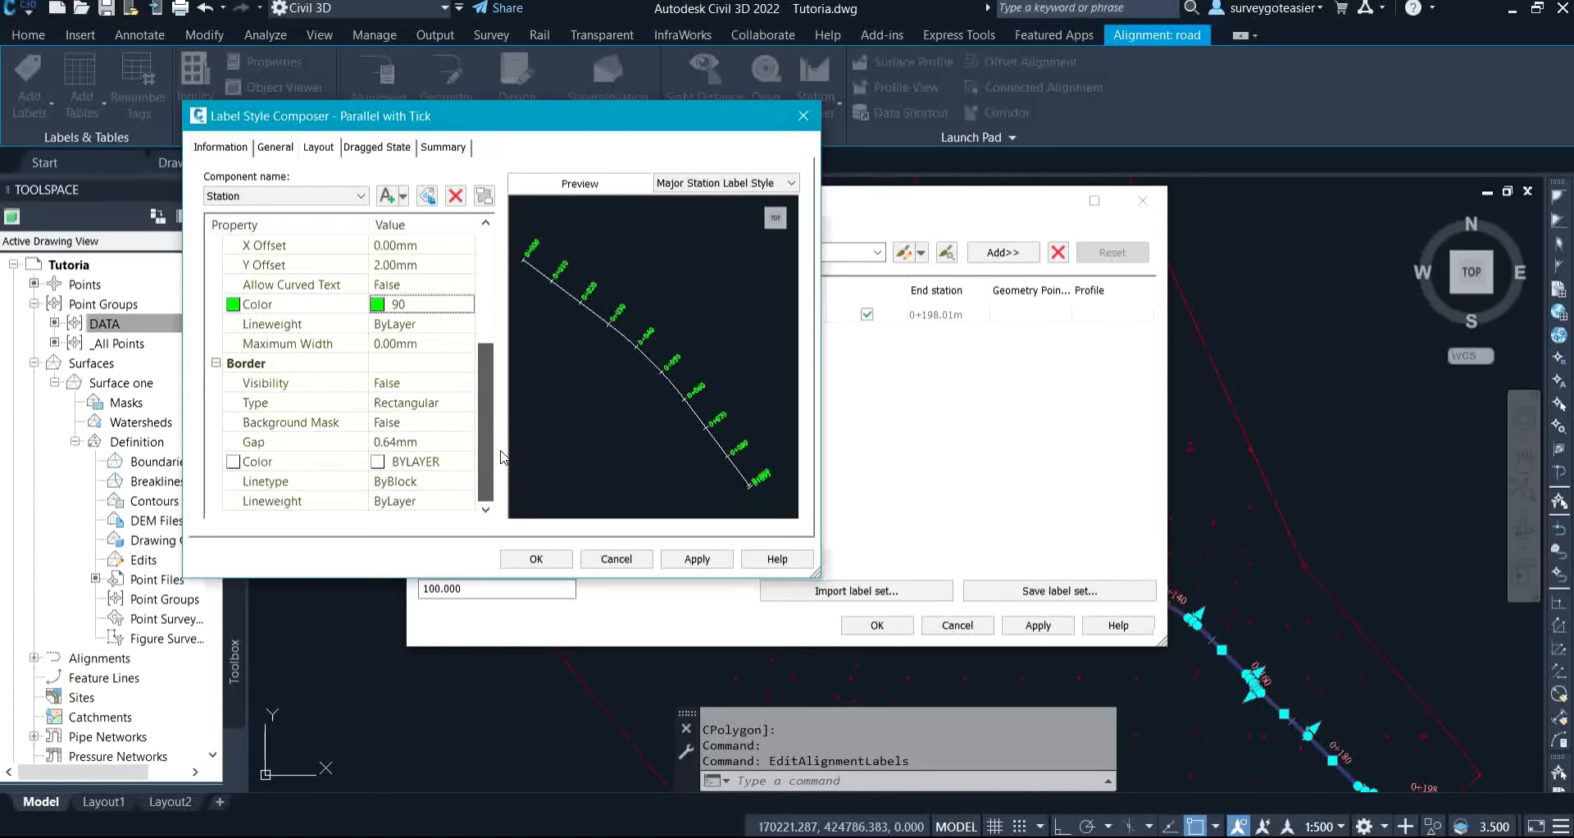
pyautogui.click(723, 561)
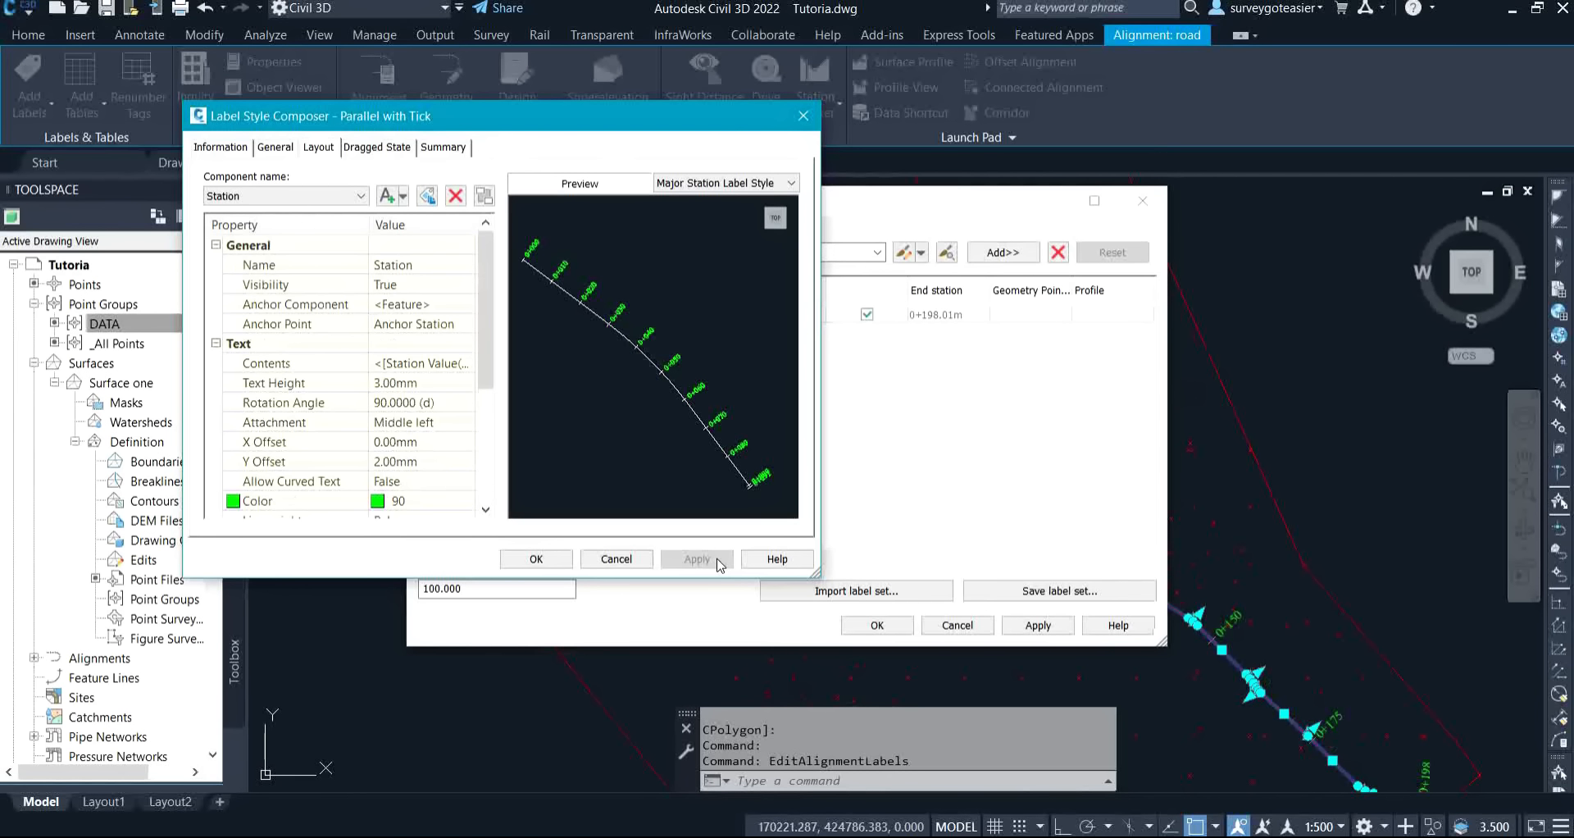
pyautogui.click(537, 560)
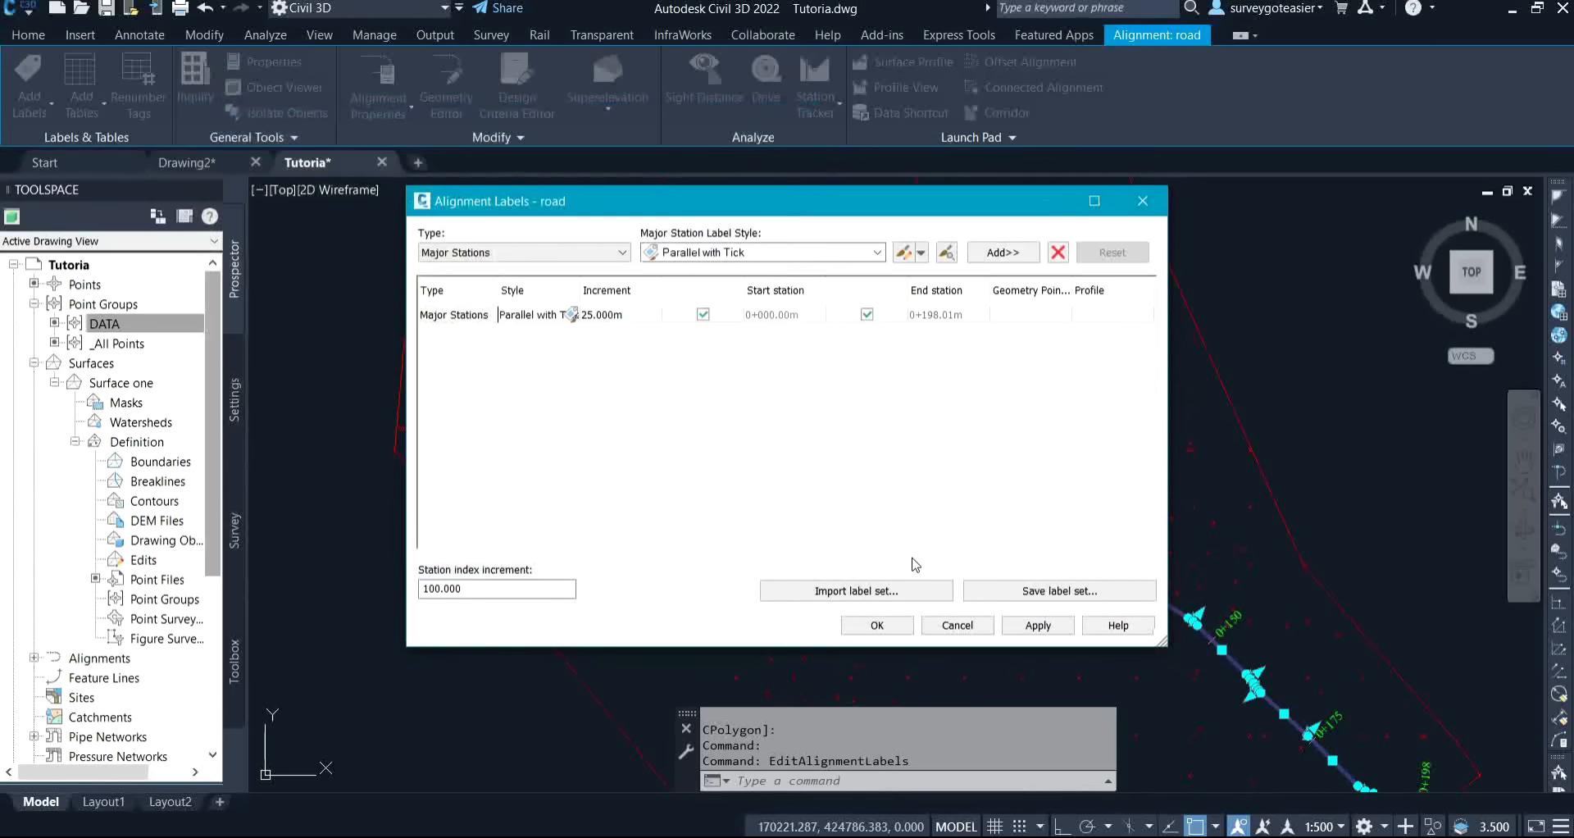
pyautogui.click(1035, 625)
pyautogui.click(877, 625)
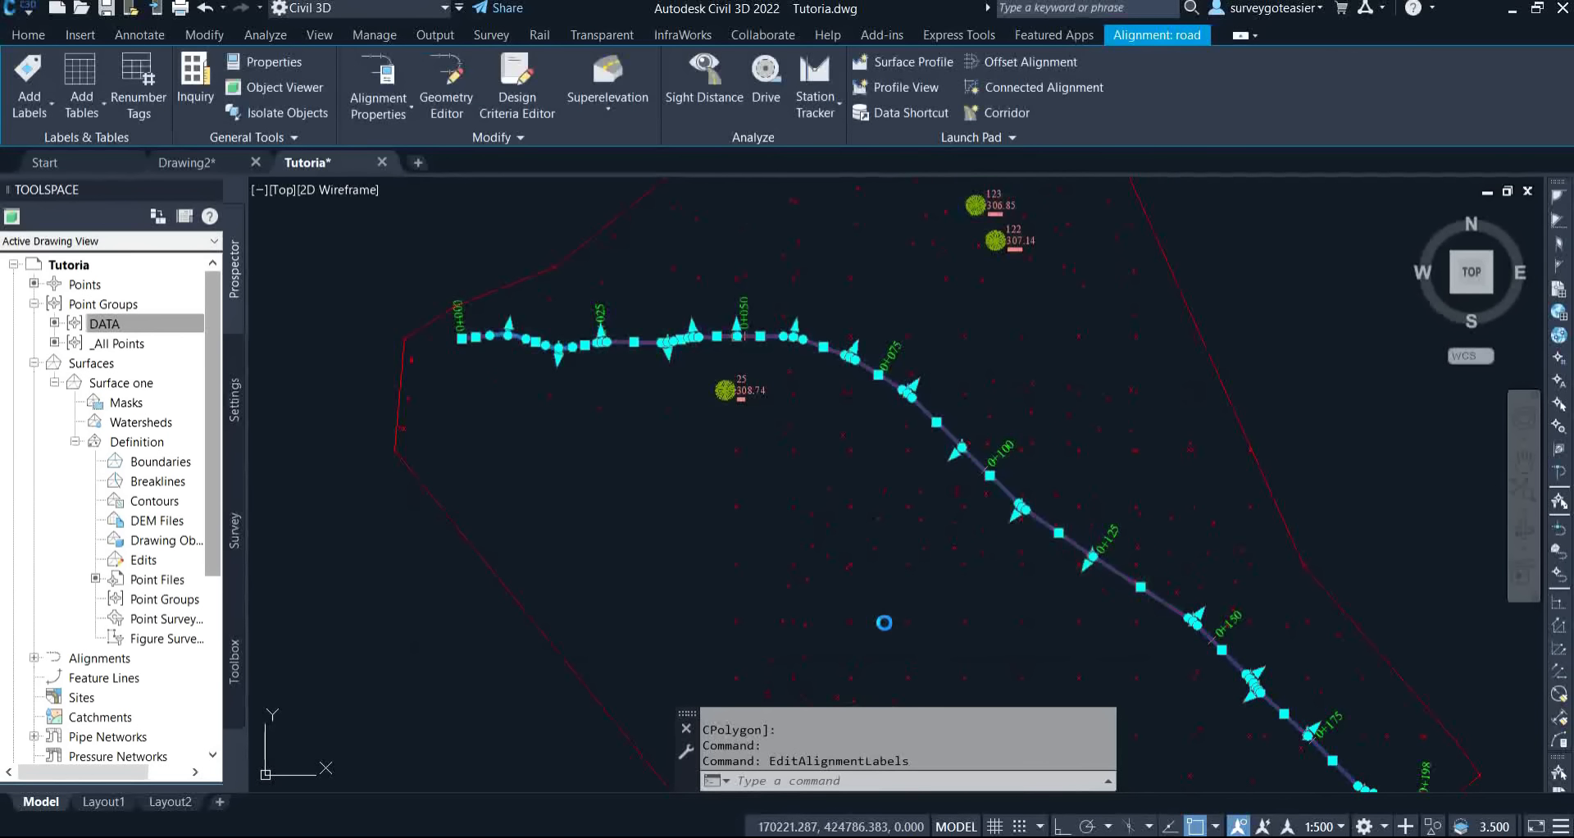
pyautogui.press('Escape')
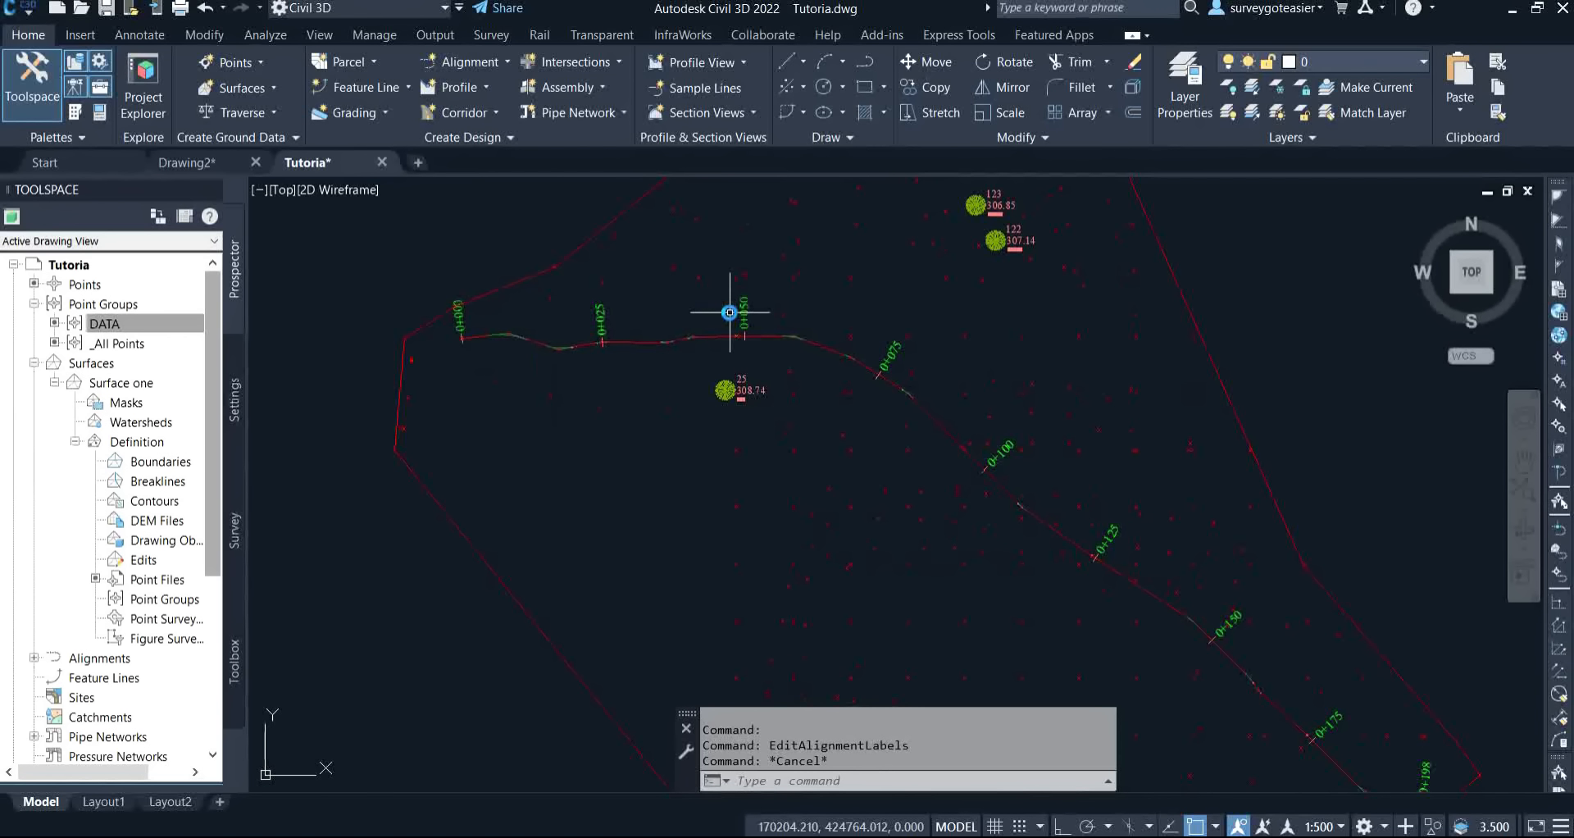
# Examine the station labels, ticks and curves along the road alignment, both close up and over its full length.
pyautogui.moveTo(729, 312)
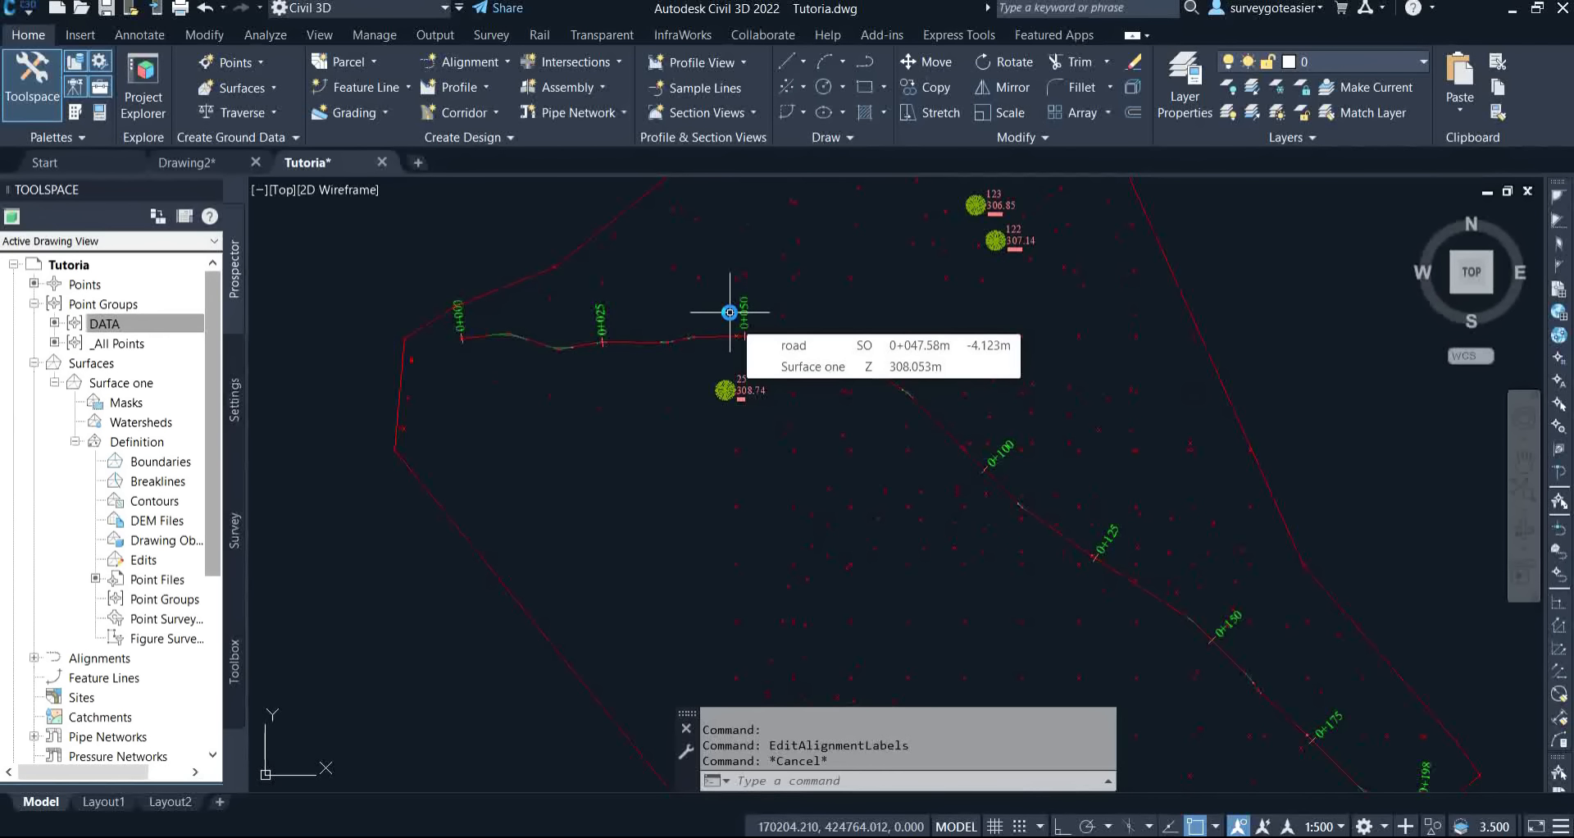
pyautogui.moveTo(637, 295)
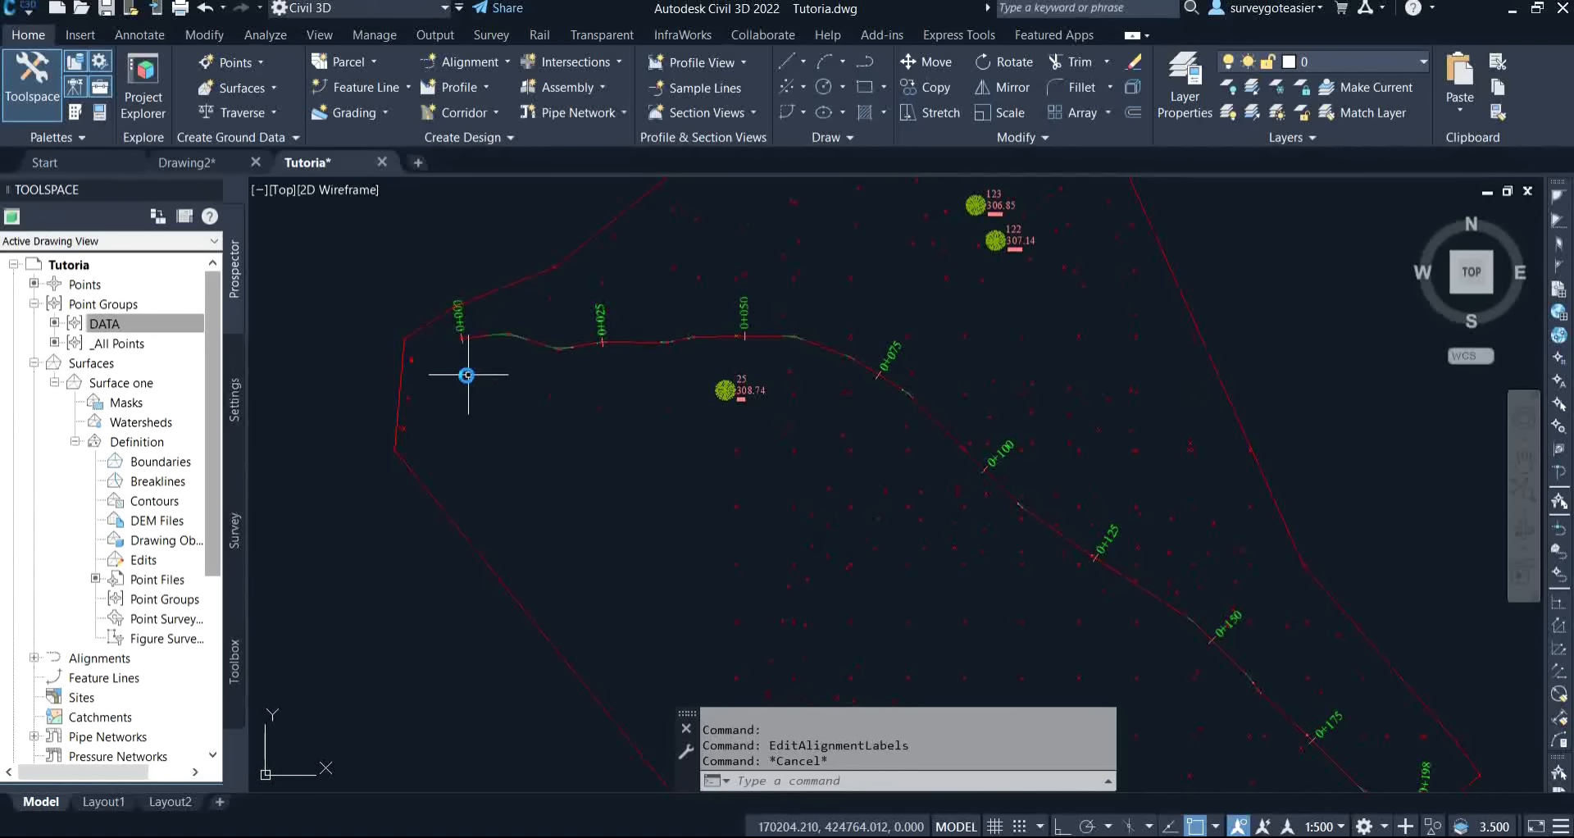
pyautogui.scroll(4, 451, 300)
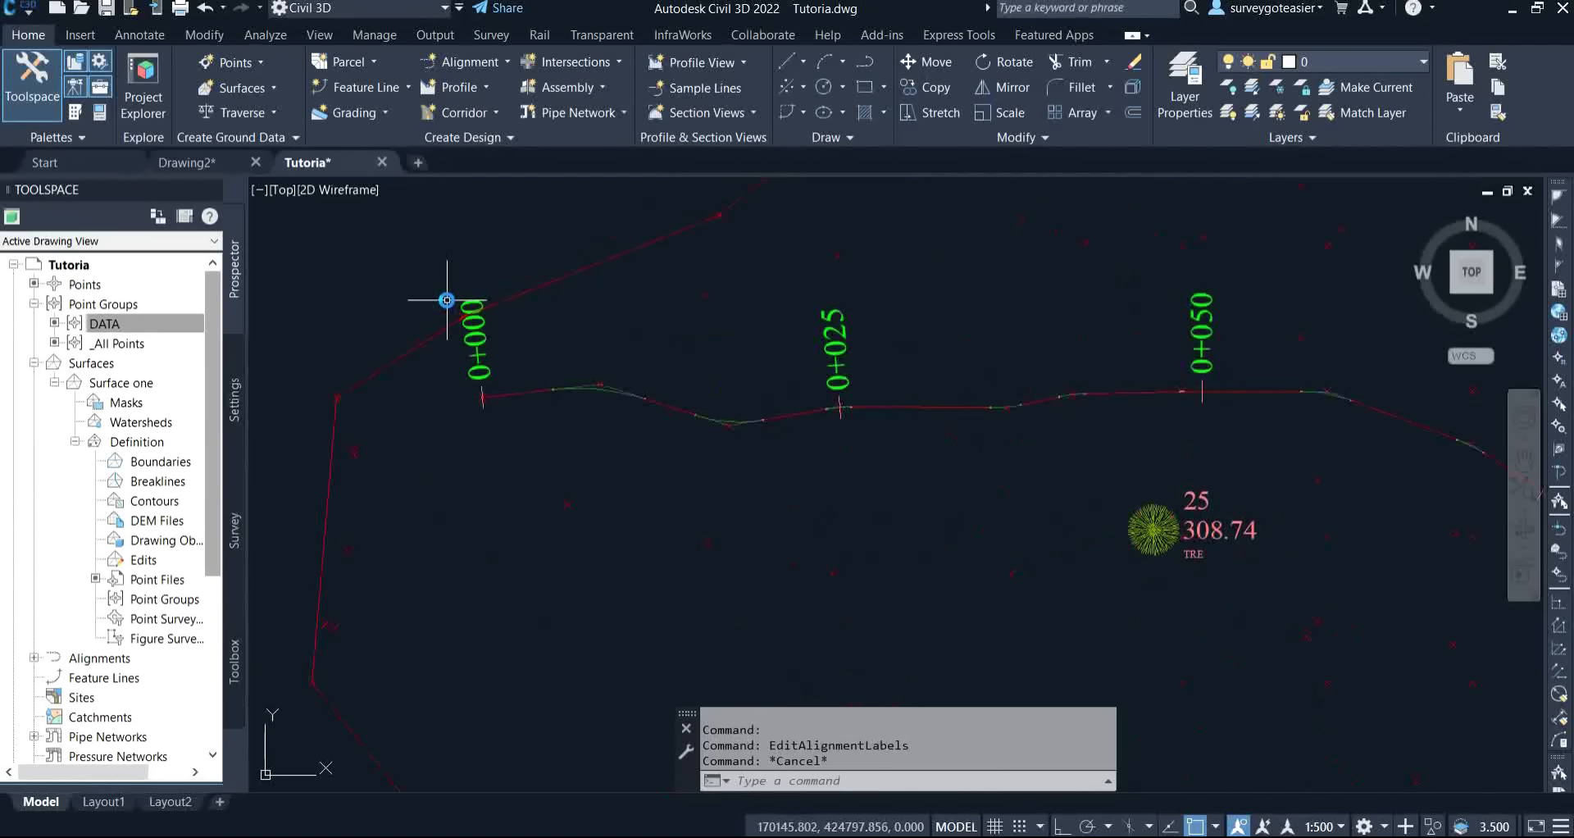
pyautogui.scroll(-4, 996, 295)
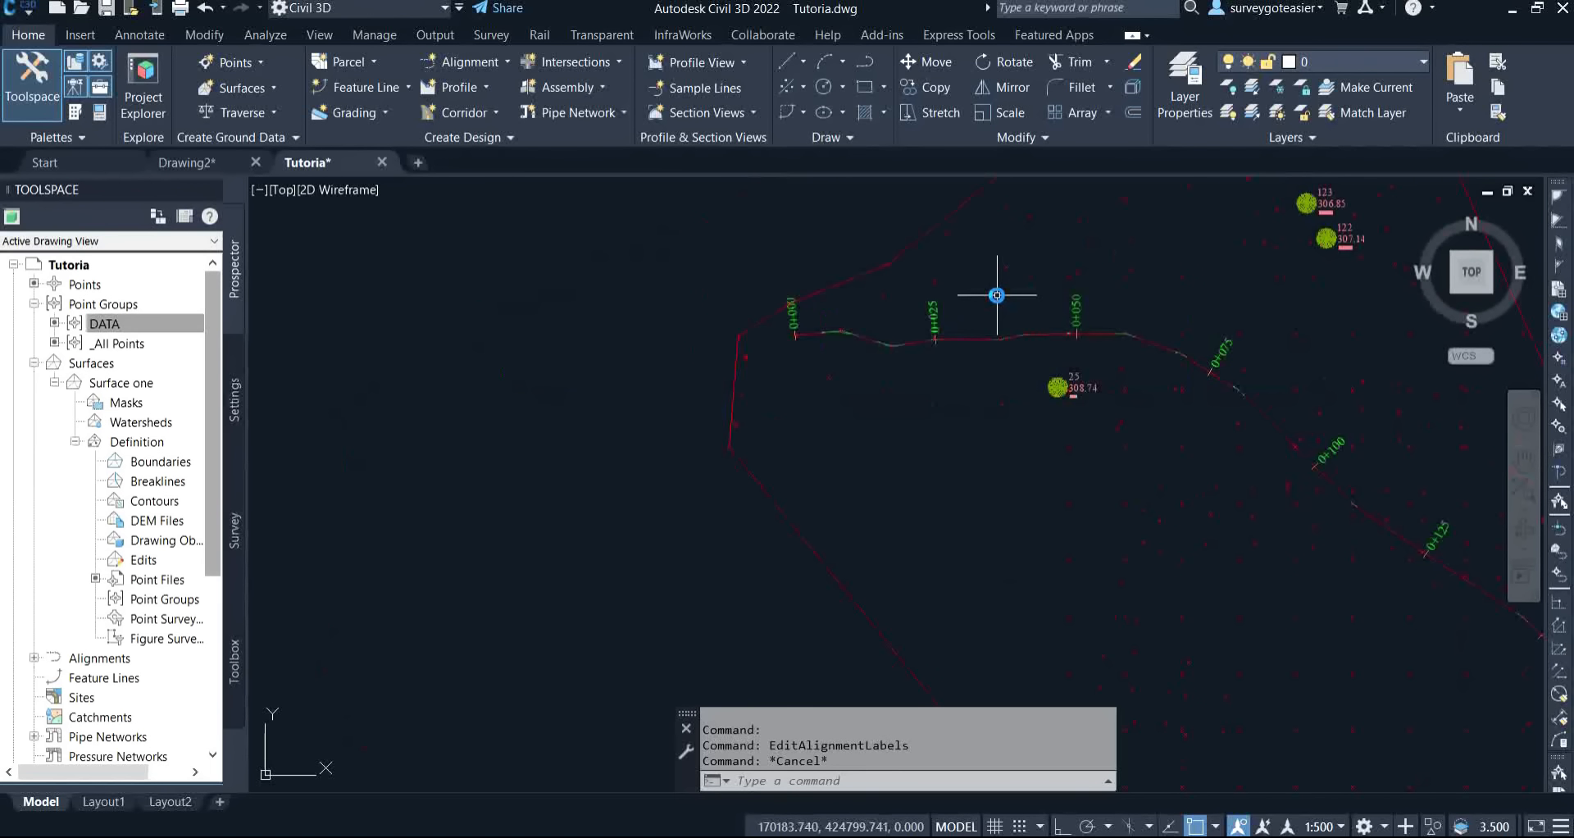
pyautogui.moveTo(1110, 366)
pyautogui.mouseDown(button='middle')
pyautogui.moveTo(941, 380)
pyautogui.moveTo(885, 372)
pyautogui.moveTo(883, 339)
pyautogui.mouseUp(button='middle')
pyautogui.scroll(6, 883, 338)
pyautogui.scroll(2, 879, 410)
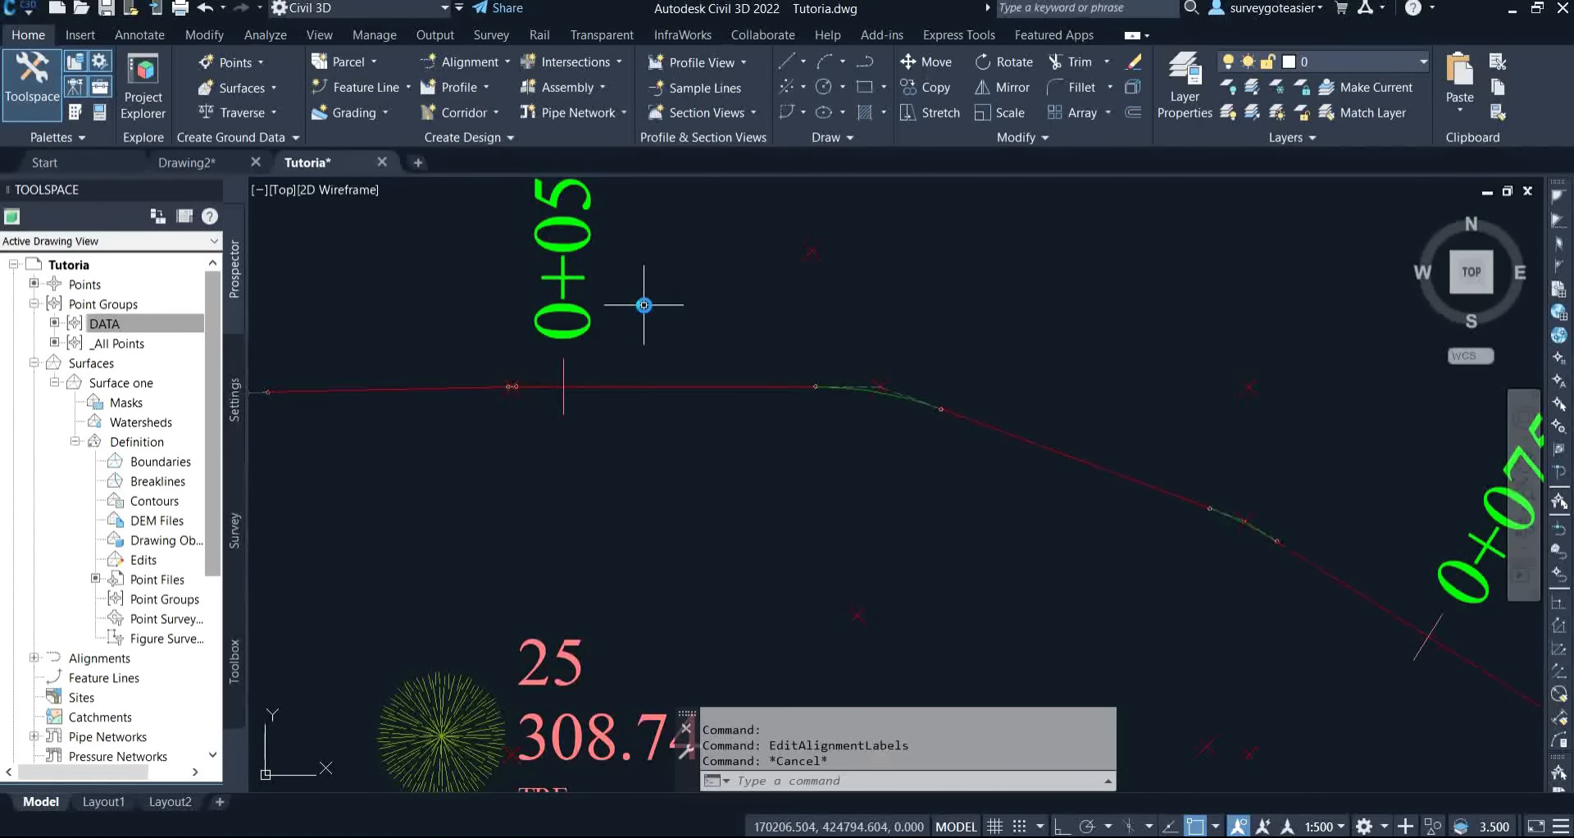
pyautogui.scroll(-6, 644, 308)
pyautogui.scroll(-4, 646, 308)
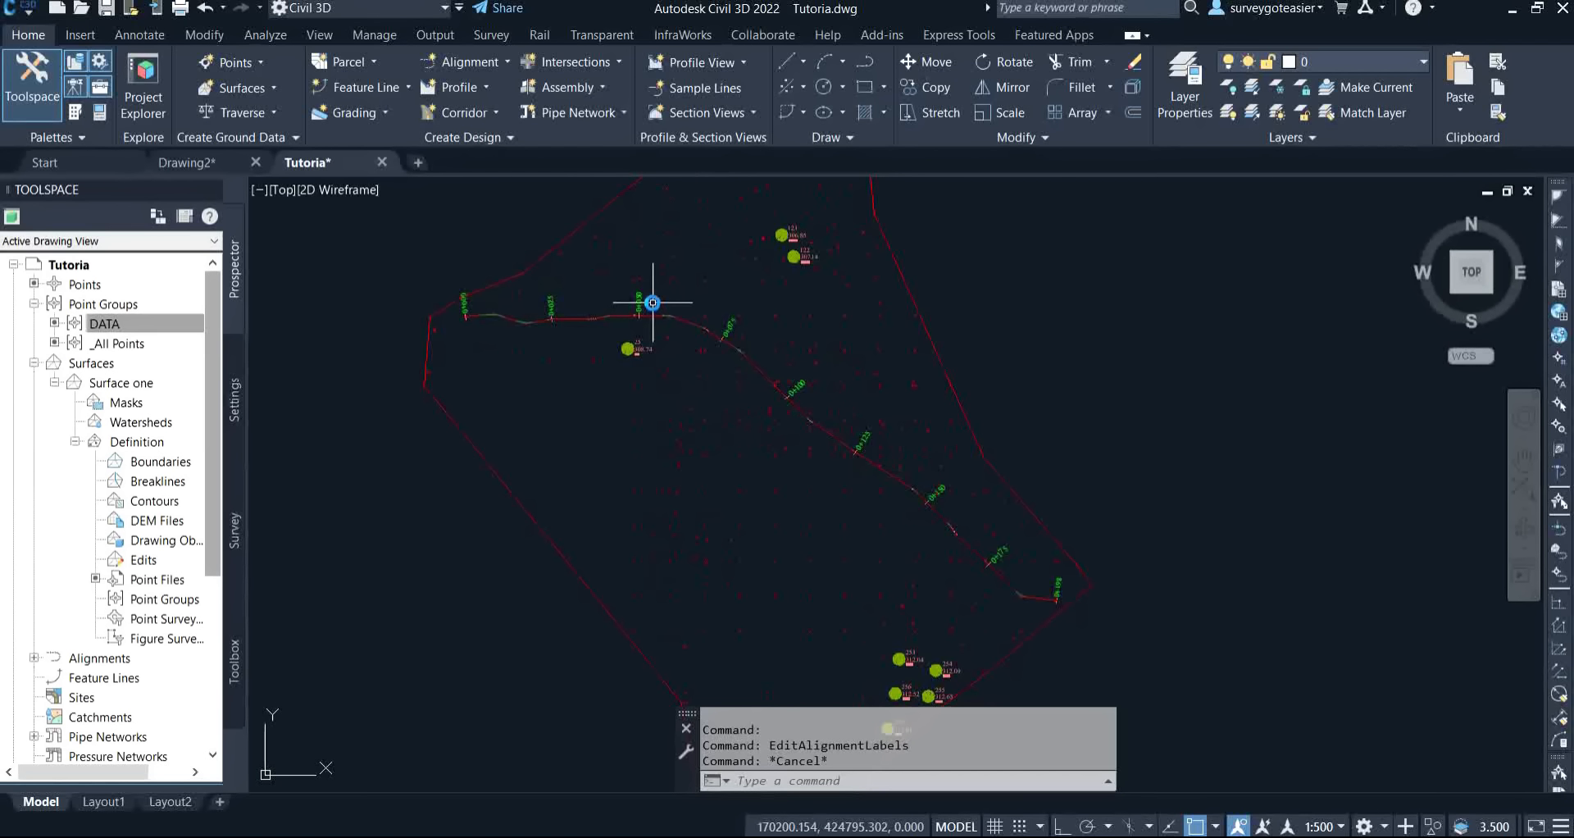
# Start a surface profile for the road alignment and add Surface one to its profile list over stations 0+000.00 to 0+198.01.
pyautogui.click(471, 89)
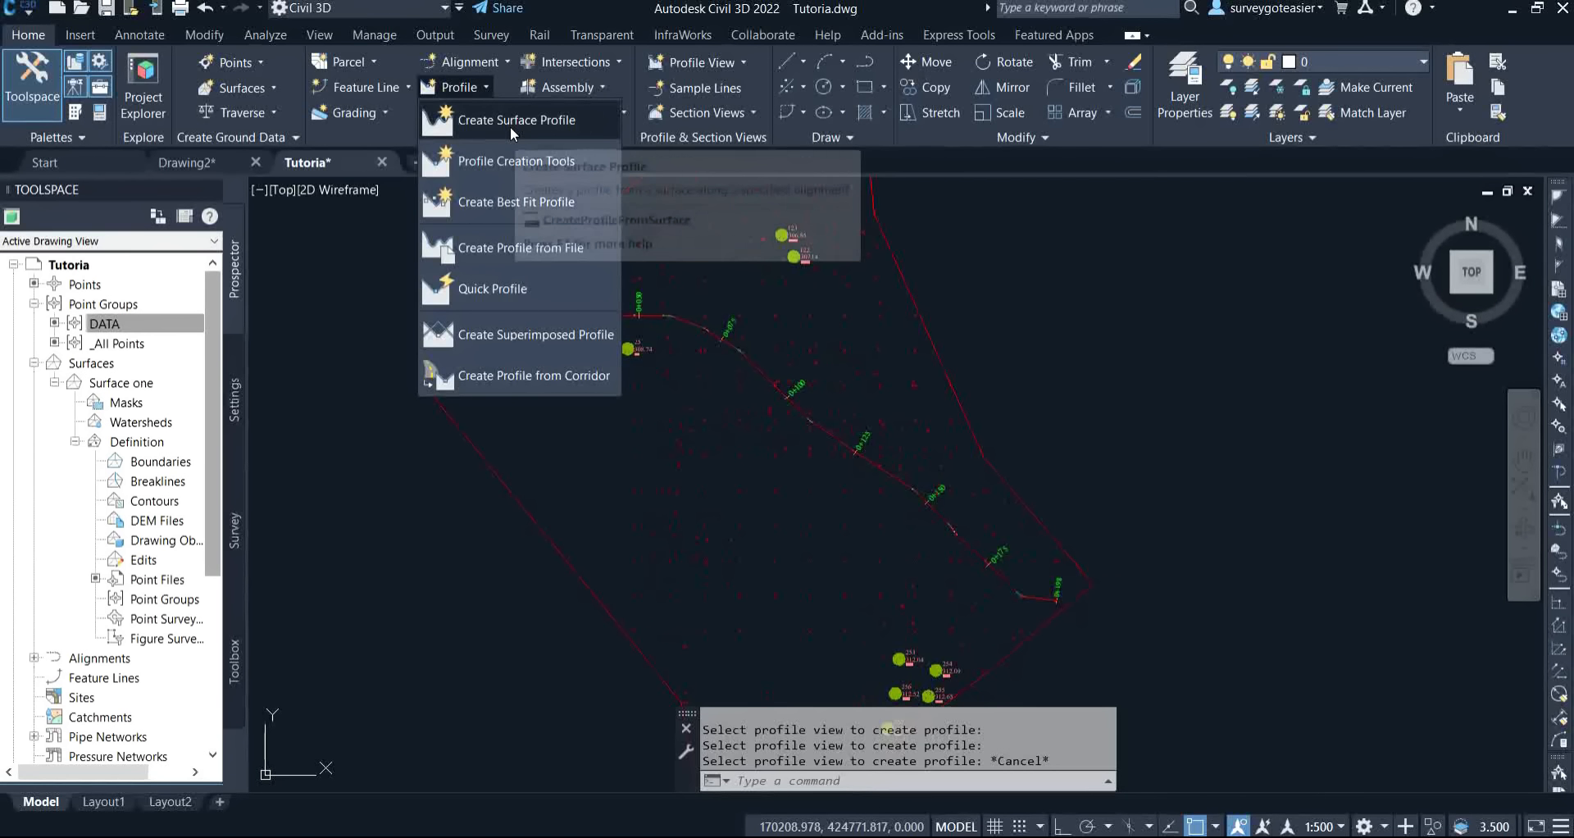
pyautogui.click(510, 127)
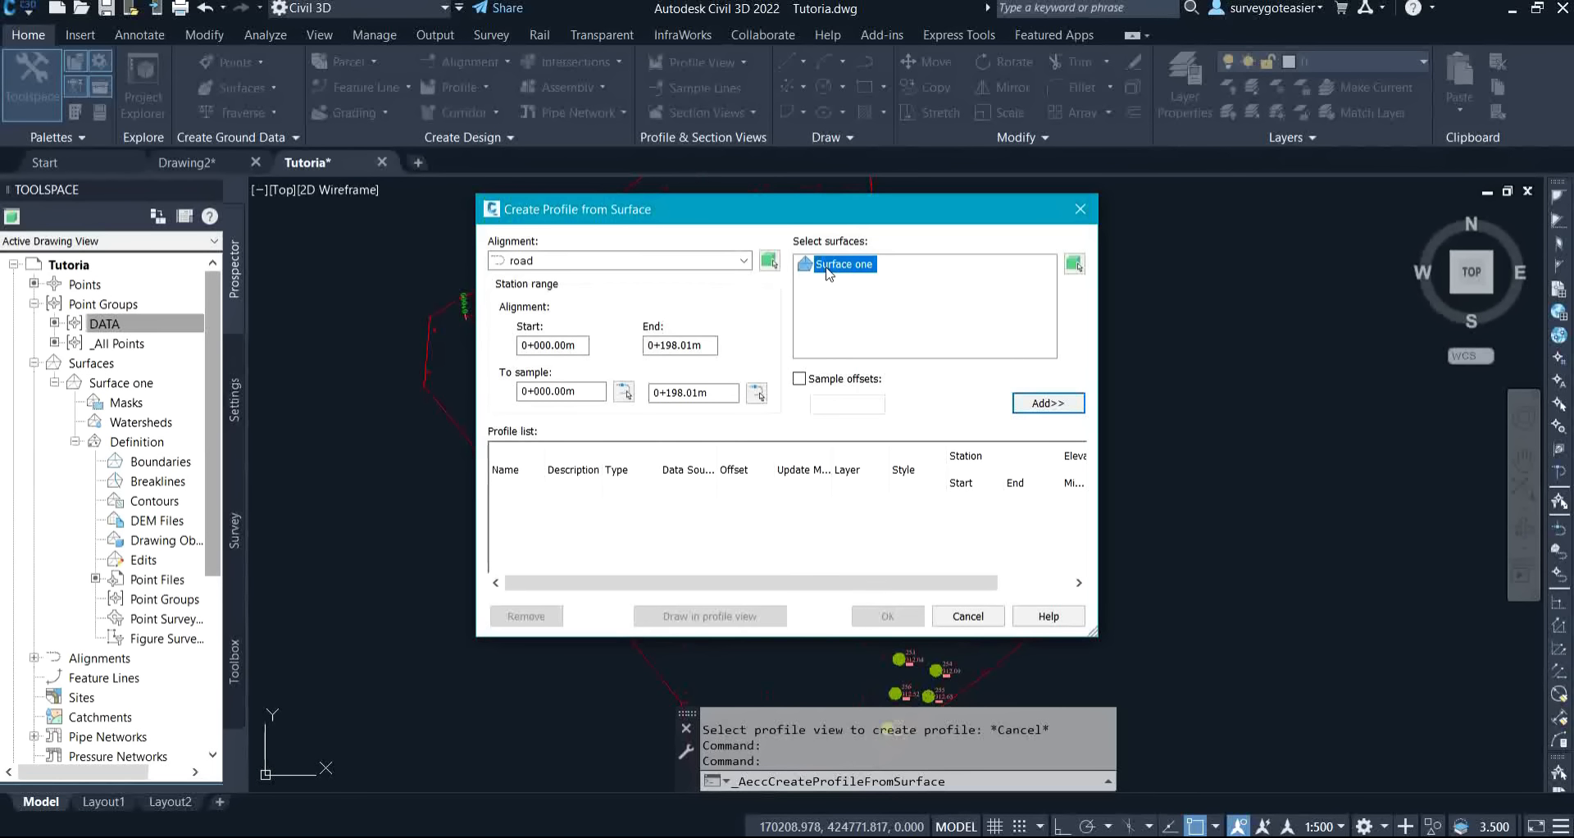
pyautogui.click(1065, 402)
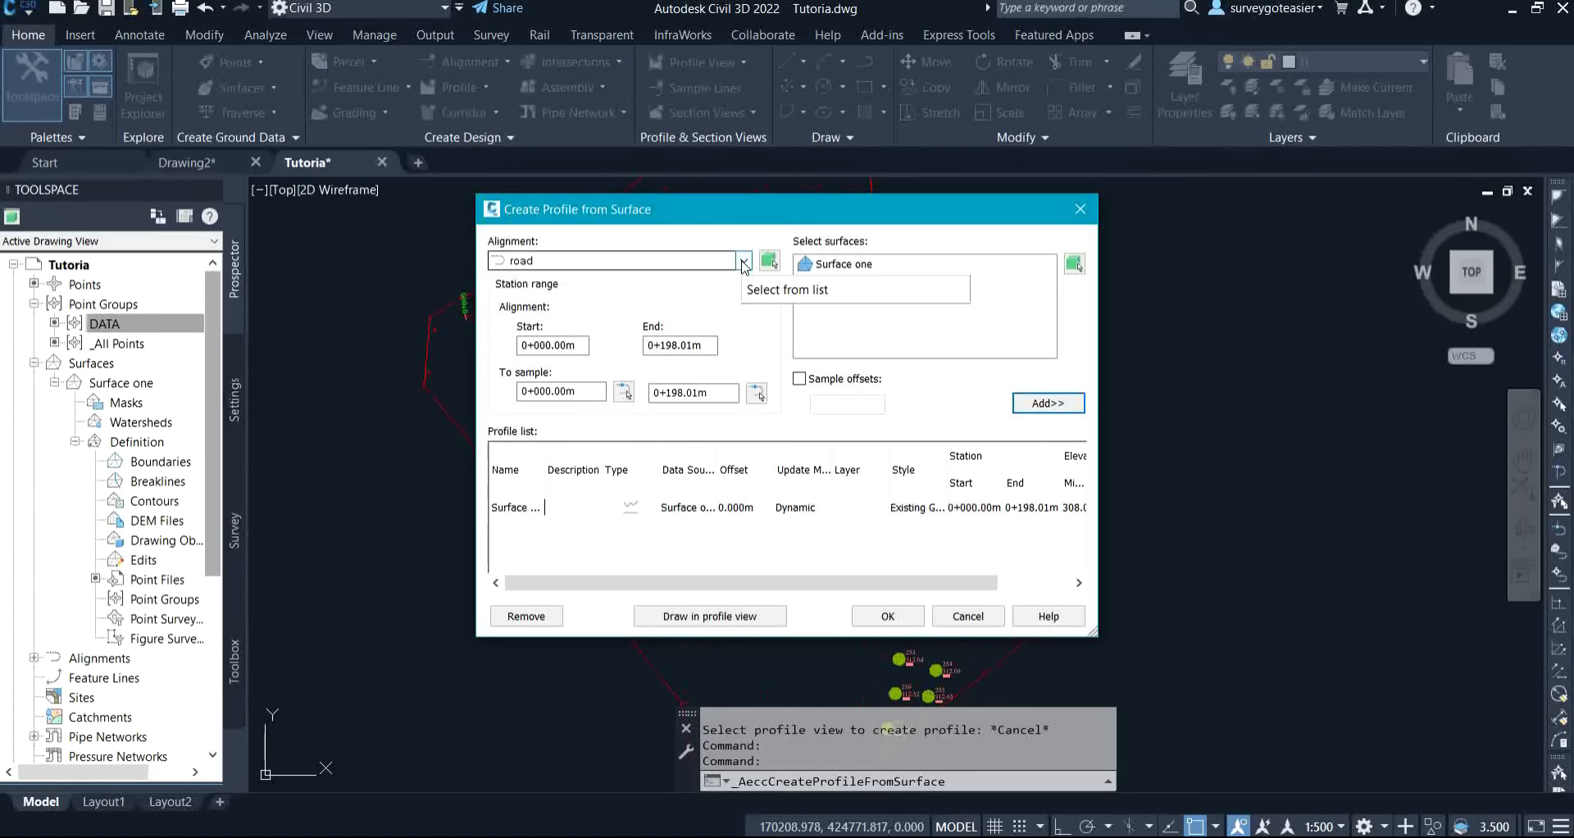
pyautogui.click(744, 262)
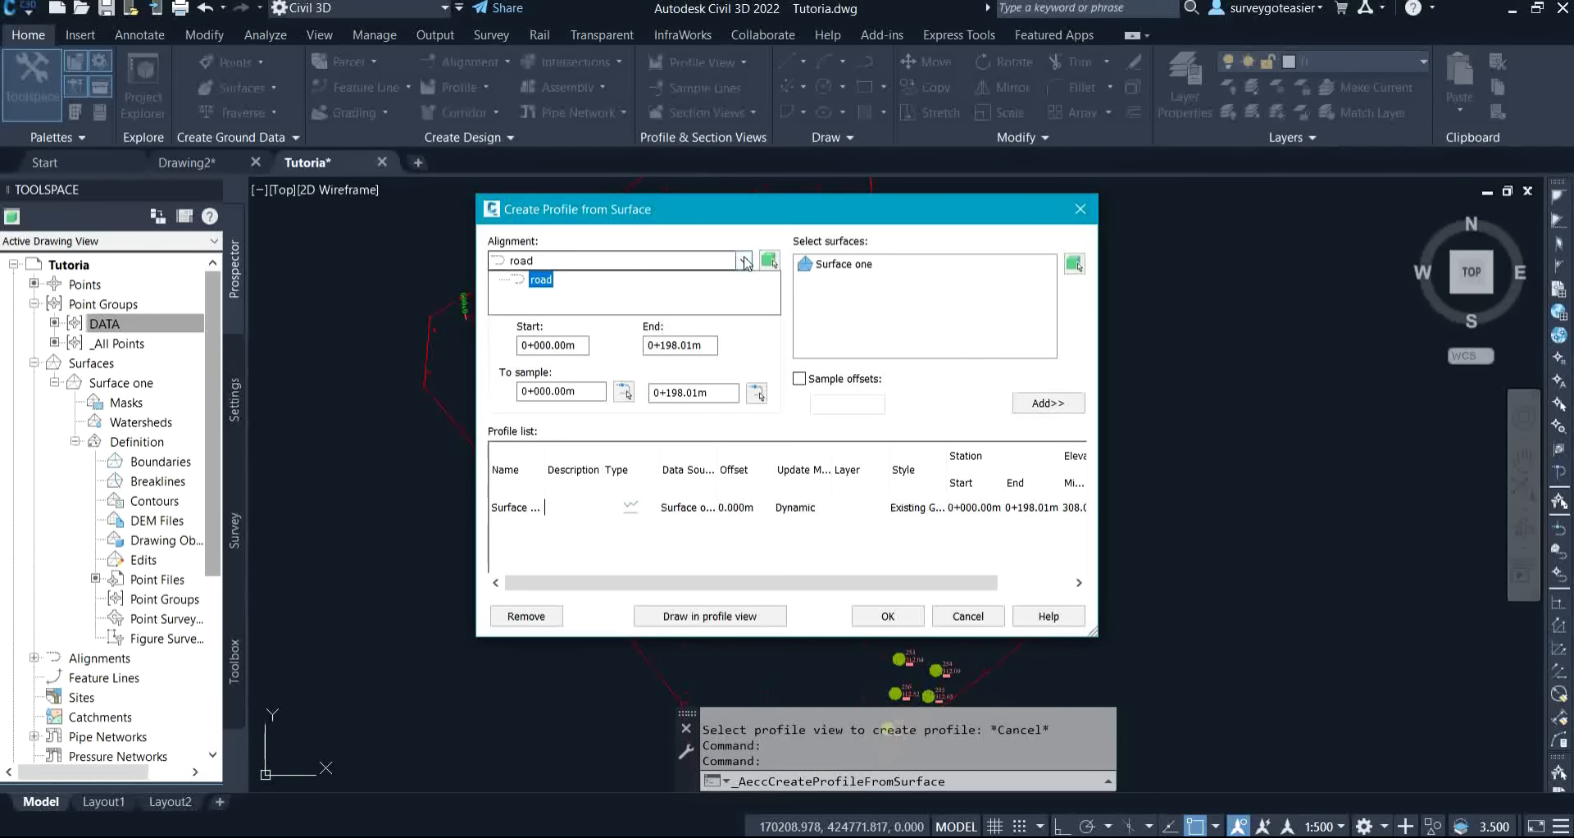
pyautogui.click(743, 262)
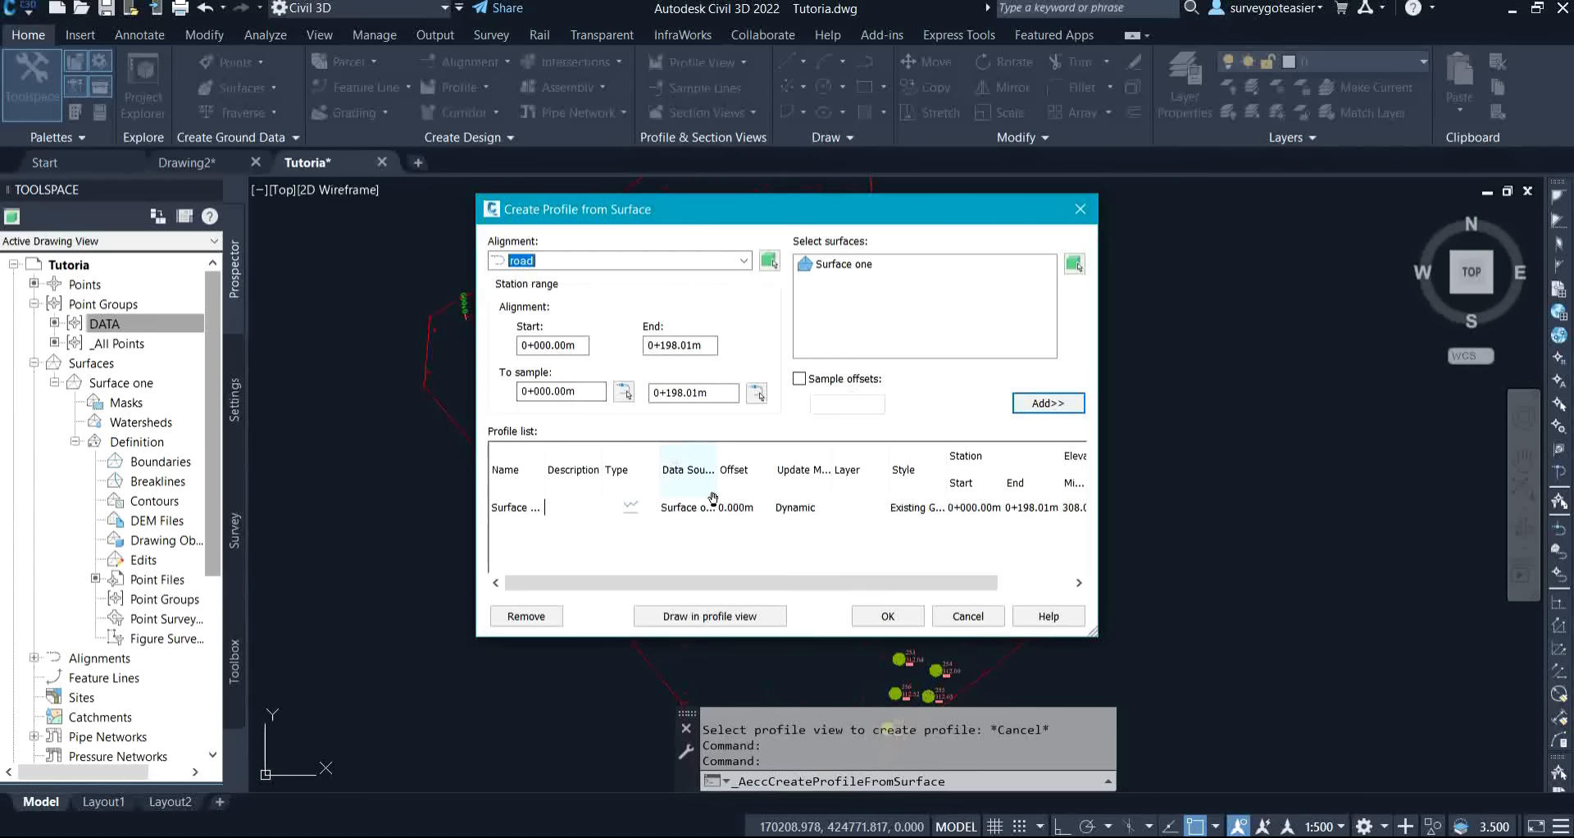
pyautogui.click(684, 510)
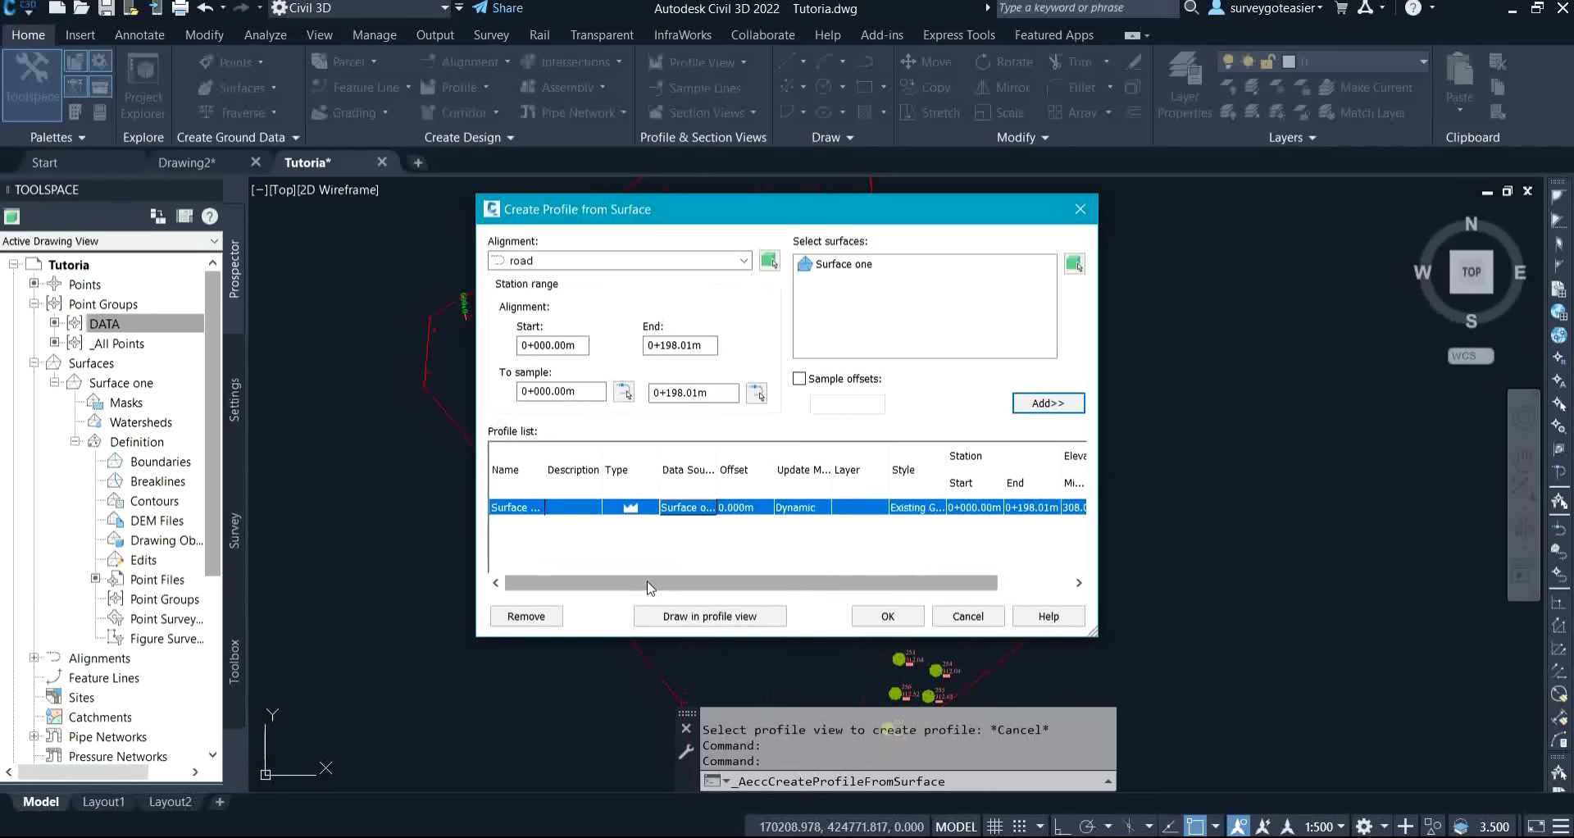
# Start a profile view for the road profile, try a user specified station range, and settle on the Automatic range.
pyautogui.click(703, 618)
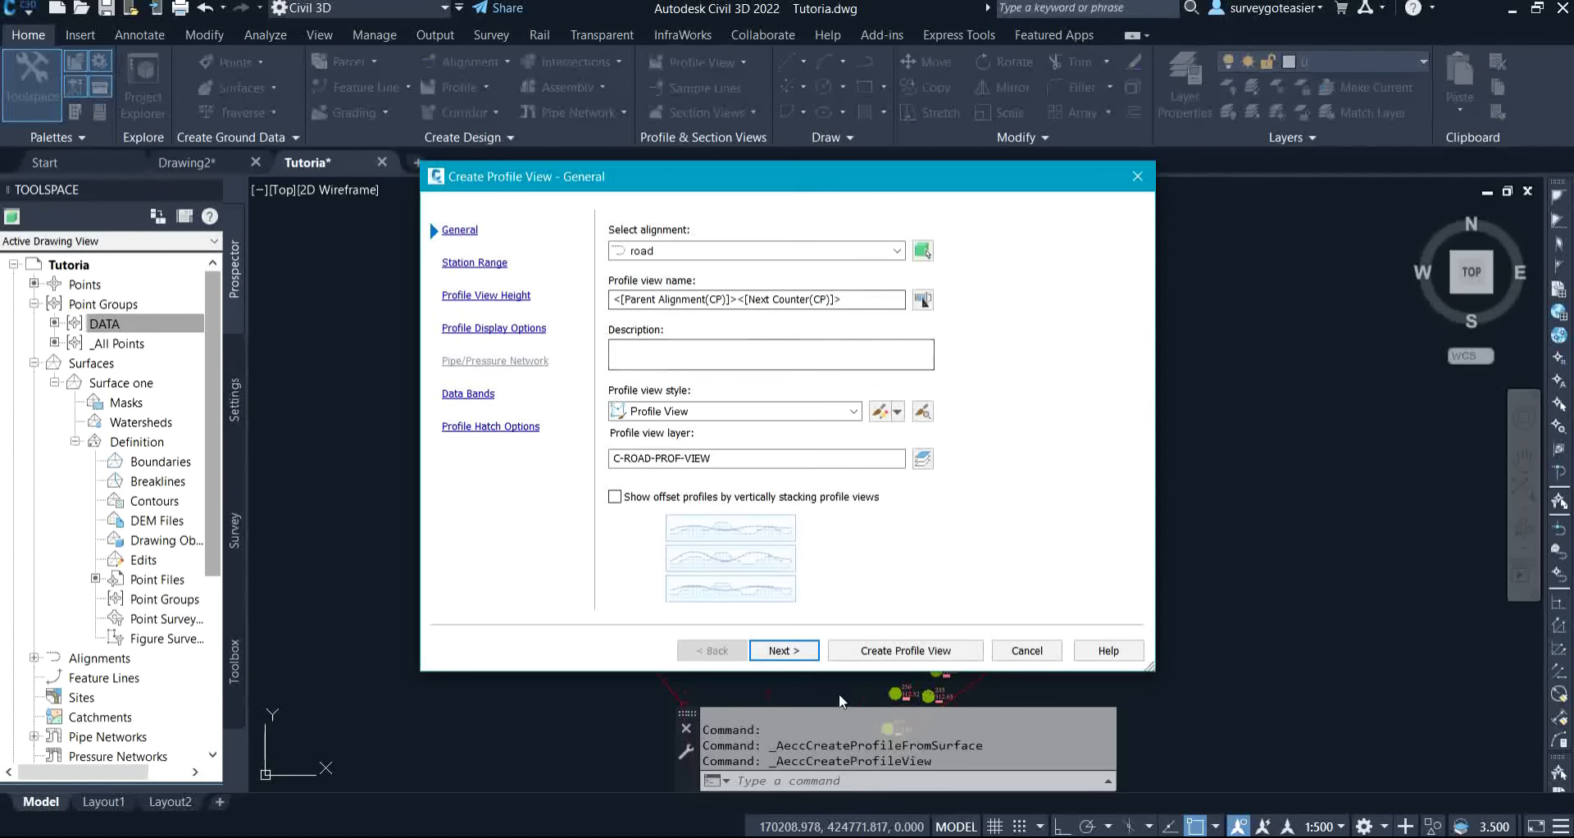
pyautogui.click(800, 650)
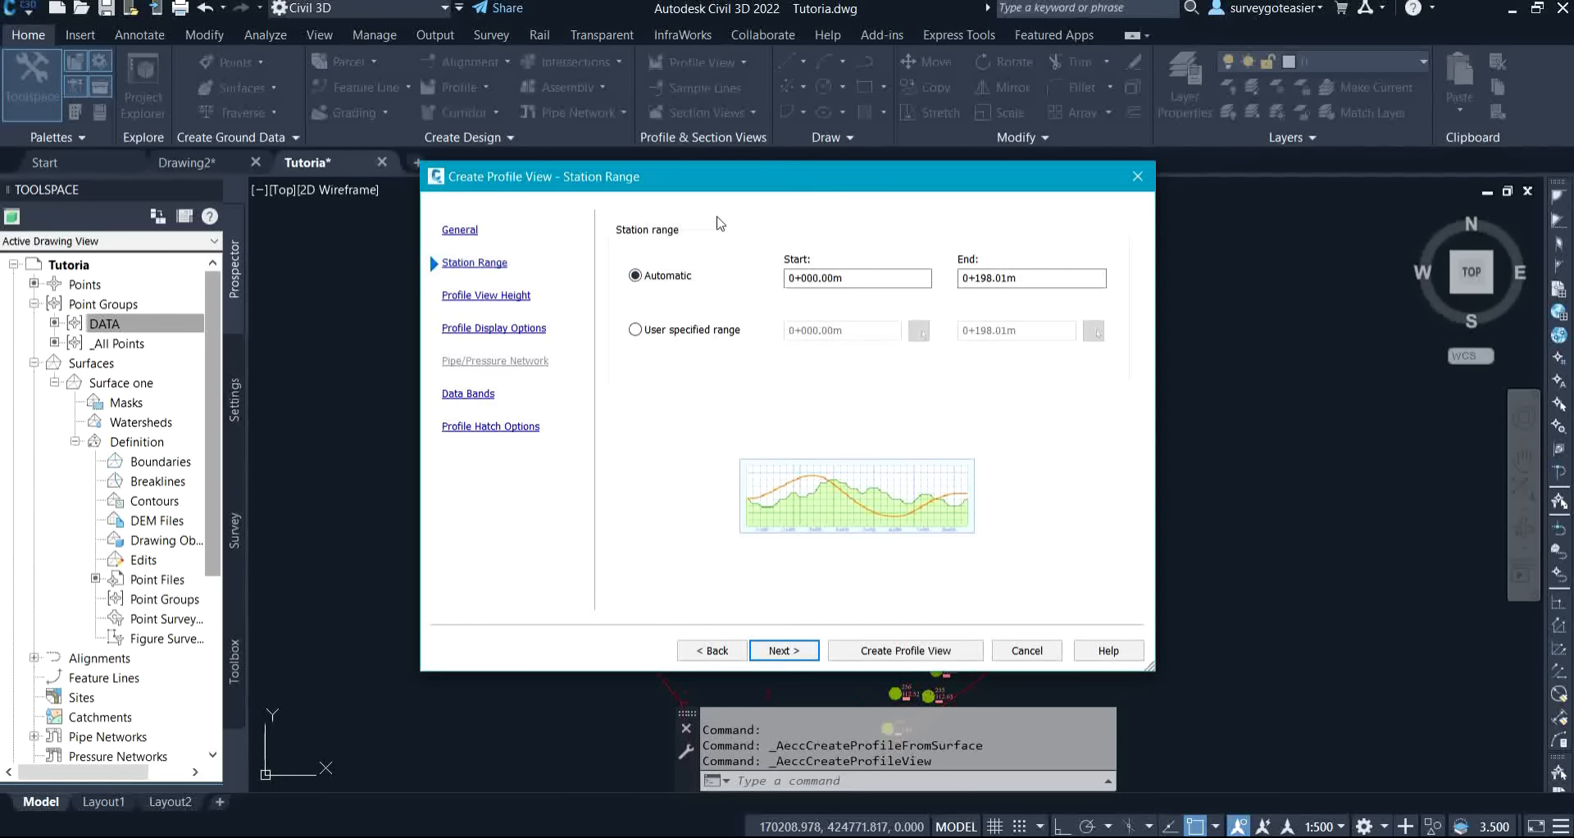
pyautogui.click(636, 329)
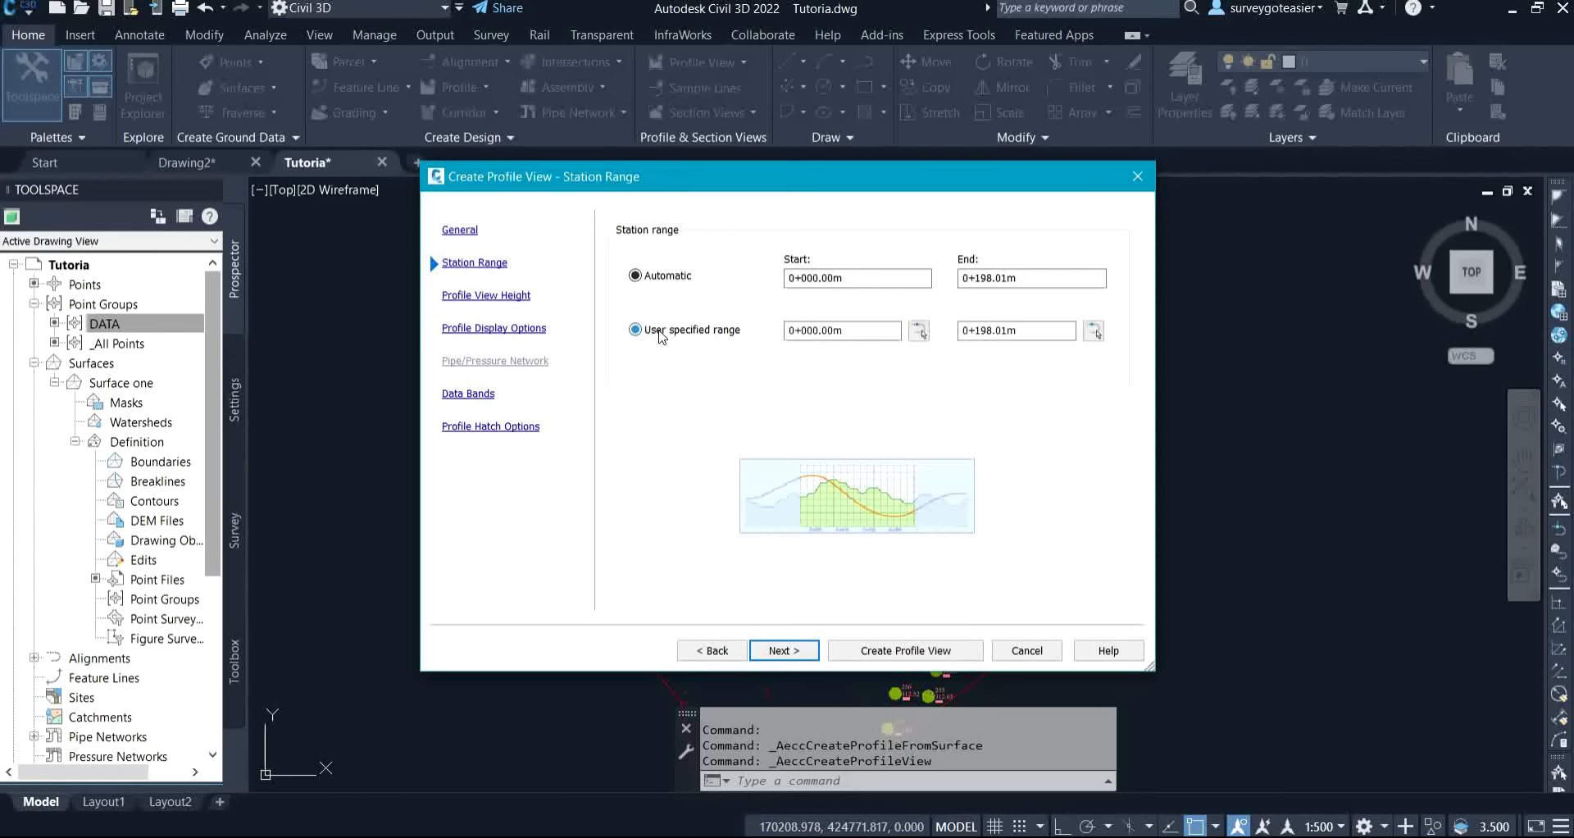
pyautogui.click(657, 276)
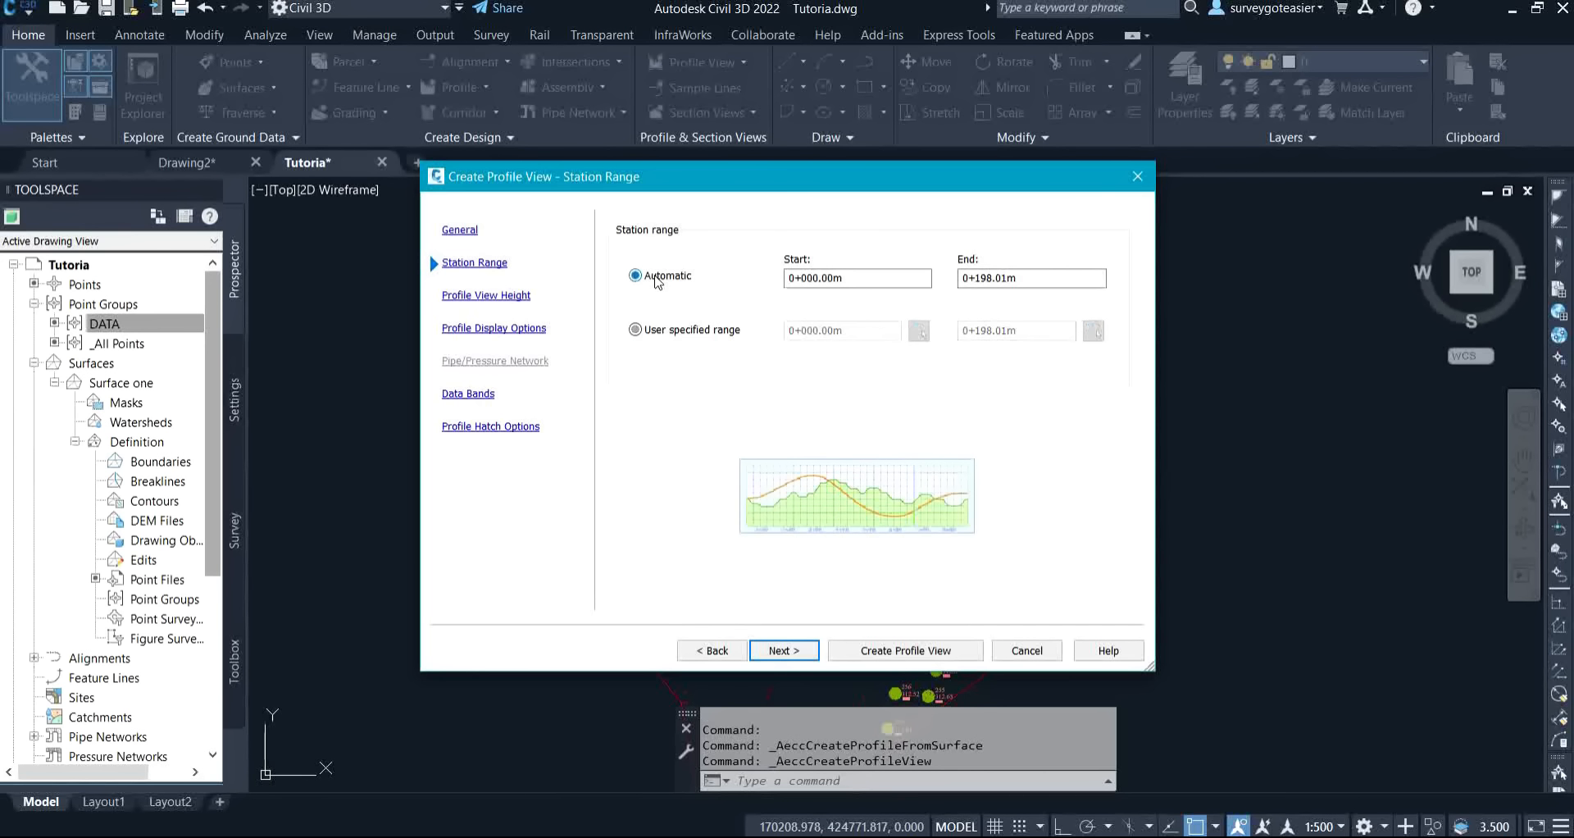
pyautogui.click(783, 650)
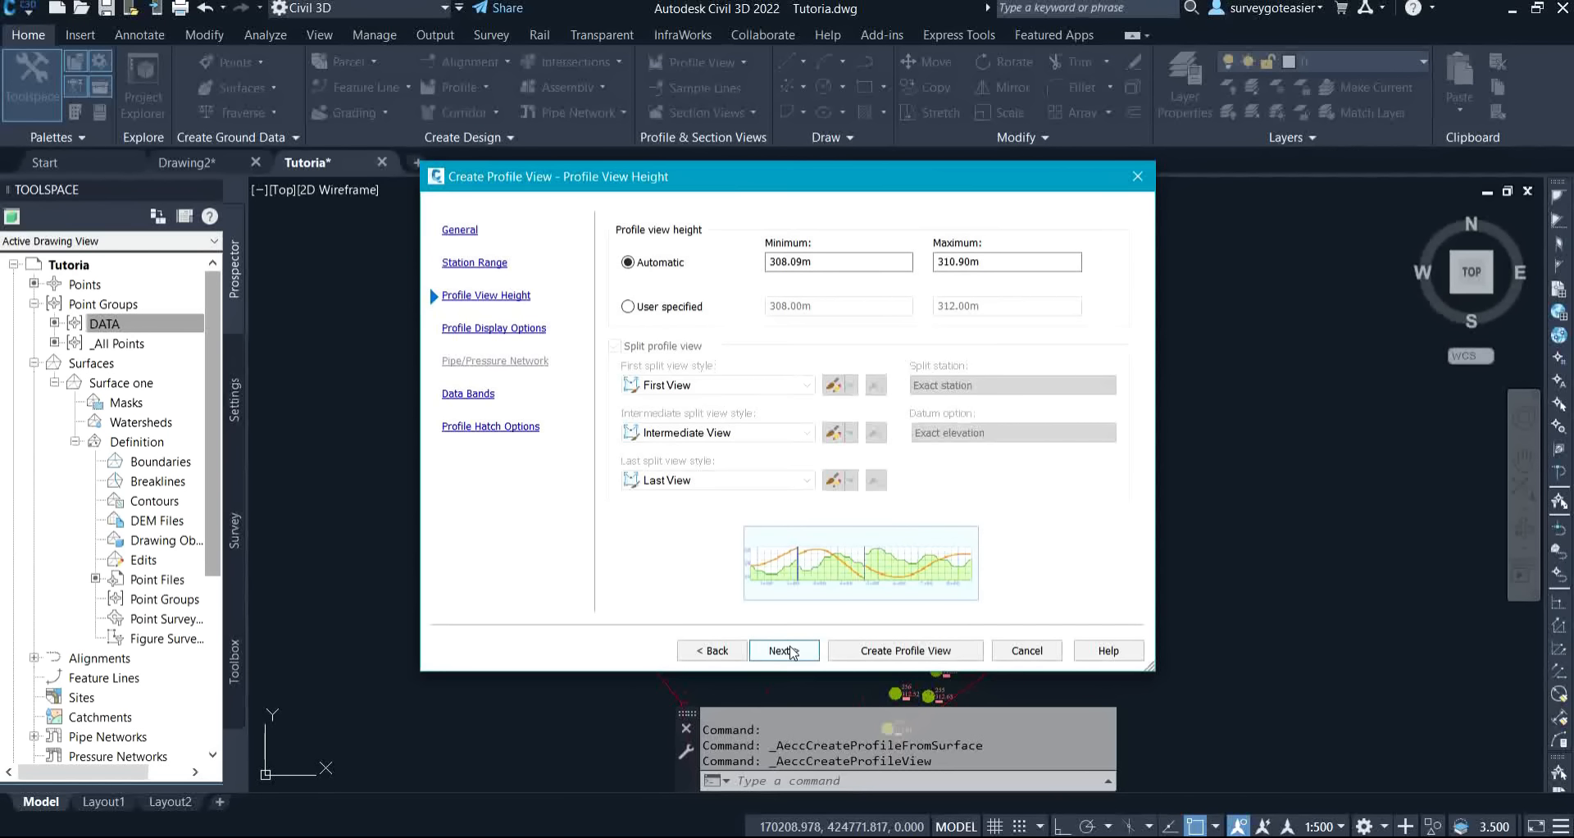
# Create the profile view with automatic height and the EG-FG Elevations and Stations band set, placing it in empty space northeast of the surface.
pyautogui.click(783, 650)
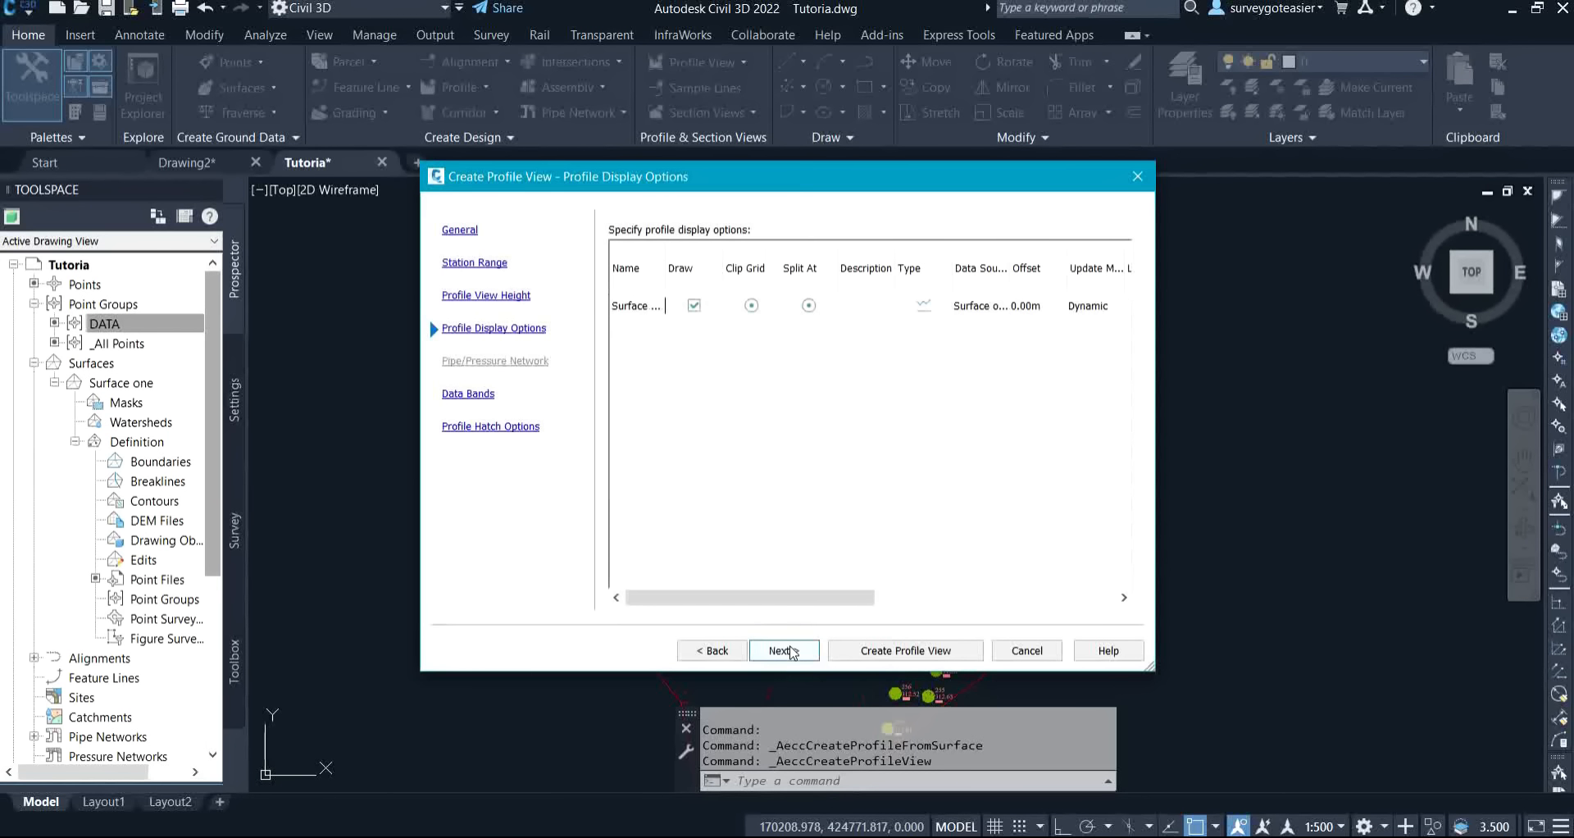
pyautogui.click(783, 650)
pyautogui.click(789, 651)
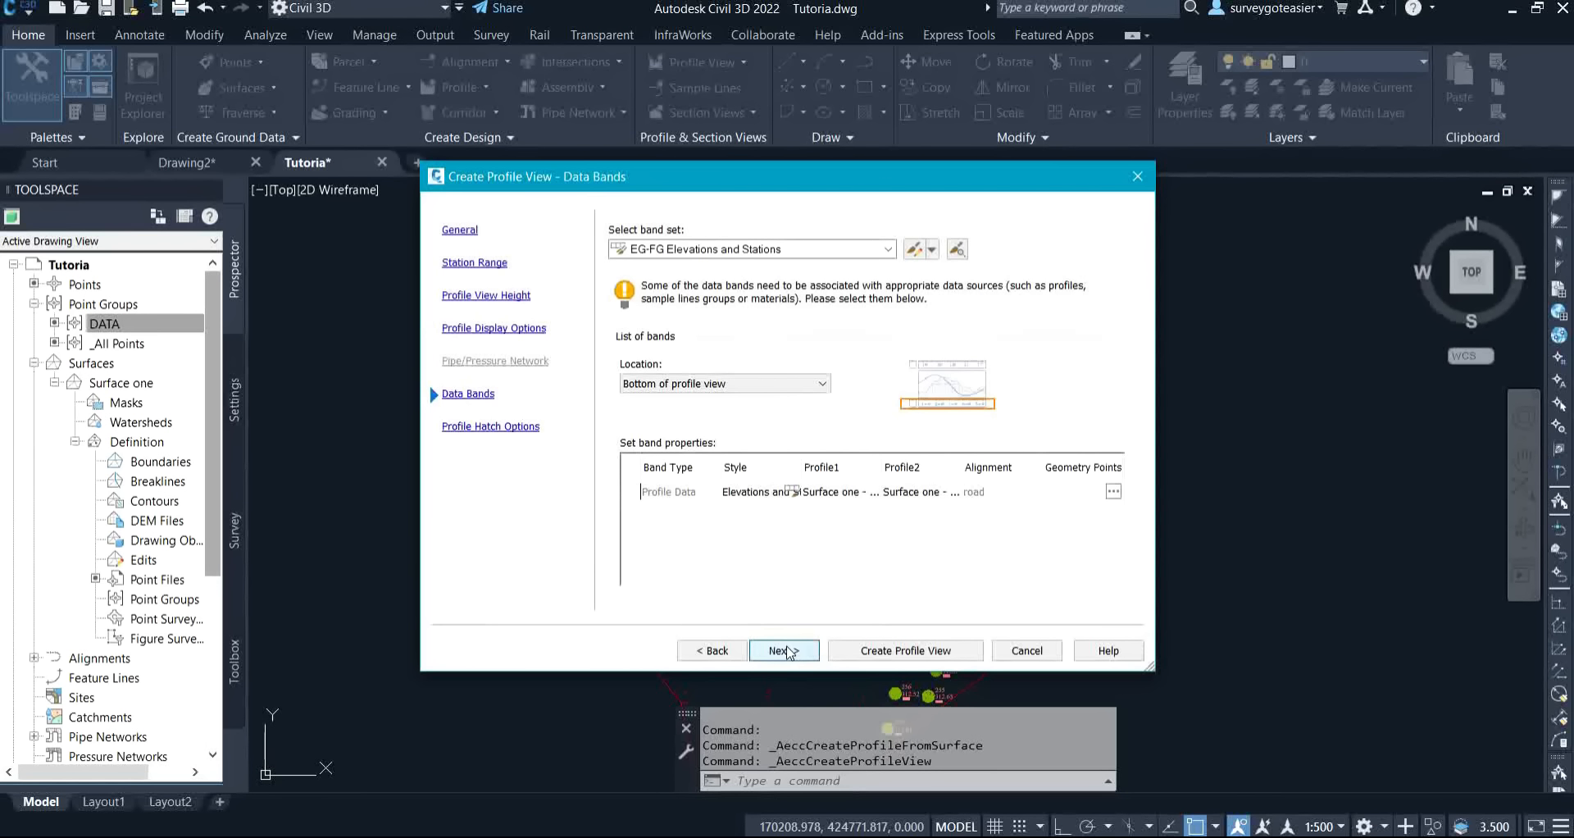
pyautogui.click(908, 651)
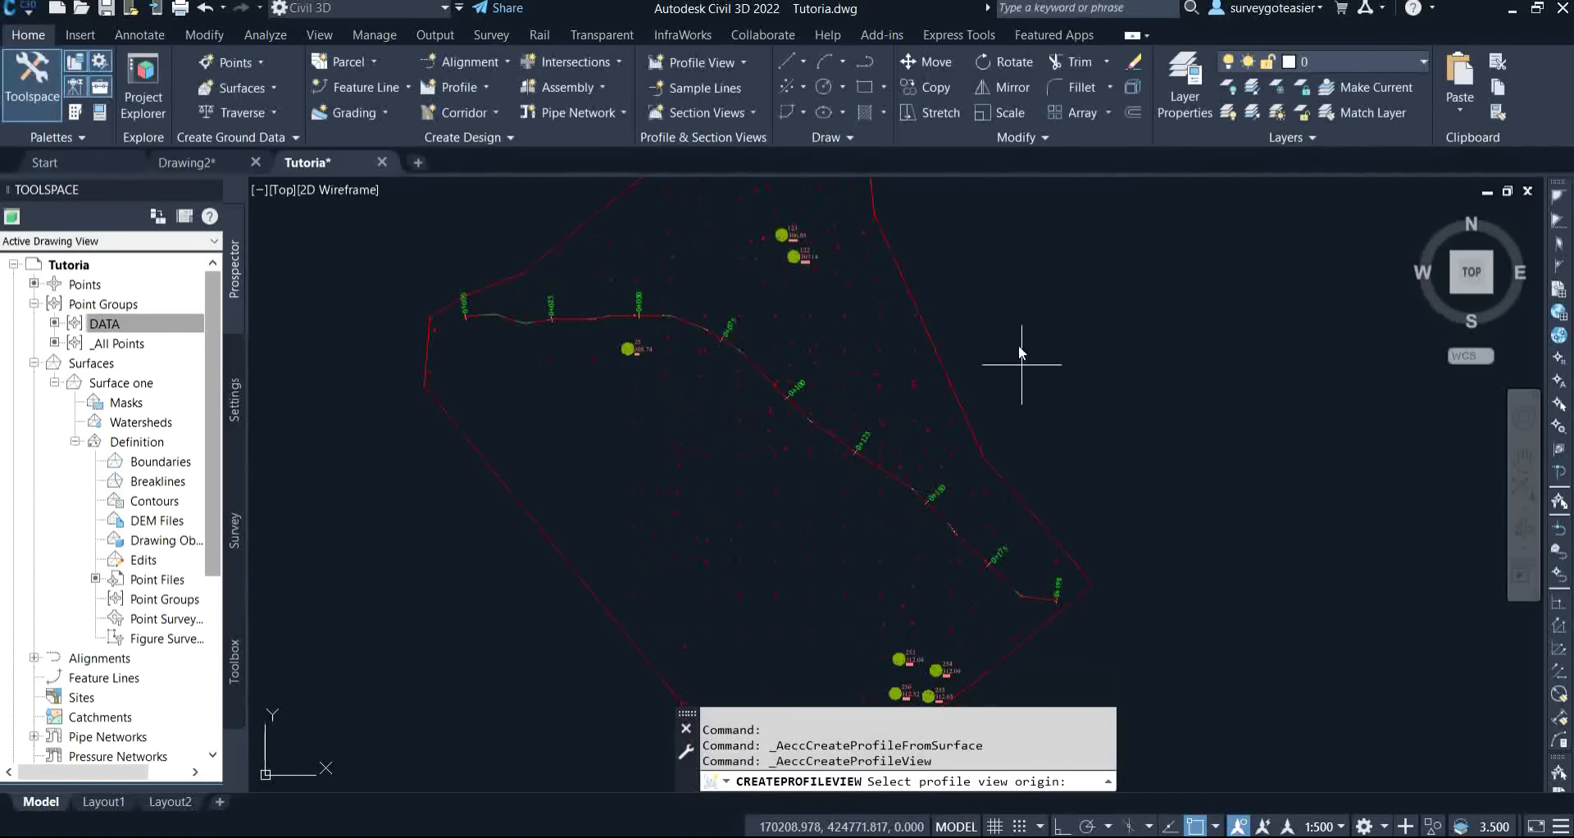
pyautogui.scroll(-4, 1016, 345)
pyautogui.moveTo(1131, 379); pyautogui.dragTo(854, 455, button='middle')
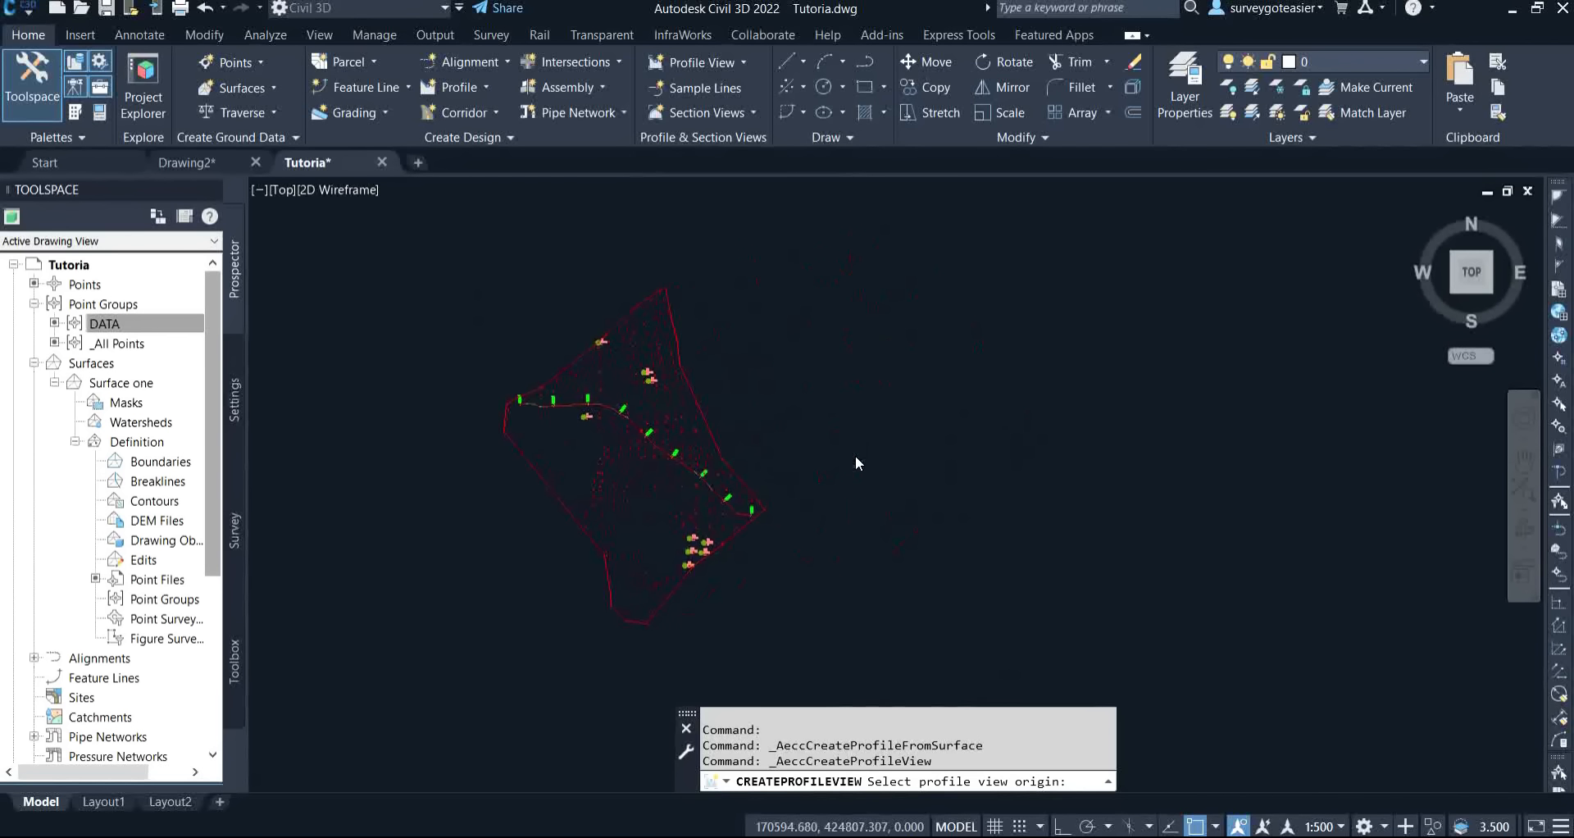
pyautogui.click(902, 268)
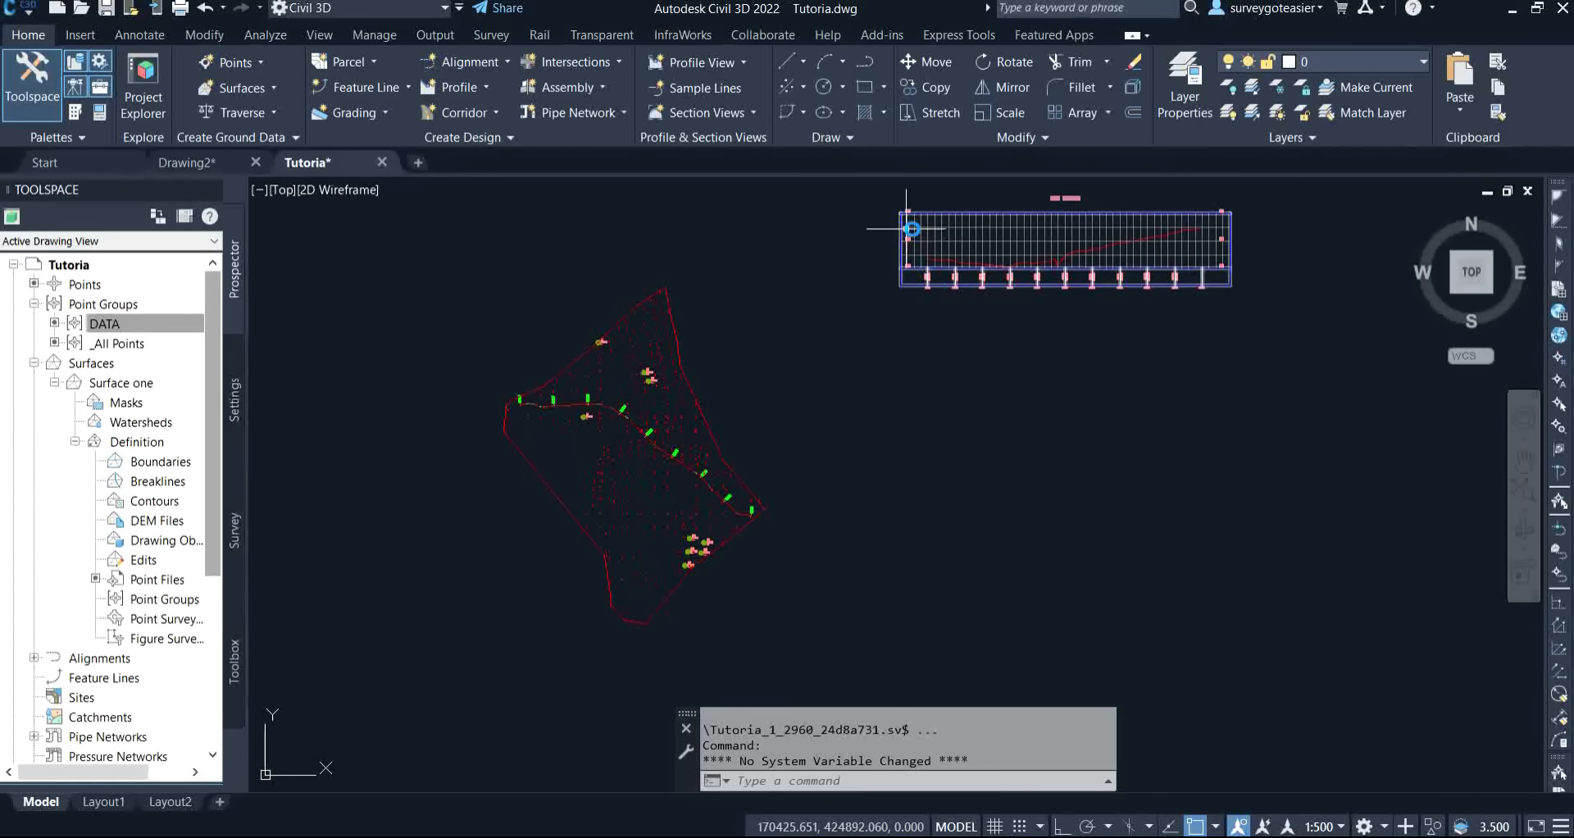
# Examine the road profile view's title, elevation grid, ground line and bottom data band.
pyautogui.scroll(4, 1066, 215)
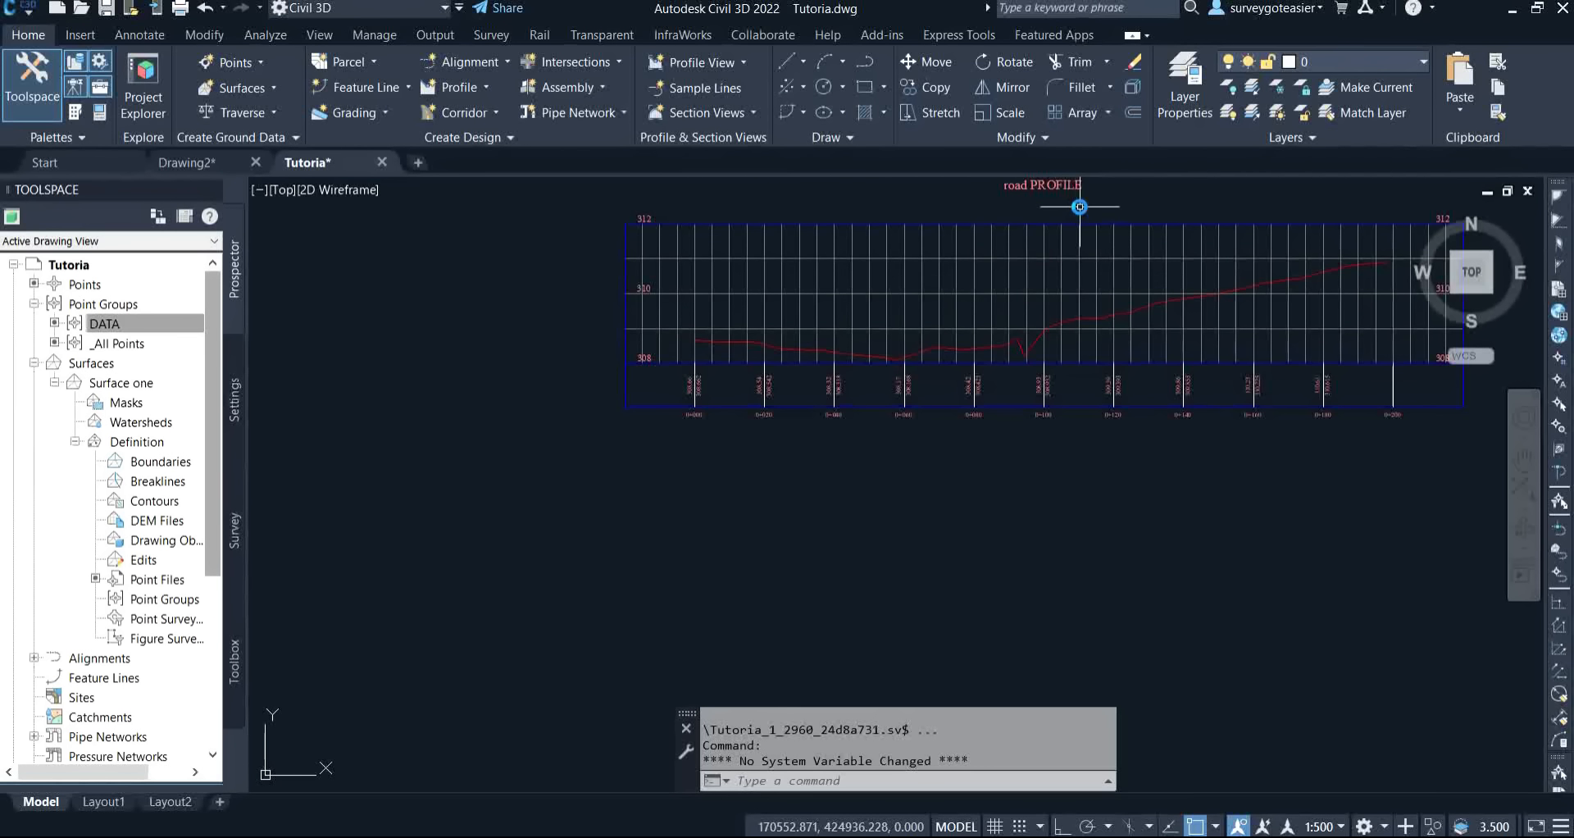
pyautogui.scroll(-4, 941, 279)
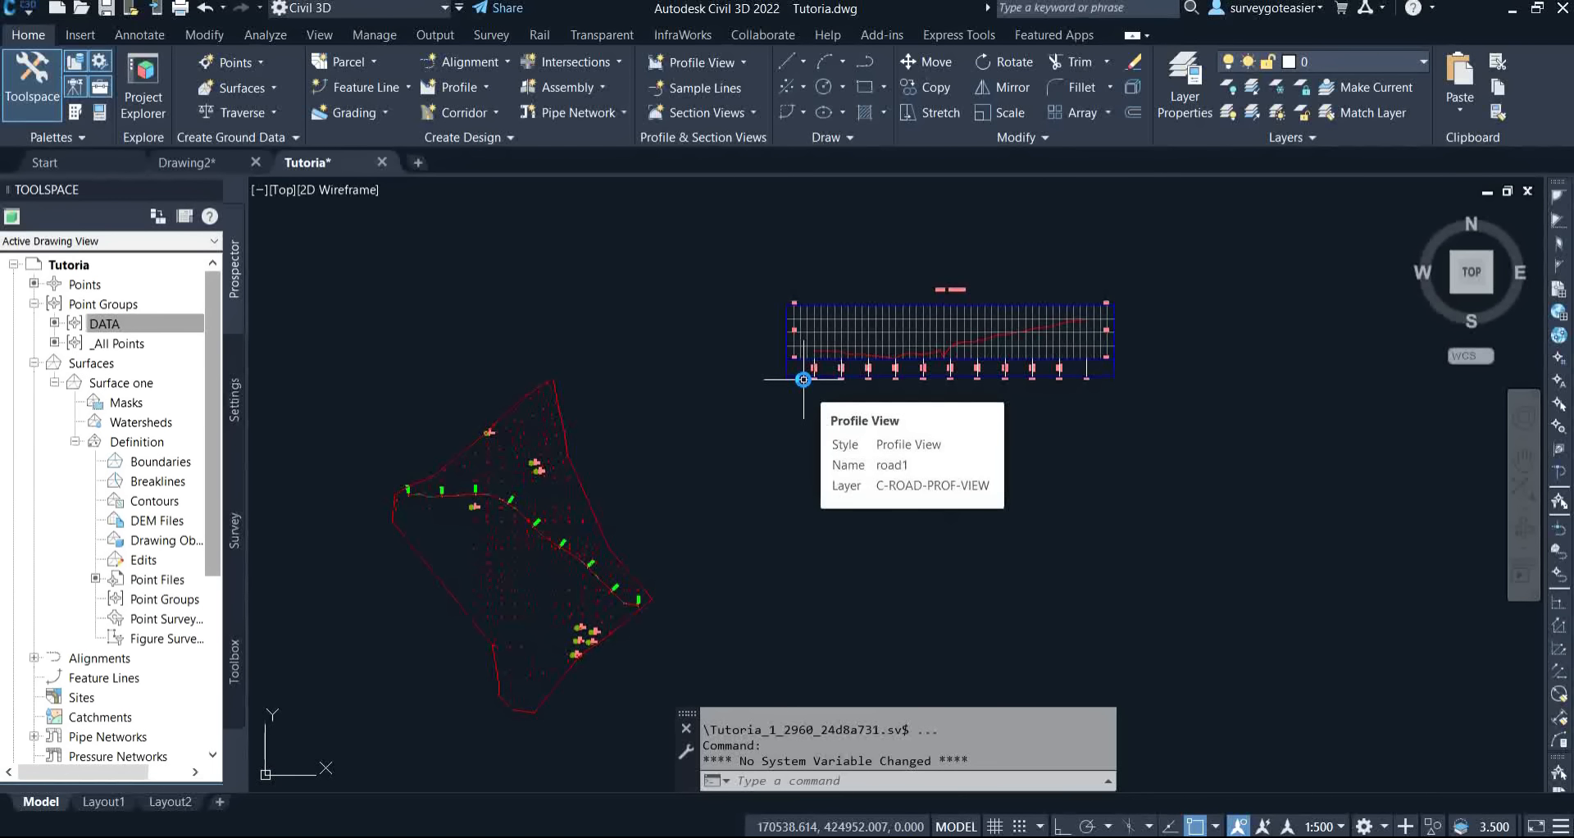
pyautogui.scroll(3, 804, 379)
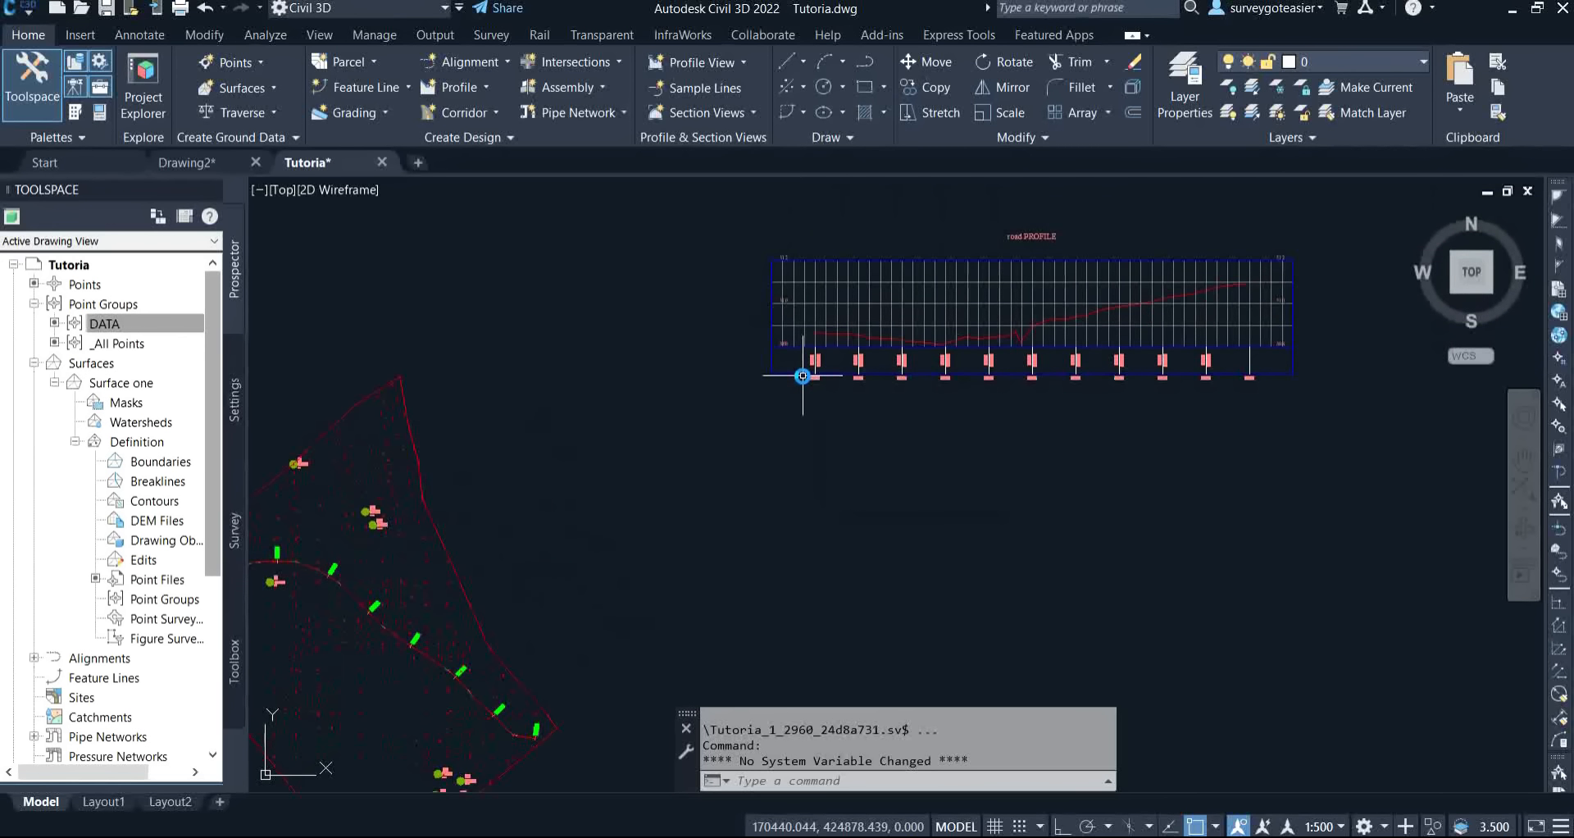
pyautogui.scroll(3, 820, 373)
pyautogui.scroll(-3, 824, 375)
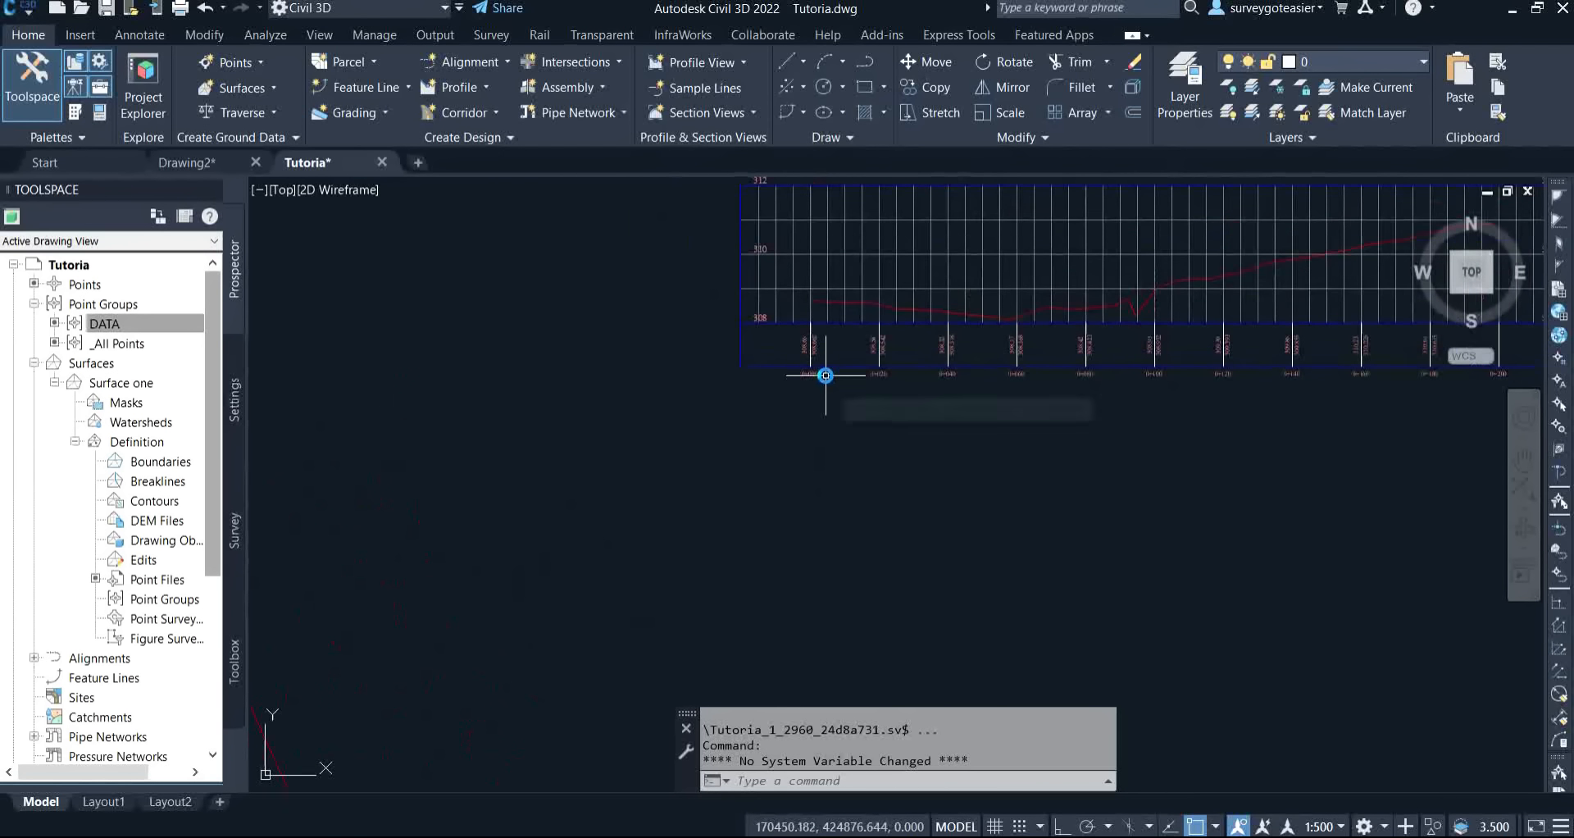
# Examine the station and elevation labels along the road profile view's data band.
pyautogui.scroll(3, 822, 371)
pyautogui.scroll(-3, 818, 368)
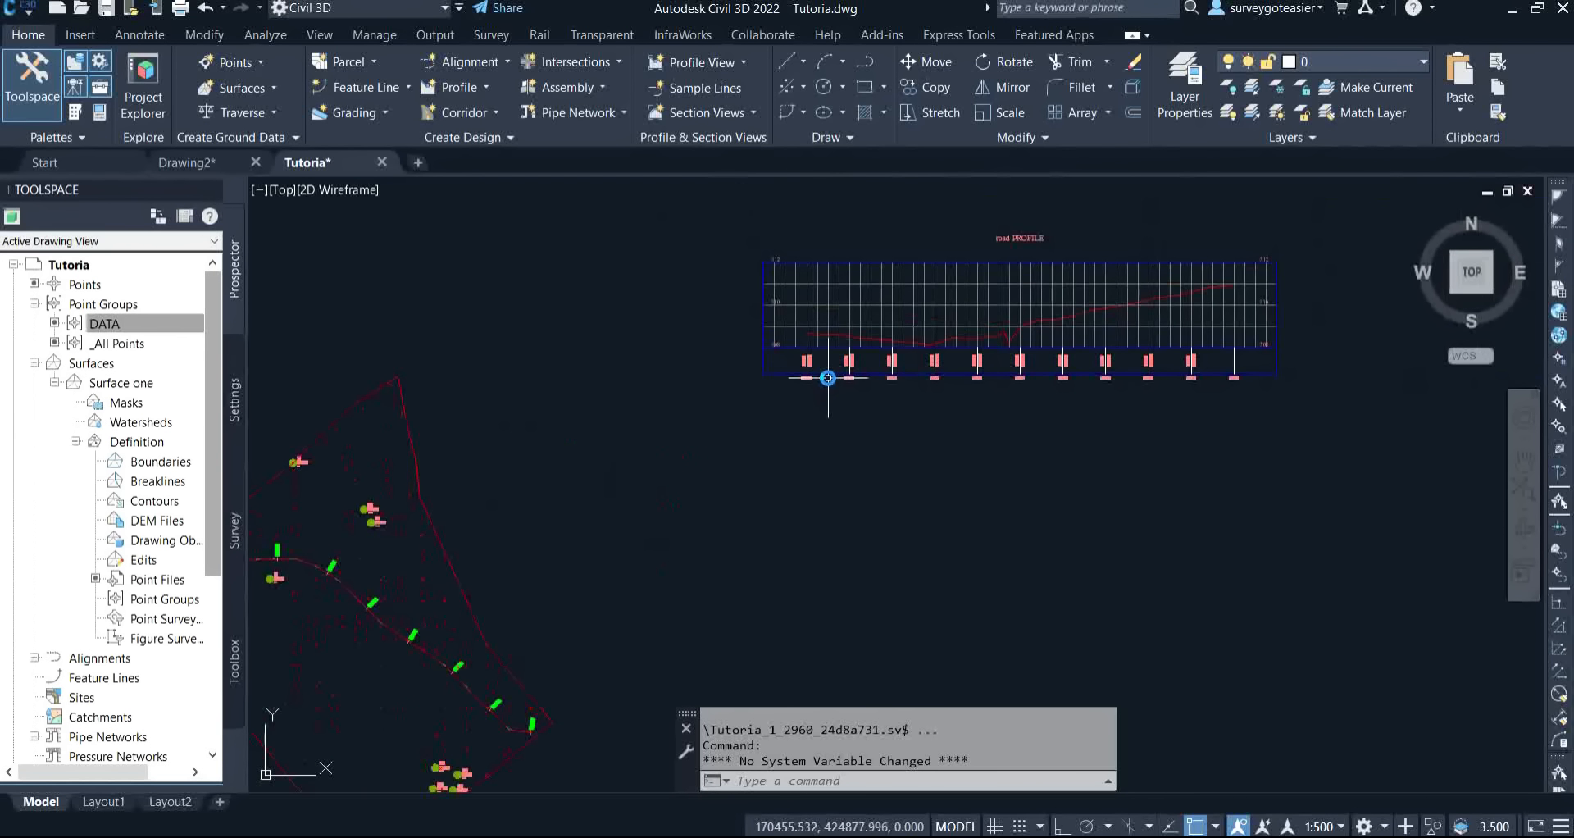
pyautogui.scroll(3, 801, 383)
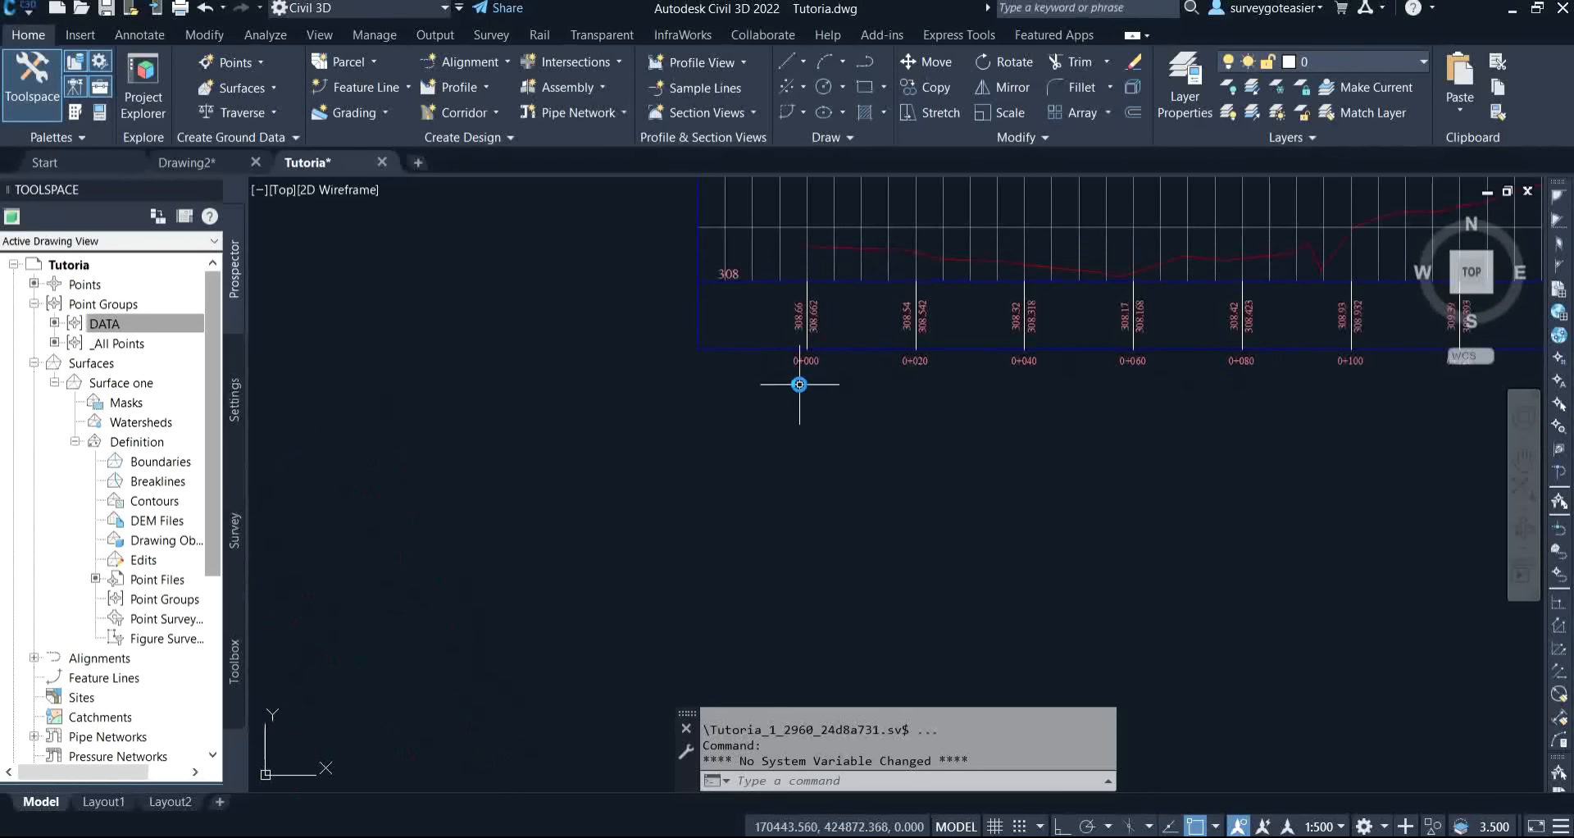
pyautogui.moveTo(800, 384); pyautogui.dragTo(580, 440, button='middle')
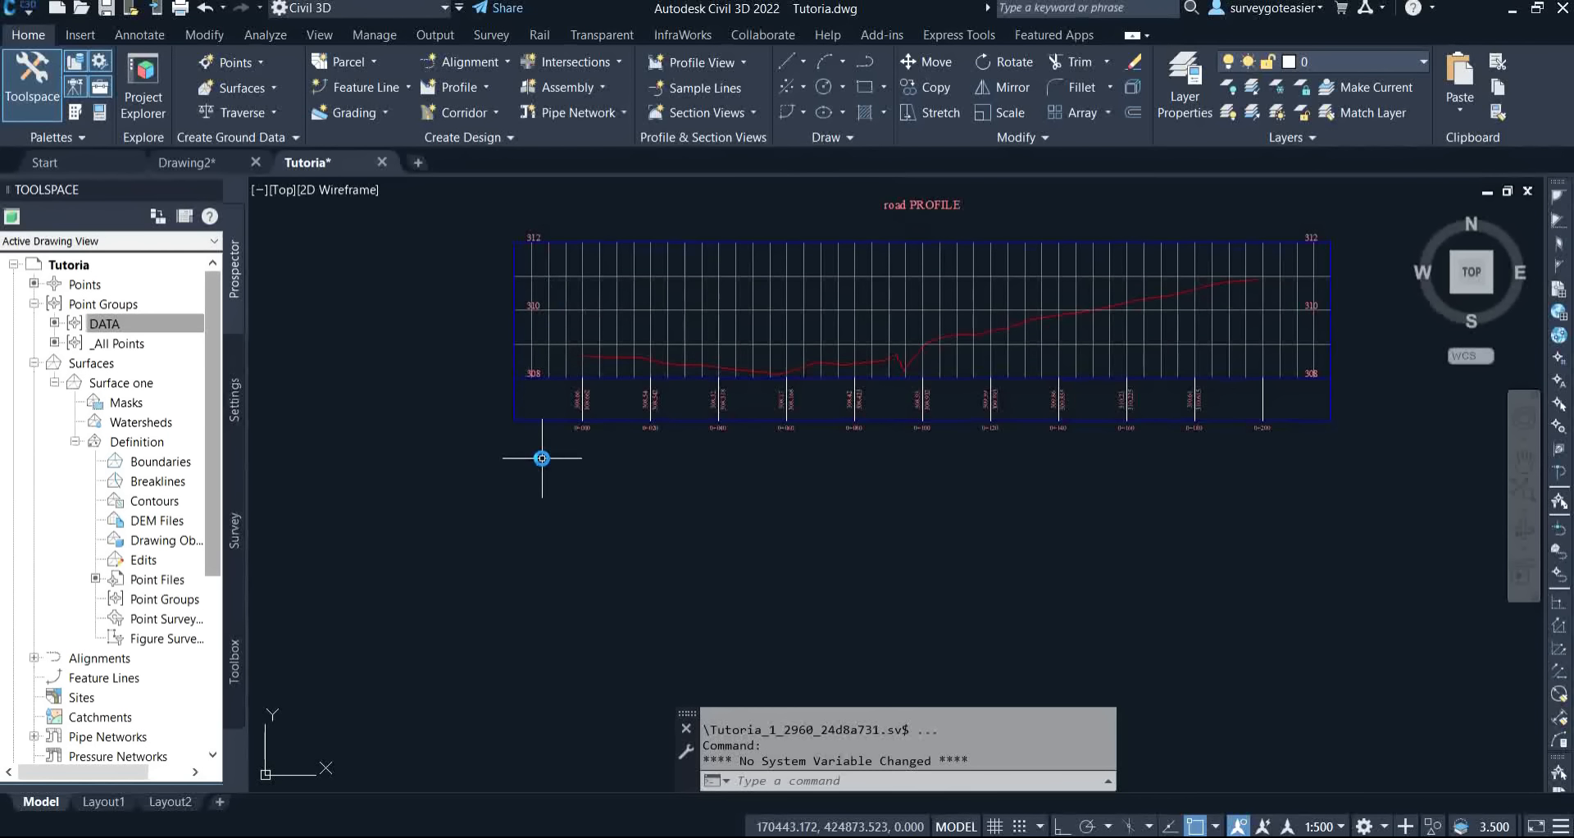
pyautogui.scroll(-3, 541, 453)
pyautogui.scroll(6, 541, 456)
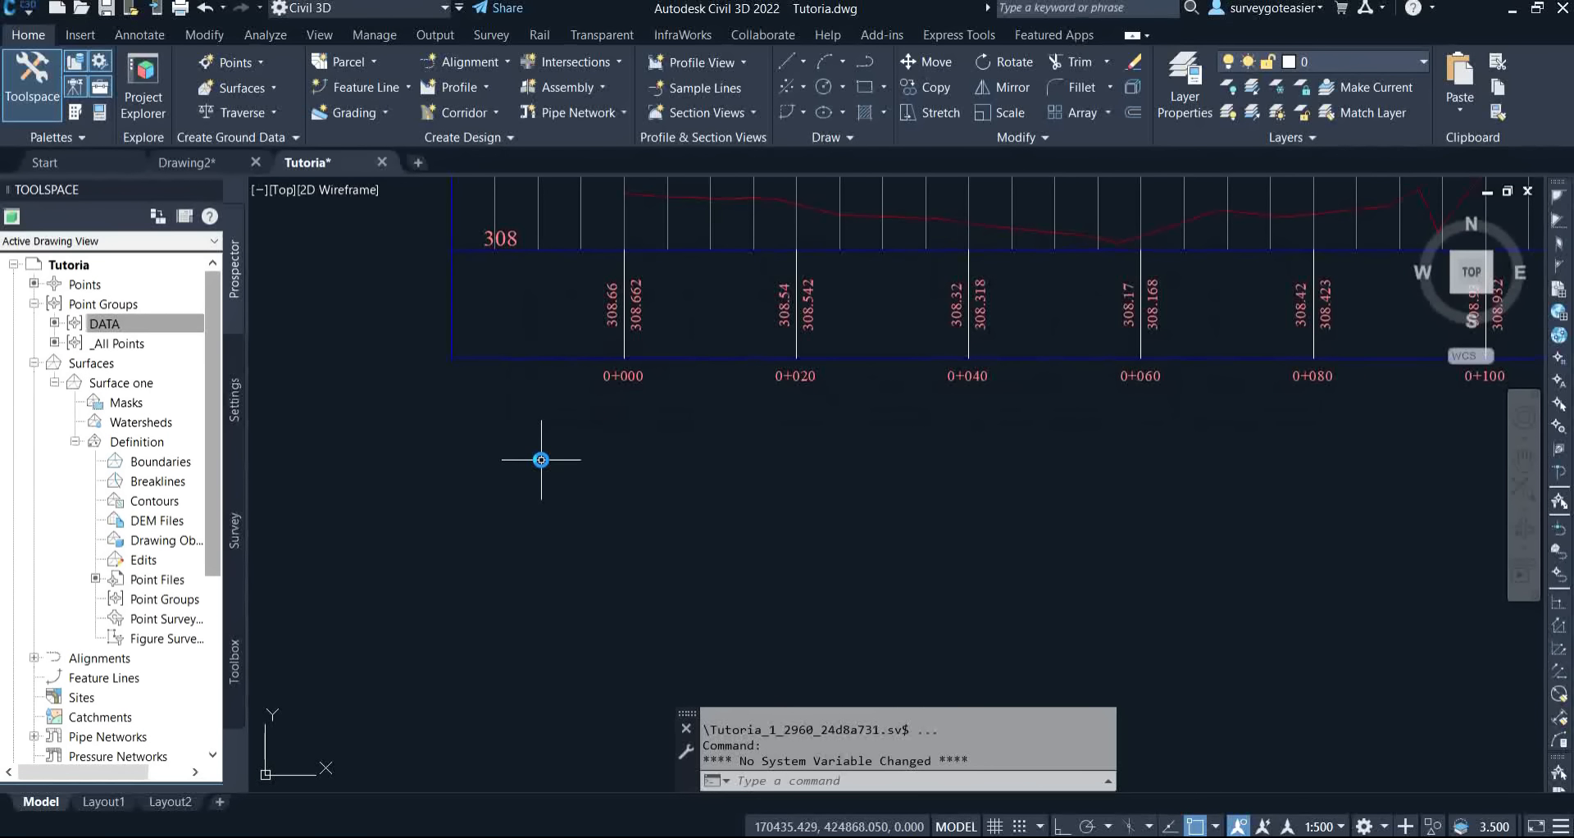
pyautogui.moveTo(625, 421); pyautogui.dragTo(501, 476, button='middle')
pyautogui.scroll(-2, 498, 477)
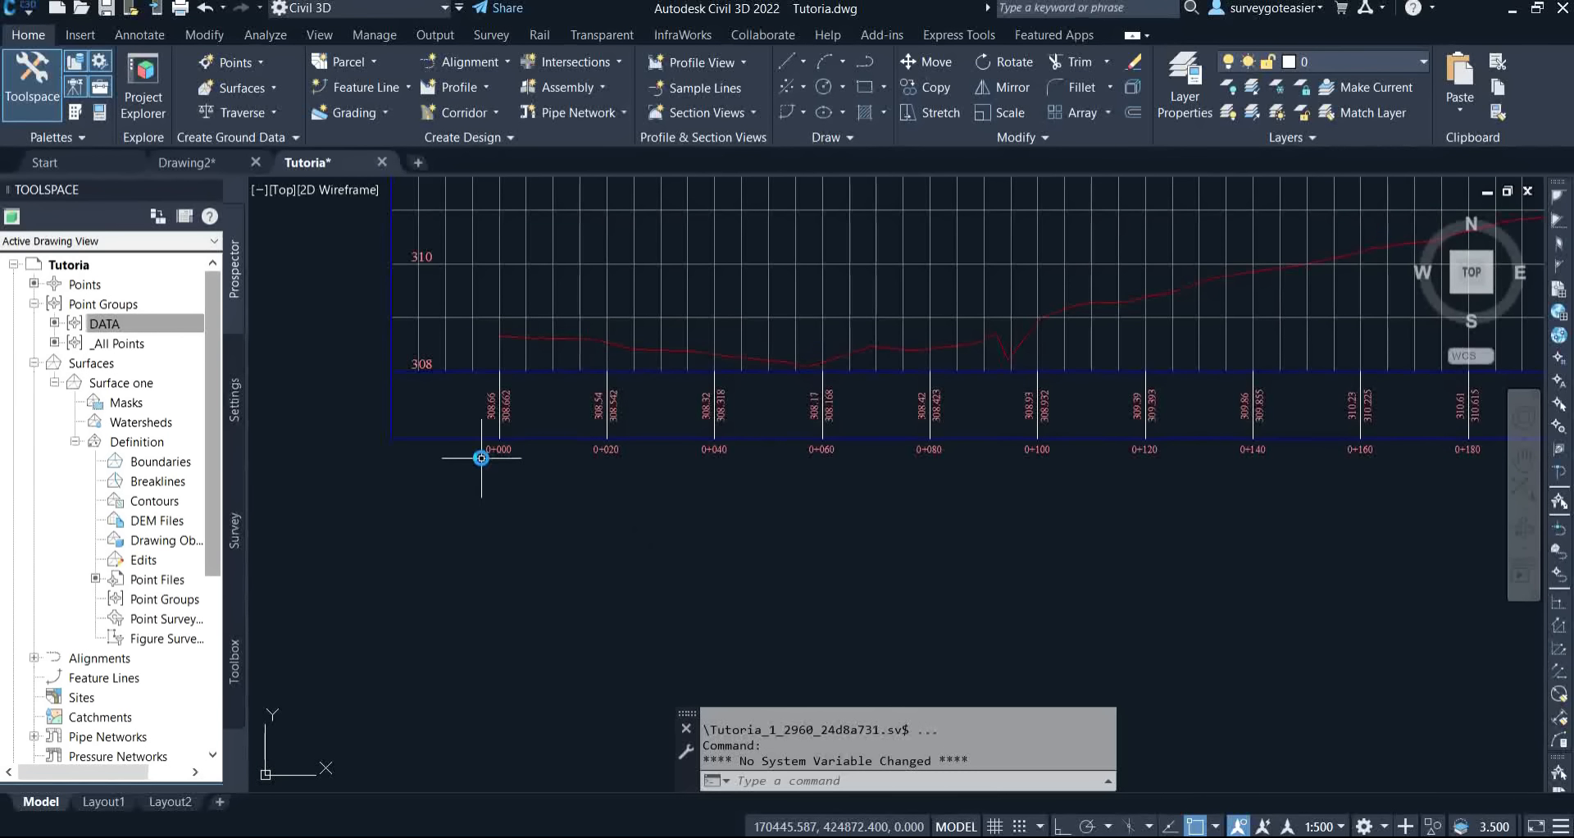
# Edit the road profile view's style to set the bottom horizontal axis major tick interval to 25 m.
pyautogui.click(604, 447)
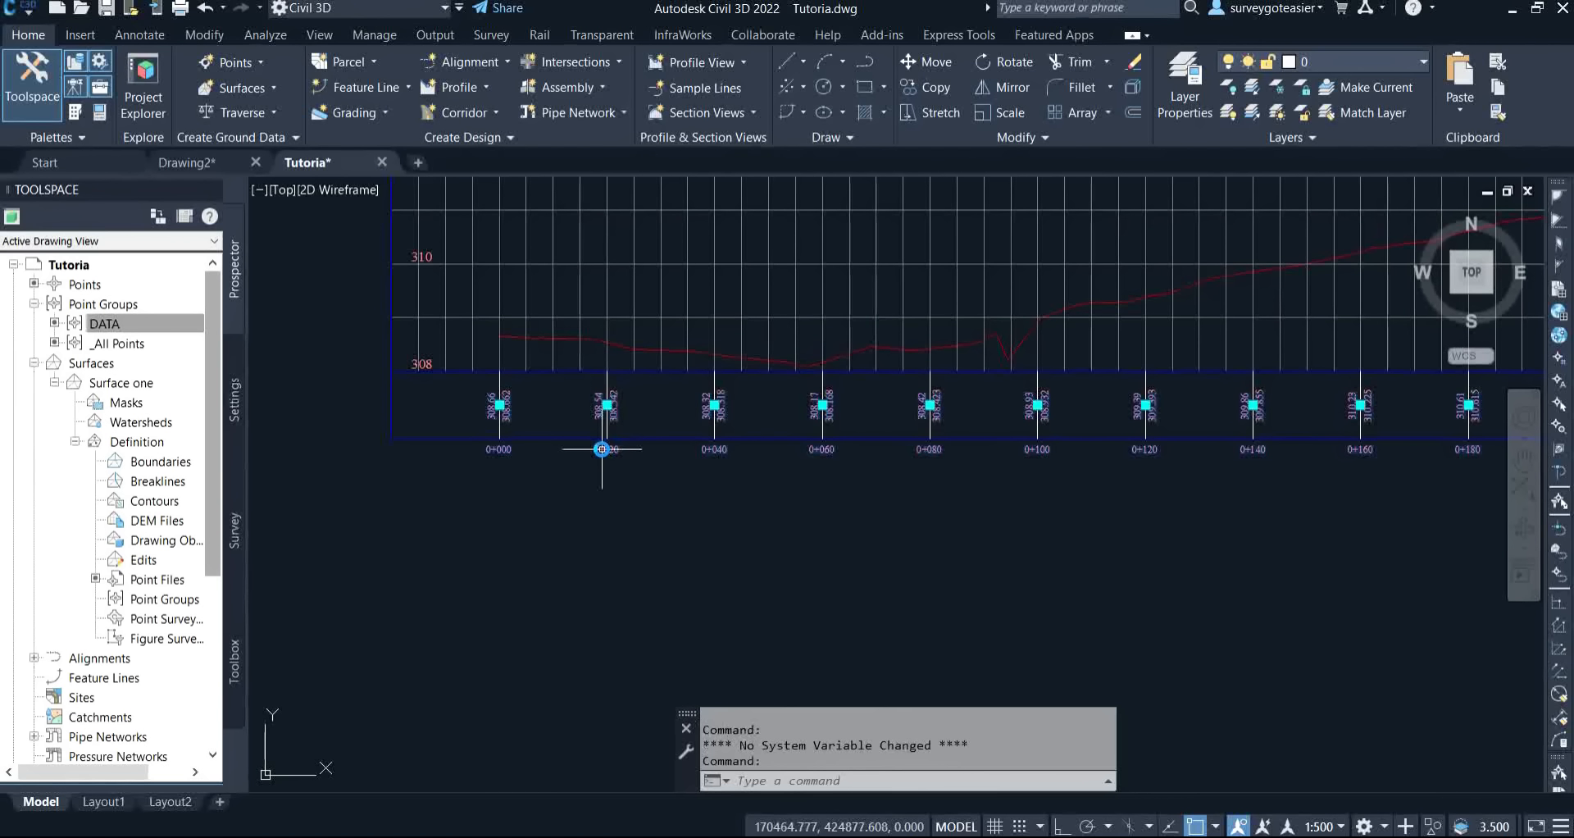
pyautogui.rightClick(602, 448)
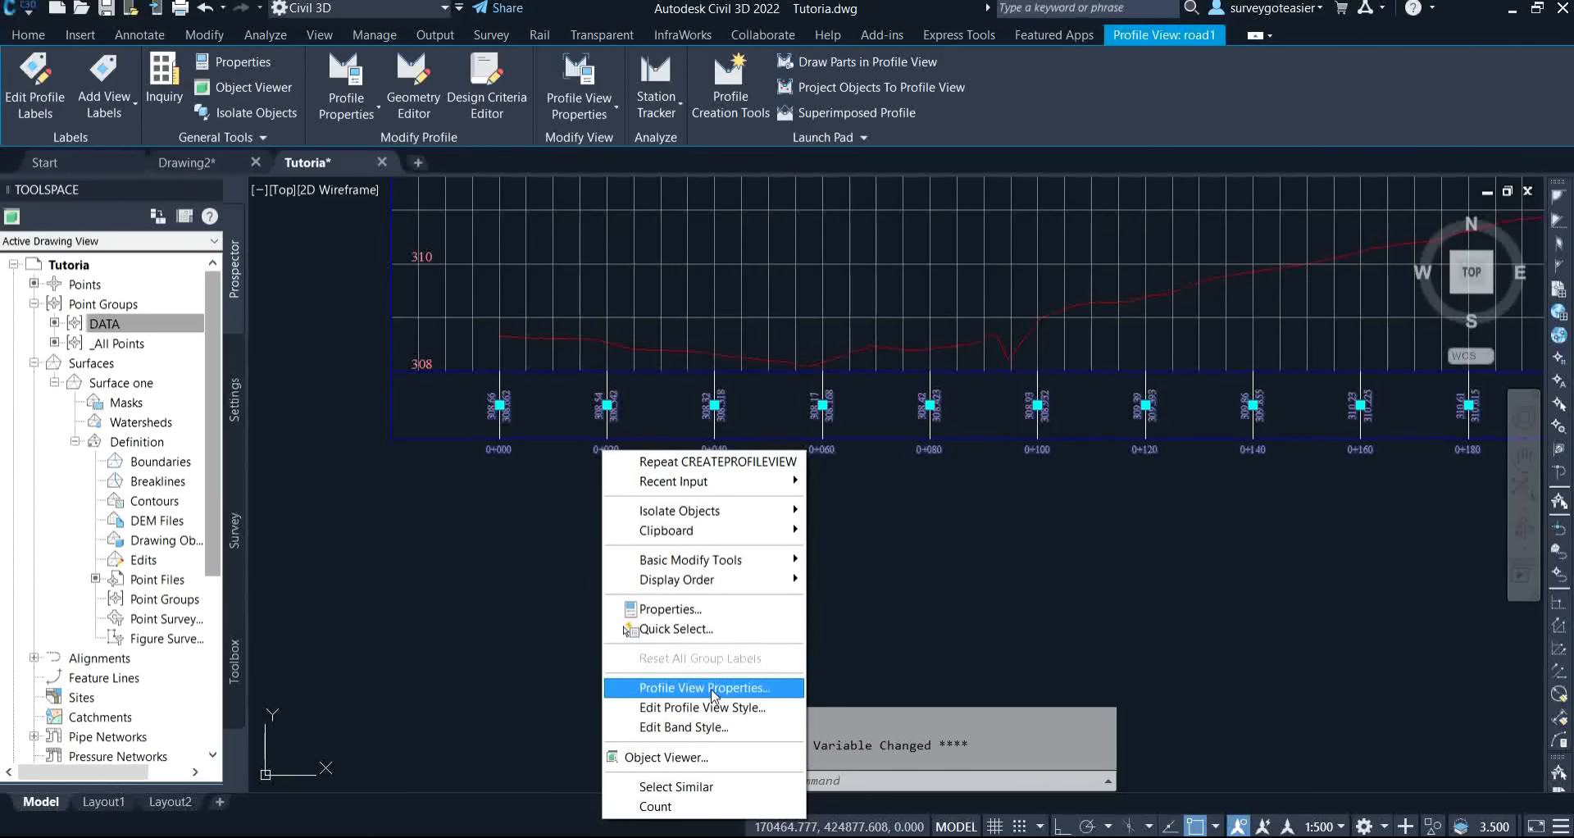
pyautogui.click(679, 707)
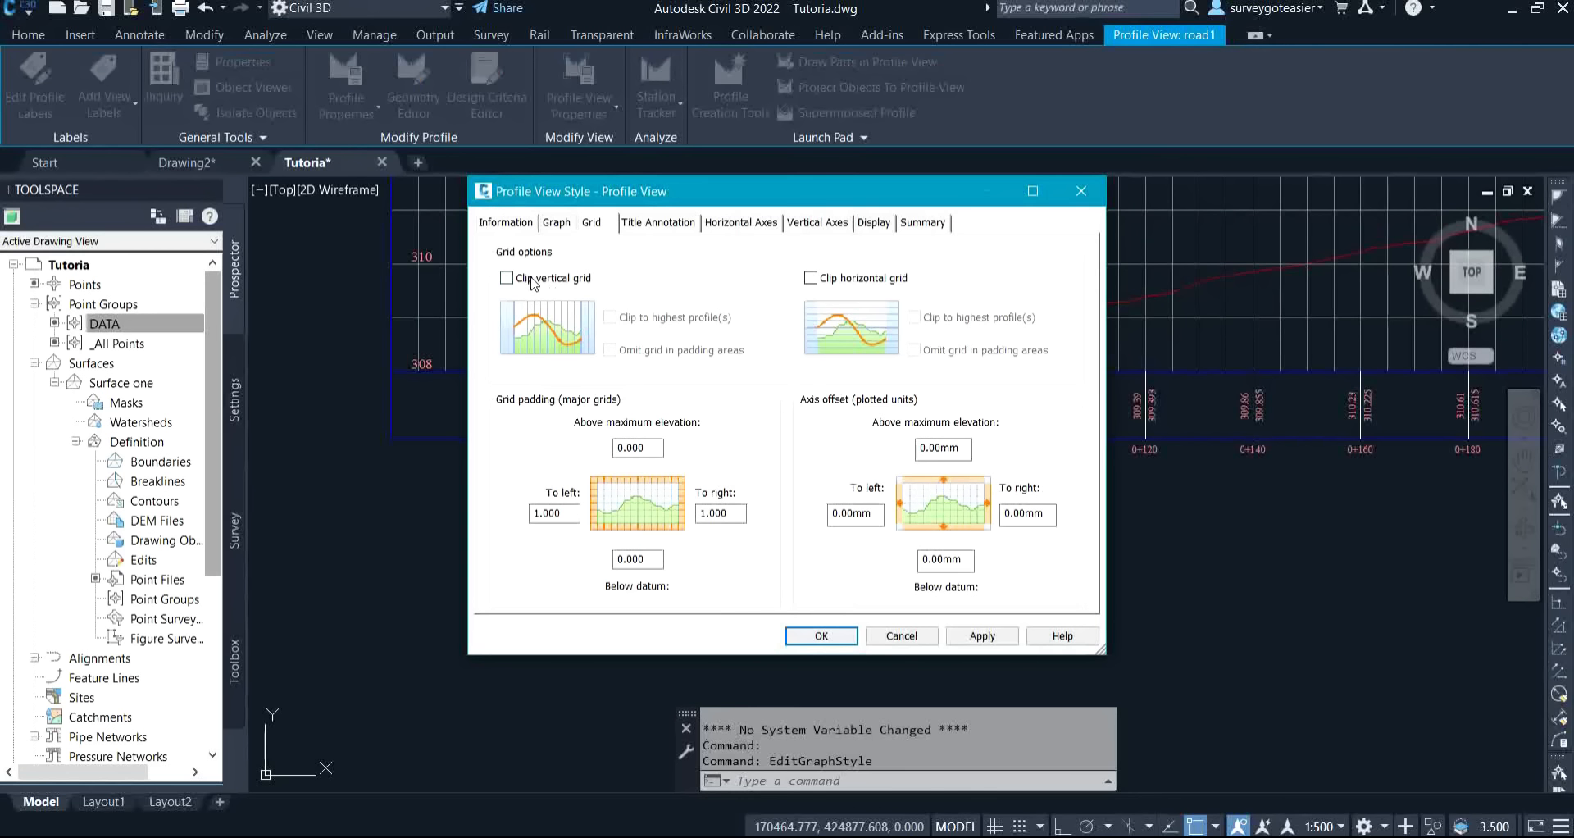
pyautogui.click(717, 223)
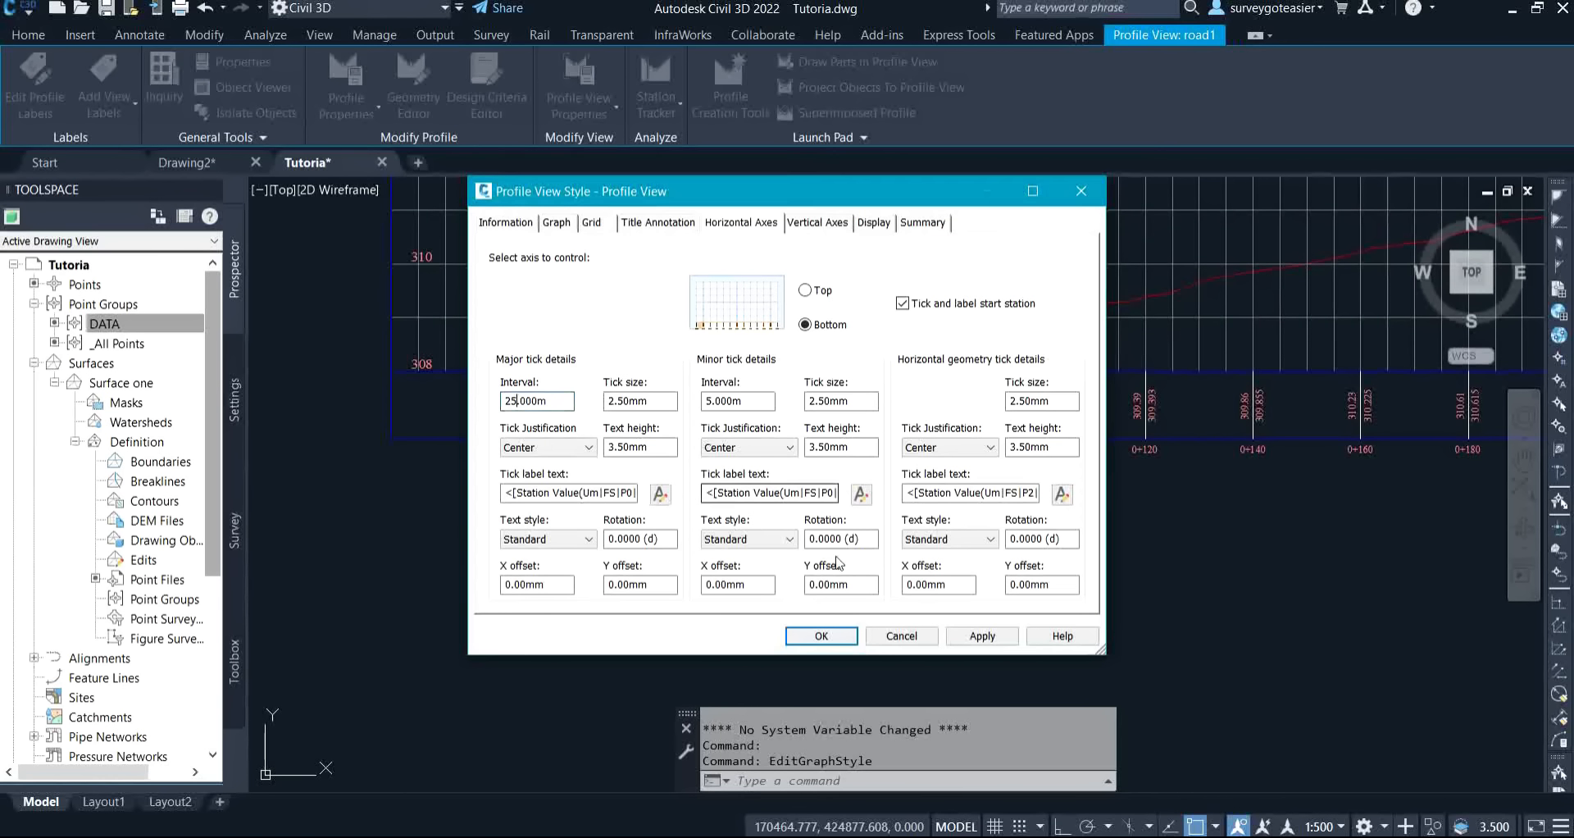
pyautogui.click(983, 641)
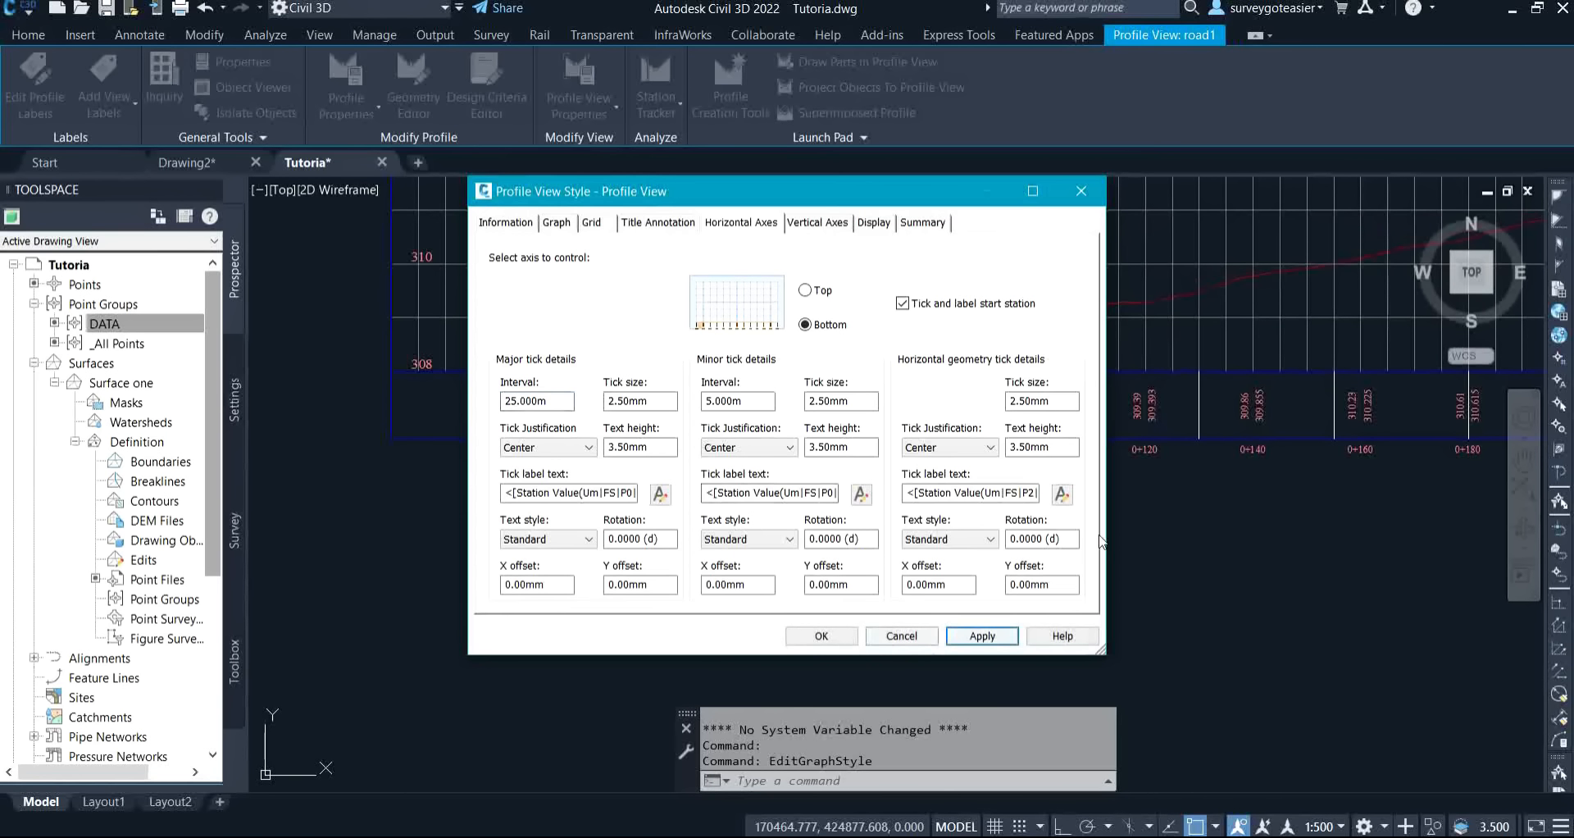
pyautogui.click(822, 637)
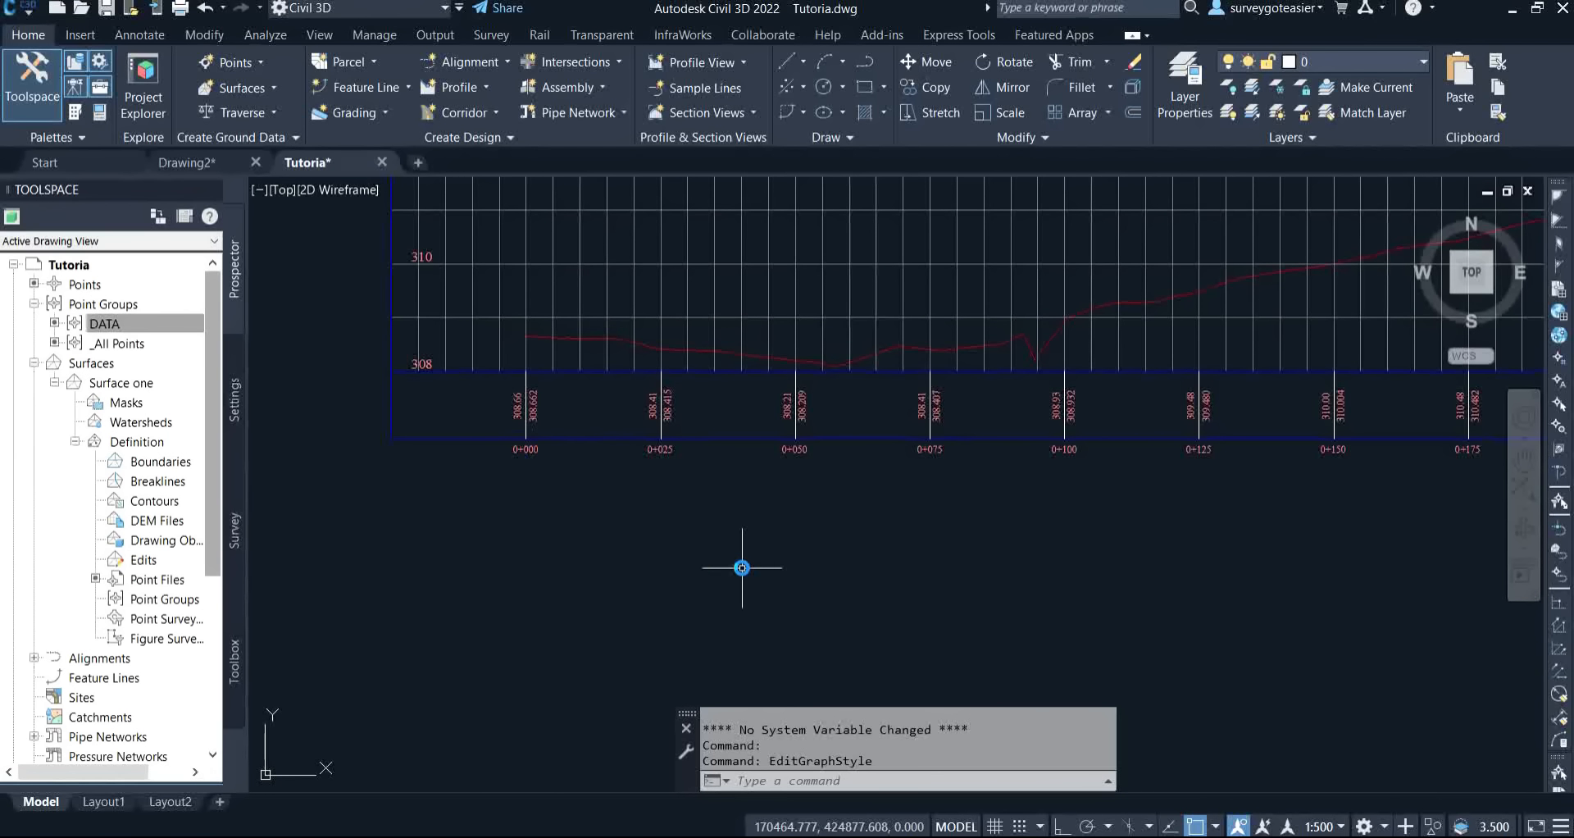
# Clip the profile view style's vertical and horizontal grids to the highest profiles, apply the style, and undo the last command.
pyautogui.scroll(3, 659, 567)
pyautogui.scroll(-5, 659, 567)
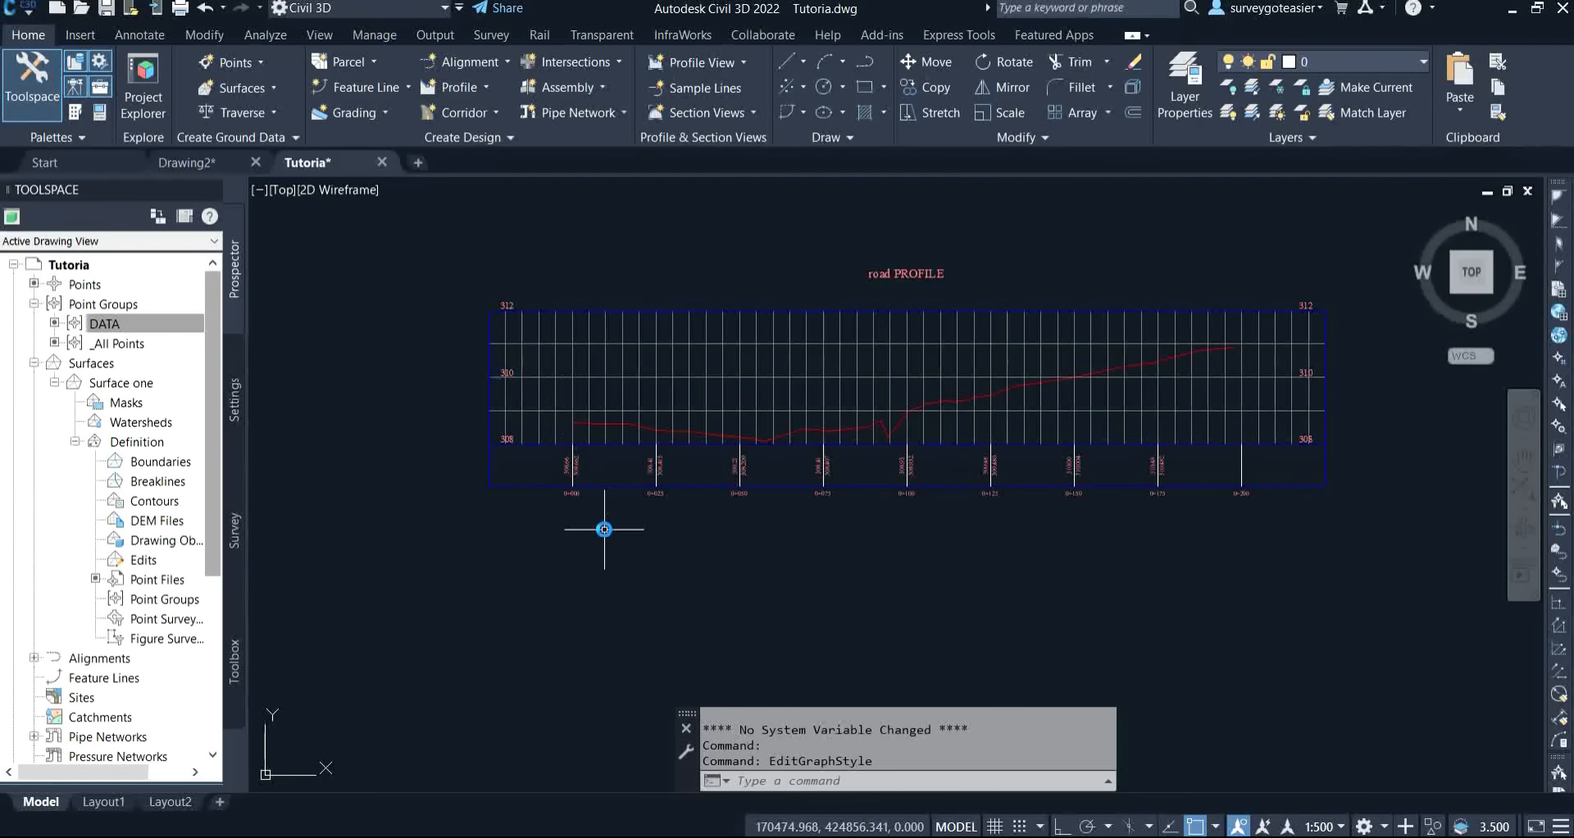
pyautogui.click(566, 488)
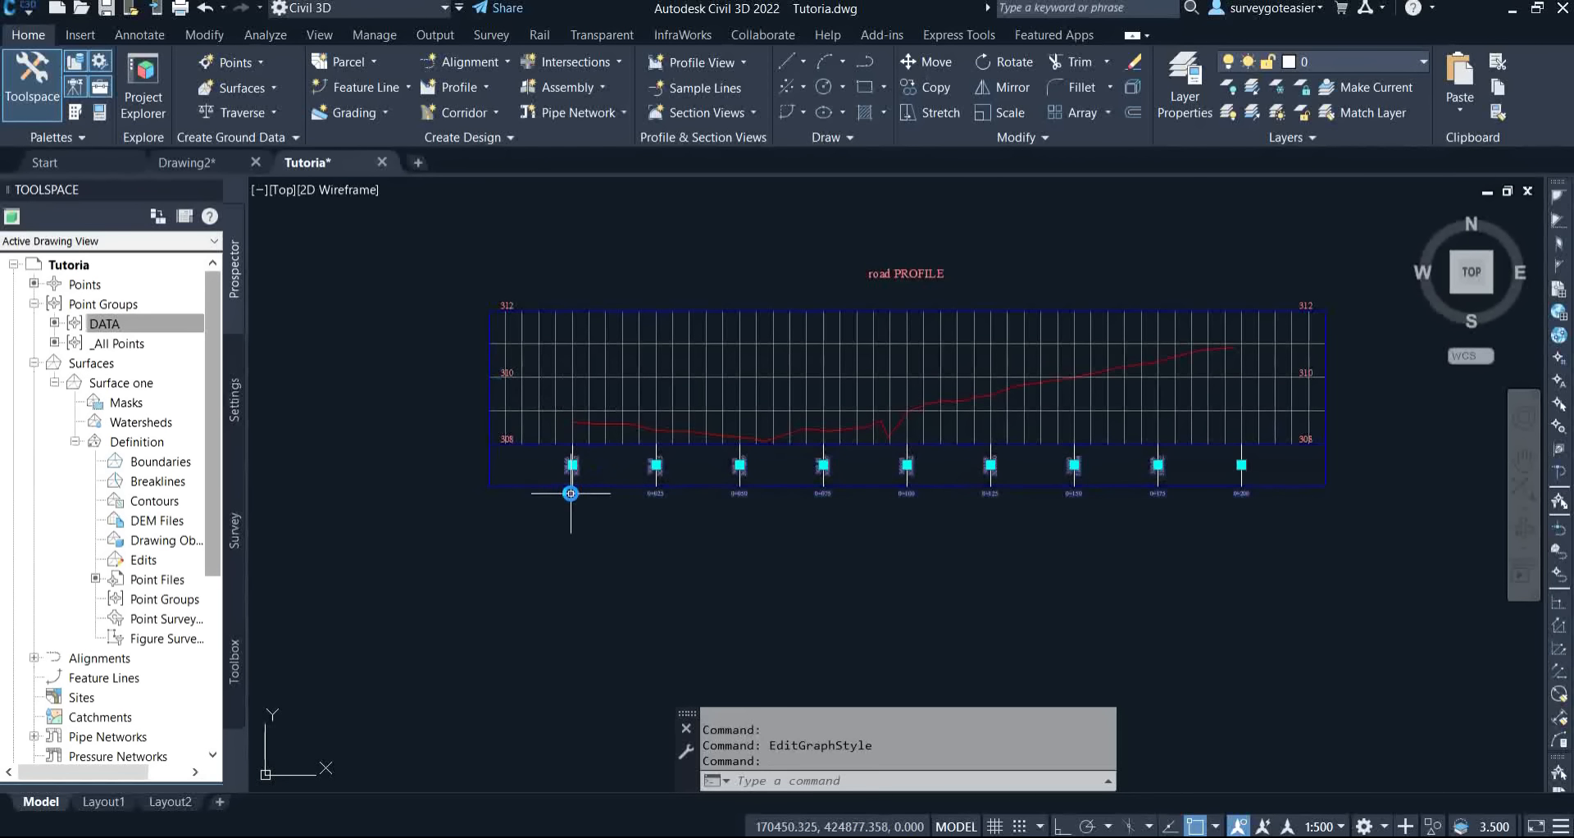
pyautogui.rightClick(570, 493)
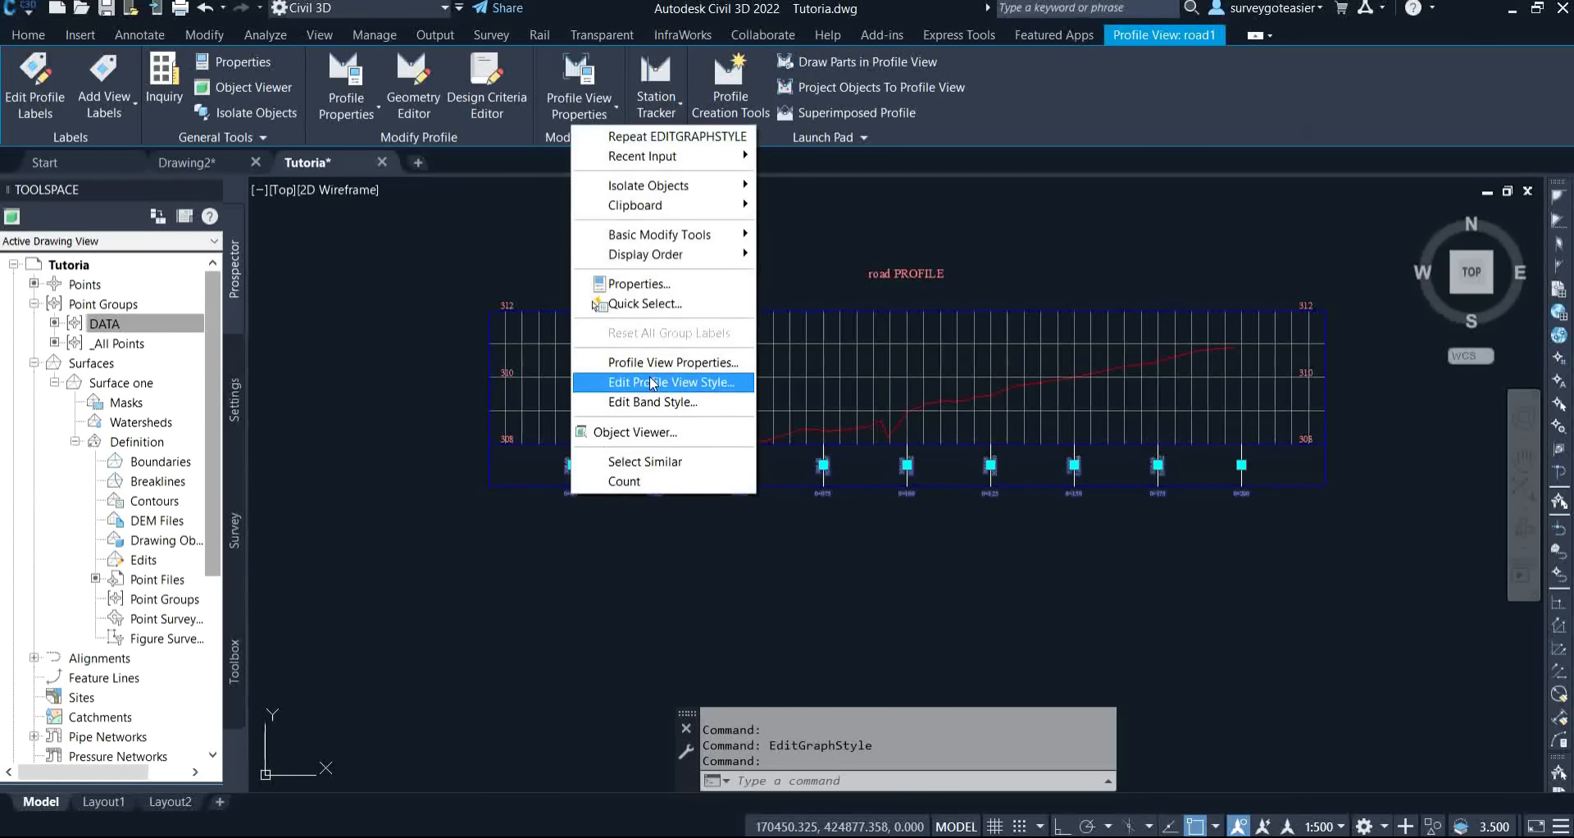
pyautogui.click(647, 381)
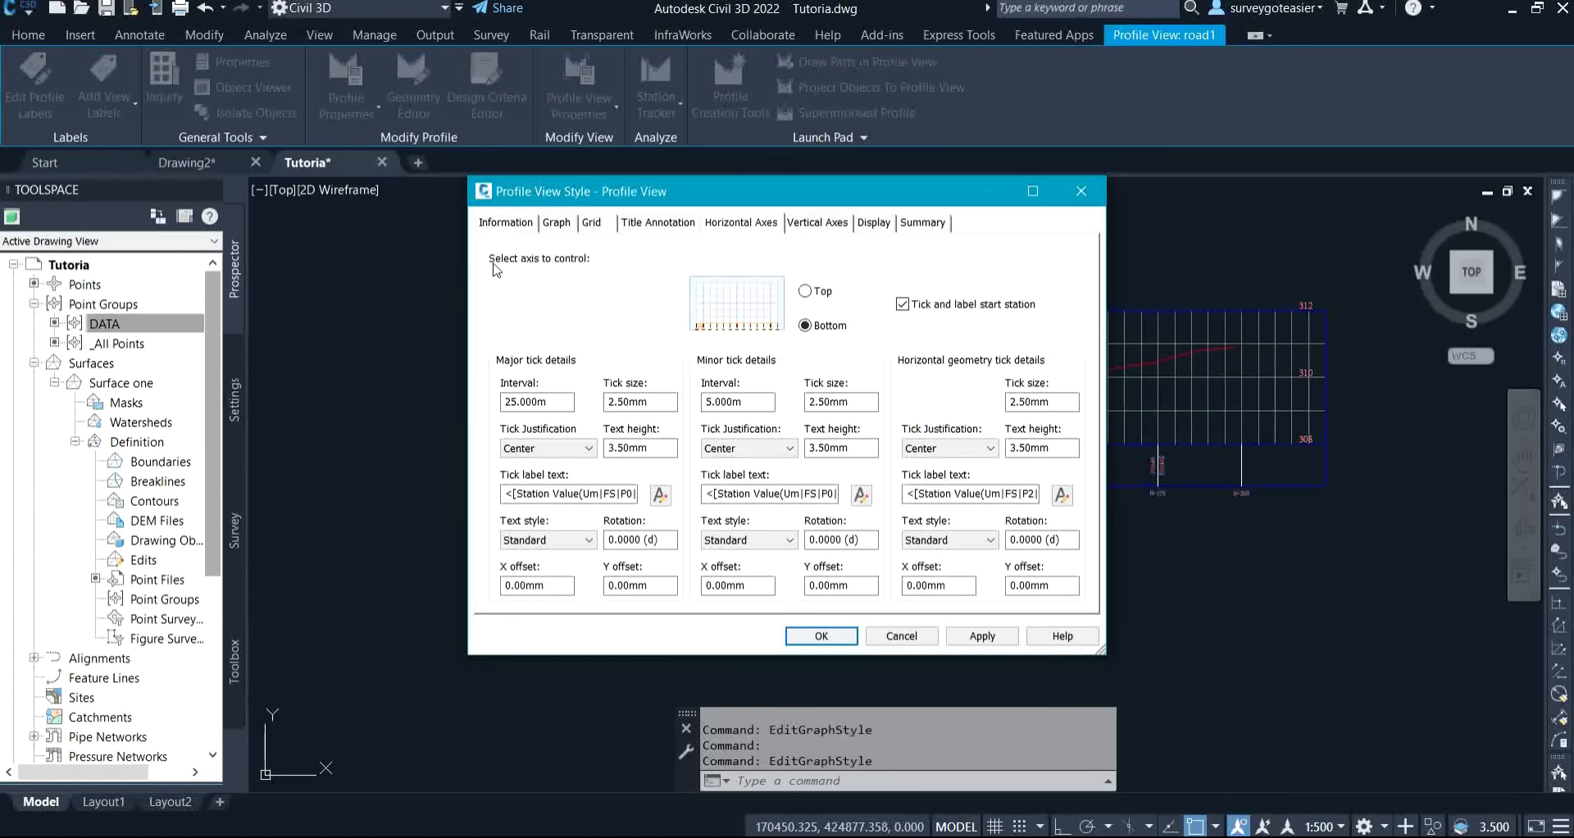
pyautogui.click(590, 223)
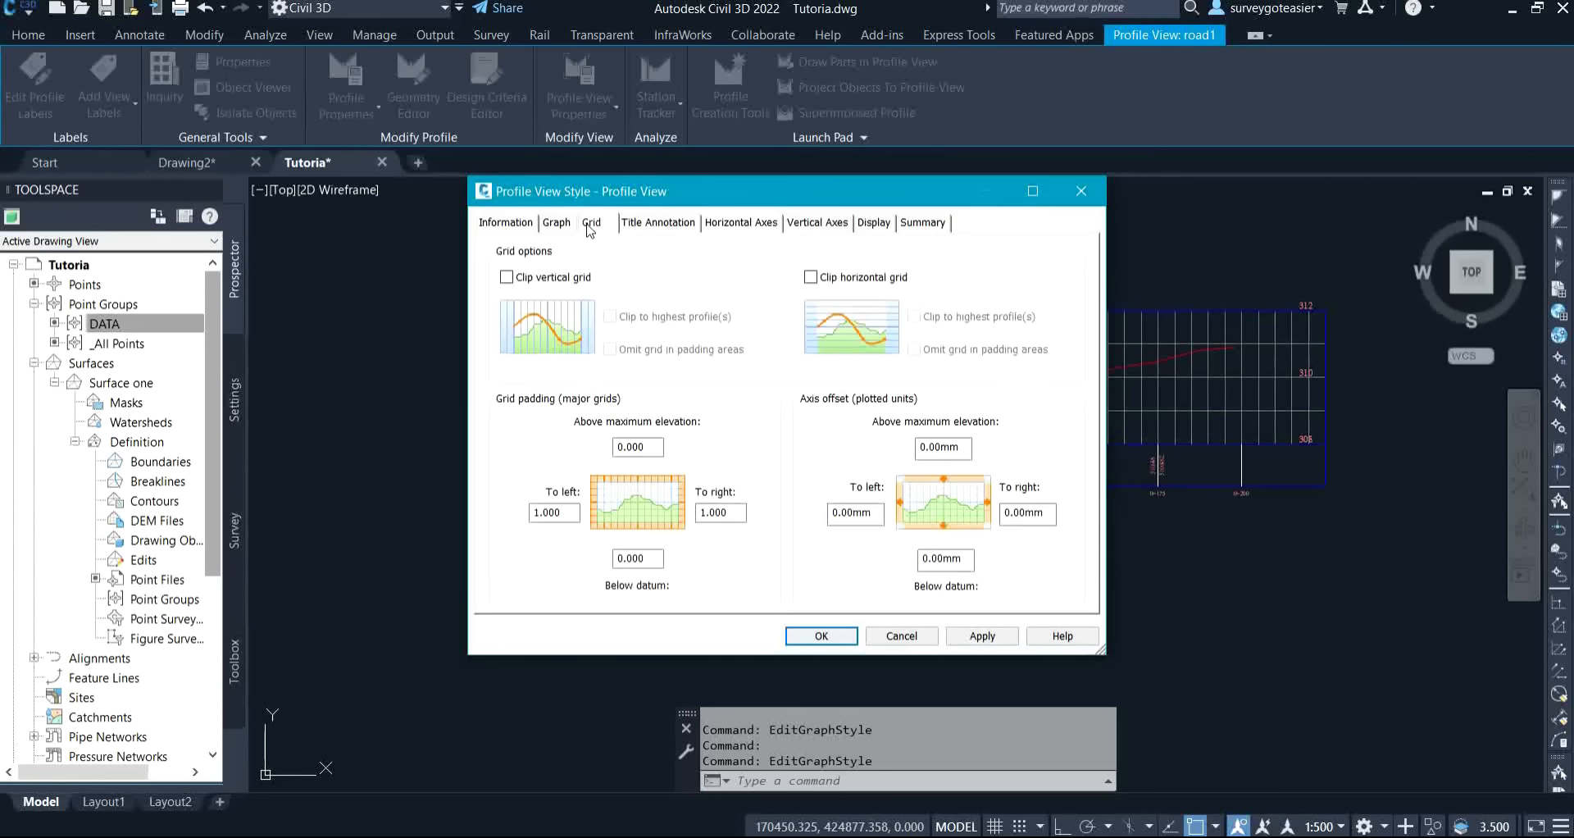
pyautogui.click(507, 278)
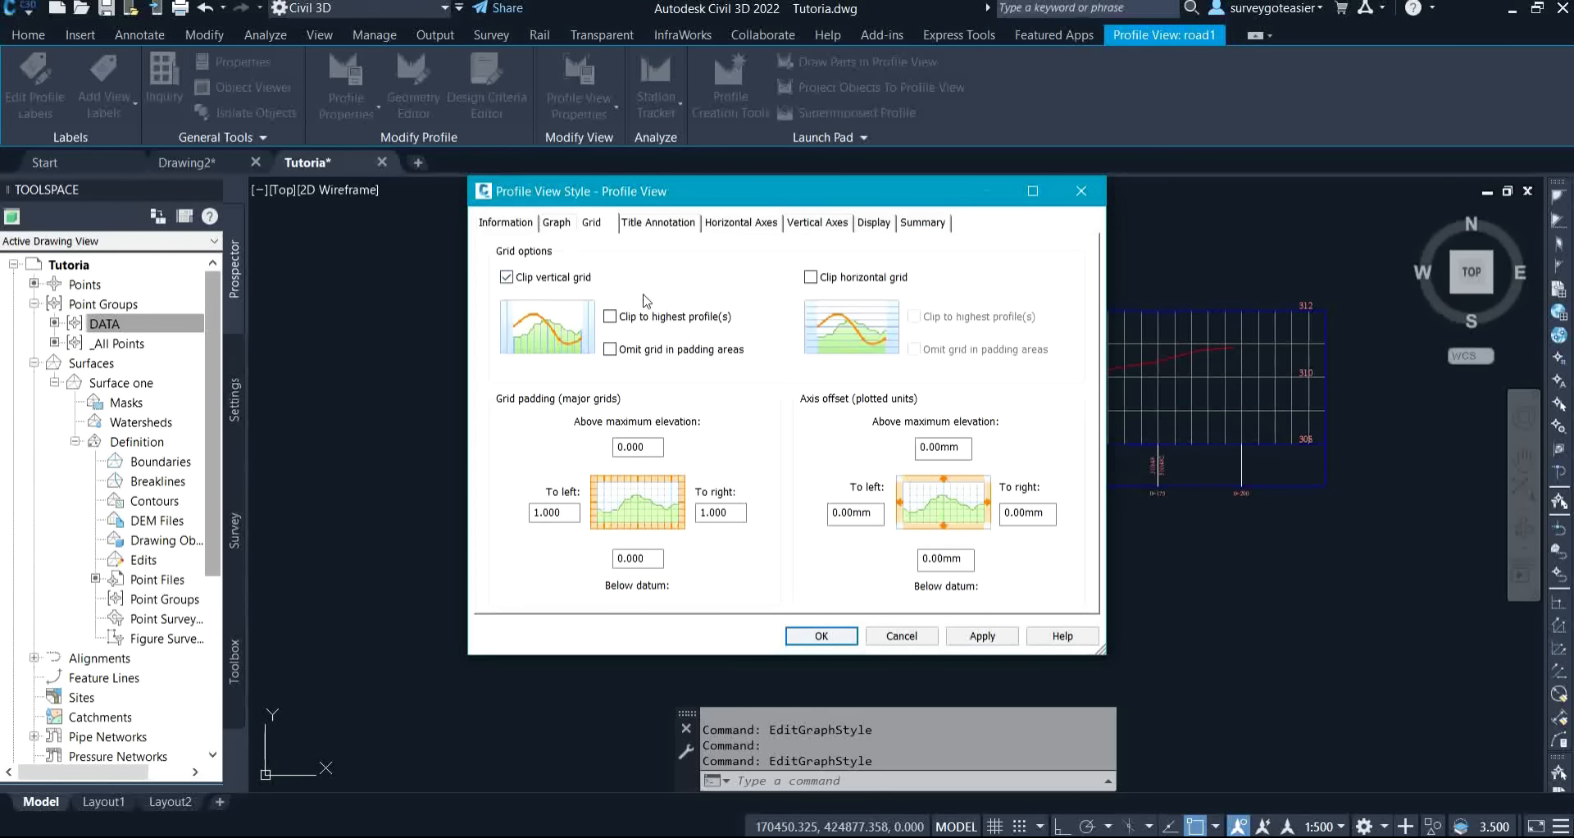
pyautogui.click(812, 278)
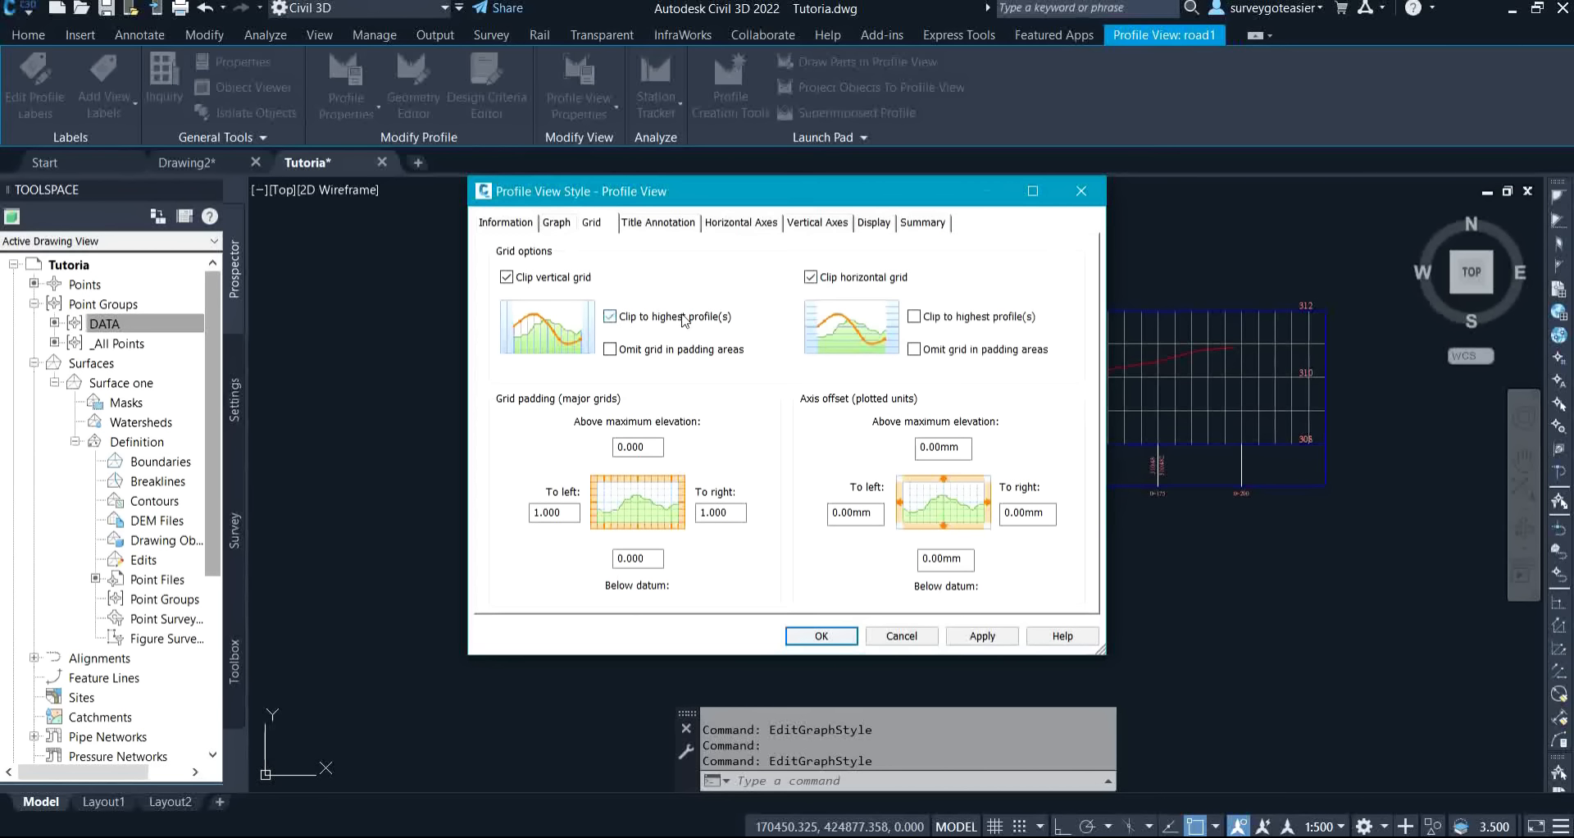
pyautogui.click(982, 636)
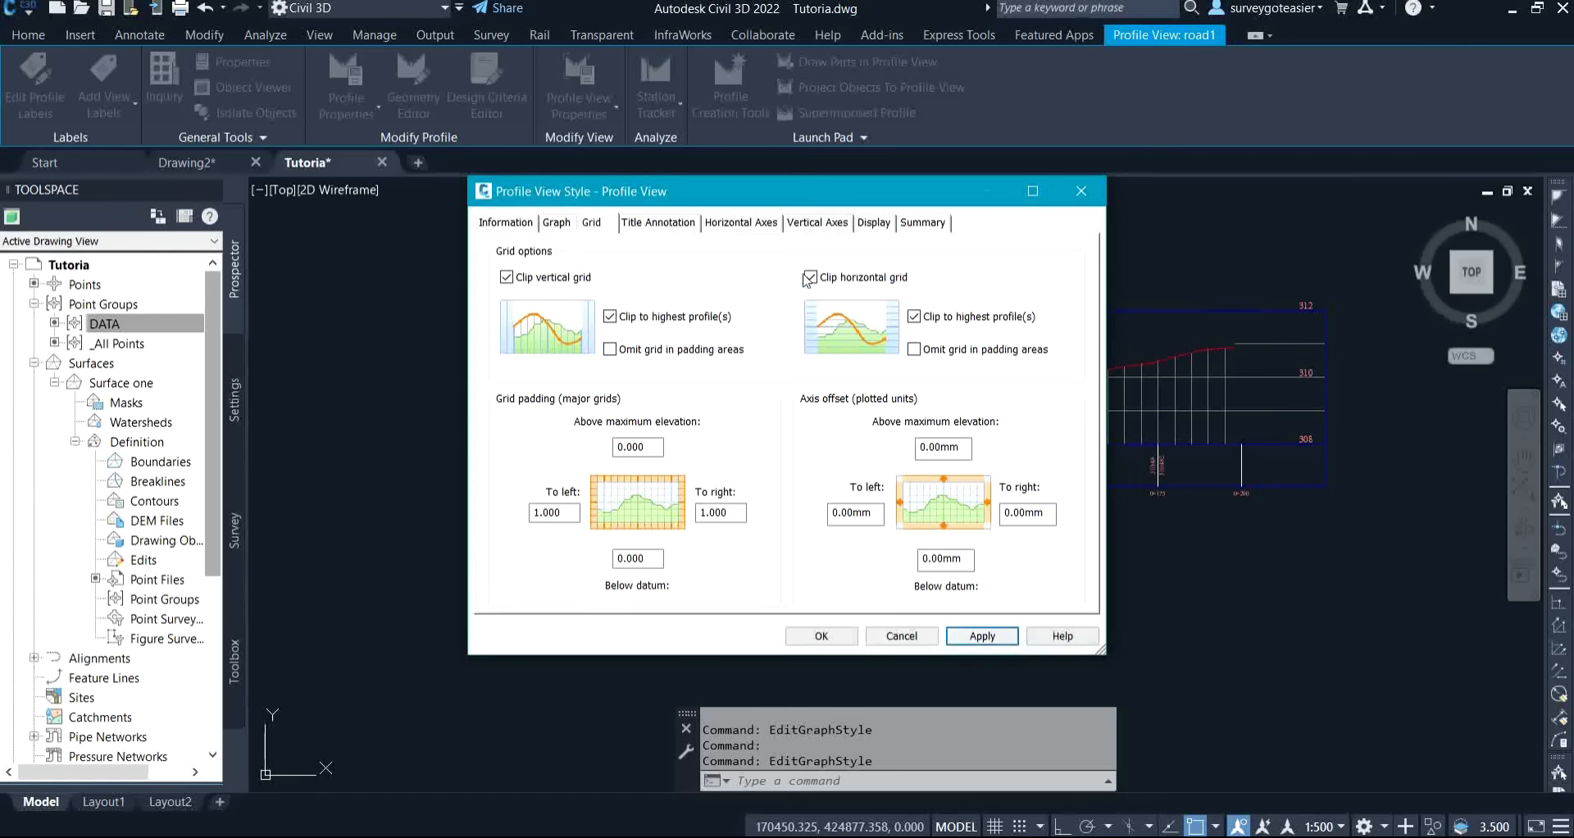
pyautogui.moveTo(806, 188); pyautogui.dragTo(706, 196)
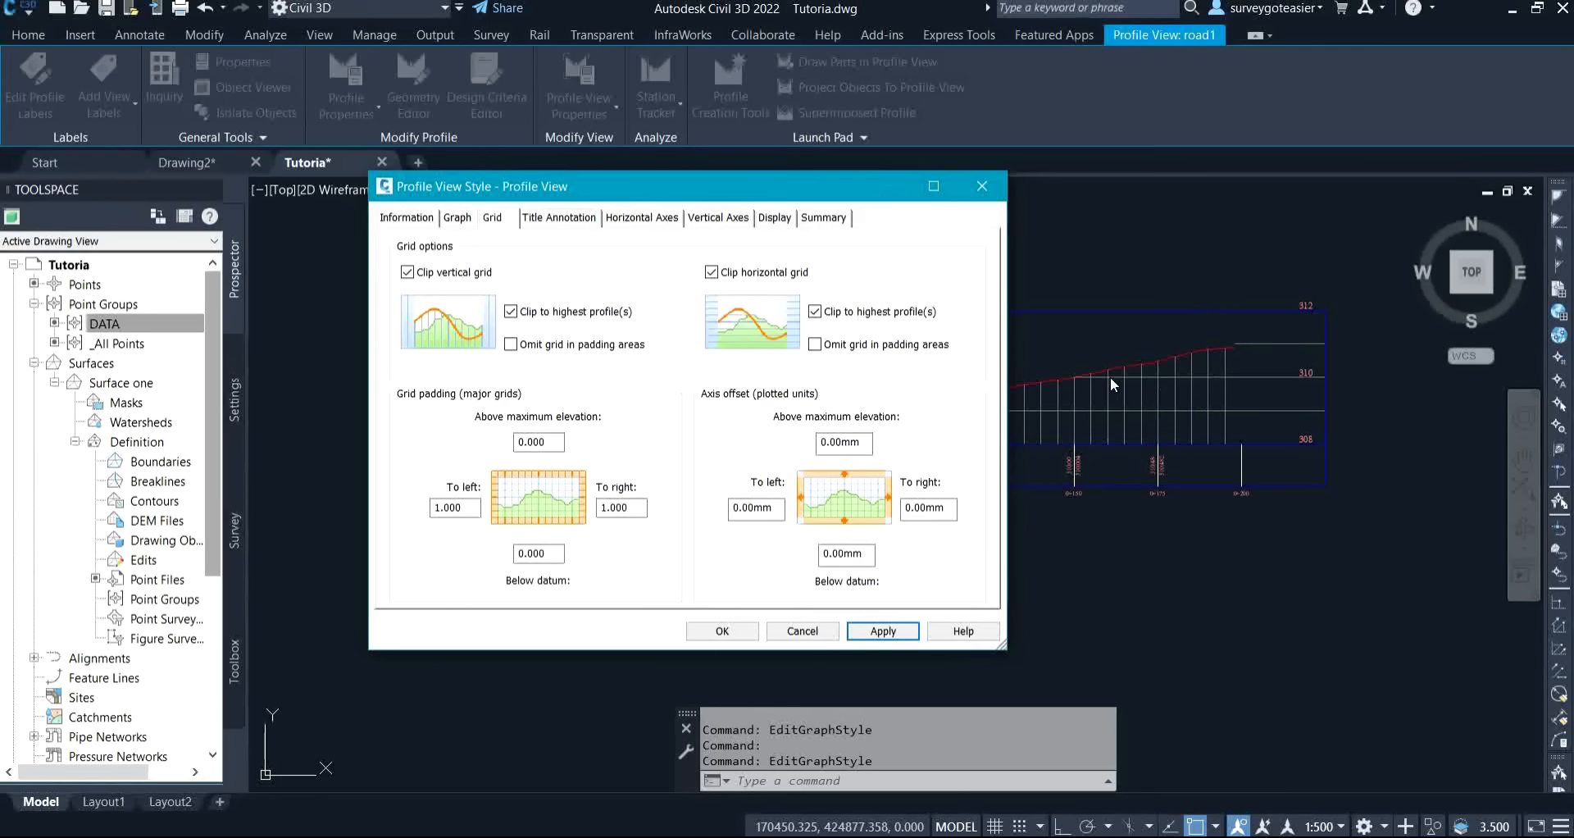
pyautogui.click(722, 630)
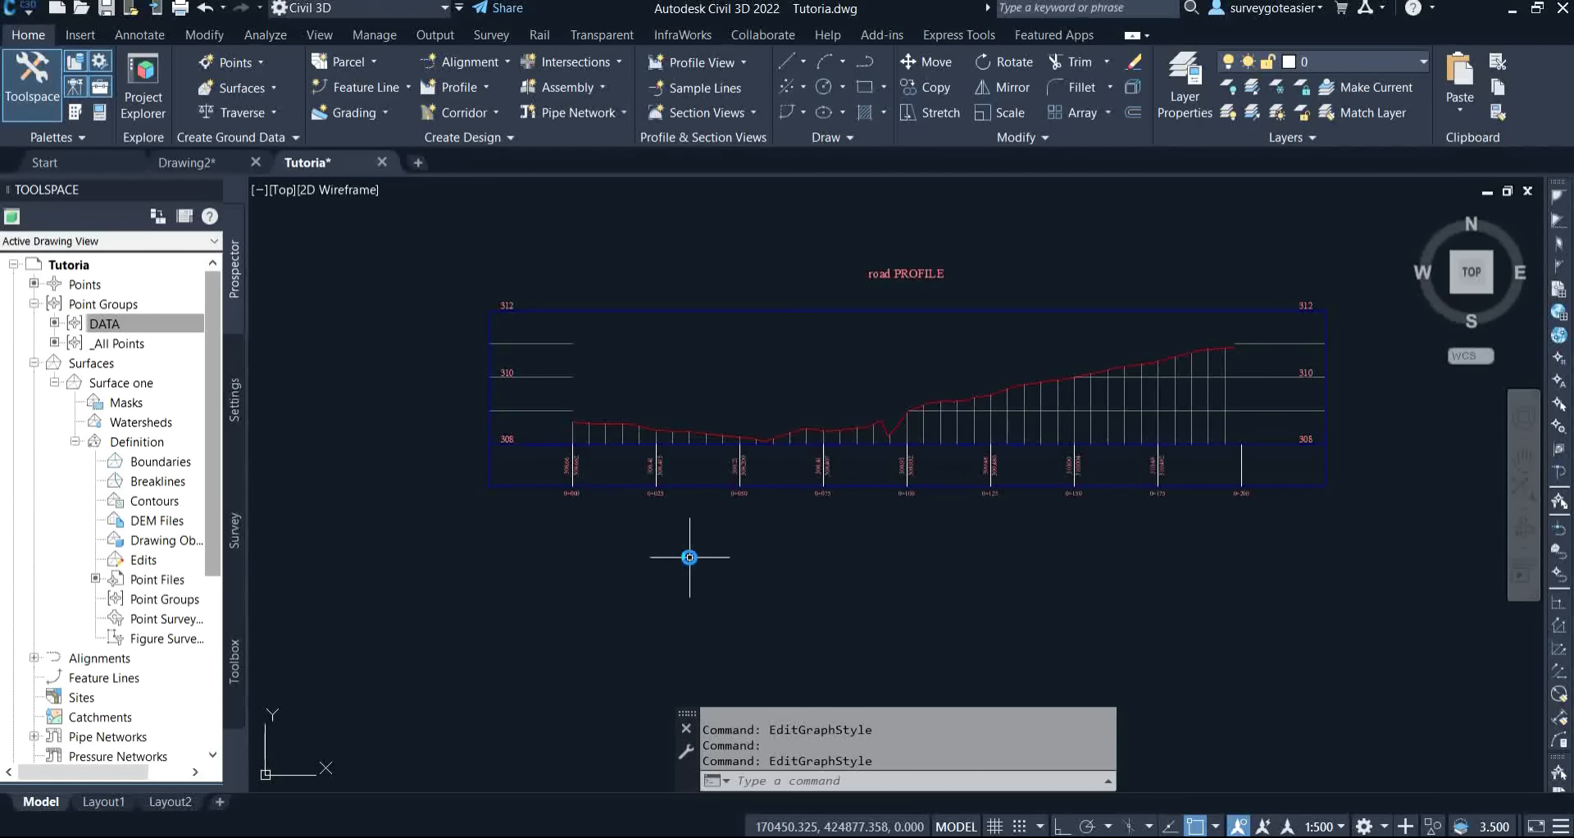
pyautogui.hotkey('ctrl', 'z')
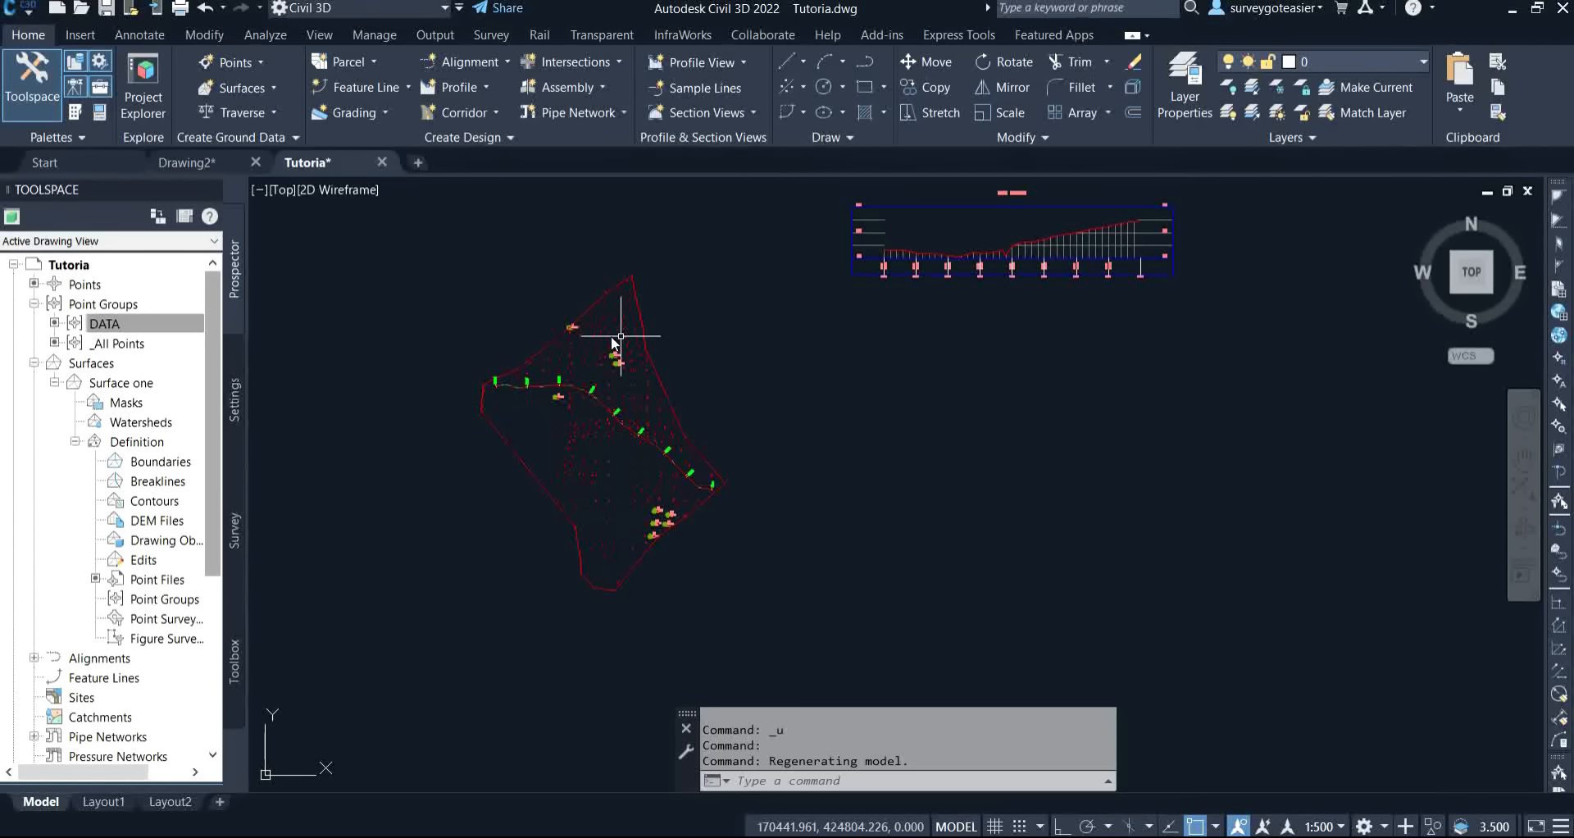
# Start creating offset alignments, choosing the road alignment from the alignment list as the parent.
pyautogui.scroll(6, 524, 407)
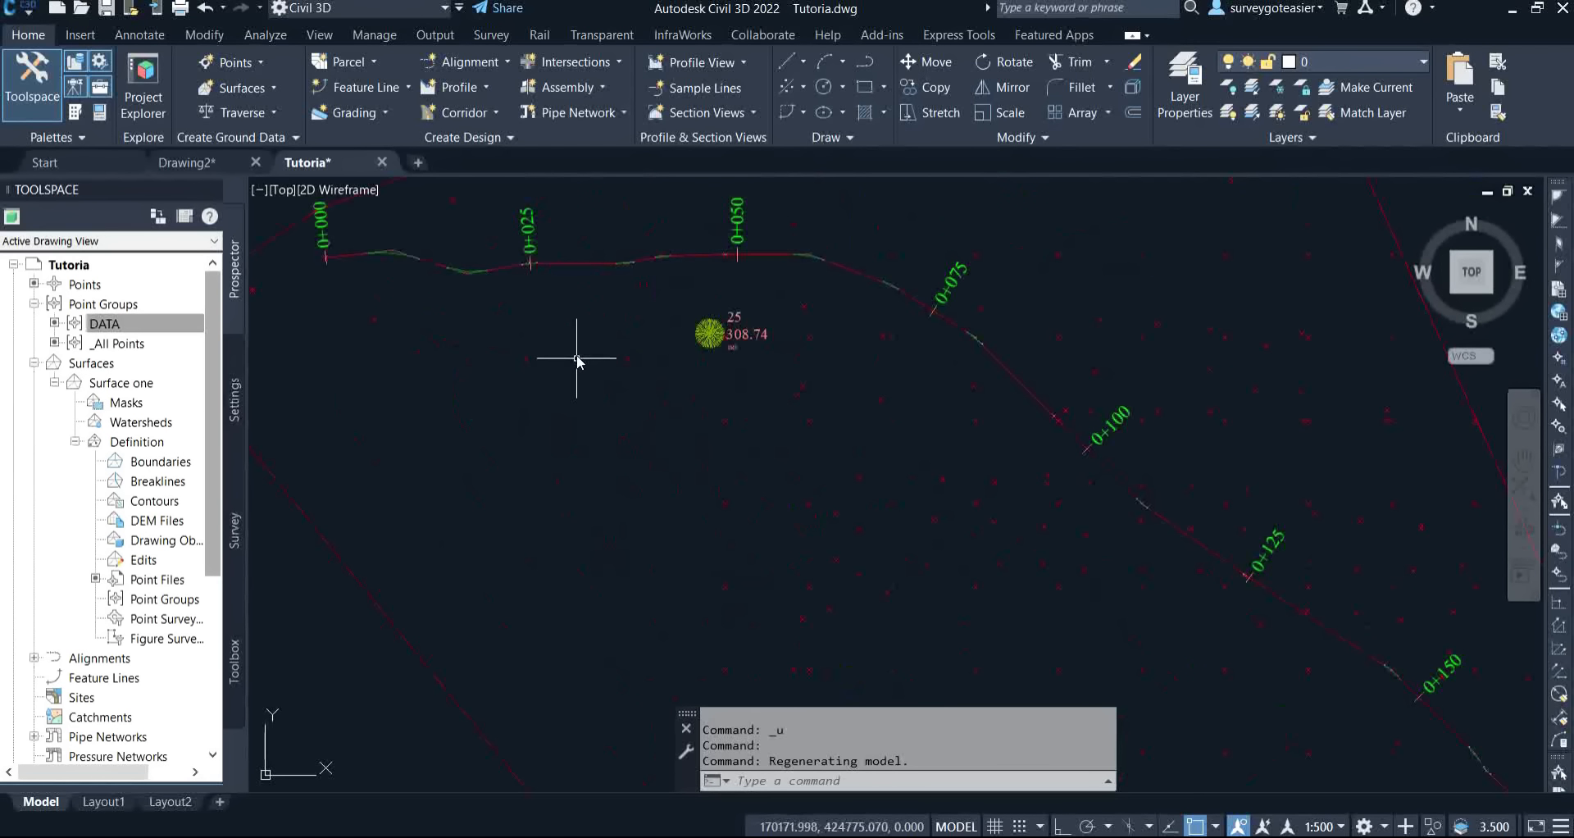
pyautogui.scroll(-2, 552, 320)
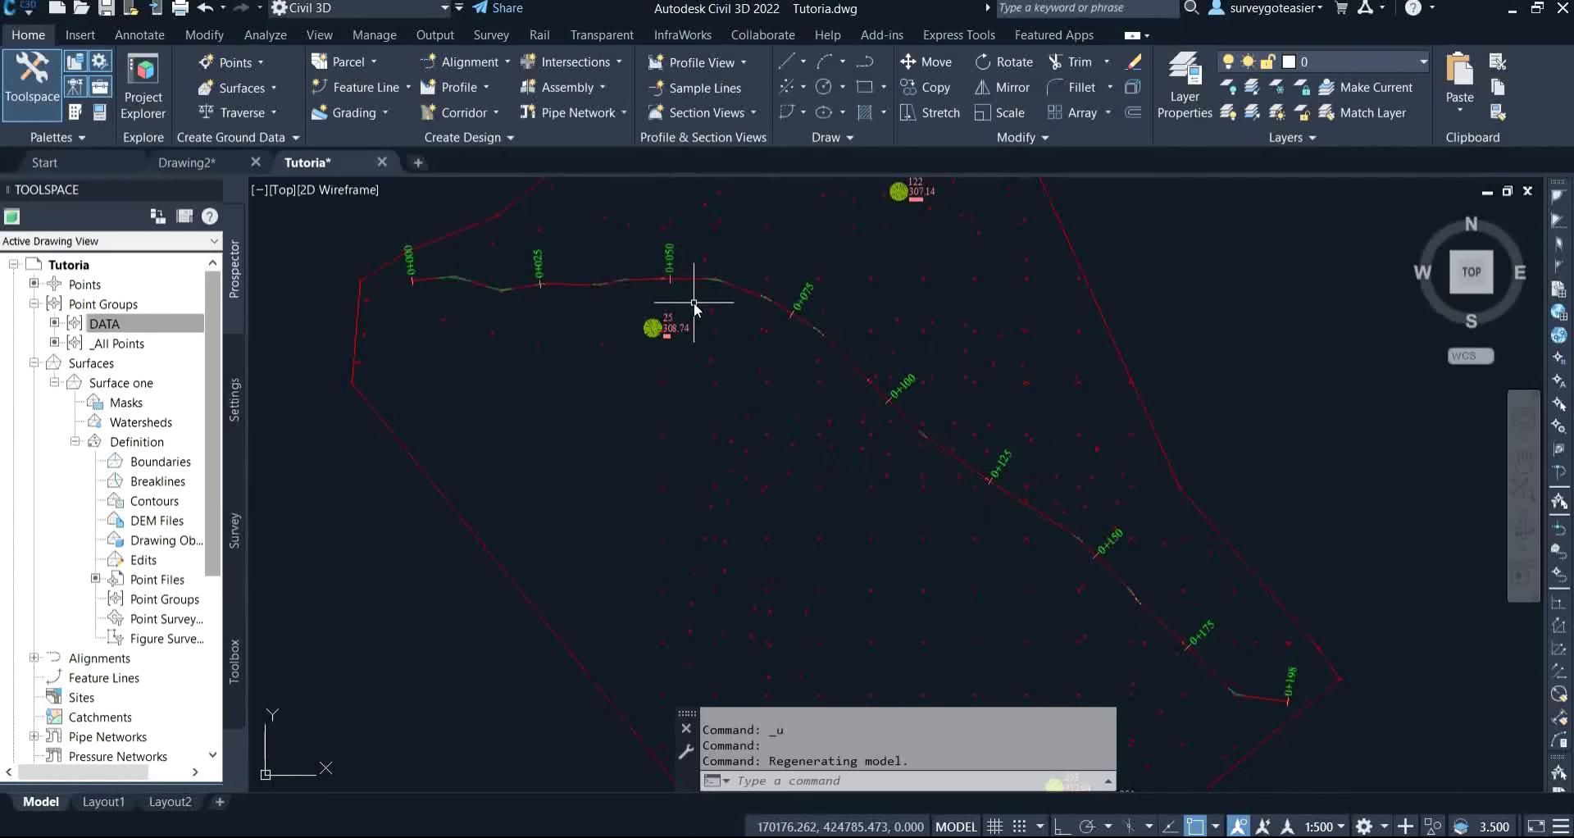
pyautogui.moveTo(695, 306)
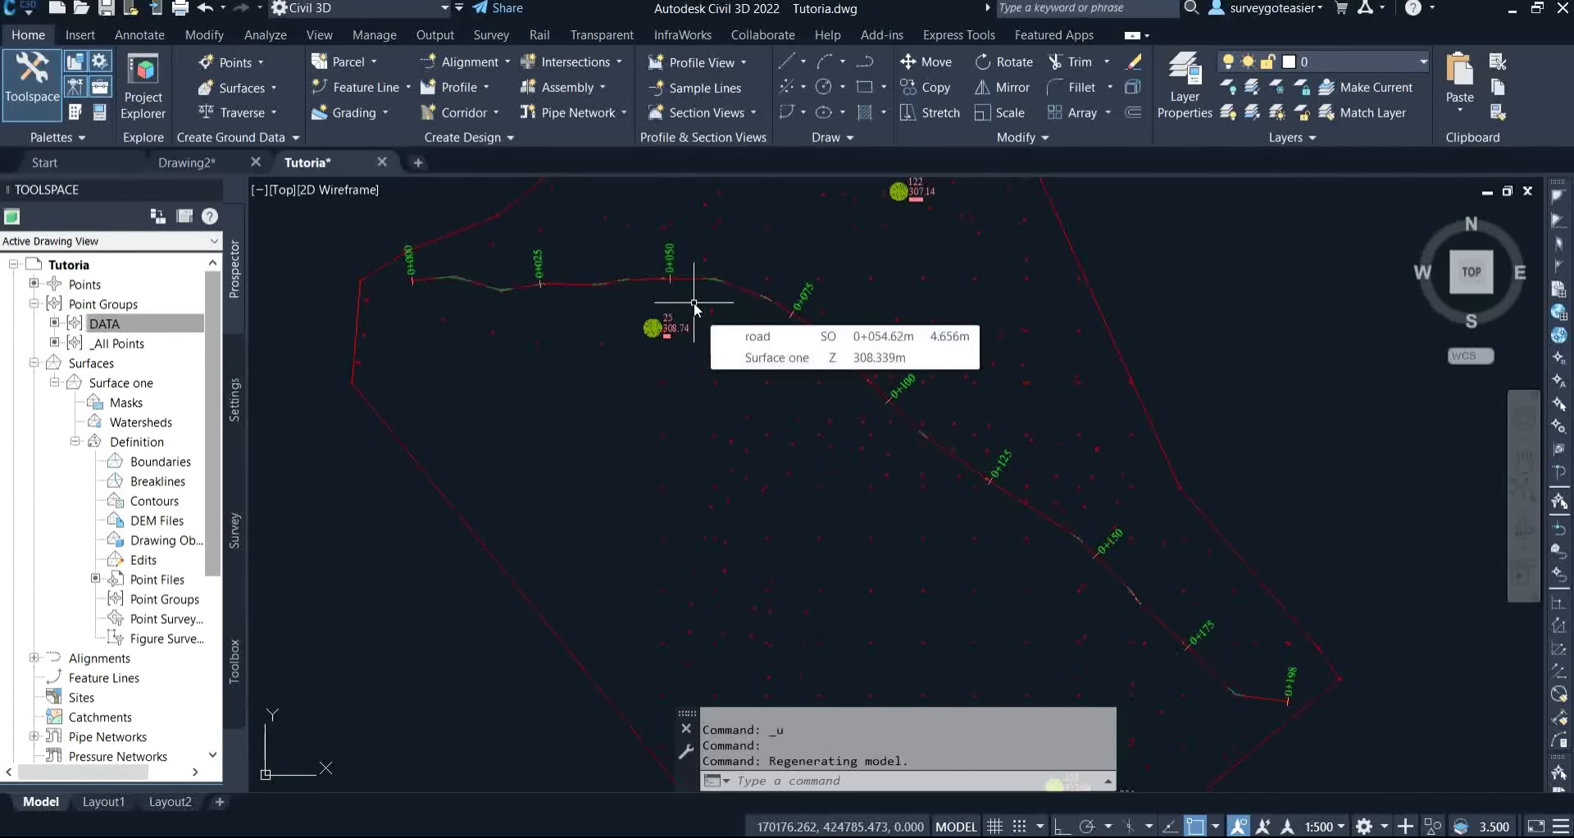
pyautogui.click(479, 69)
pyautogui.press('Escape')
pyautogui.press('Escape')
pyautogui.press('Escape')
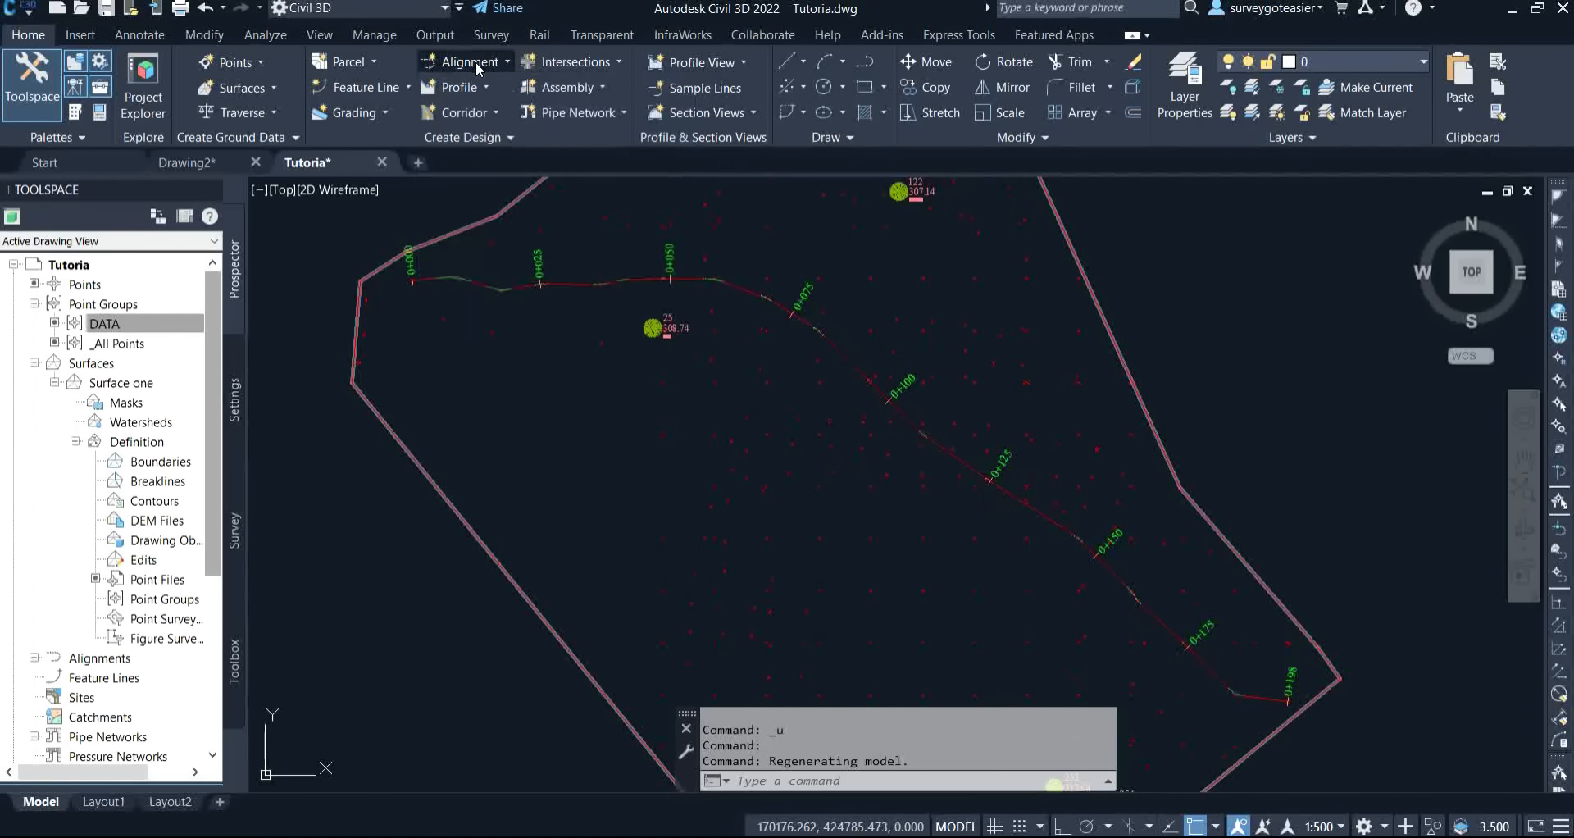
pyautogui.click(479, 69)
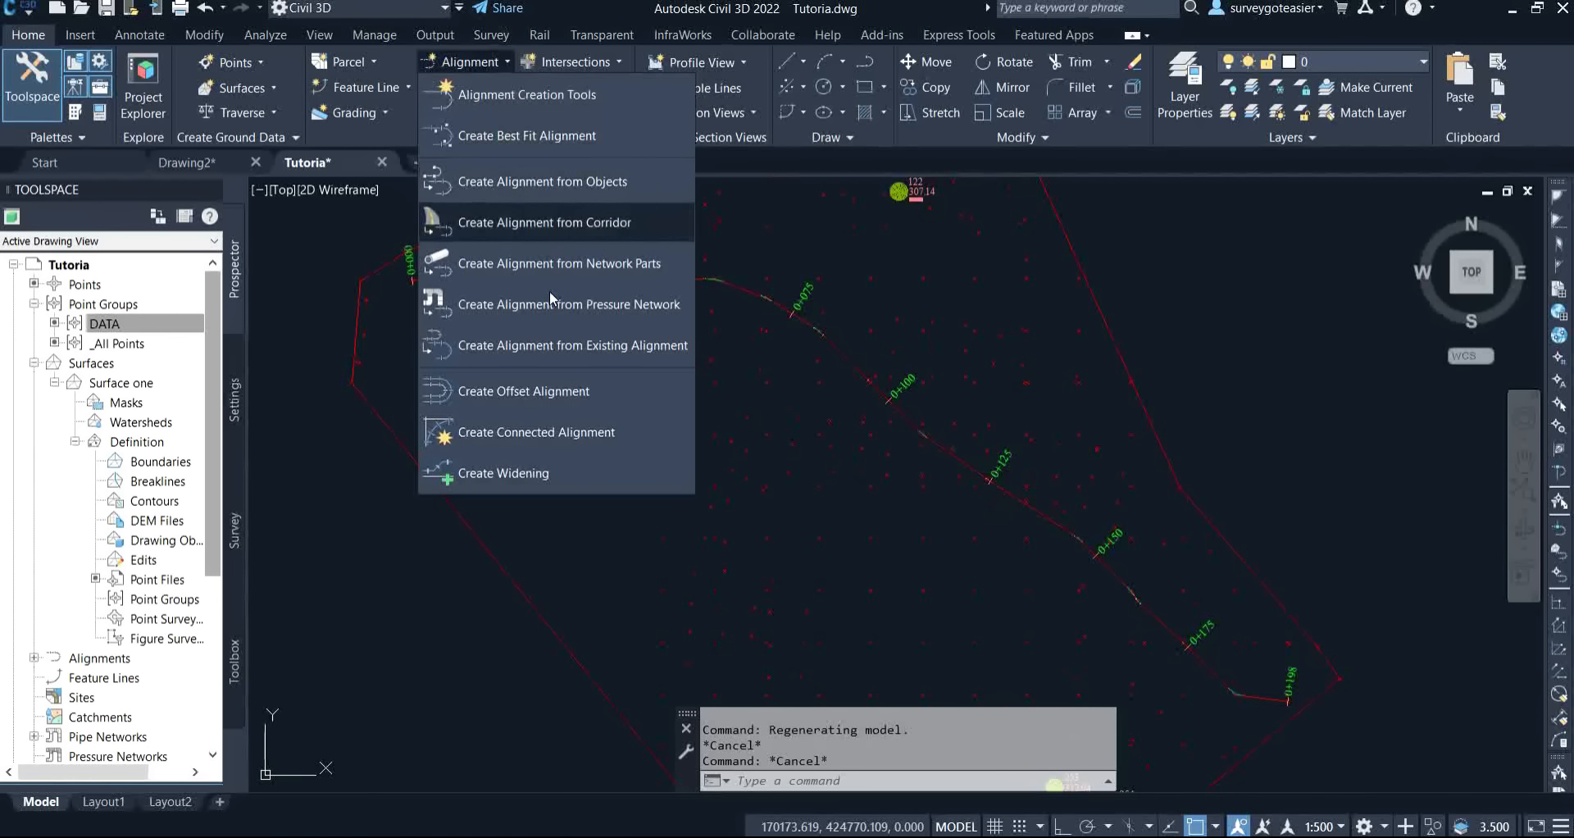
pyautogui.click(517, 394)
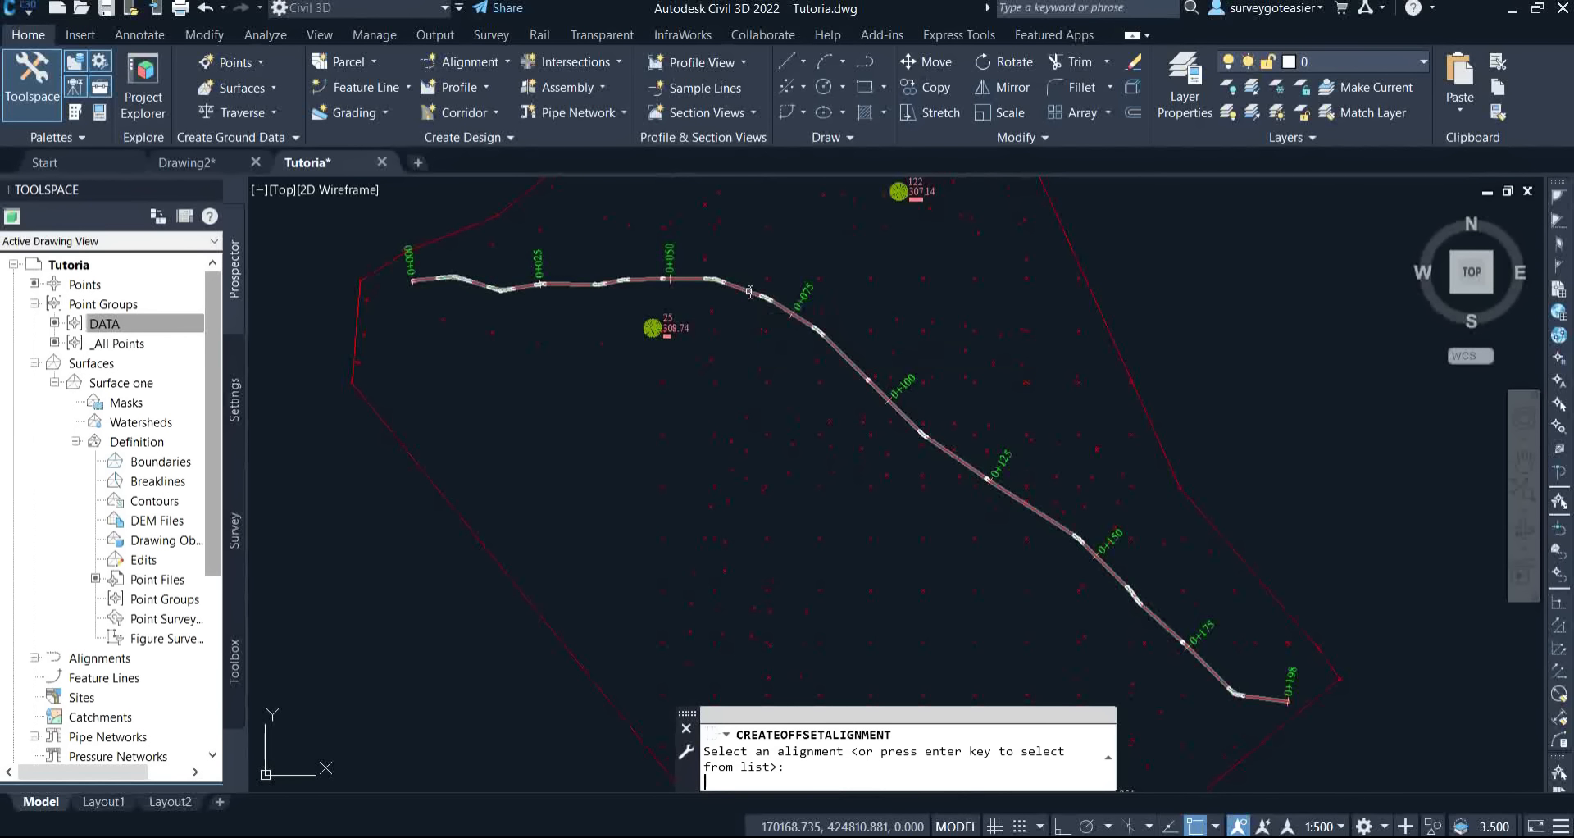
pyautogui.press('Return')
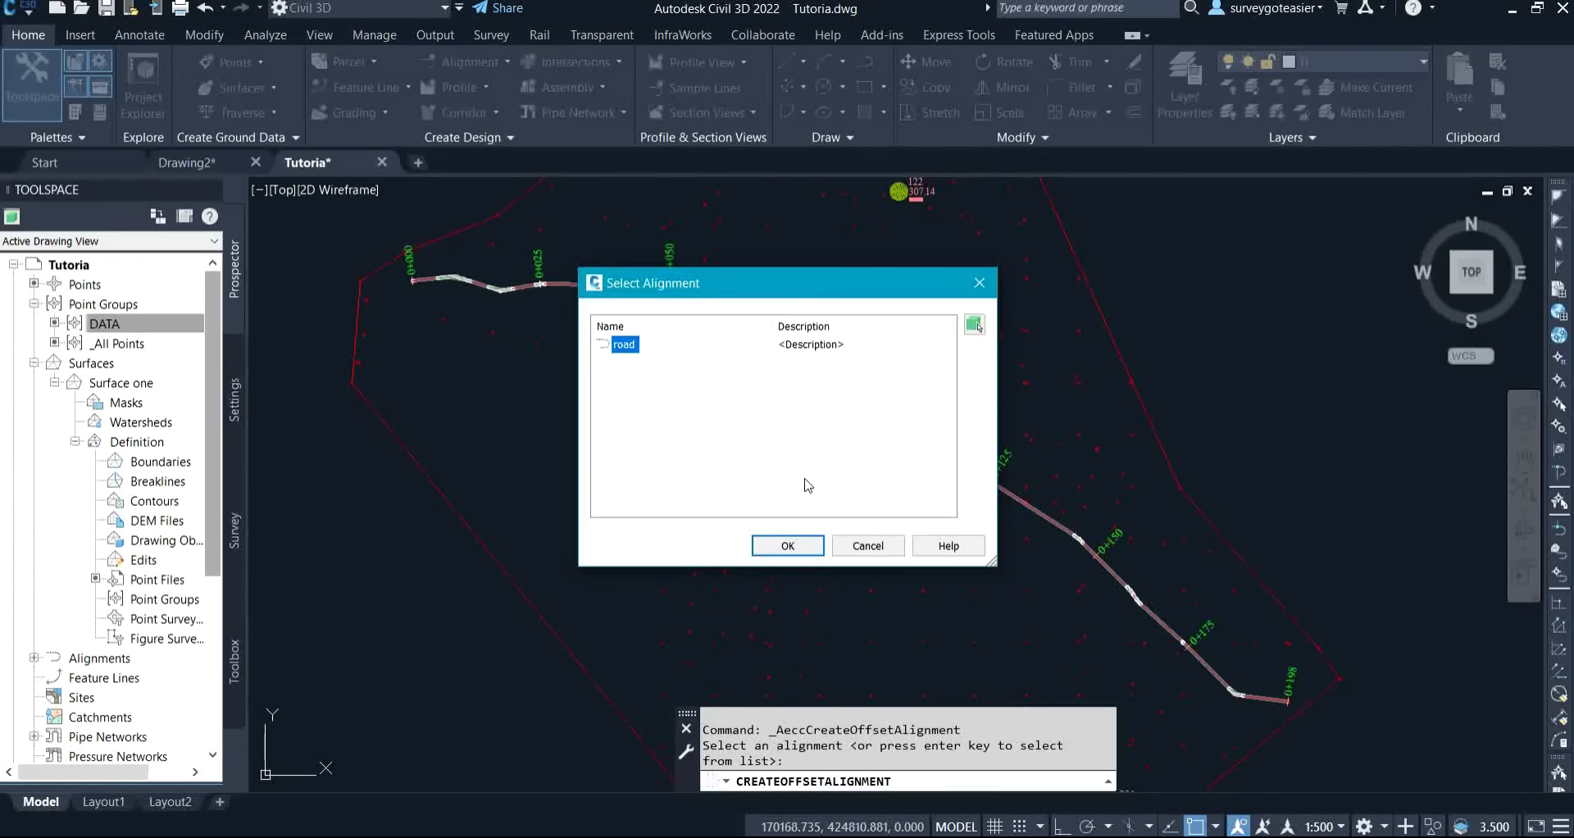
pyautogui.click(797, 548)
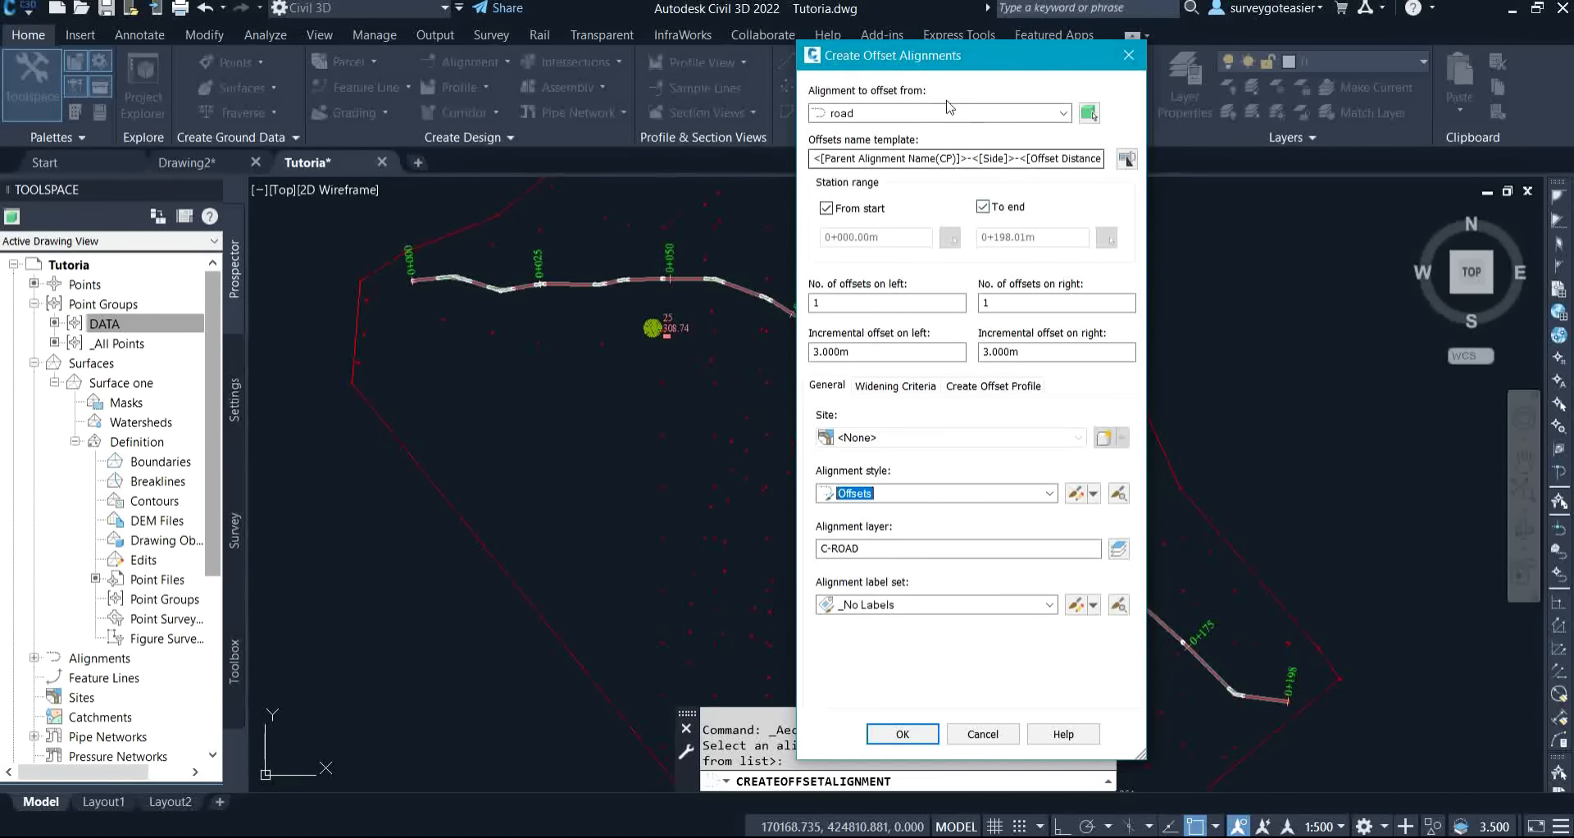
# Reselect road as the alignment to offset from, and toggle the station range's From start option off and back on.
pyautogui.click(915, 108)
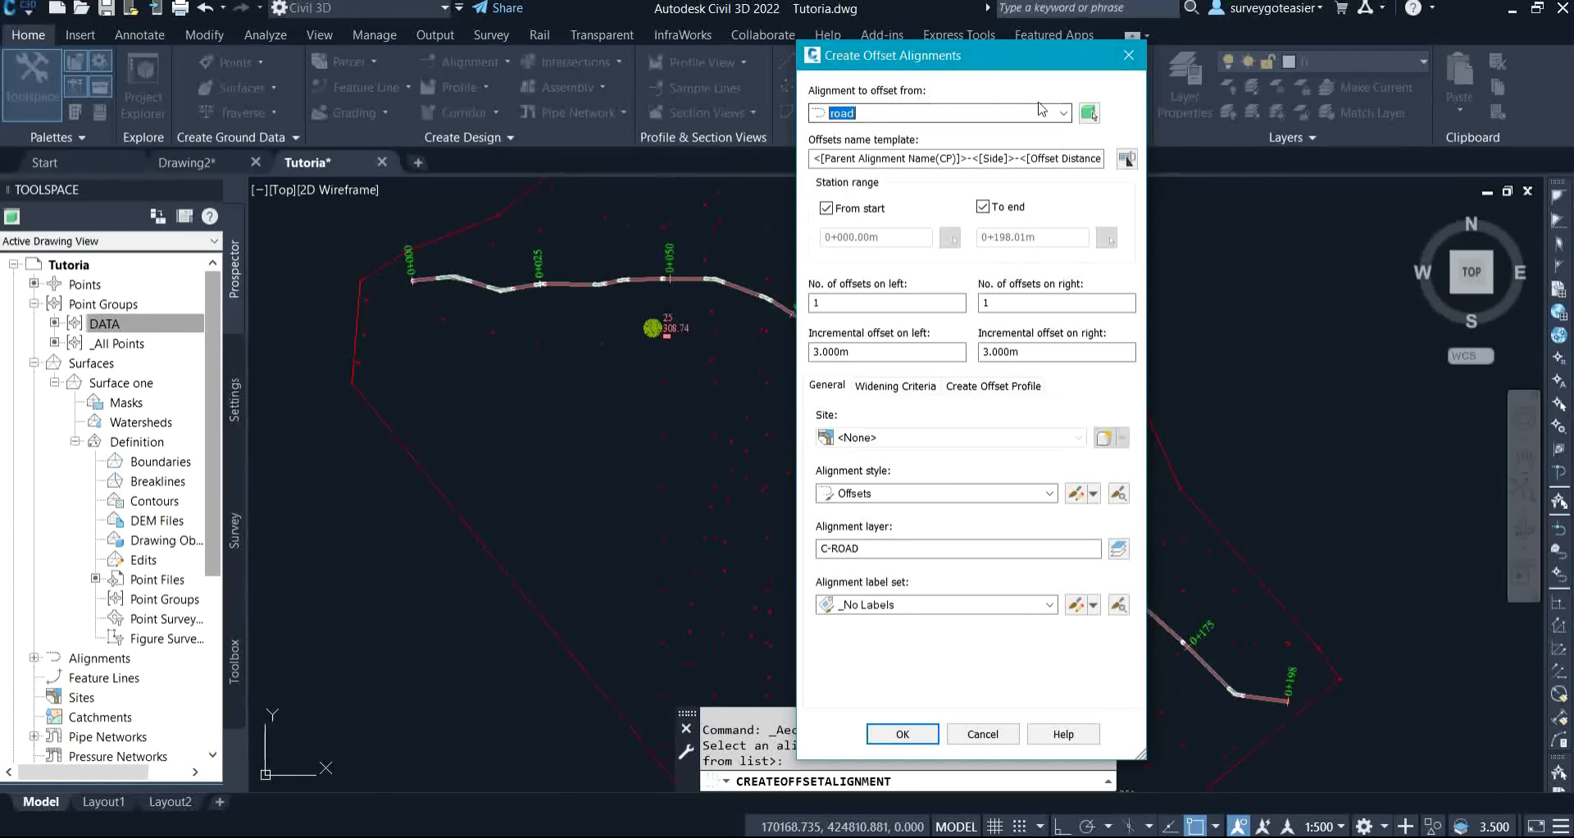
pyautogui.click(848, 114)
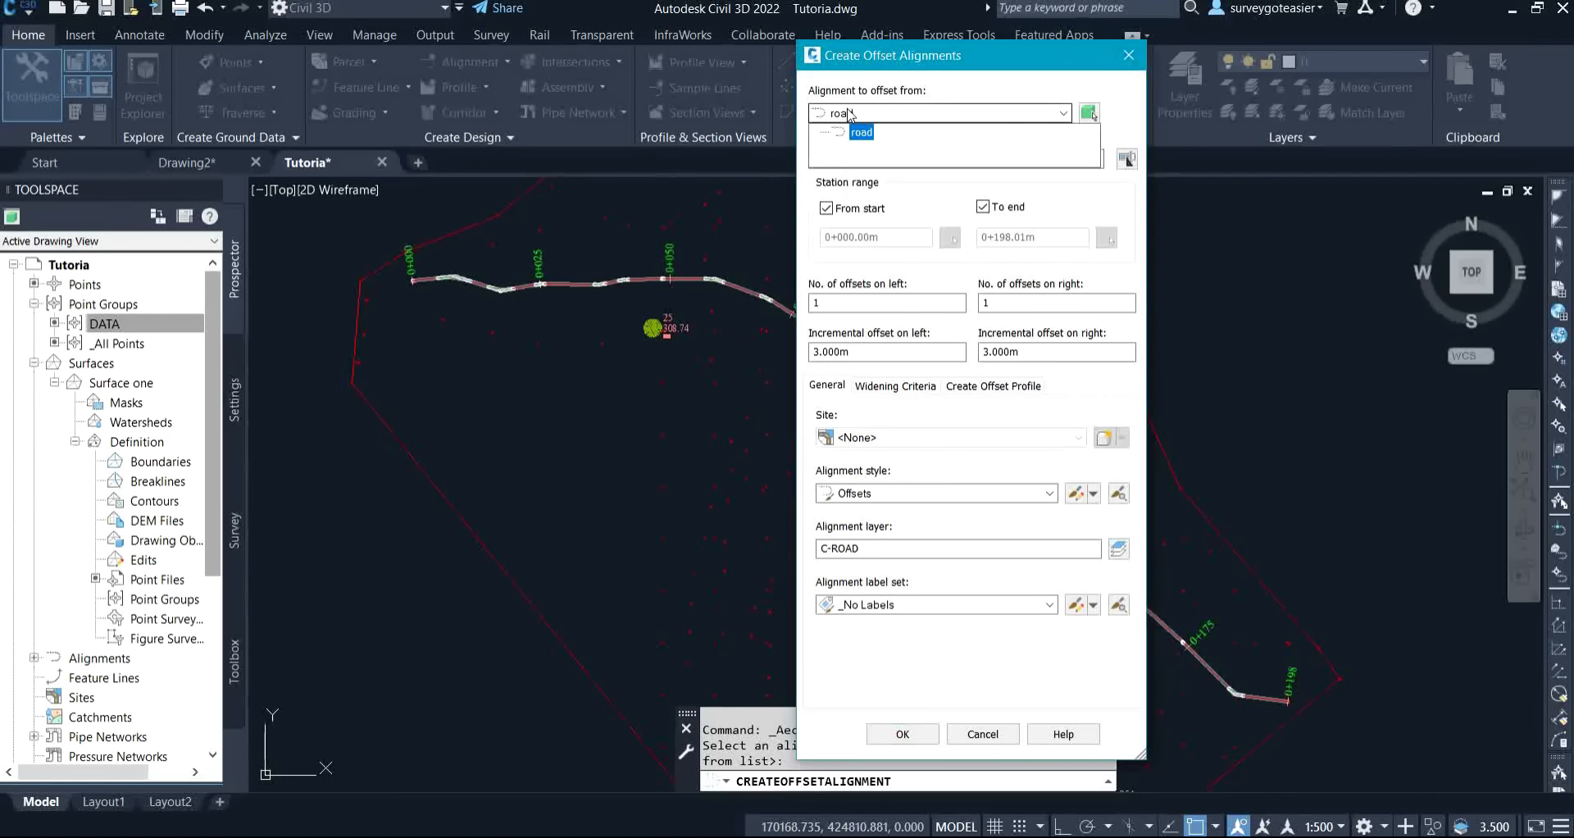
pyautogui.click(861, 132)
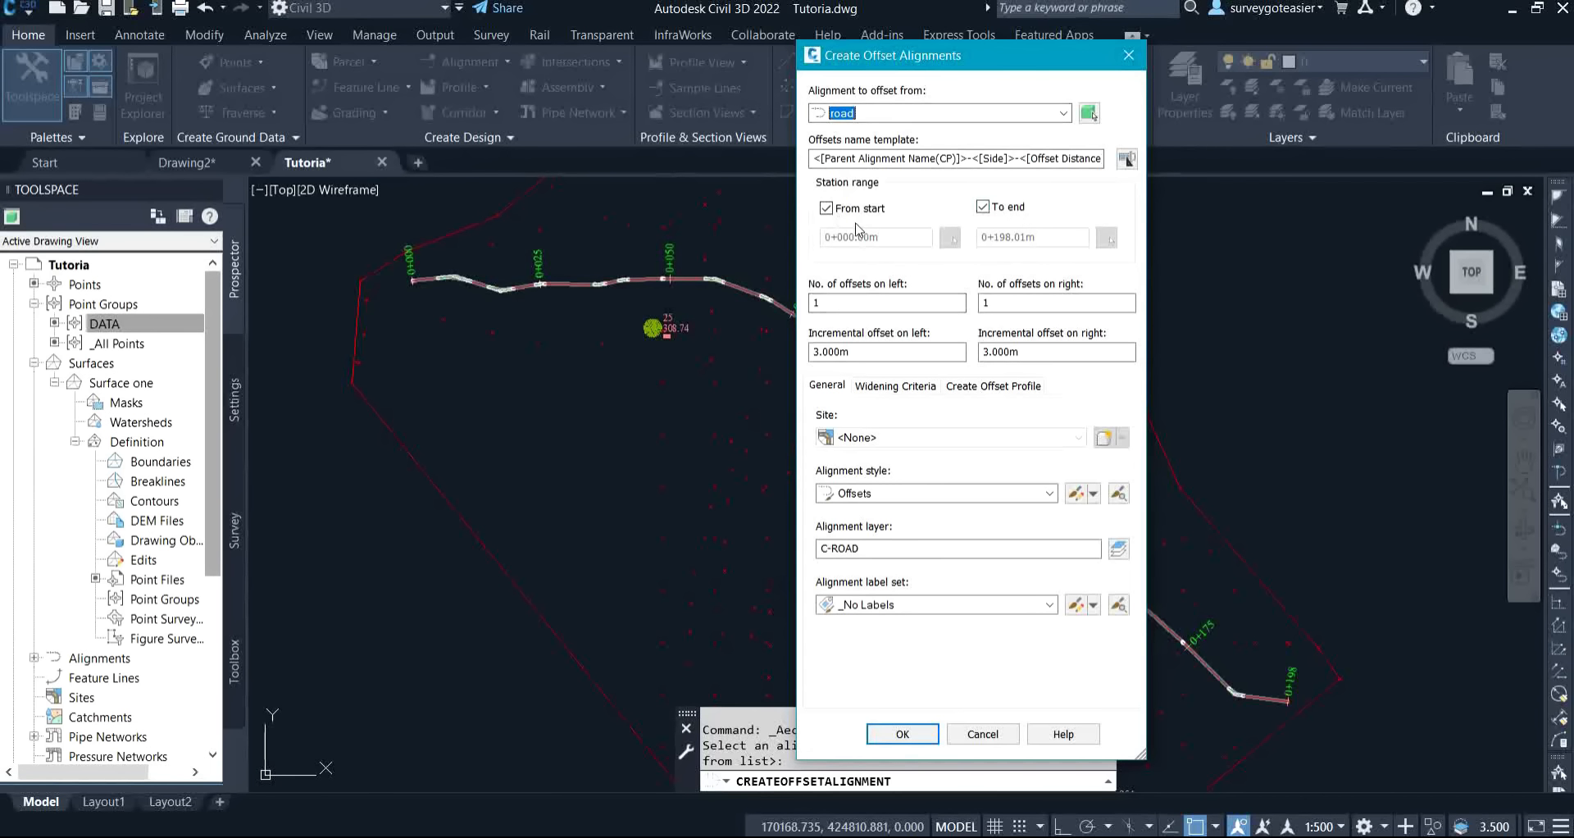
pyautogui.click(830, 208)
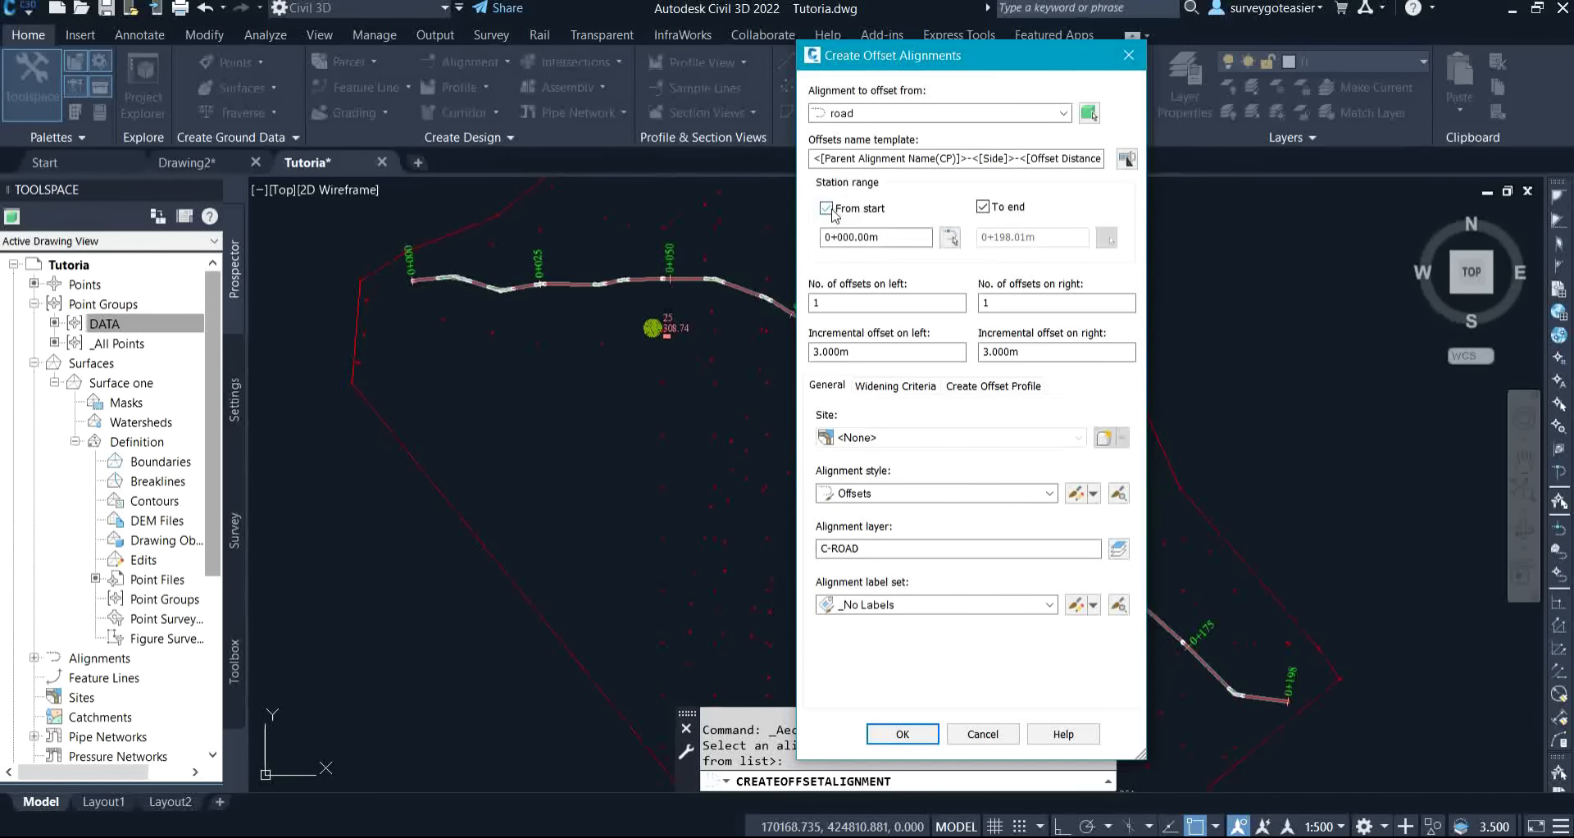
pyautogui.click(828, 208)
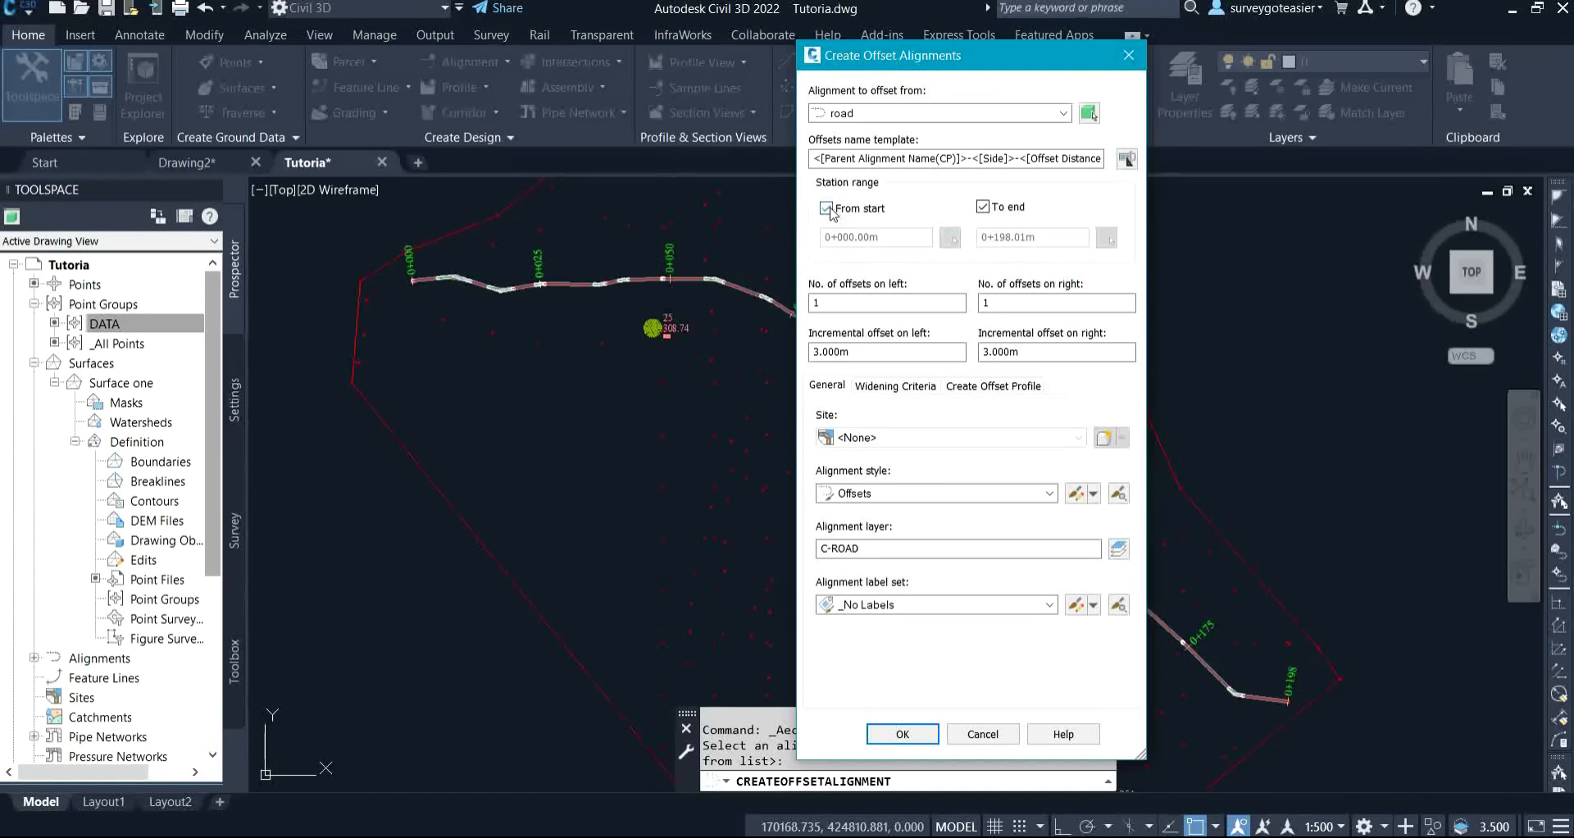
# Toggle the station range's To end option off and back on, and set the number of offsets on the left to 1.
pyautogui.click(983, 207)
pyautogui.click(990, 210)
pyautogui.click(815, 300)
pyautogui.write('1')
pyautogui.click(833, 303)
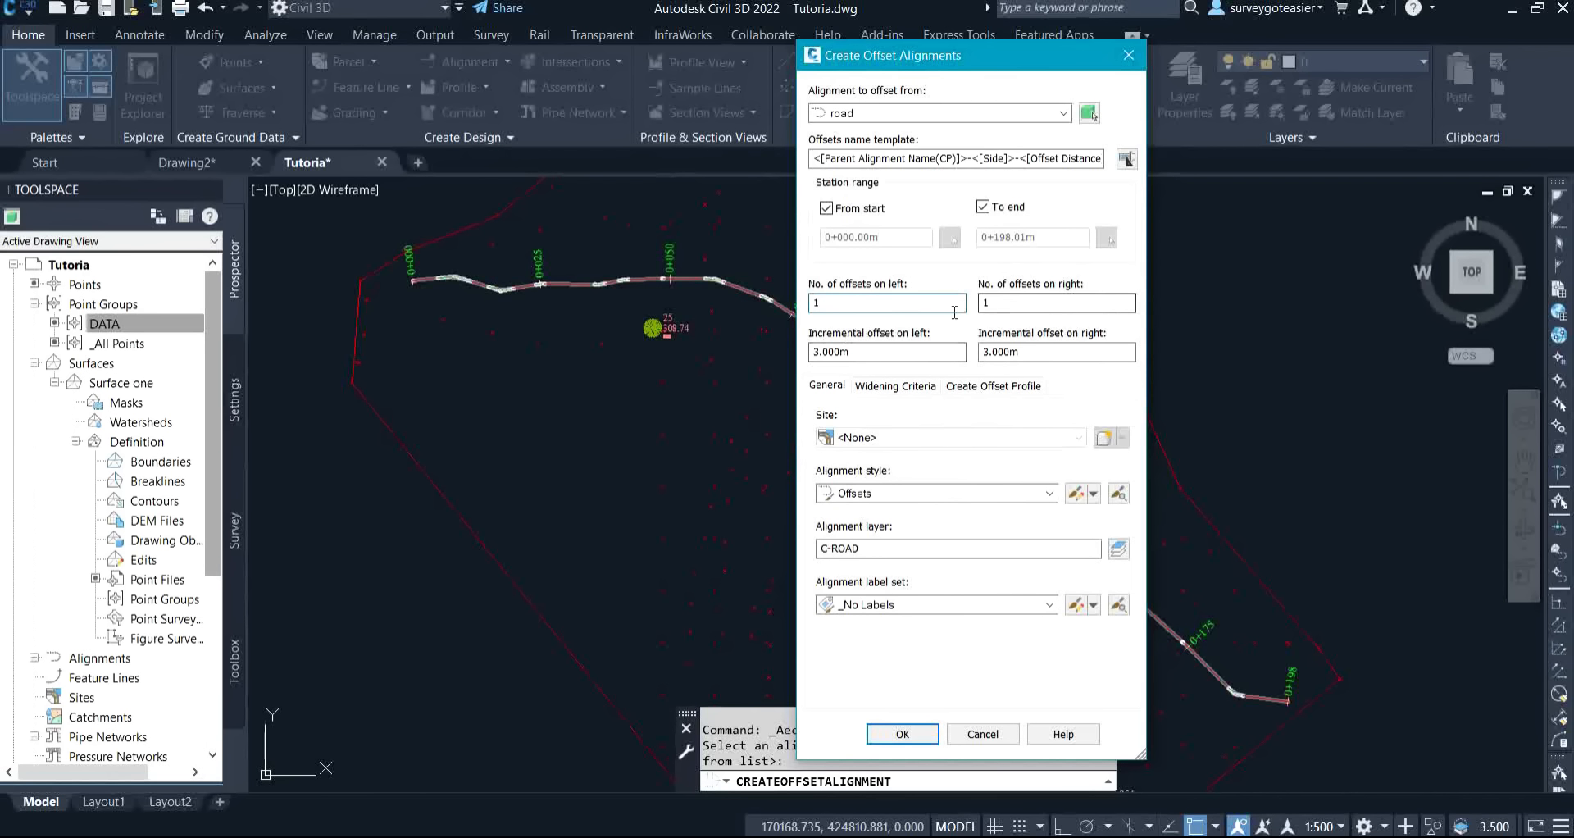
# Set the incremental offset to 2.5 m on both the left and the right of the road alignment.
pyautogui.click(886, 352)
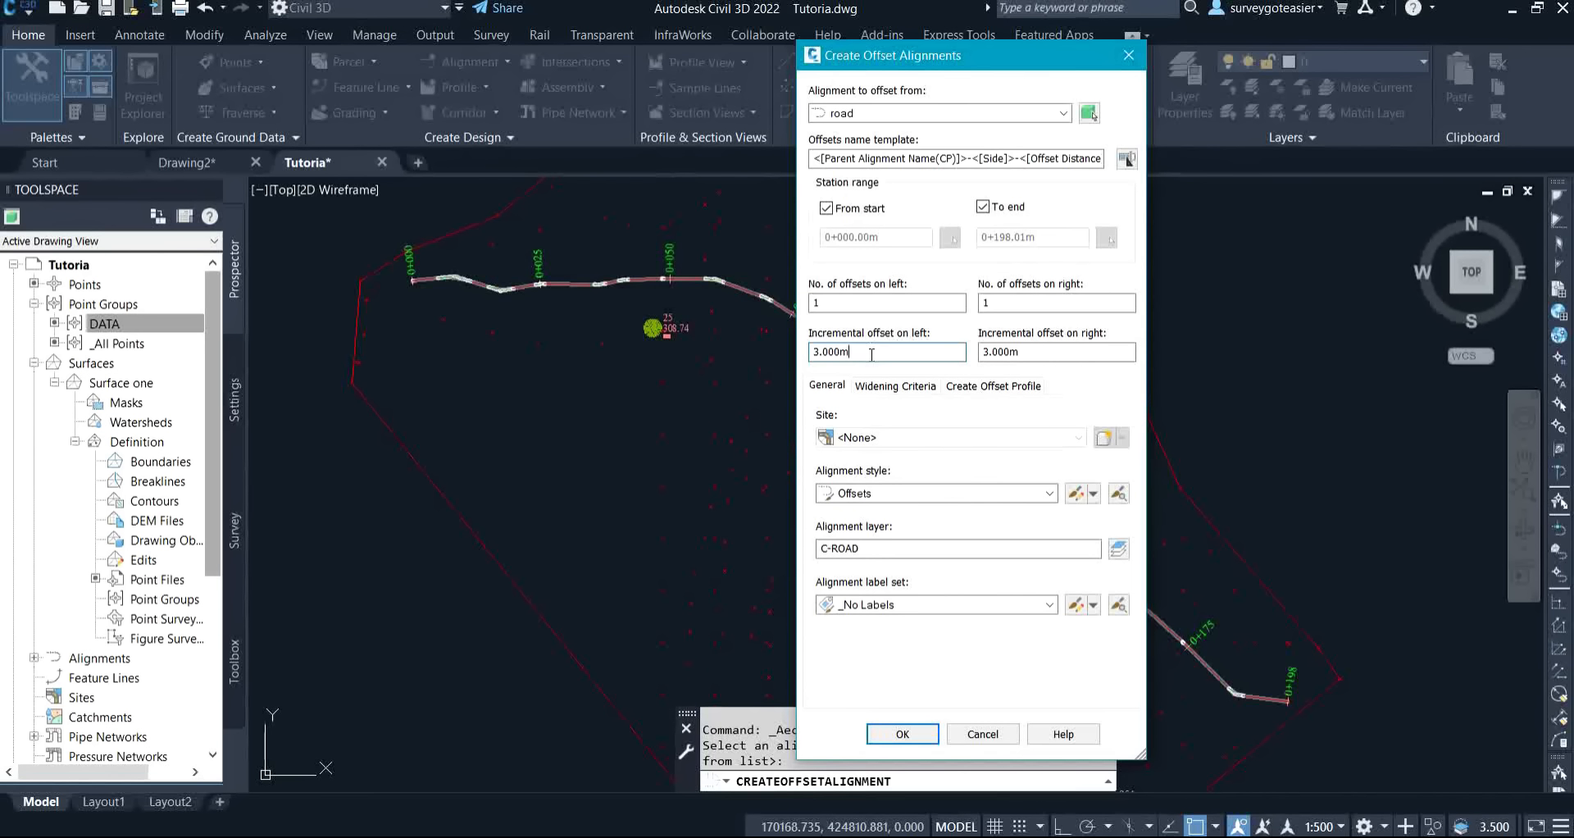
pyautogui.moveTo(871, 355); pyautogui.dragTo(754, 364)
pyautogui.write('2.5')
pyautogui.moveTo(1030, 362); pyautogui.dragTo(939, 379)
pyautogui.write('2')
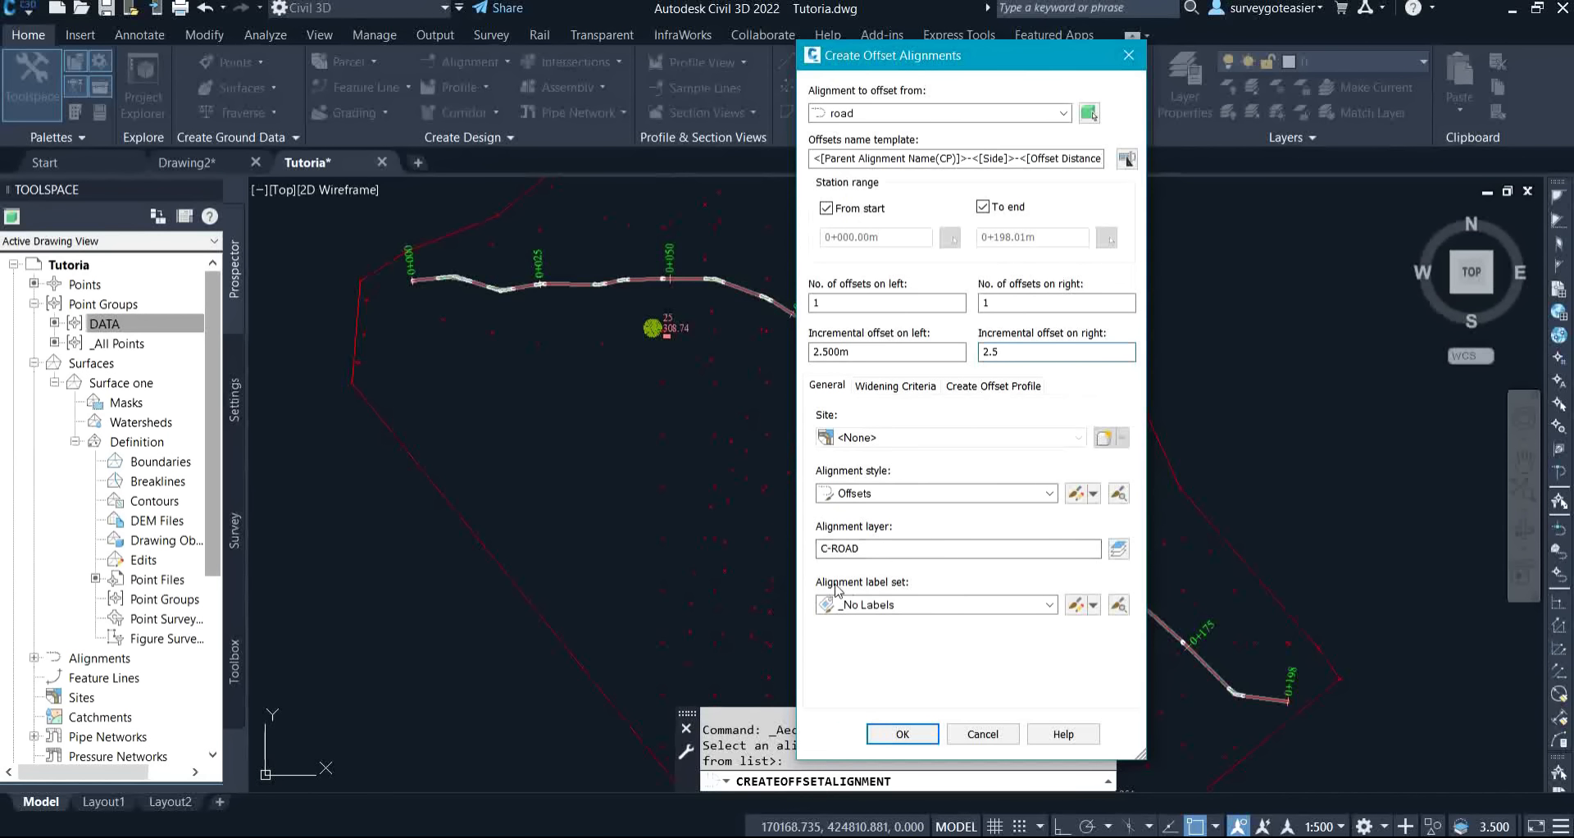
# Choose _No Labels as the alignment label set and create the offset alignments.
pyautogui.click(910, 610)
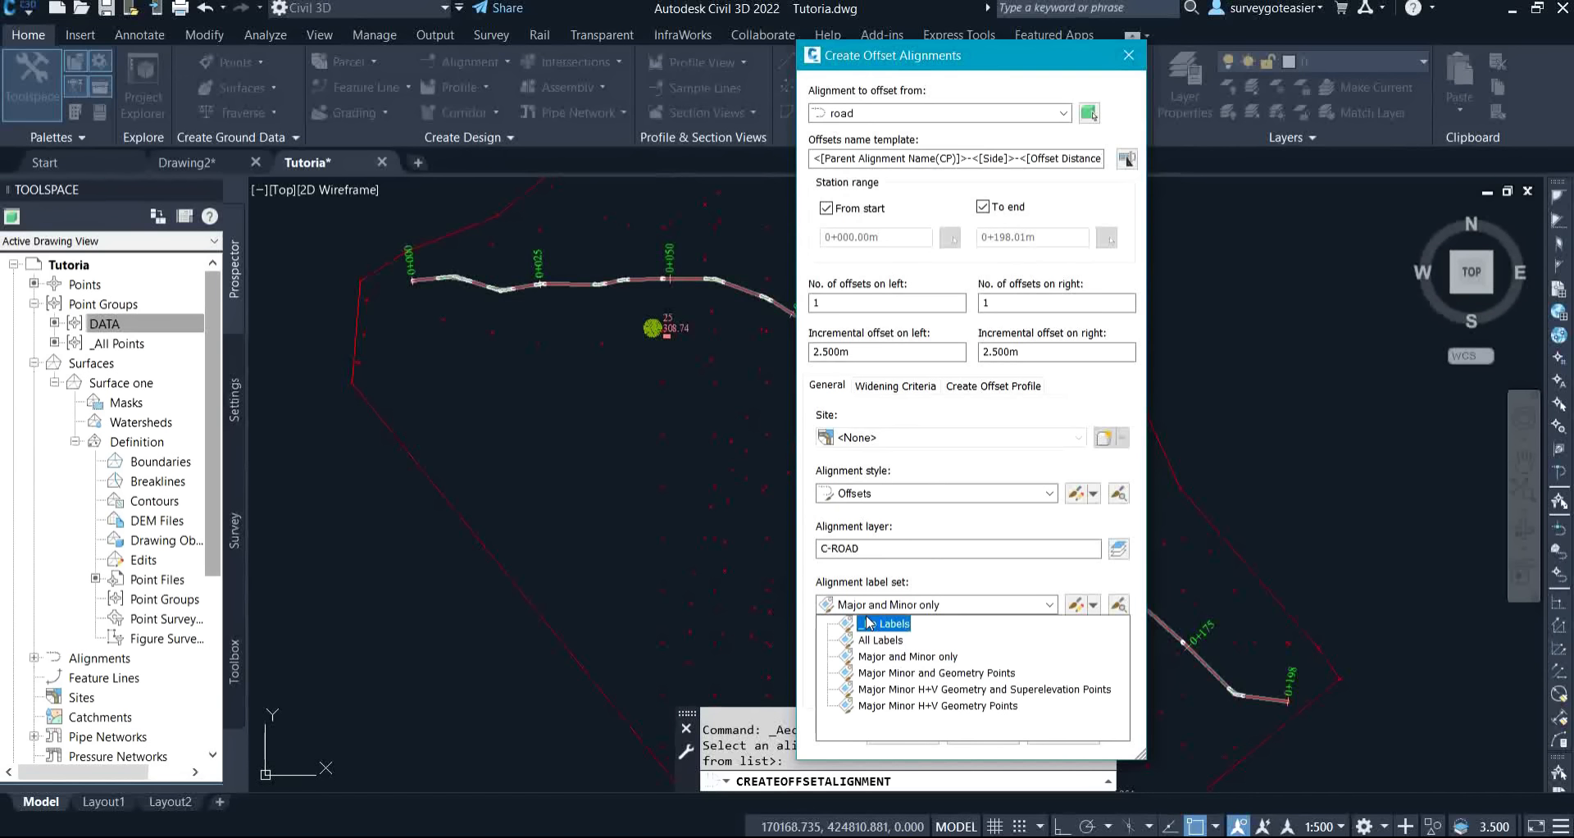
pyautogui.click(869, 625)
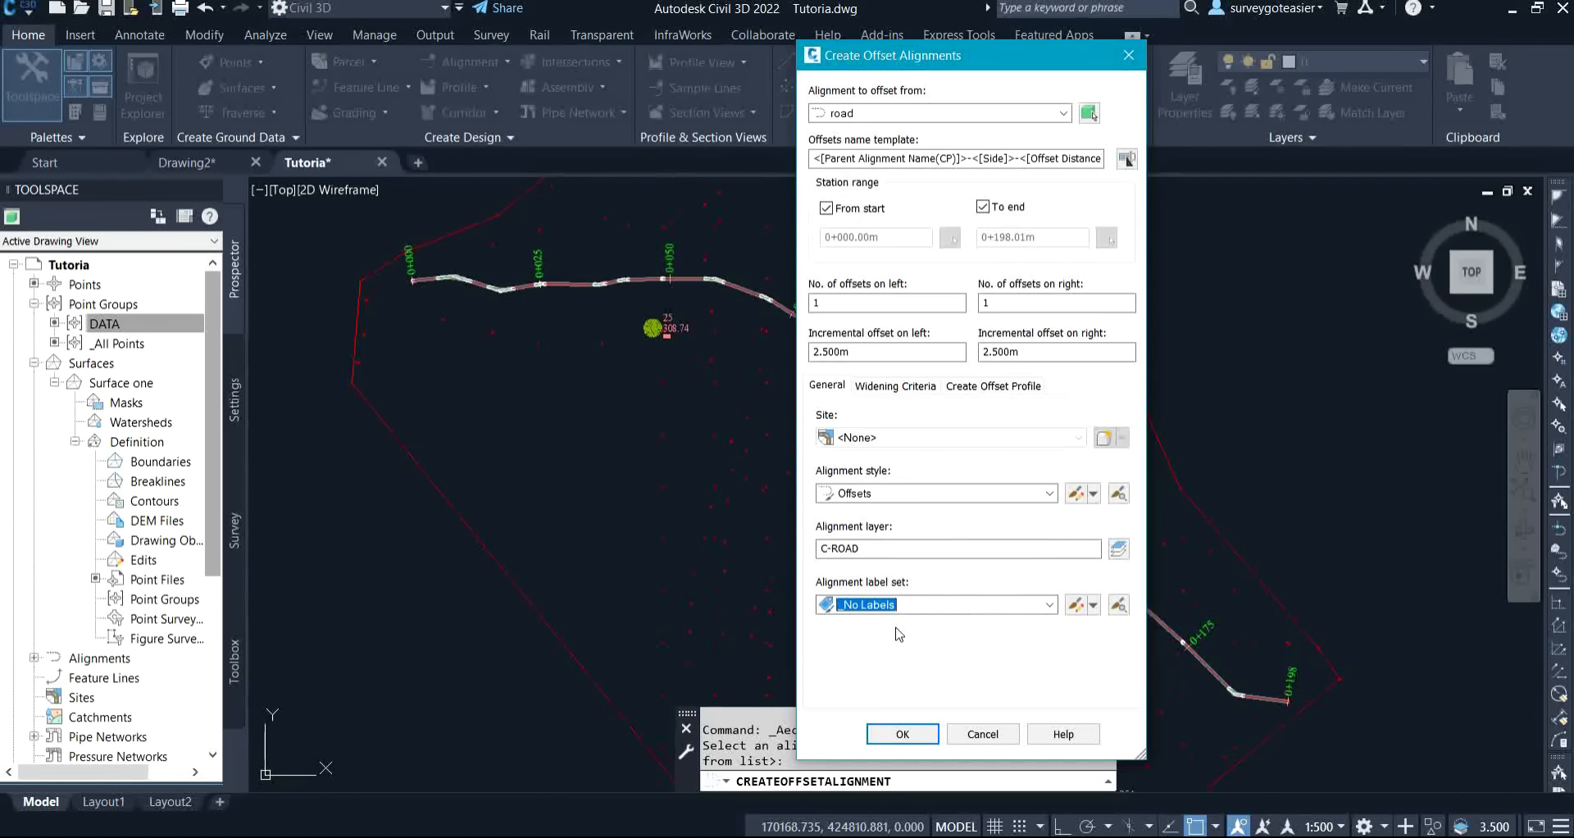
pyautogui.click(902, 734)
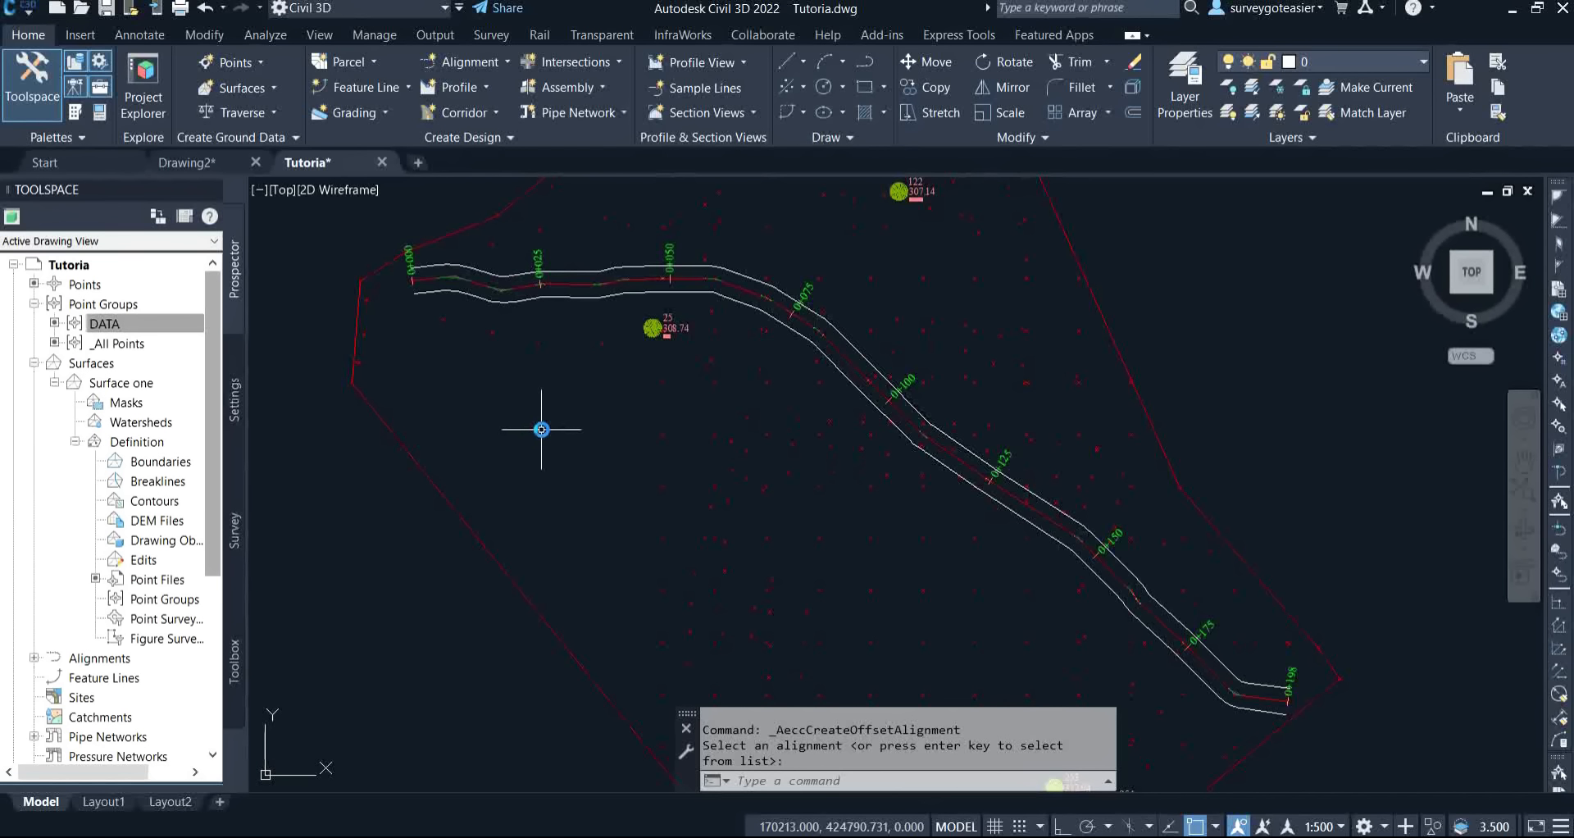
# Start creating sample lines, choosing road from the alignment list as the baseline.
pyautogui.scroll(-4, 537, 447)
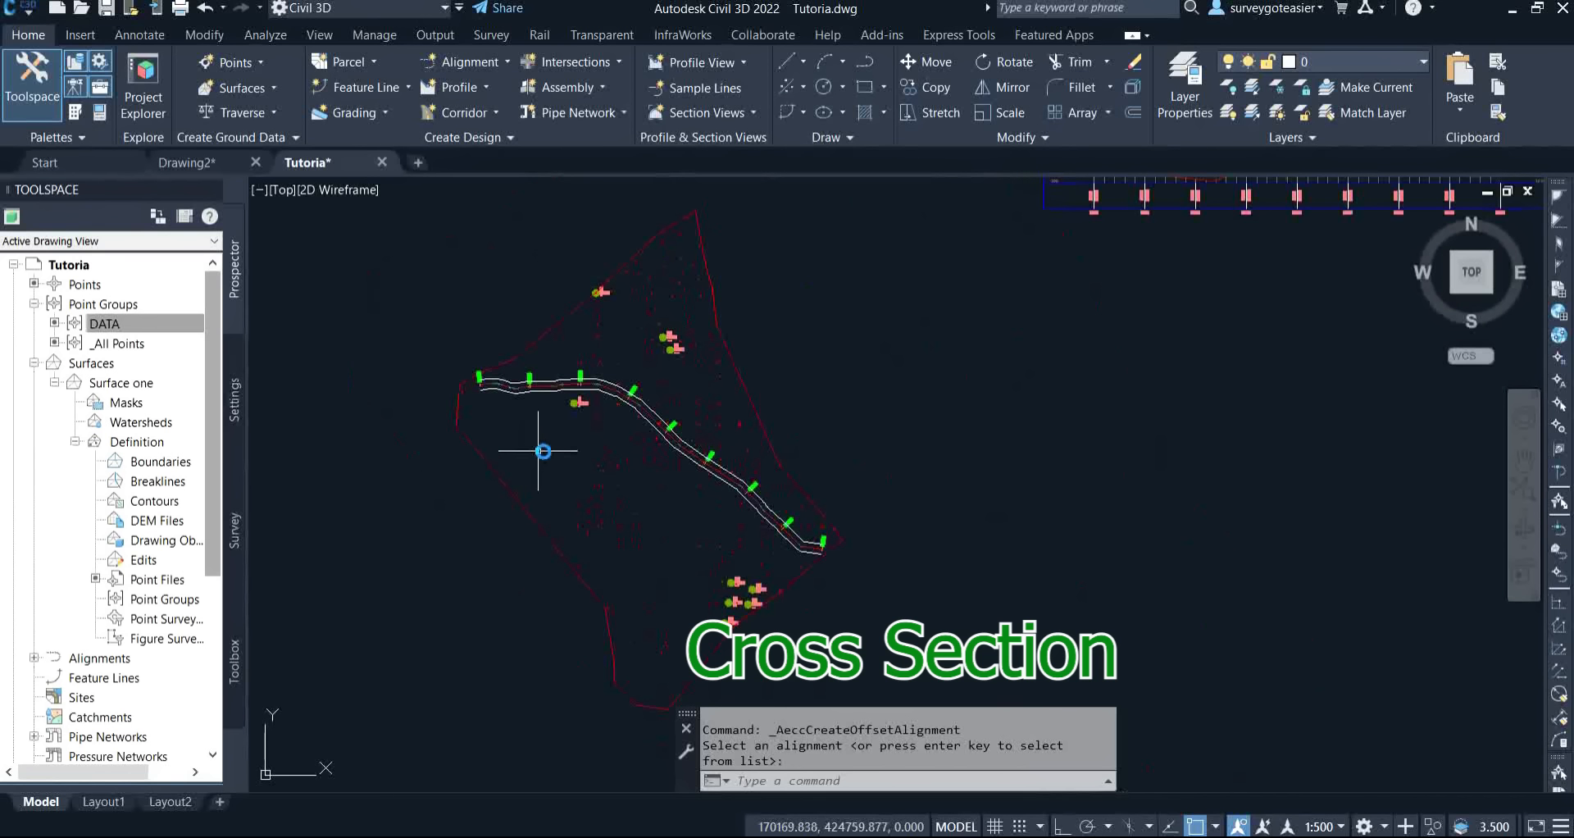
pyautogui.moveTo(870, 283); pyautogui.dragTo(721, 336, button='middle')
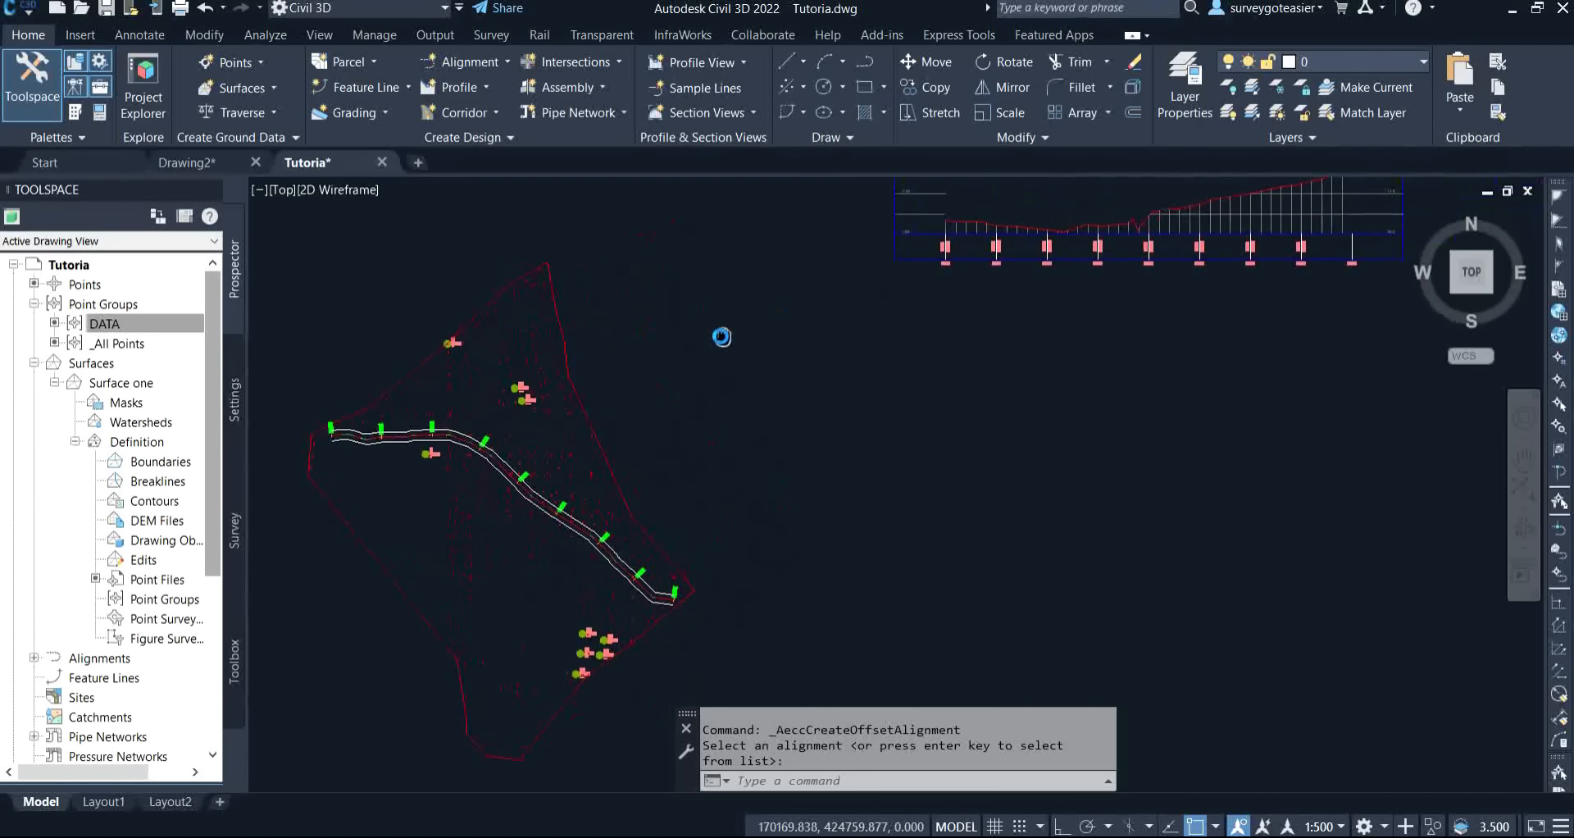
pyautogui.scroll(-2, 719, 338)
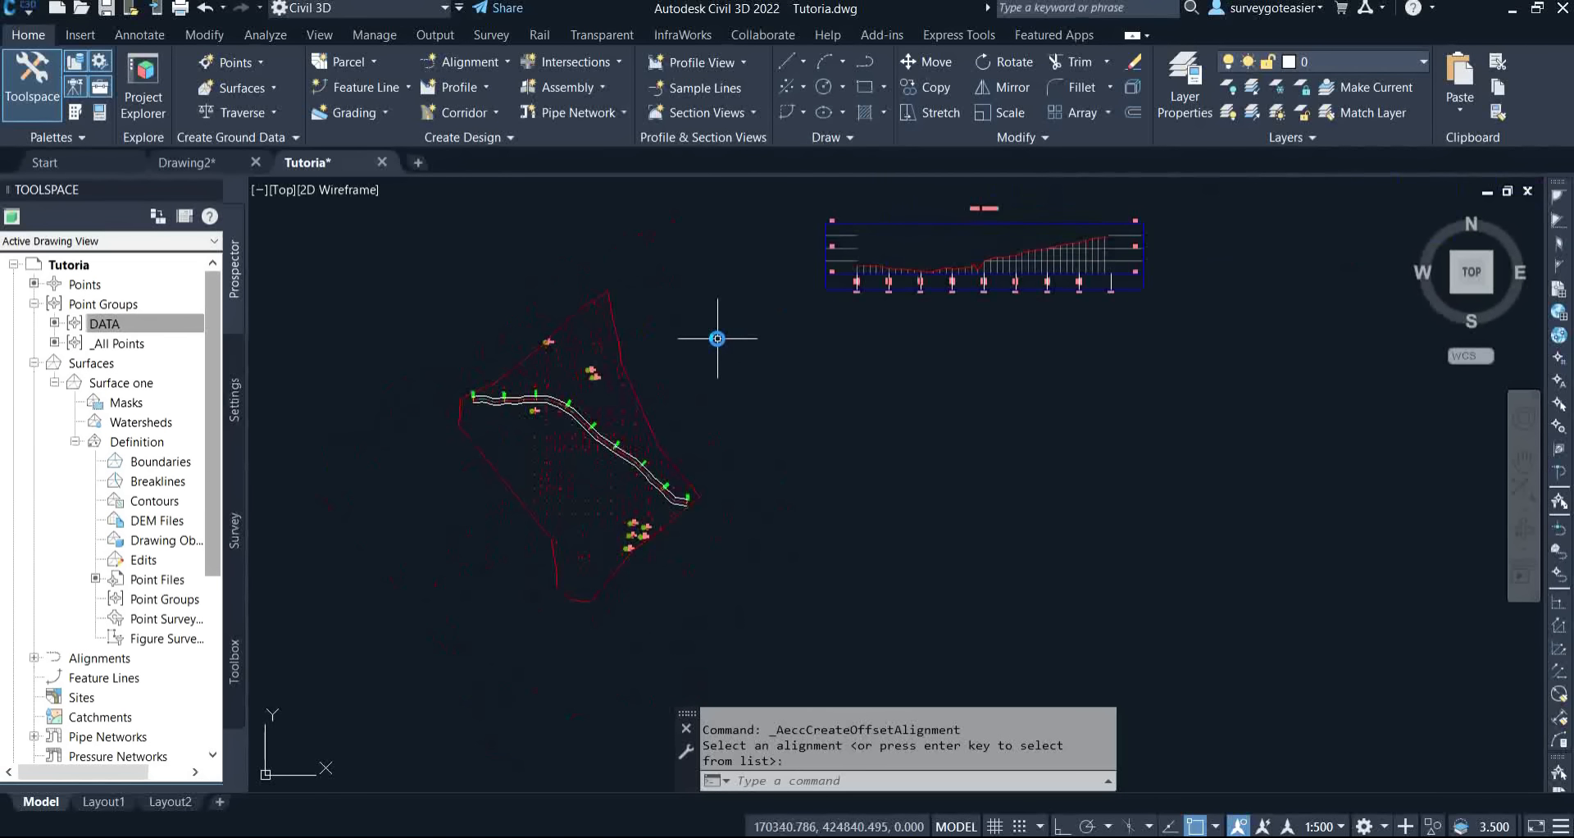
pyautogui.moveTo(724, 358); pyautogui.dragTo(702, 413, button='middle')
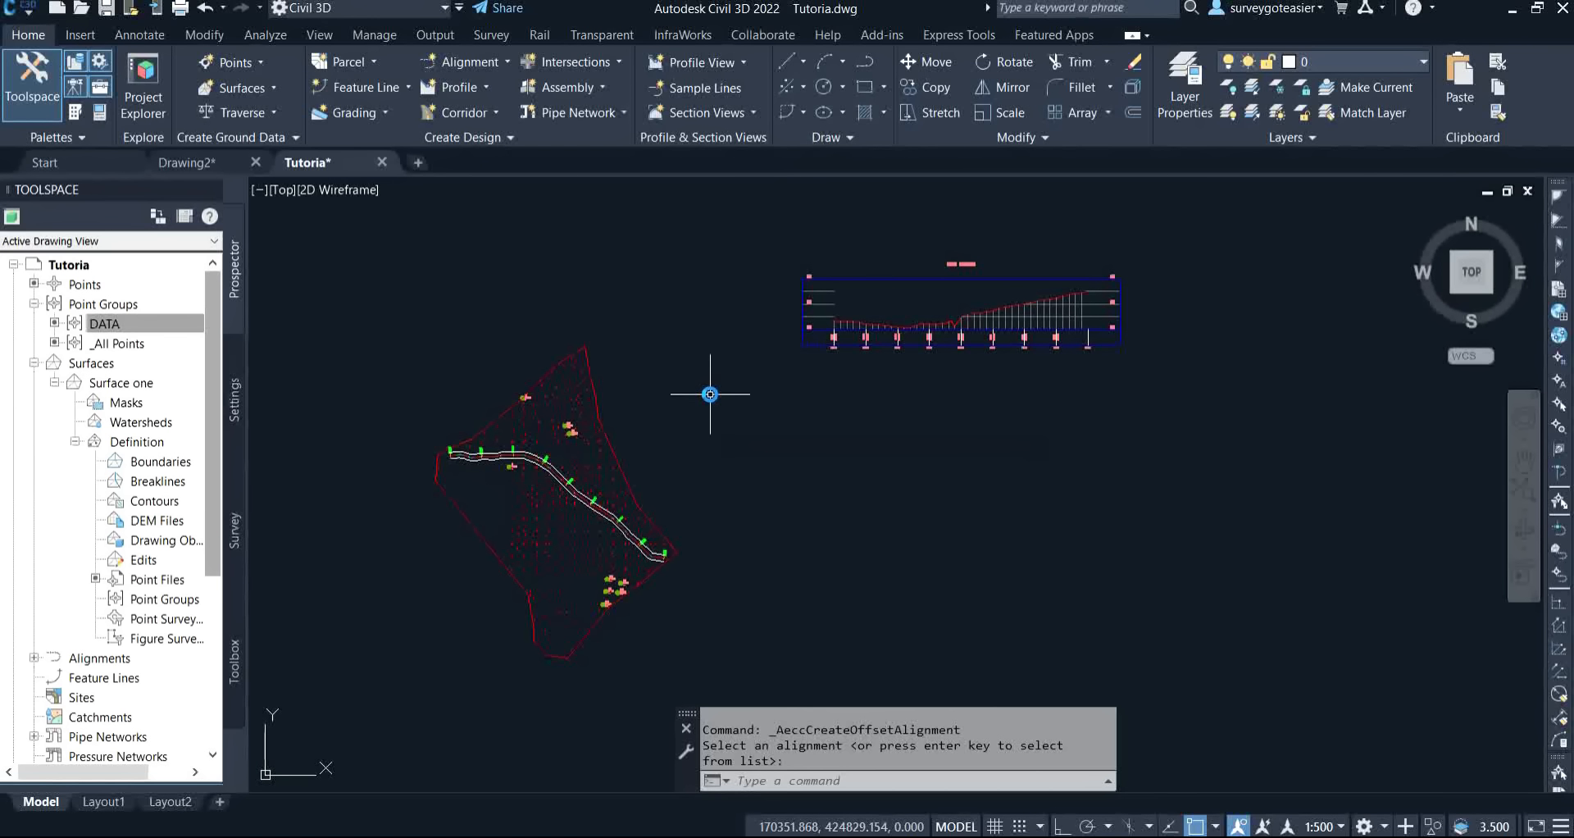
pyautogui.click(703, 87)
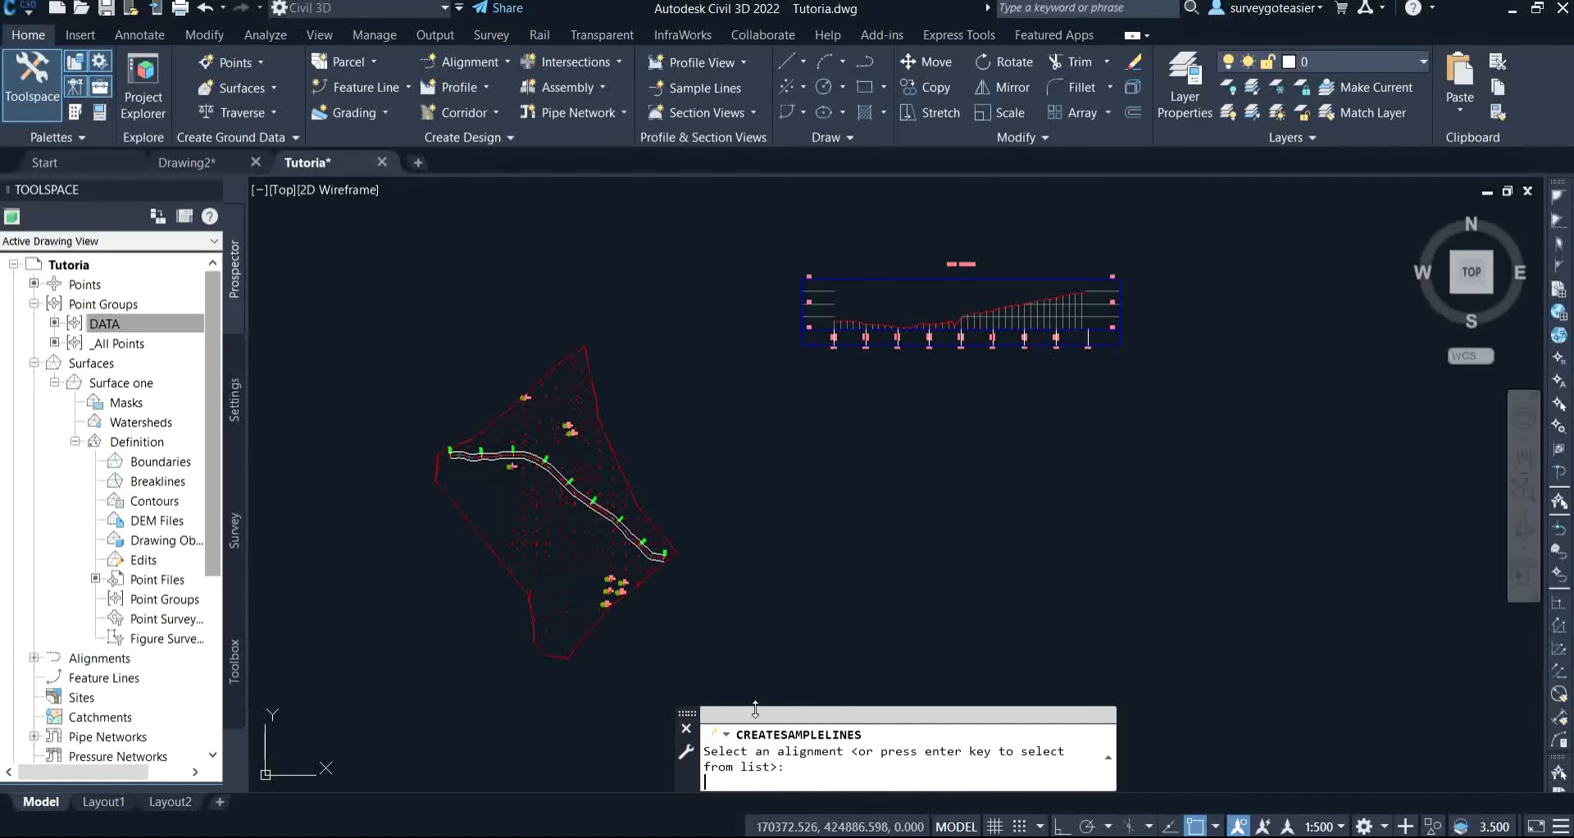
pyautogui.press('Return')
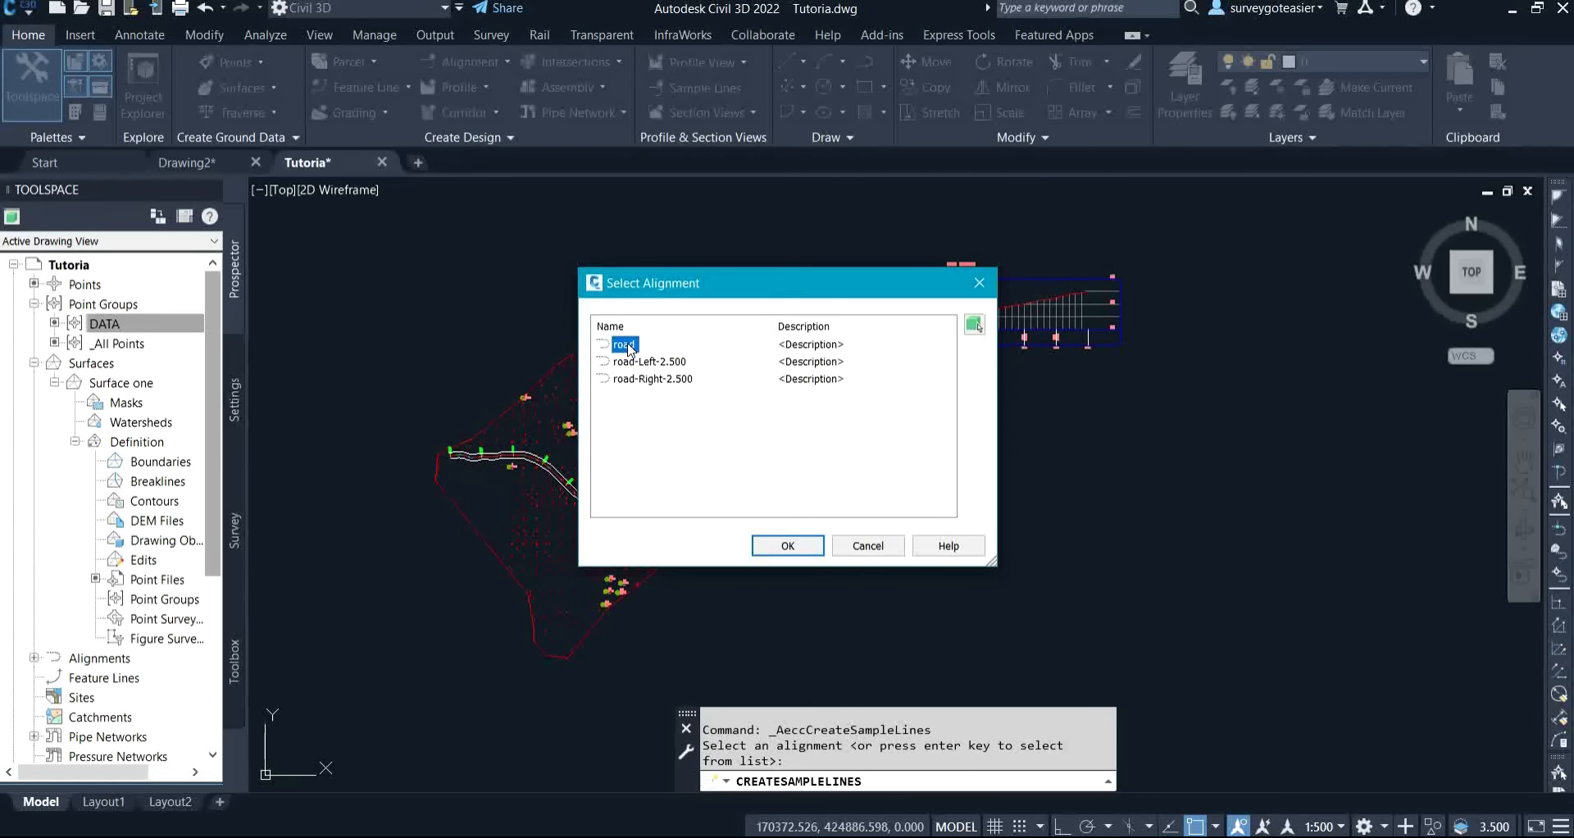
pyautogui.click(787, 546)
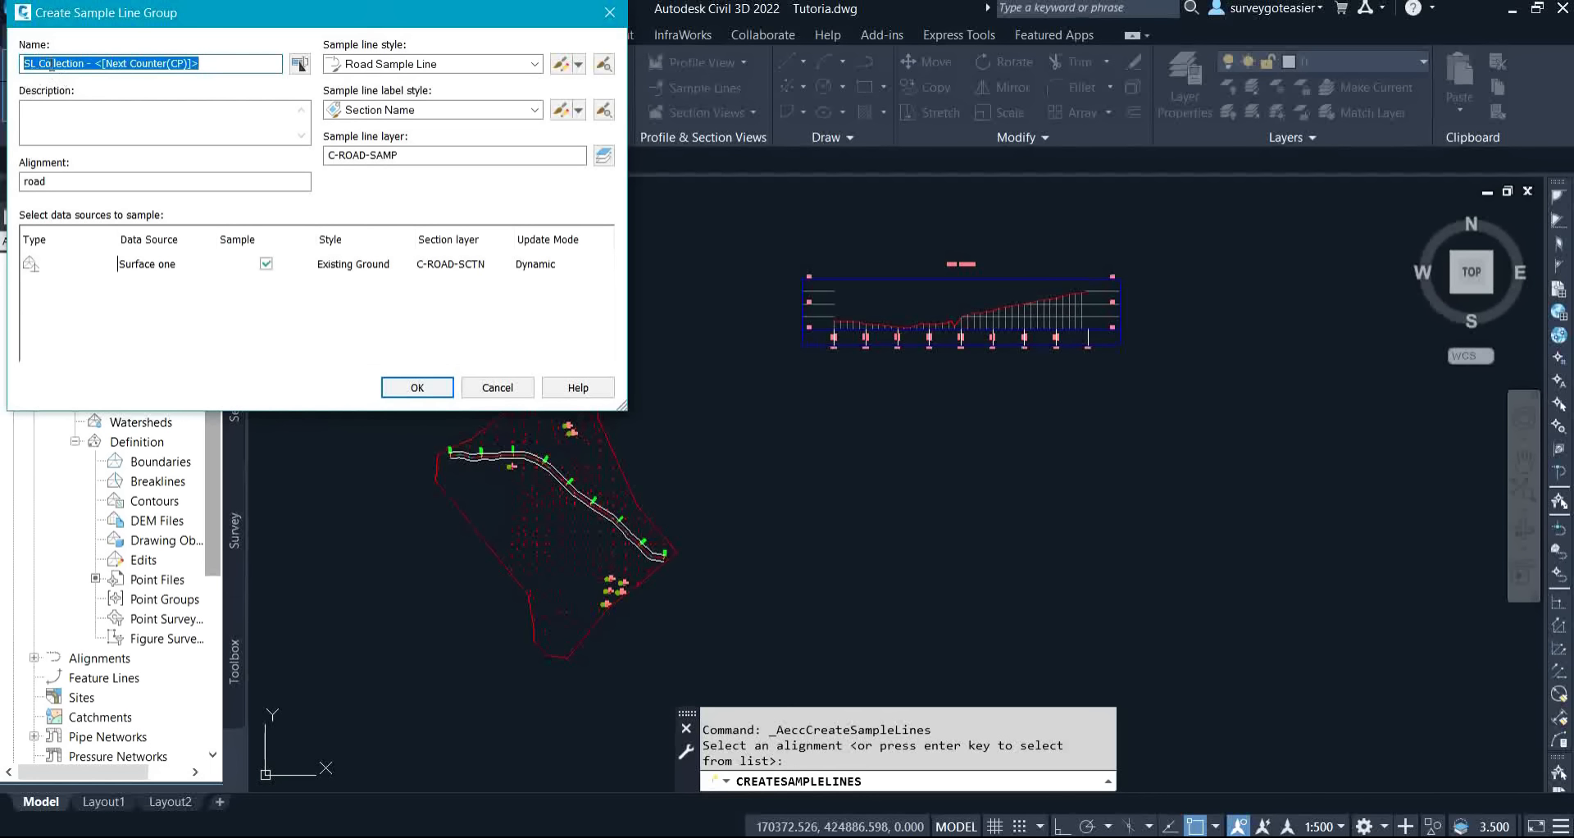
# Create a sample line group named SPL with the label style set to <none>, sampling Surface one.
pyautogui.write('s')
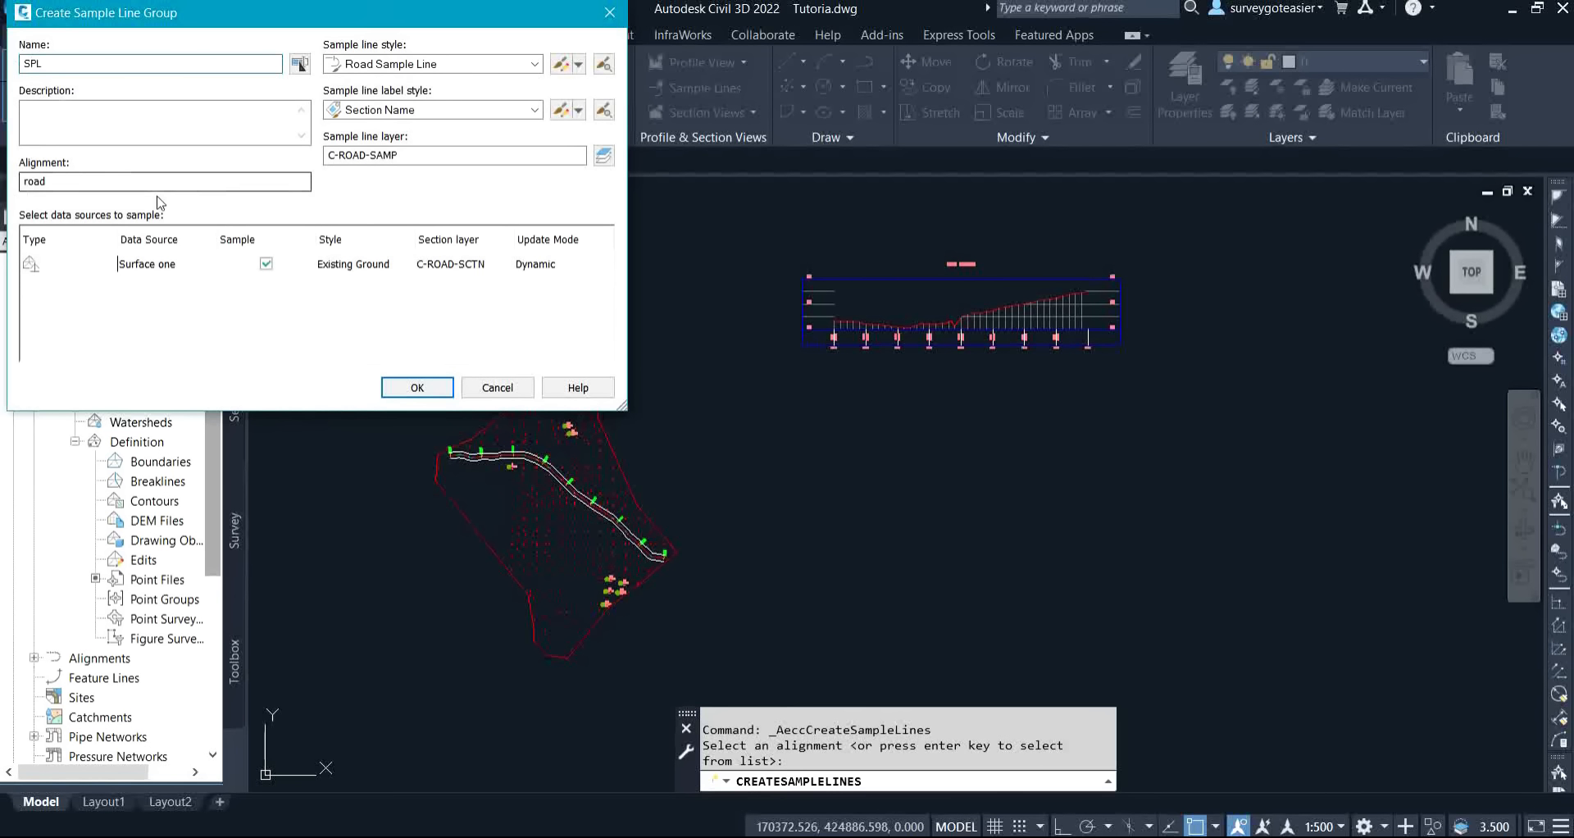
pyautogui.click(362, 106)
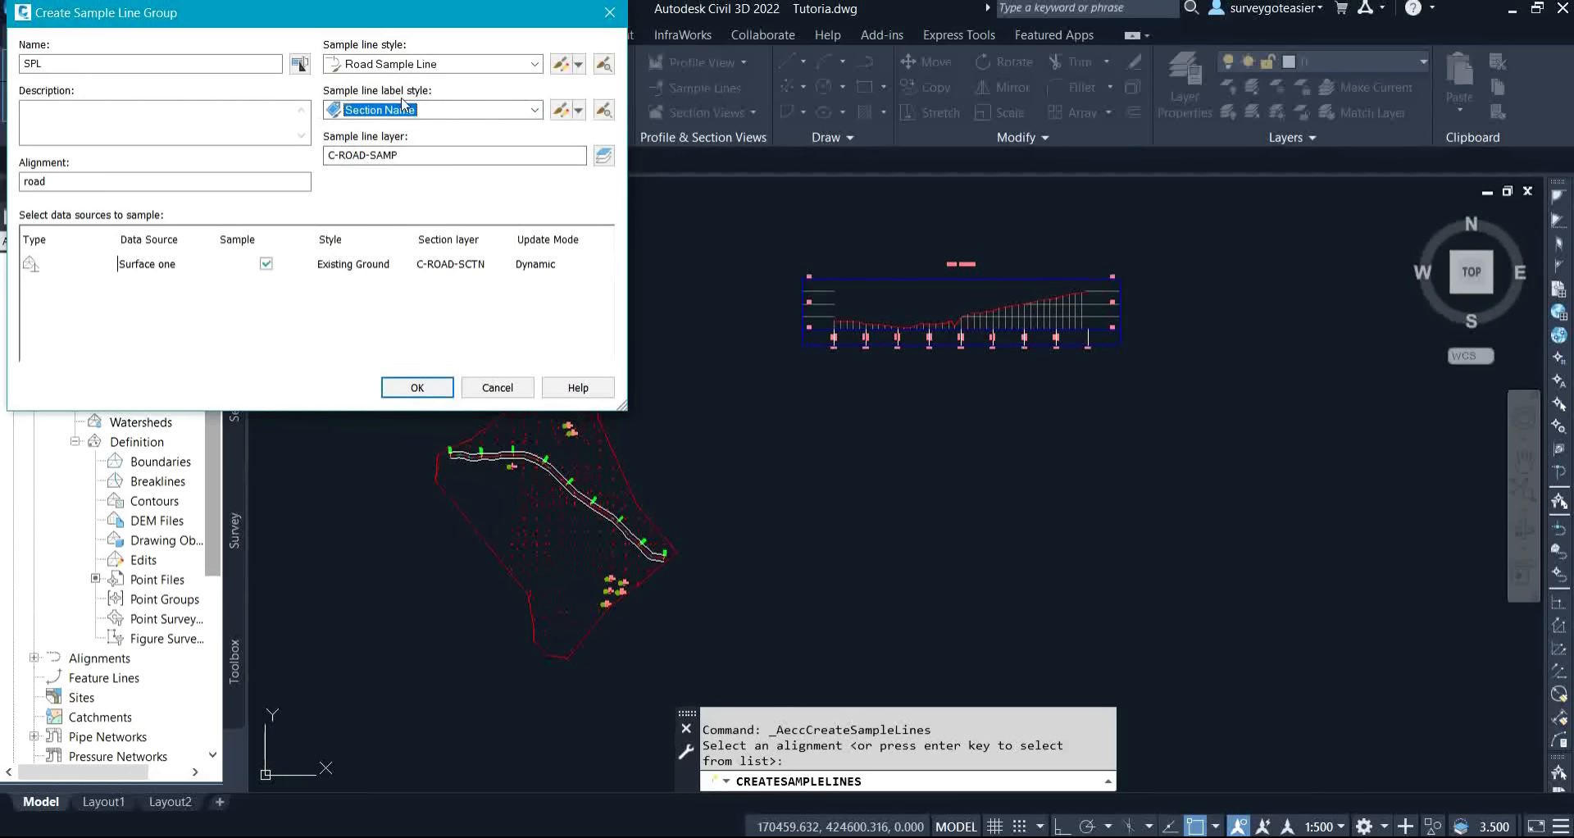
pyautogui.click(534, 110)
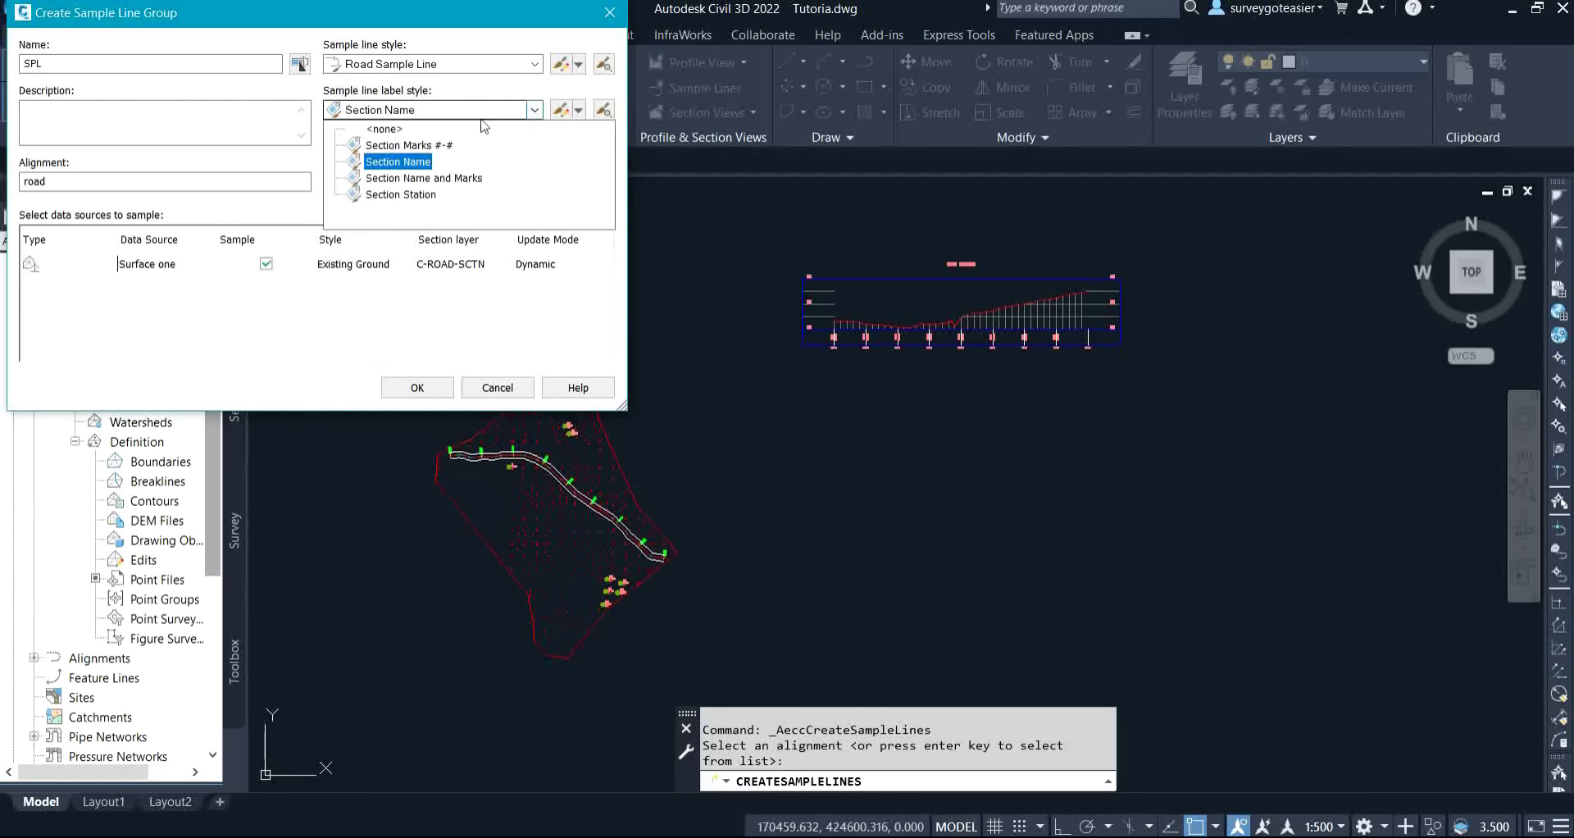
pyautogui.click(391, 133)
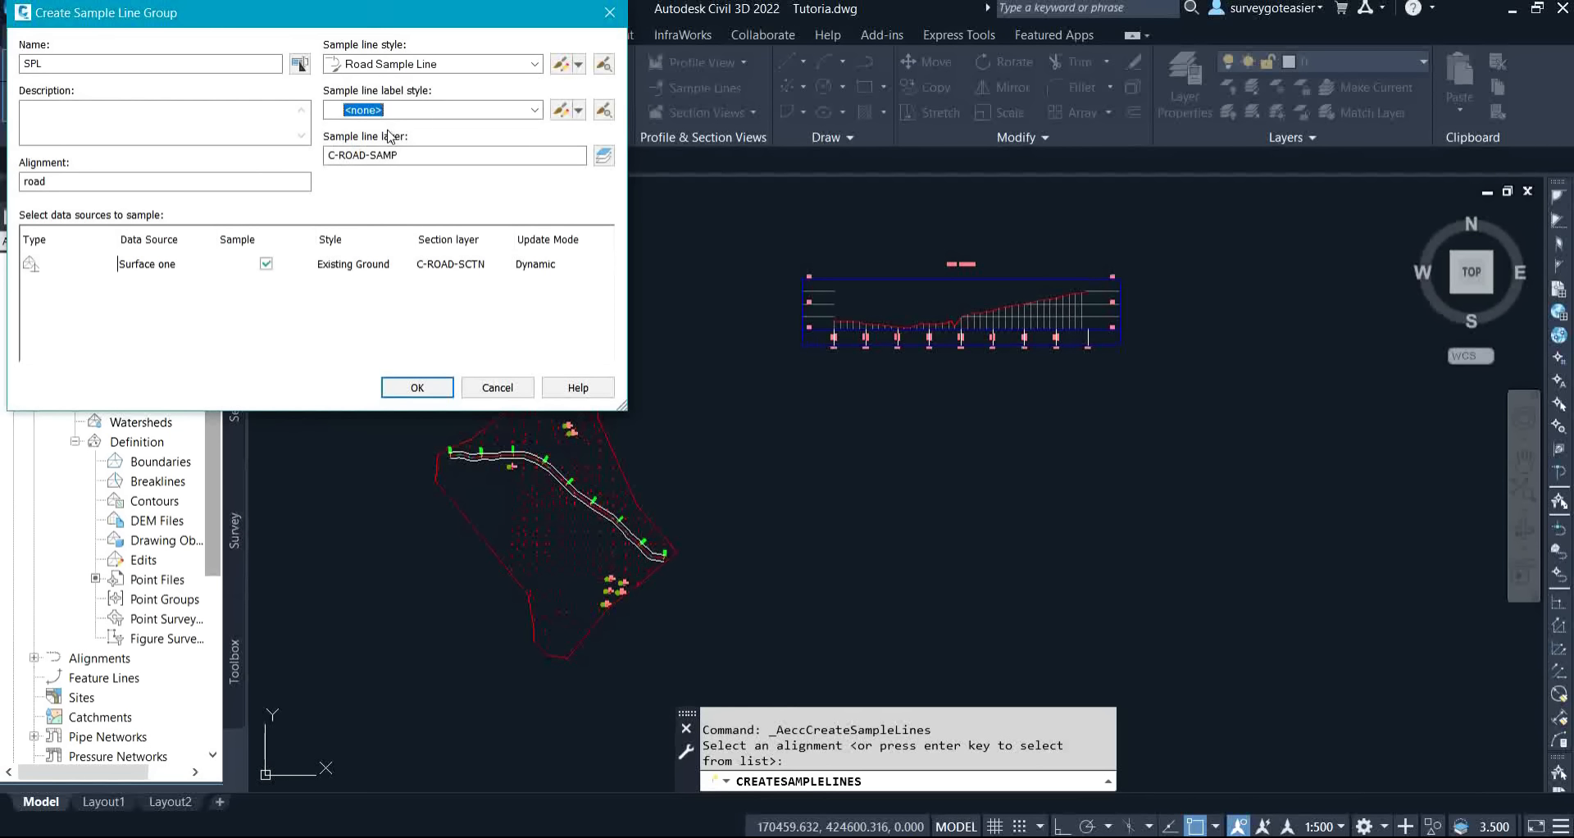
pyautogui.click(203, 265)
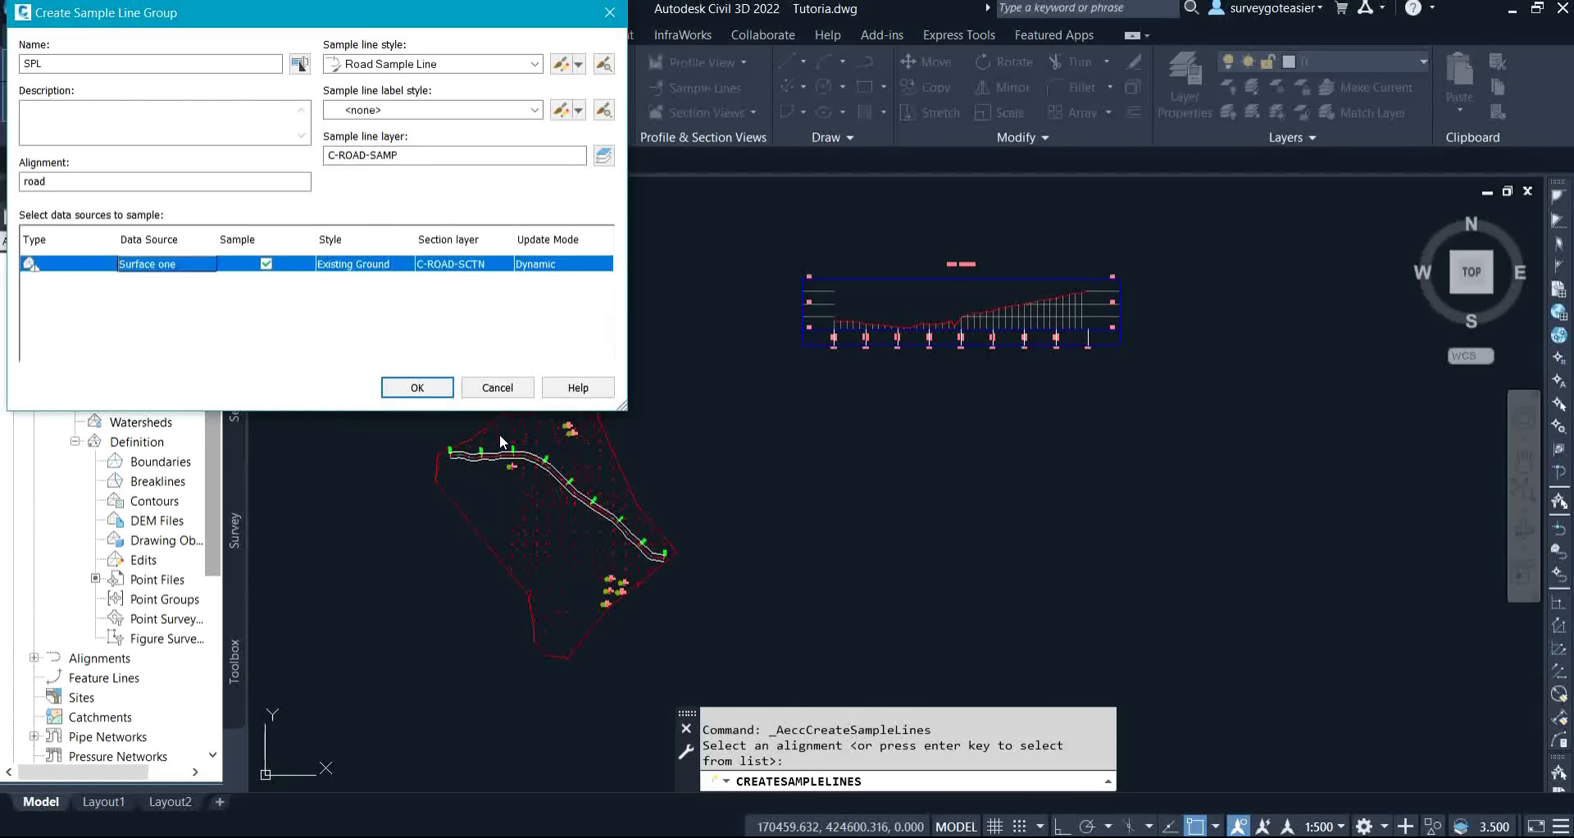
pyautogui.click(418, 387)
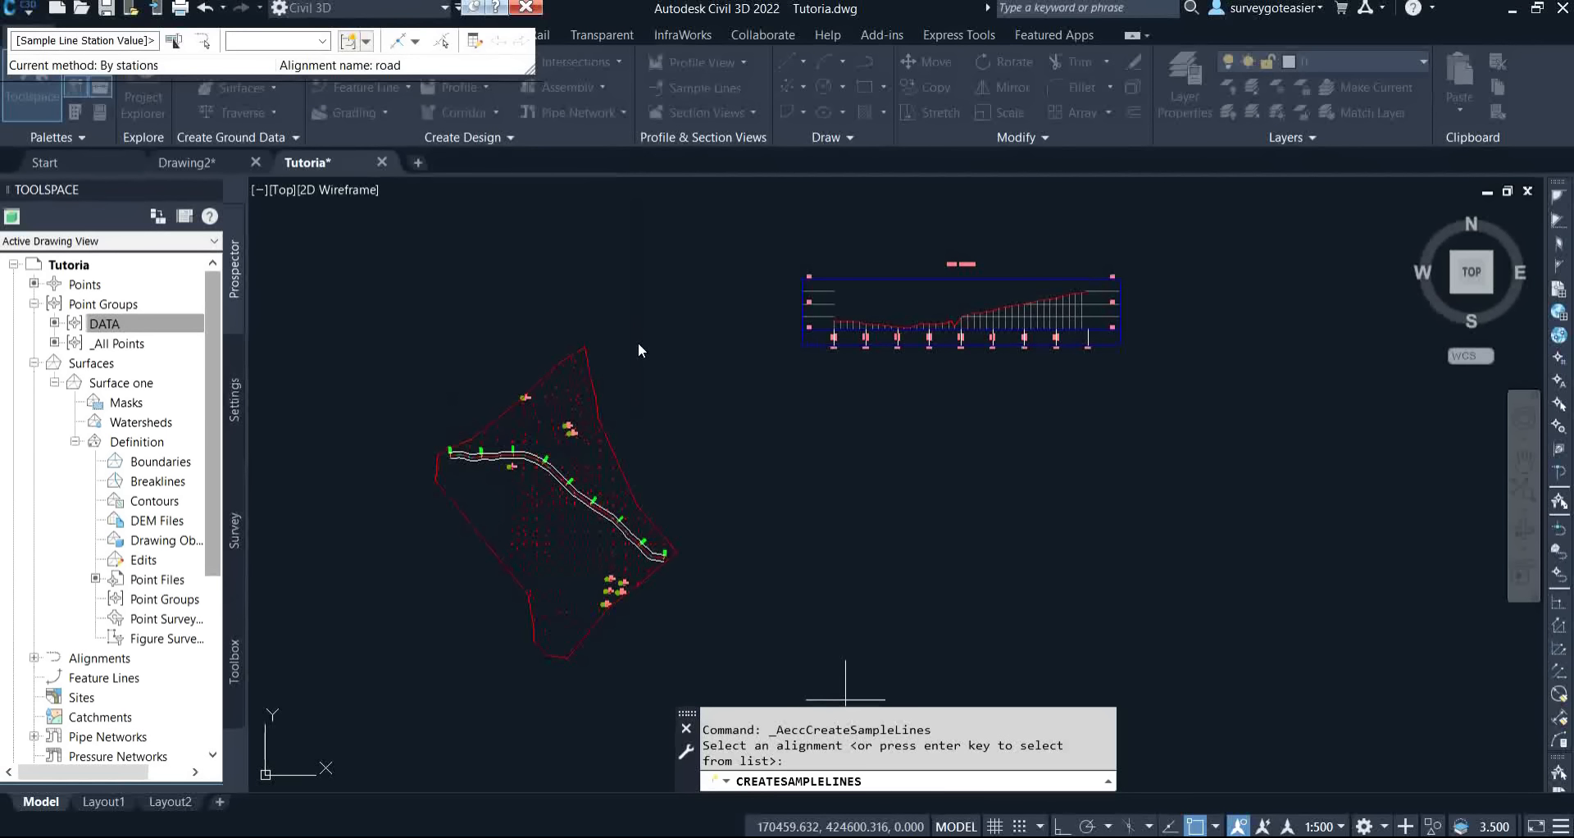
# Switch the sample line creation method to By range of stations.
pyautogui.scroll(8, 515, 444)
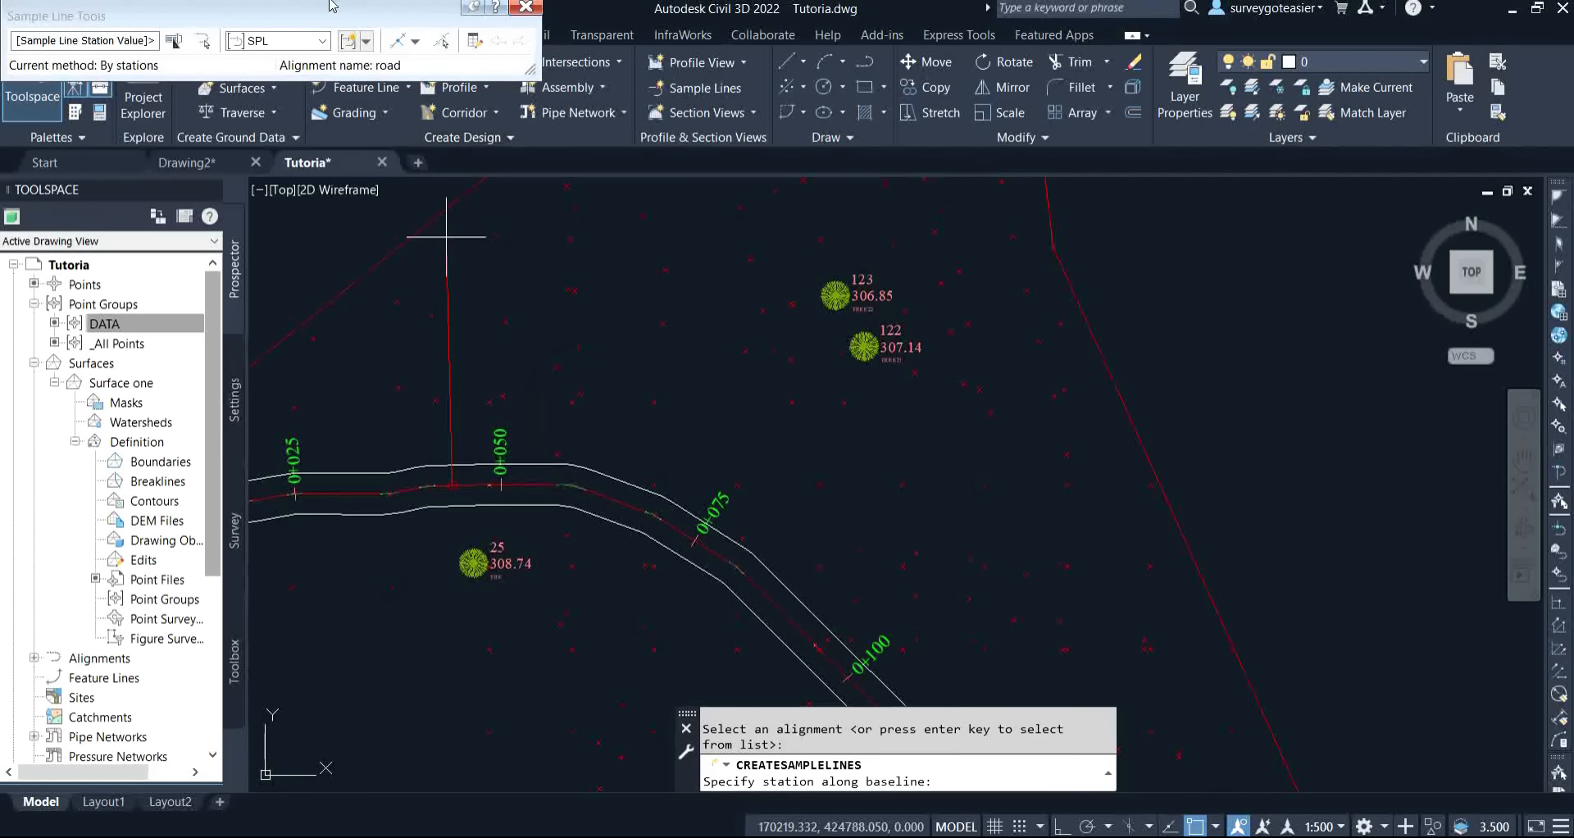
pyautogui.click(418, 44)
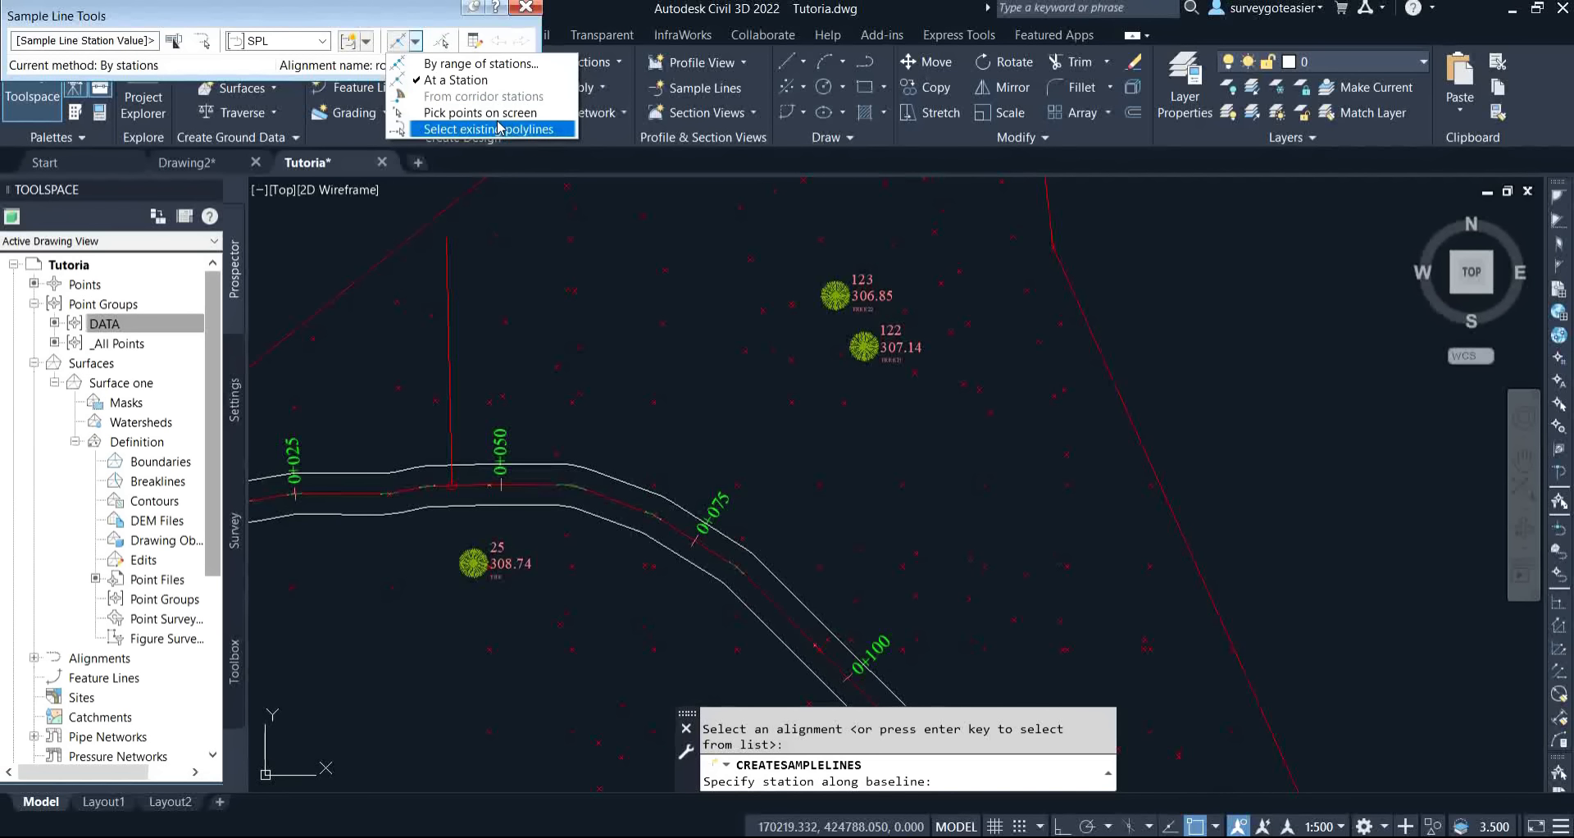
pyautogui.click(444, 65)
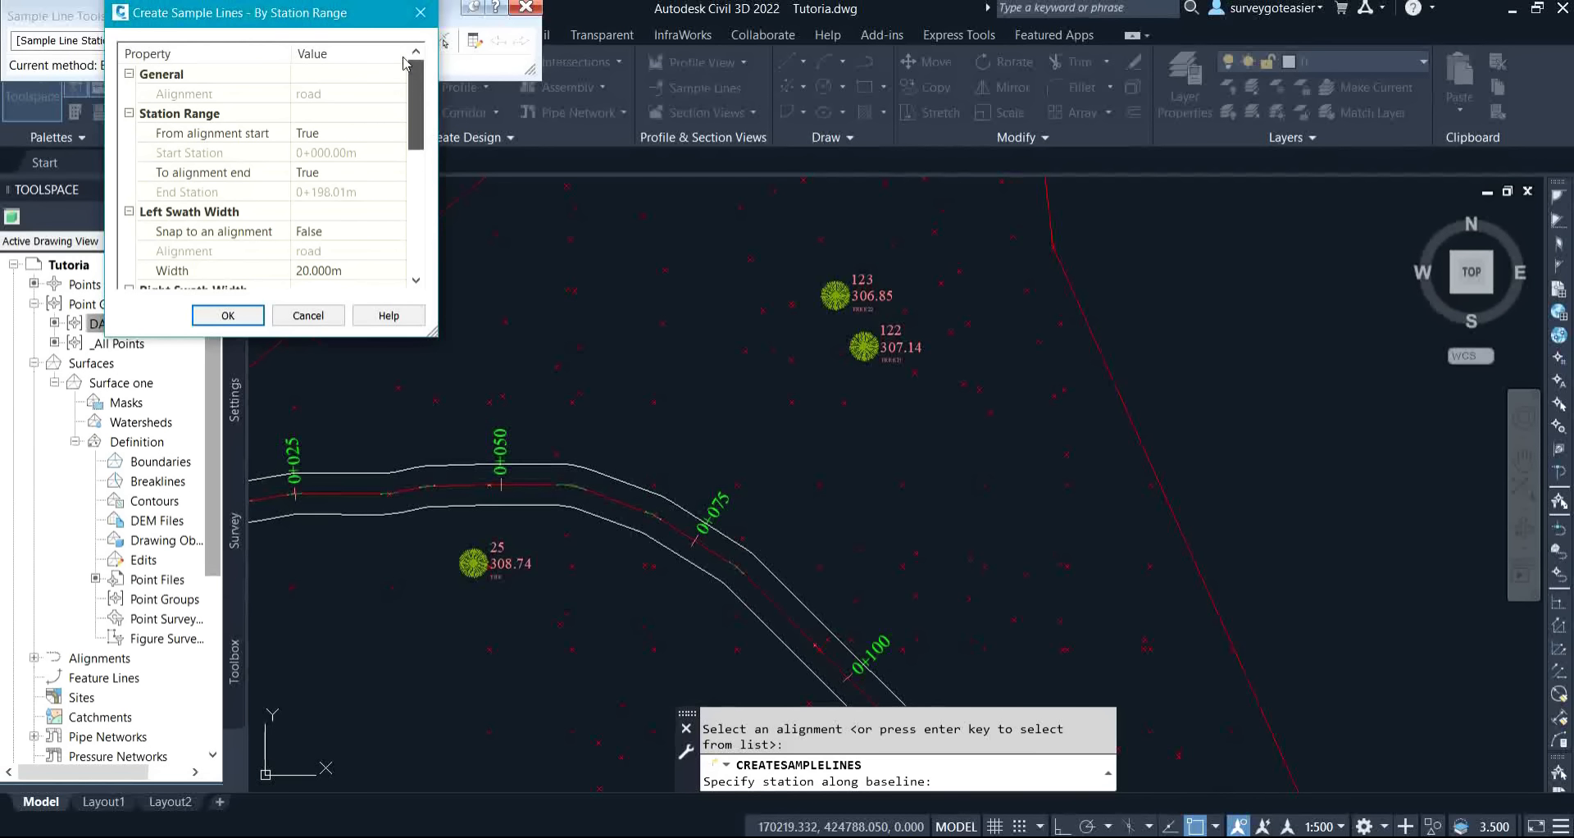
# Enlarge the station range settings dialog and set the left and right swath widths to 5 m each.
pyautogui.scroll(-3, 404, 61)
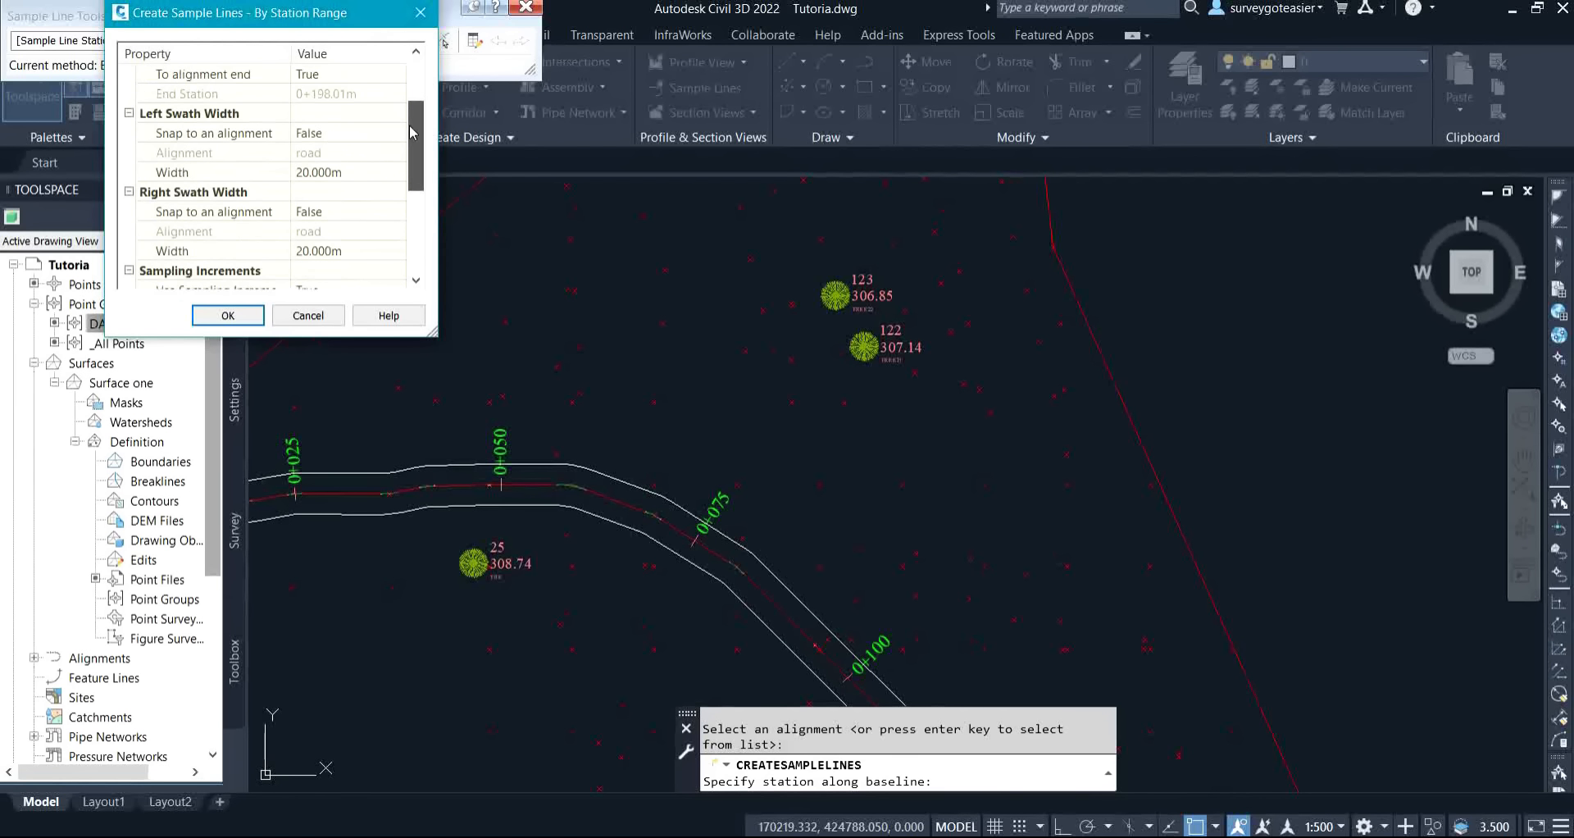
pyautogui.scroll(3, 409, 56)
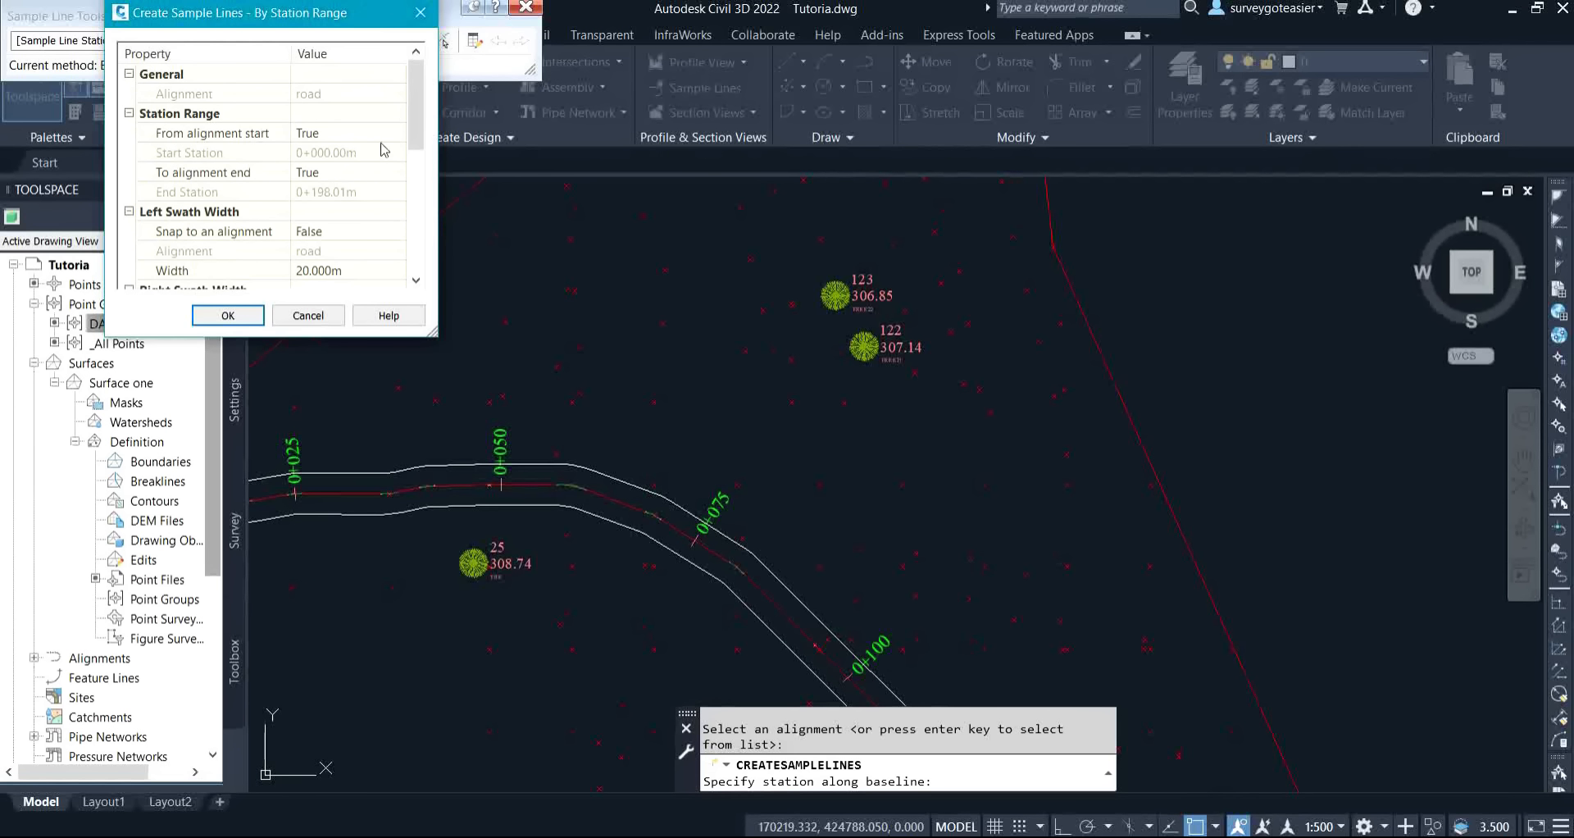
pyautogui.moveTo(434, 332); pyautogui.dragTo(574, 441)
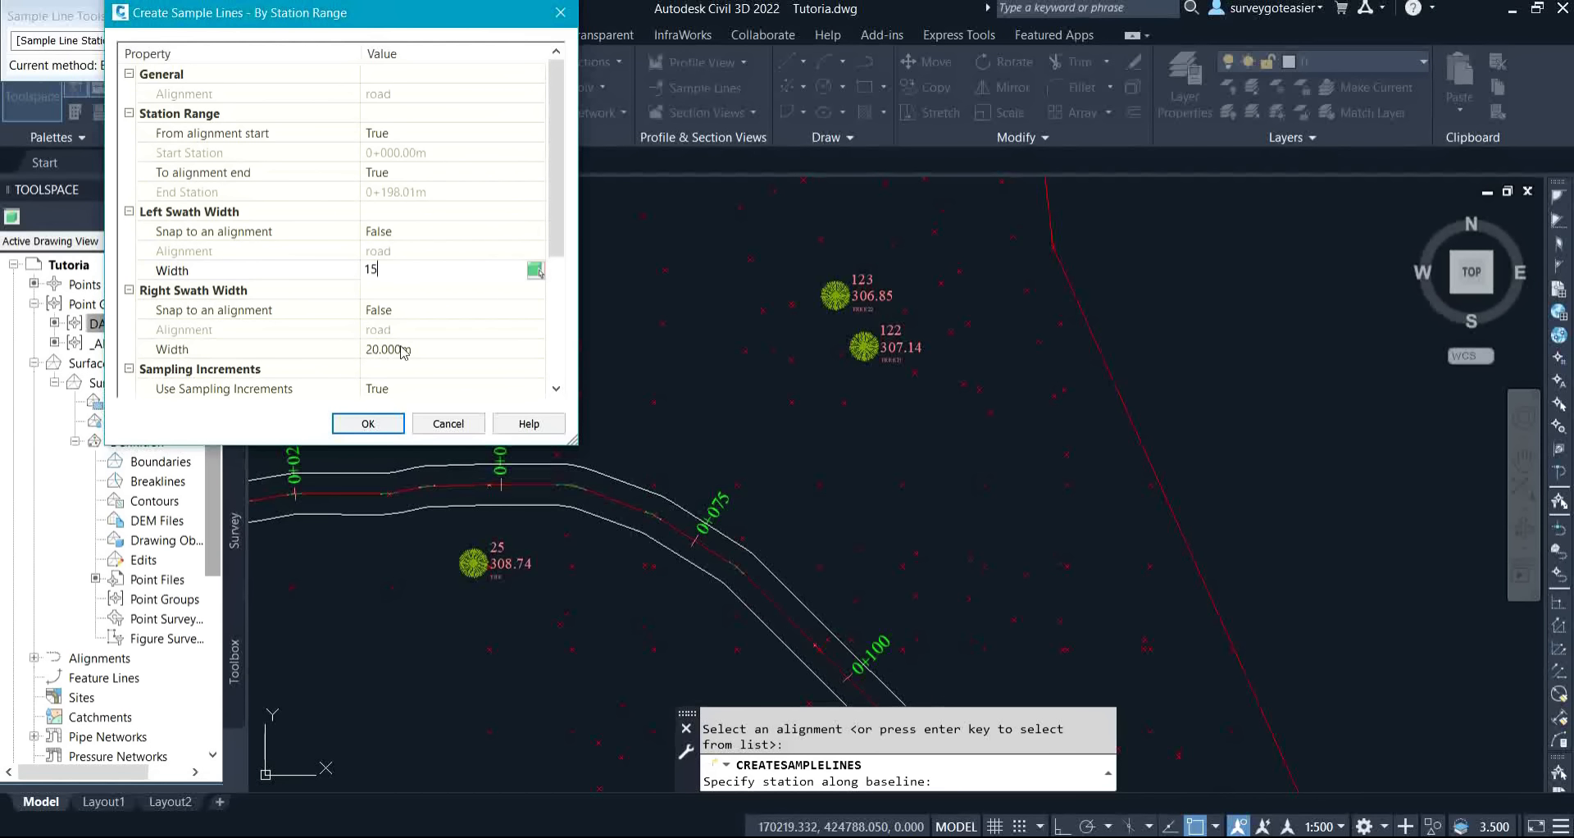
pyautogui.click(410, 345)
pyautogui.write('5')
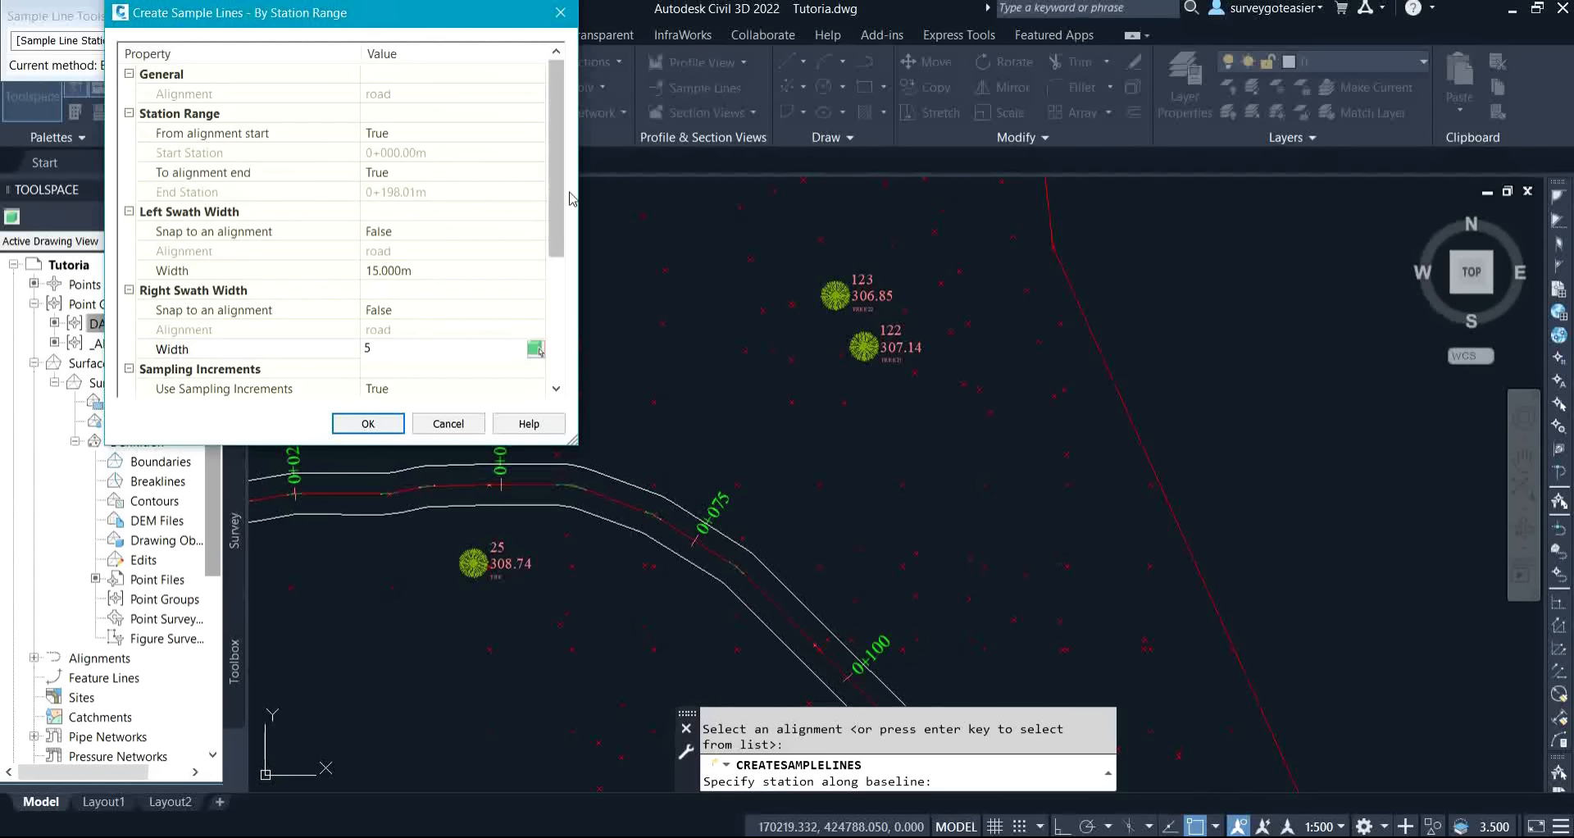
pyautogui.click(432, 270)
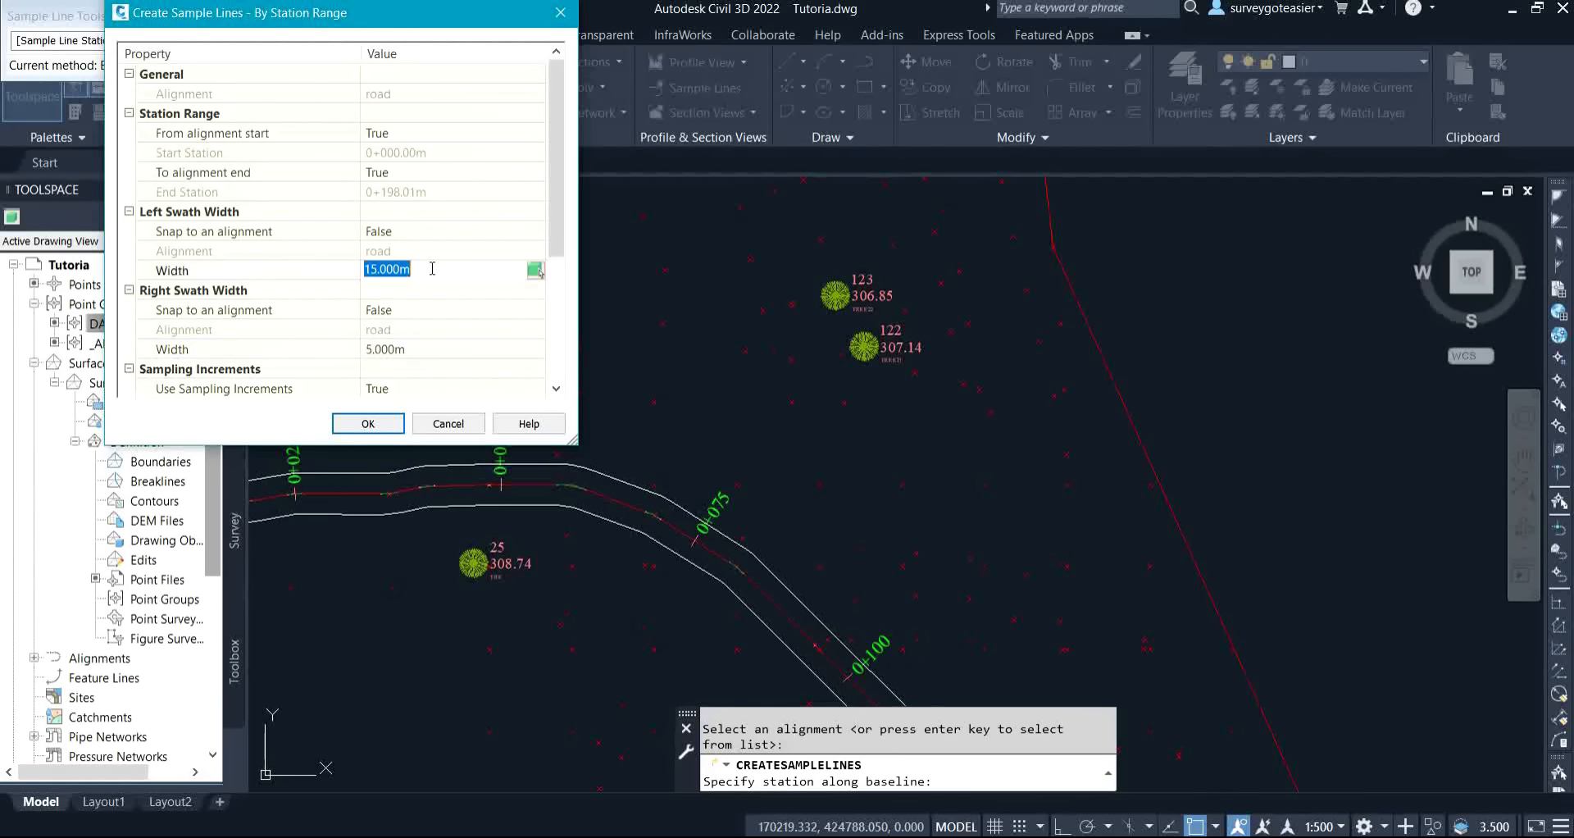
pyautogui.write('5')
# Set the sampling increments along tangents, curves and spirals to 25 m each.
pyautogui.moveTo(558, 193); pyautogui.dragTo(557, 315)
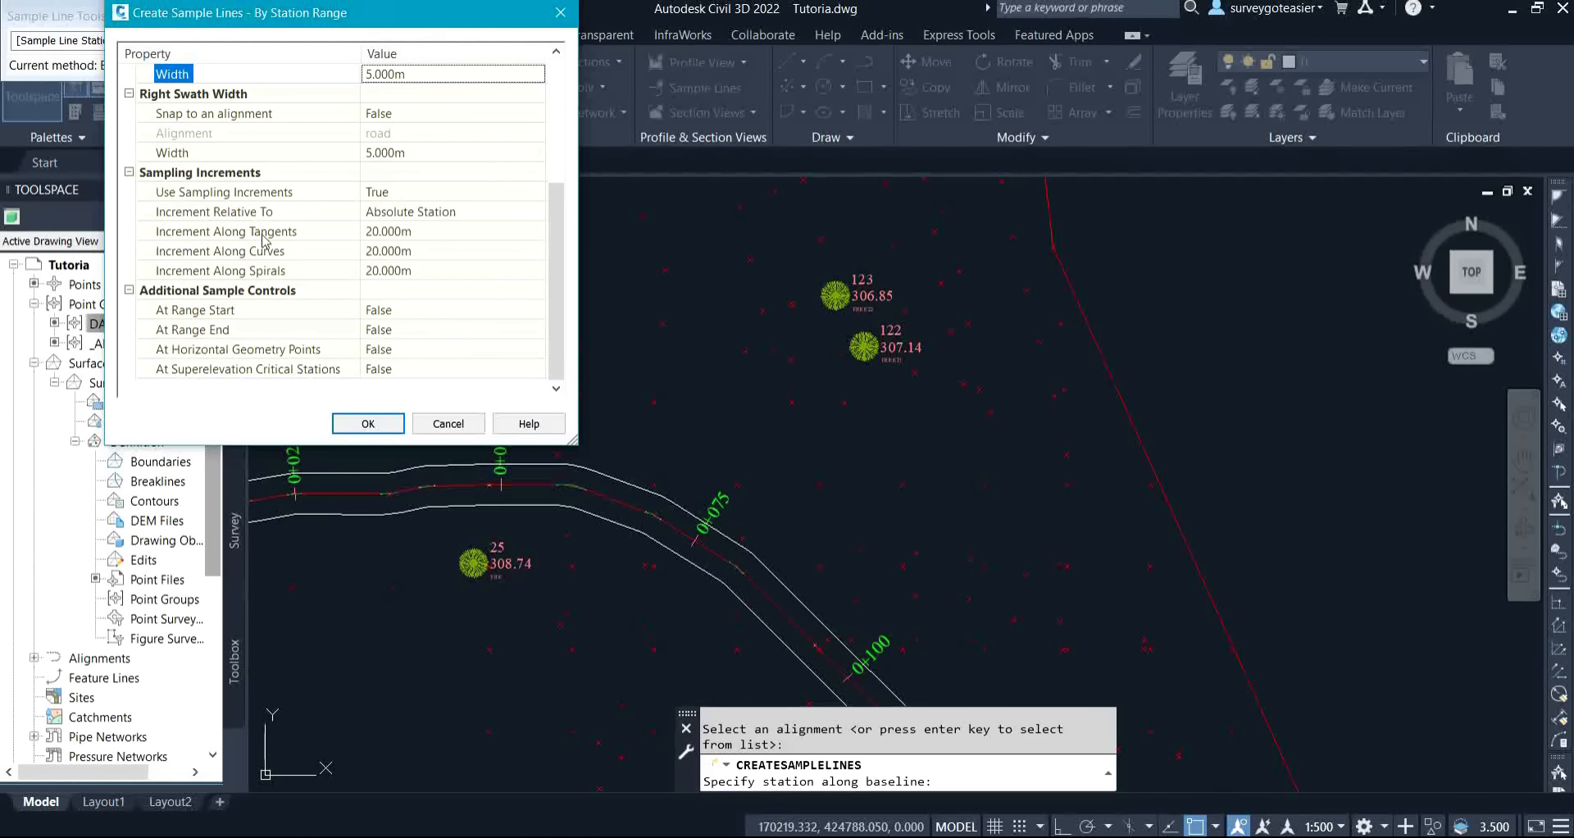
pyautogui.click(407, 235)
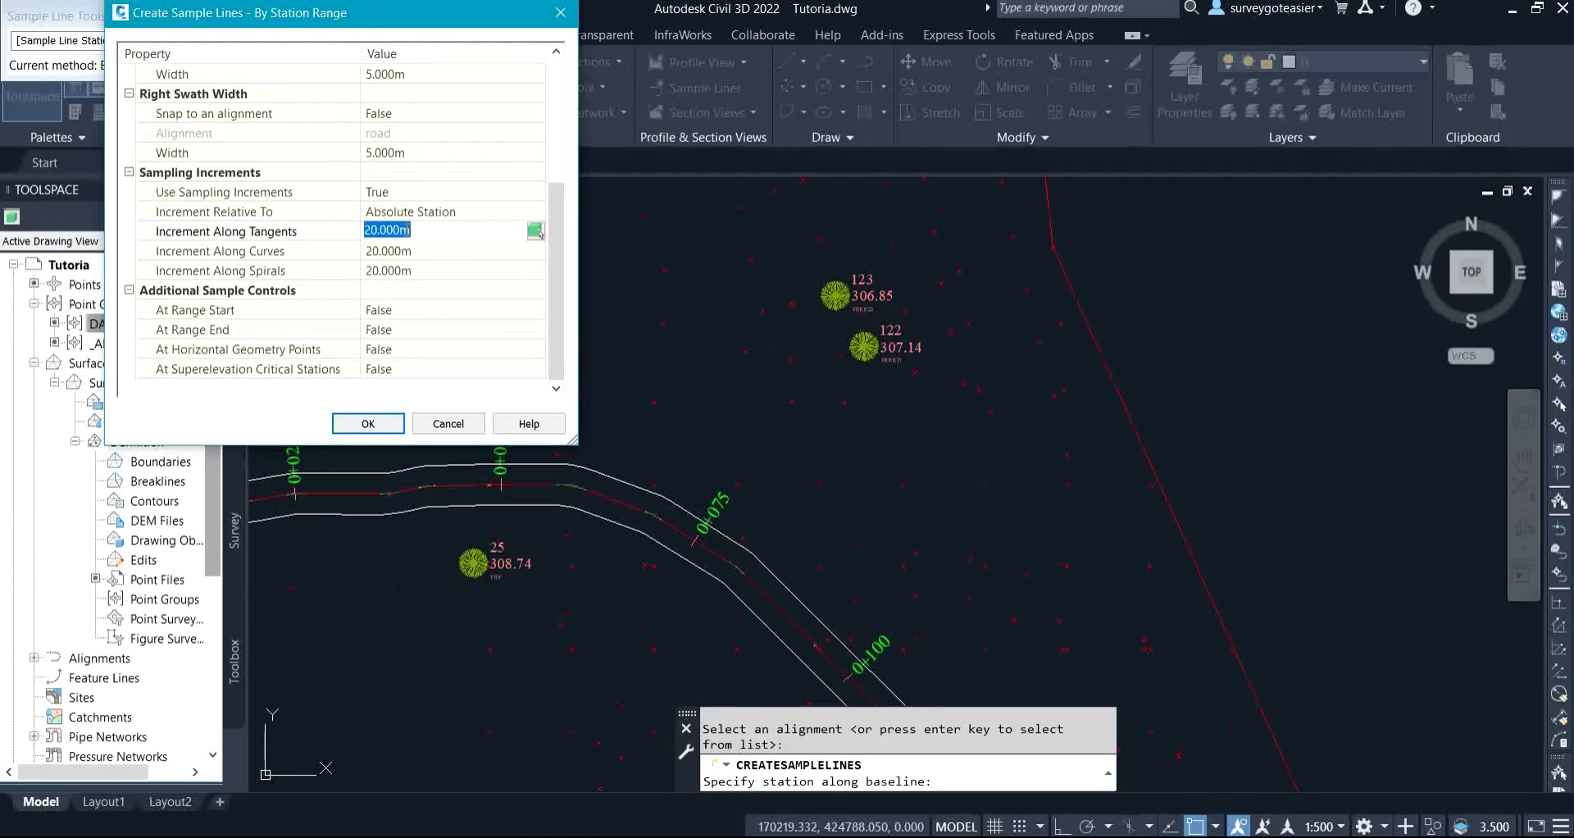
pyautogui.write('25')
pyautogui.click(401, 253)
pyautogui.write('2')
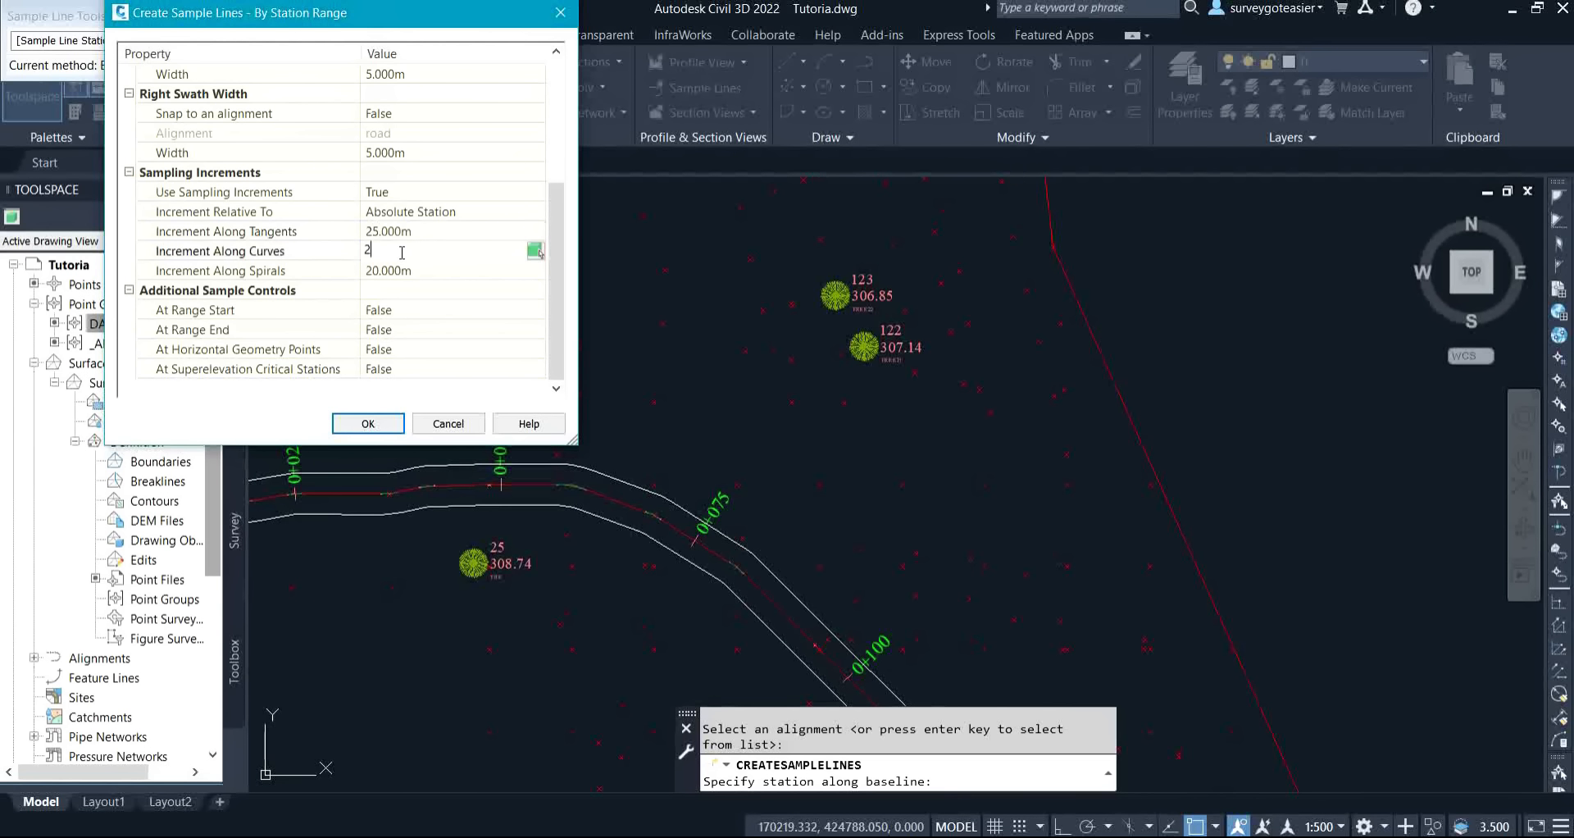
pyautogui.write('5')
pyautogui.click(401, 271)
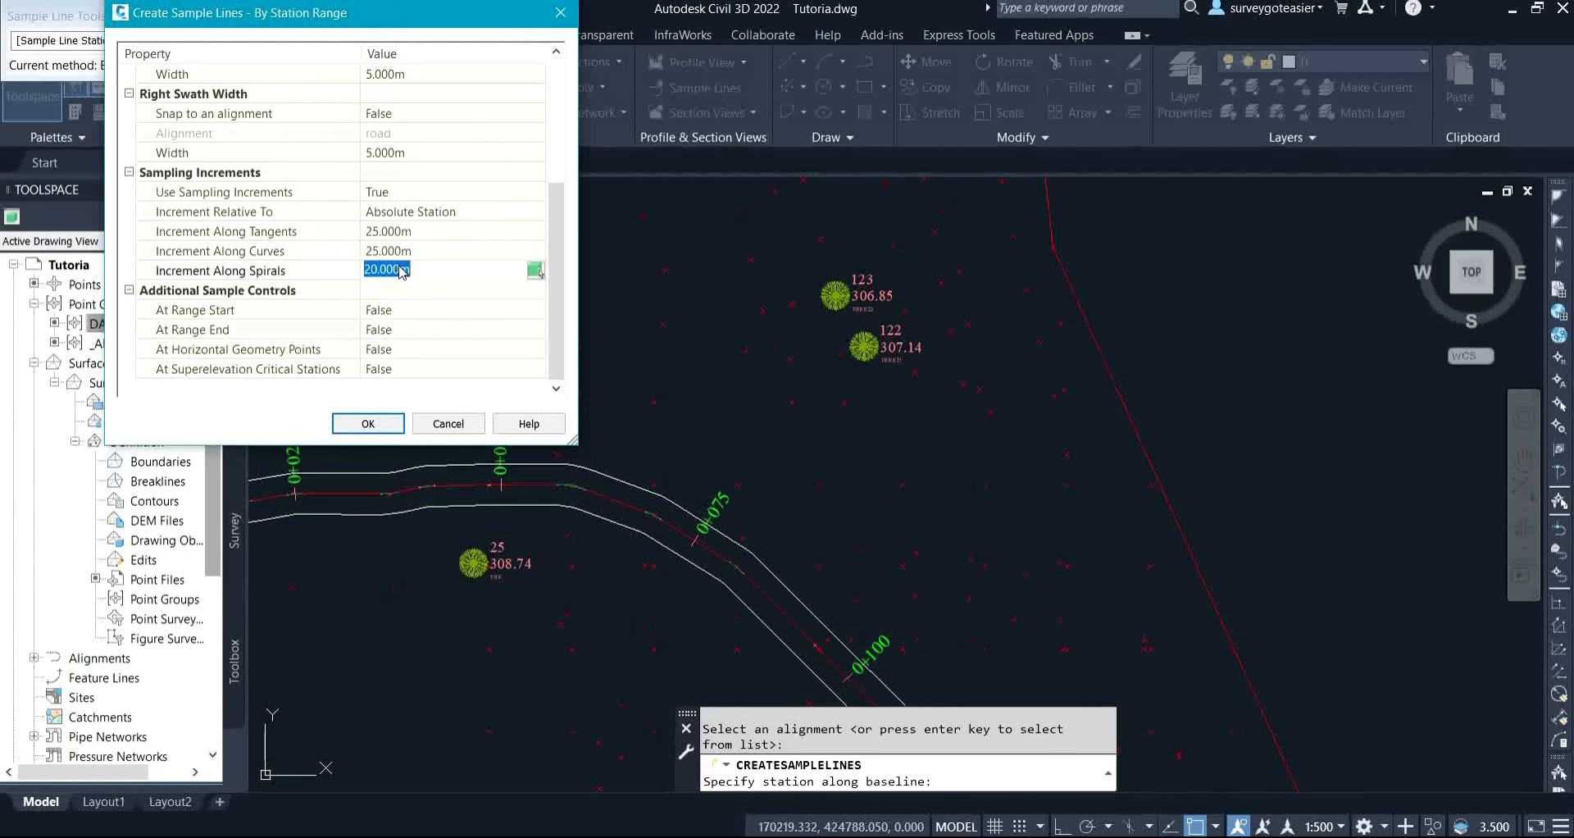
pyautogui.write('25')
# Generate the sample lines along the road from these settings and close the Sample Line Tools.
pyautogui.moveTo(557, 276)
pyautogui.mouseDown()
pyautogui.moveTo(557, 239)
pyautogui.moveTo(557, 298)
pyautogui.moveTo(551, 154)
pyautogui.moveTo(558, 279)
pyautogui.mouseUp()
pyautogui.click(366, 422)
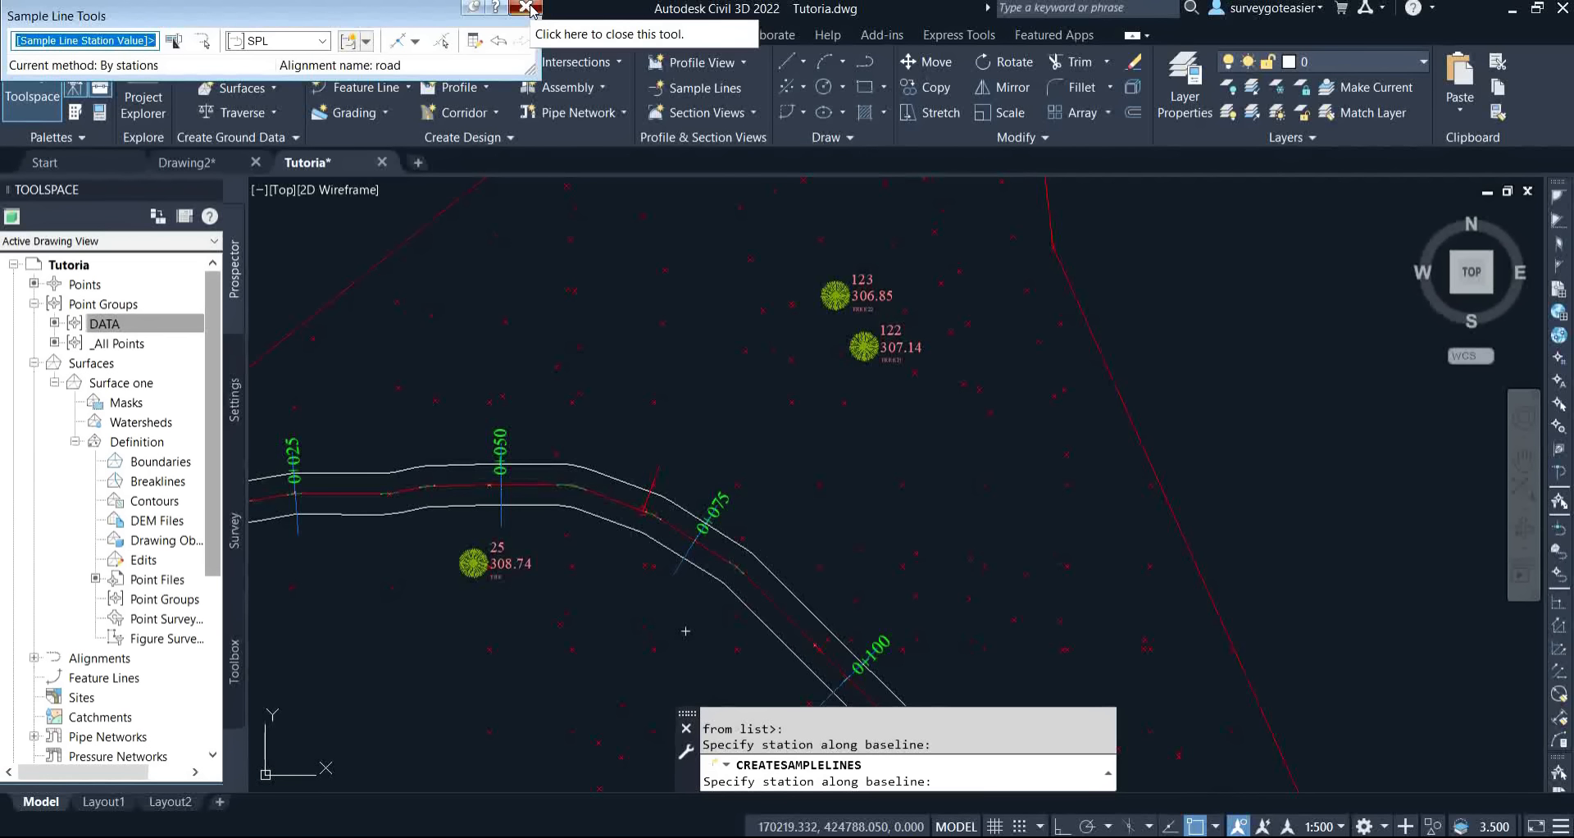
pyautogui.click(531, 11)
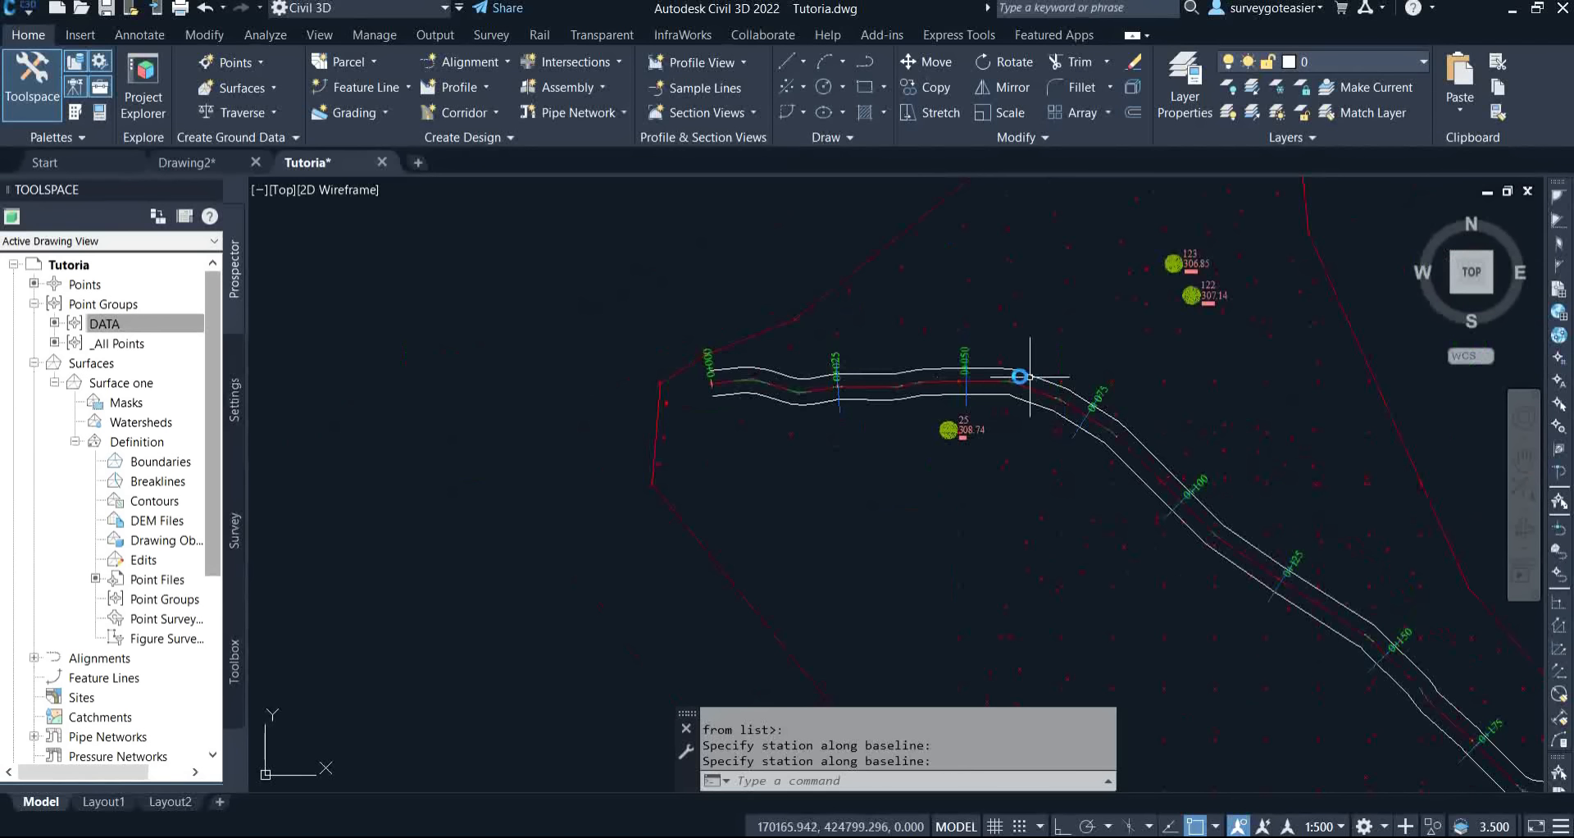
pyautogui.moveTo(1028, 376); pyautogui.dragTo(625, 349, button='middle')
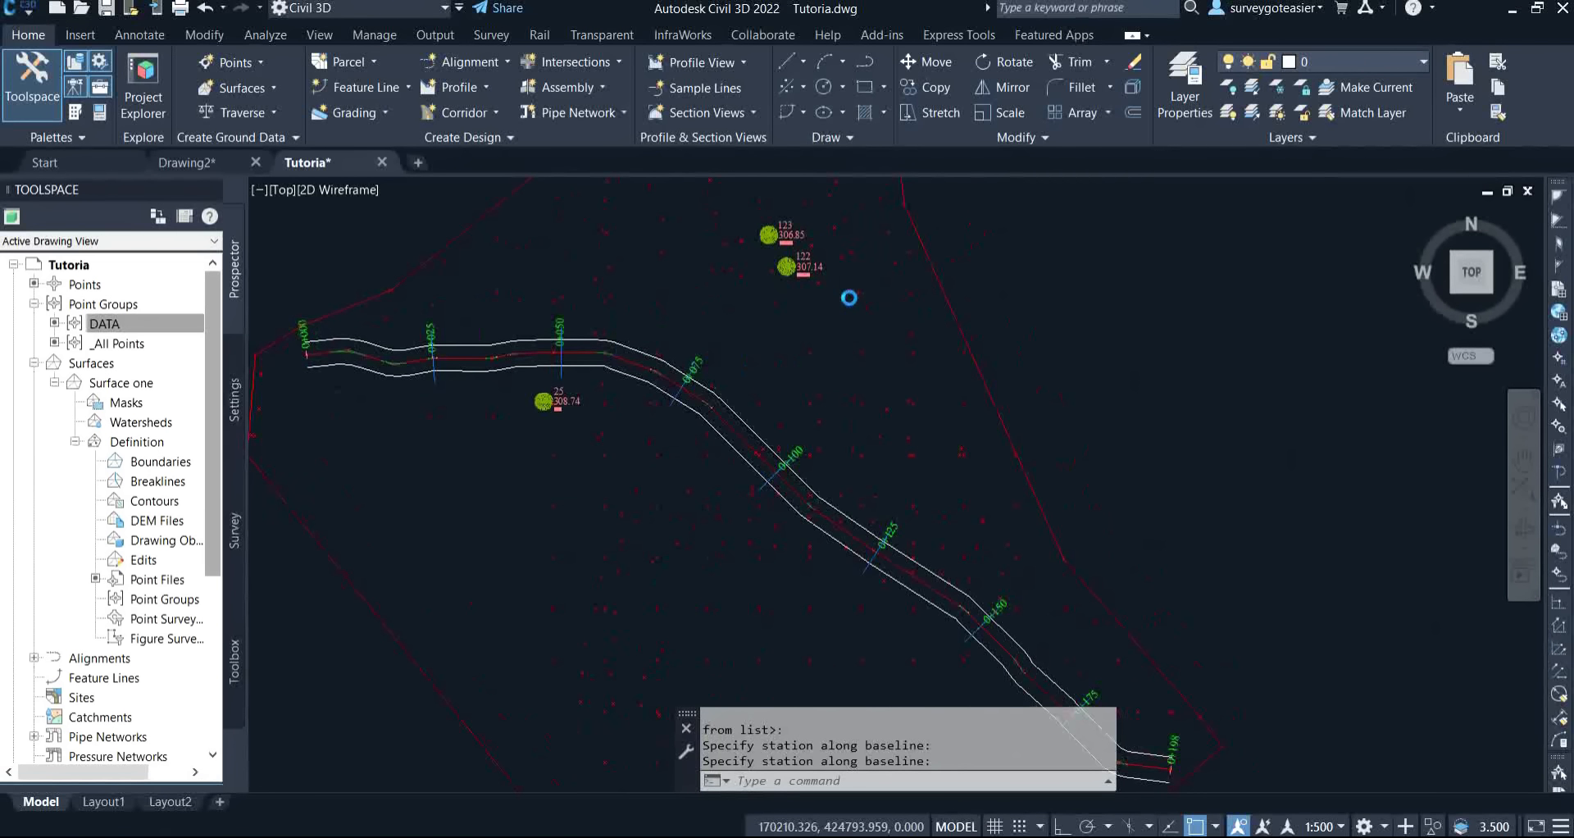
pyautogui.scroll(-2, 850, 298)
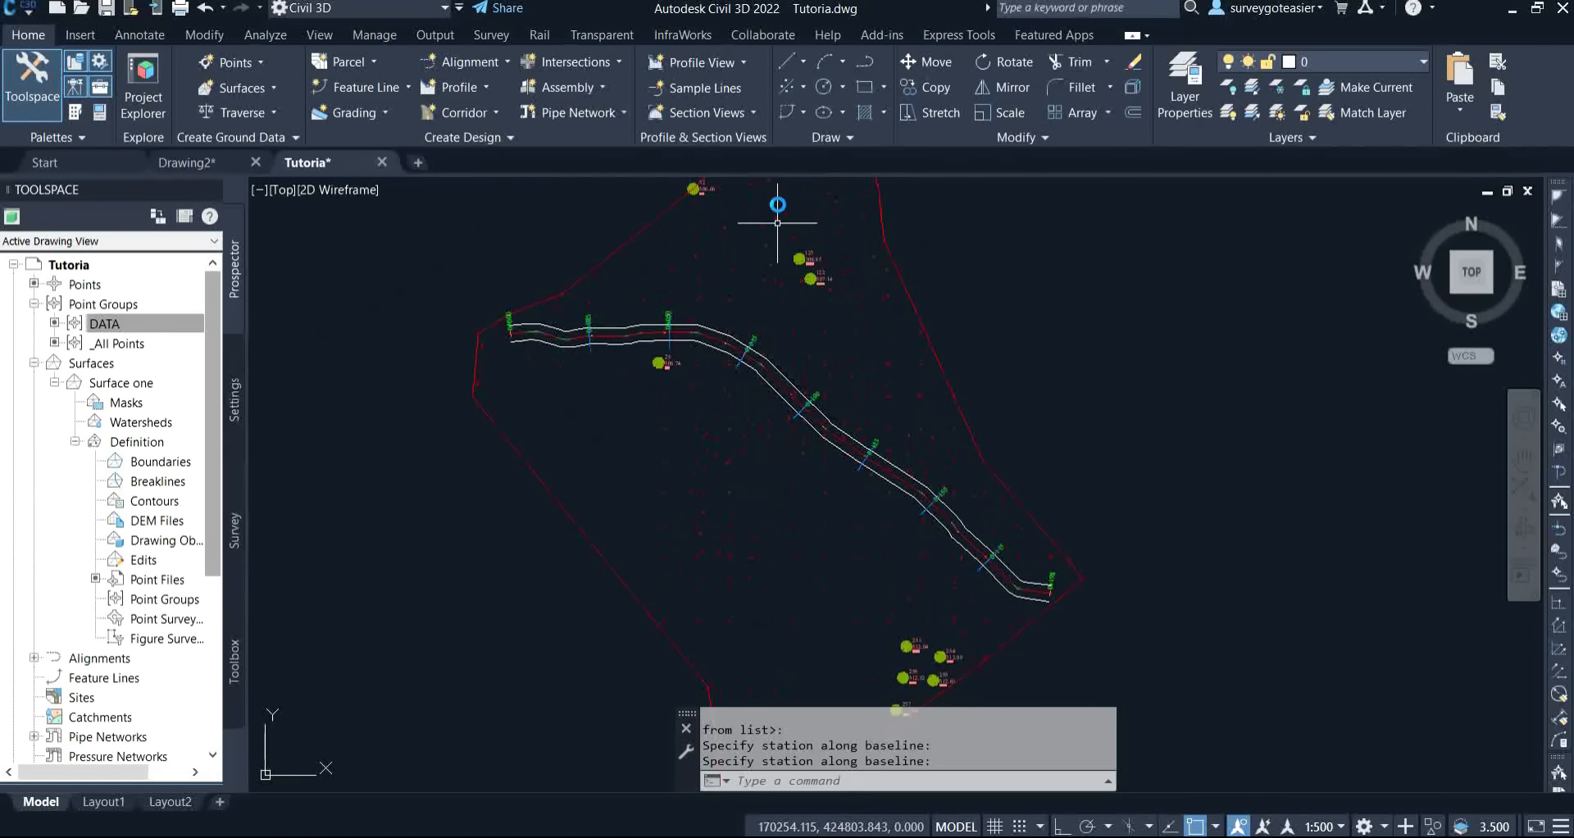
# Create multiple section views for the road's SPL sample line group with the default settings, placing them in empty space beyond the profile view.
pyautogui.click(738, 113)
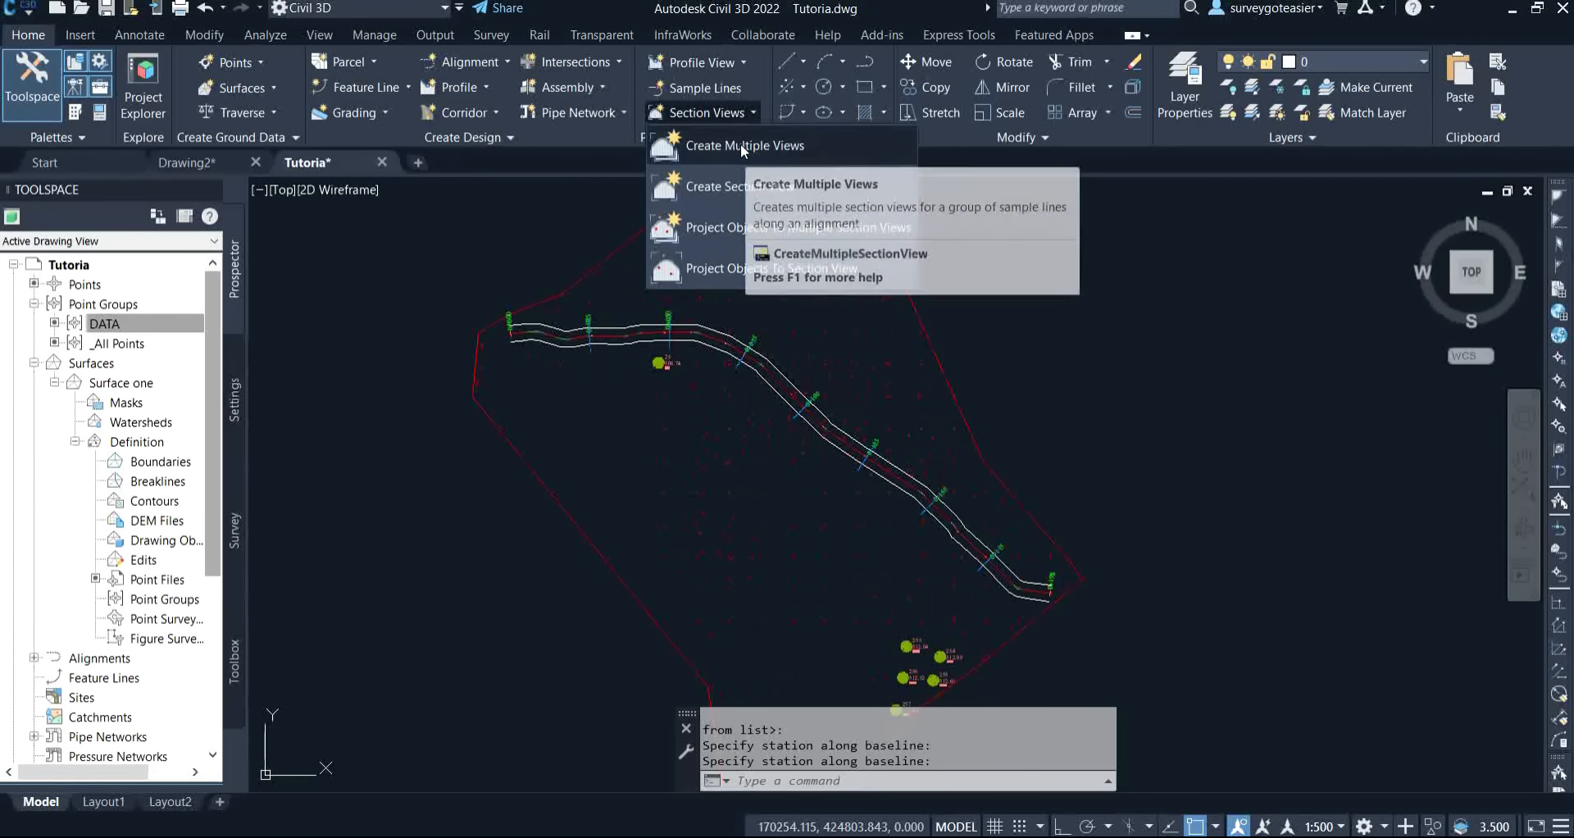
pyautogui.click(740, 144)
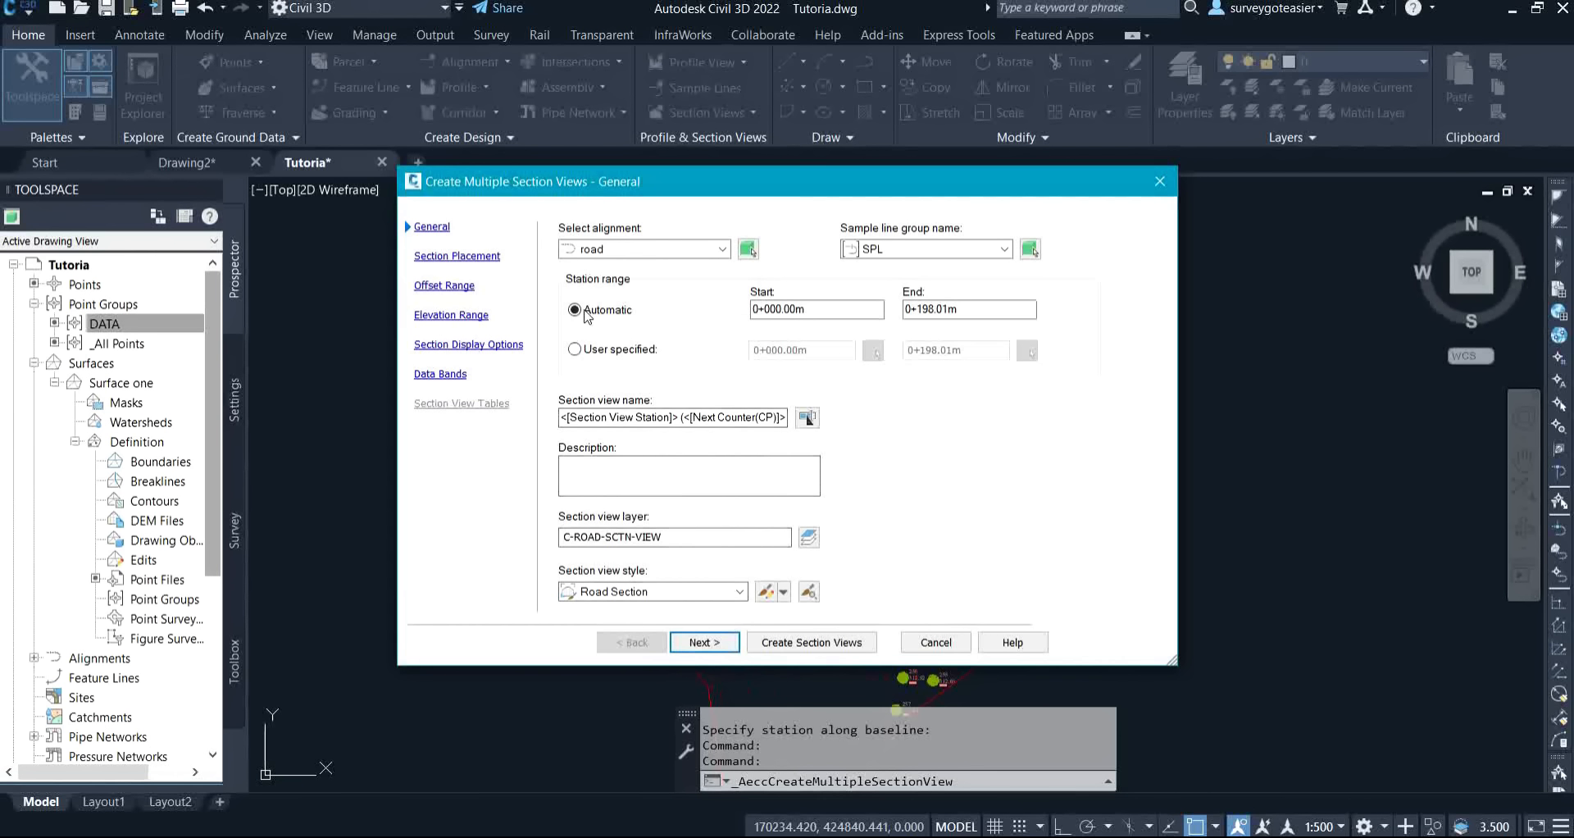
pyautogui.click(696, 644)
pyautogui.click(696, 643)
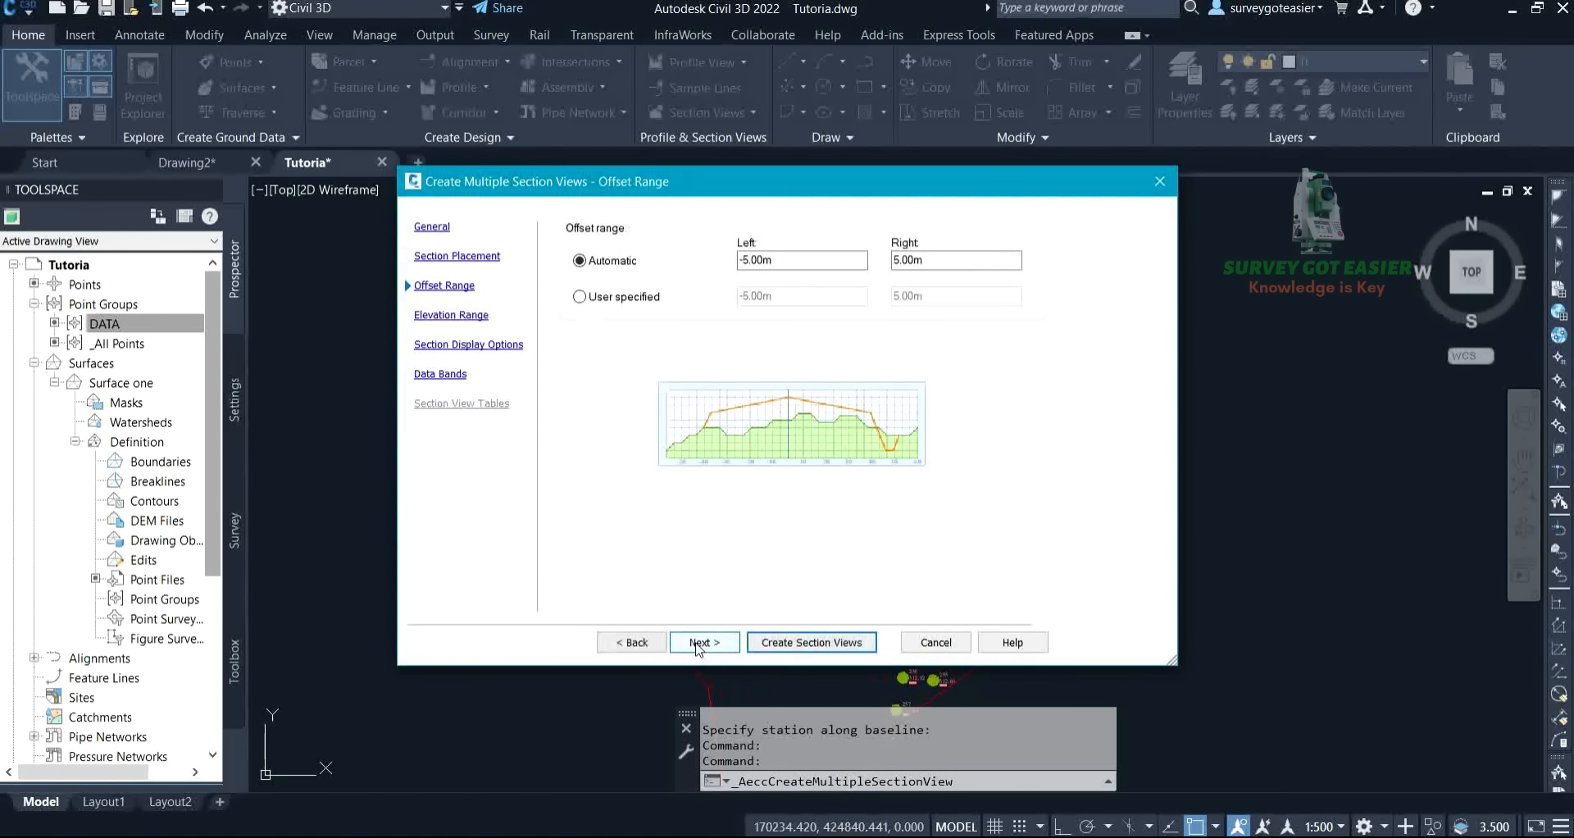
pyautogui.click(697, 645)
pyautogui.click(695, 644)
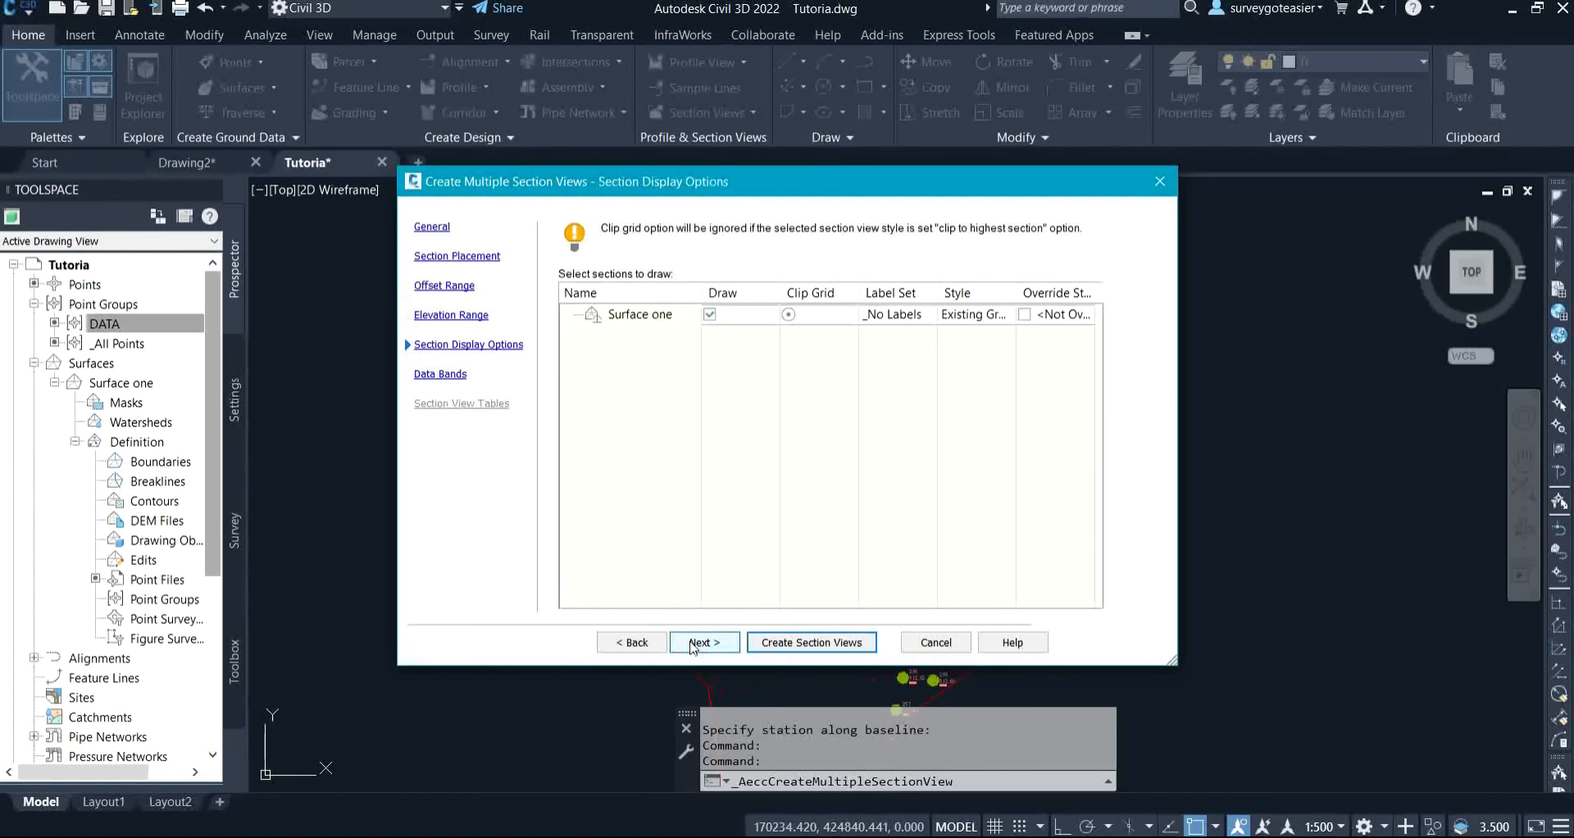
pyautogui.click(695, 644)
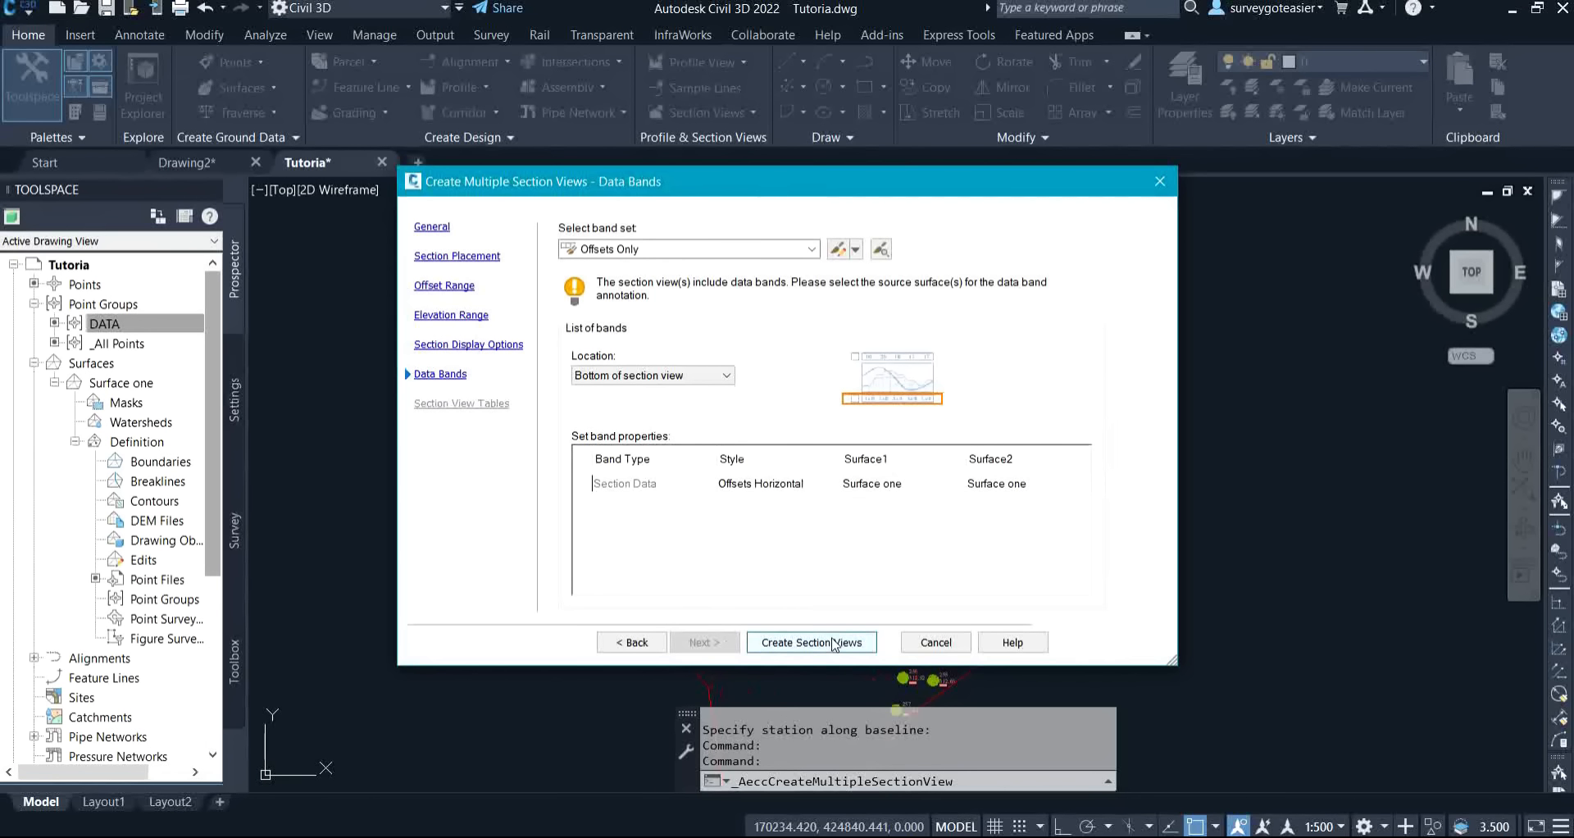
pyautogui.press('Return')
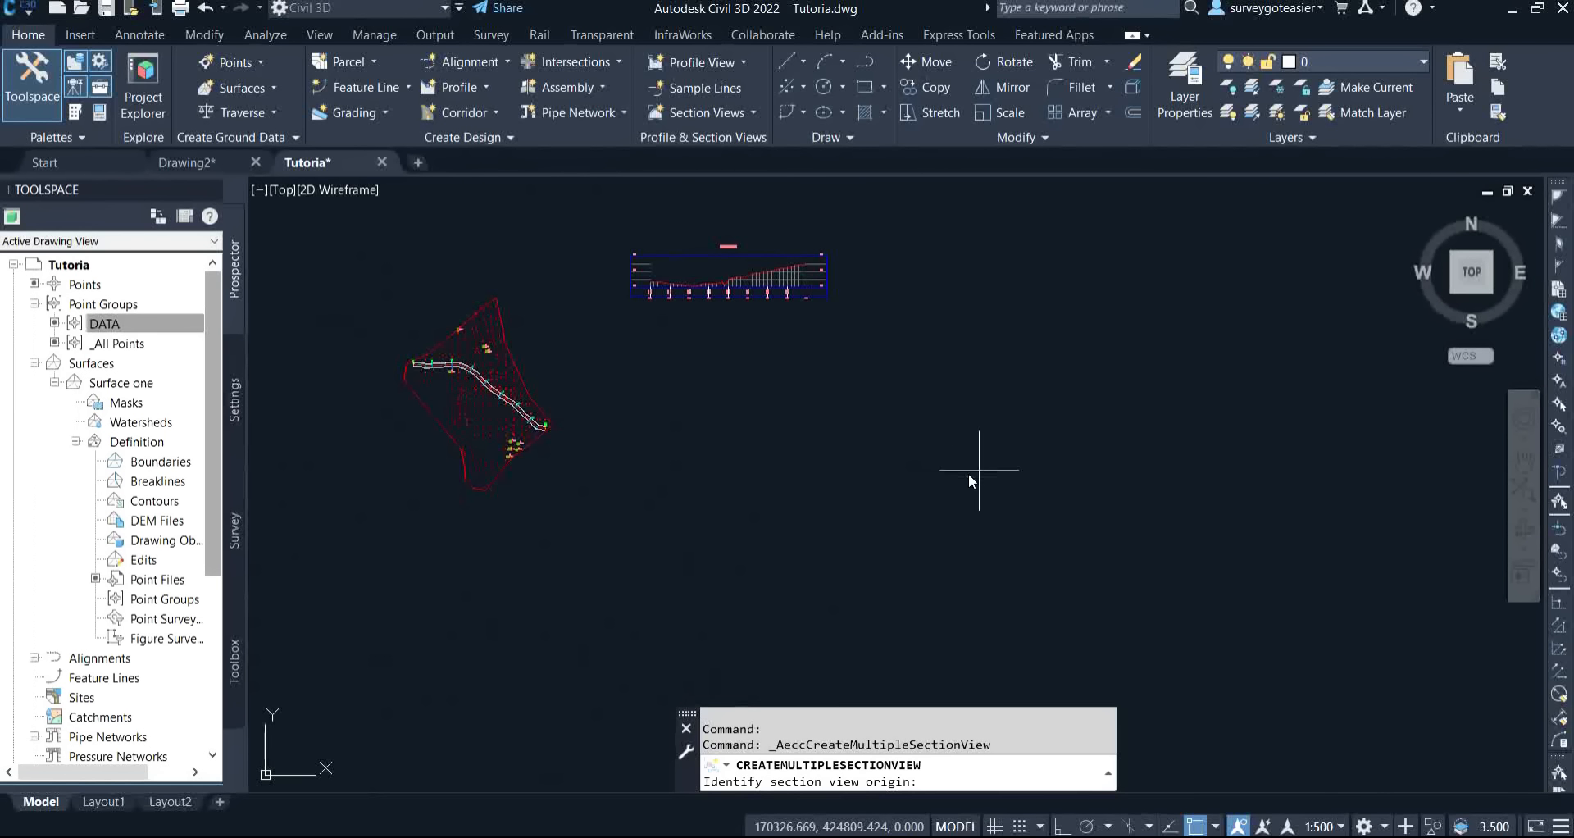
pyautogui.click(1045, 475)
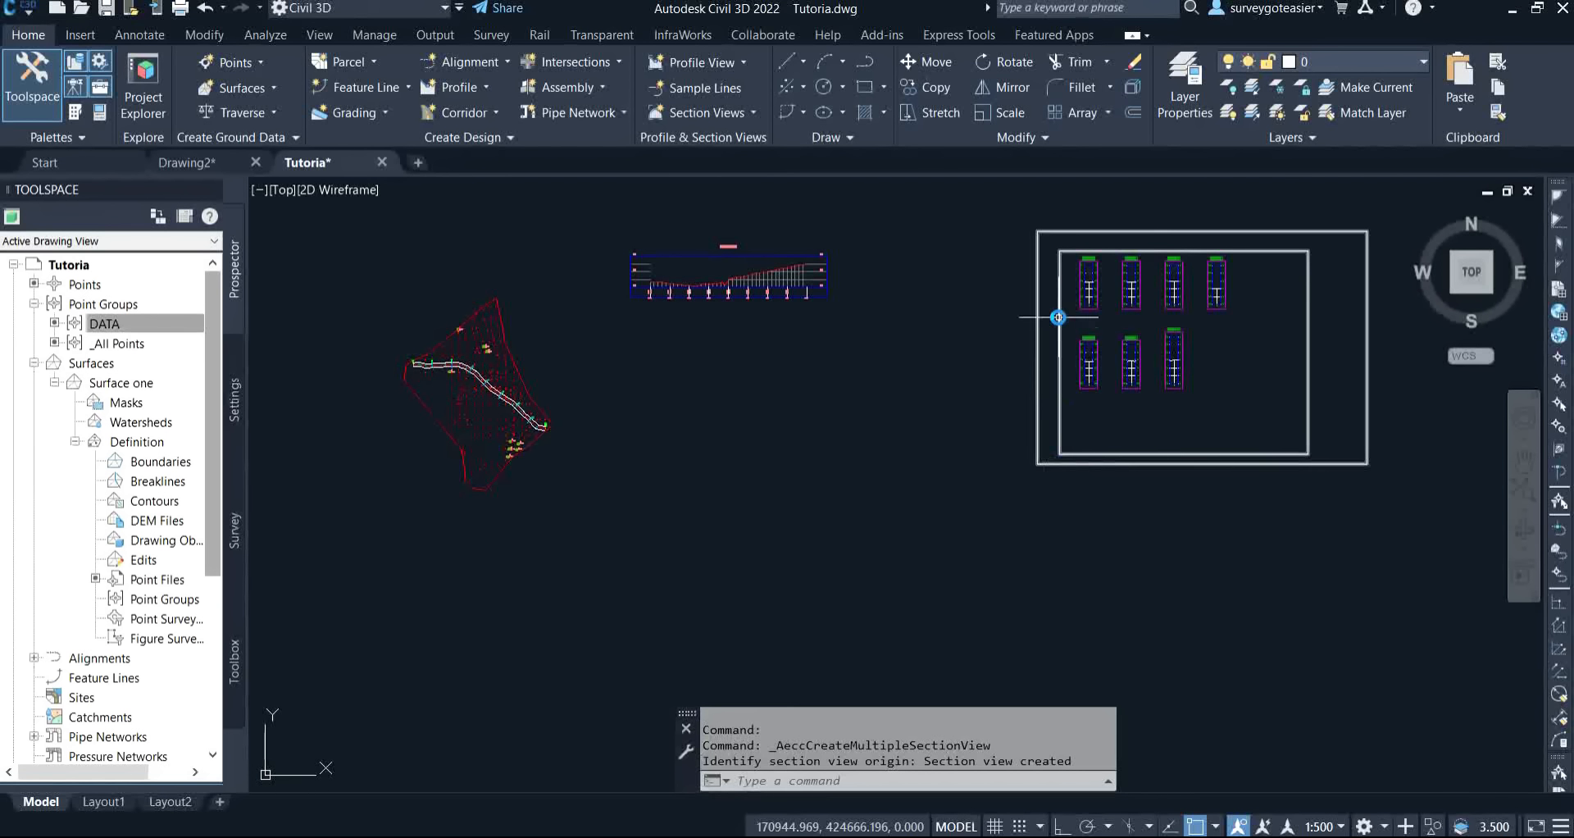
# Examine the new section views, the profile view and the sample lines along the road plan.
pyautogui.scroll(2, 1101, 251)
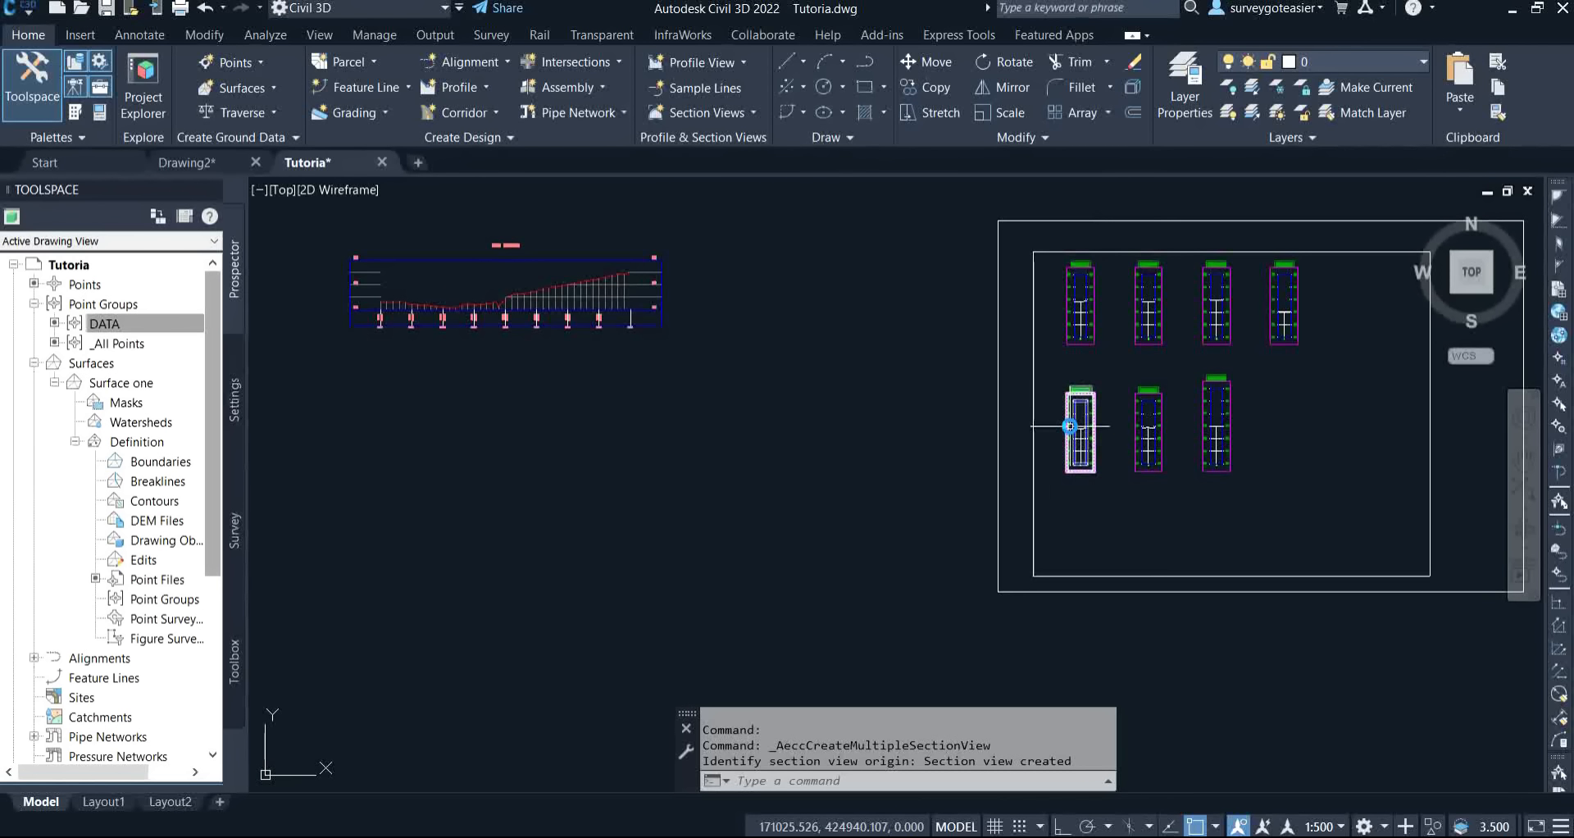
pyautogui.scroll(-6, 1070, 426)
pyautogui.scroll(4, 1096, 415)
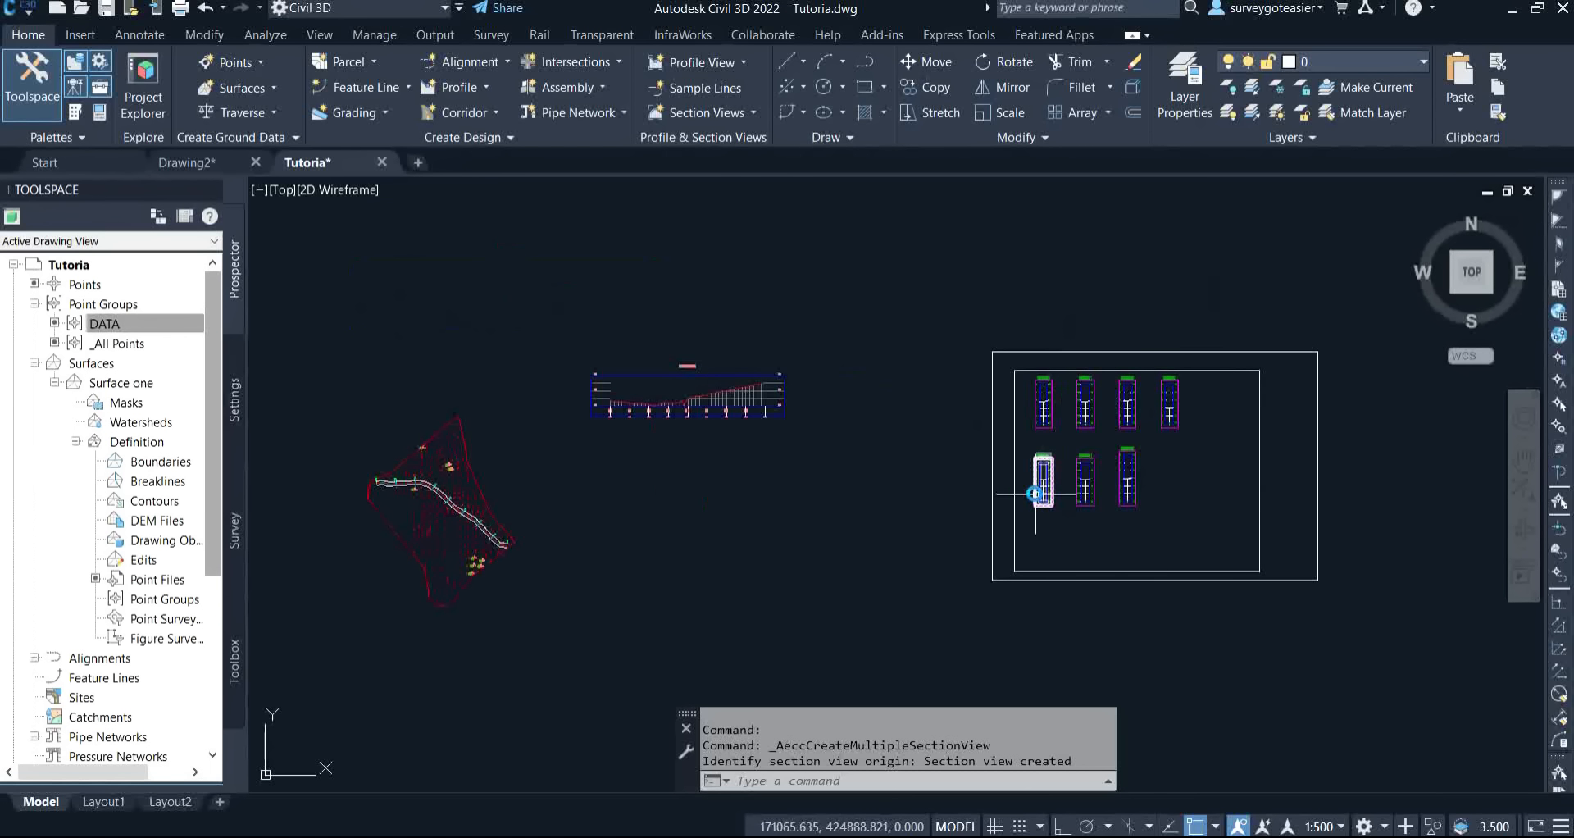
pyautogui.scroll(6, 1035, 493)
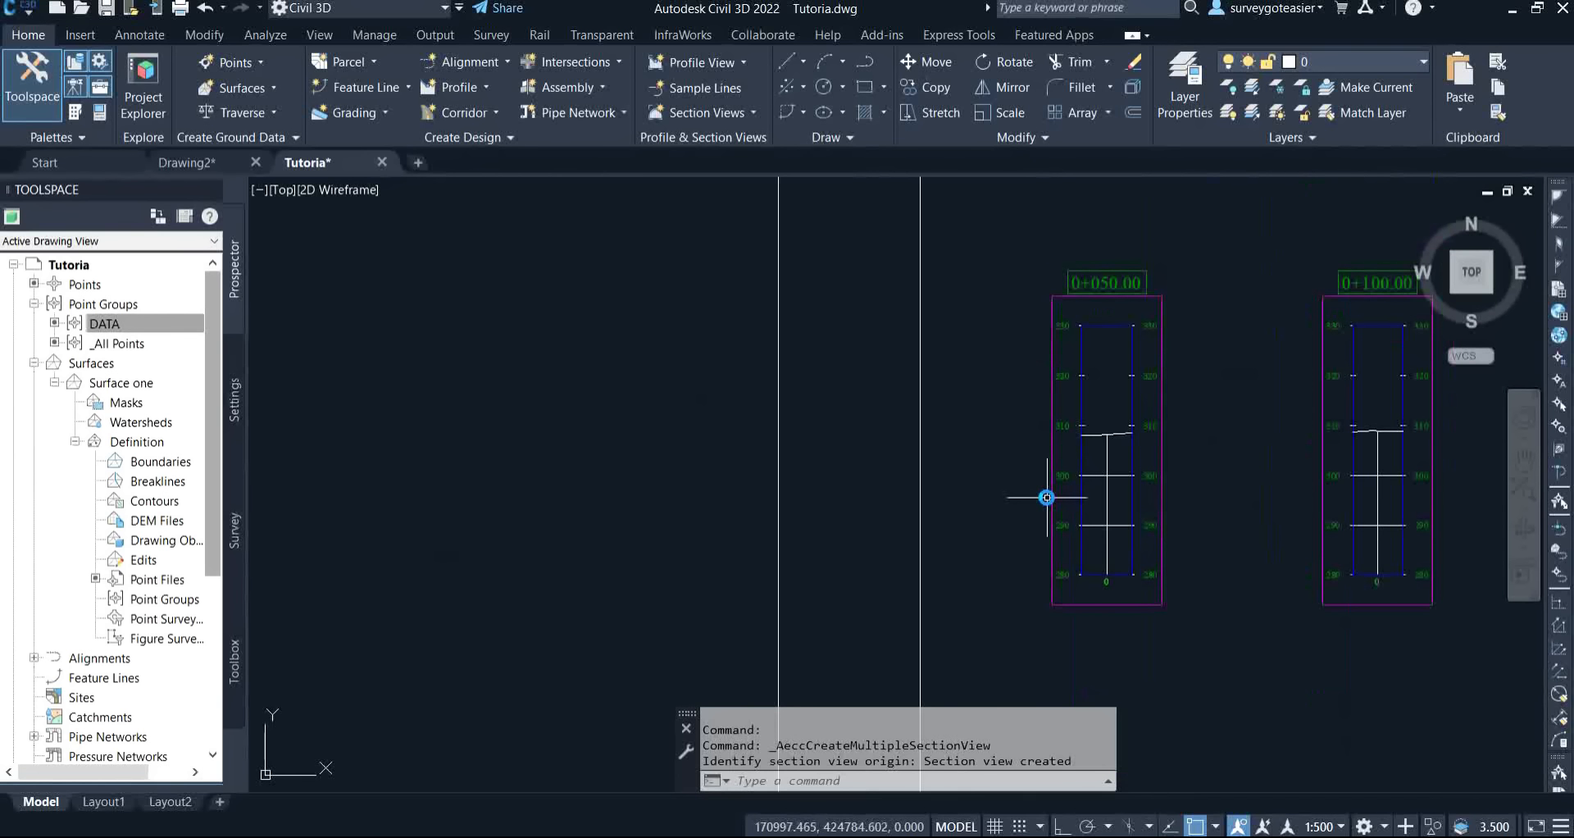
pyautogui.scroll(-5, 1046, 497)
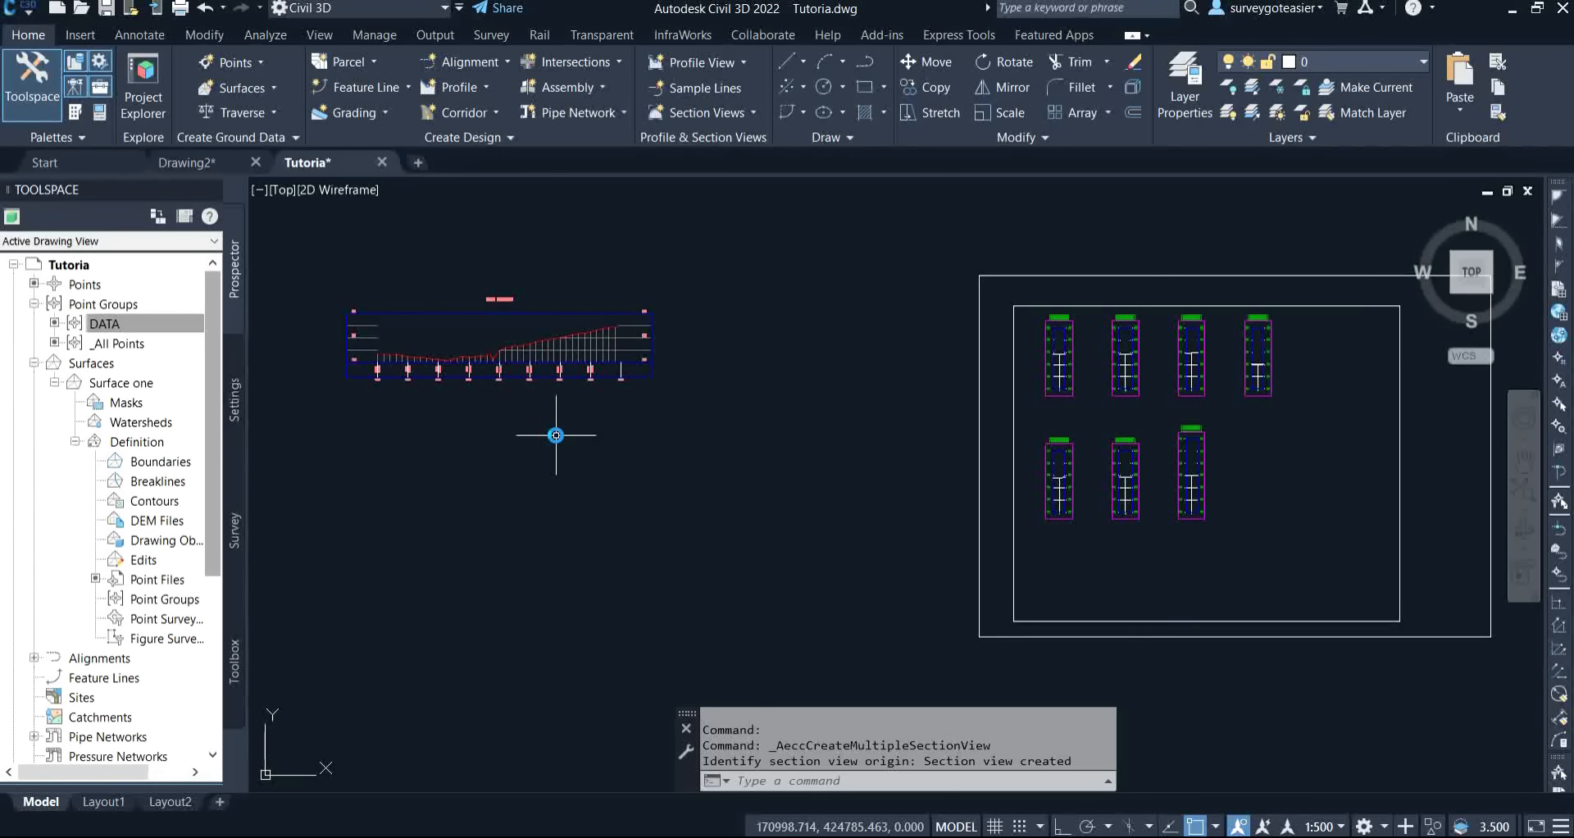
pyautogui.scroll(2, 530, 436)
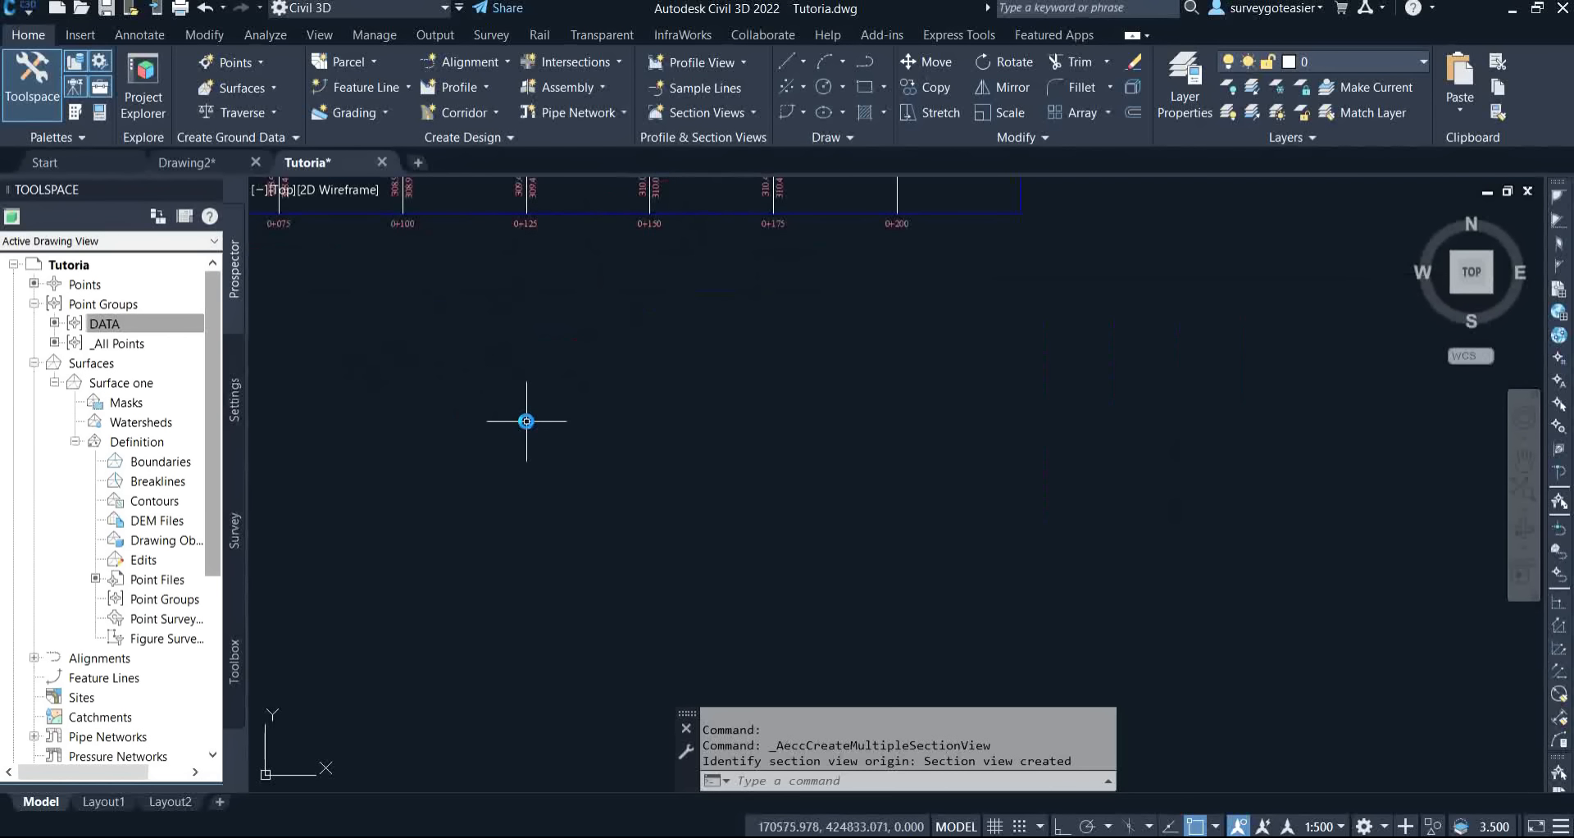
pyautogui.scroll(-5, 528, 418)
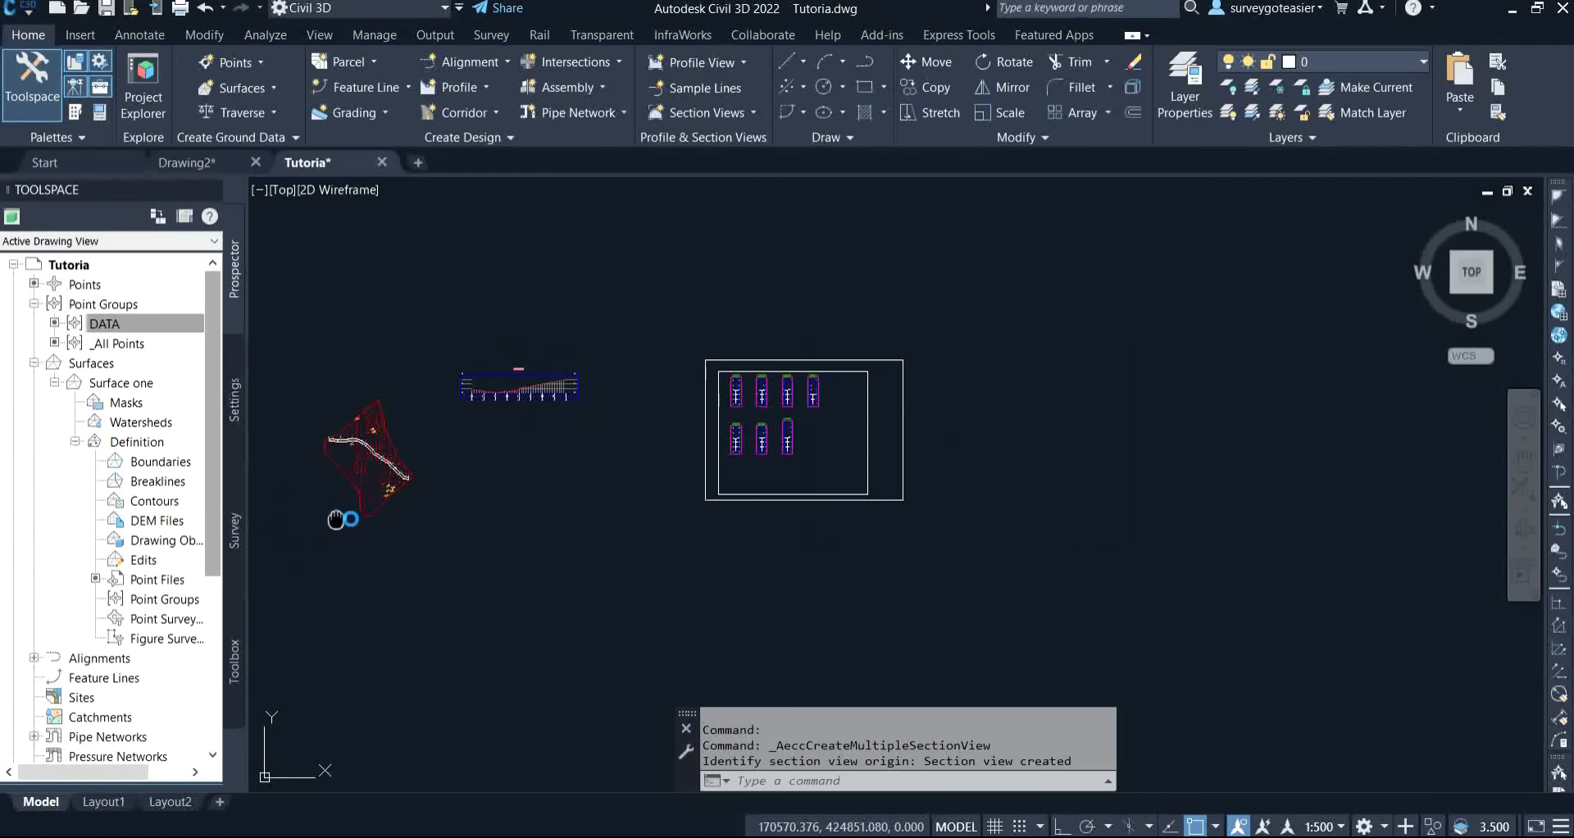
pyautogui.moveTo(340, 520); pyautogui.dragTo(587, 513, button='middle')
pyautogui.scroll(5, 605, 485)
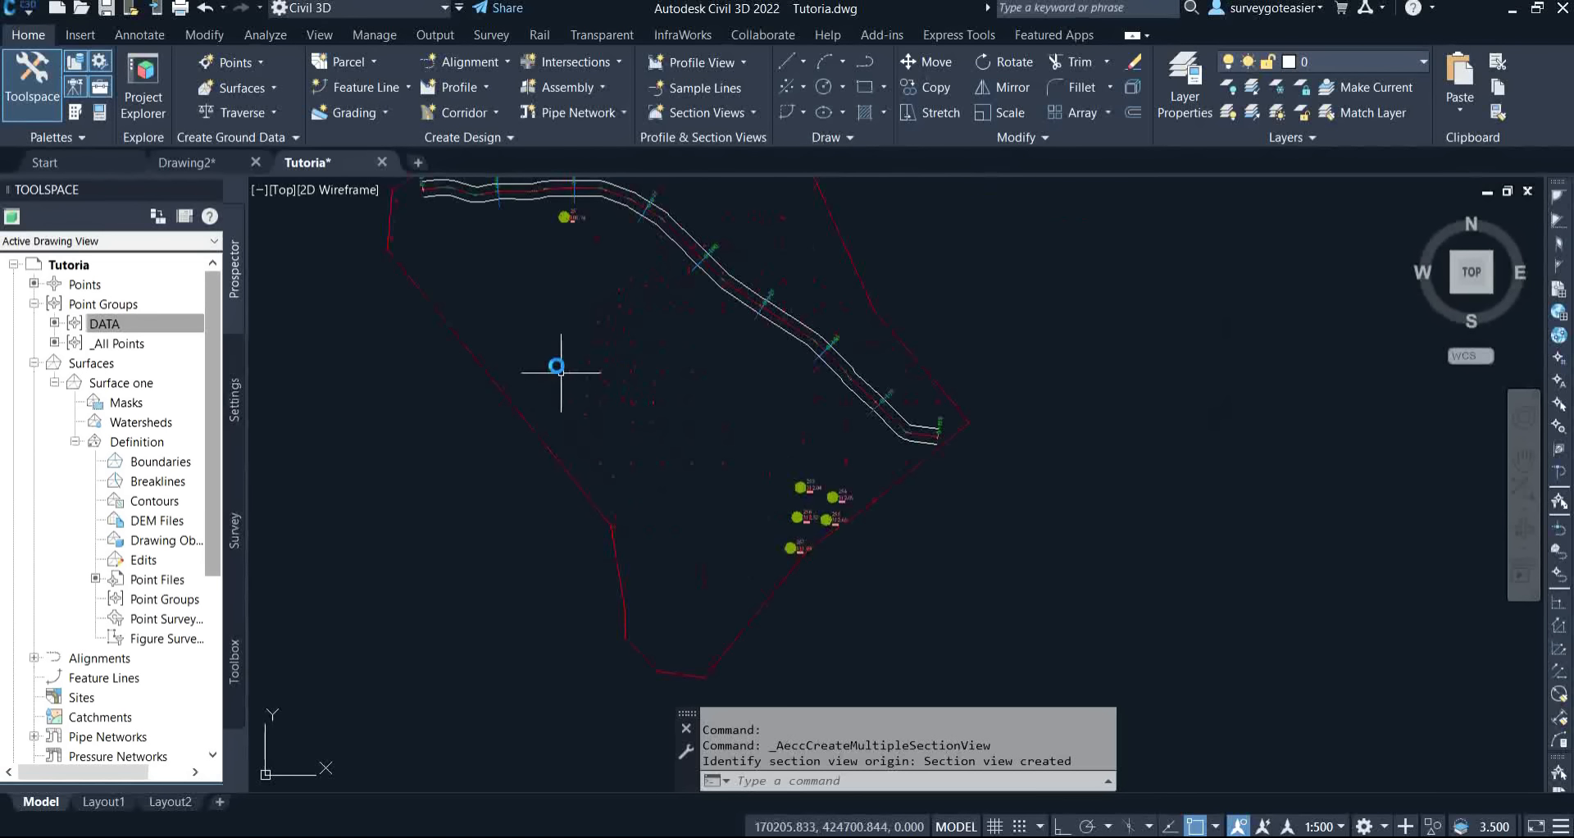
pyautogui.moveTo(538, 352); pyautogui.dragTo(555, 437, button='middle')
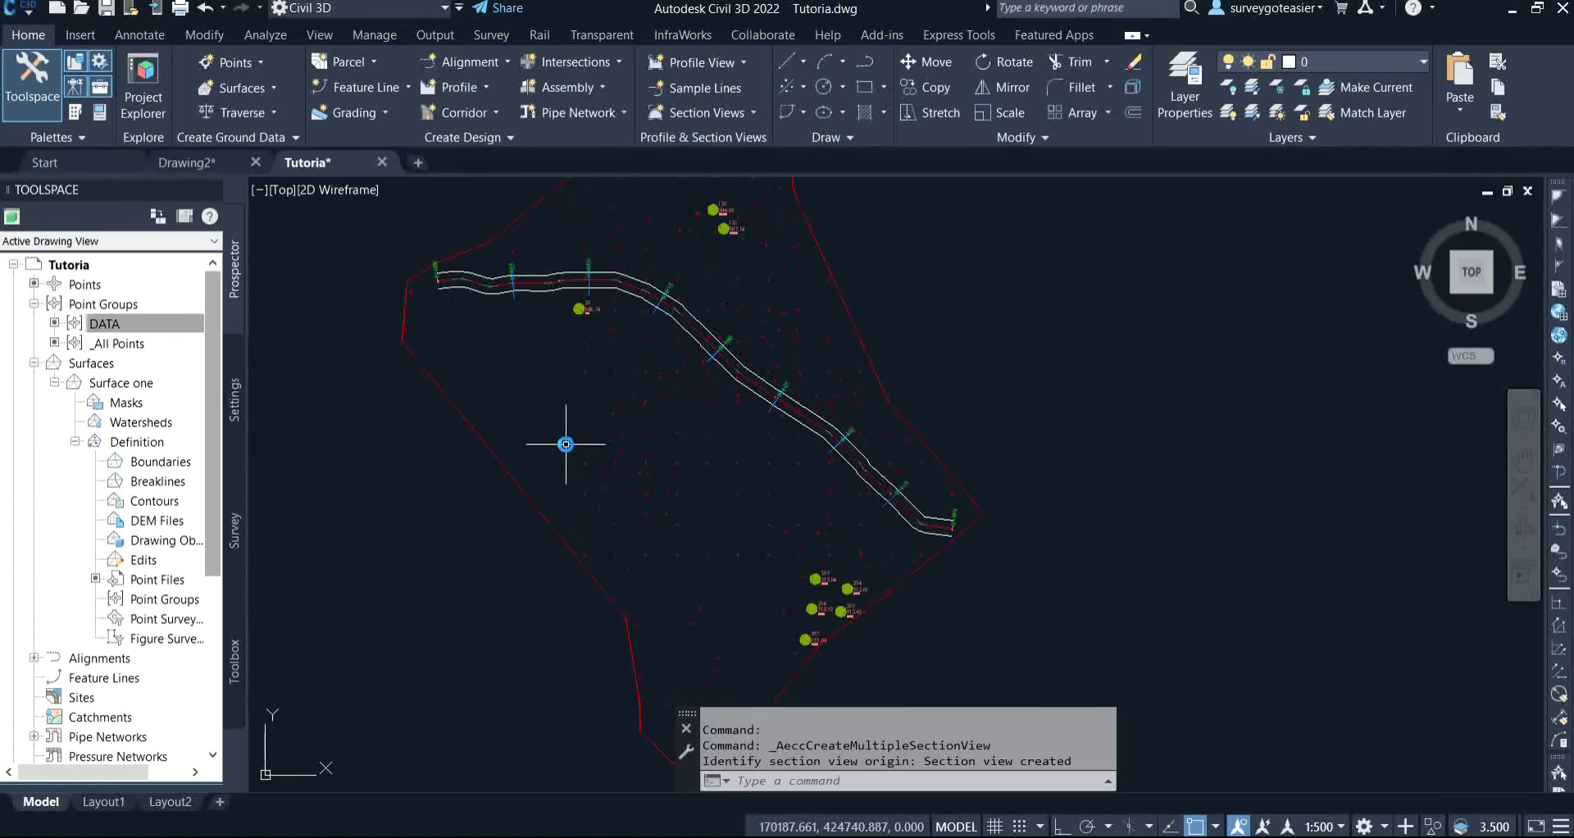
pyautogui.scroll(5, 564, 436)
pyautogui.scroll(-5, 564, 436)
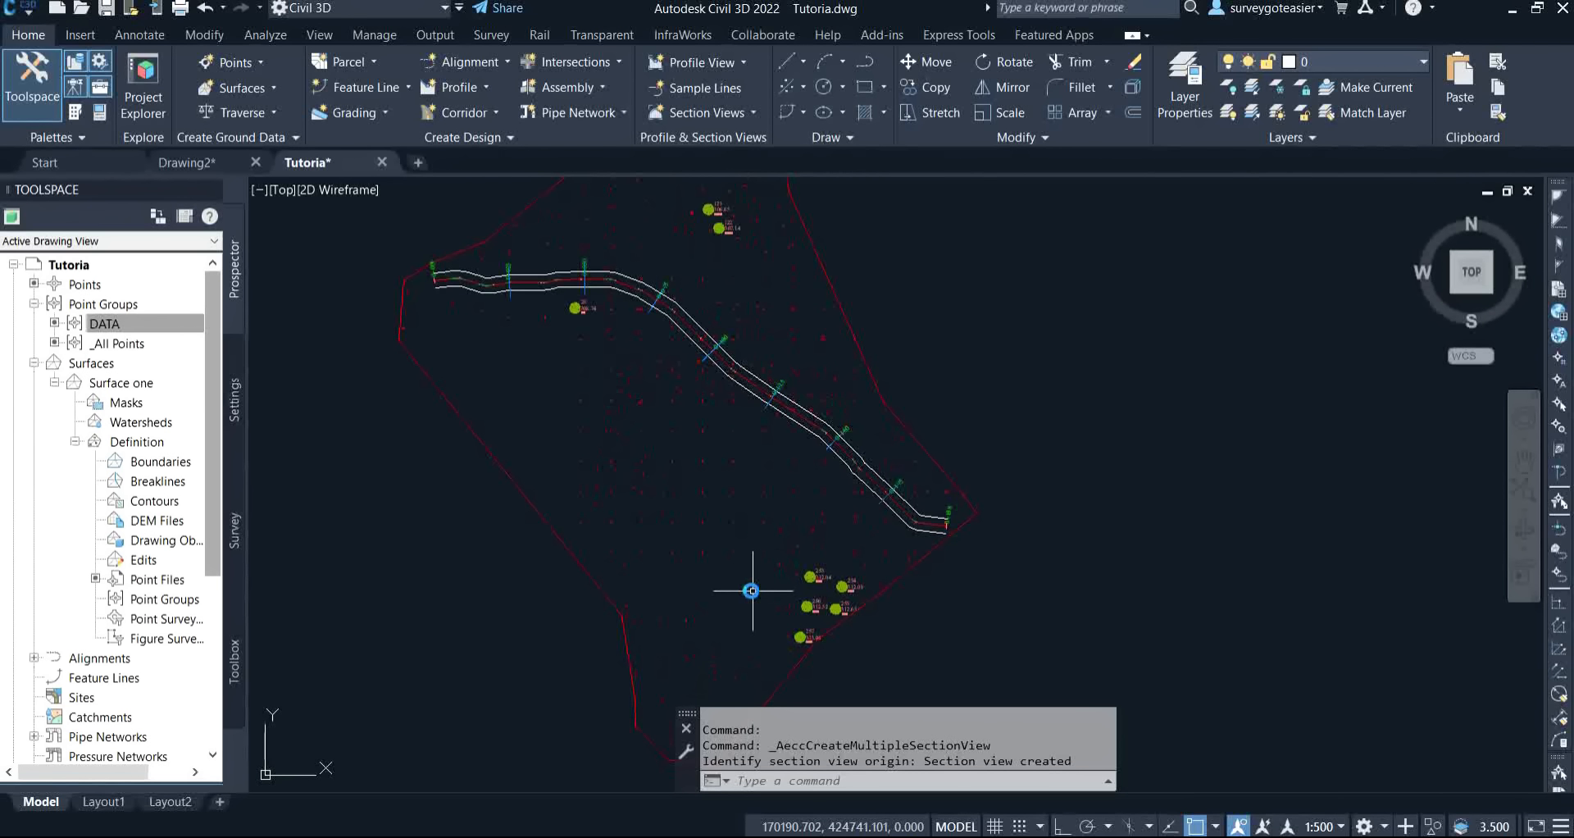
# Select the block of survey points southwest of the road with a crossing window and open them in the point editor.
pyautogui.scroll(2, 707, 562)
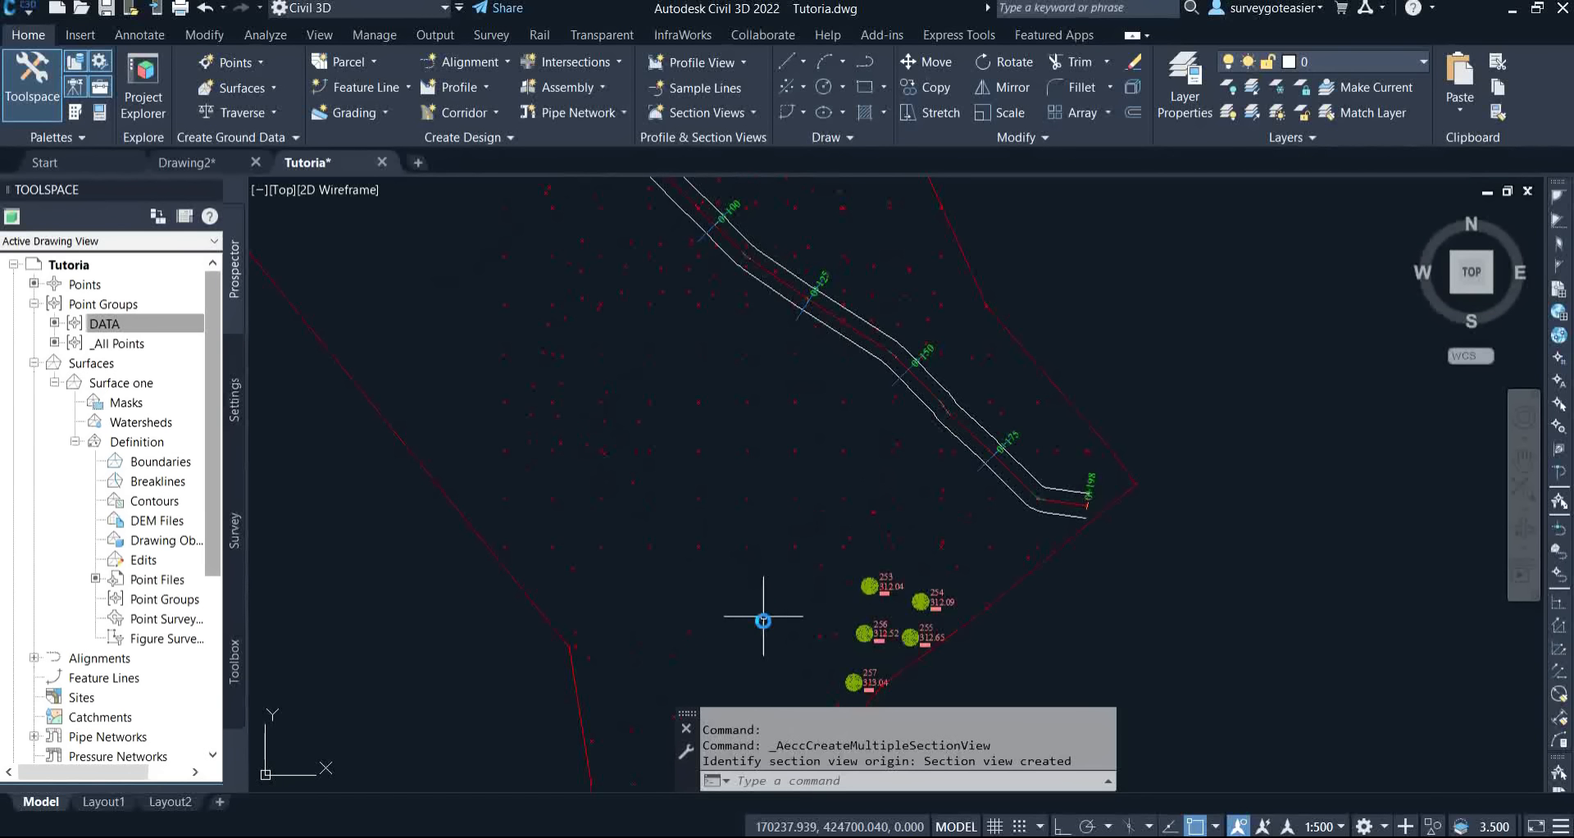
pyautogui.click(831, 554)
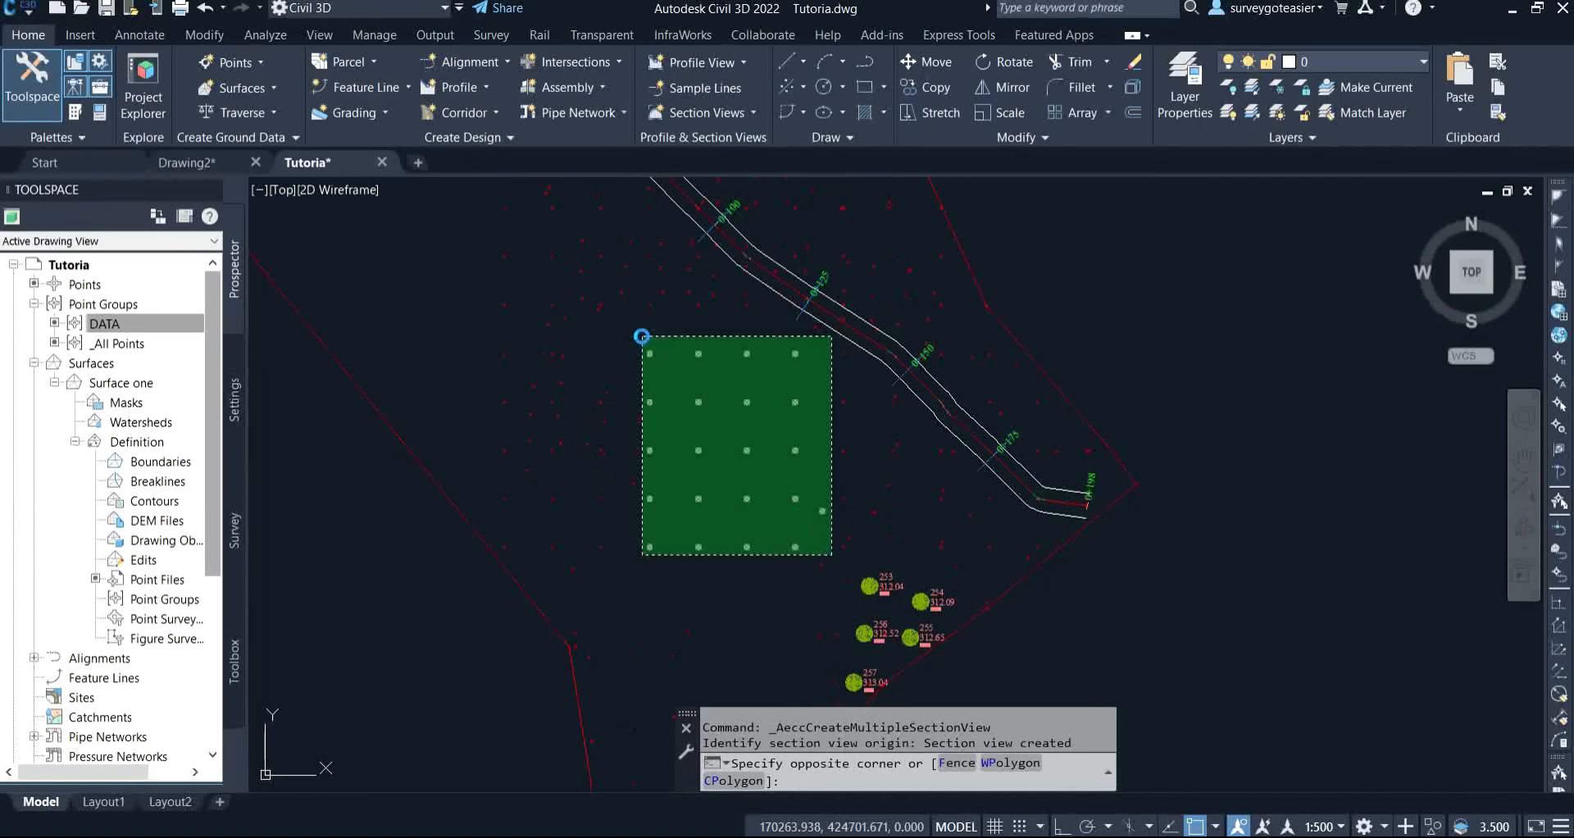
pyautogui.click(641, 336)
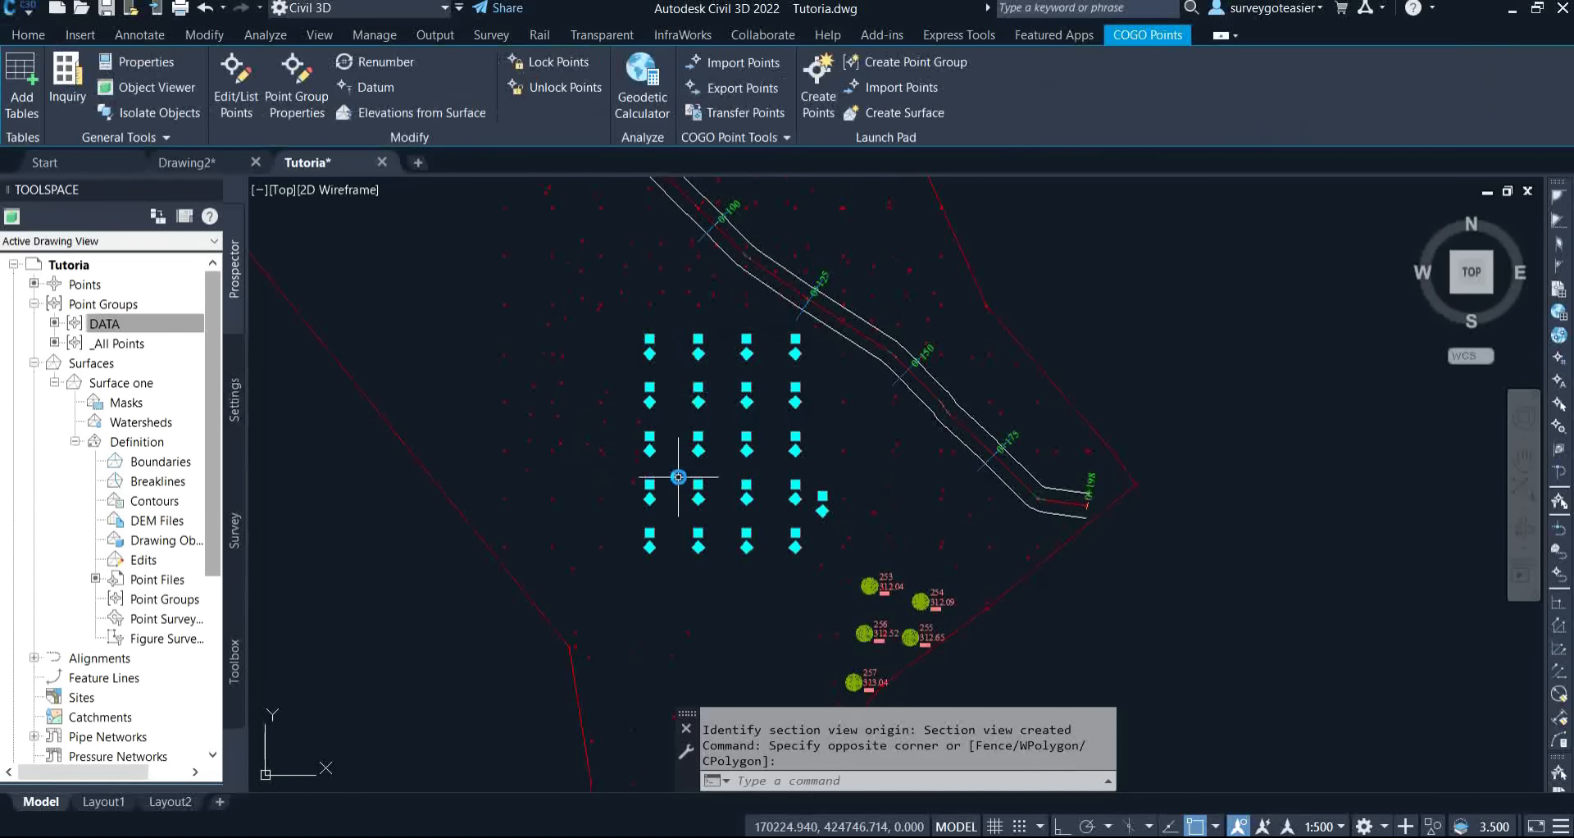
pyautogui.rightClick(687, 443)
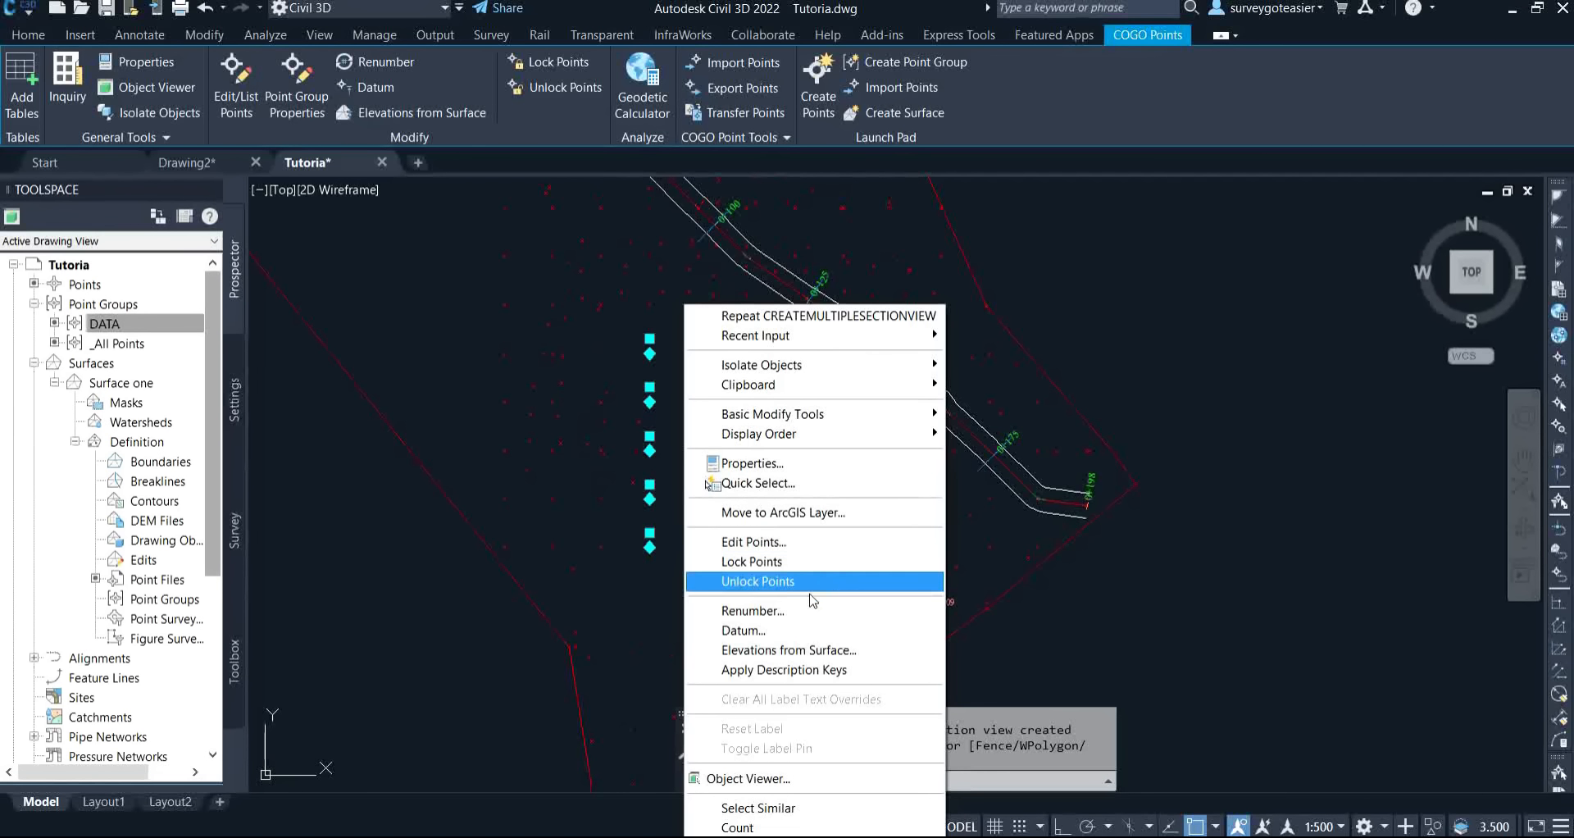
pyautogui.click(791, 542)
pyautogui.press('Escape')
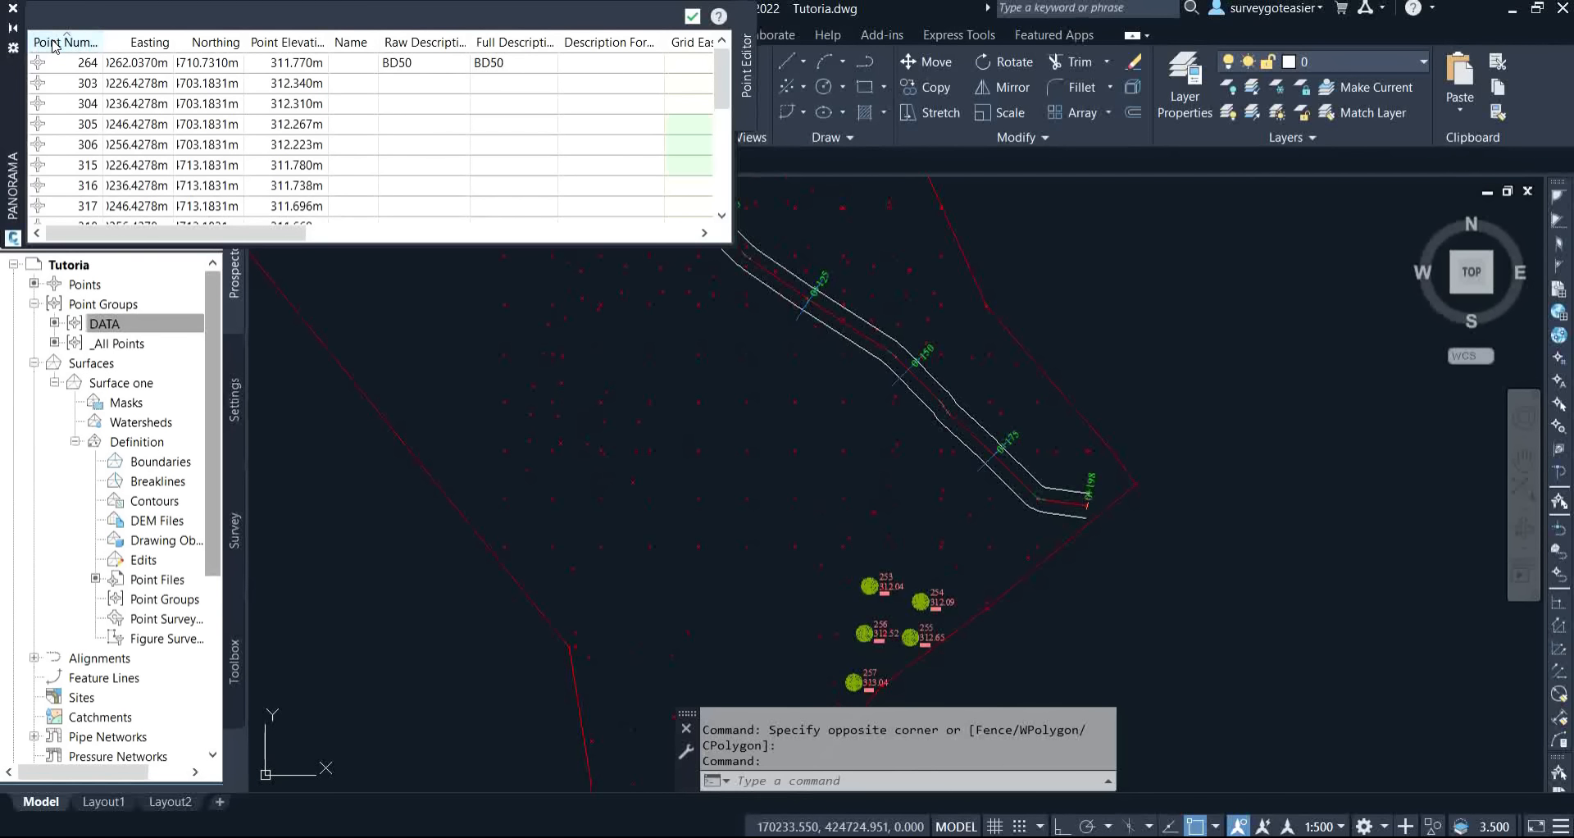
# Select all points listed in the point editor and open the export settings for them.
pyautogui.click(56, 67)
pyautogui.hotkey('ctrl', 'a')
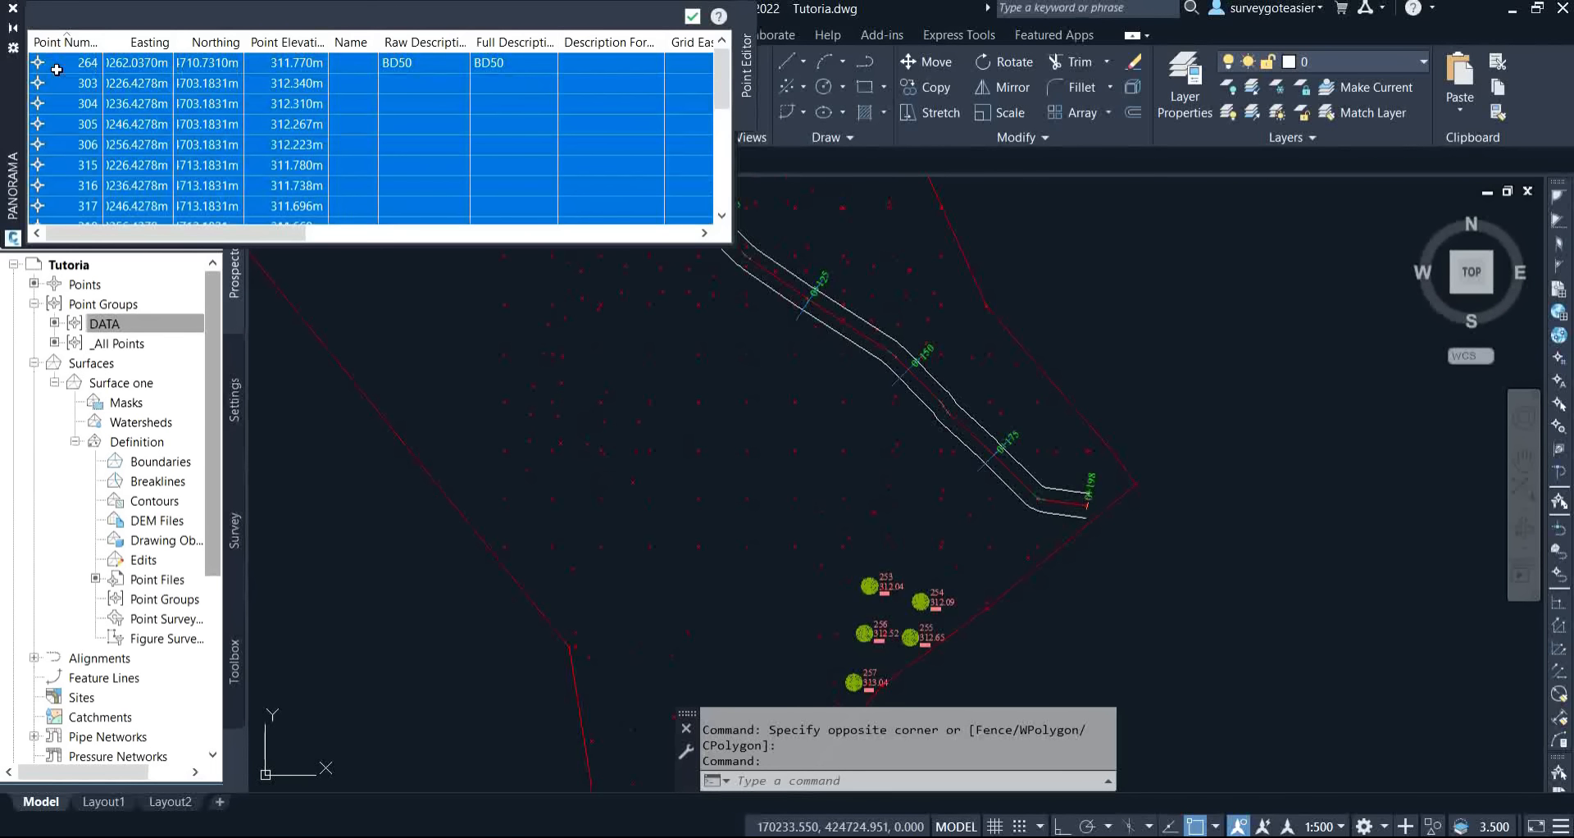
pyautogui.rightClick(93, 67)
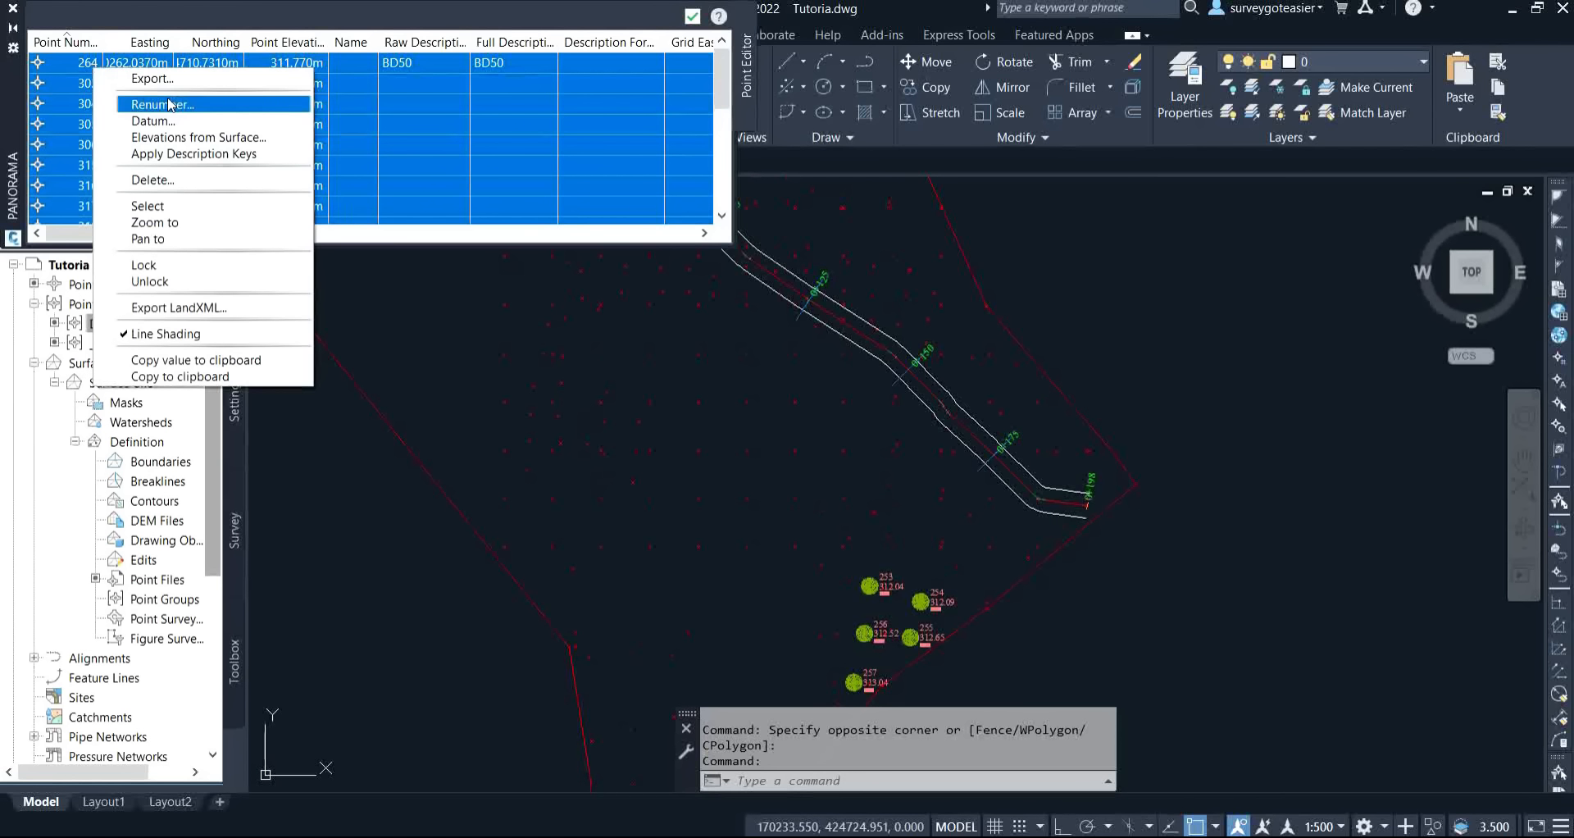
pyautogui.click(152, 79)
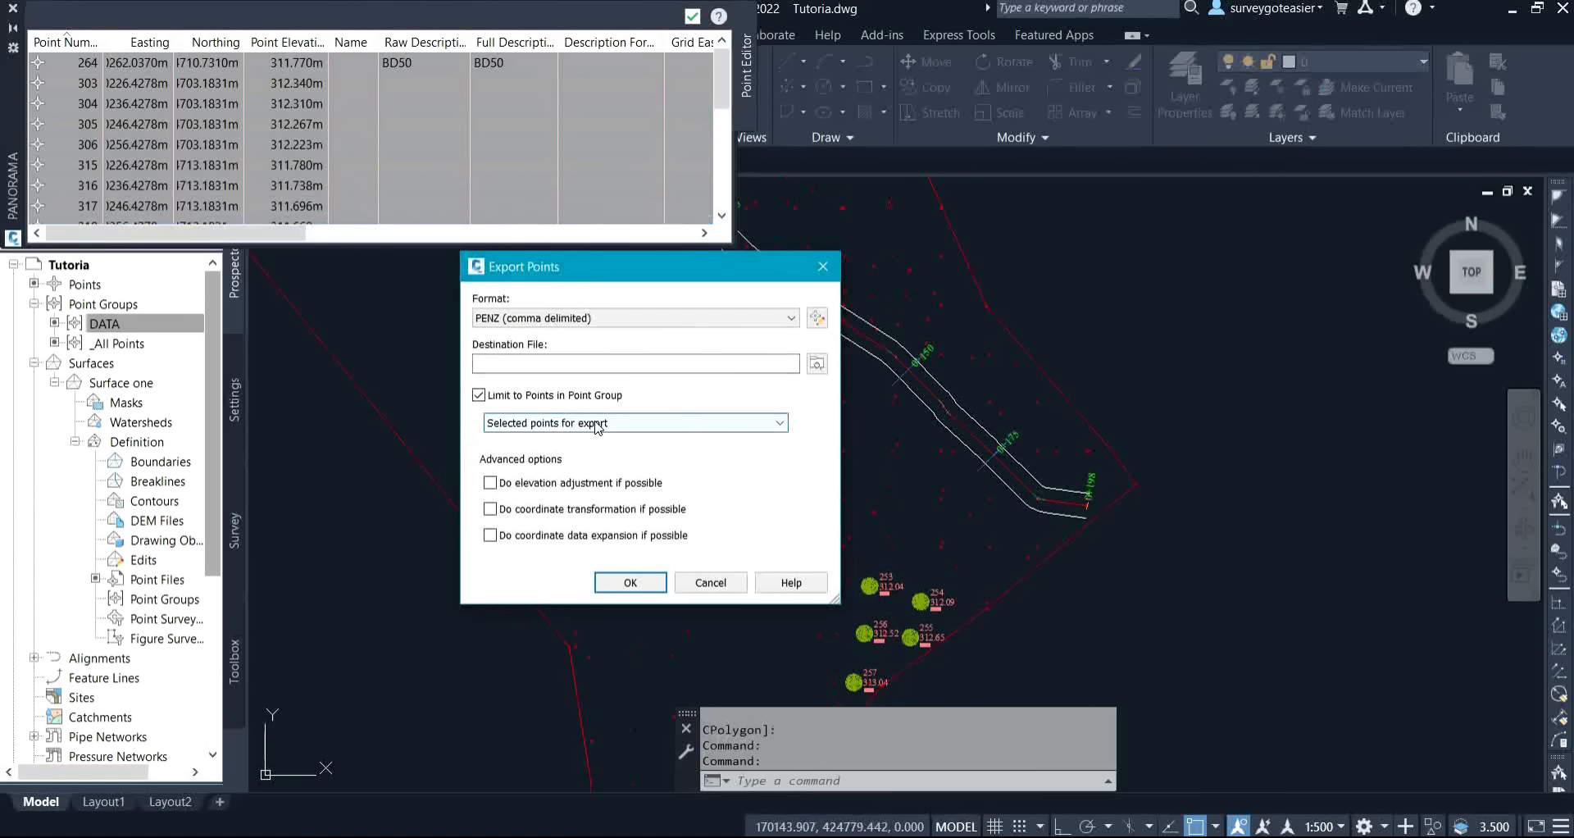
# Set the point export format to PENZD (comma delimited) and begin specifying the destination file.
pyautogui.click(502, 318)
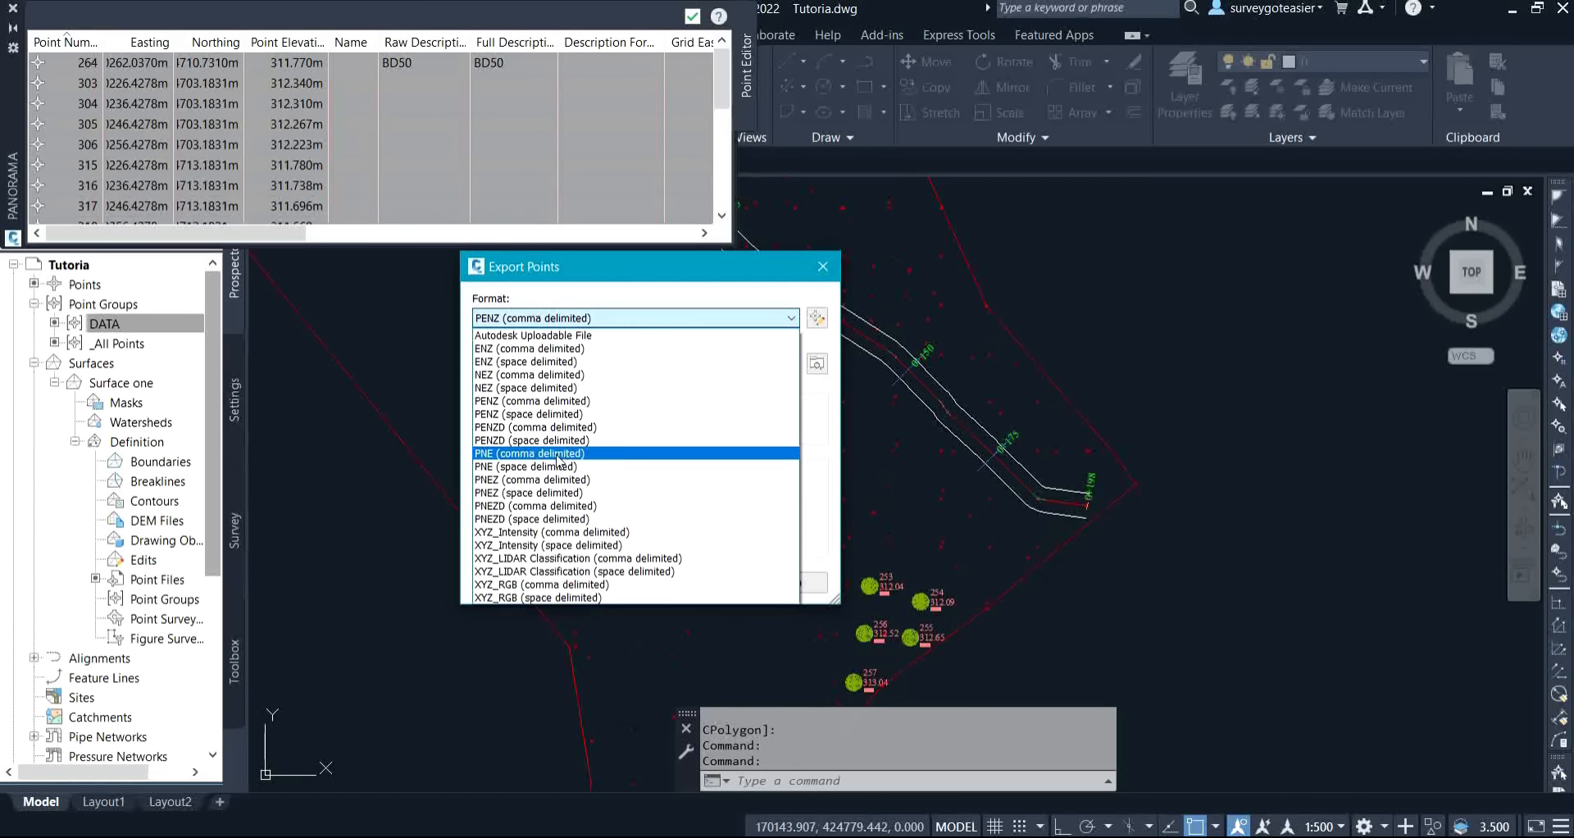
pyautogui.click(527, 427)
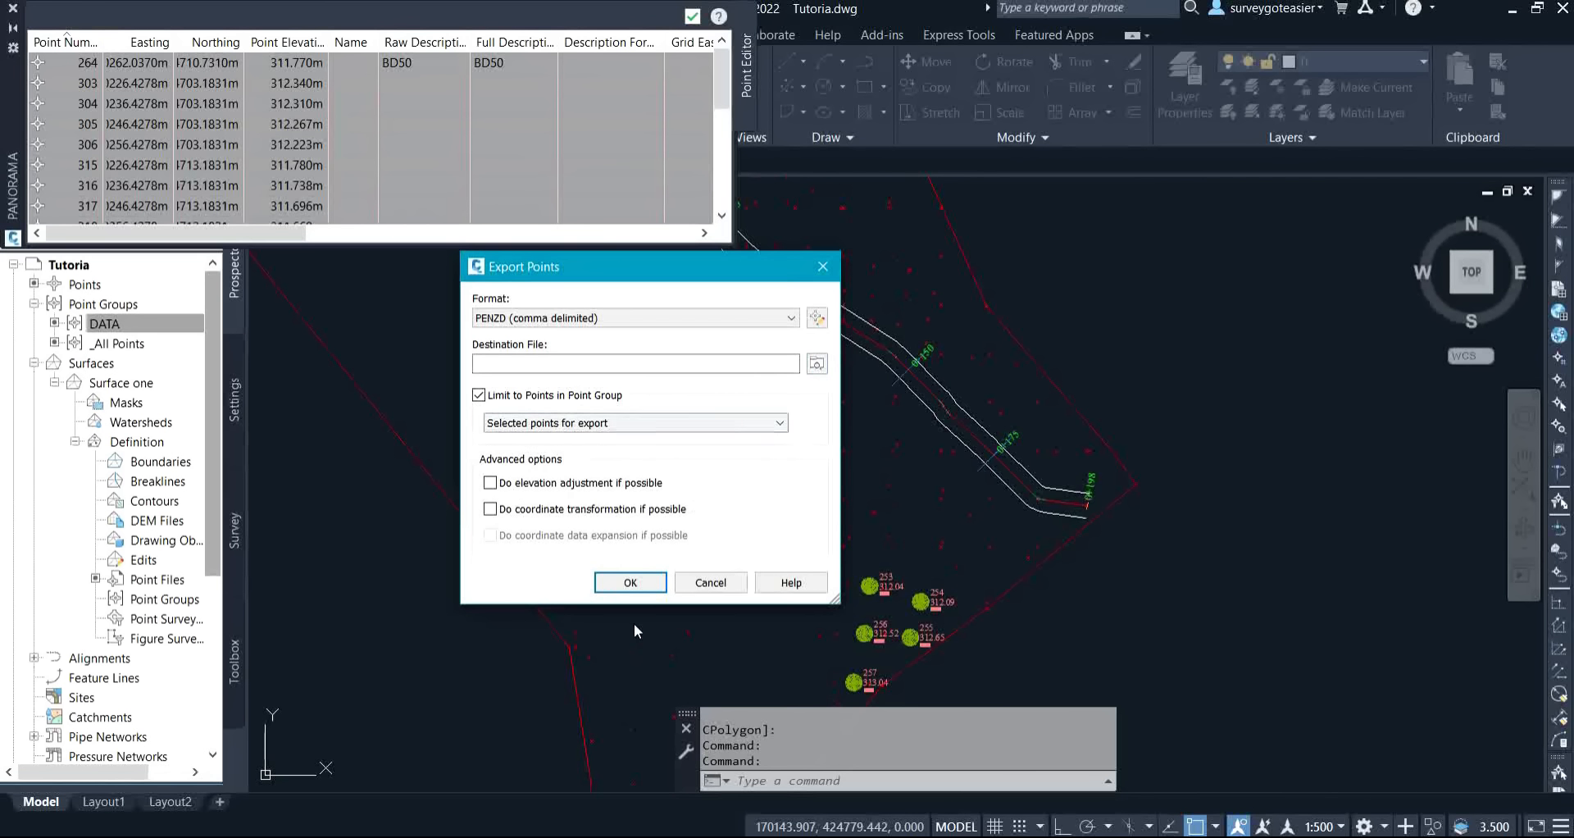
pyautogui.click(704, 366)
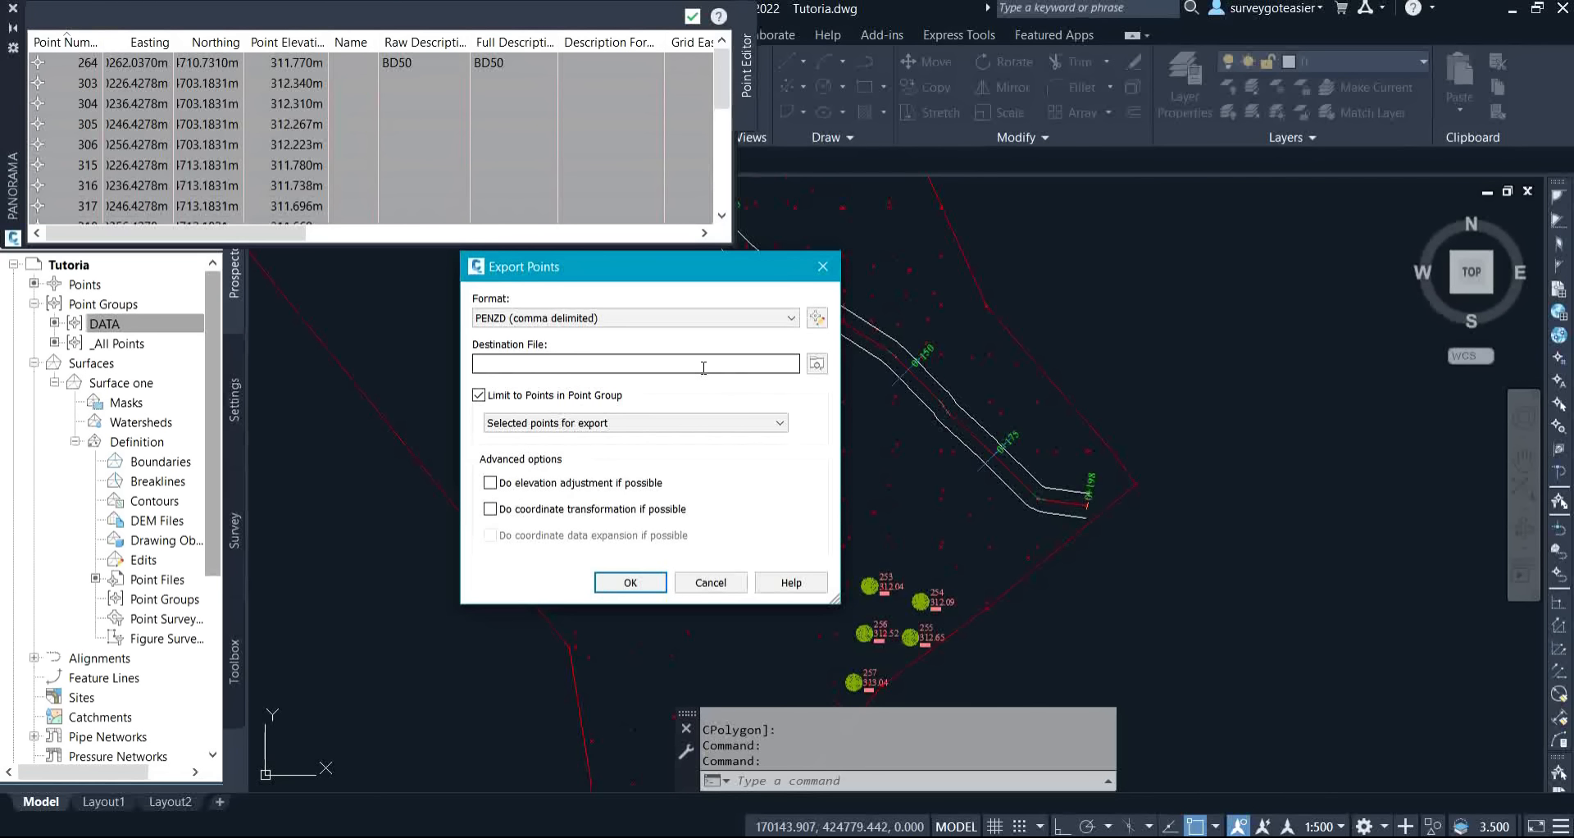